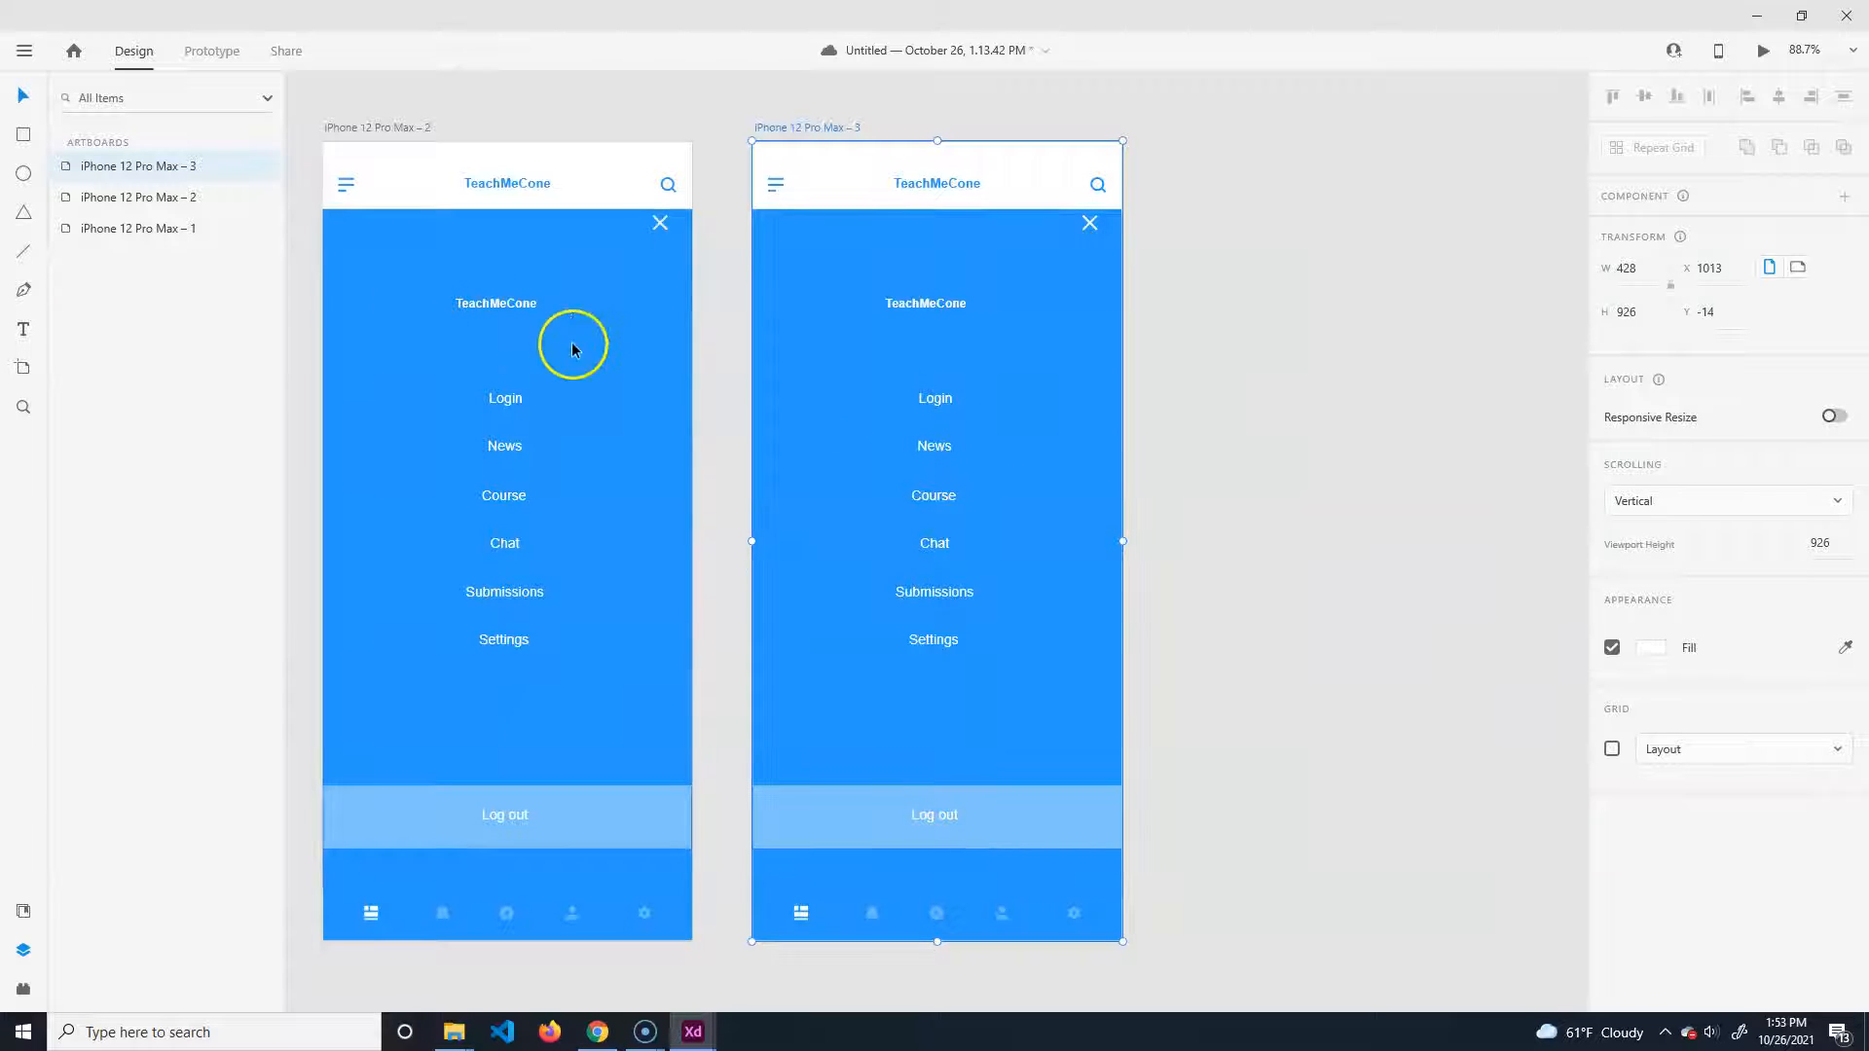
Delete all four layers, from Menu to Rectangle 1469, from the iPhone 12 Pro Max – 3 artboard.
left_click(65, 167)
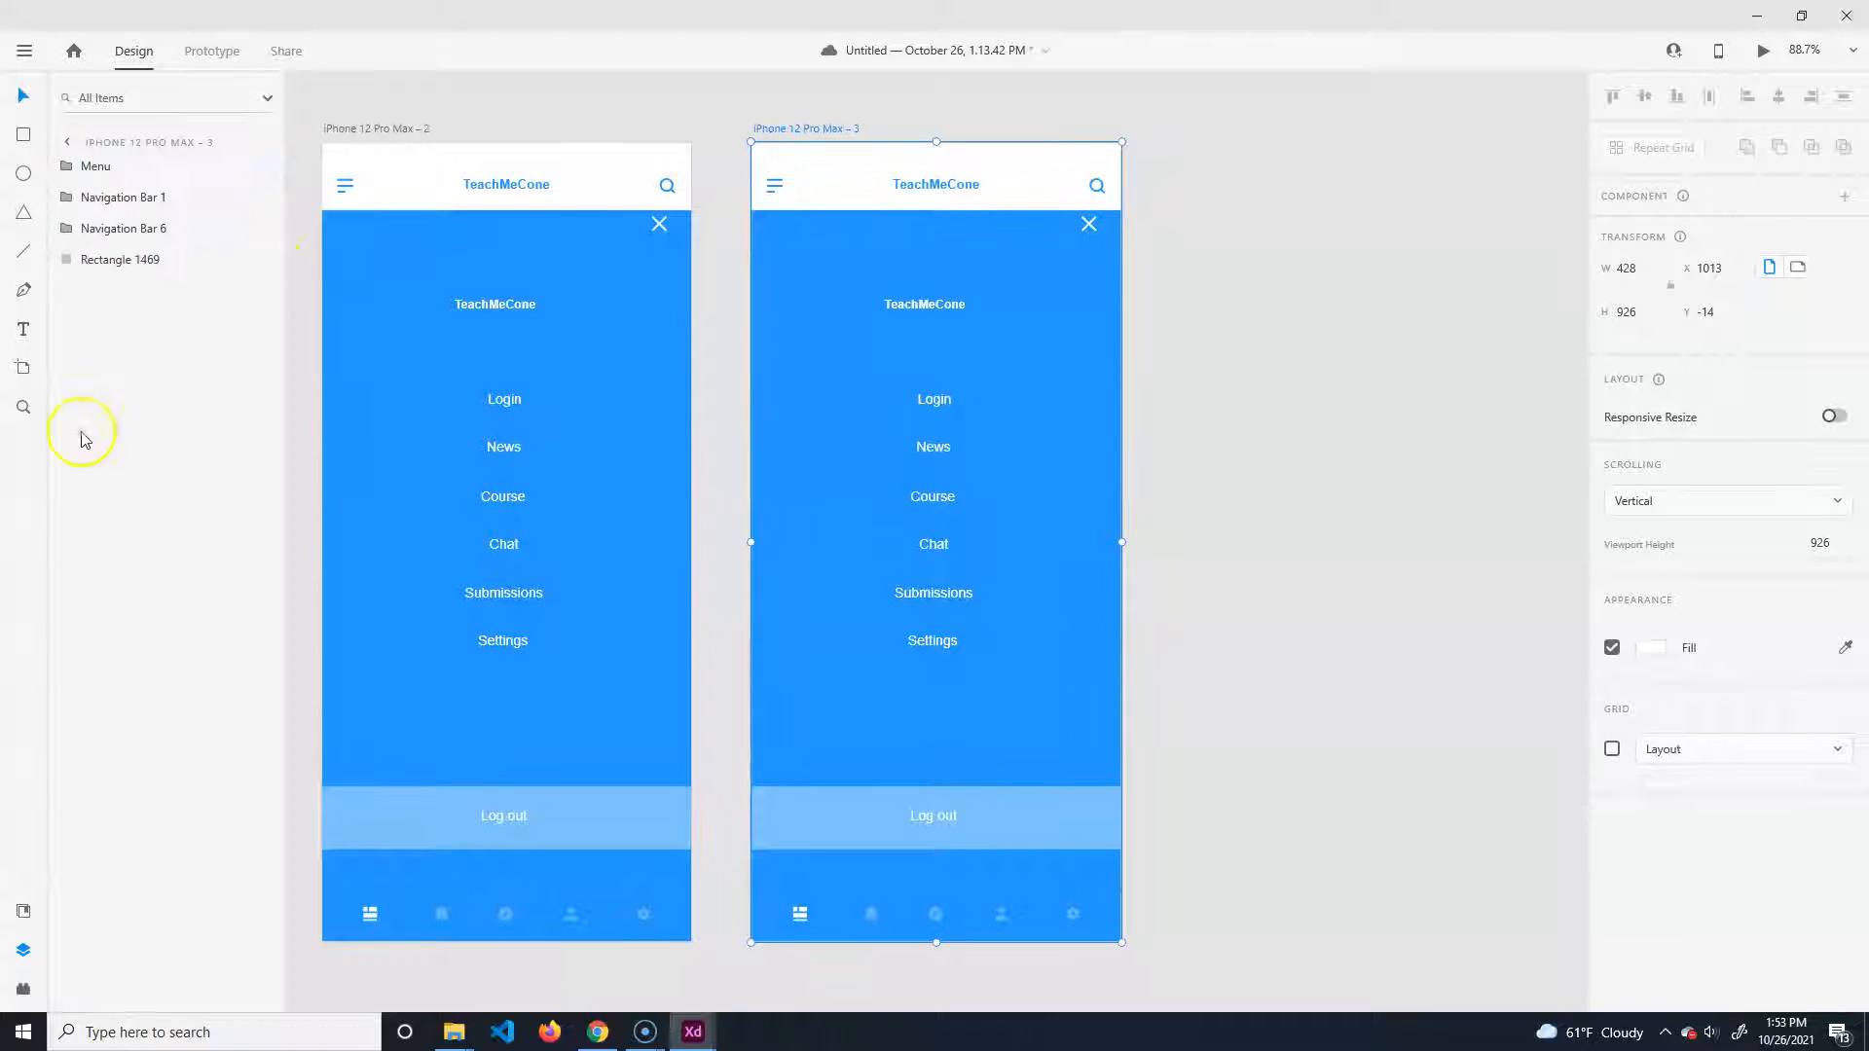
left_click(102, 172)
left_click(122, 266, "shift")
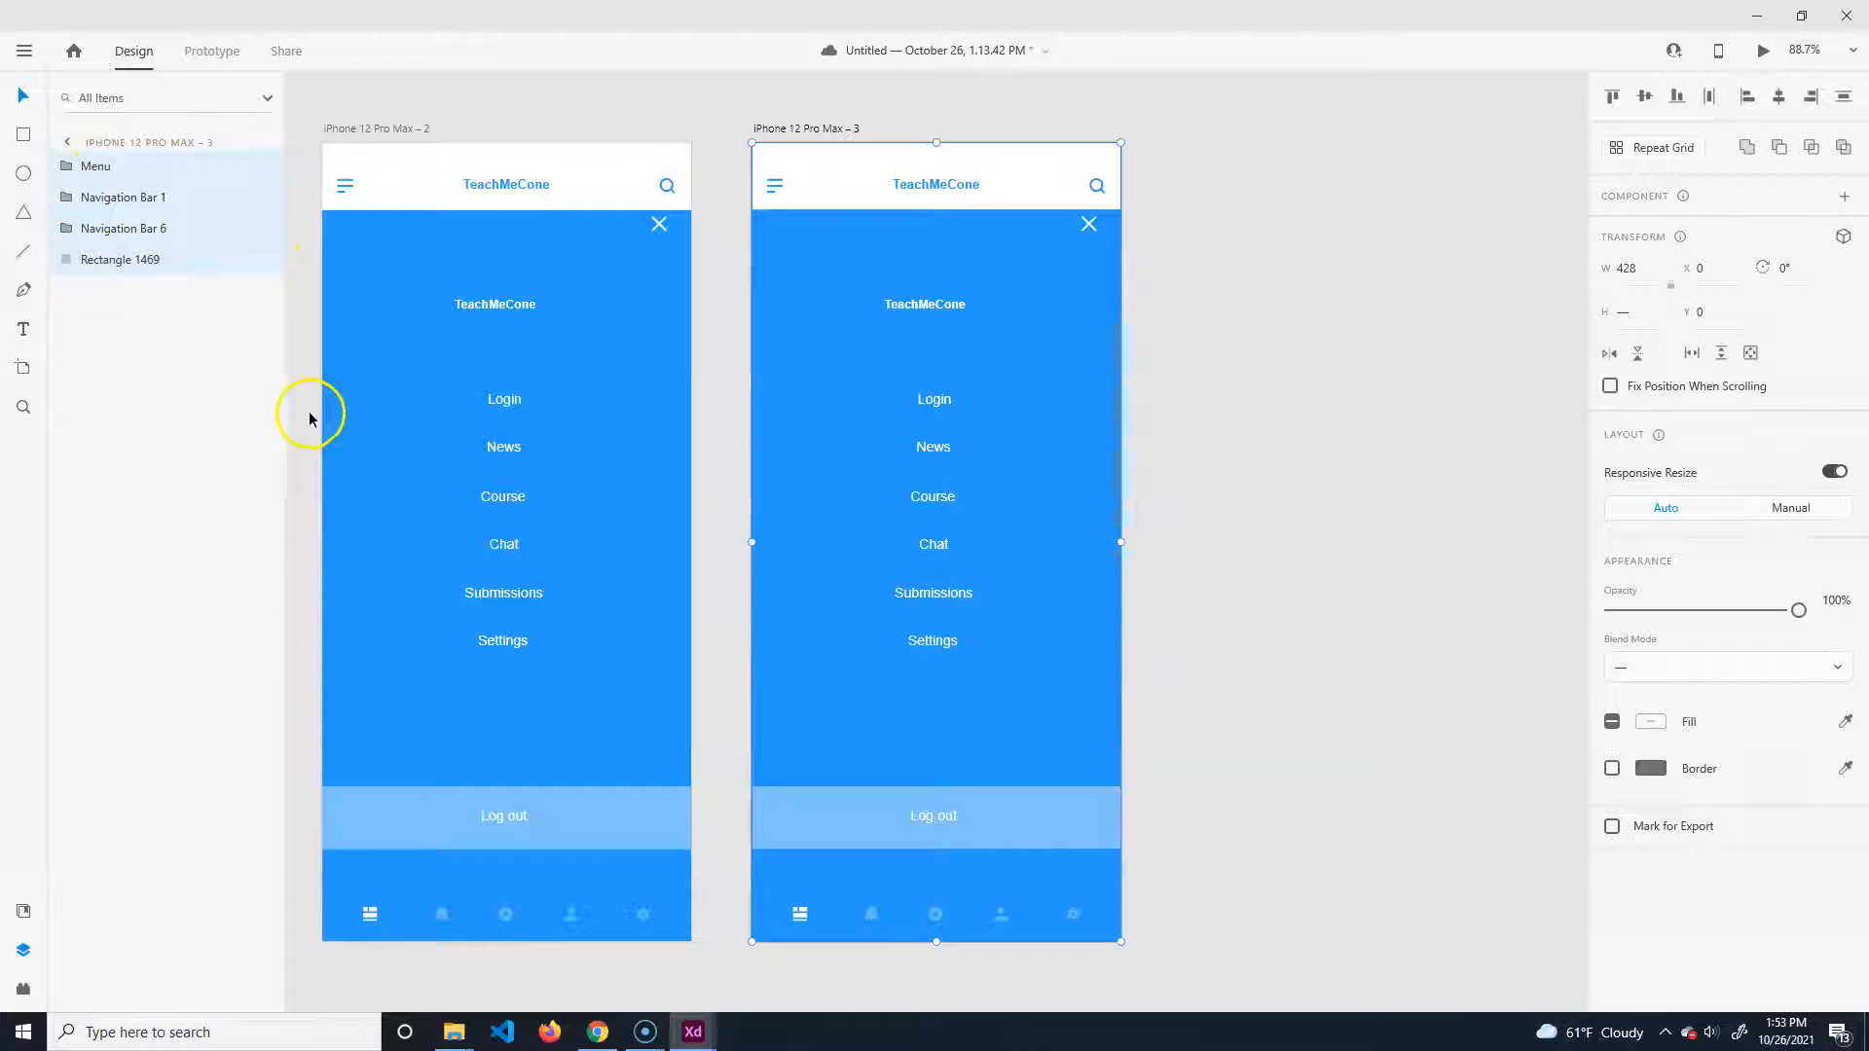
key("Delete")
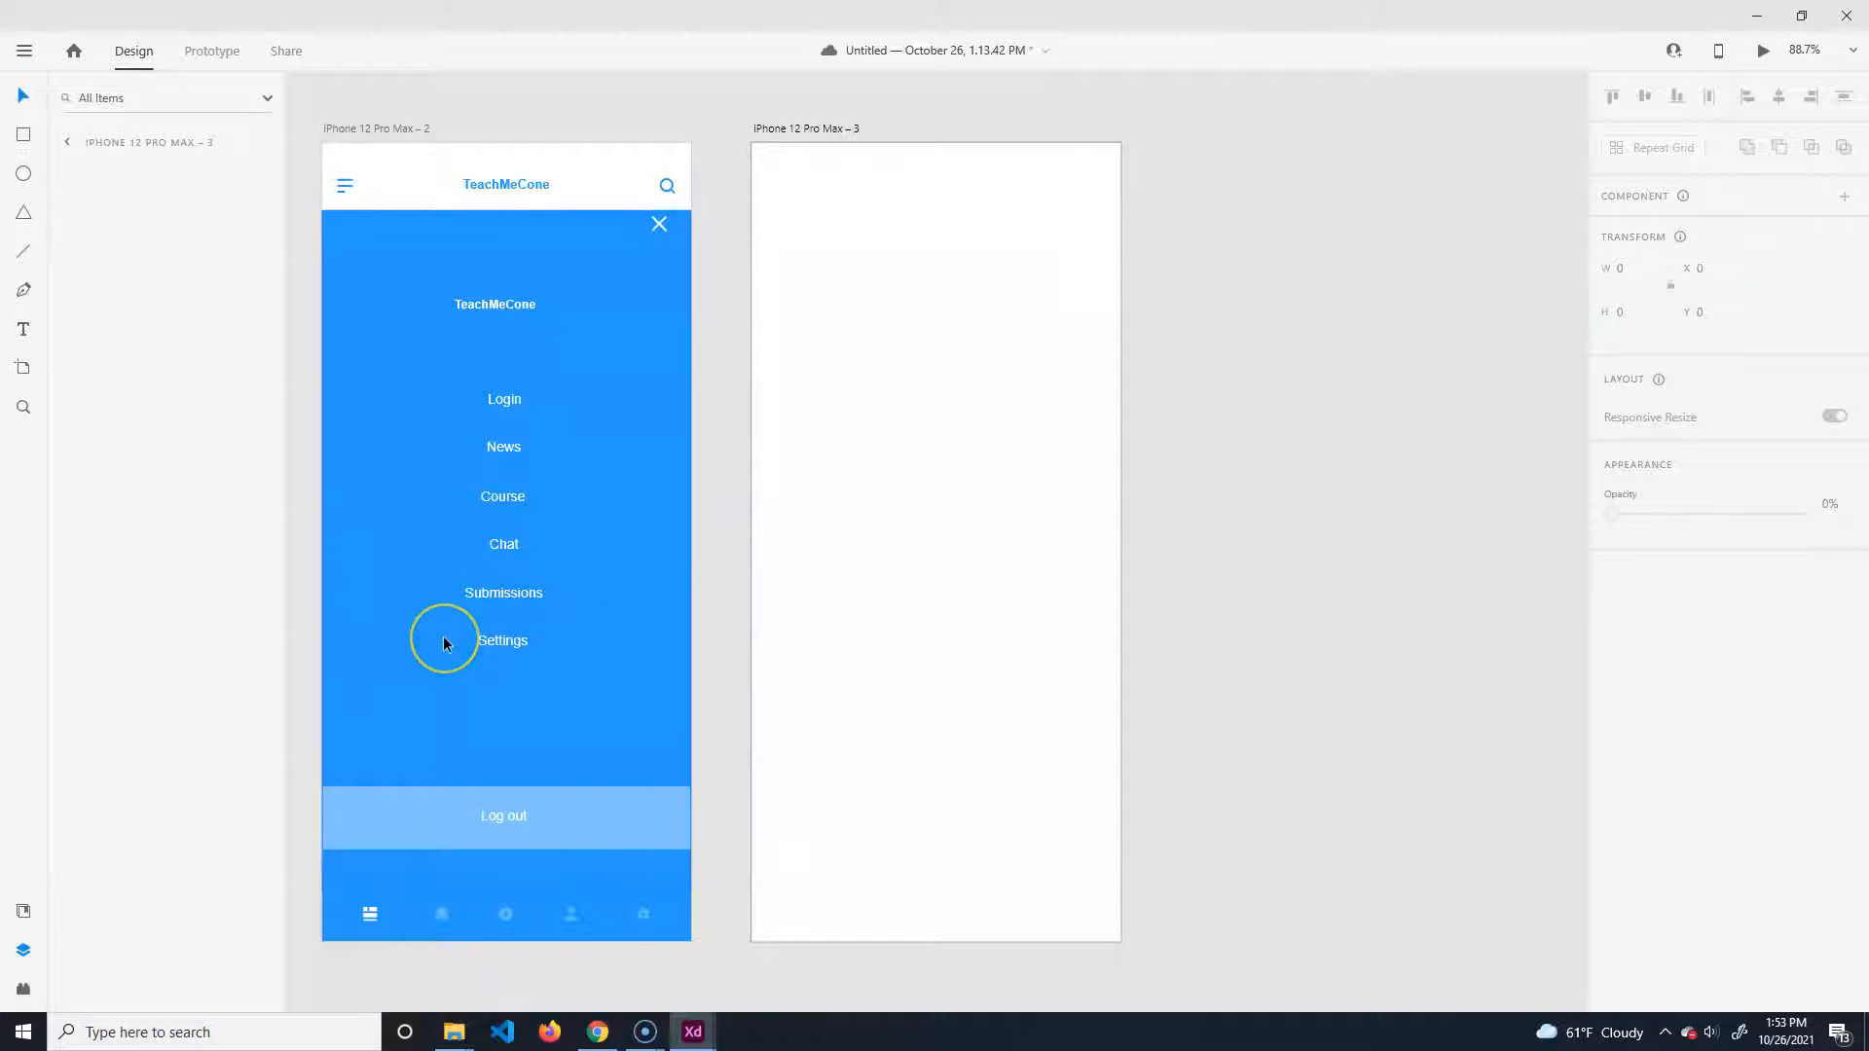
Cover the whole emptied artboard with a 428 × 926 rectangle and remove its border.
left_click(18, 138)
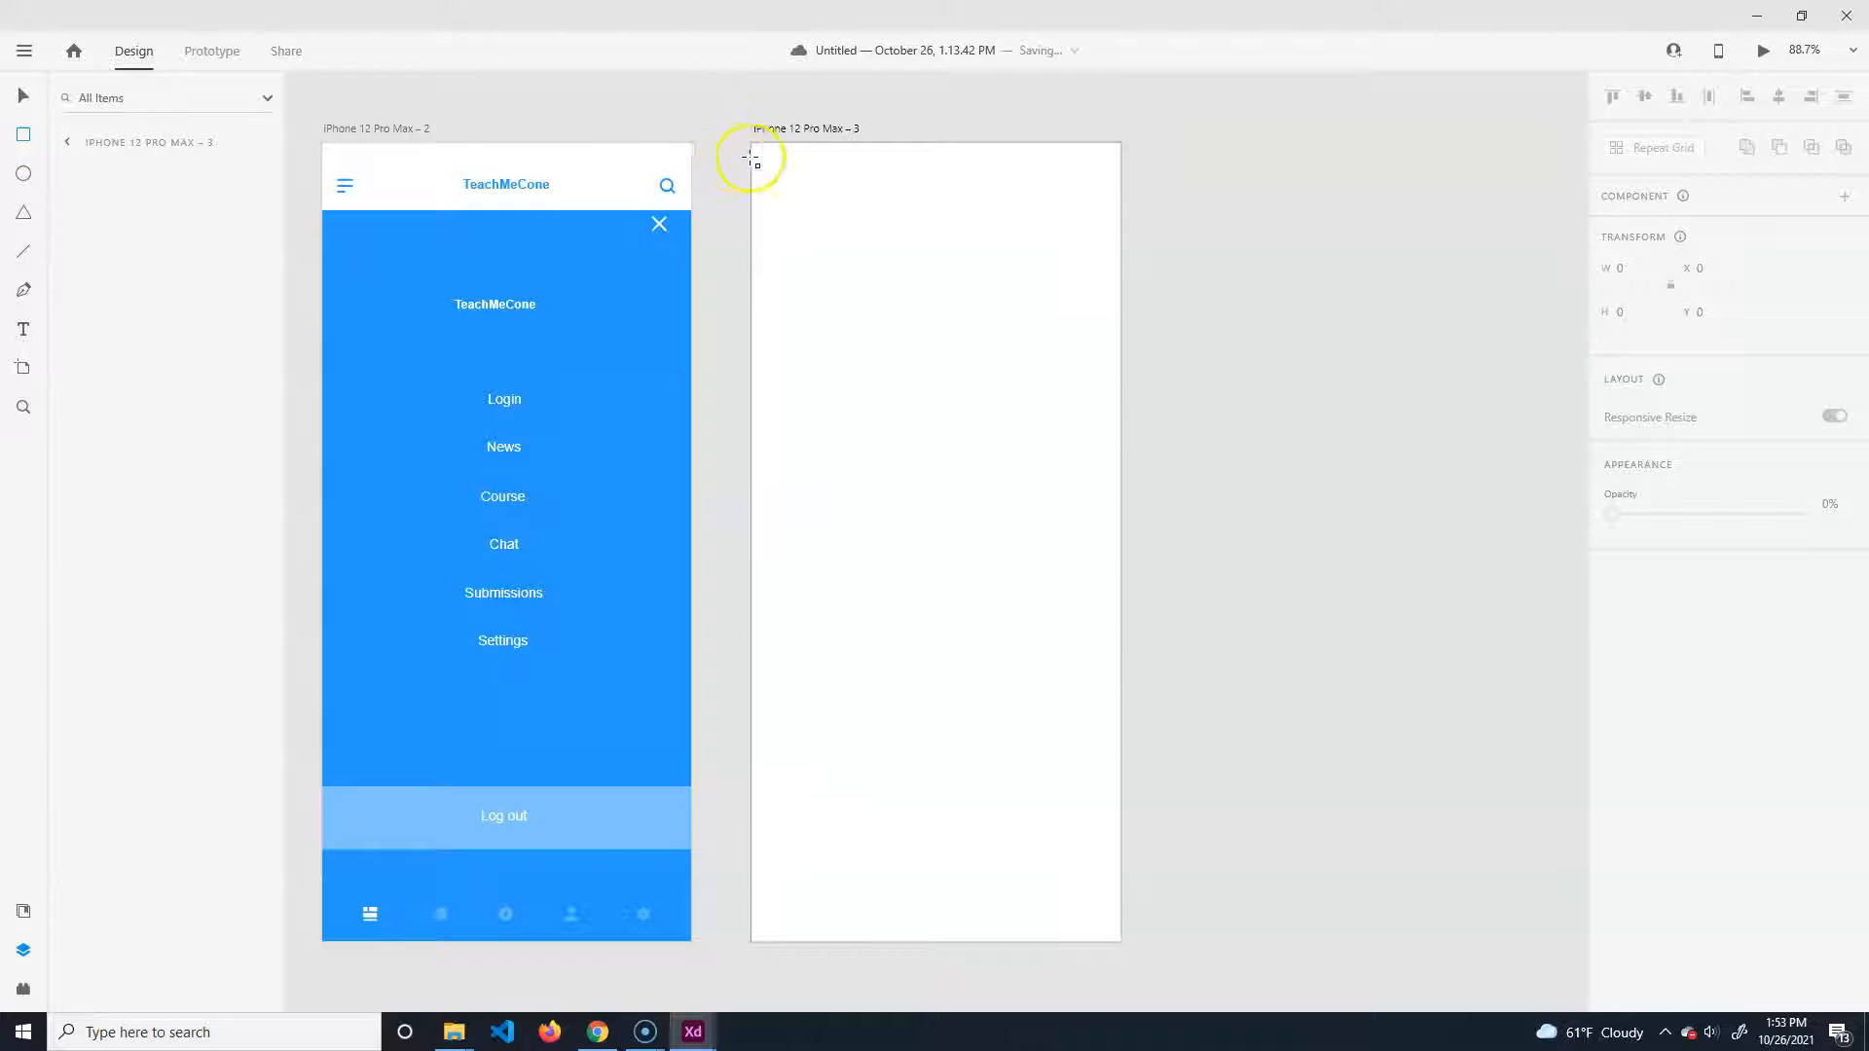
left_click_drag(752, 146, 1118, 940)
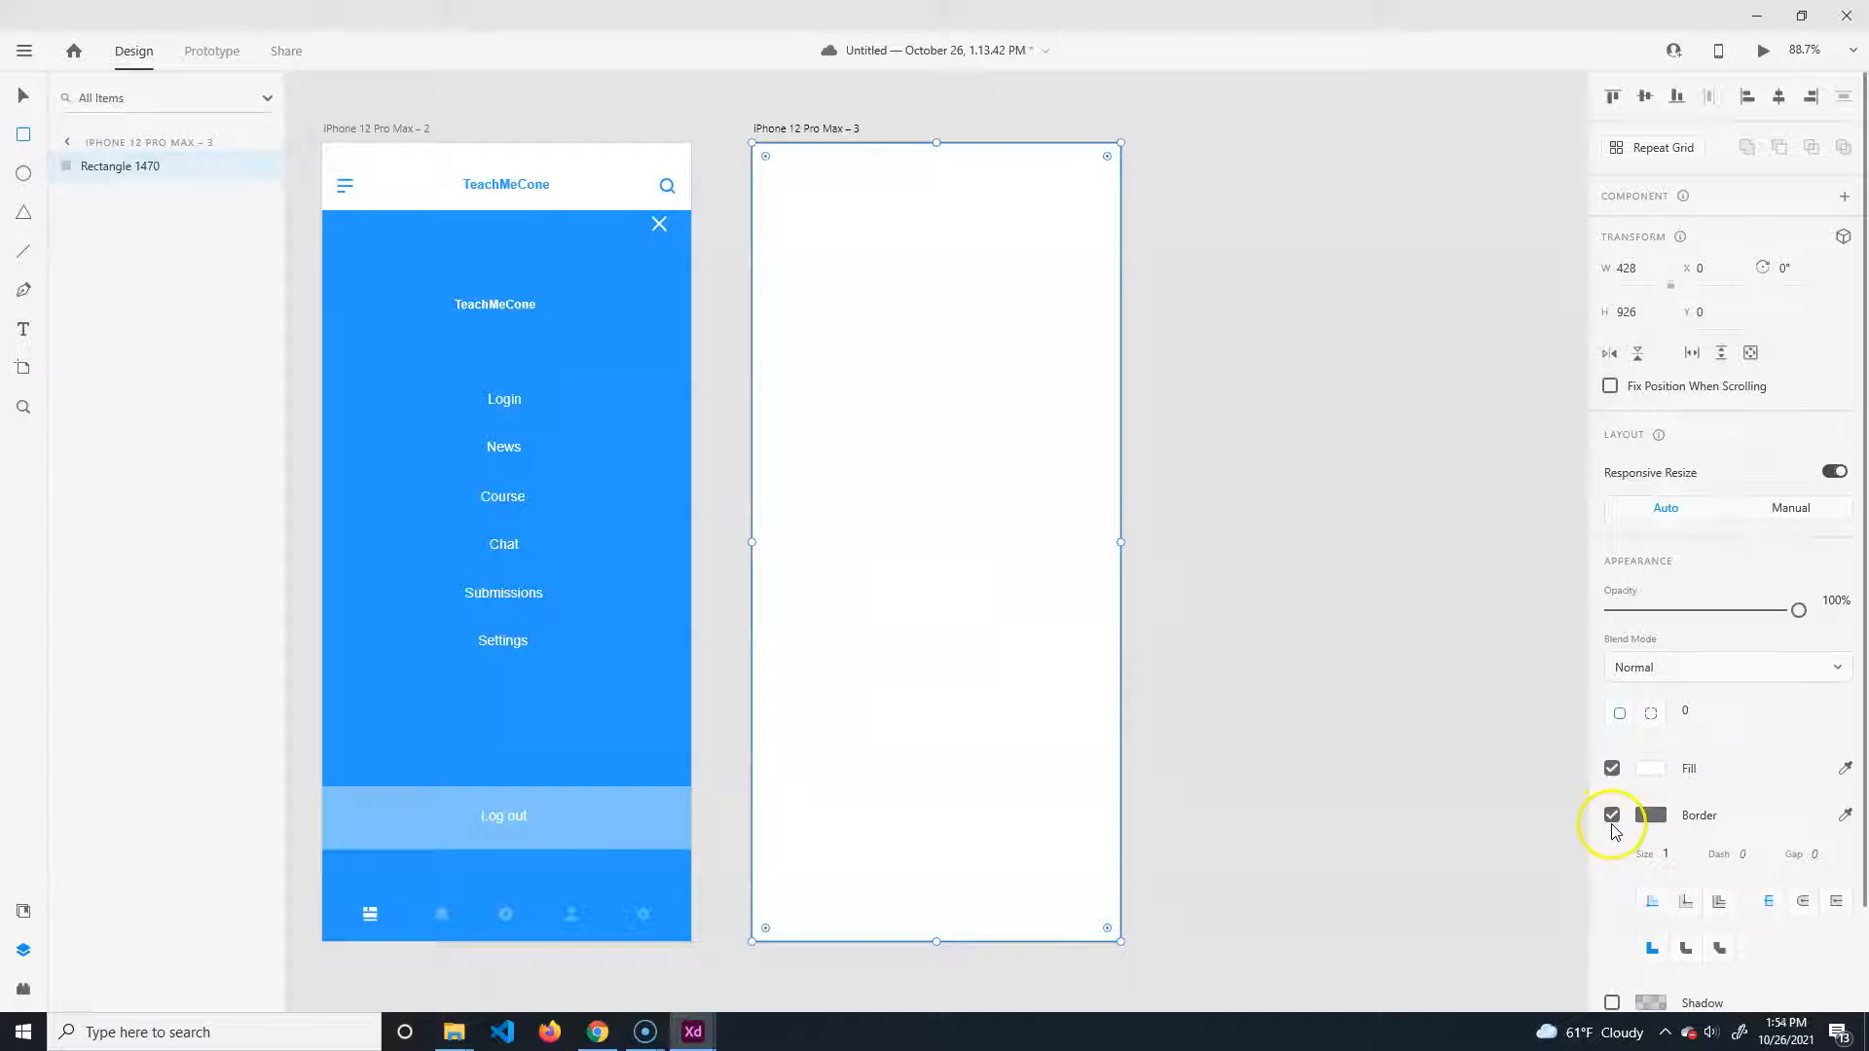
left_click(1612, 818)
Fill the full-screen rectangle with black #000000 at 30% opacity and deselect it.
left_click(1652, 776)
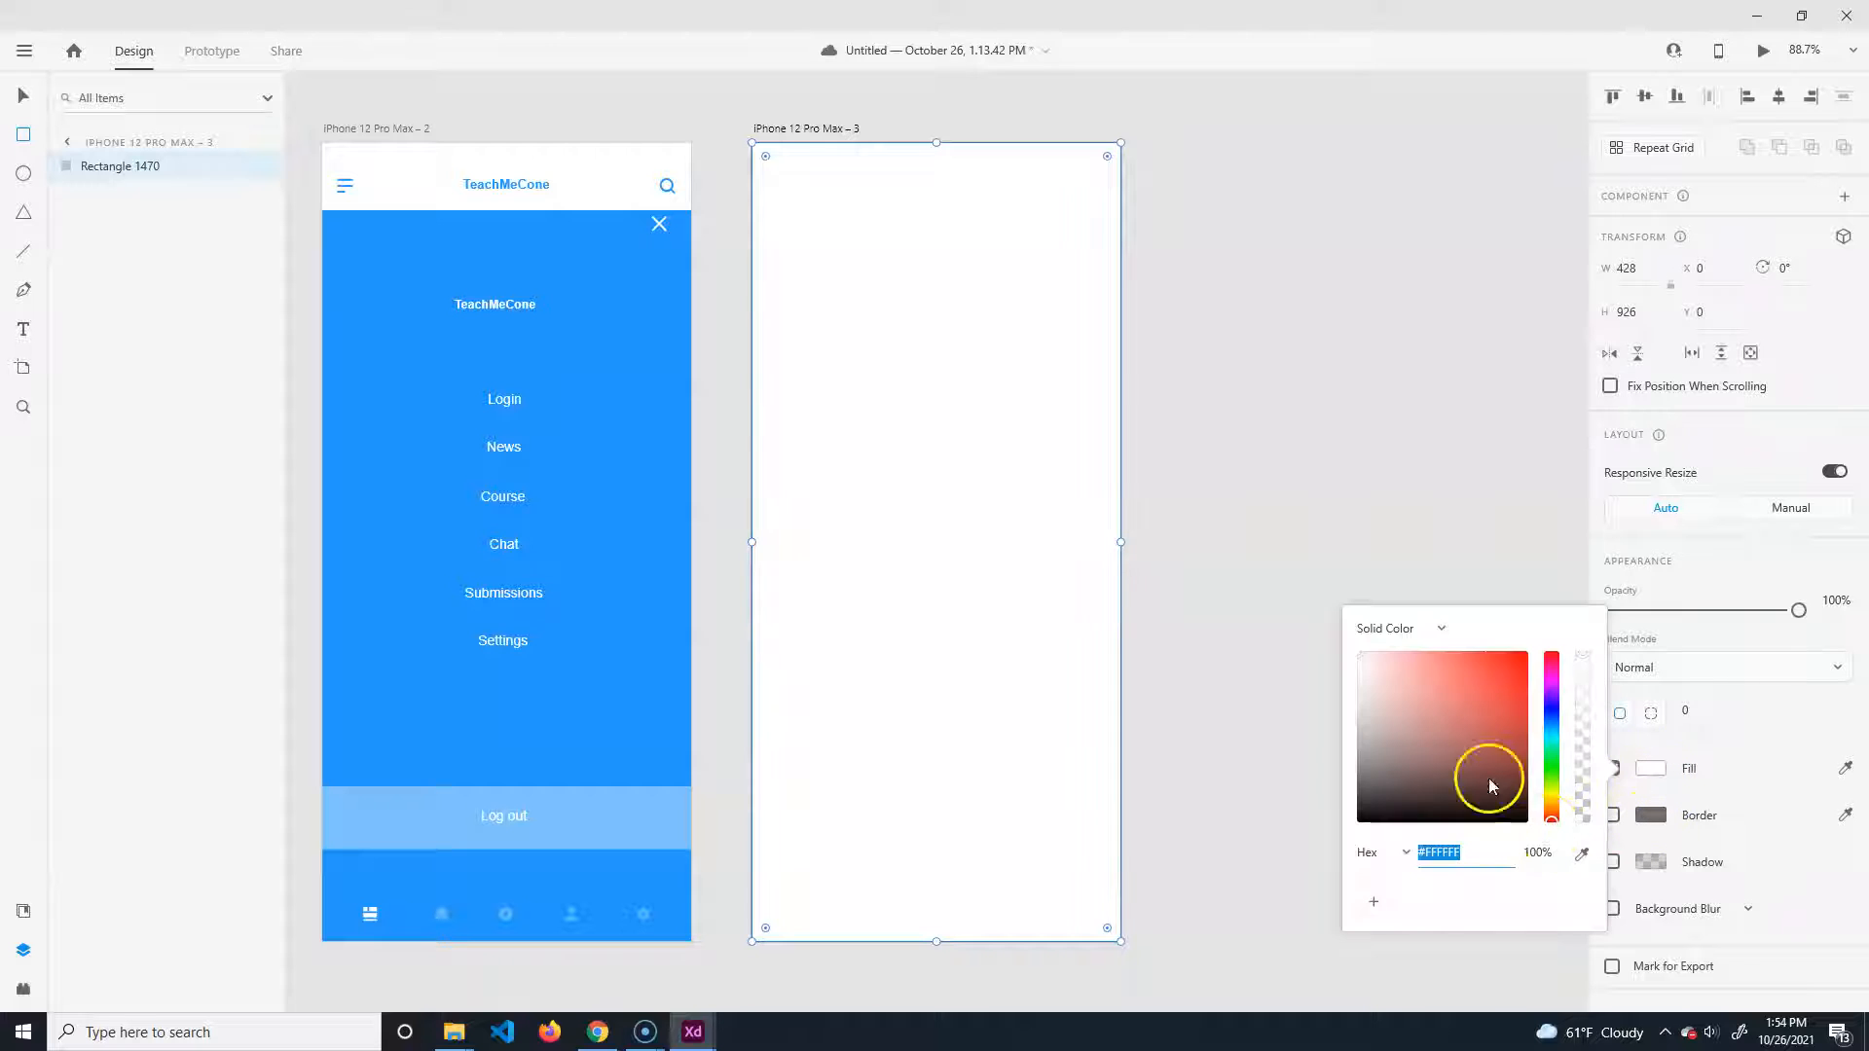
left_click_drag(1368, 807, 1353, 845)
left_click_drag(1582, 654, 1590, 776)
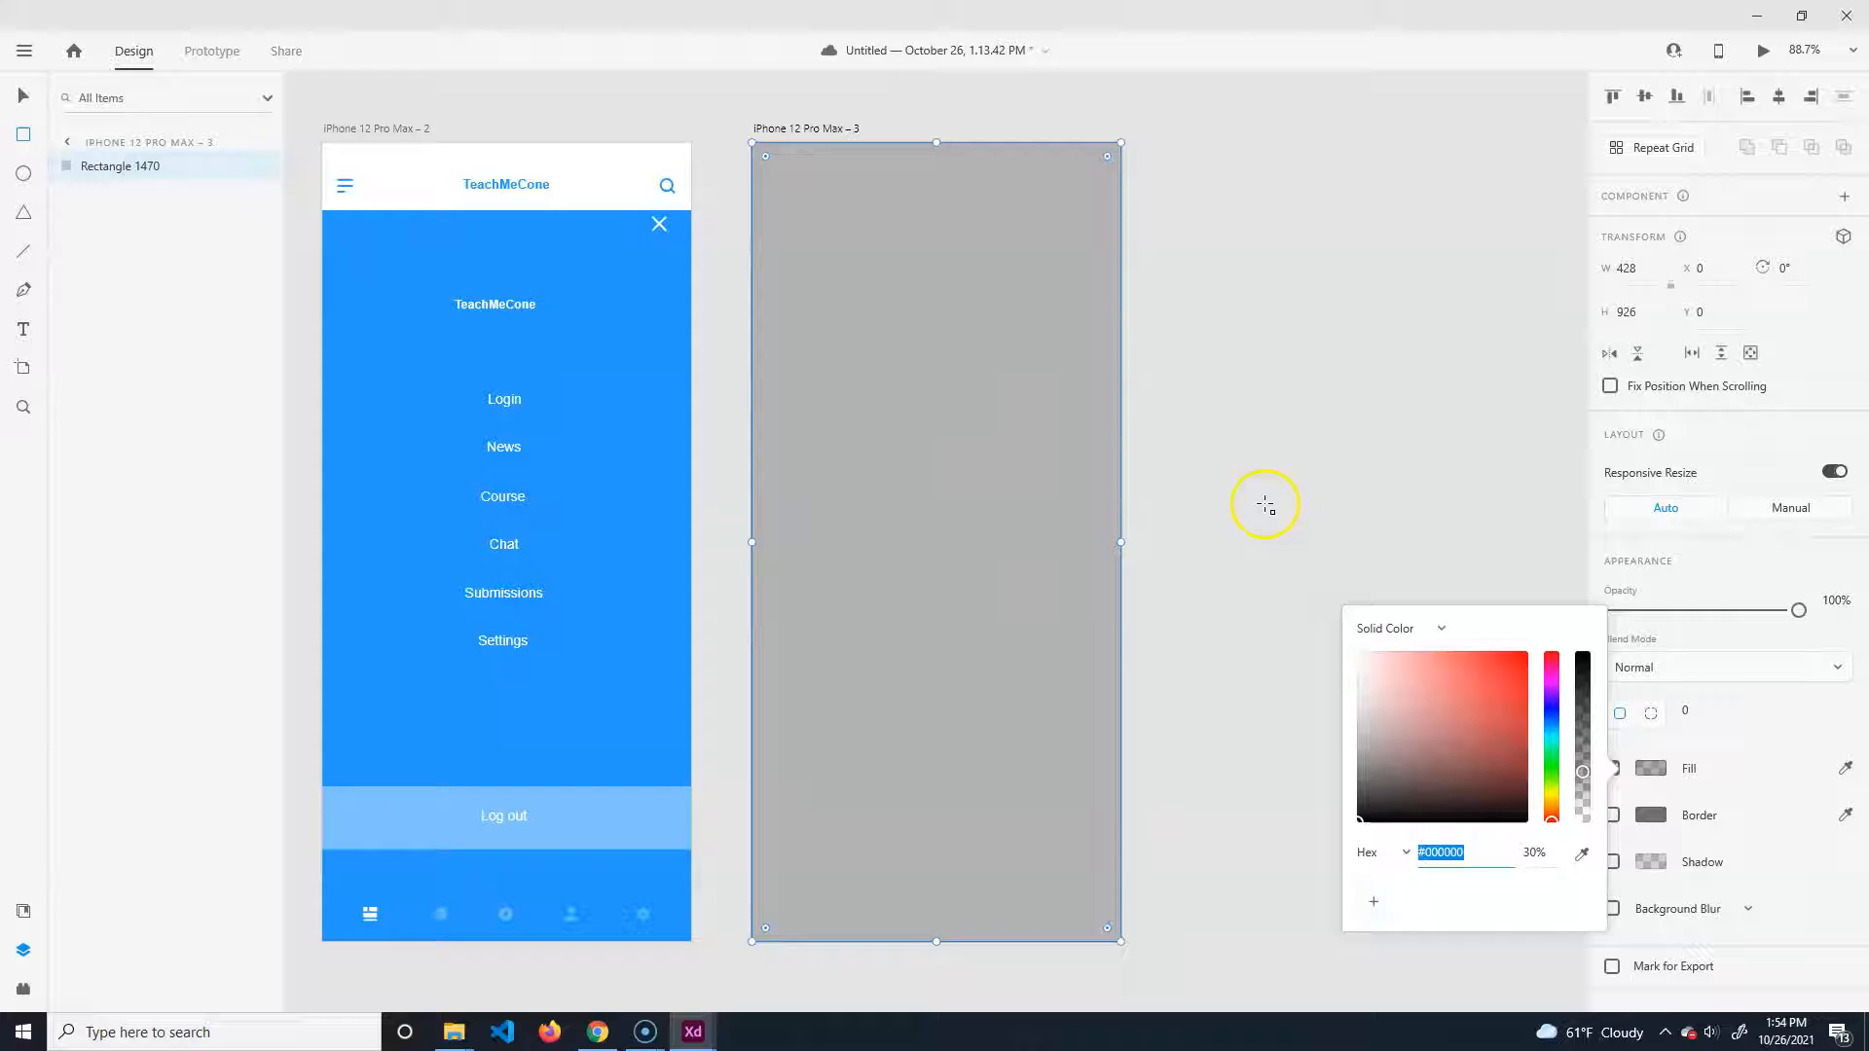
left_click(20, 98)
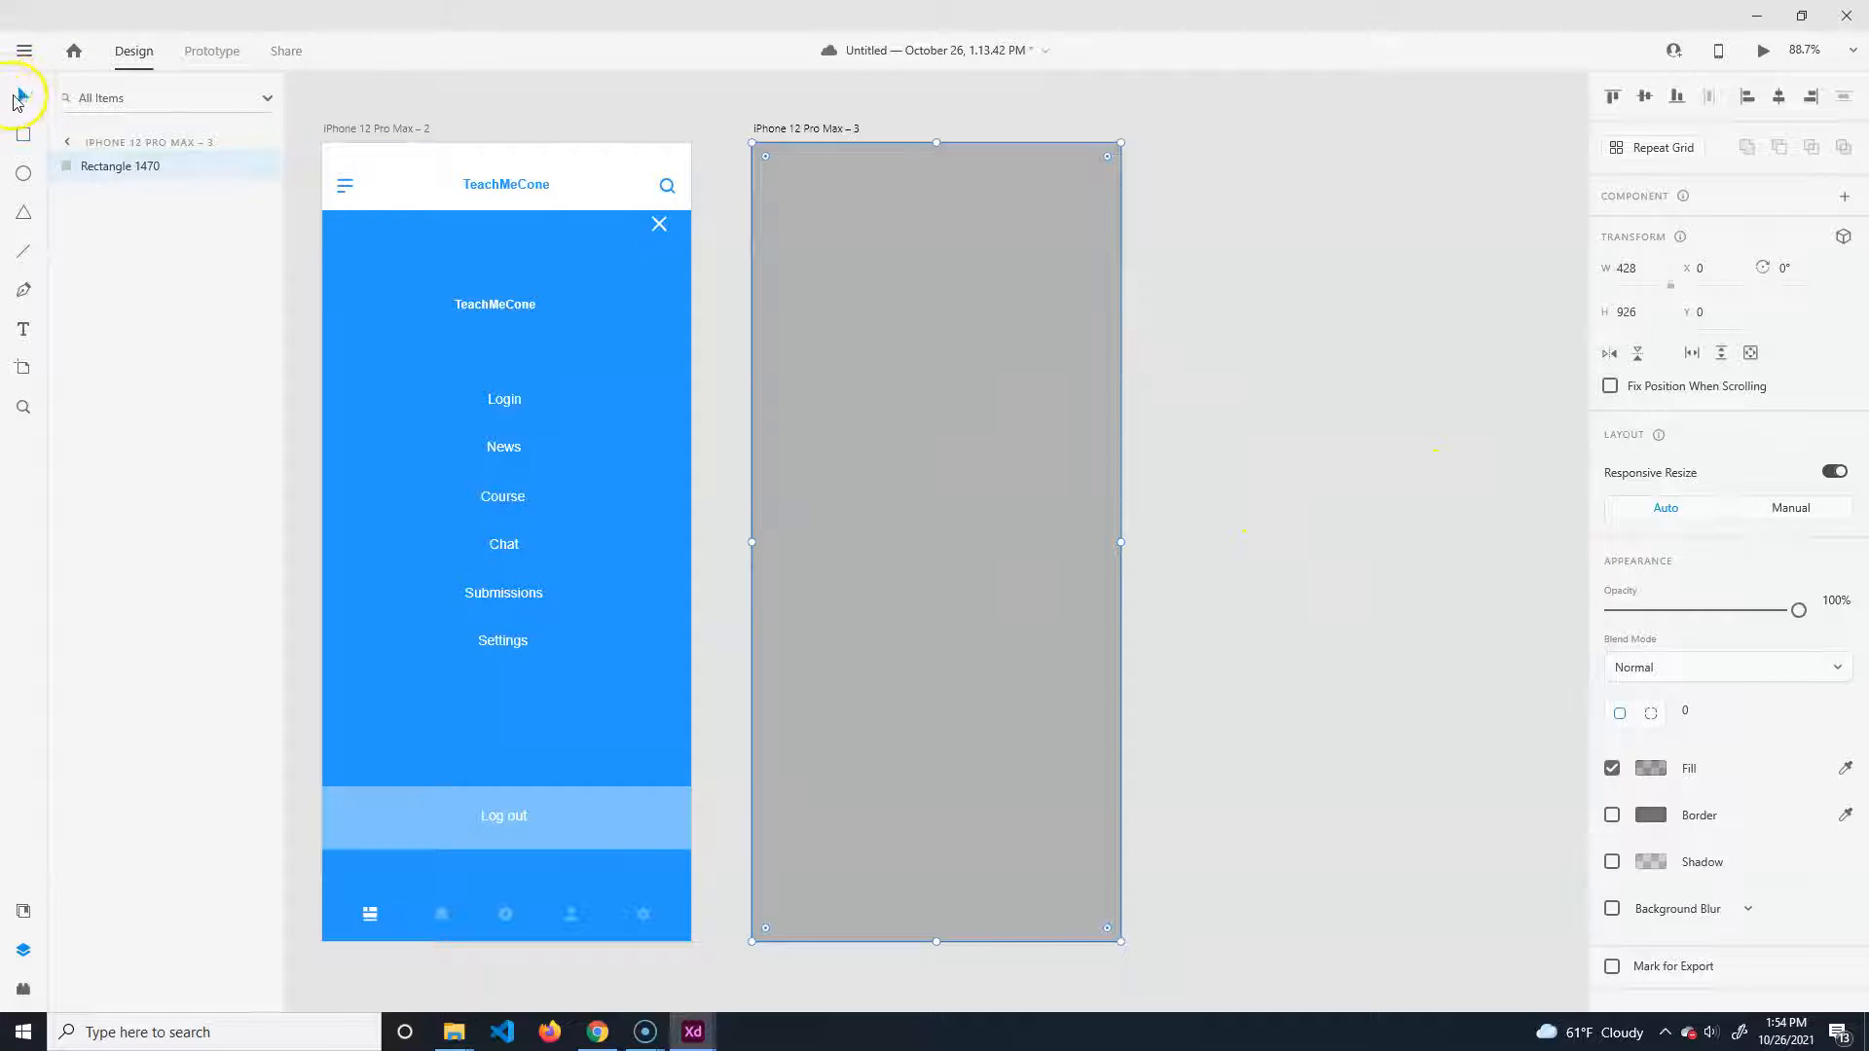
left_click(1298, 383)
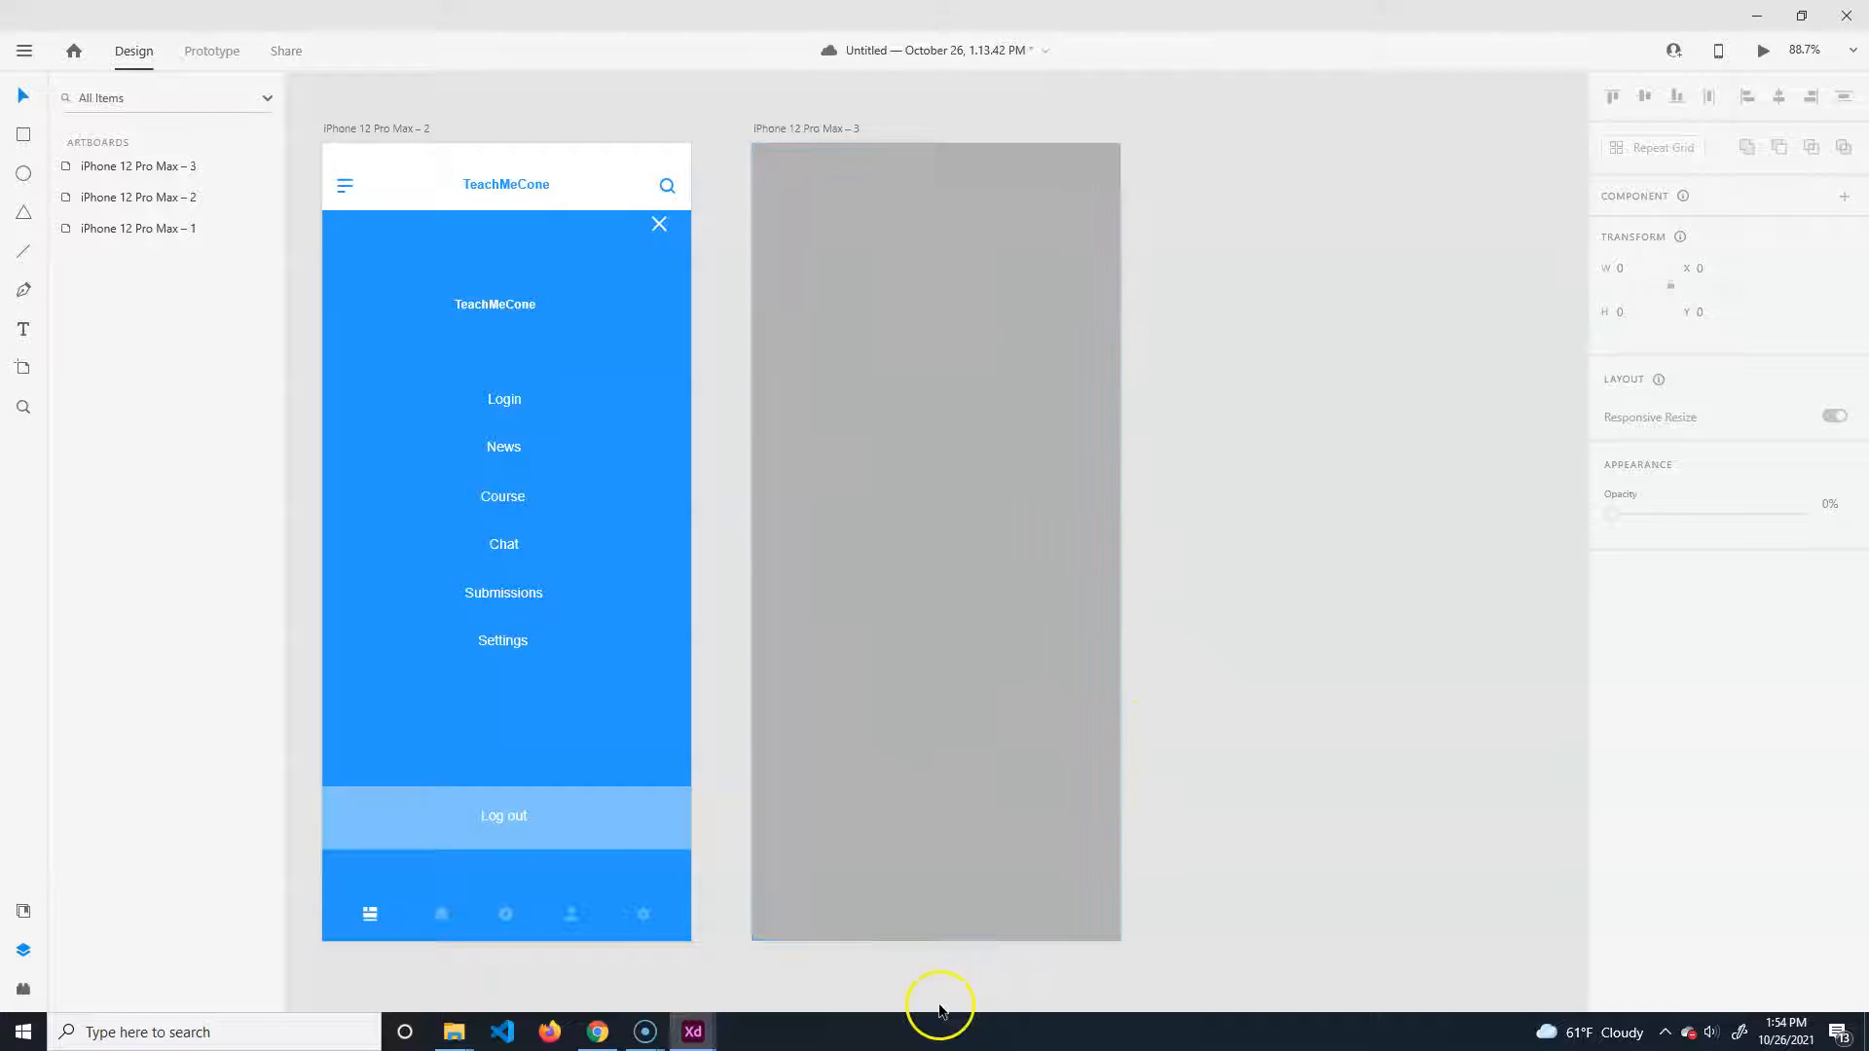
Switch to the wireframes-mobile-2021 document and examine its Sign Up screens for a suitable login form.
mouse_move(699, 1038)
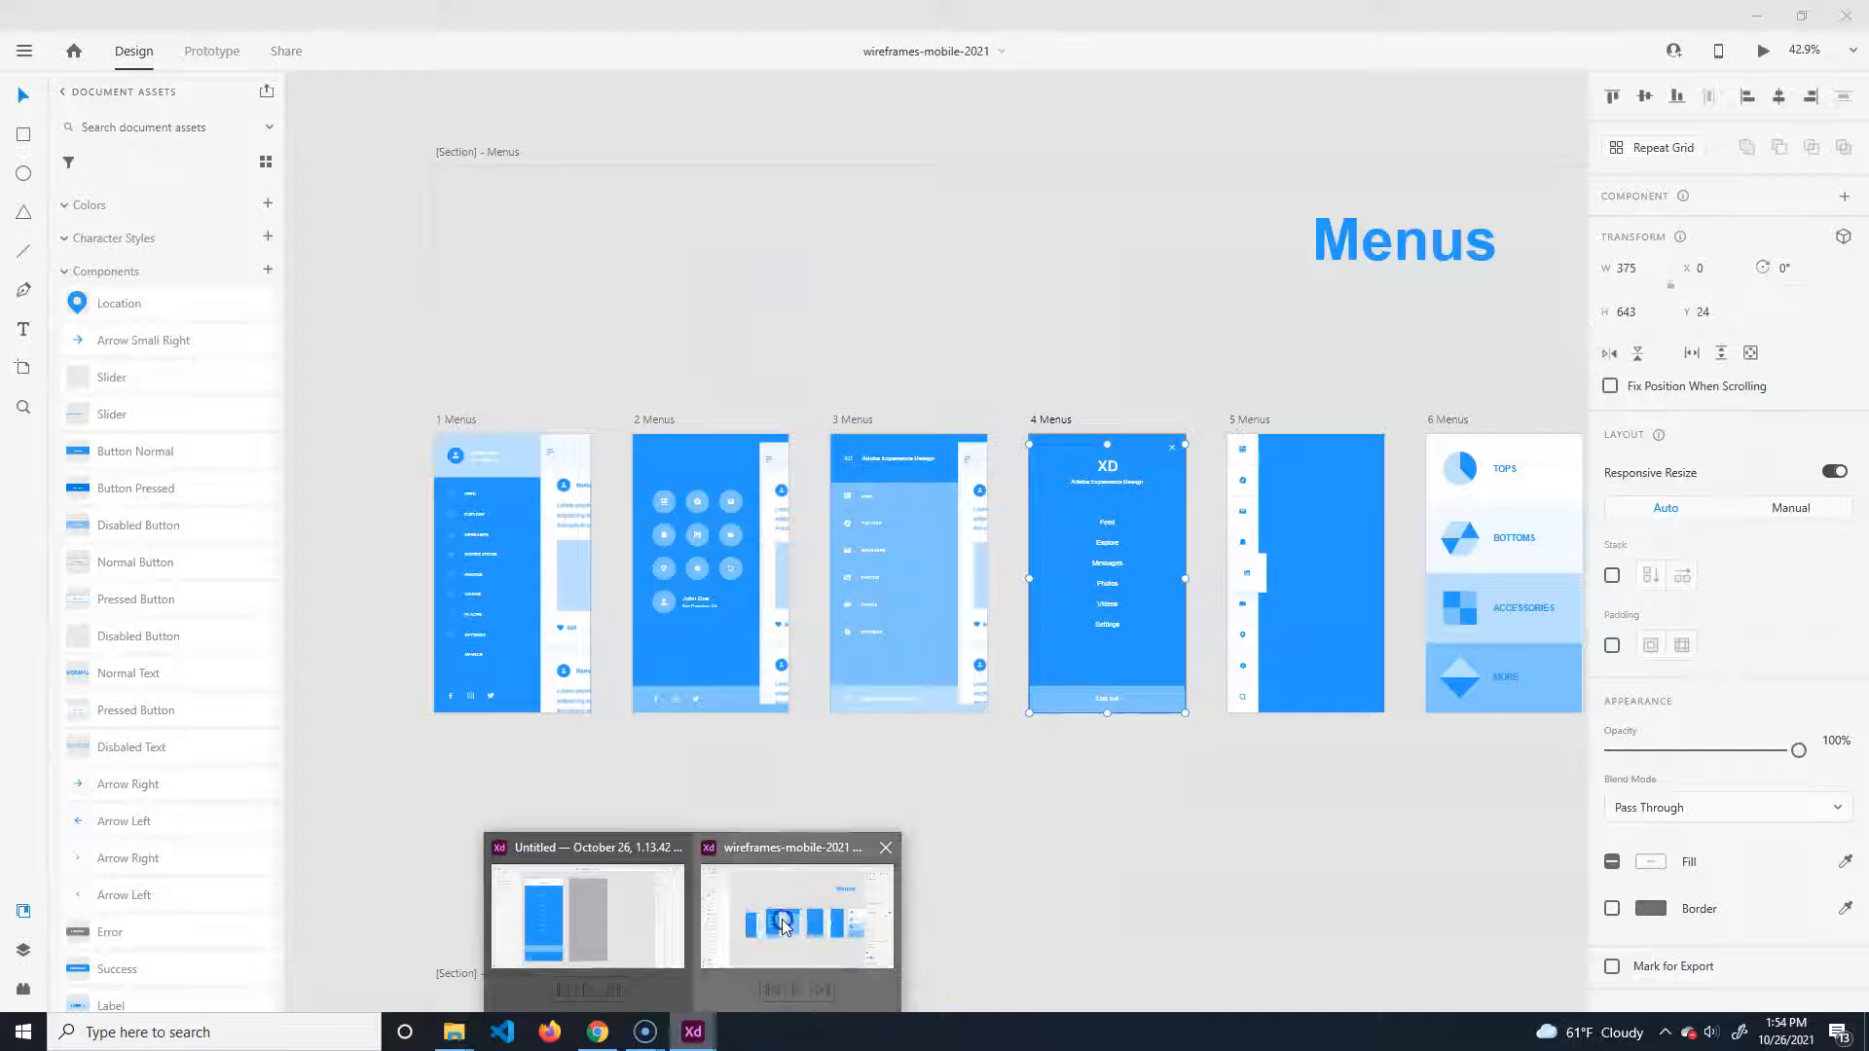
left_click(786, 925)
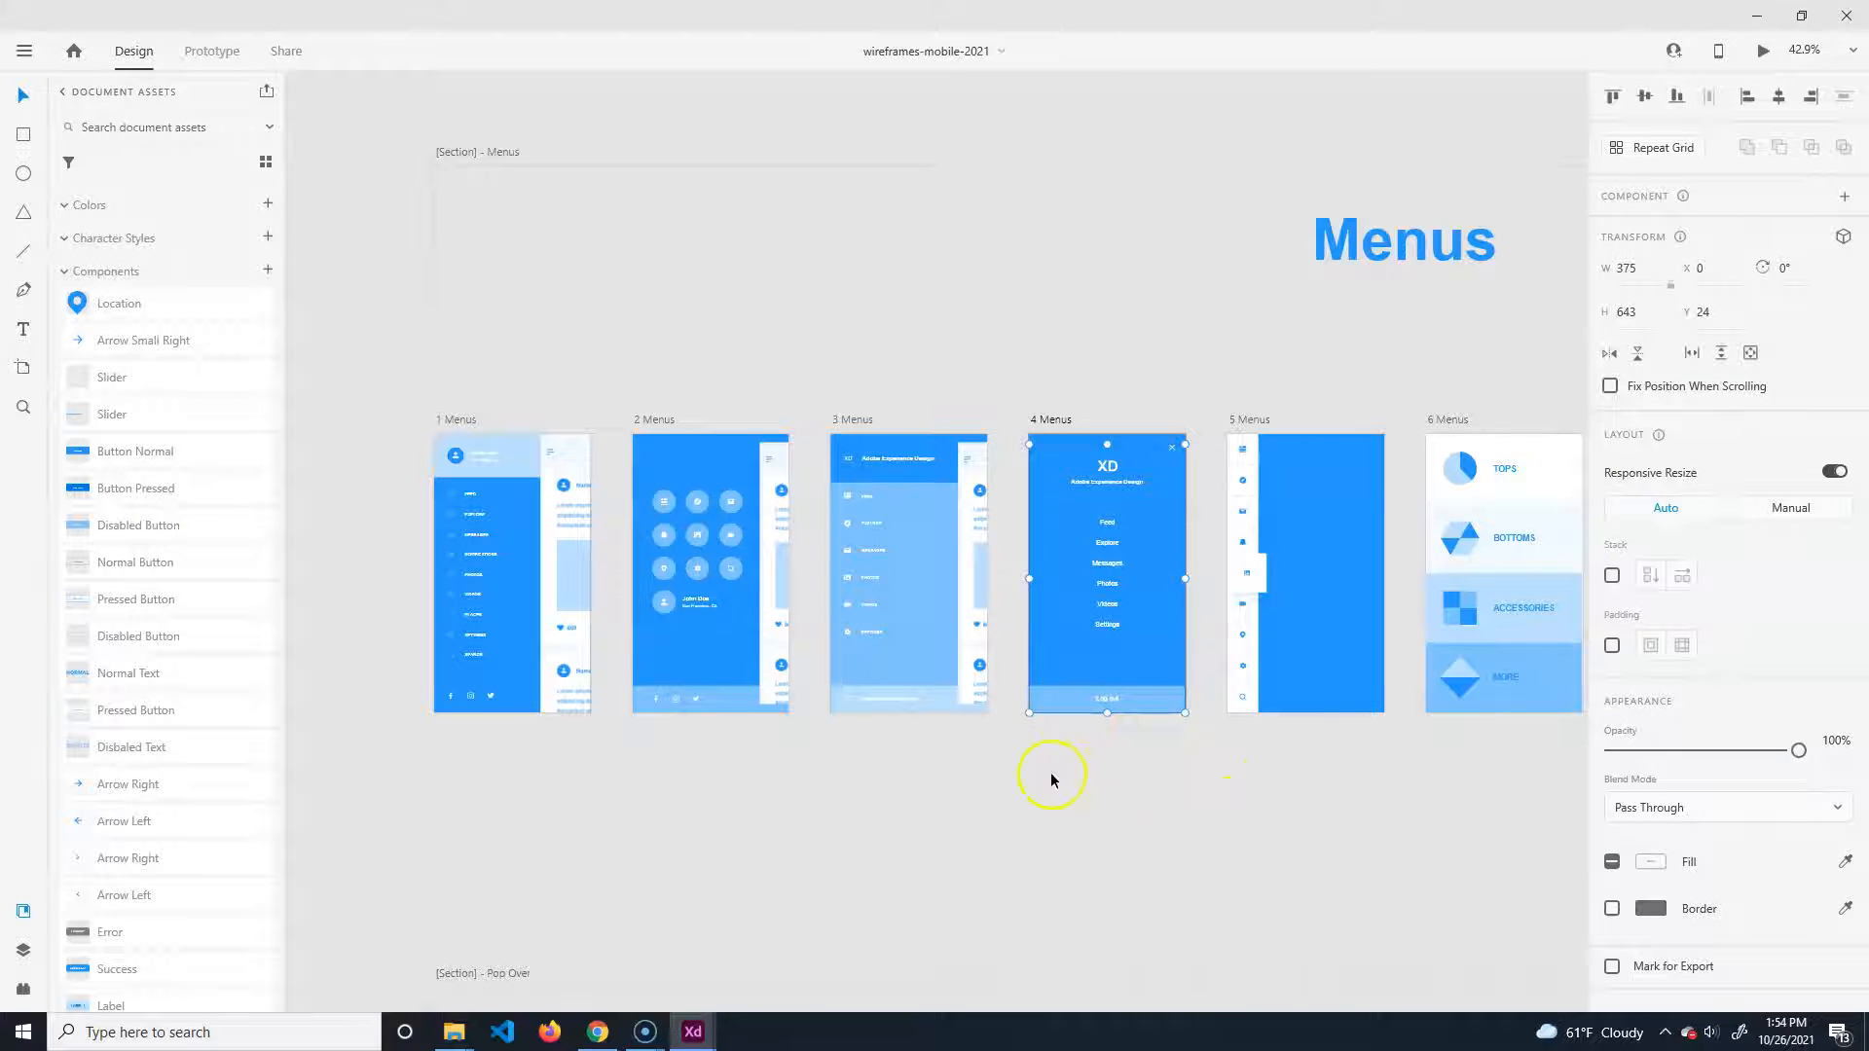
left_click_drag(1382, 772, 830, 776)
scroll(1130, 764, "down", 5)
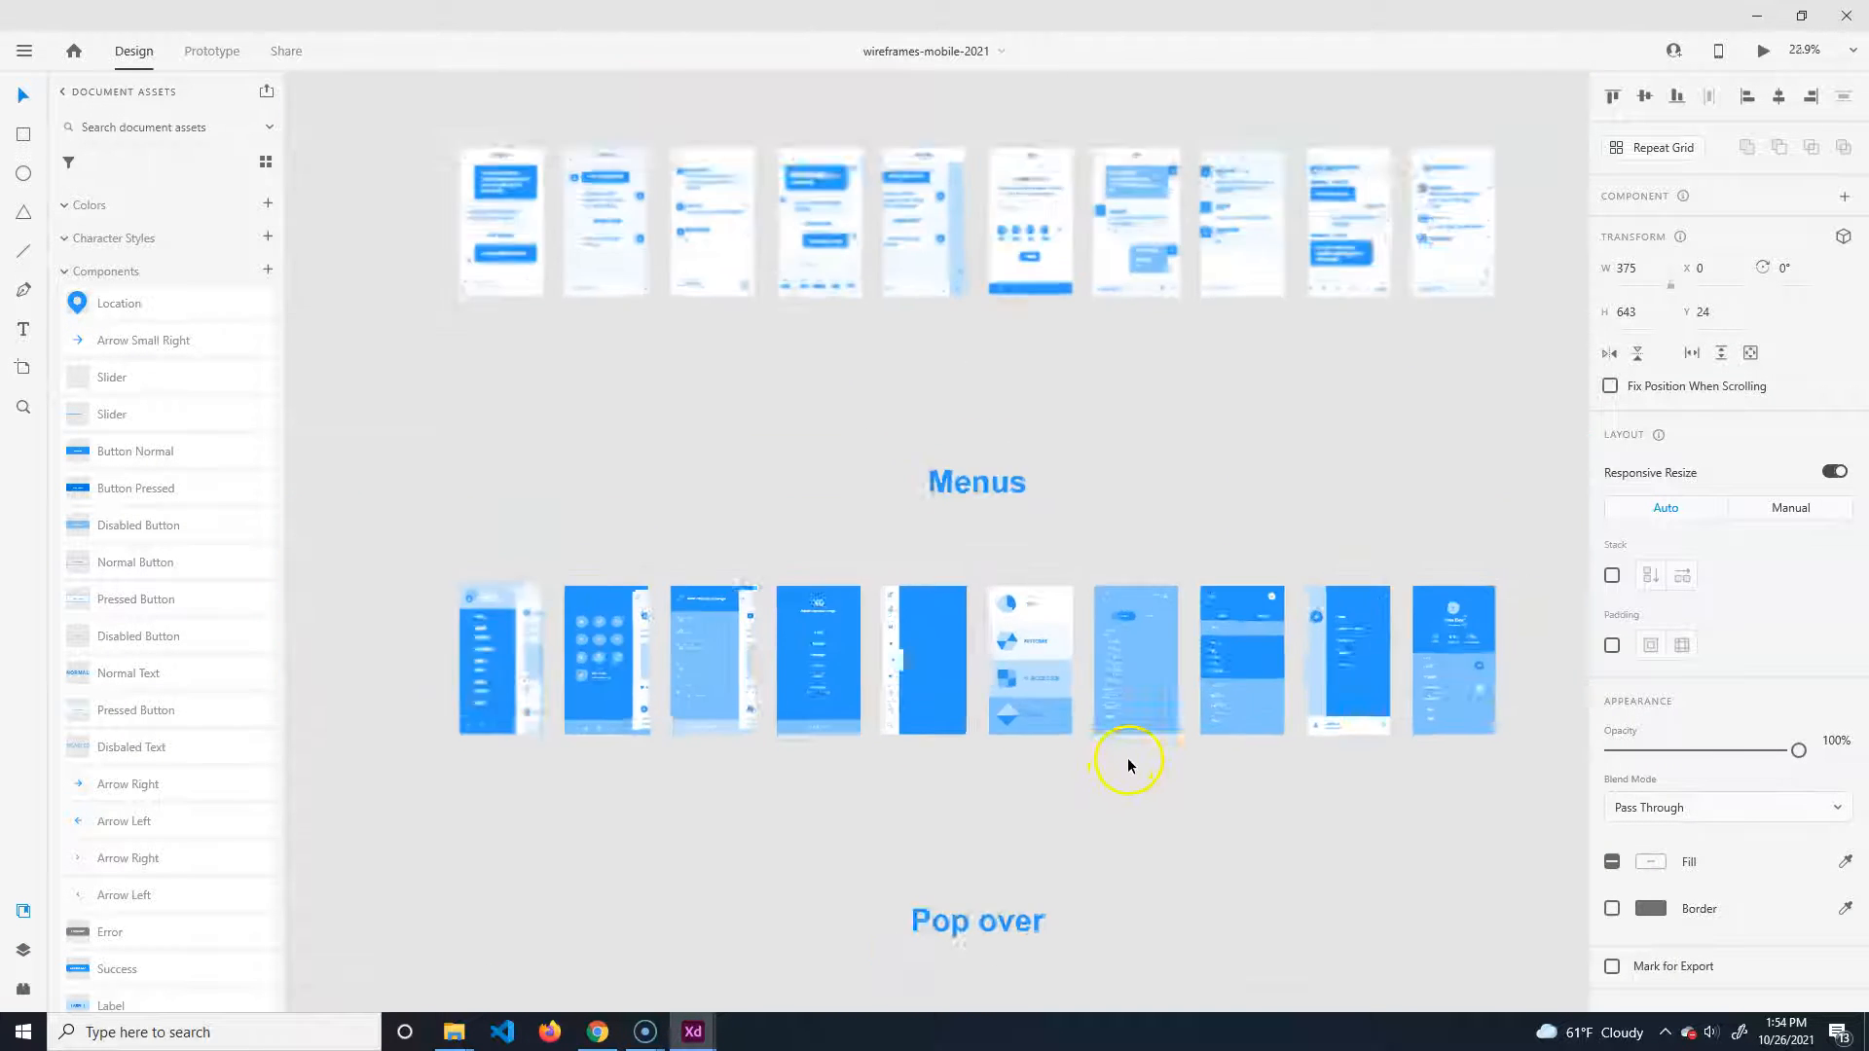
left_click_drag(794, 445, 617, 909)
left_click_drag(1159, 597, 373, 678)
left_click_drag(909, 530, 1531, 697)
left_click_drag(814, 692, 1258, 883)
scroll(815, 610, "up", 1)
scroll(816, 610, "up", 5)
left_click_drag(805, 500, 1271, 694)
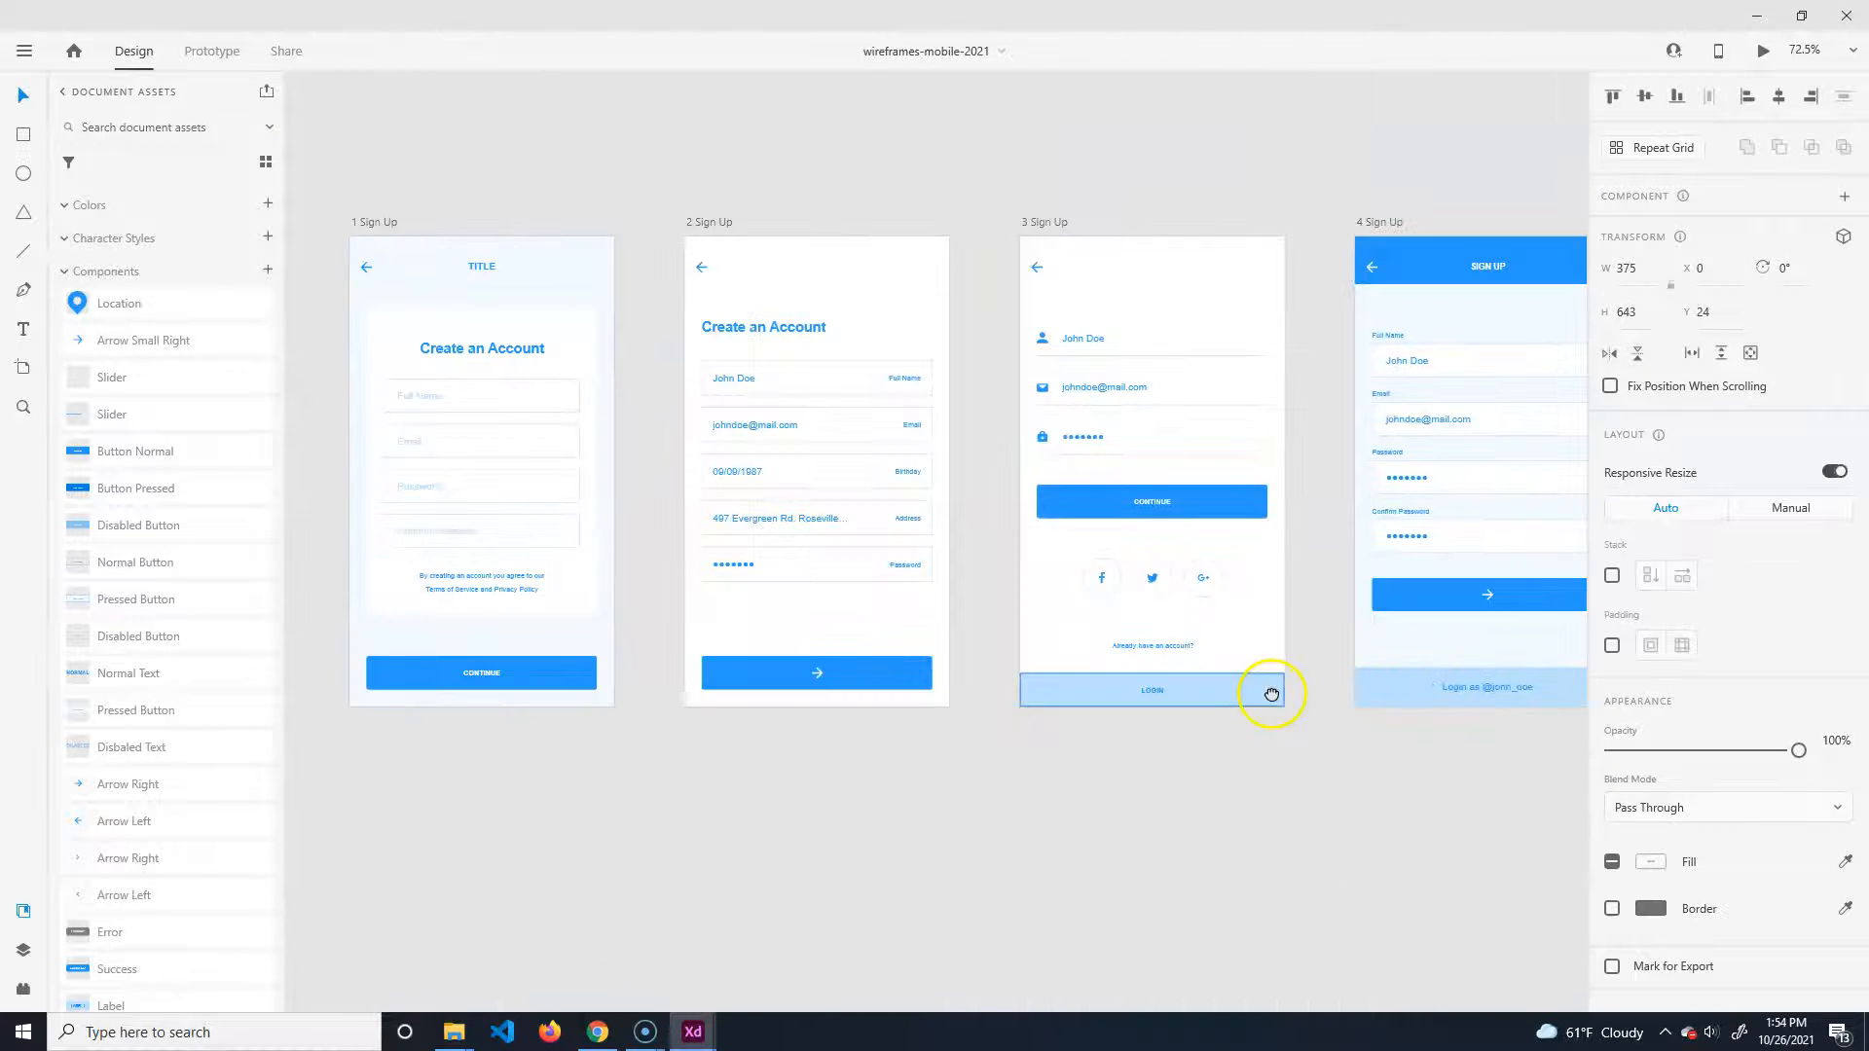
left_click_drag(1001, 567, 400, 601)
left_click_drag(852, 588, 701, 571)
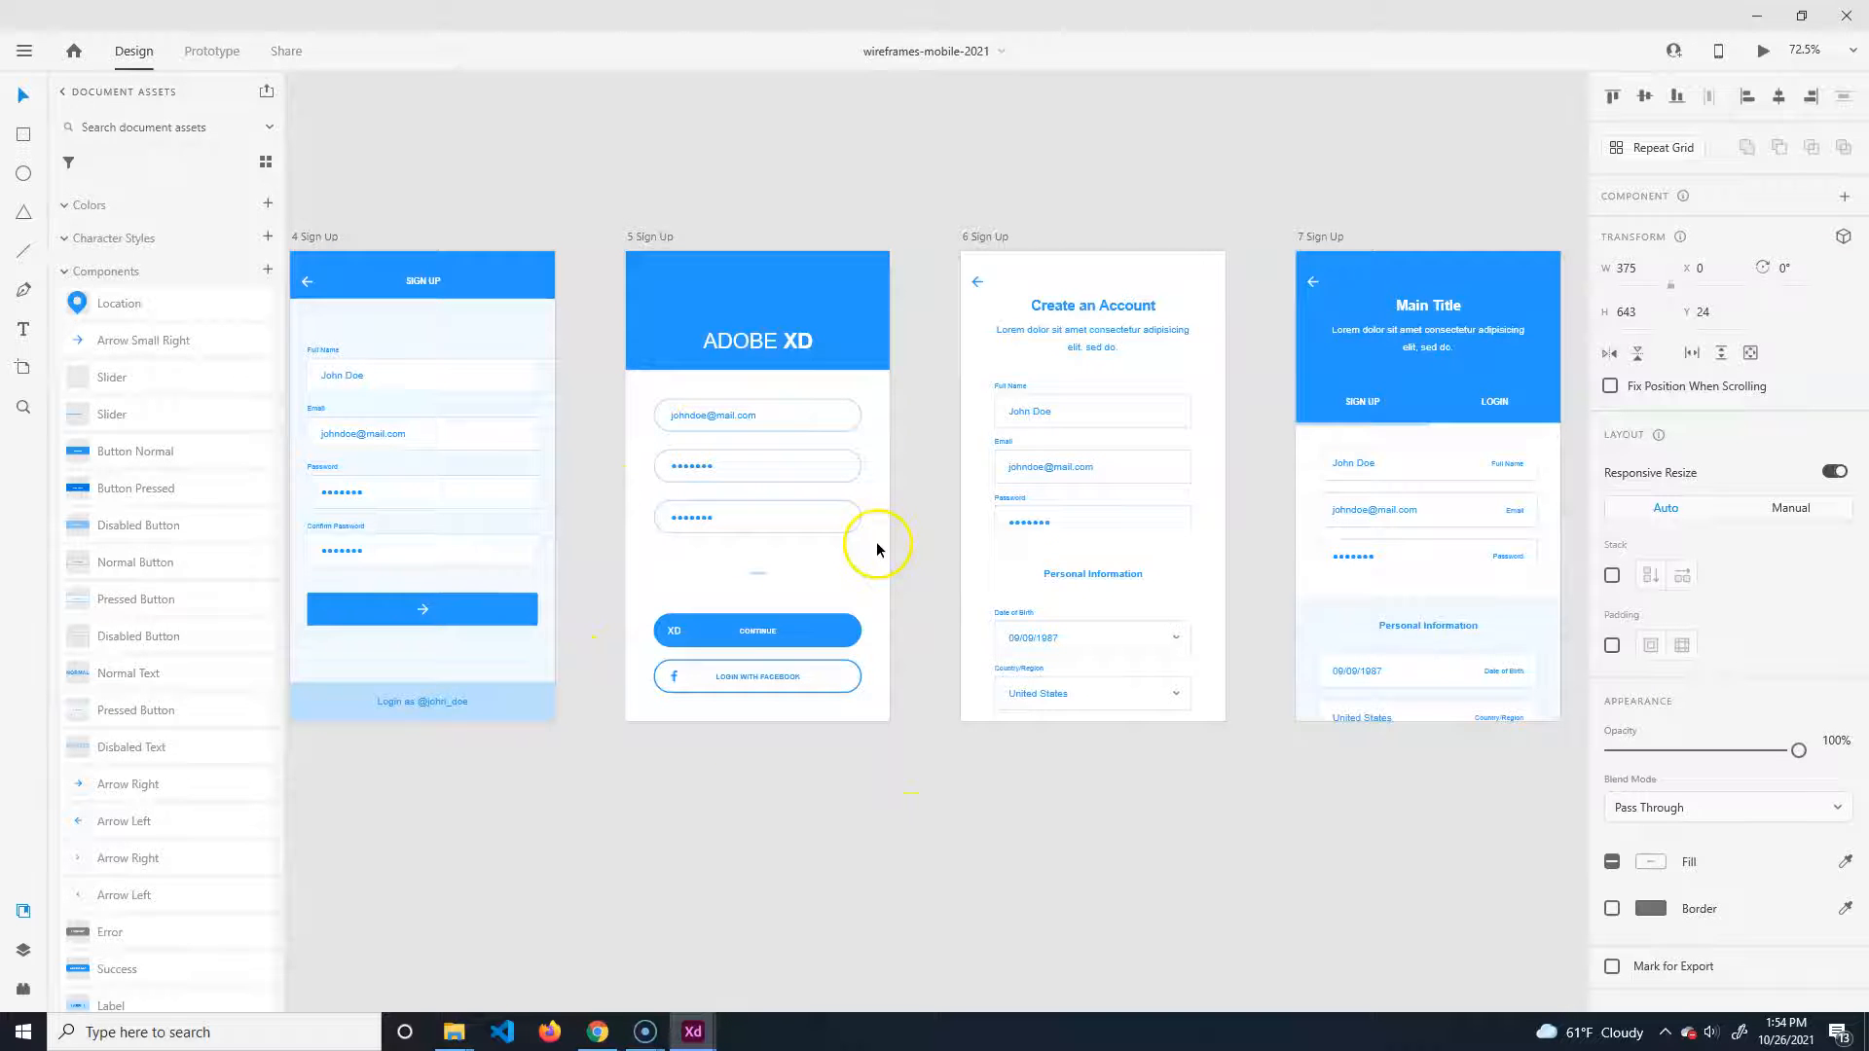
left_click_drag(647, 678, 901, 630)
Copy the input fields, Continue button and Facebook login button from the 5 Sign Up screen onto the iPhone 12 Pro Max – 3 artboard in the Untitled document.
left_click_drag(1121, 581, 1003, 530)
left_click(1022, 658, "shift")
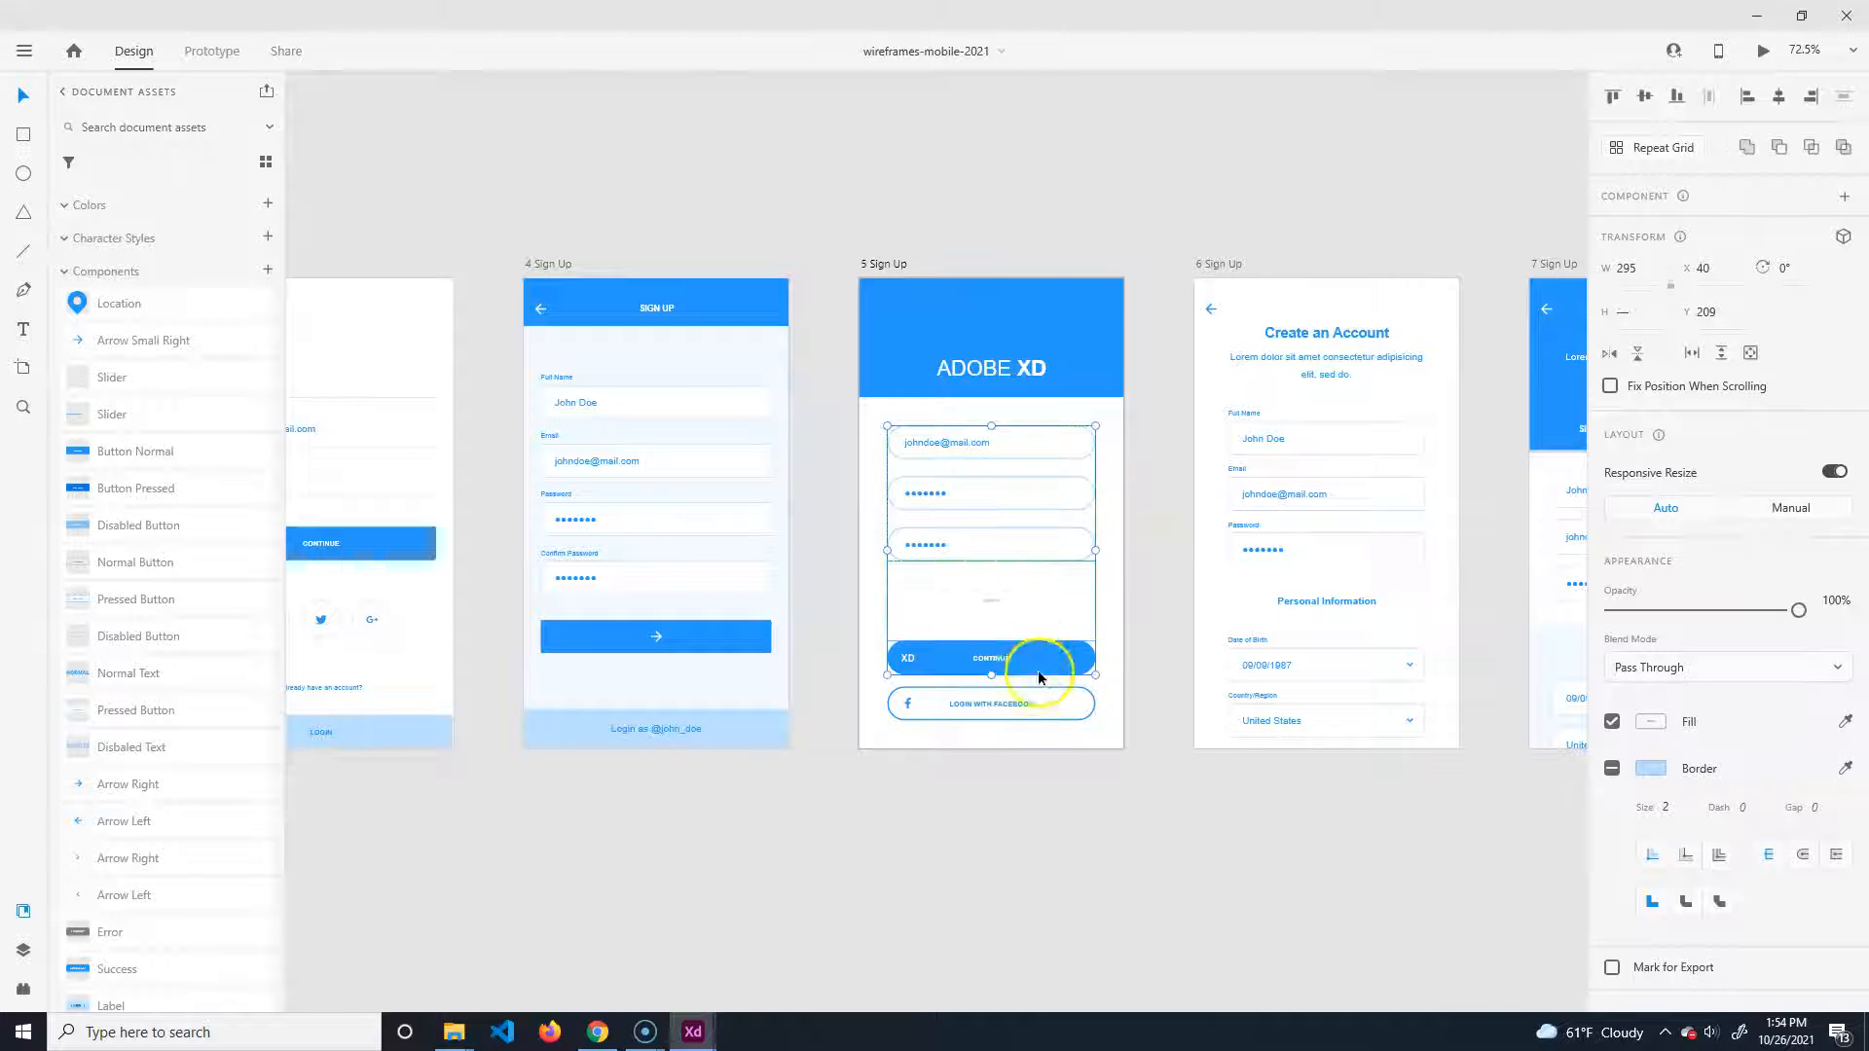
left_click(1046, 714, "shift")
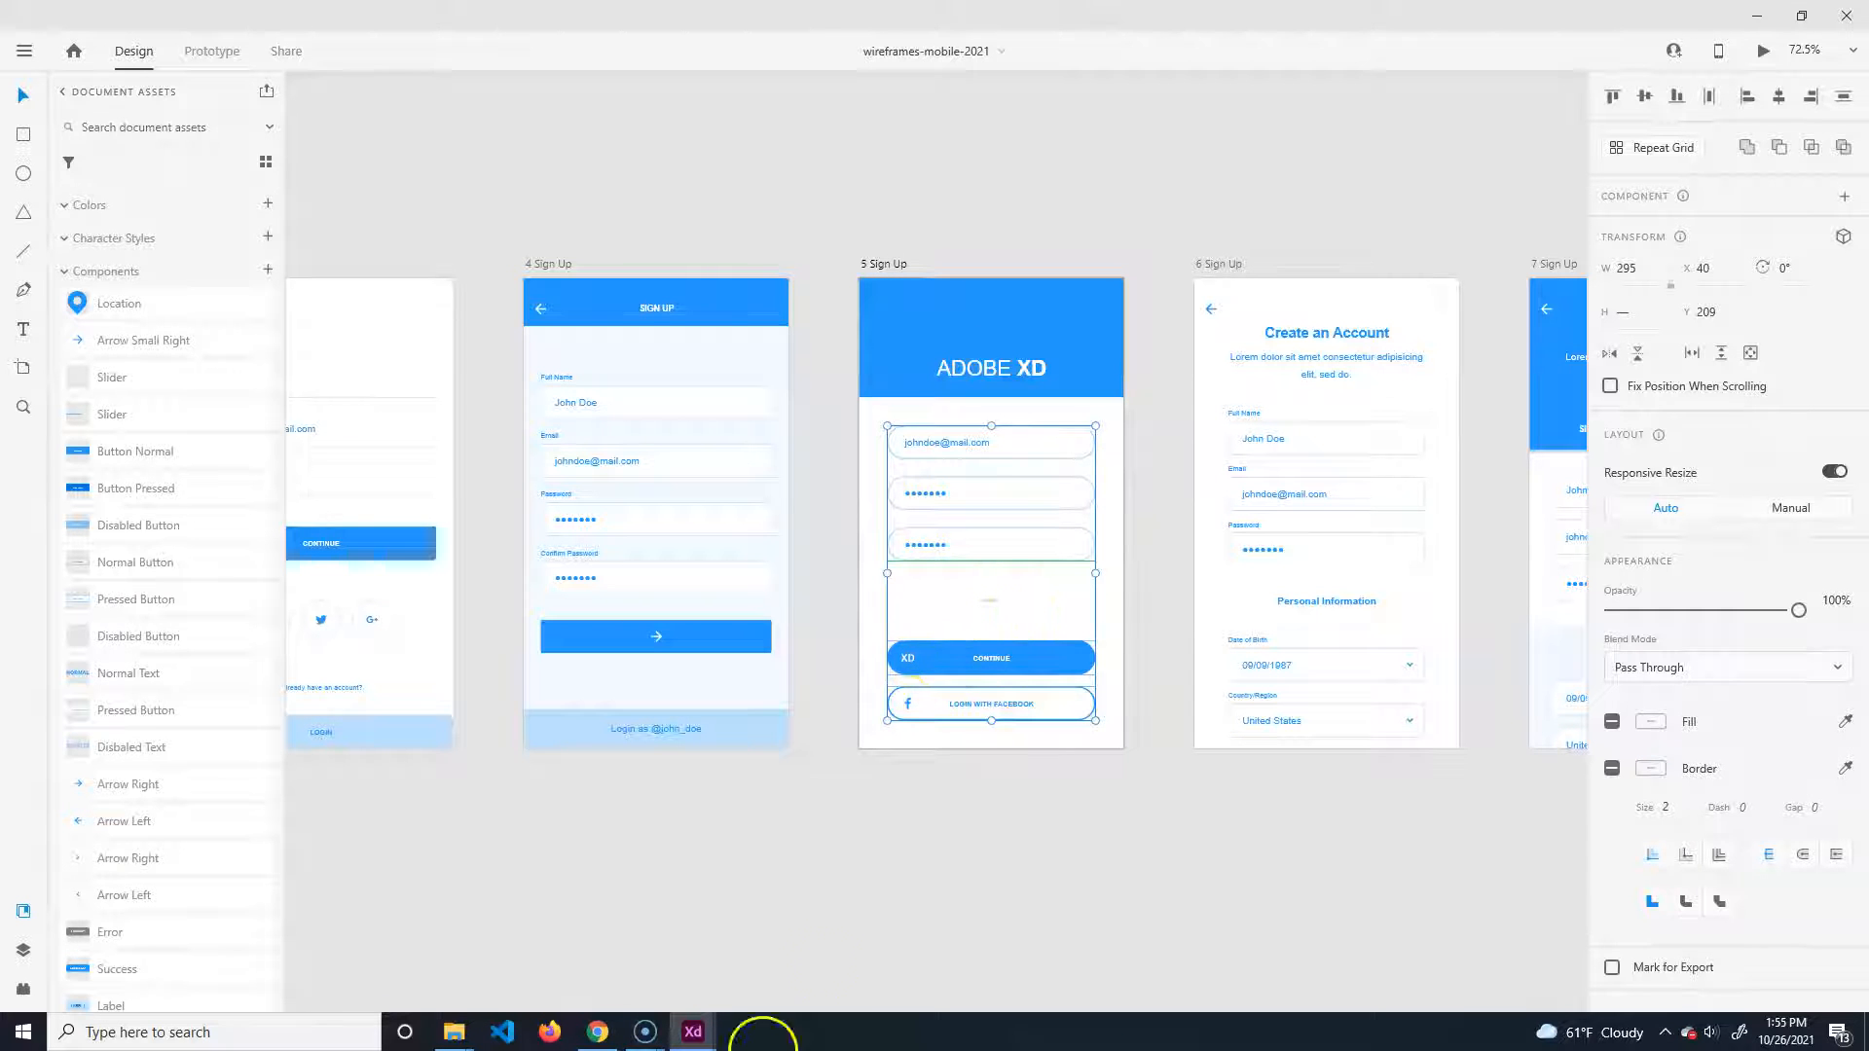
mouse_move(692, 1032)
left_click(584, 915)
left_click(1051, 467)
key("ctrl+v")
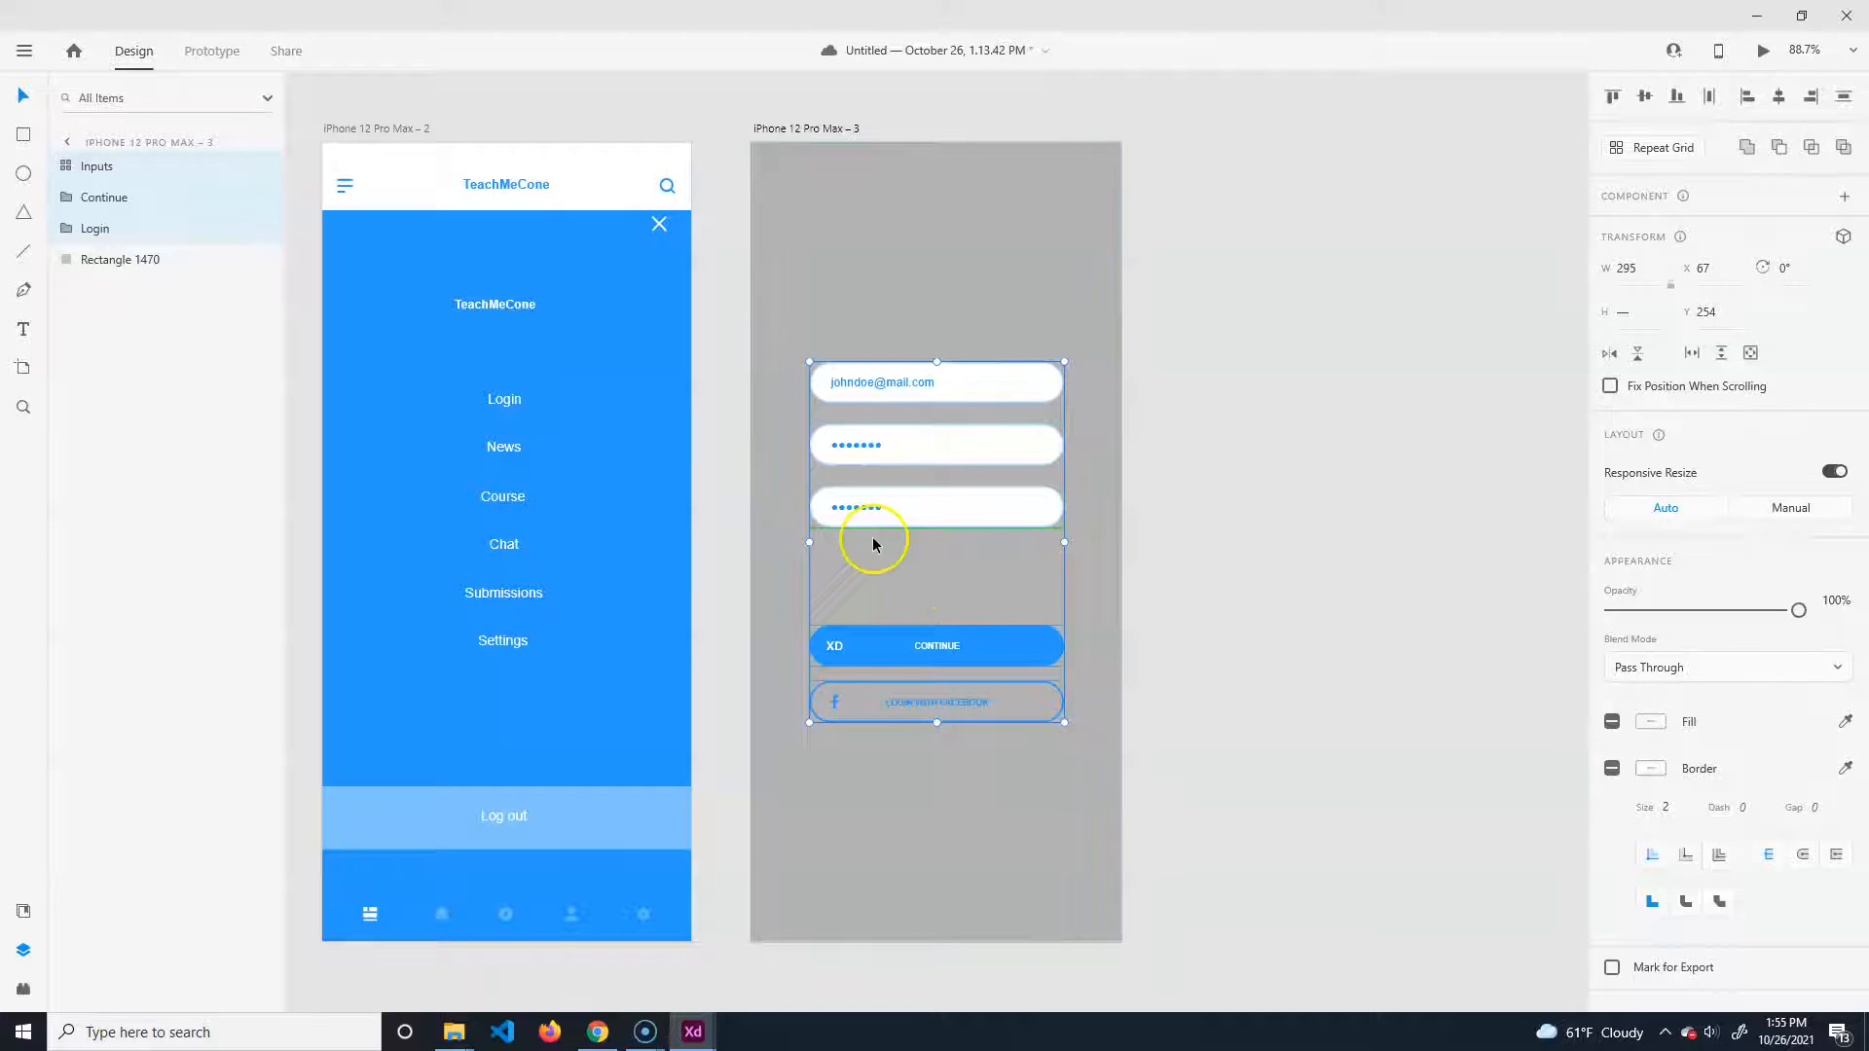
left_click(1246, 529)
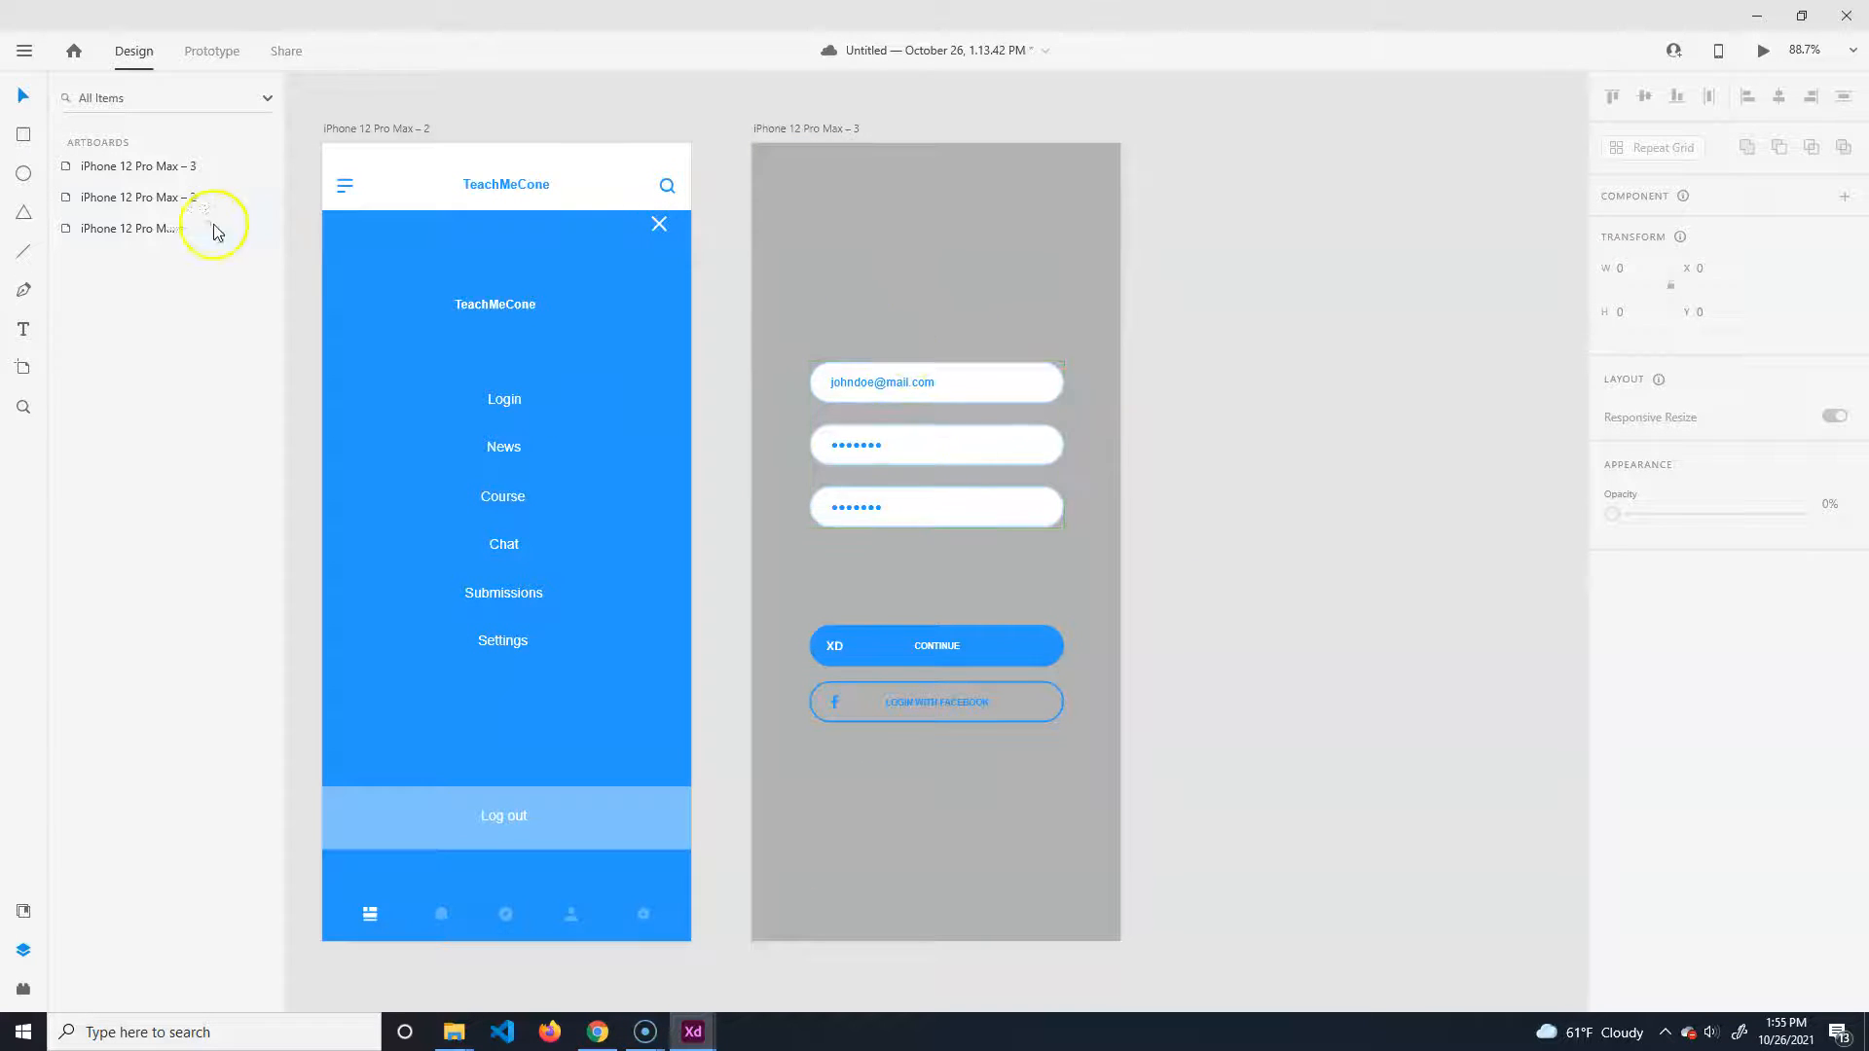
Draw a white rectangle about 336 × 562 over the pasted form and remove its border.
left_click(24, 136)
left_click_drag(790, 320, 1082, 808)
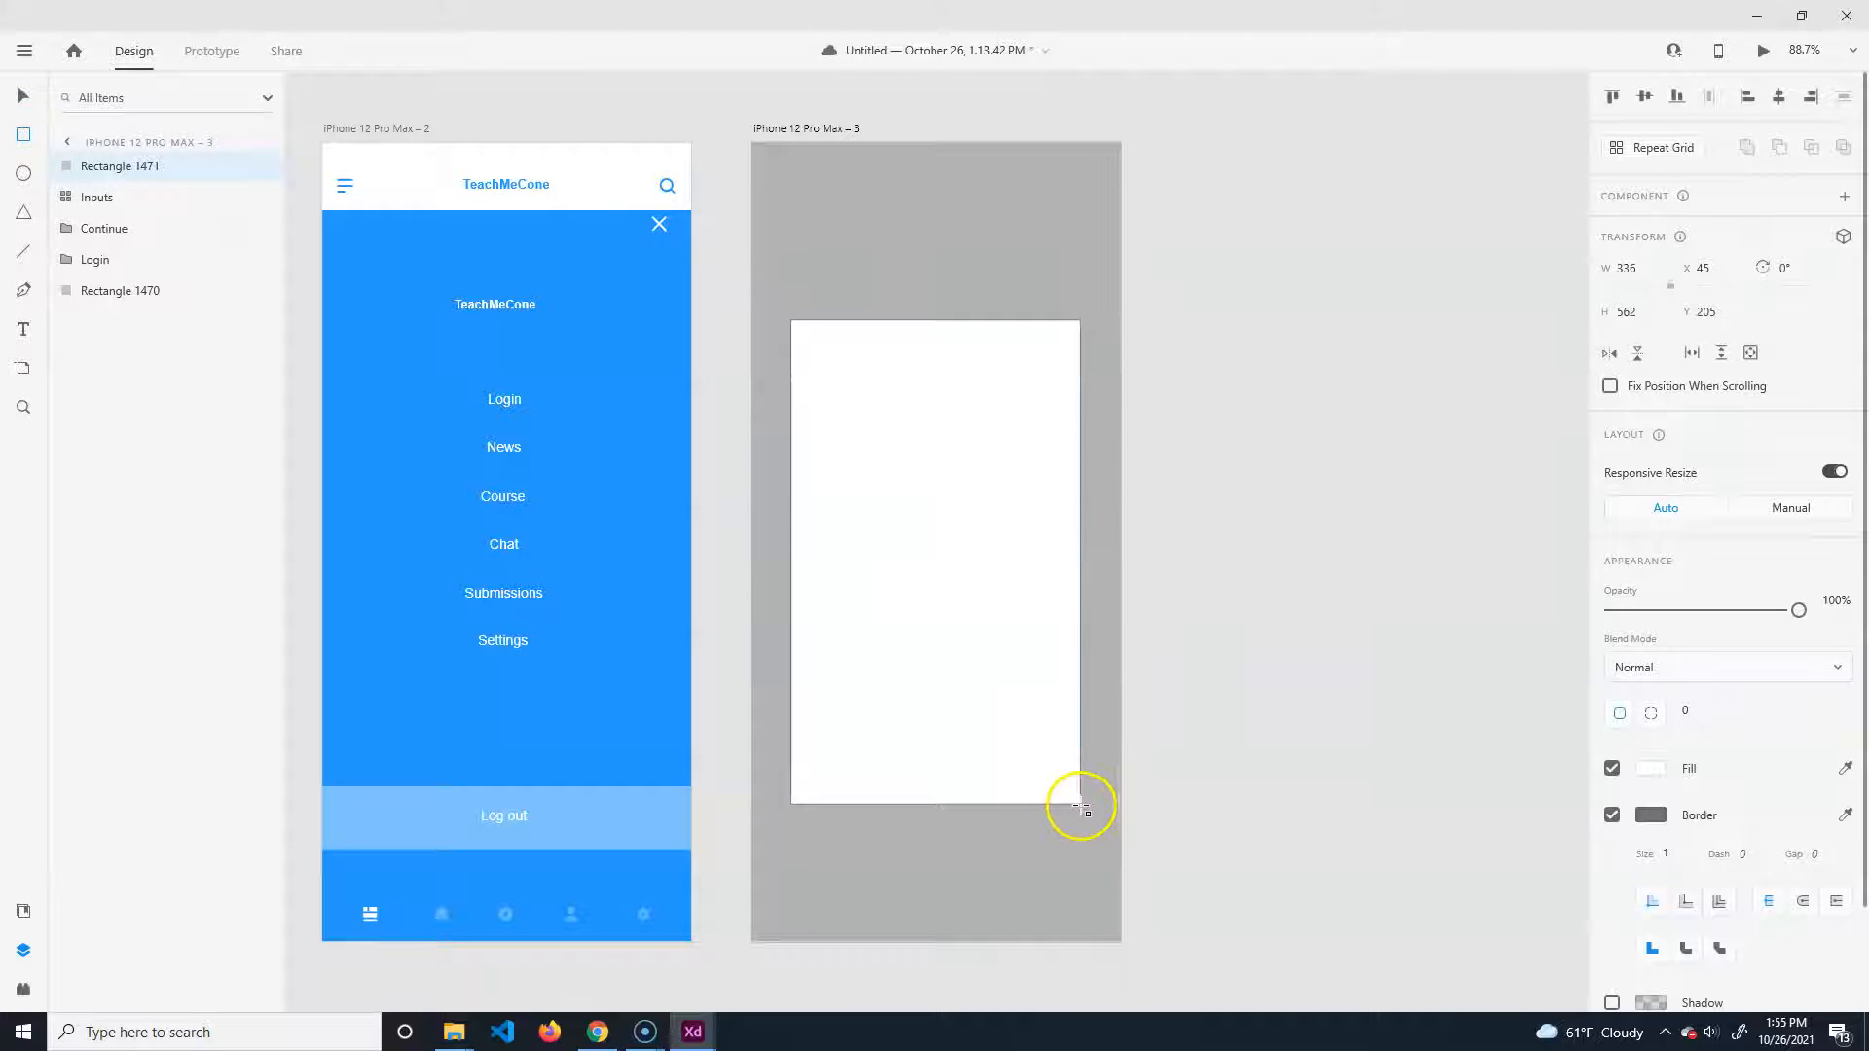
left_click(1612, 815)
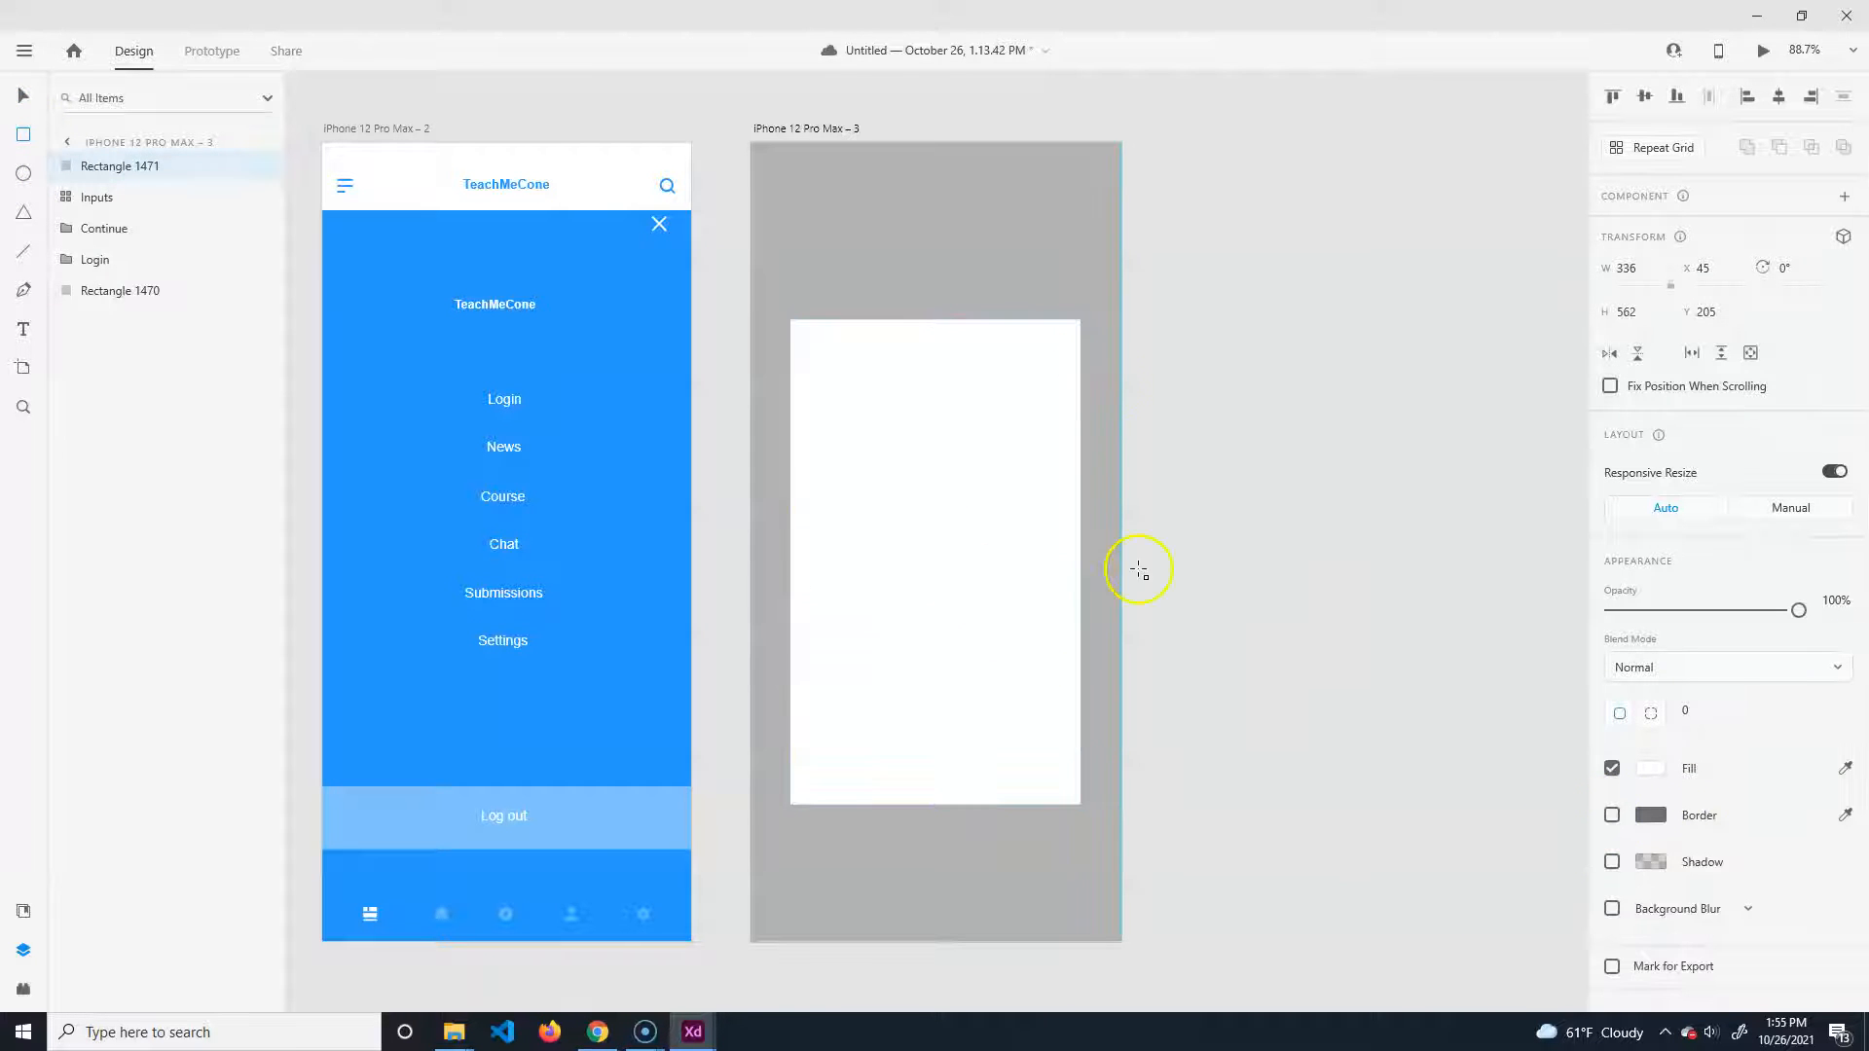
Add a shadow to the white rectangle with X 1, Y 5 and blur 10.
left_click(1612, 863)
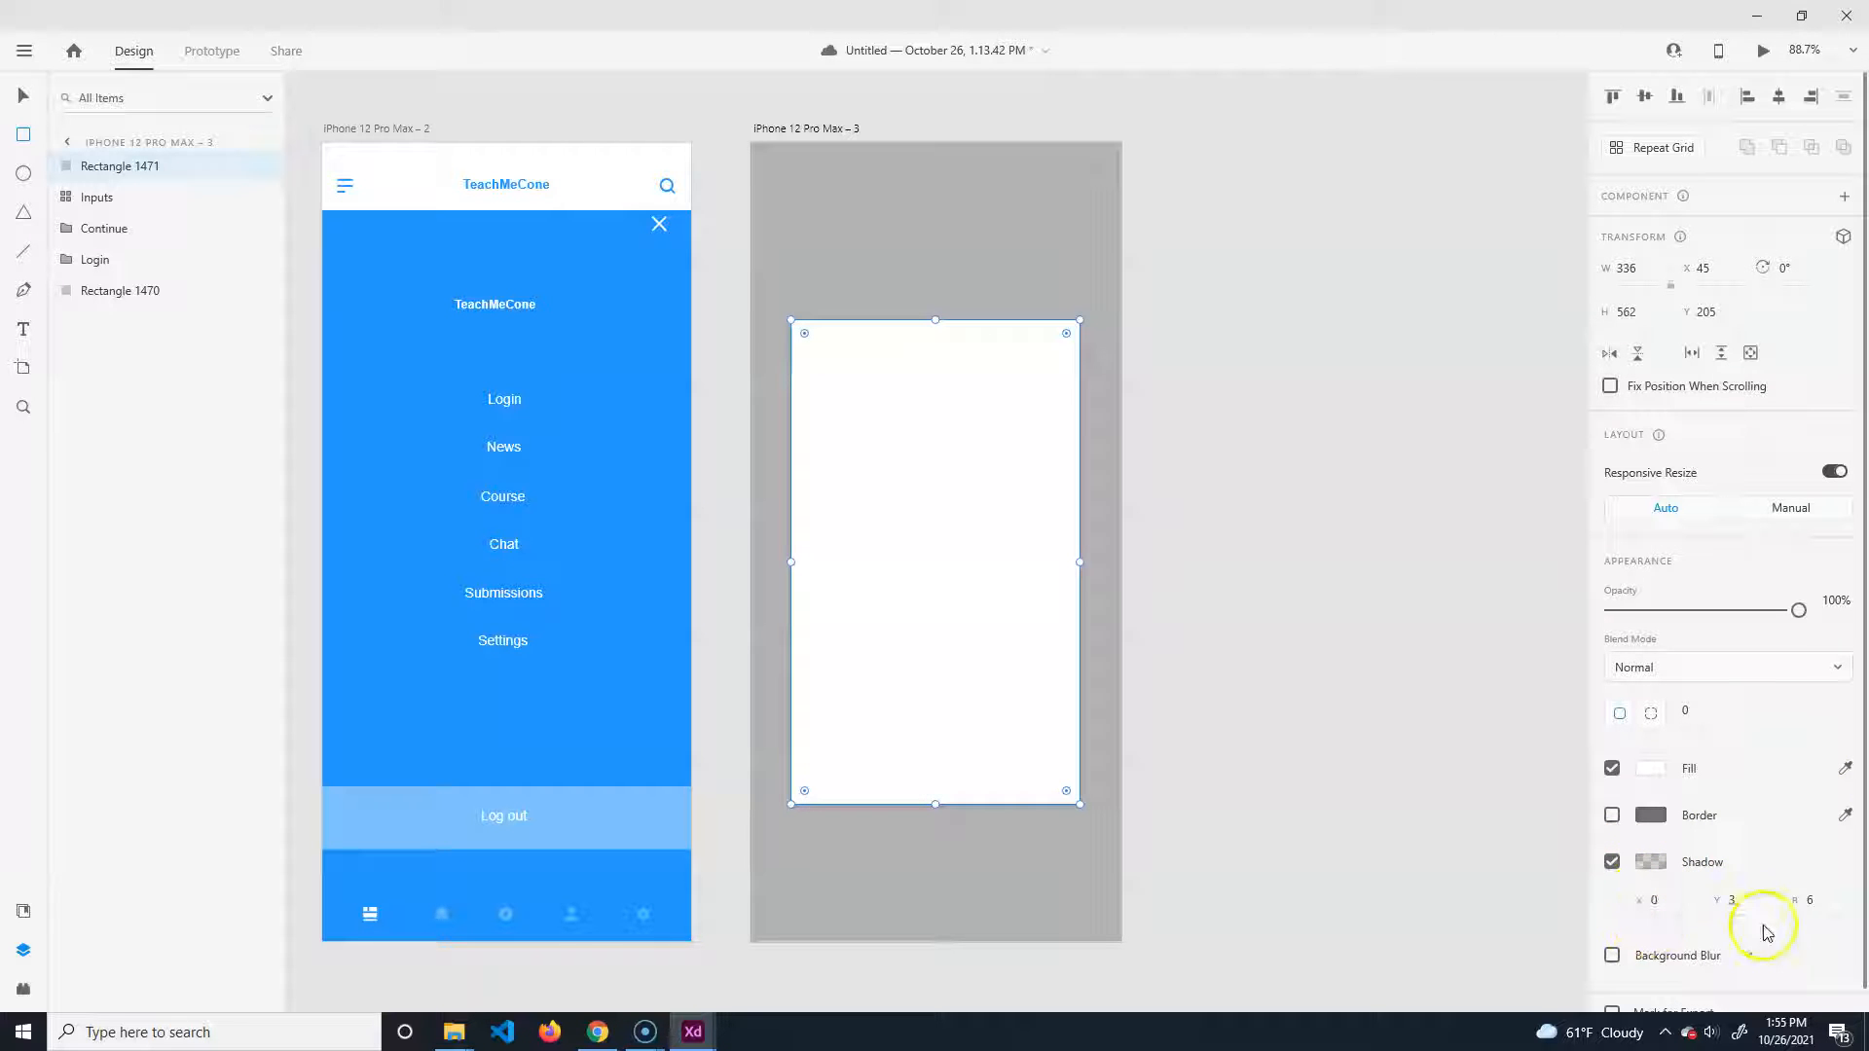
left_click(1737, 903)
key("Return")
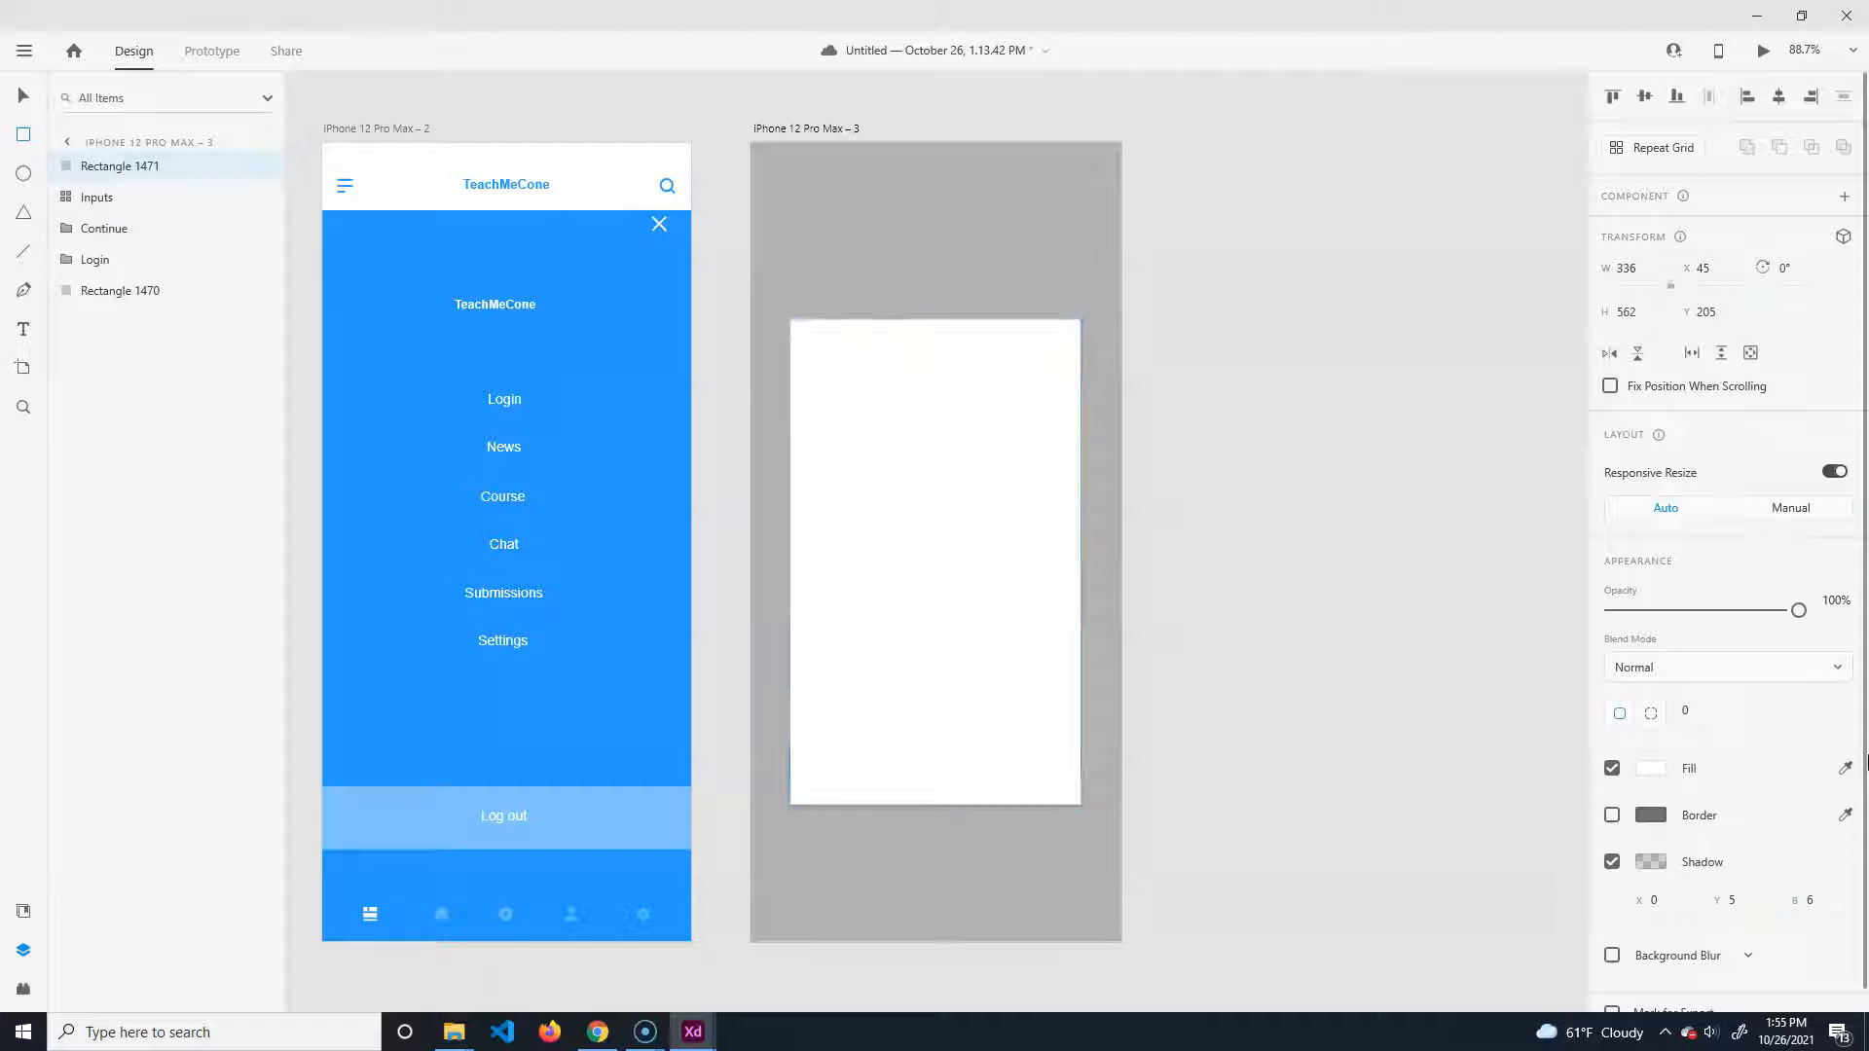
left_click(1655, 899)
type("1")
key("Return")
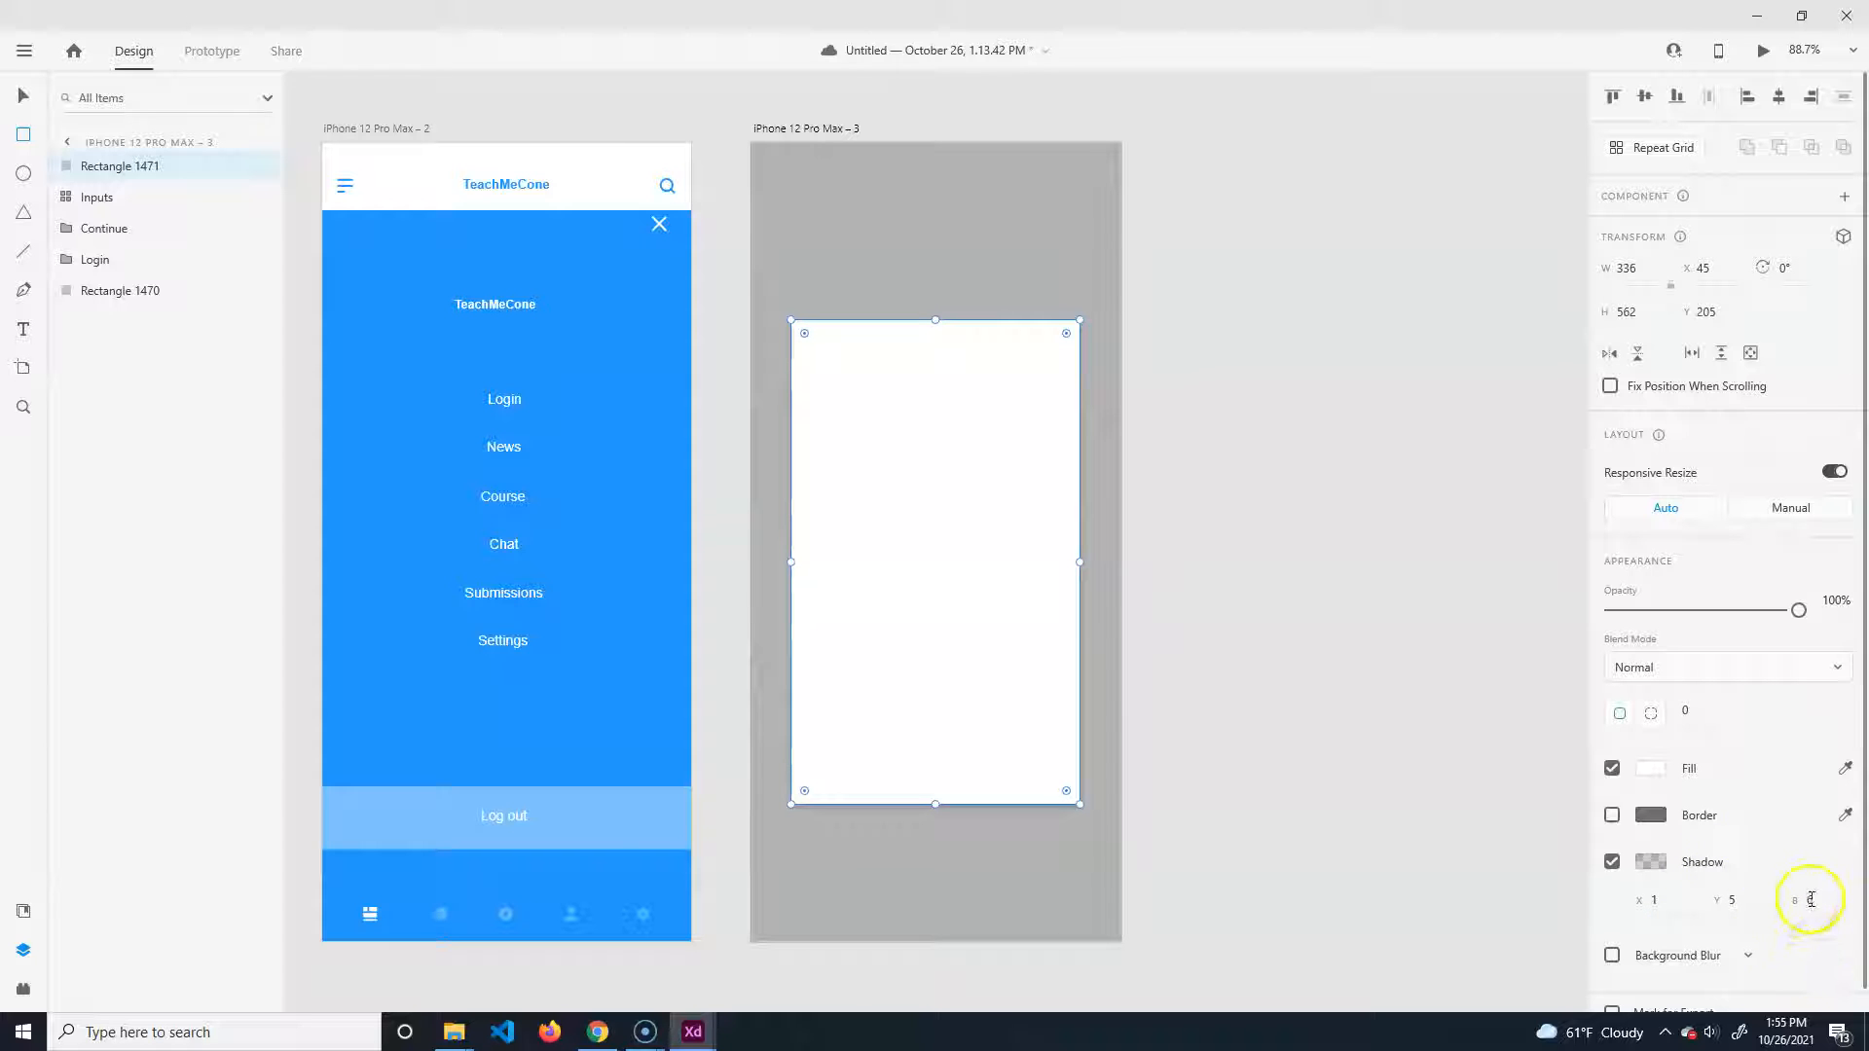
type("10")
key("Return")
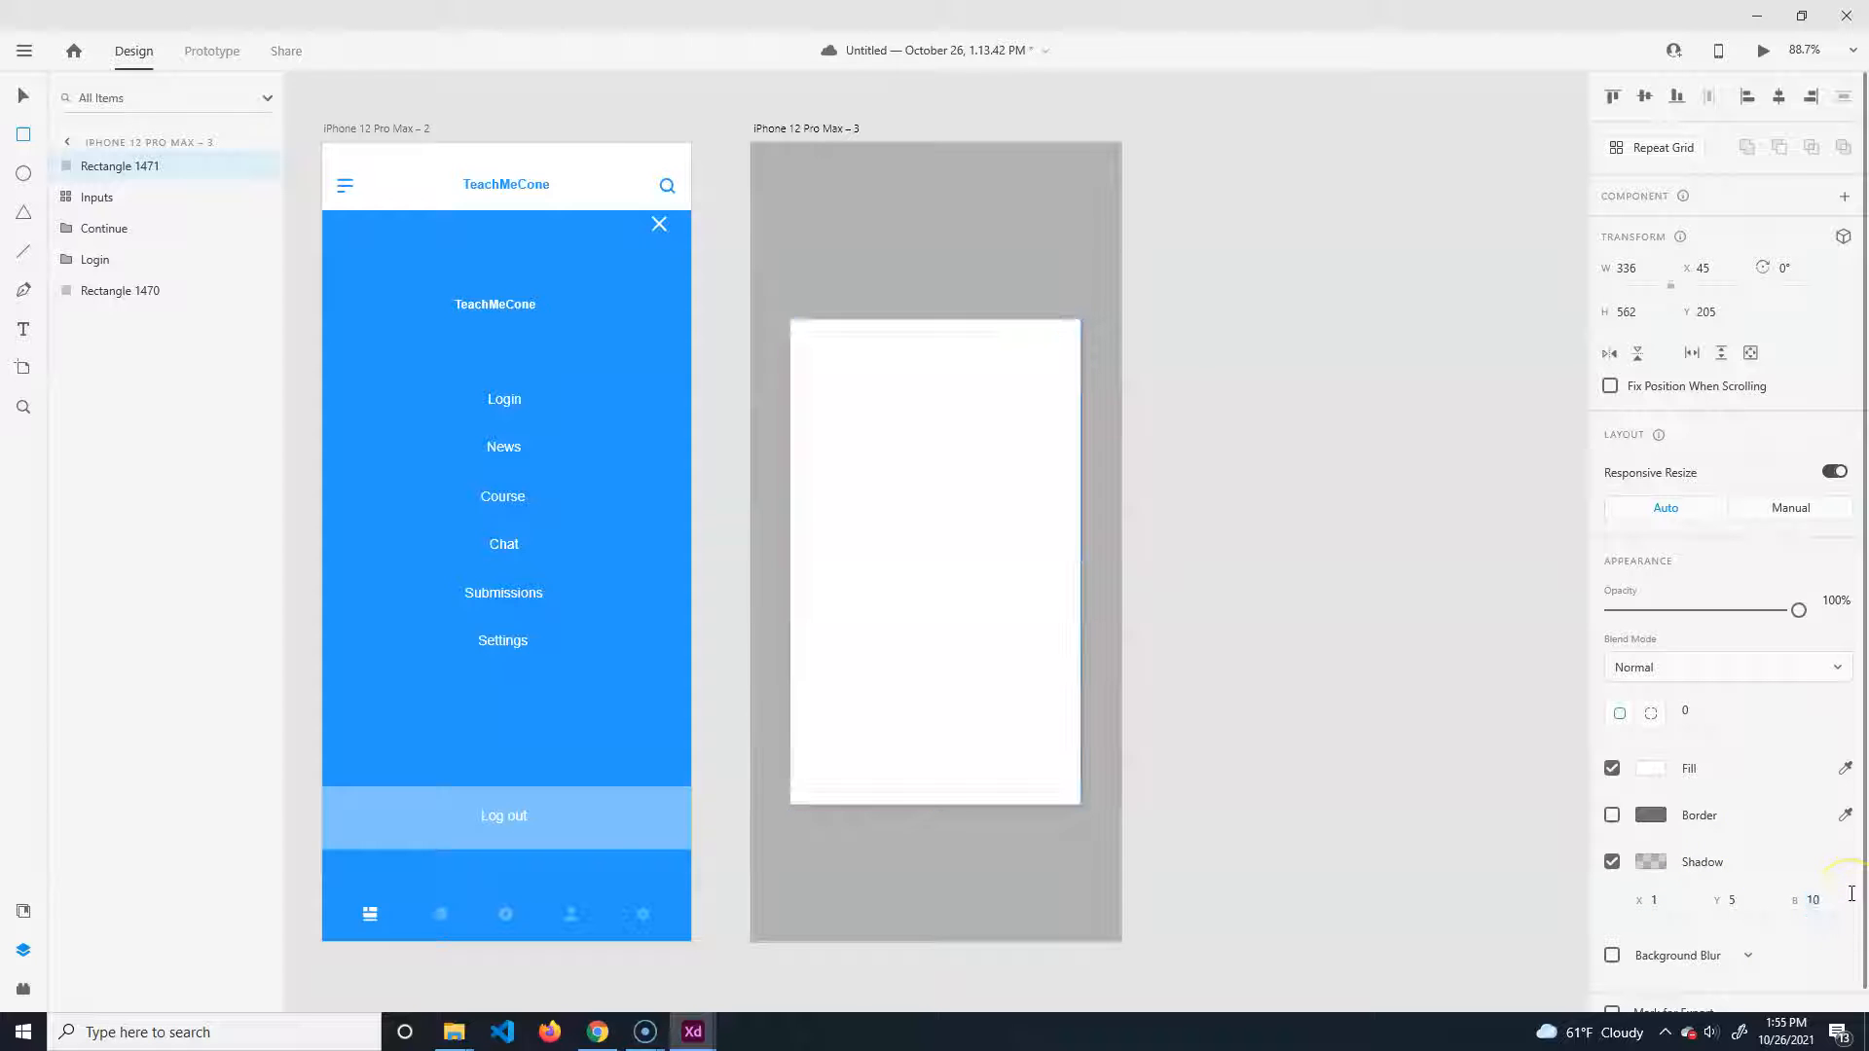
left_click(1359, 798)
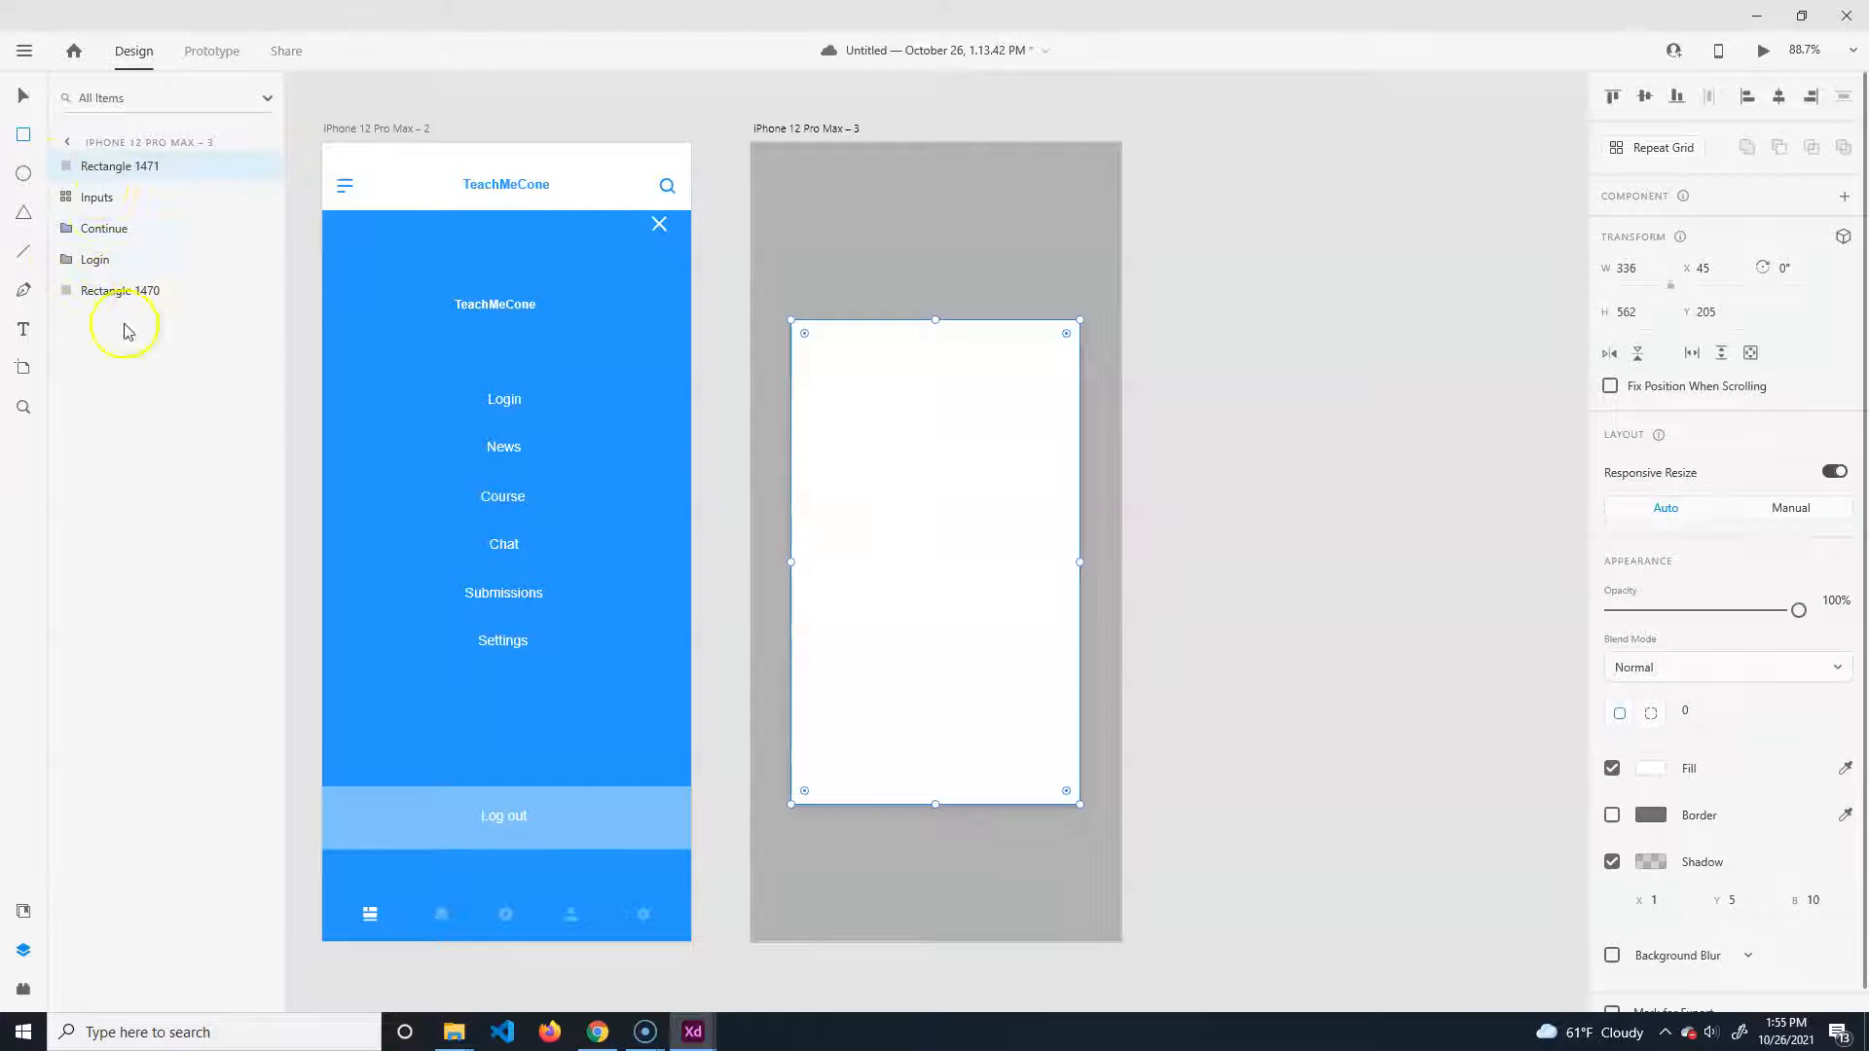
Reorder the white rectangle's layer so it sits behind the form elements and above the grey full-screen rectangle.
left_click_drag(124, 170, 132, 297)
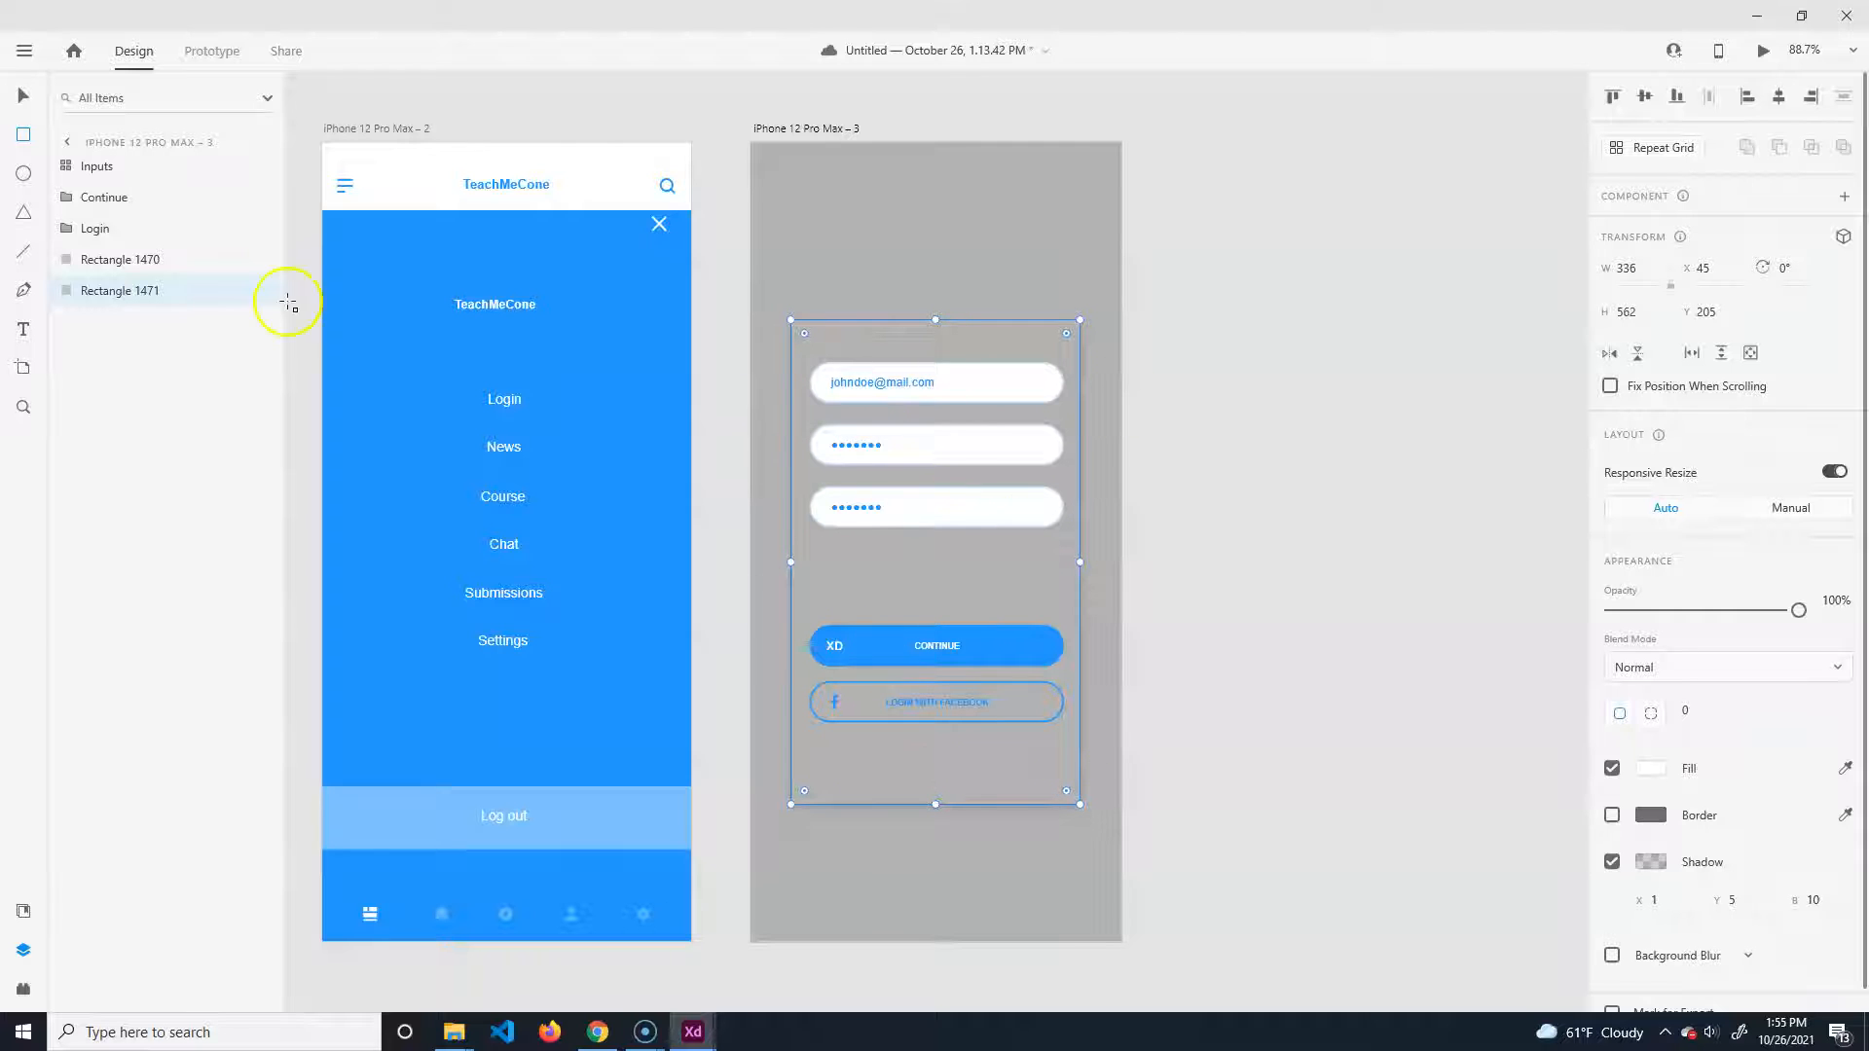
left_click_drag(97, 297, 94, 241)
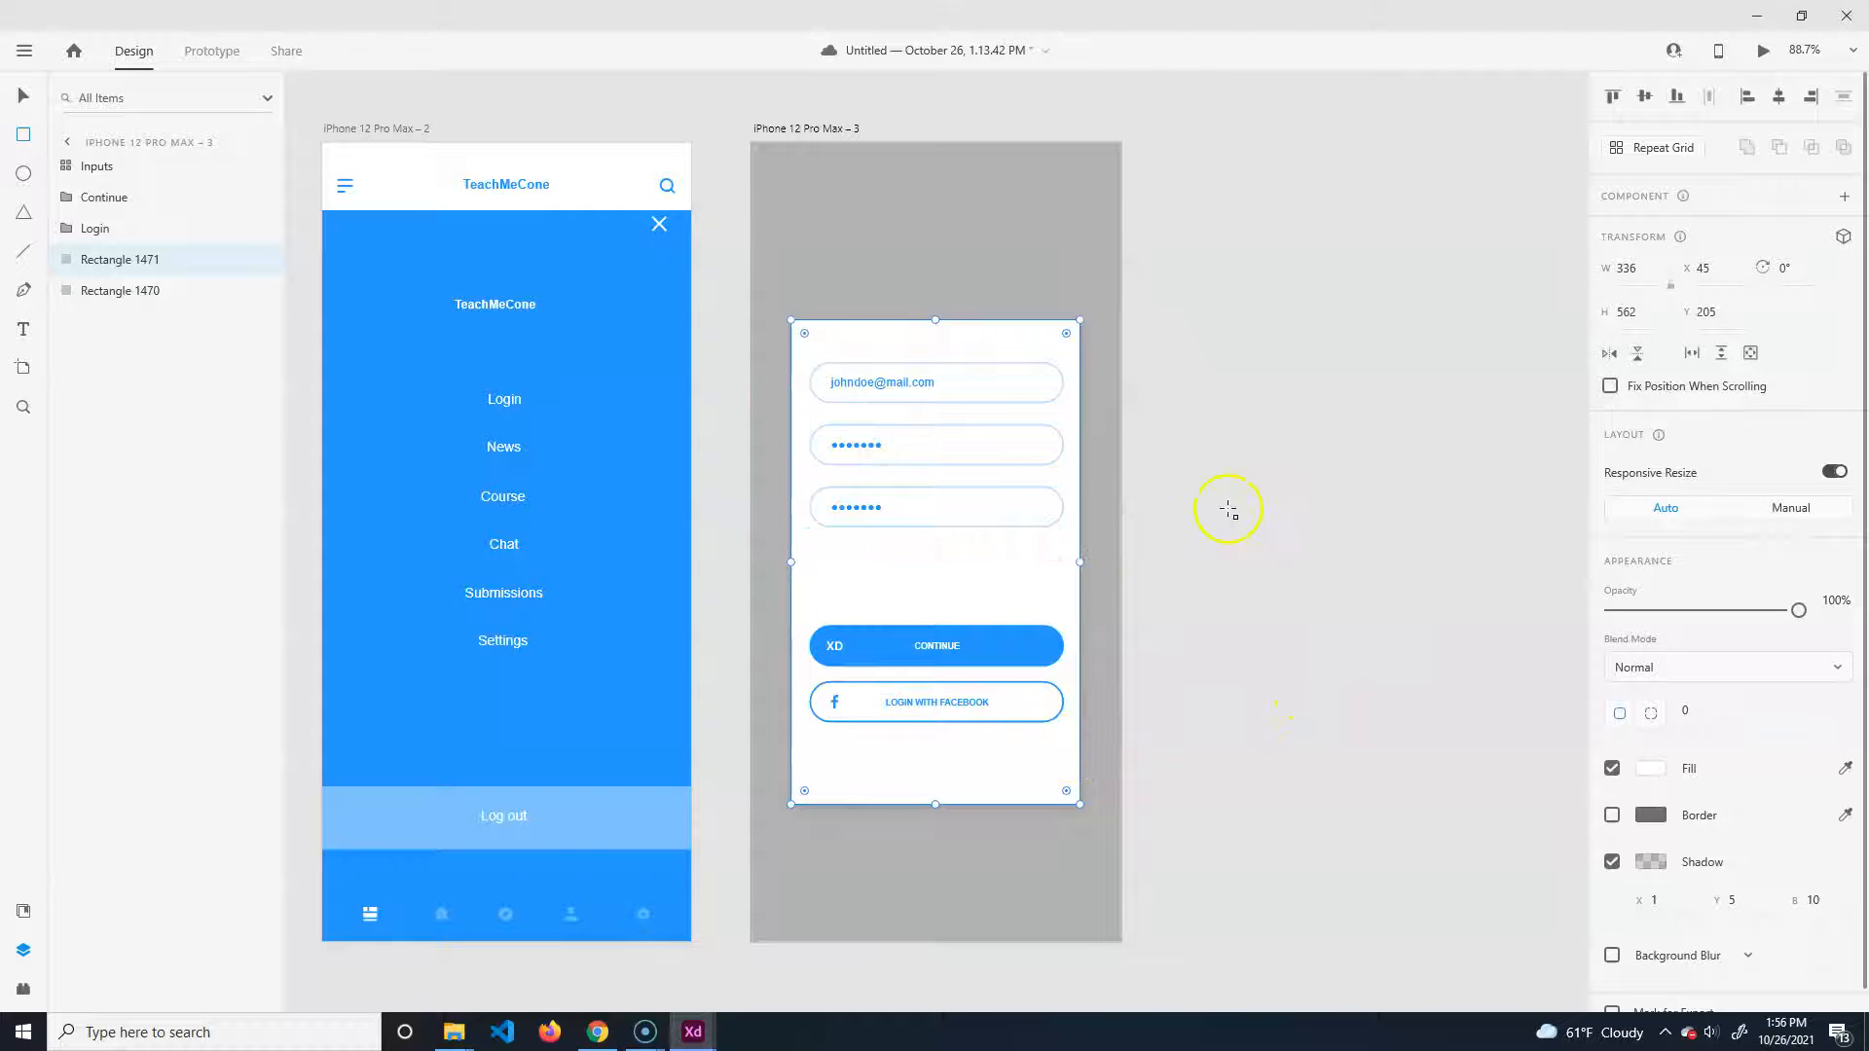
left_click(24, 97)
left_click(1214, 479)
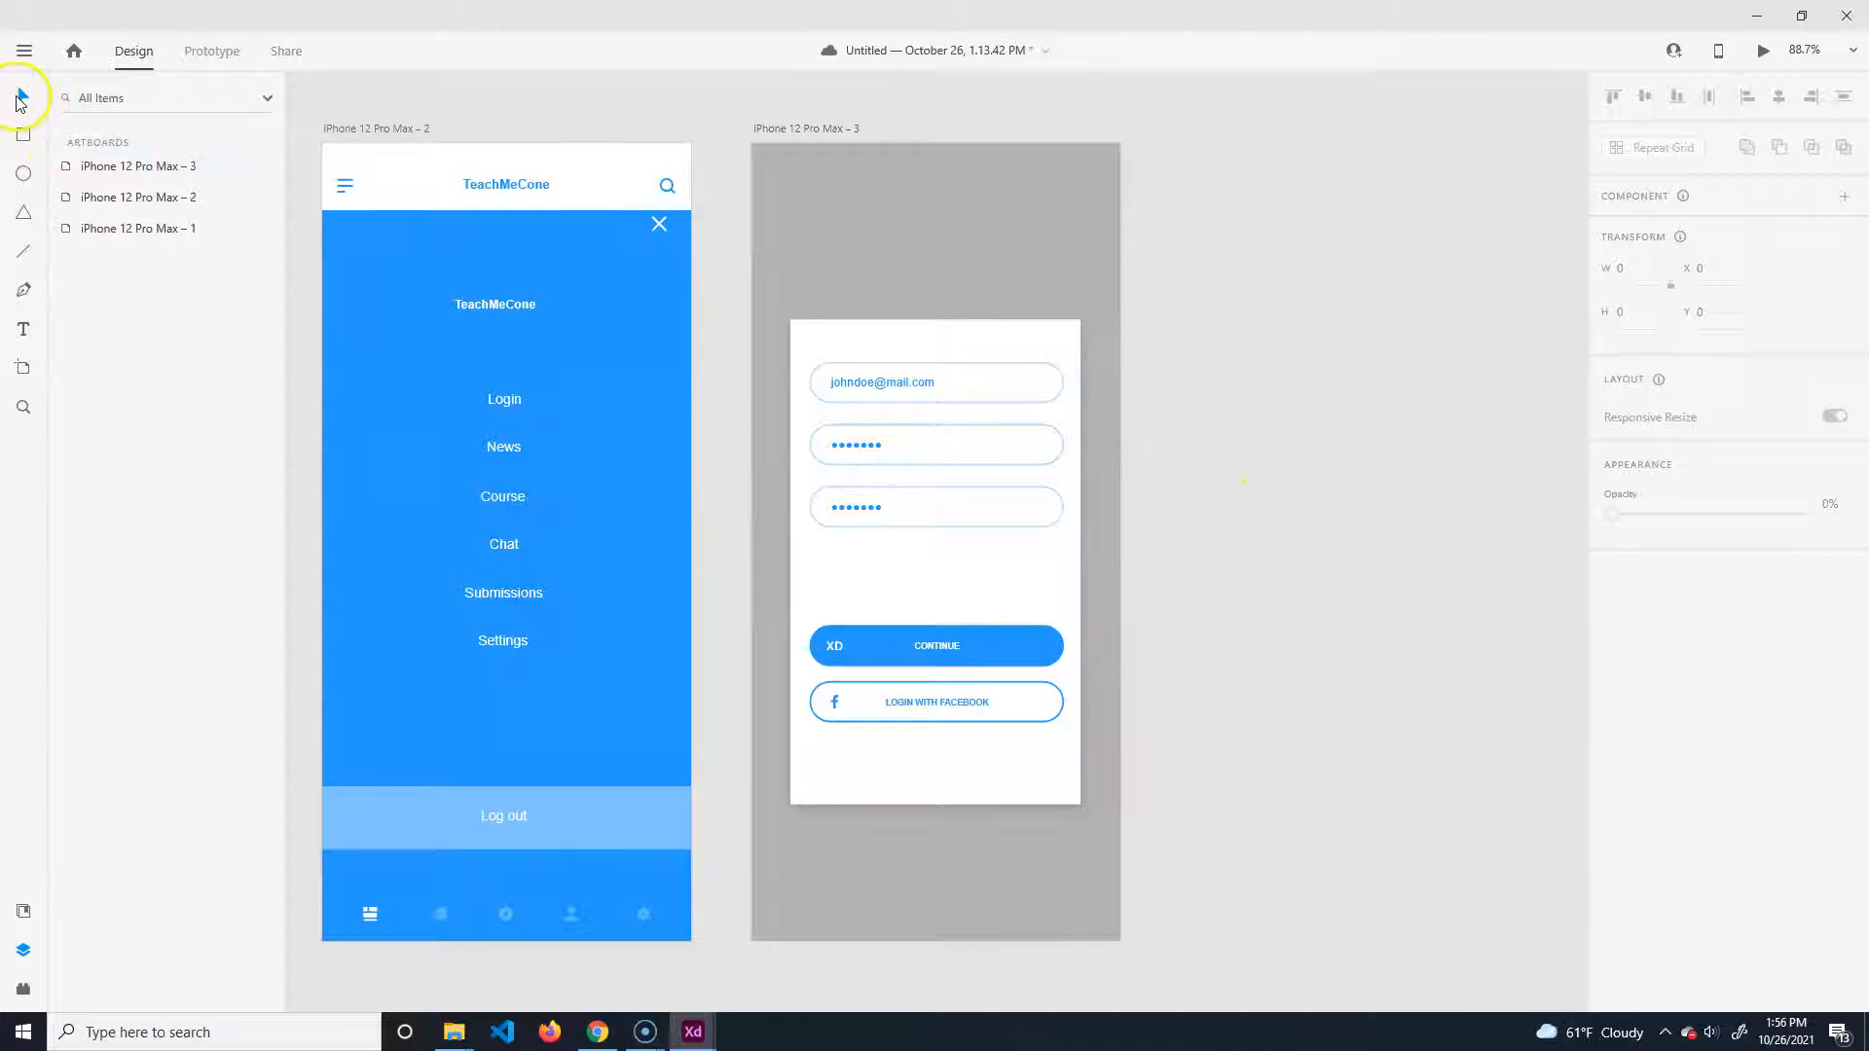
Link the Login menu item in prototype mode to the iPhone 12 Pro Max – 3 artboard.
left_click(209, 52)
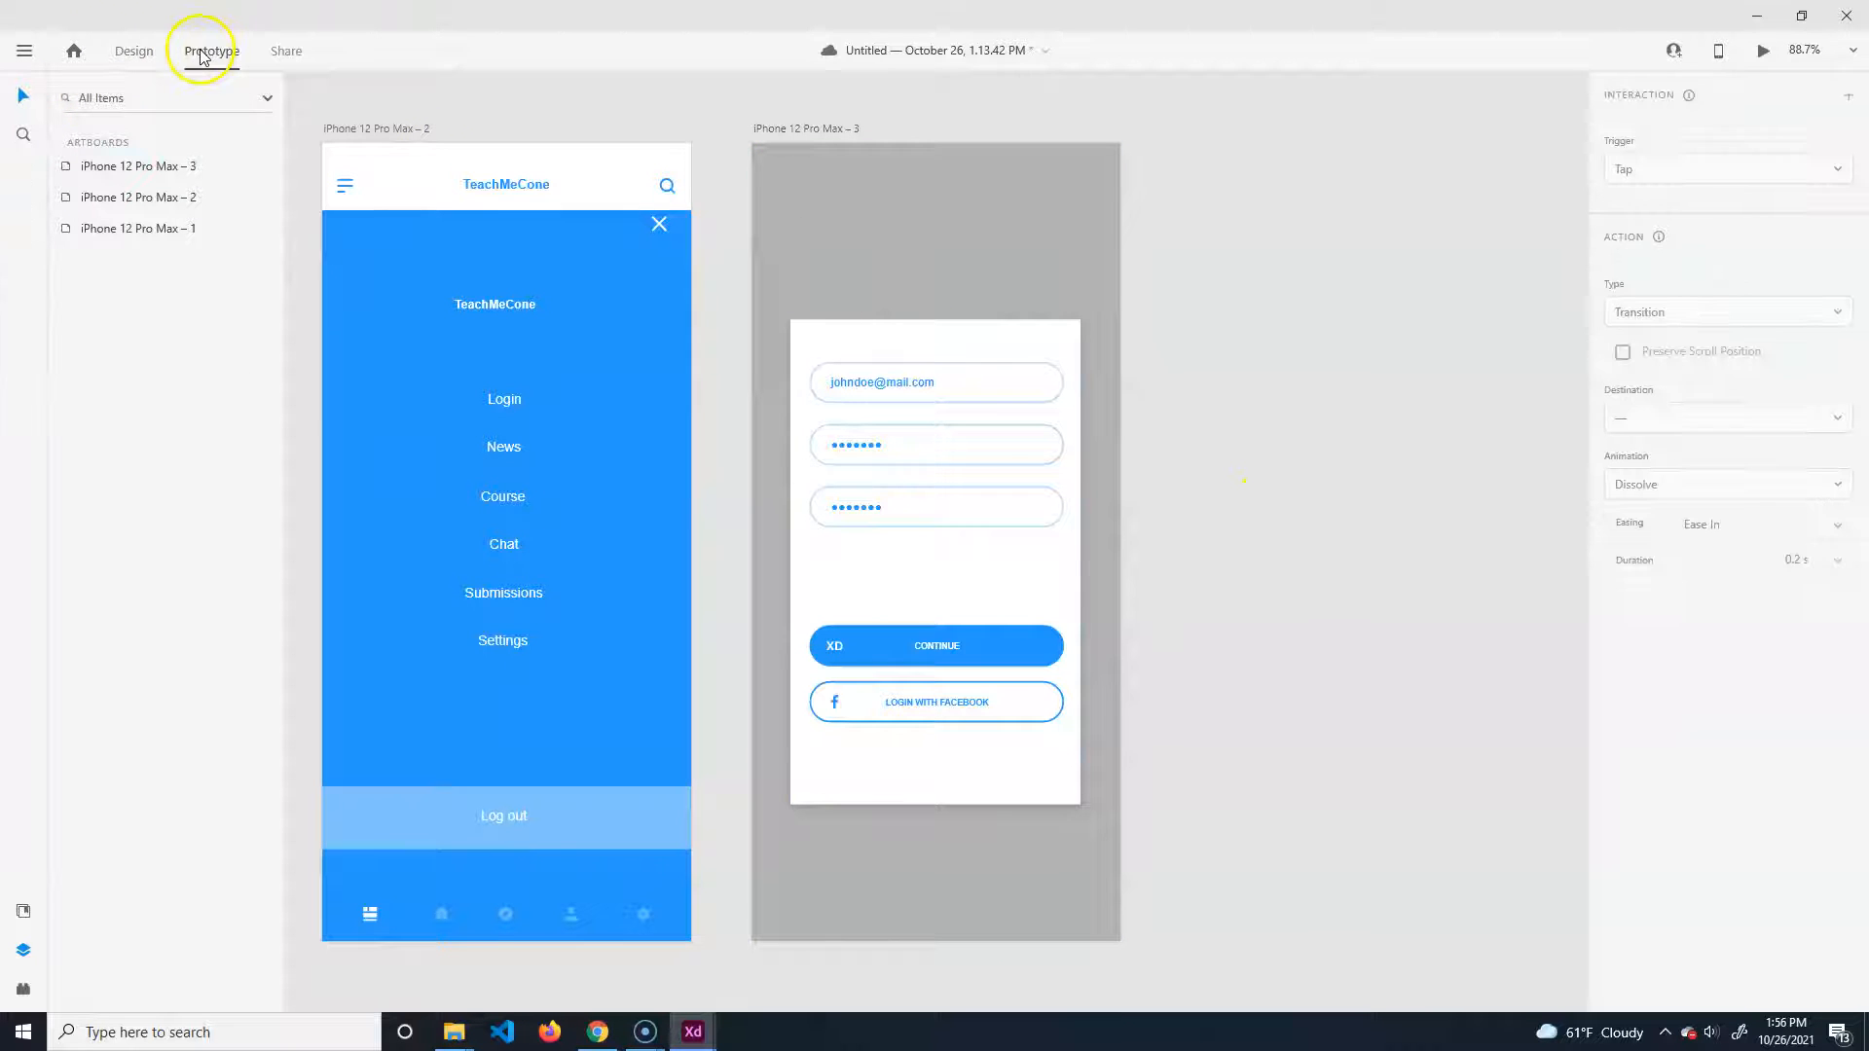
left_click(507, 397)
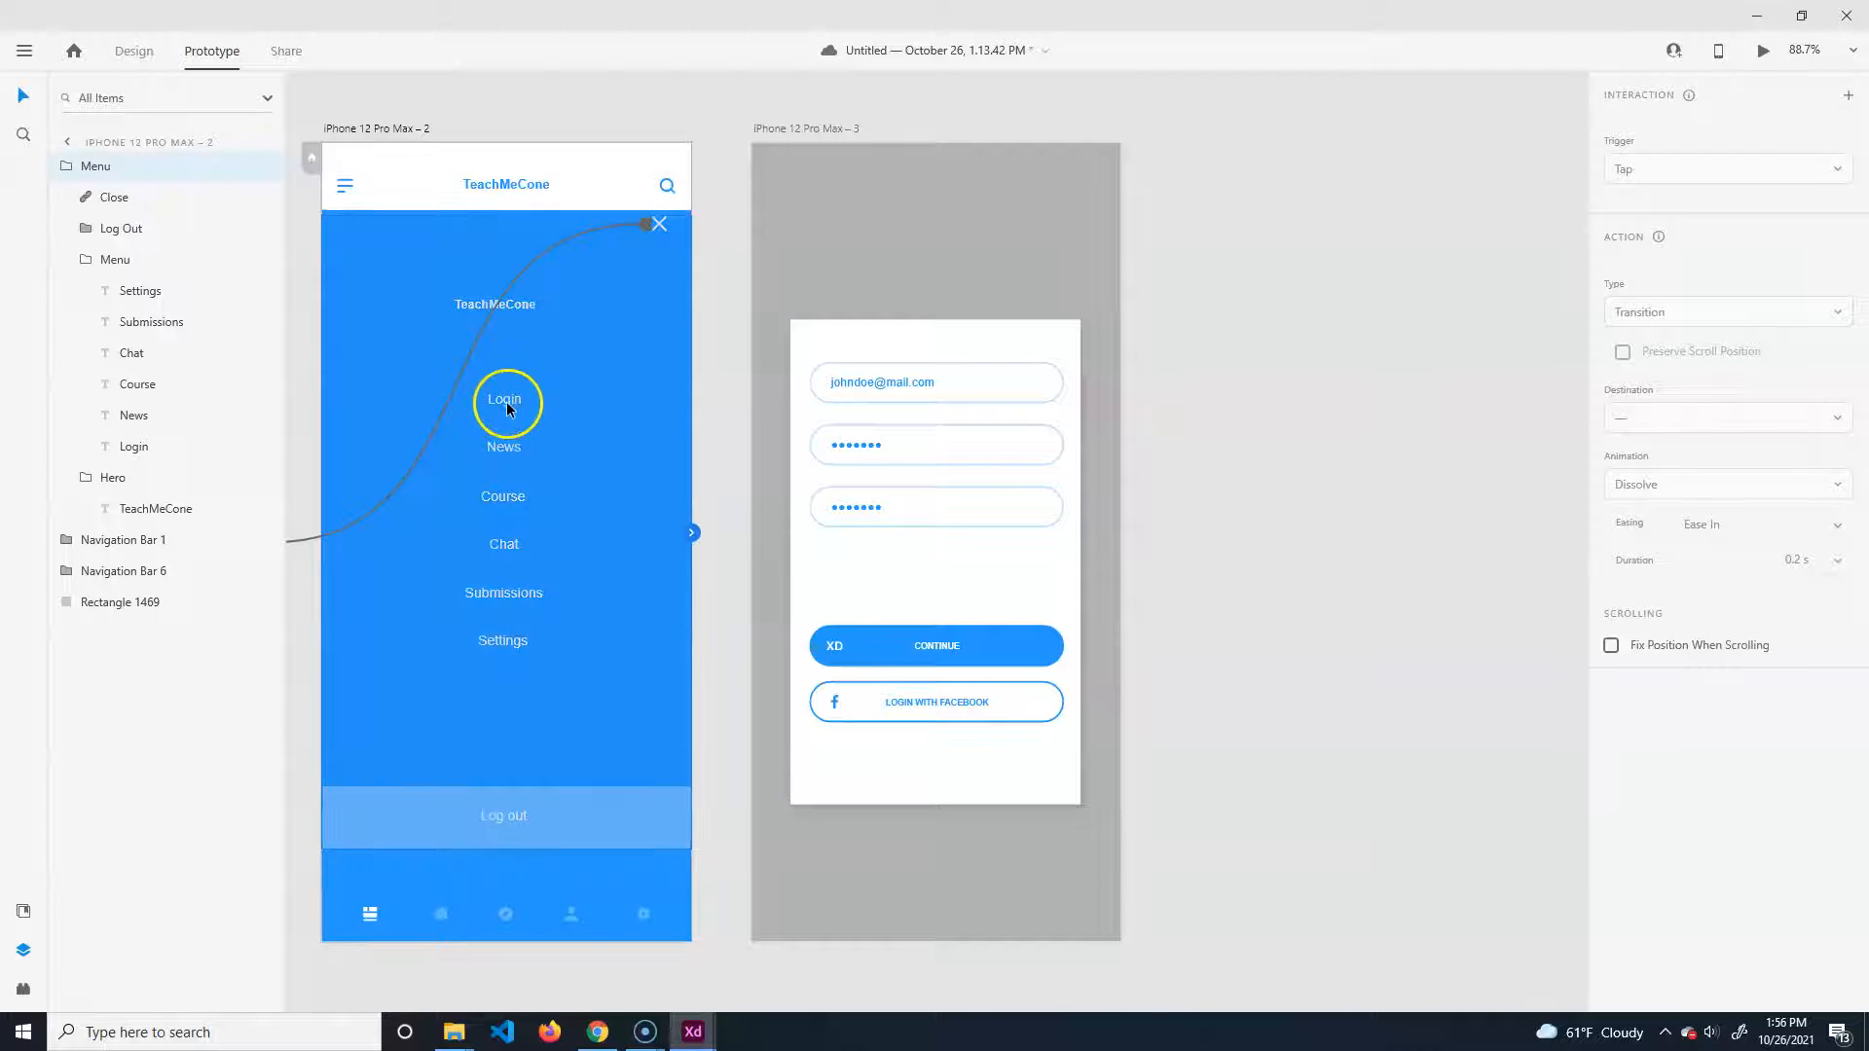
double_click(508, 403)
double_click(506, 401)
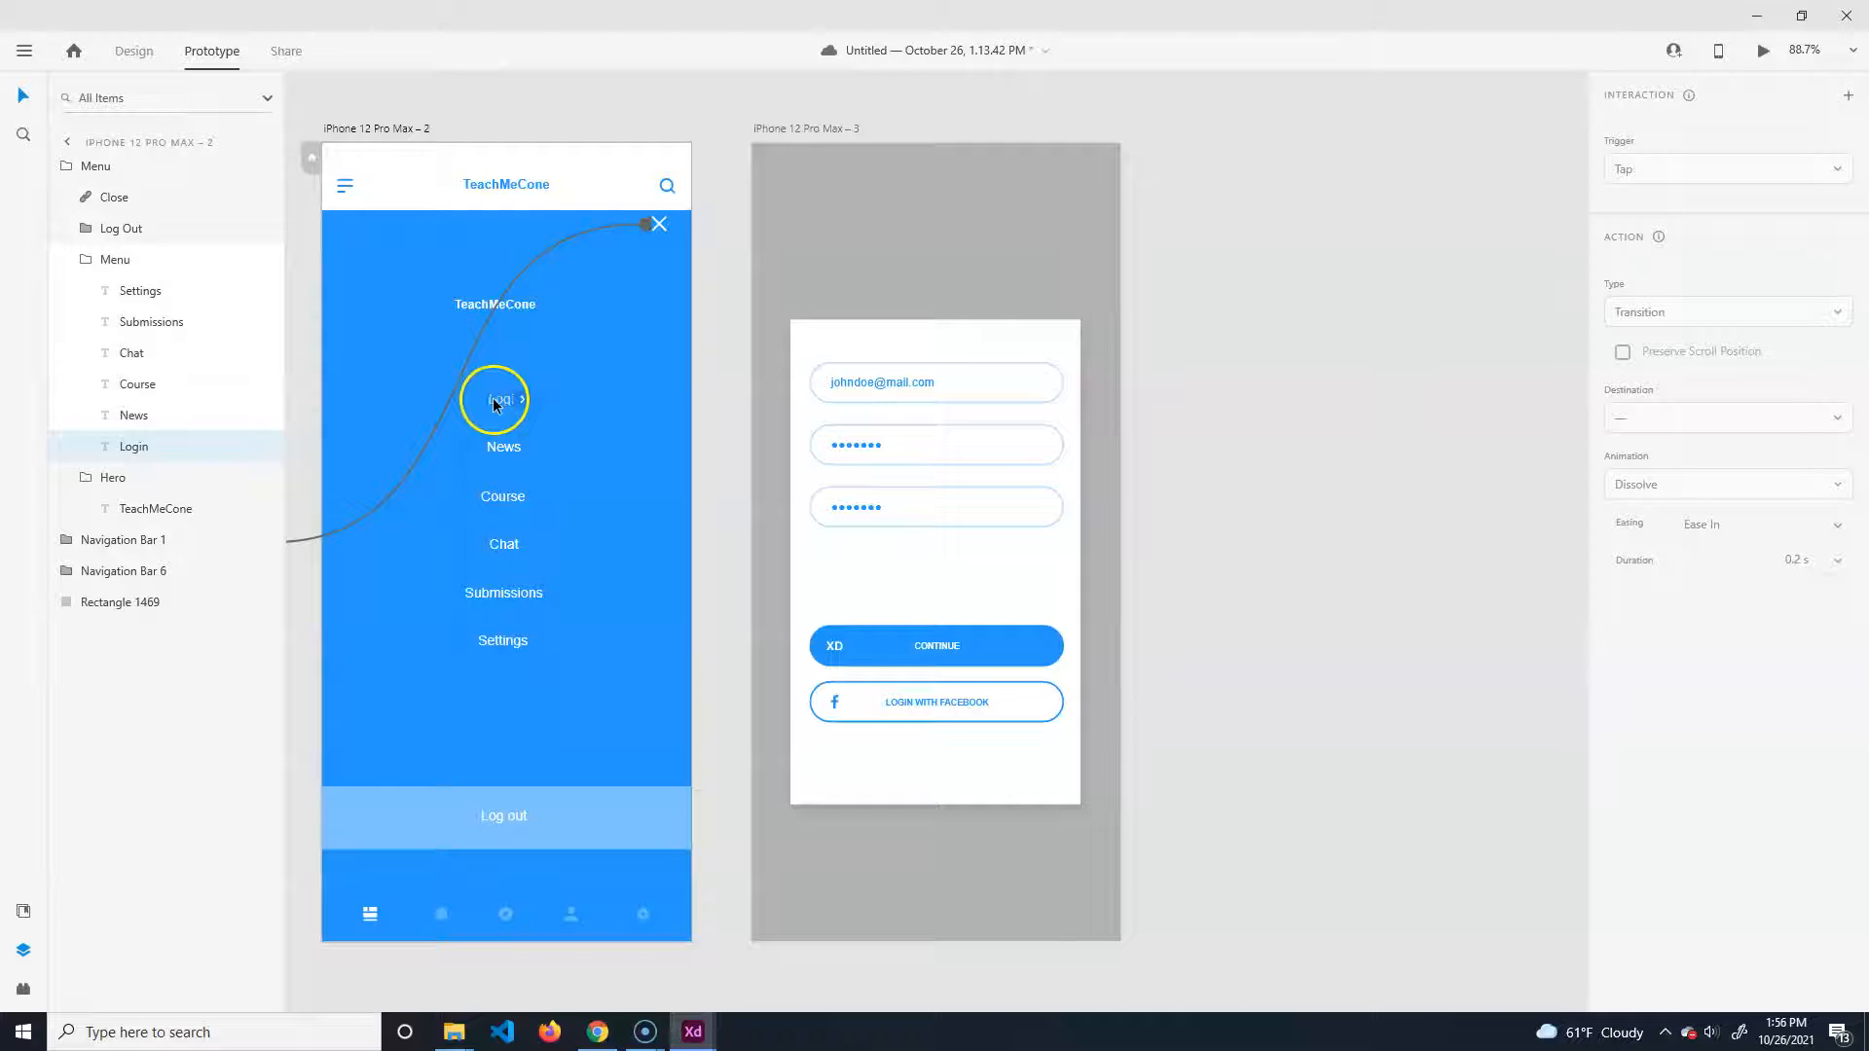
left_click_drag(523, 401, 803, 302)
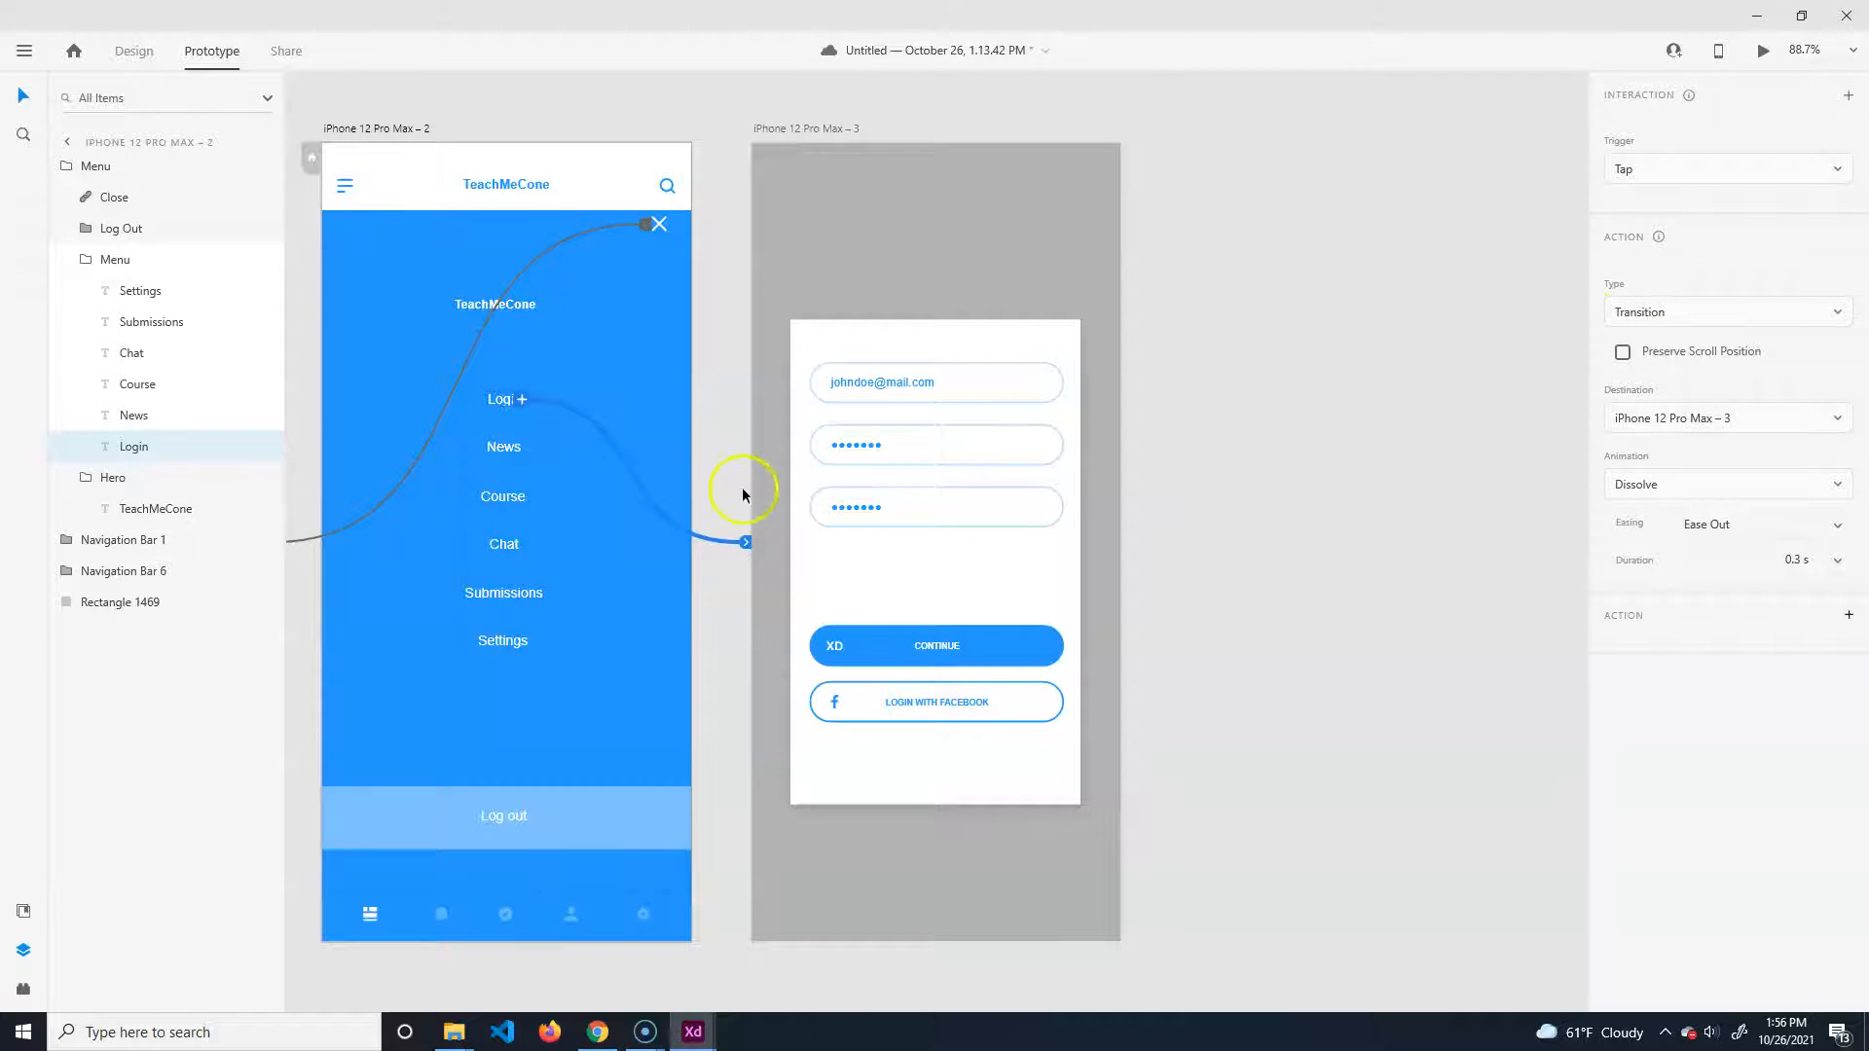
Change the action type of the Login menu item's interaction to Overlay.
left_click(571, 250)
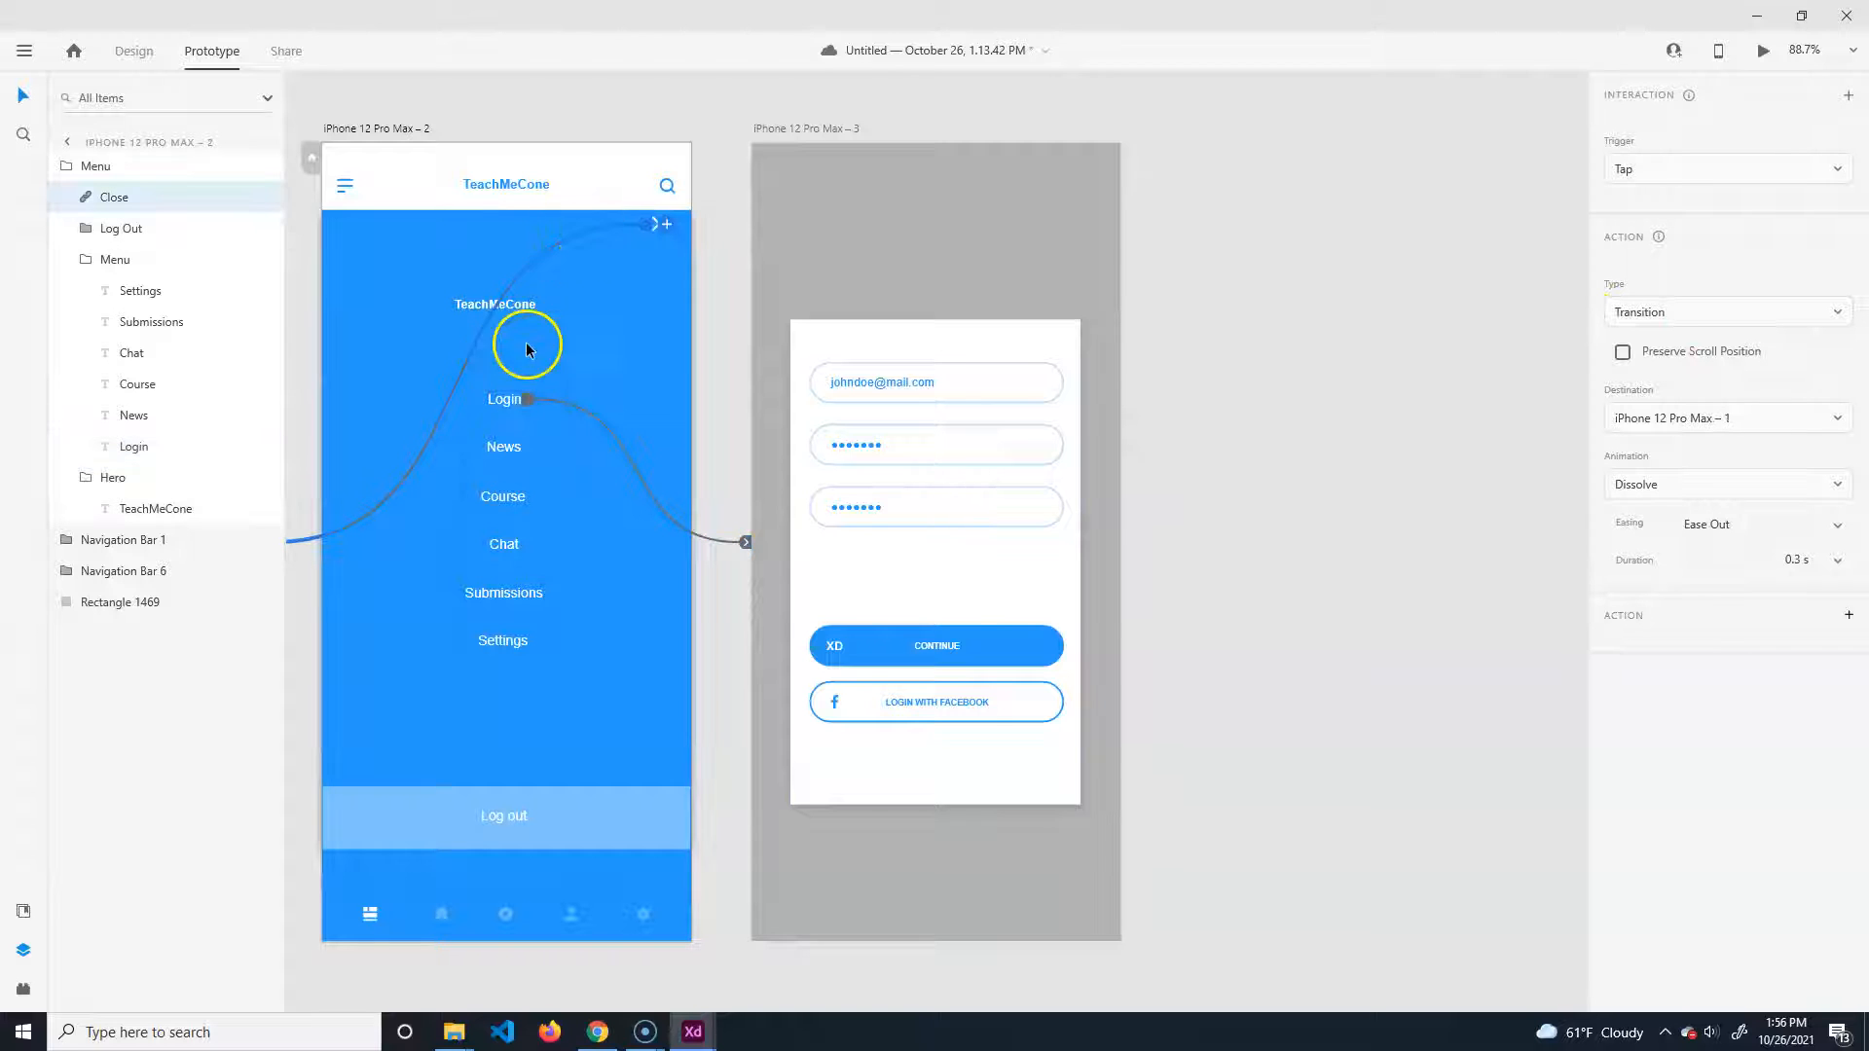
left_click(669, 508)
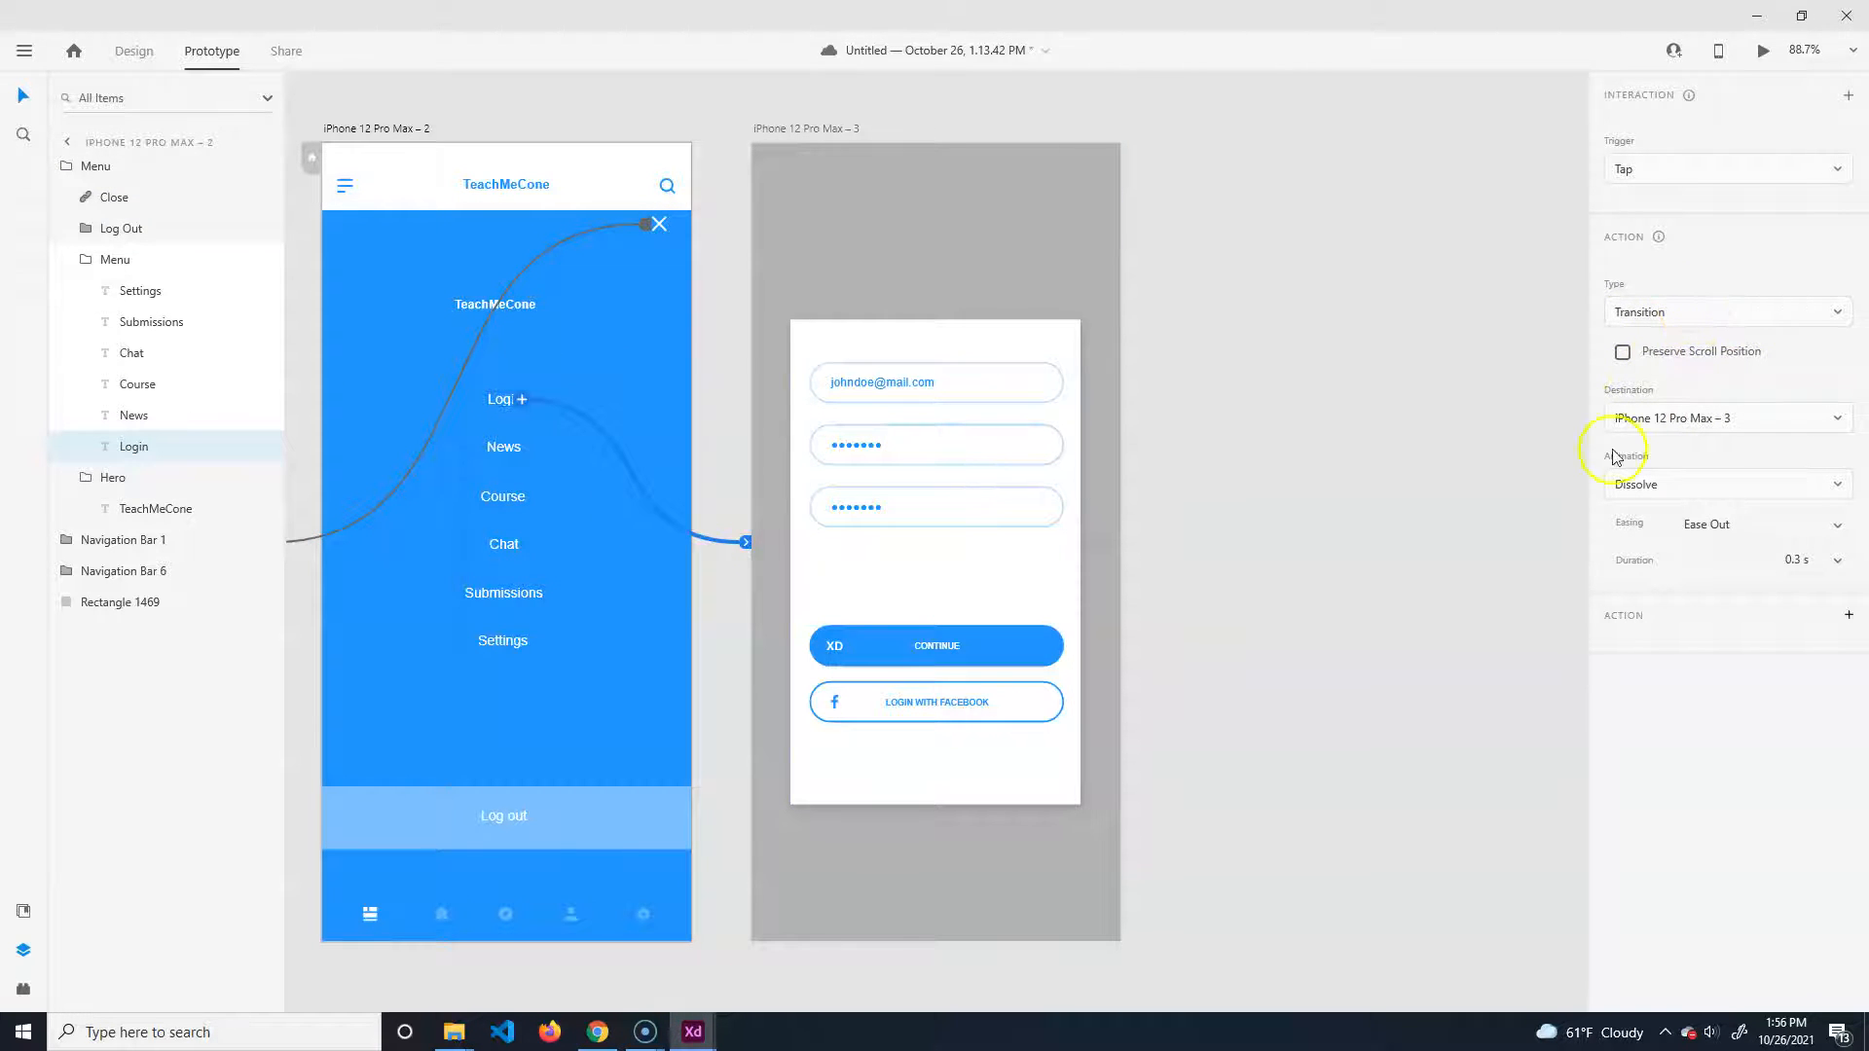
left_click(1687, 310)
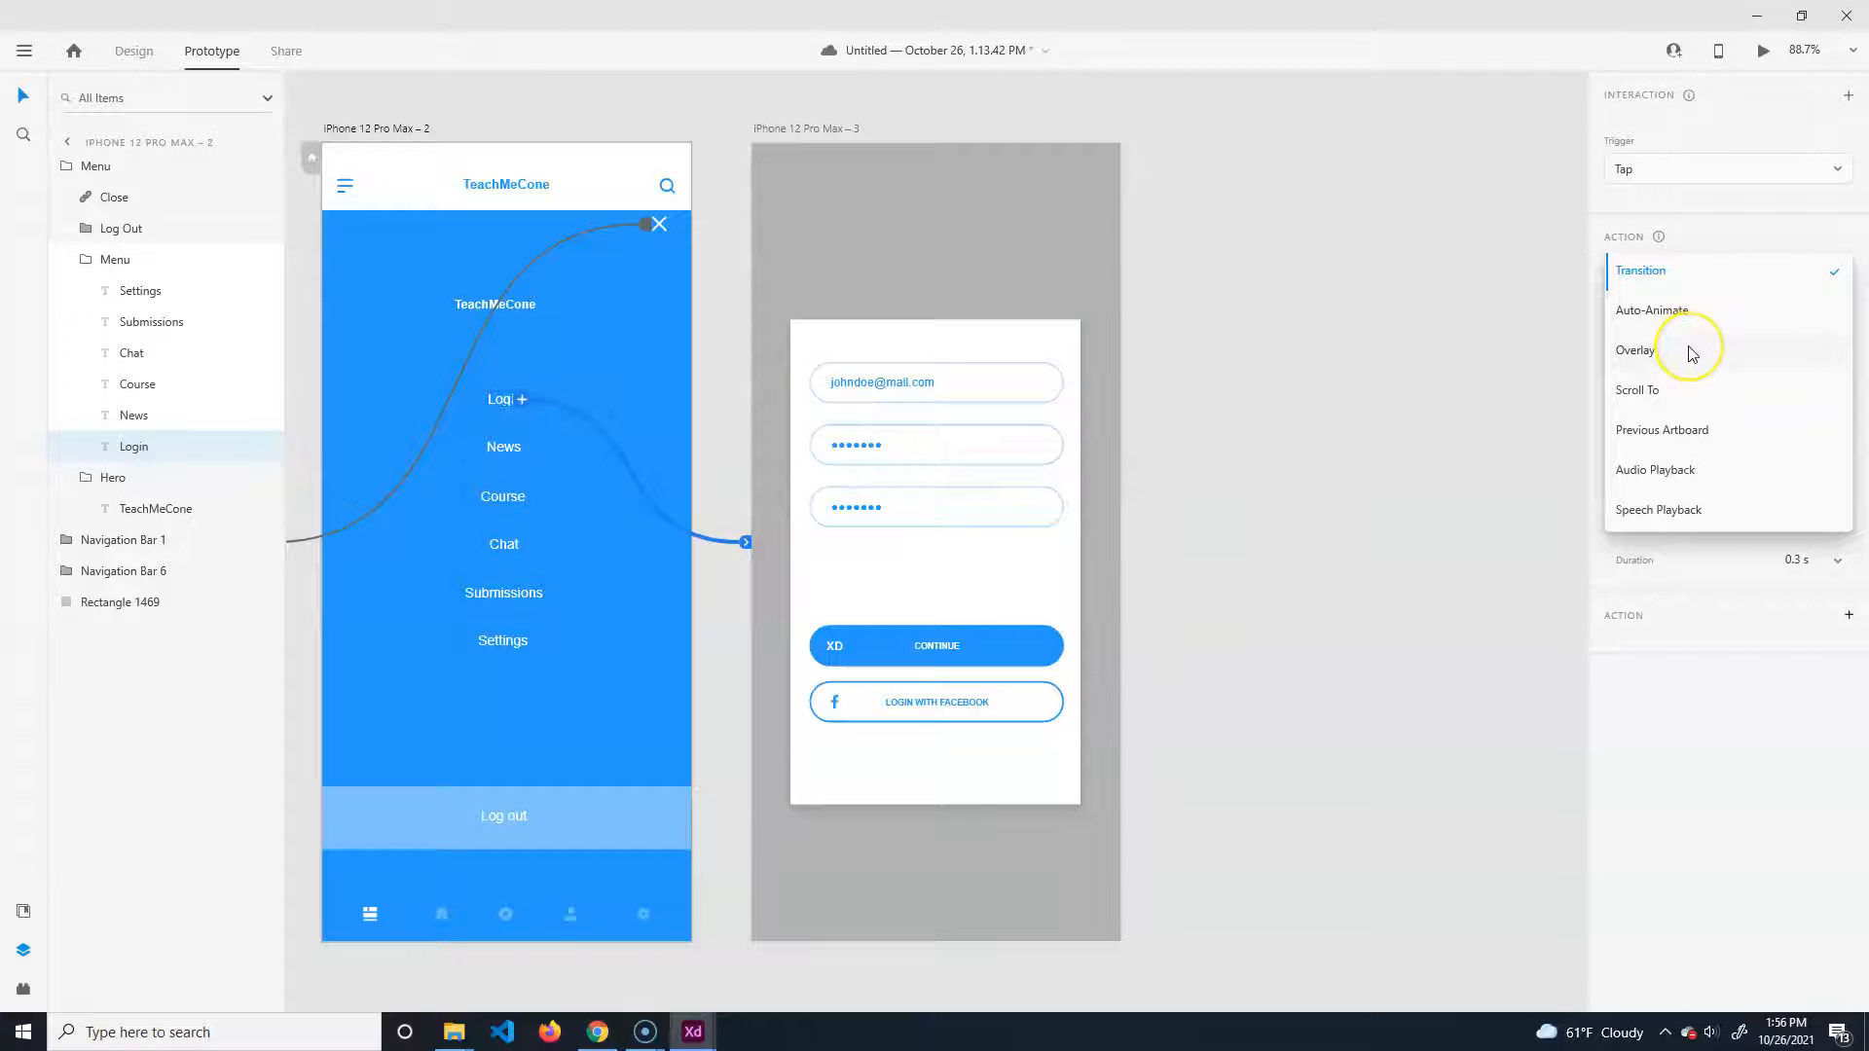
left_click(1692, 353)
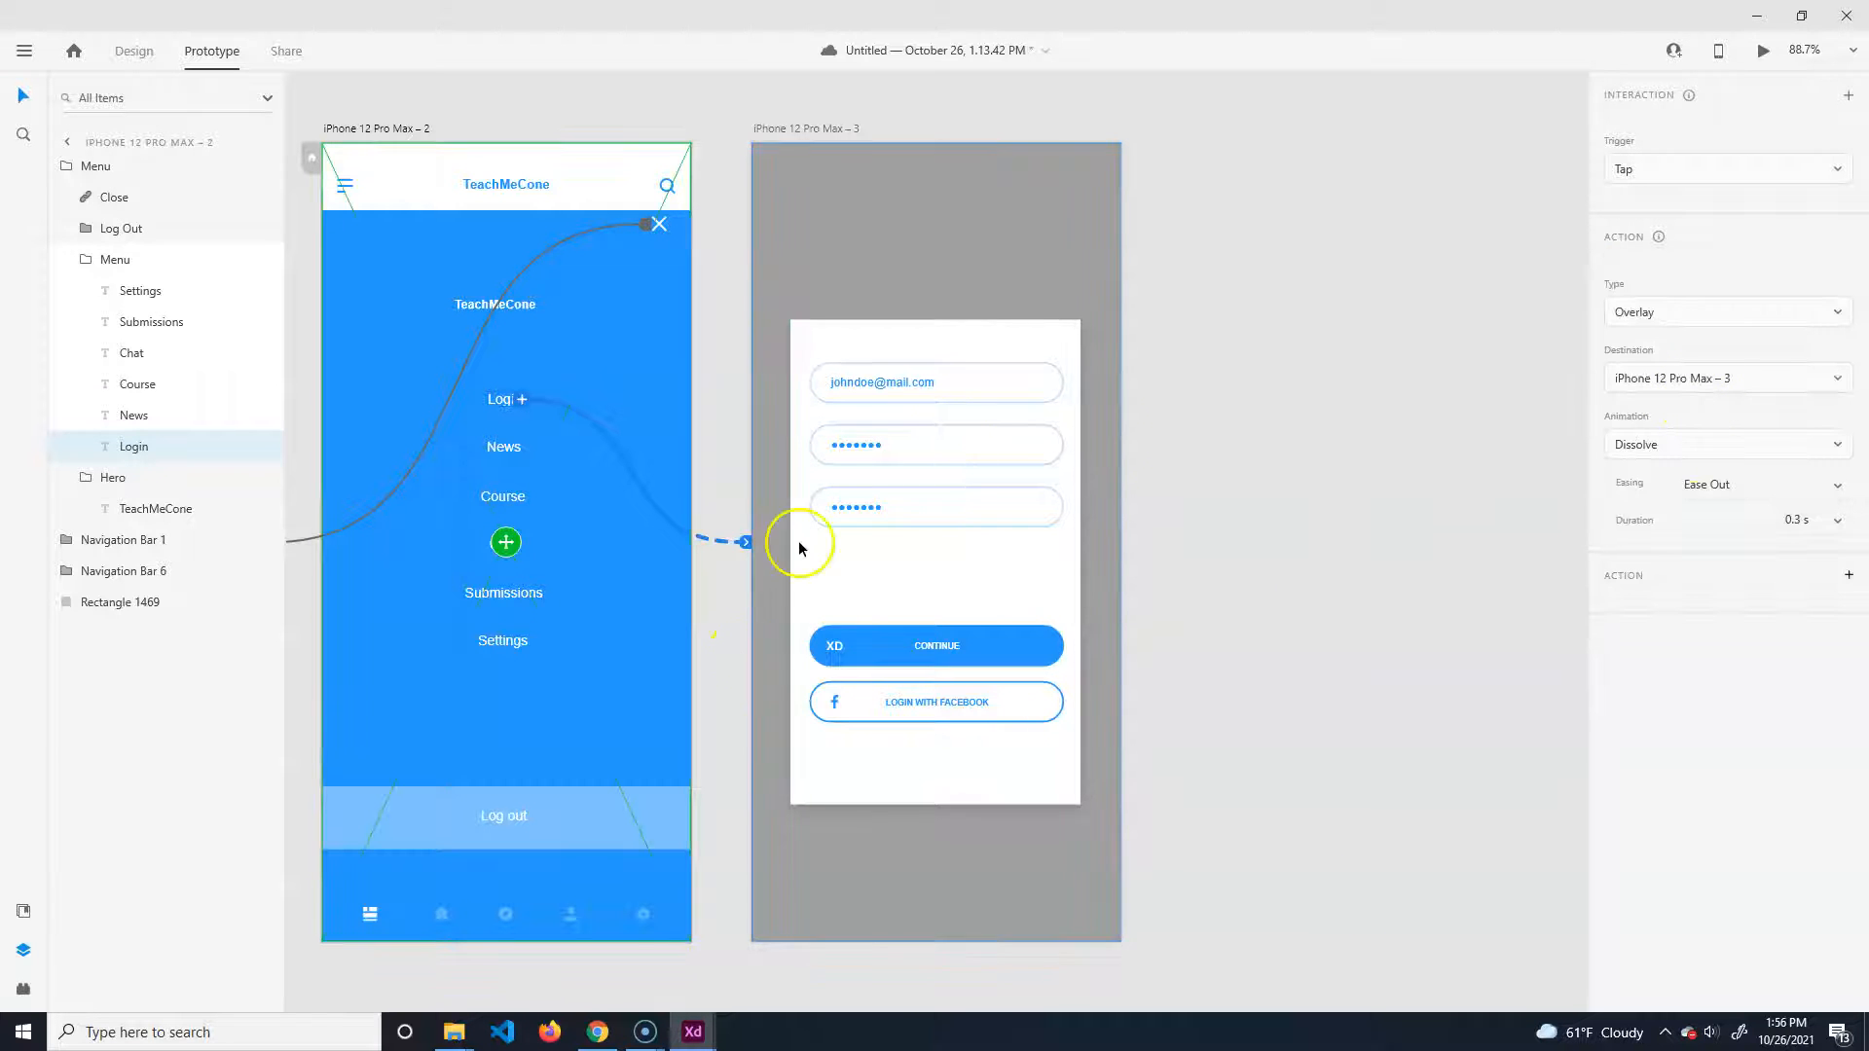
Link the grey full-screen rectangle on the iPhone 12 Pro Max – 3 artboard to the iPhone 12 Pro Max – 1 artboard.
left_click(885, 190)
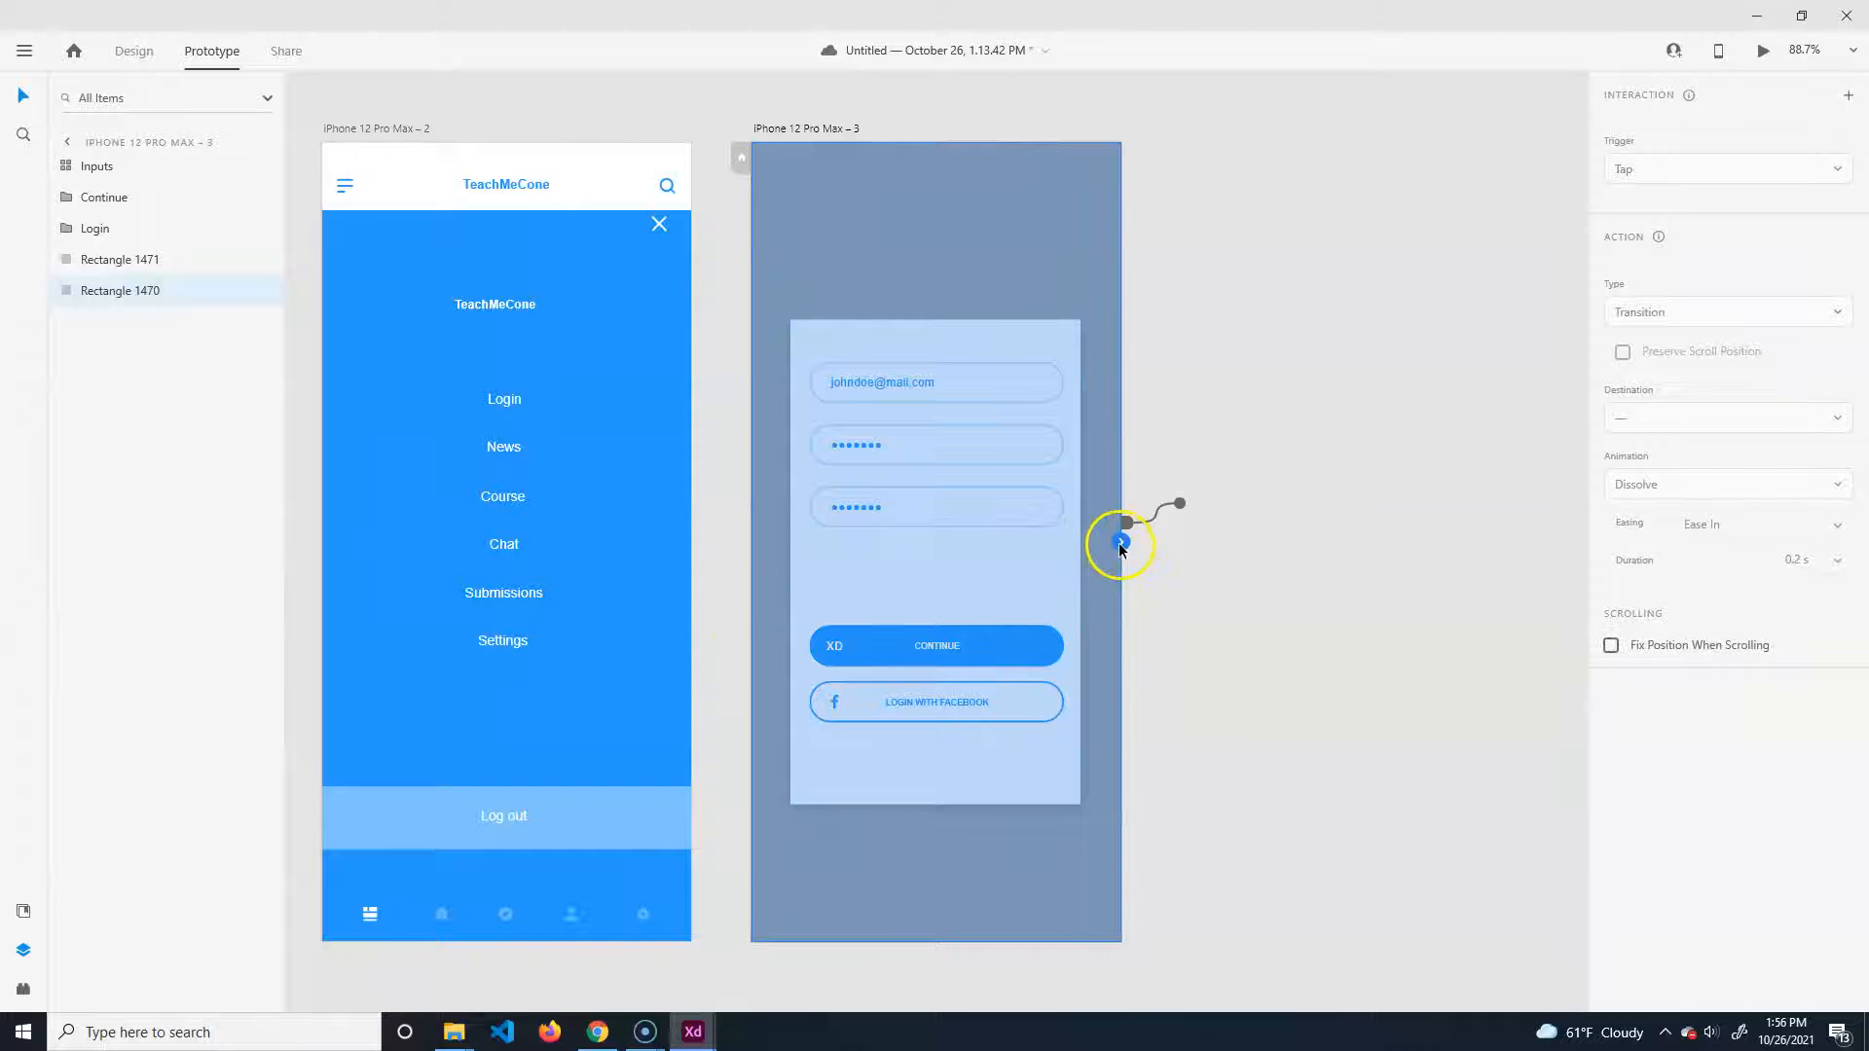
left_click_drag(1278, 721, 179, 628)
left_click_drag(1143, 742, 1181, 783)
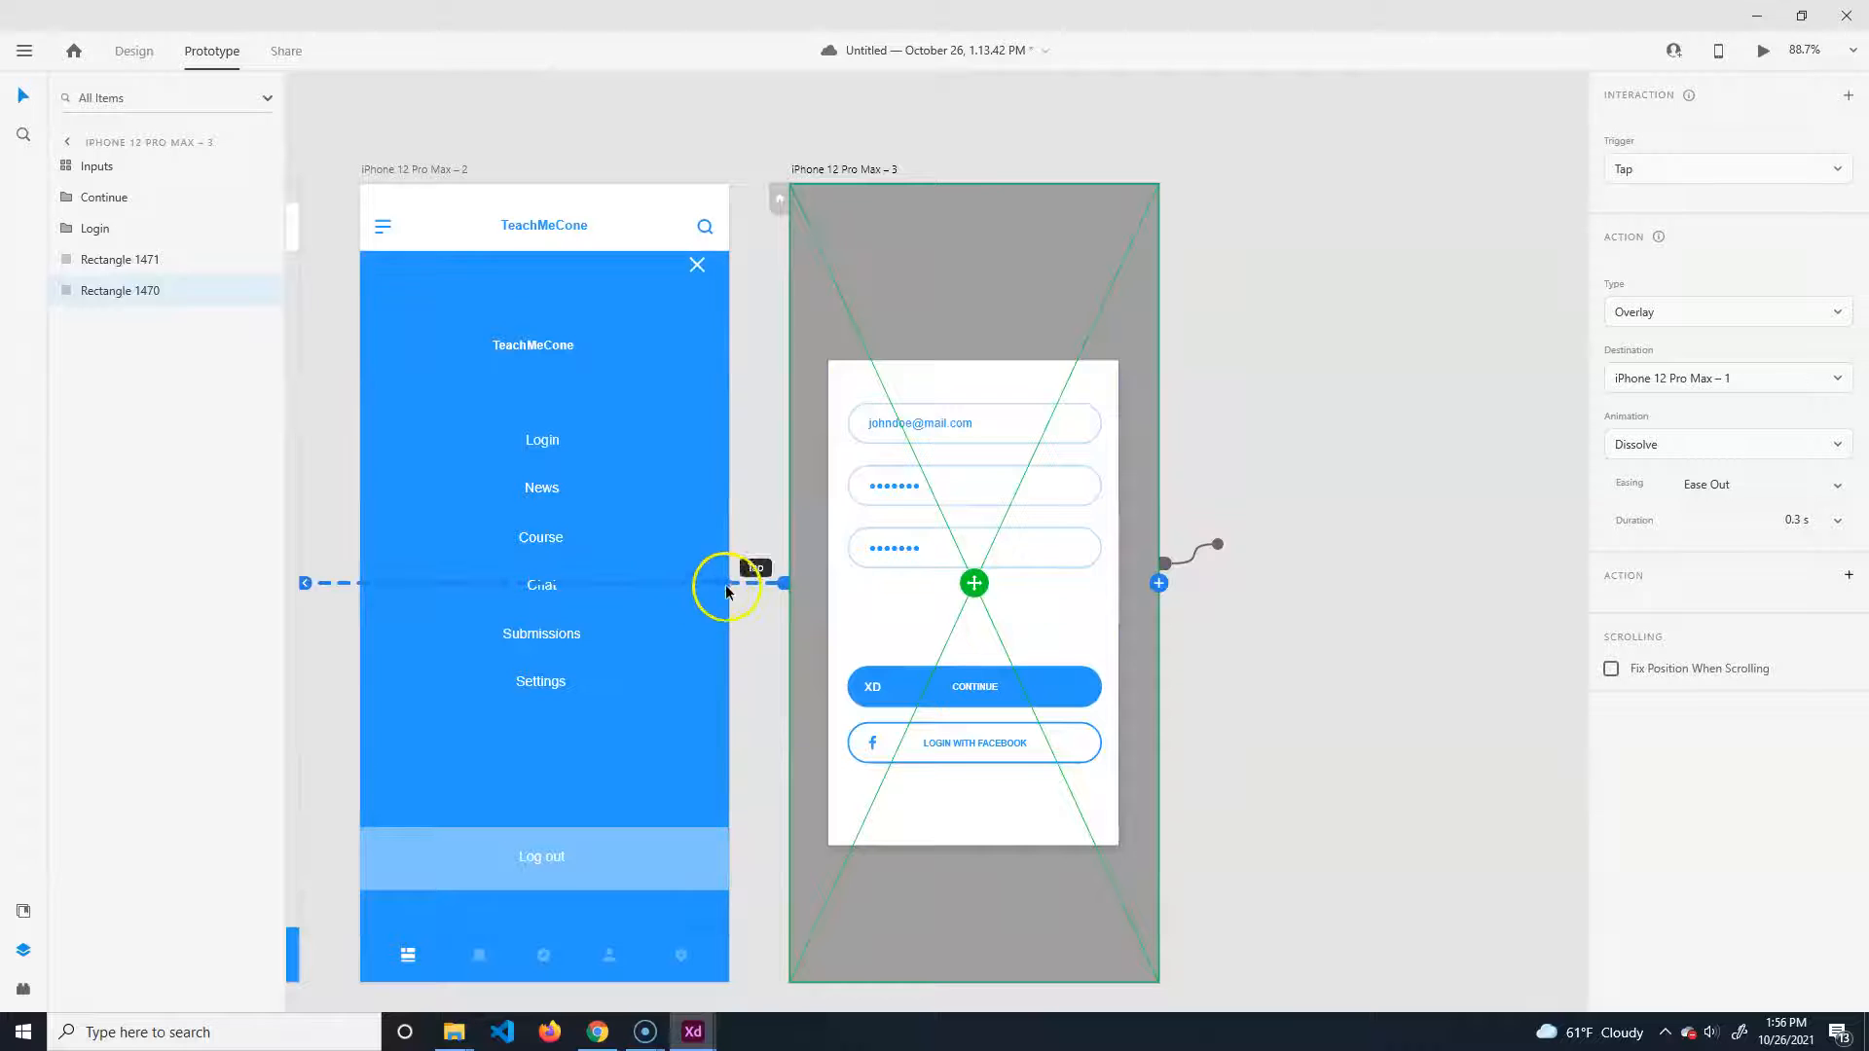
scroll(1276, 702, "left", 5)
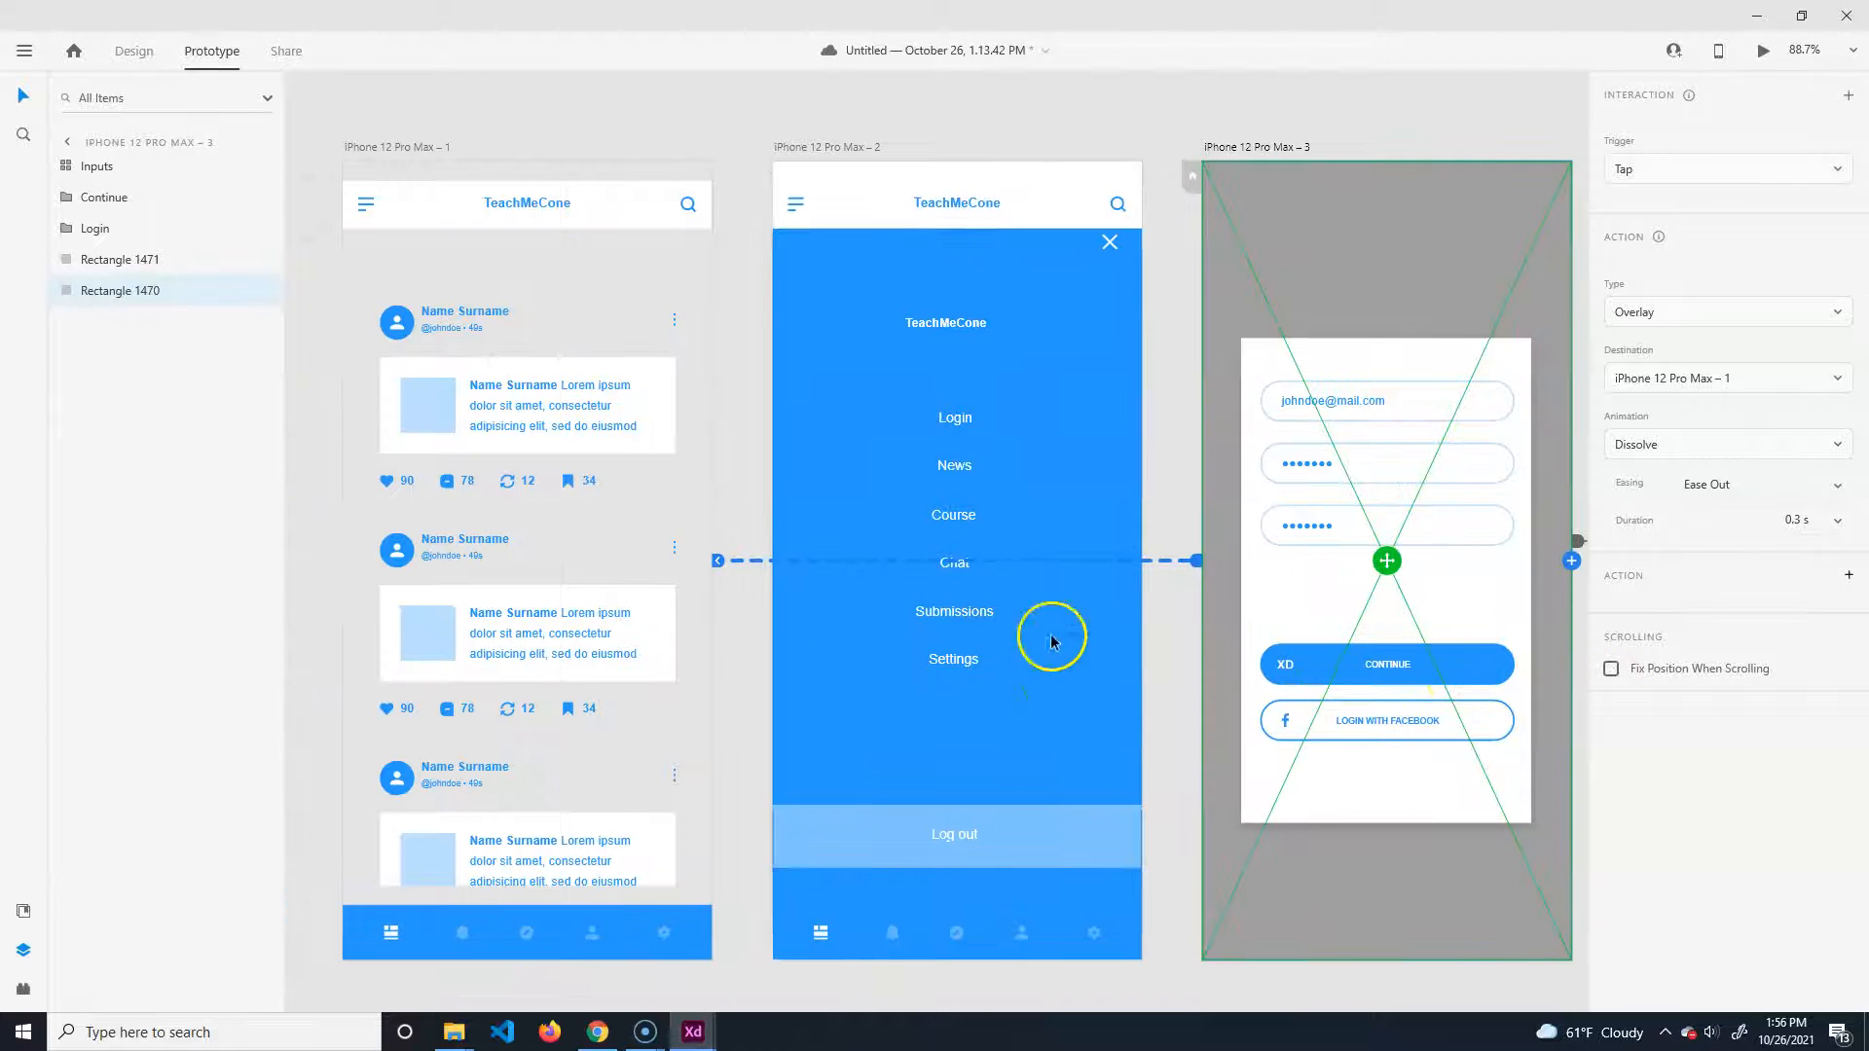
Set the action type of the grey full-screen rectangle's interaction to Transition.
left_click(952, 414)
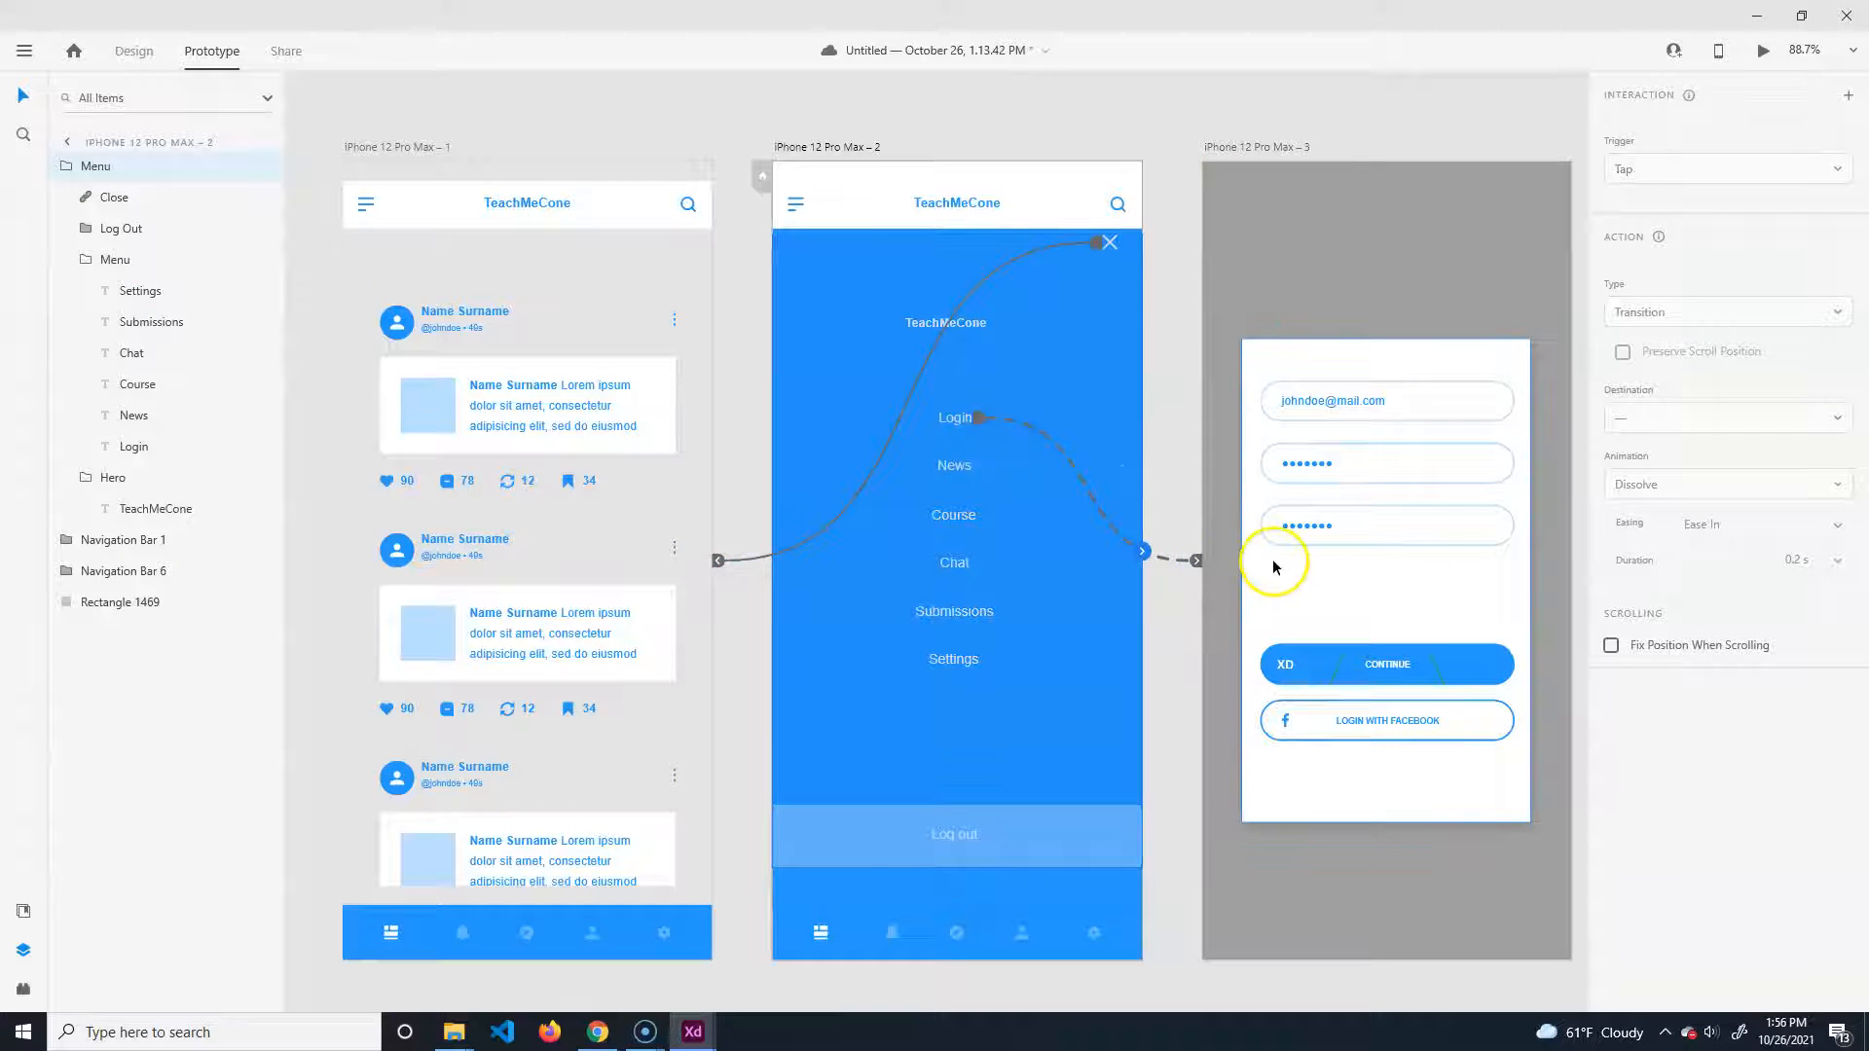
left_click(1230, 426)
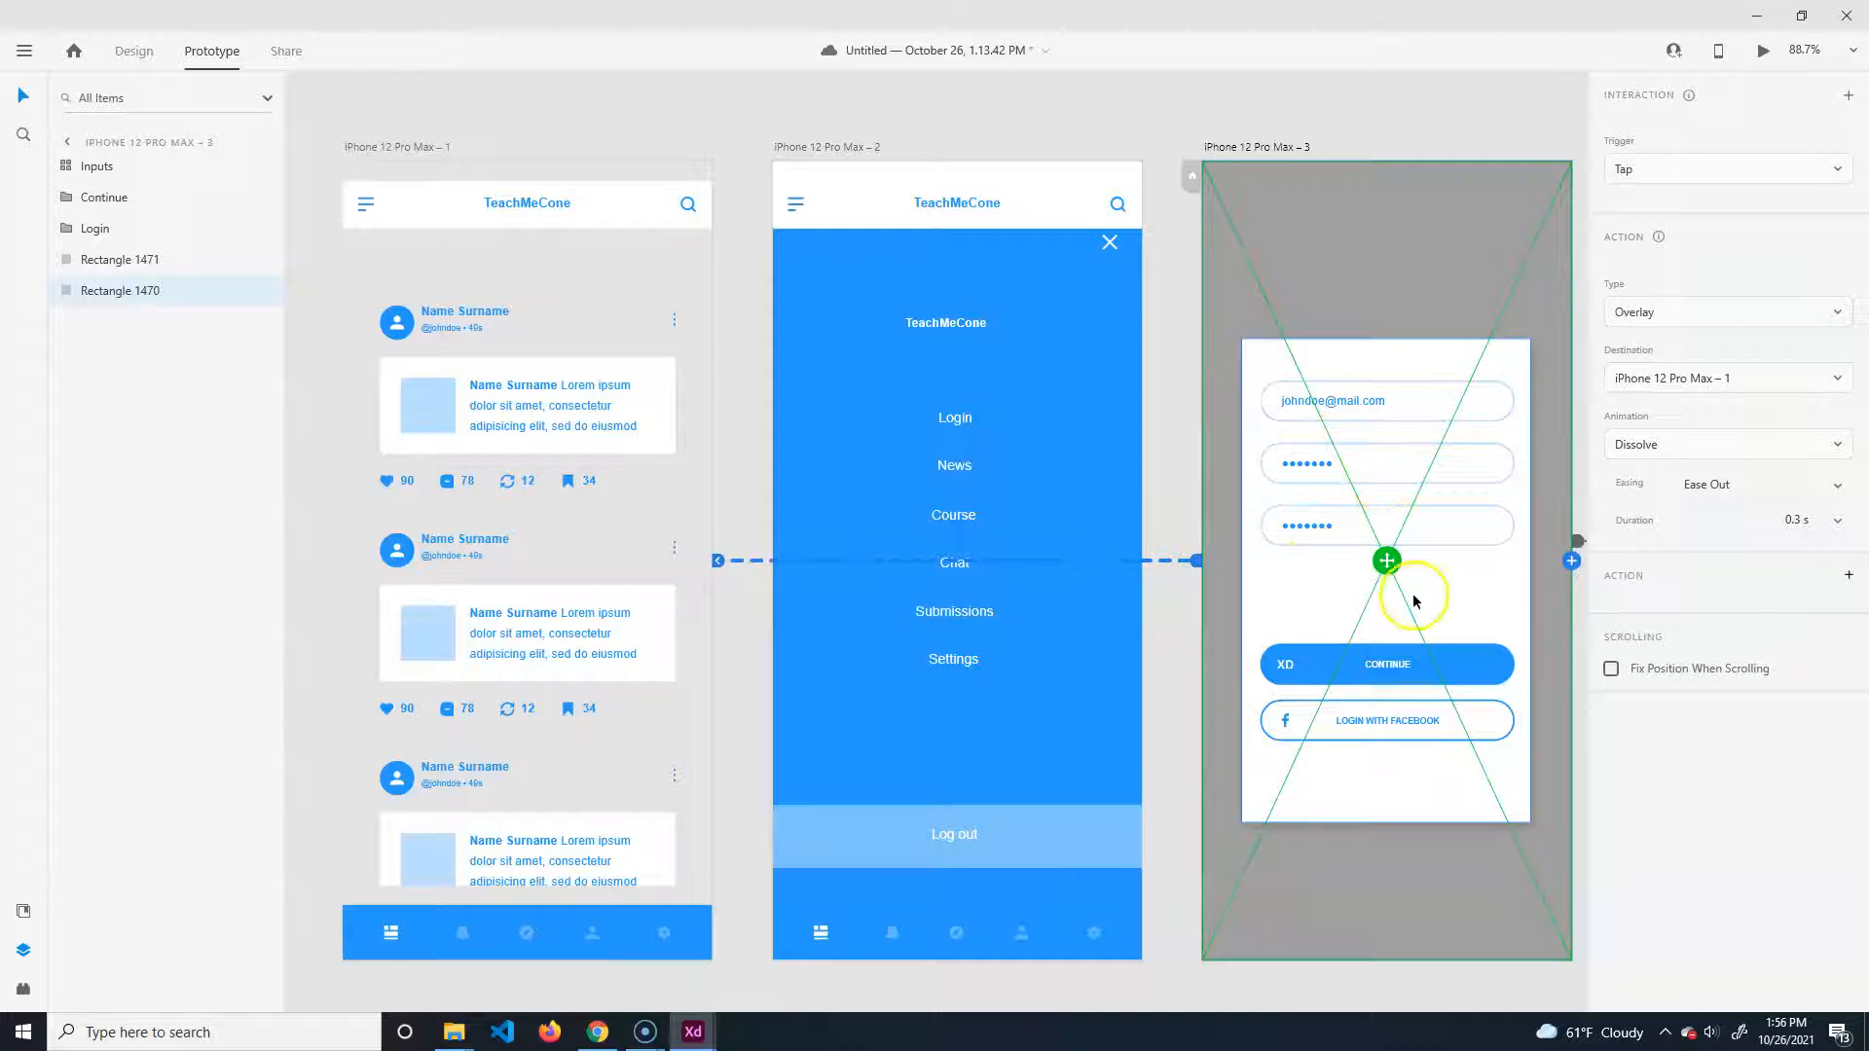
left_click_drag(1517, 787, 1252, 737)
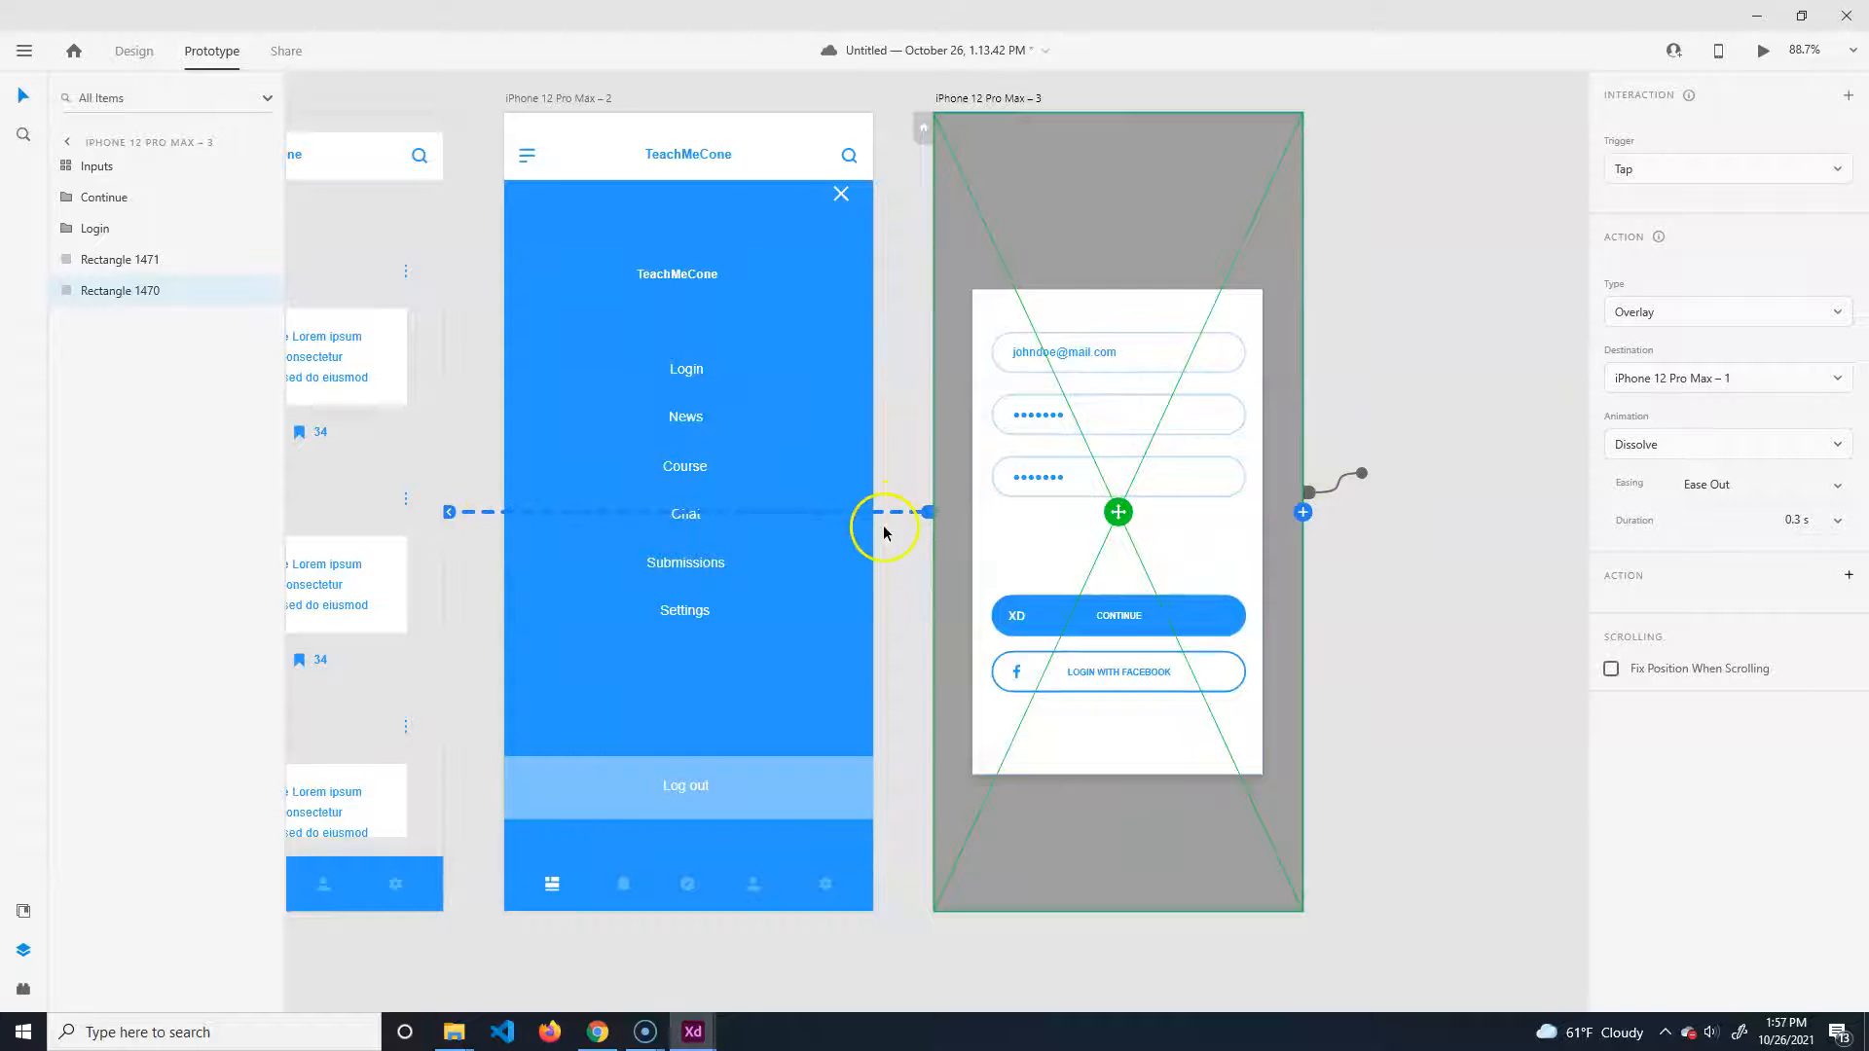
left_click(1728, 314)
left_click(1678, 240)
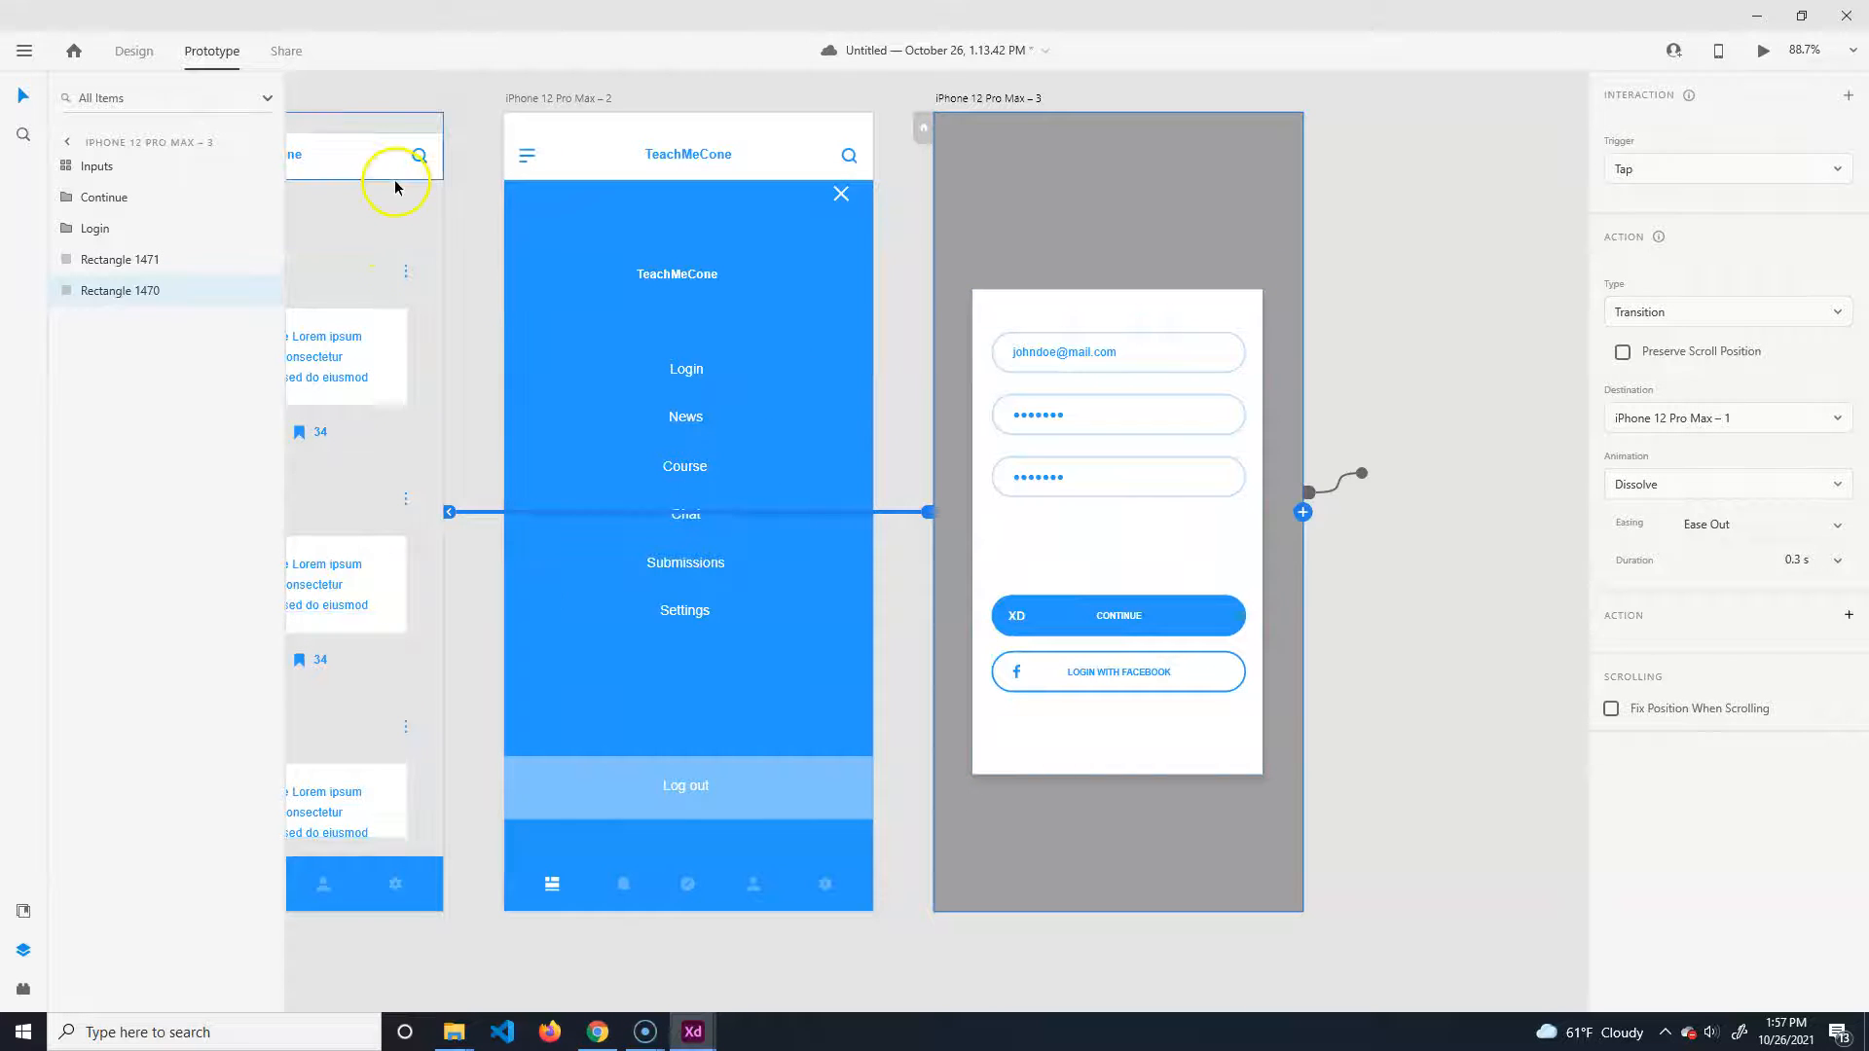
key("Escape")
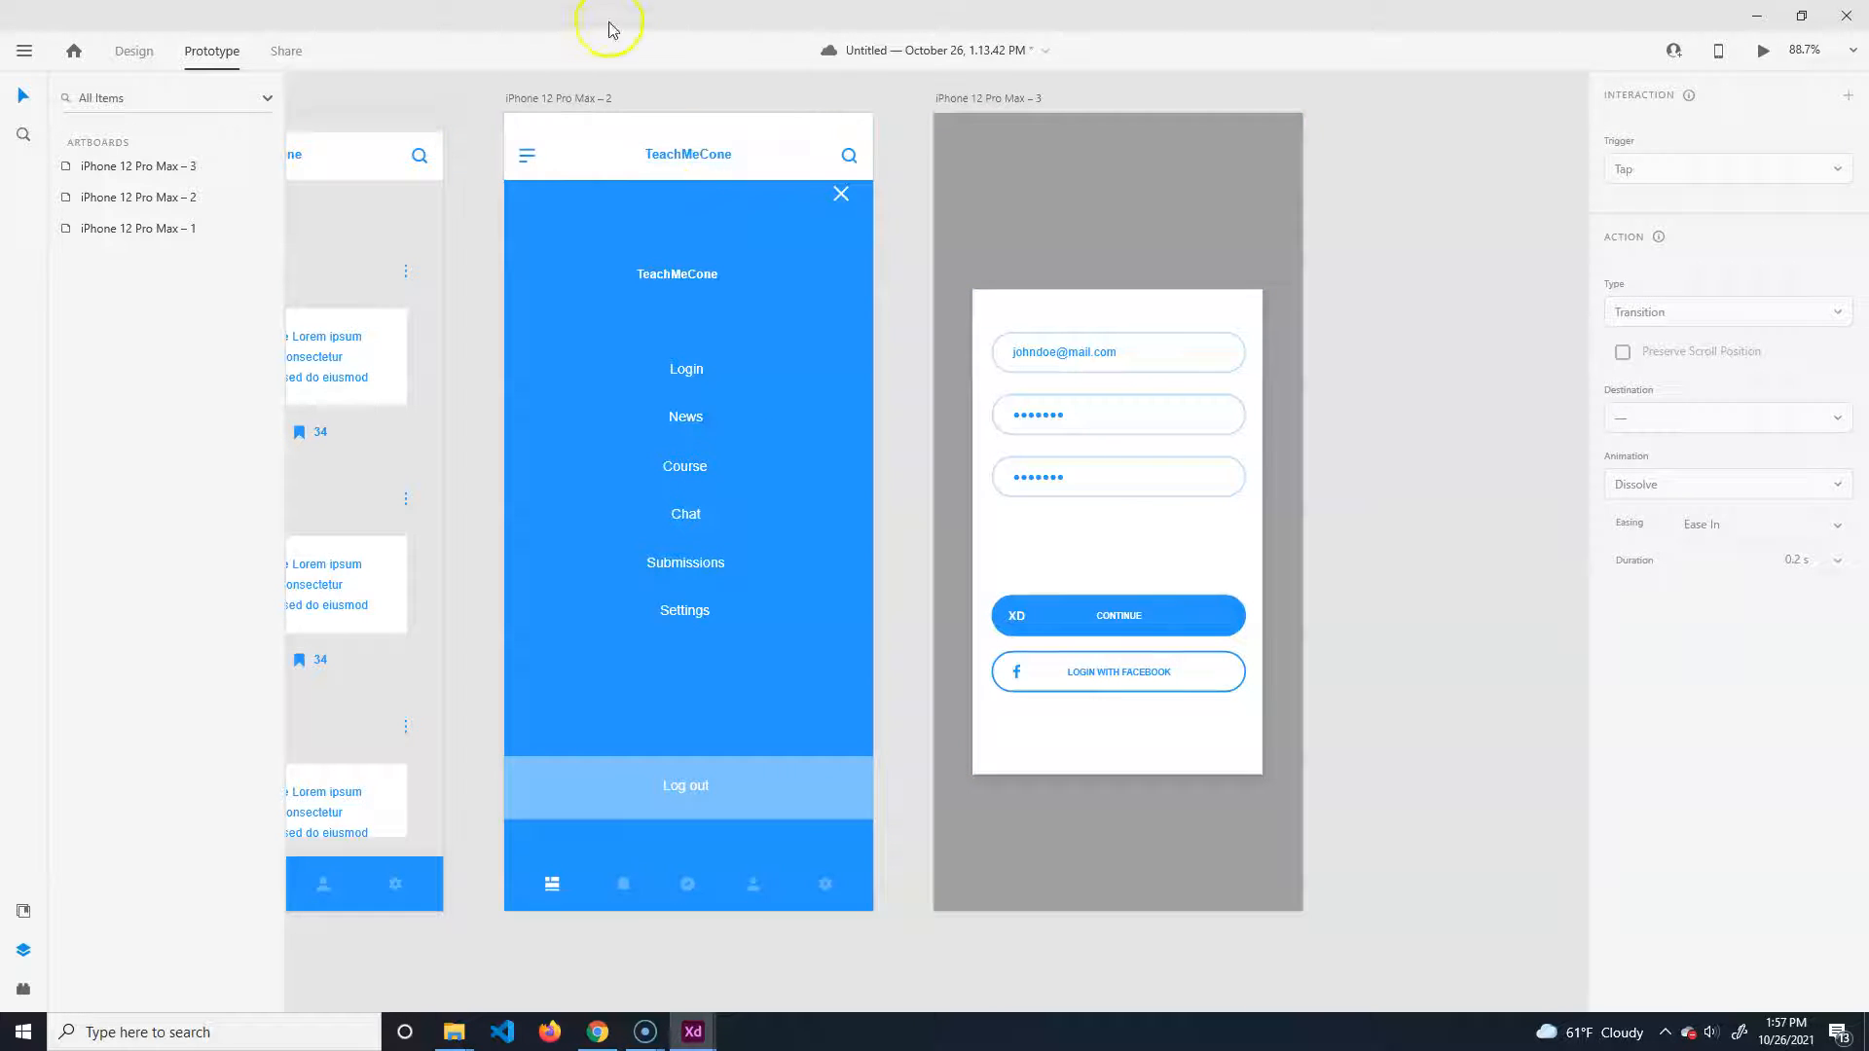
Preview the prototype from the iPhone 12 Pro Max – 1 artboard, opening the login pop-up through the menu and dismissing it.
left_click(370, 156)
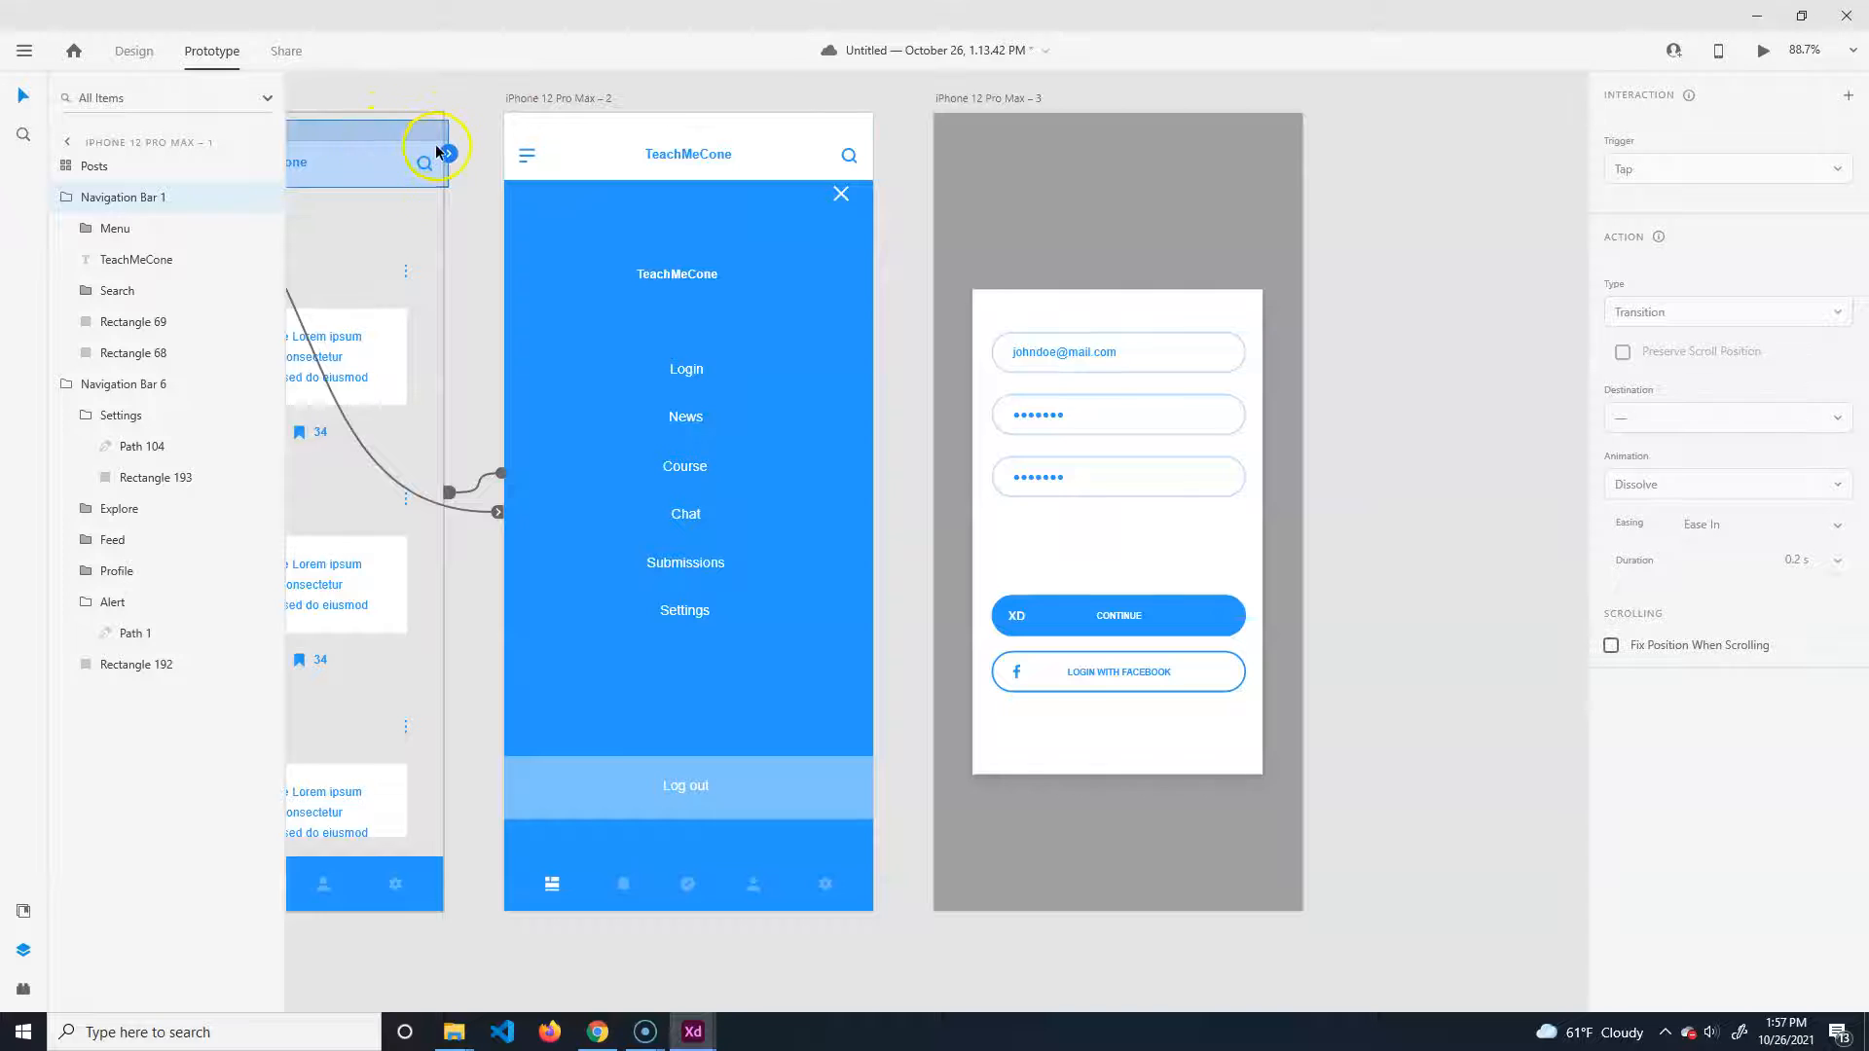
key("Escape")
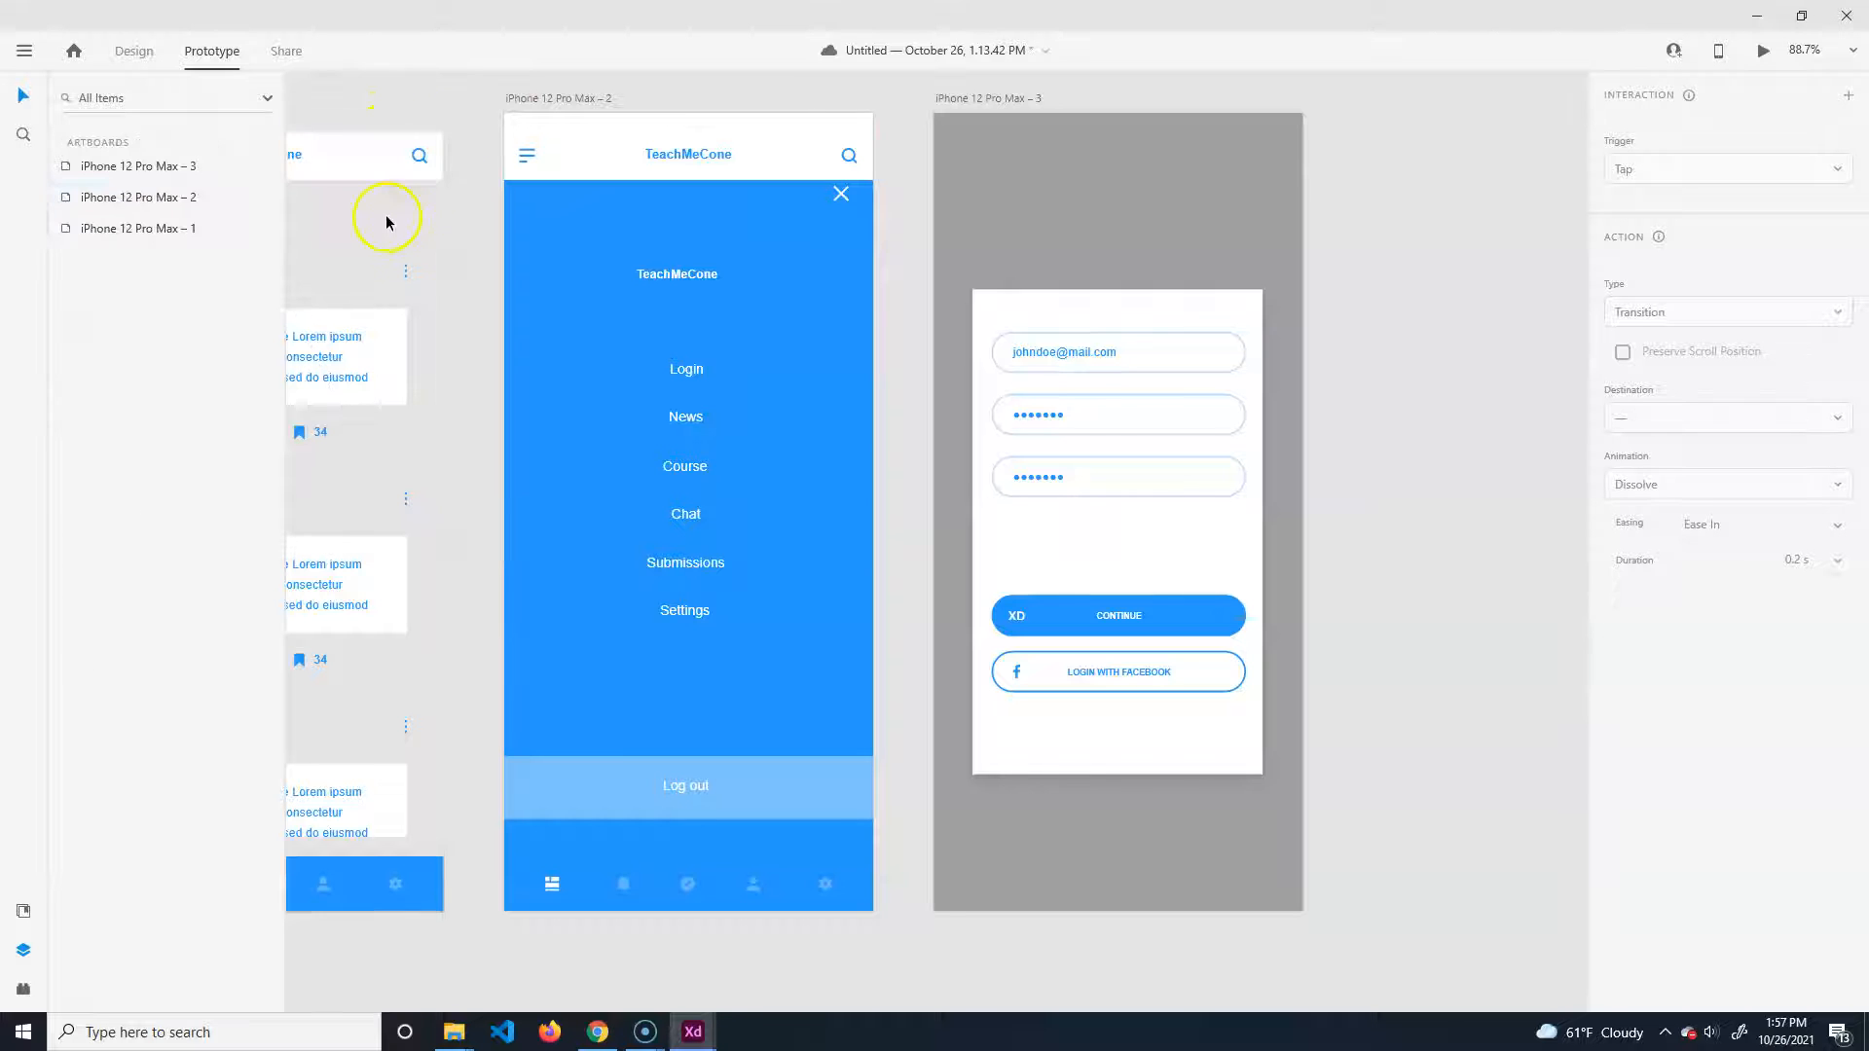
left_click(146, 232)
key("ctrl+Return")
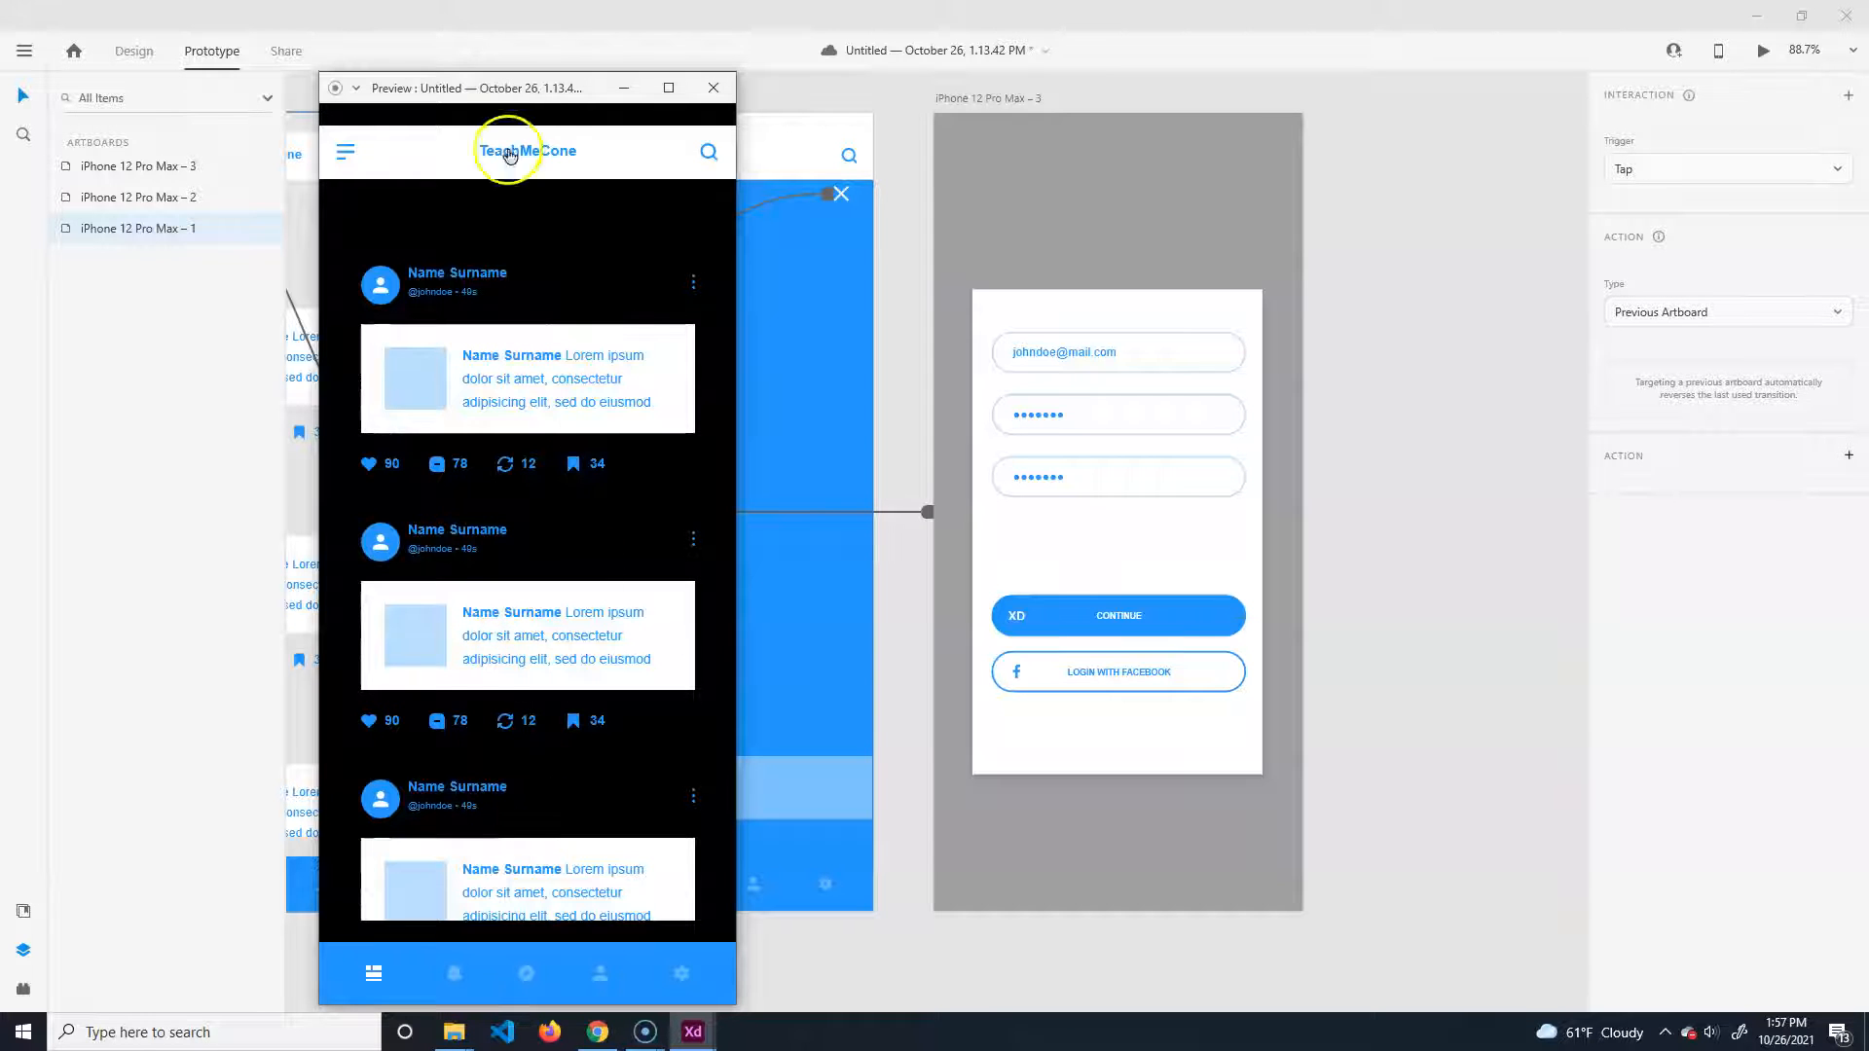
left_click(346, 151)
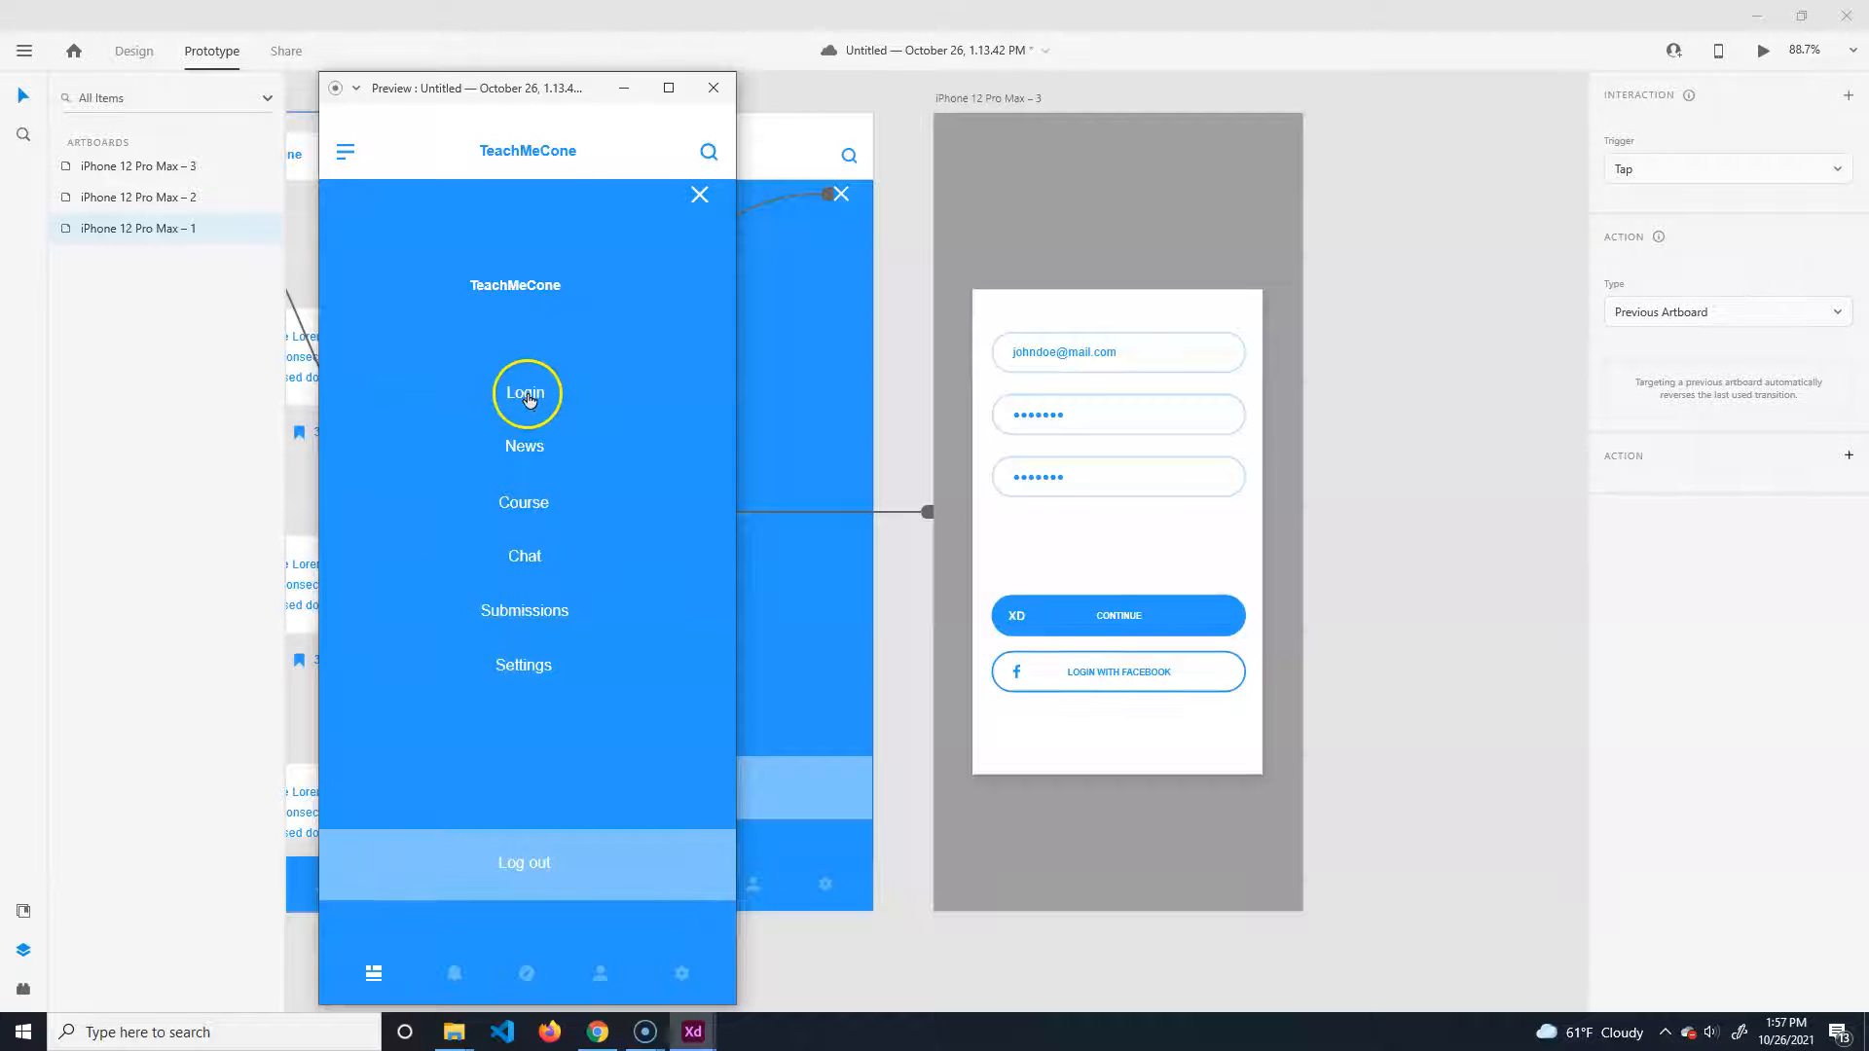
left_click(527, 394)
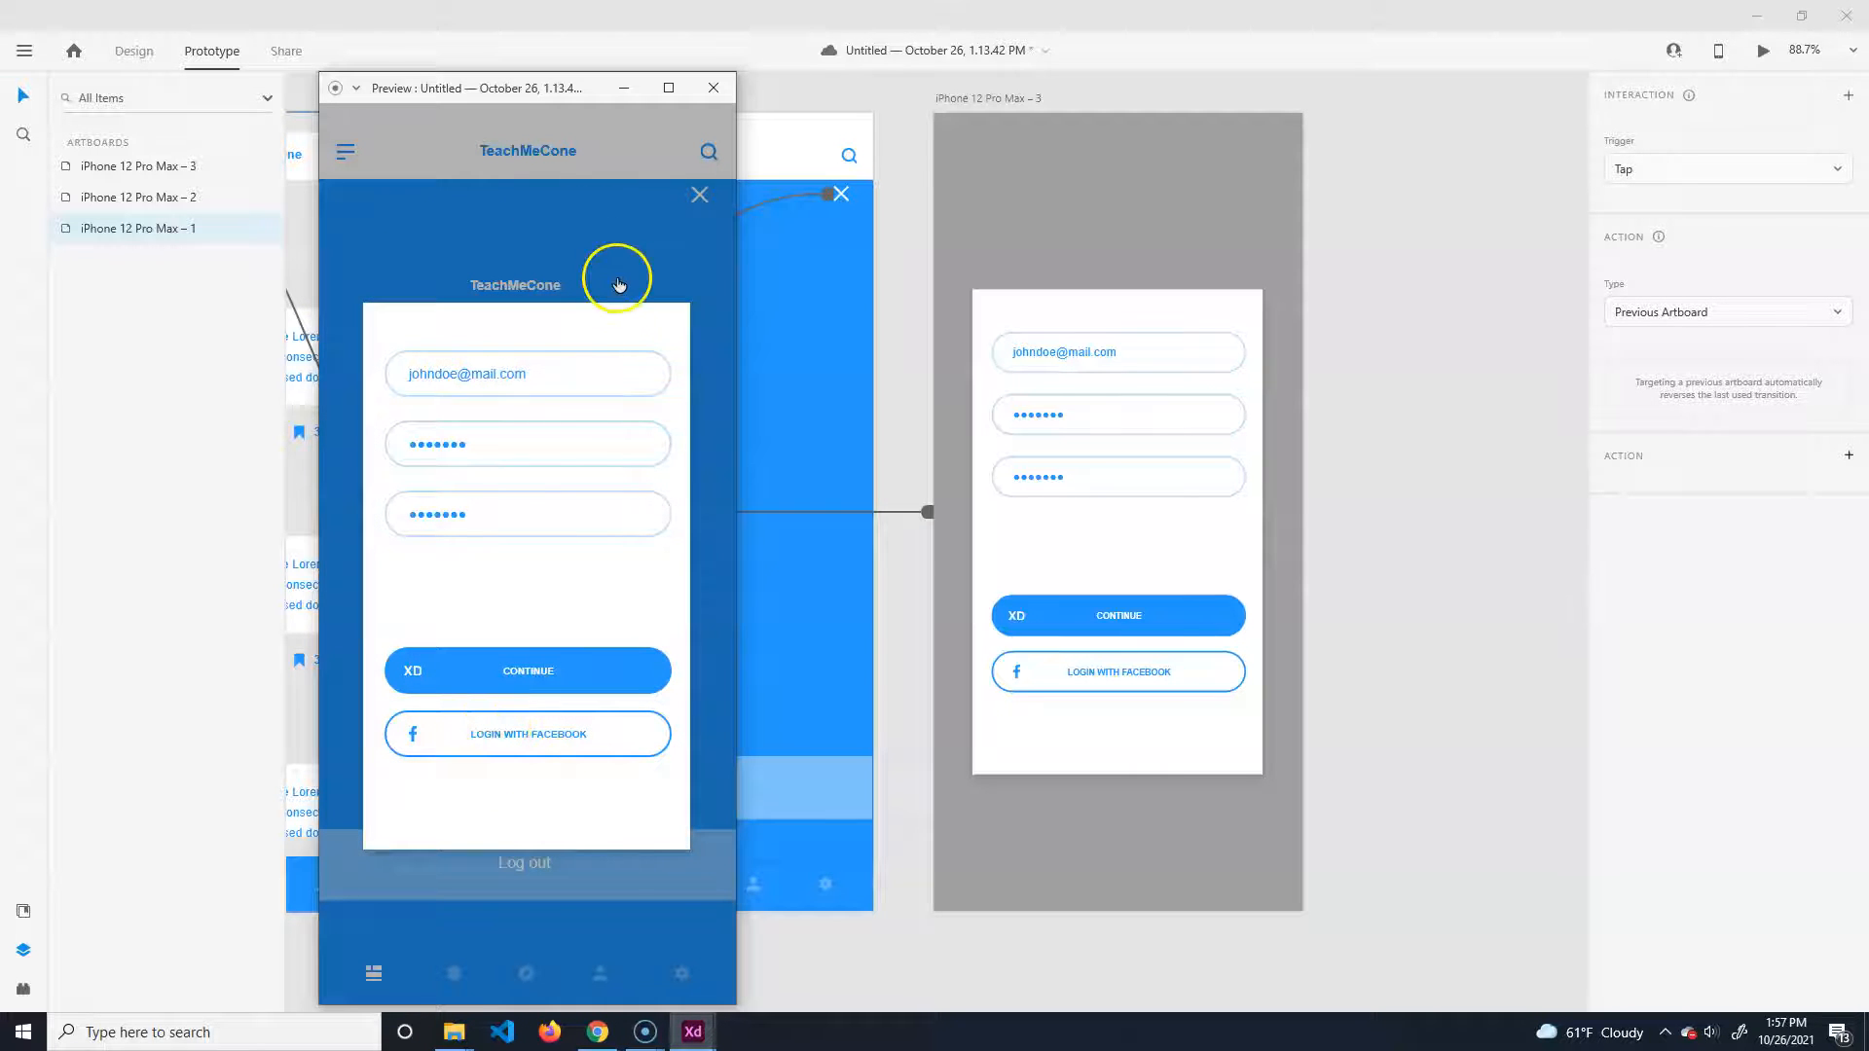
left_click(536, 196)
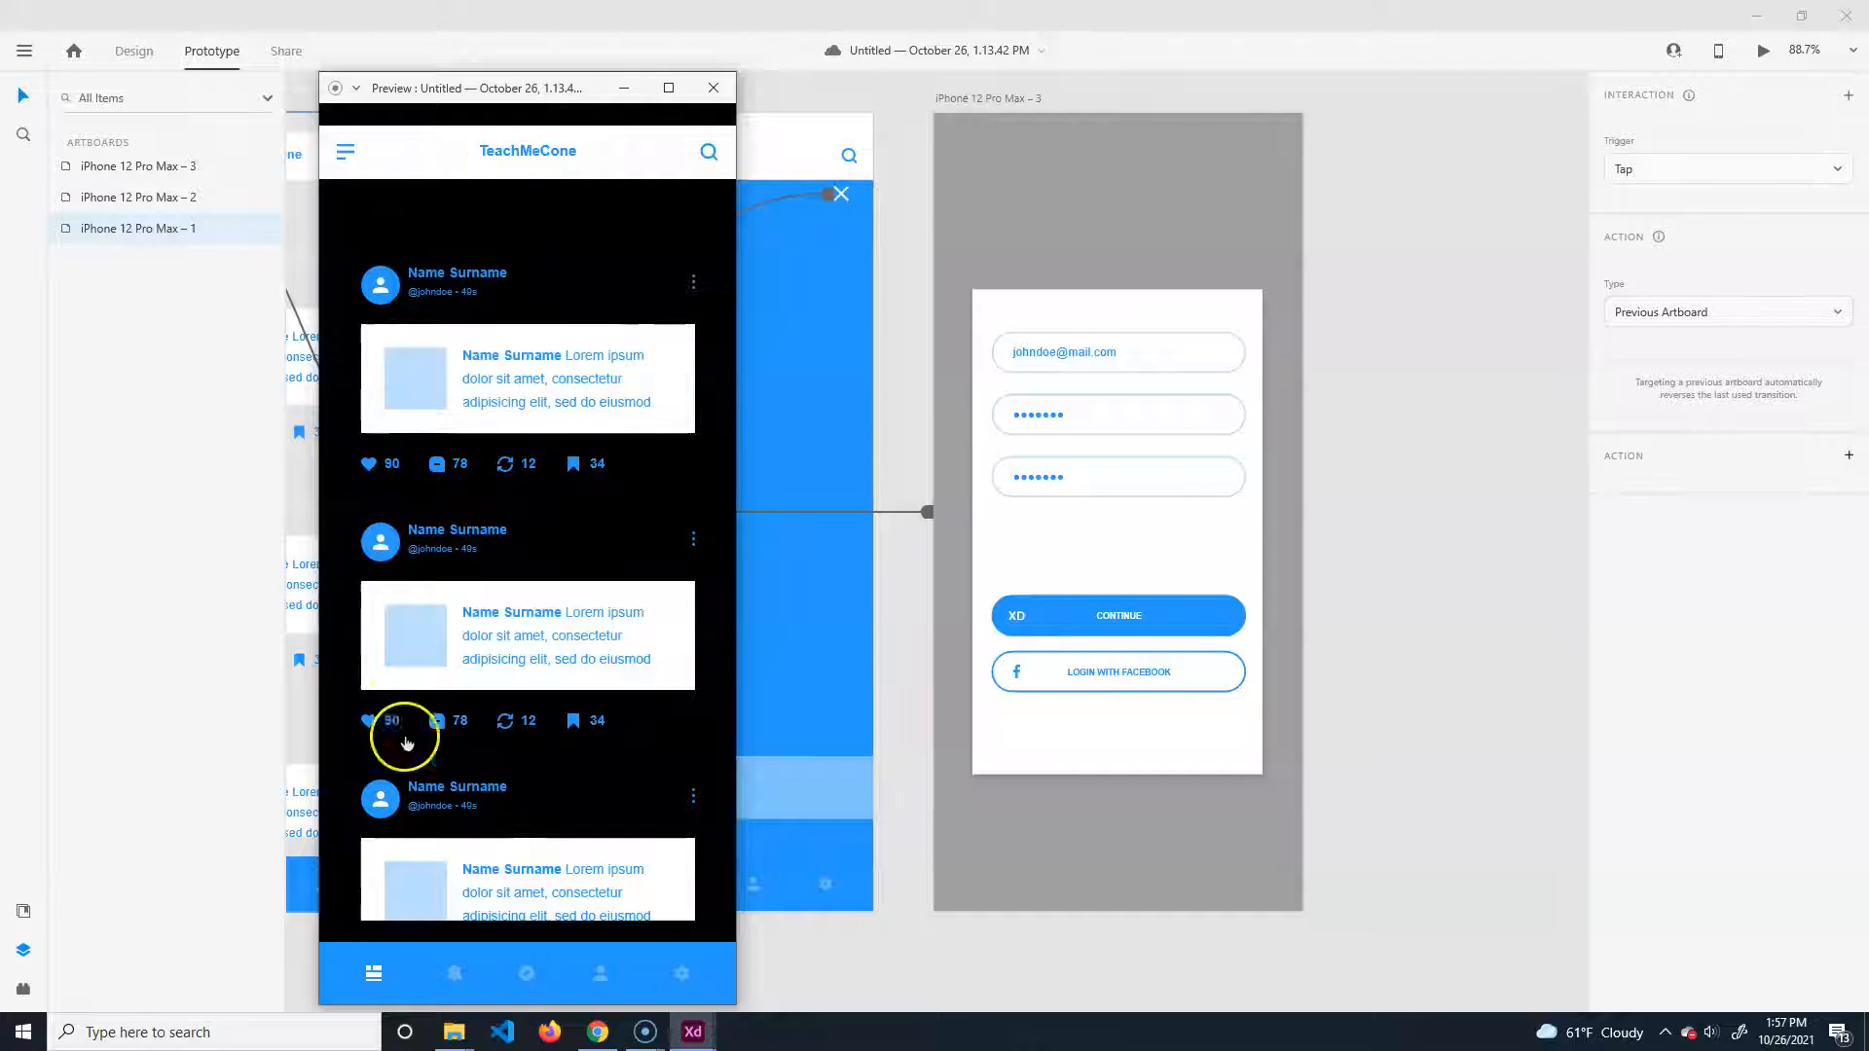
Test the menu's close icon and the login pop-up again in the preview, and close the preview.
left_click(348, 181)
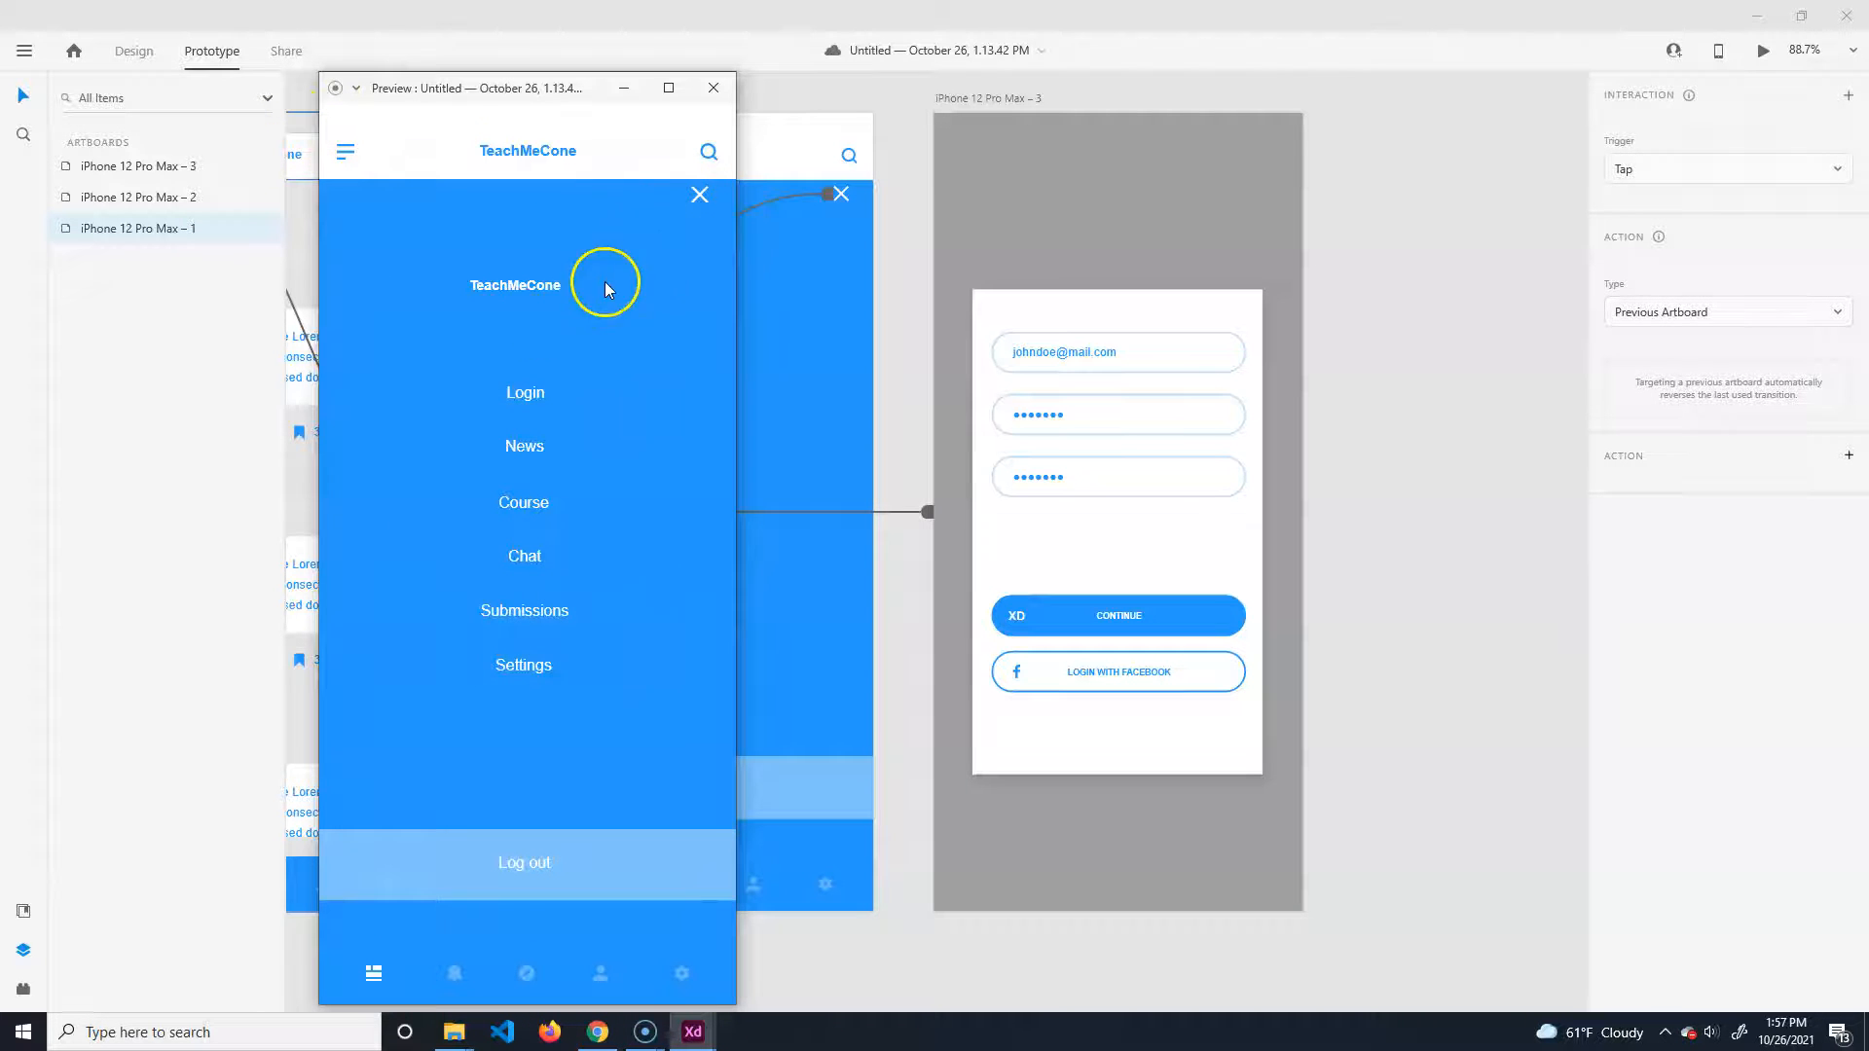
left_click(701, 194)
left_click(352, 154)
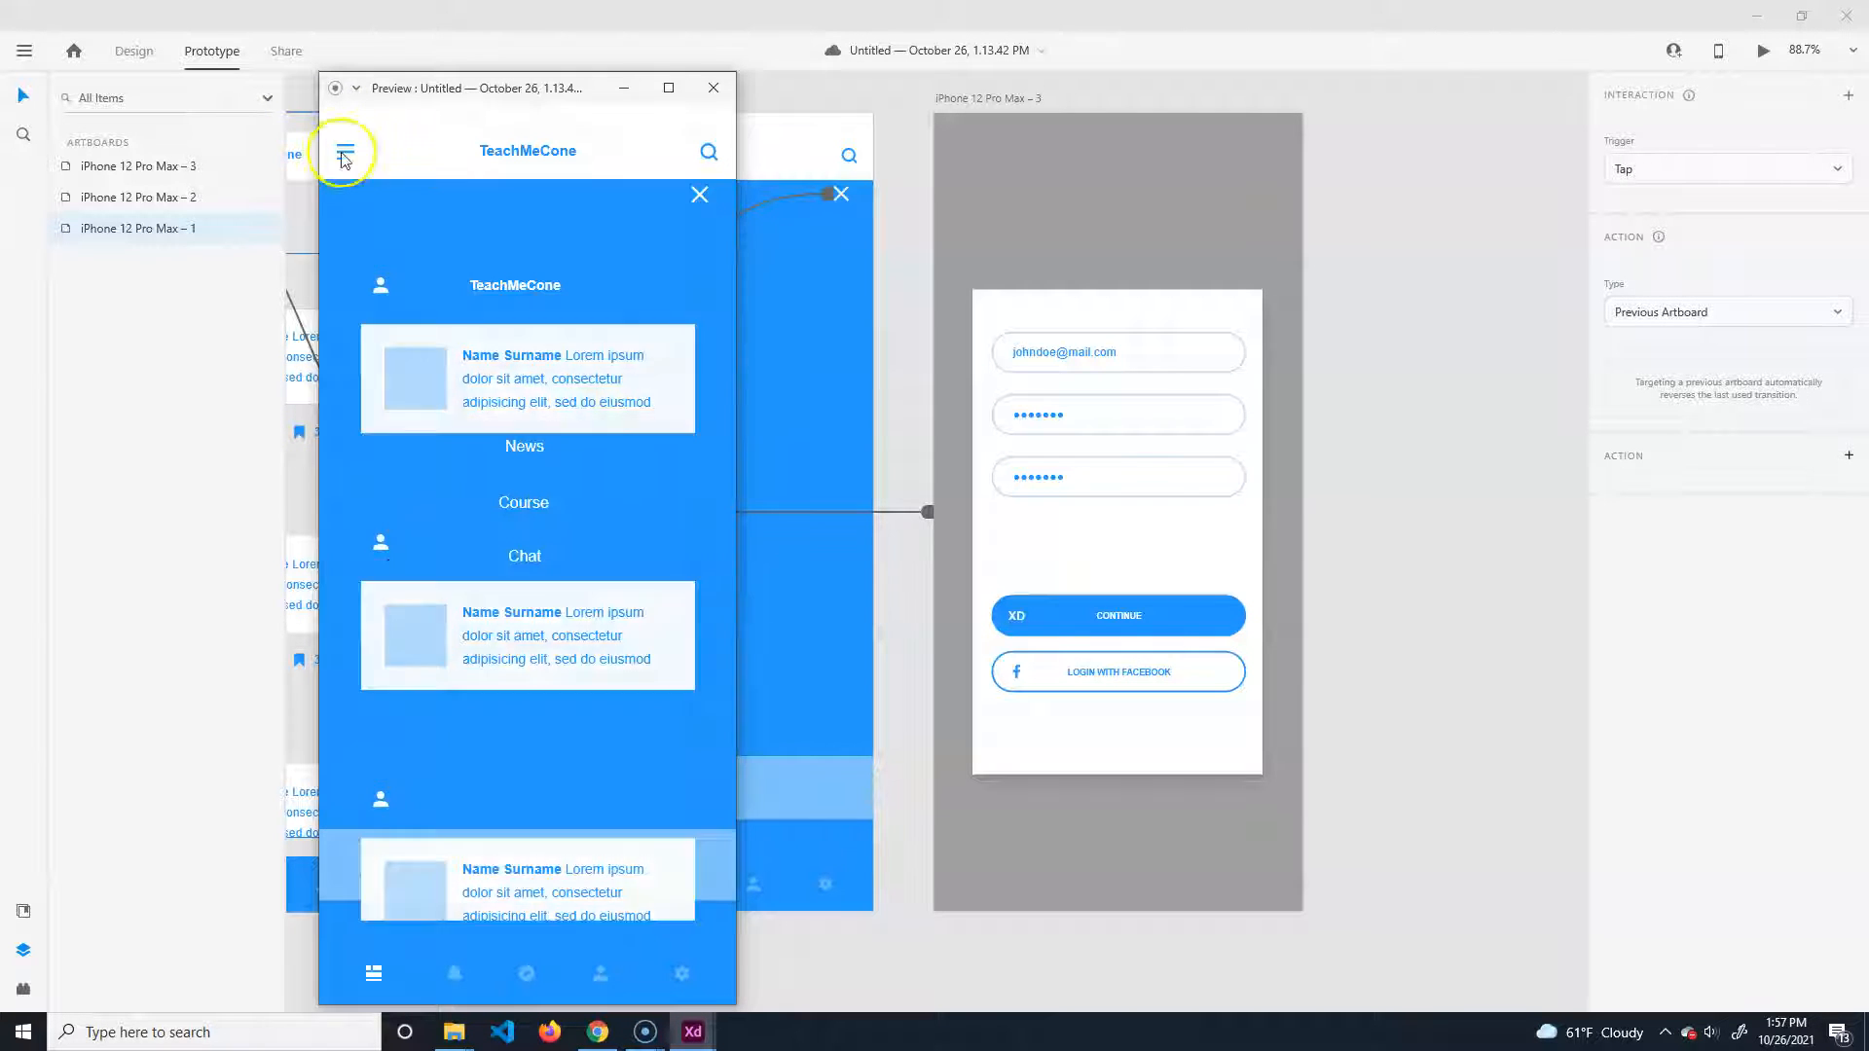
left_click(529, 389)
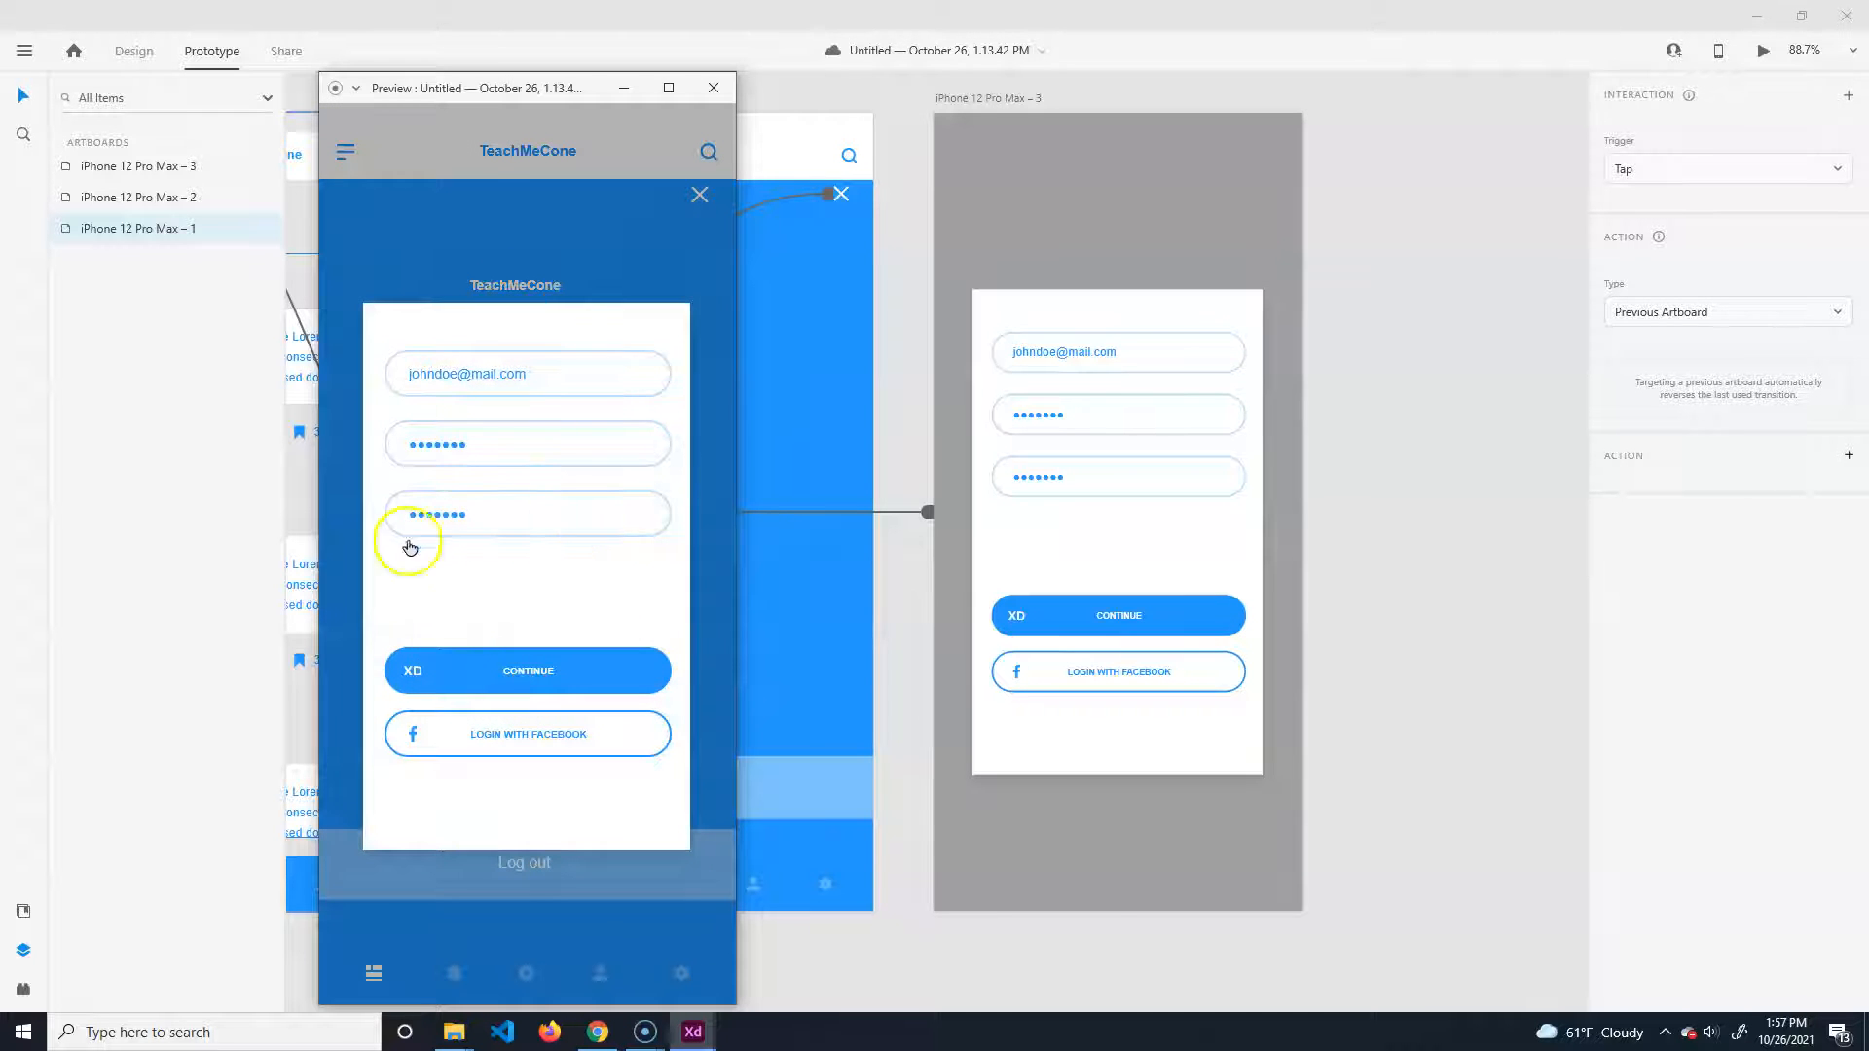
left_click(508, 163)
left_click(715, 89)
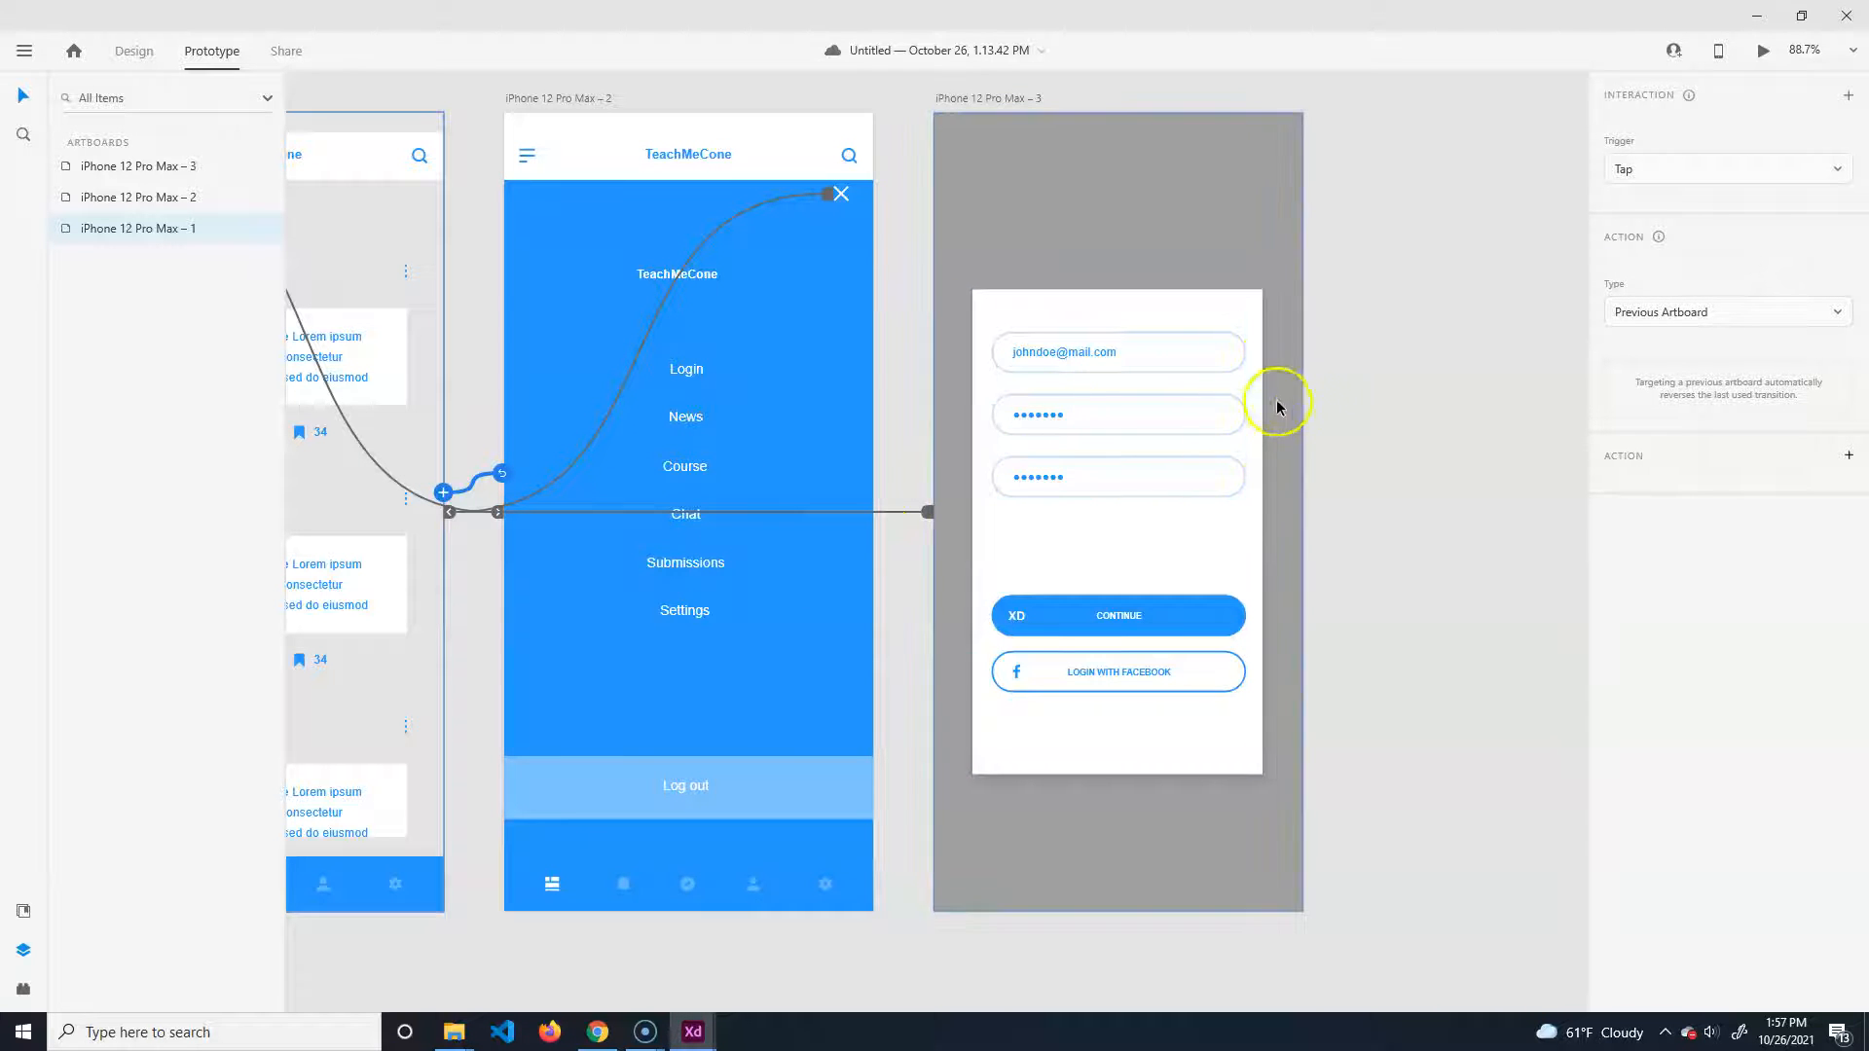
left_click_drag(1408, 449, 1280, 635)
left_click(866, 284)
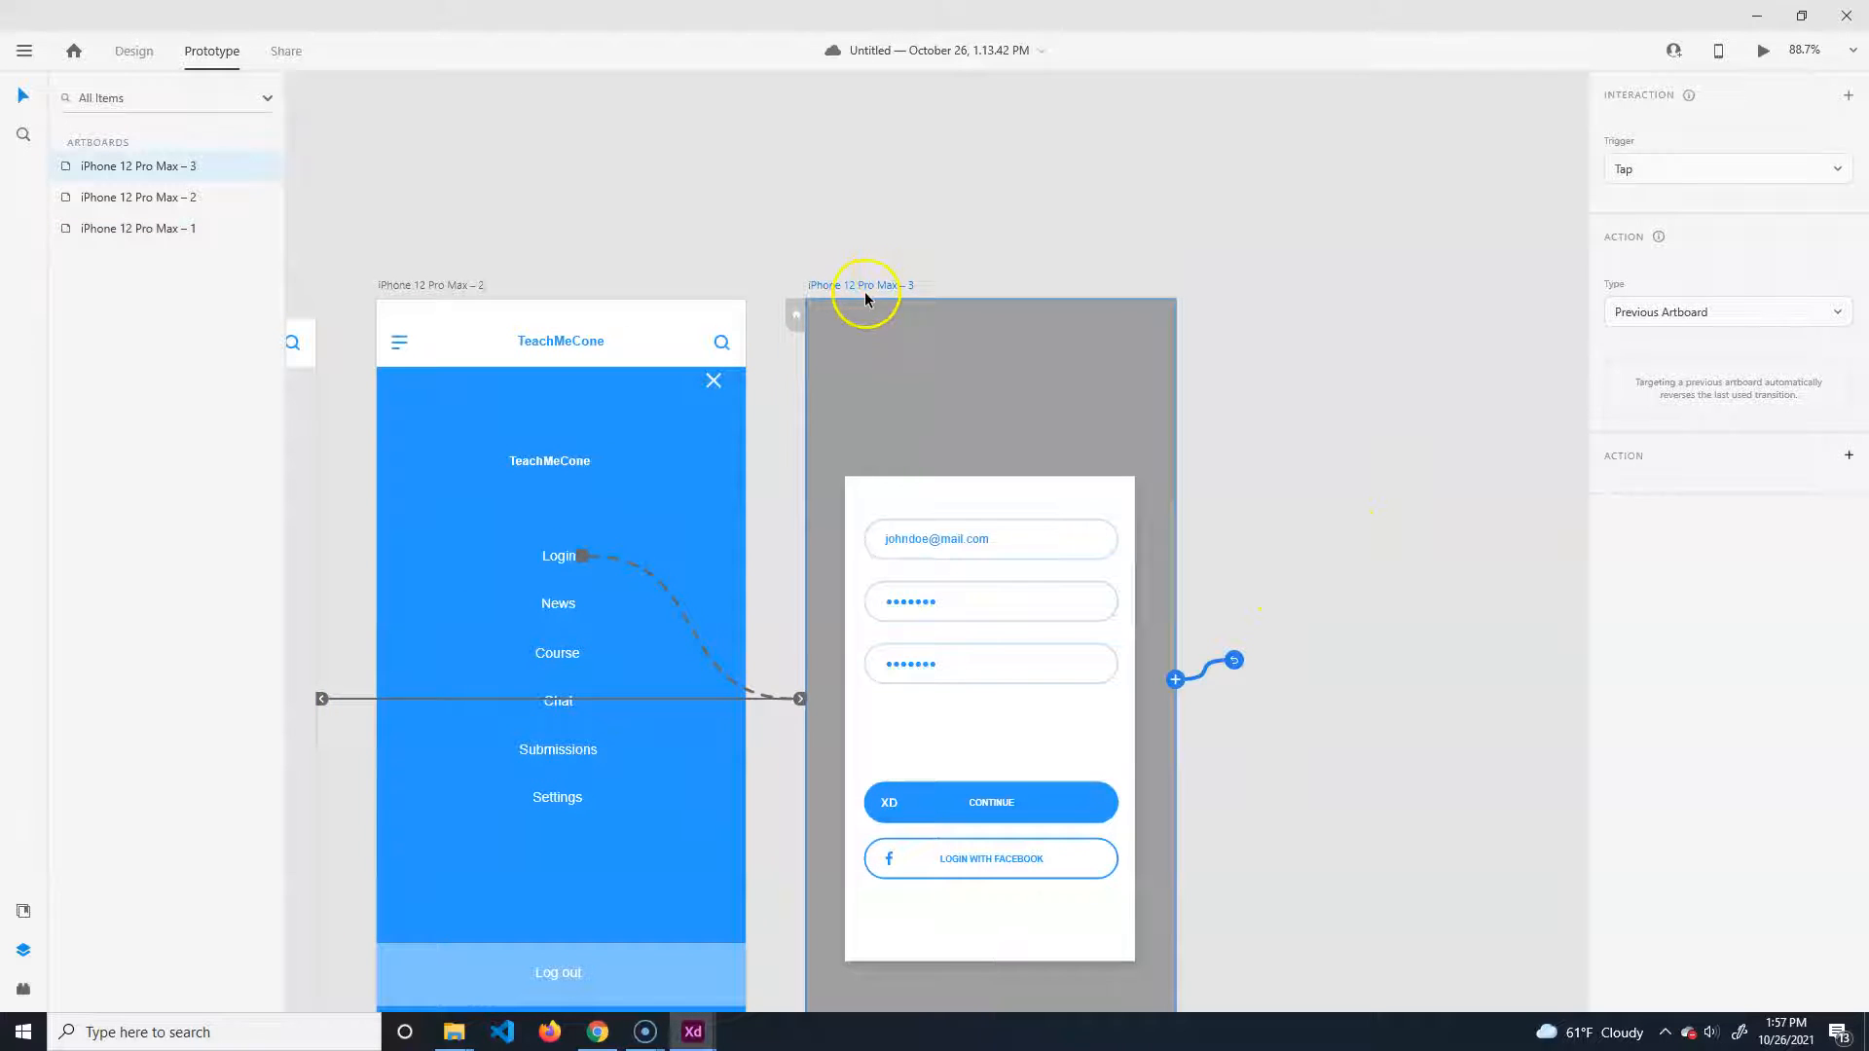
right_click(866, 294)
left_click(857, 282)
left_click(860, 290)
key("ctrl+d")
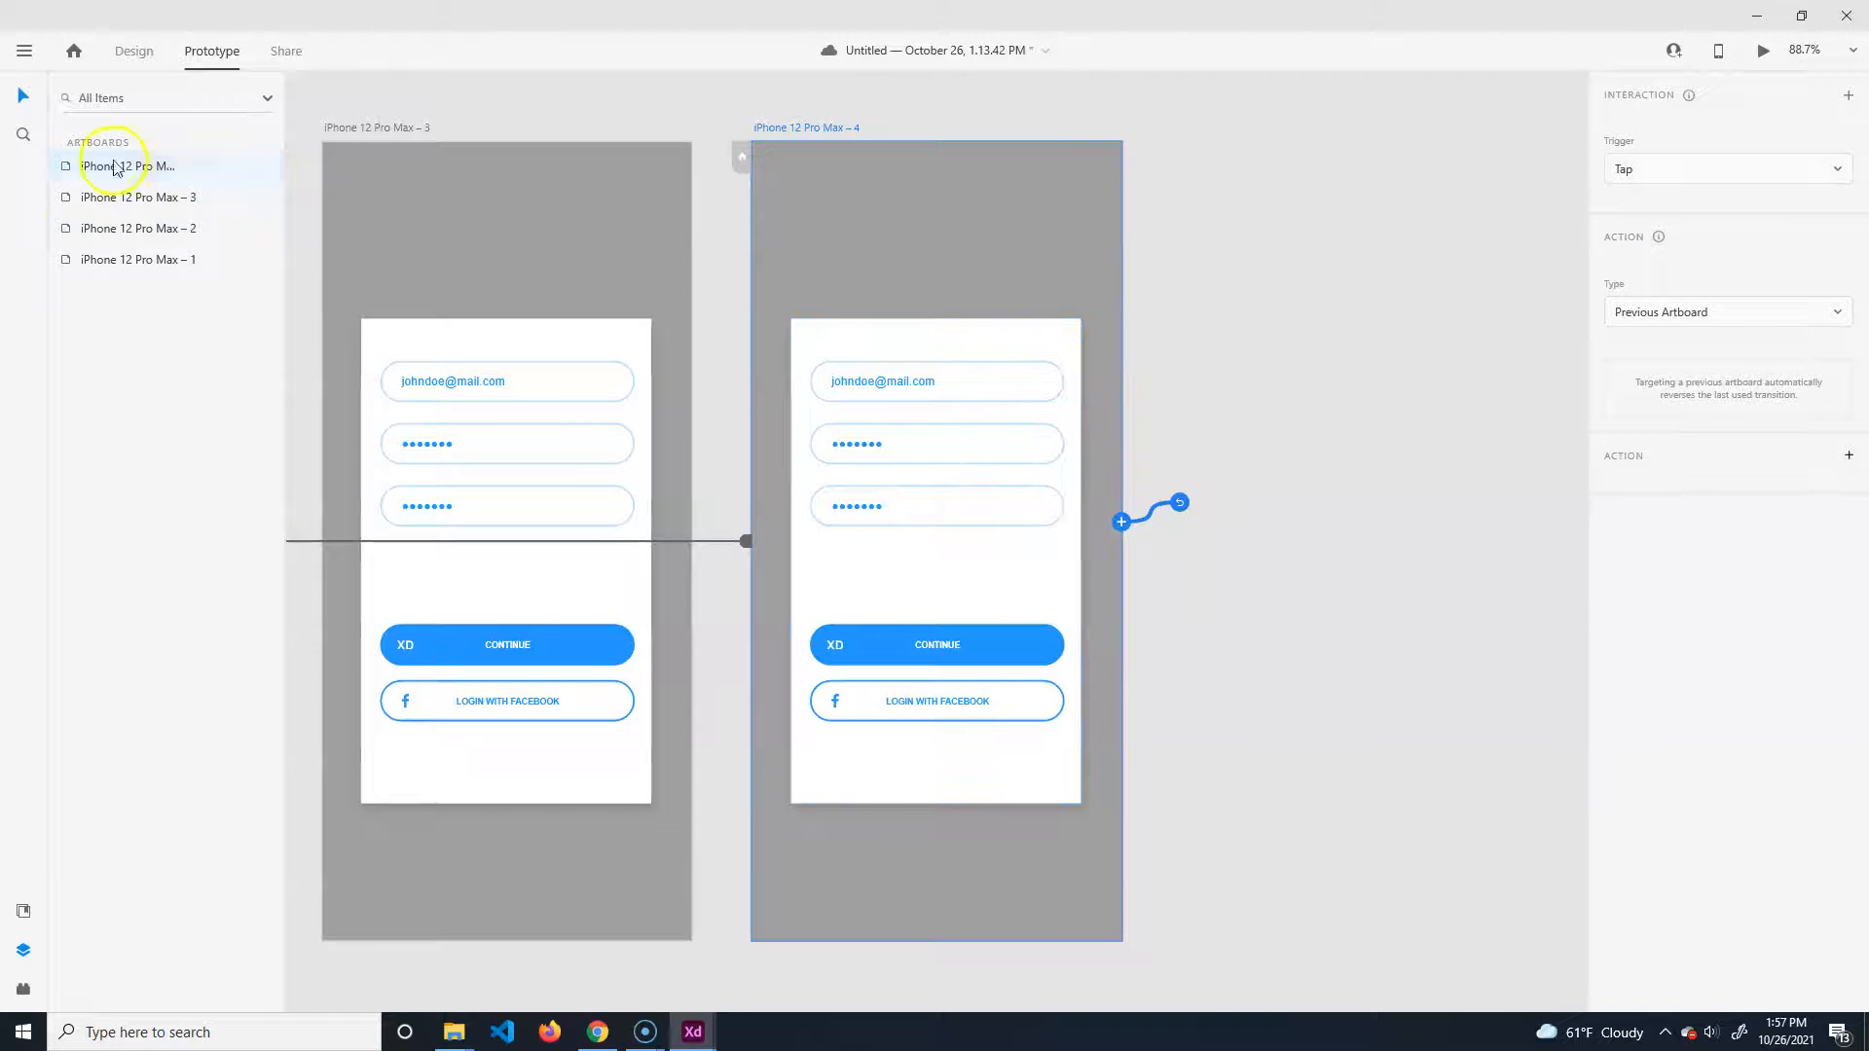
double_click(64, 173)
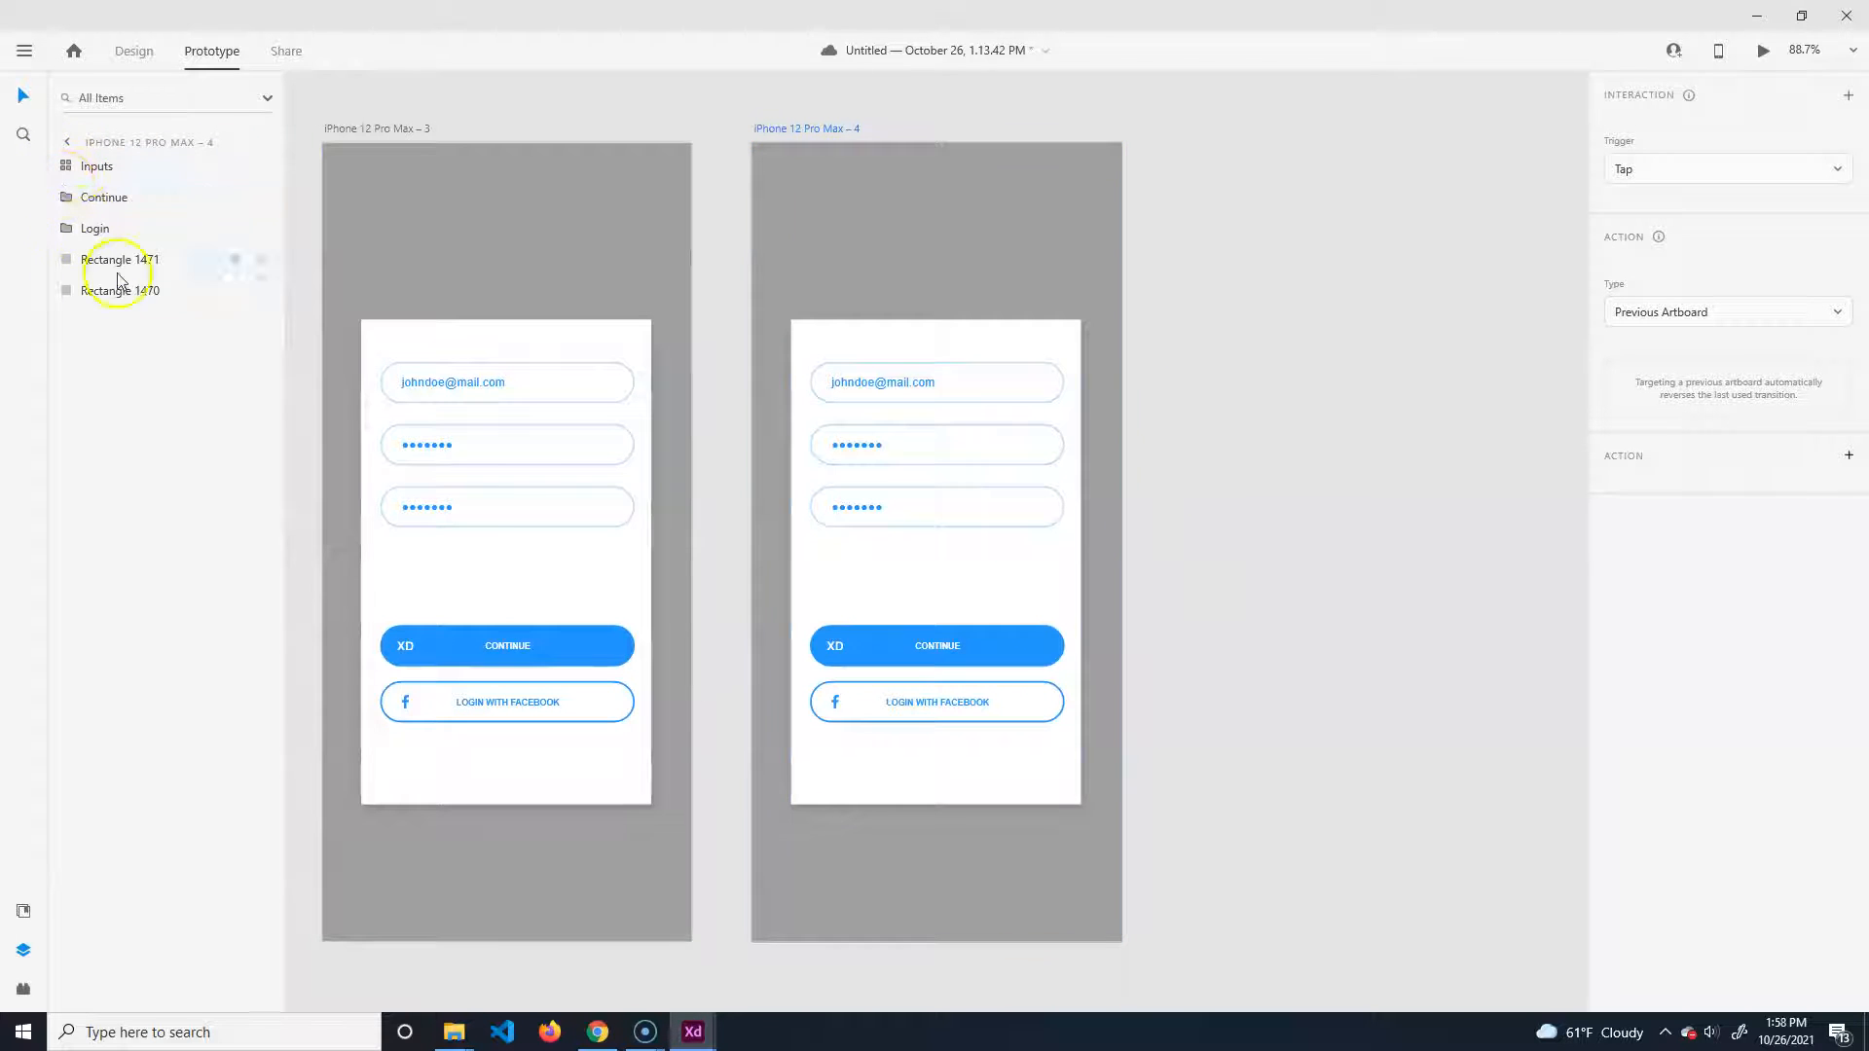
left_click(82, 171)
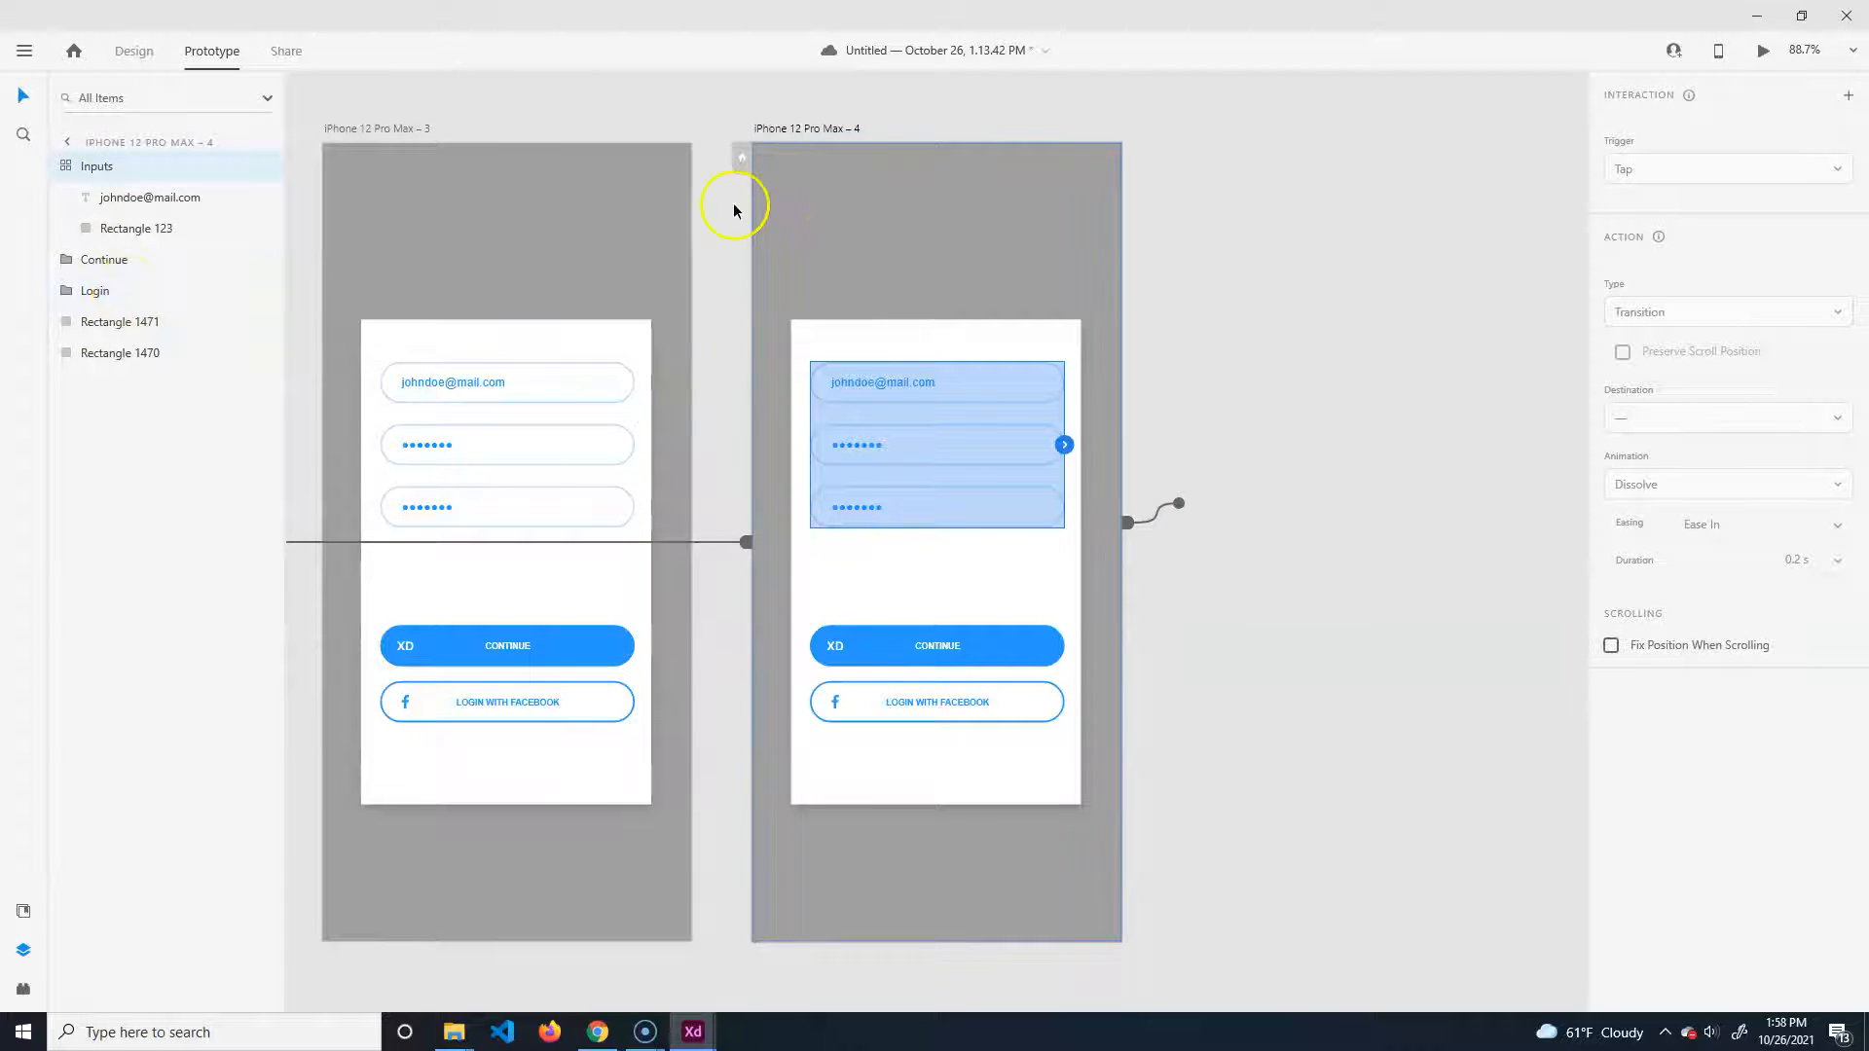
left_click(816, 131)
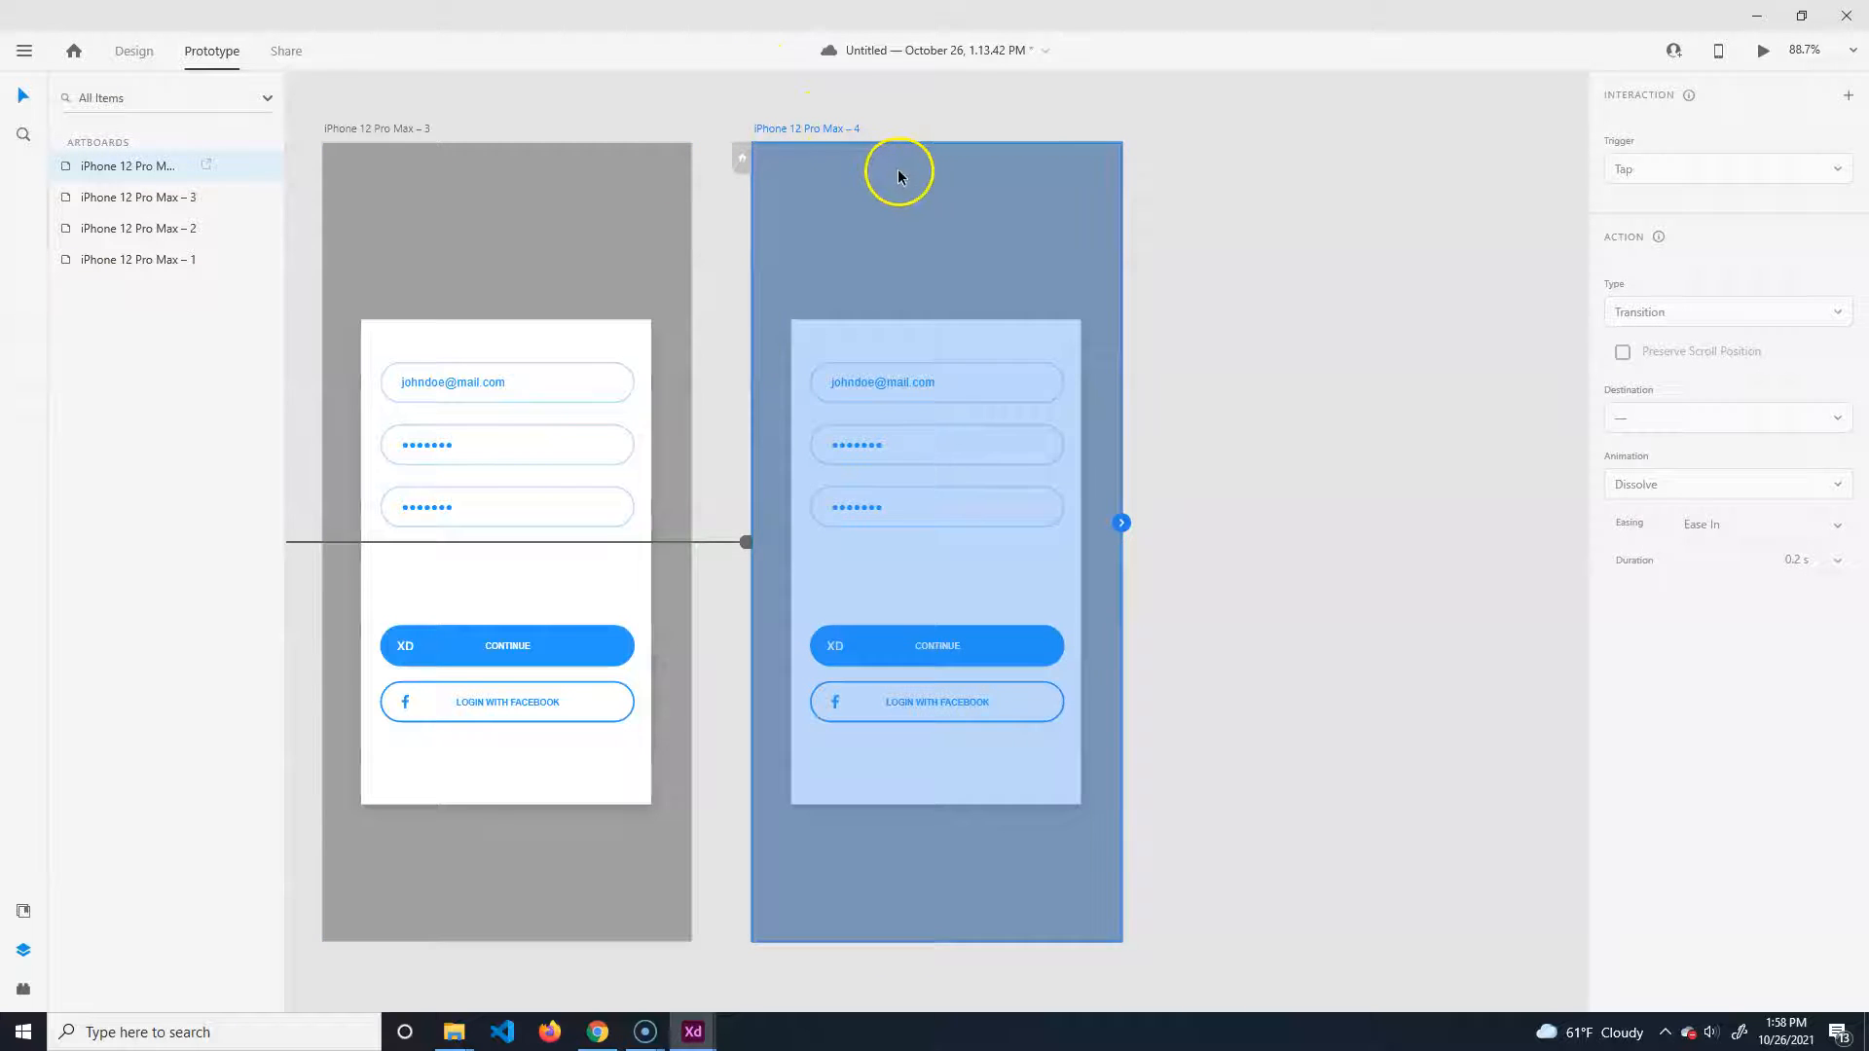
key("Delete")
Duplicate the iPhone 12 Pro Max – 1 artboard.
scroll(740, 414, "left", 5)
scroll(820, 416, "left", 4)
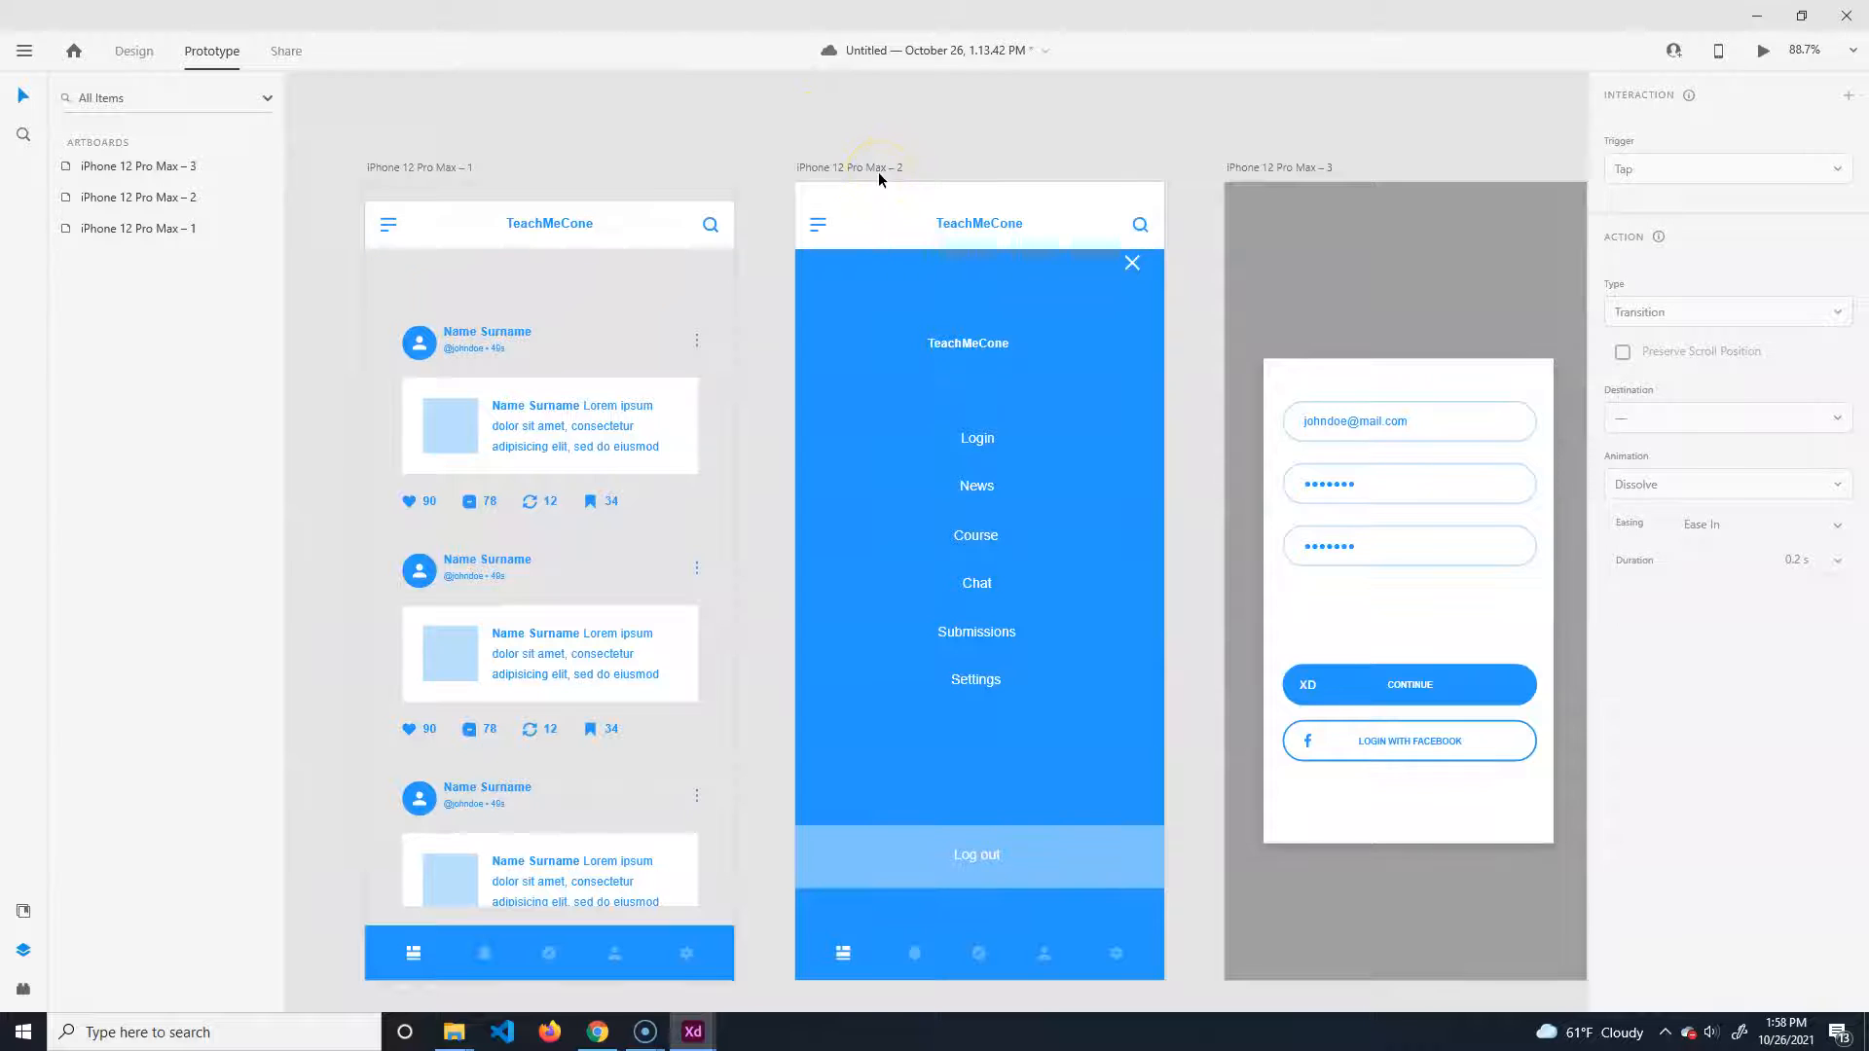
left_click(418, 168)
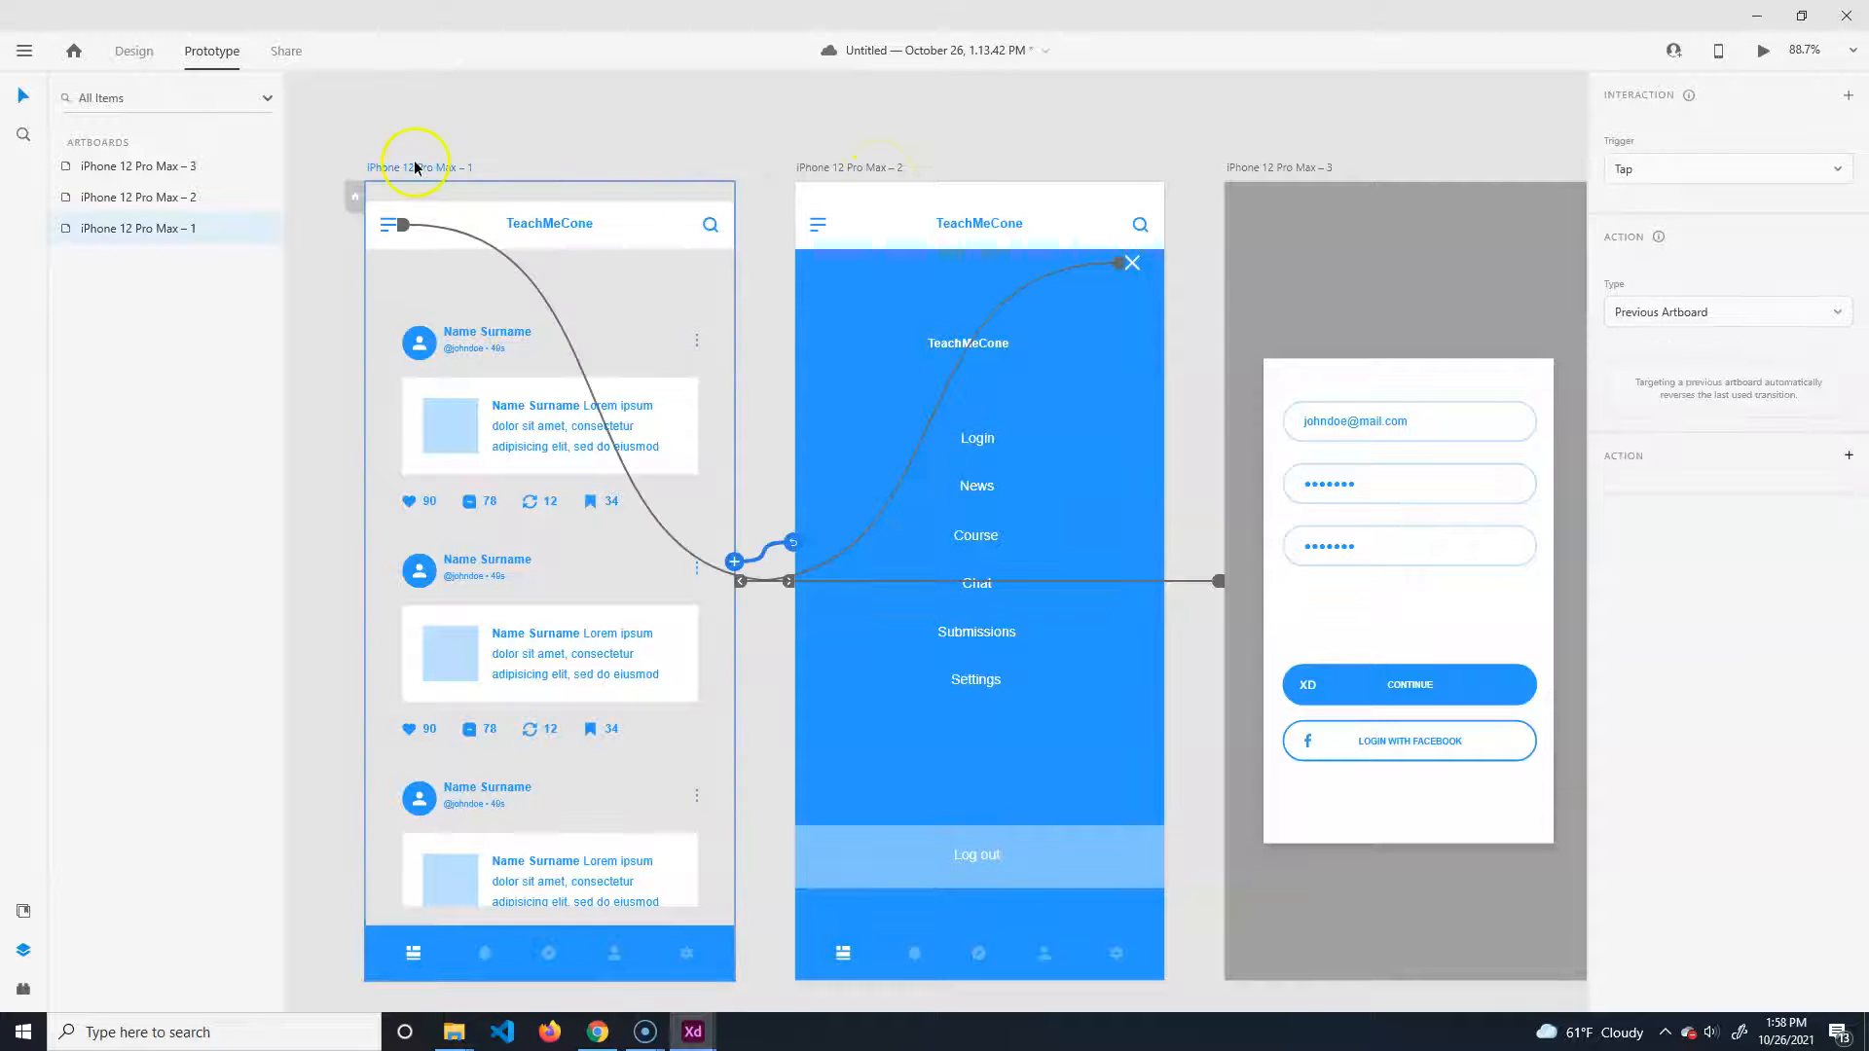
key("ctrl+d")
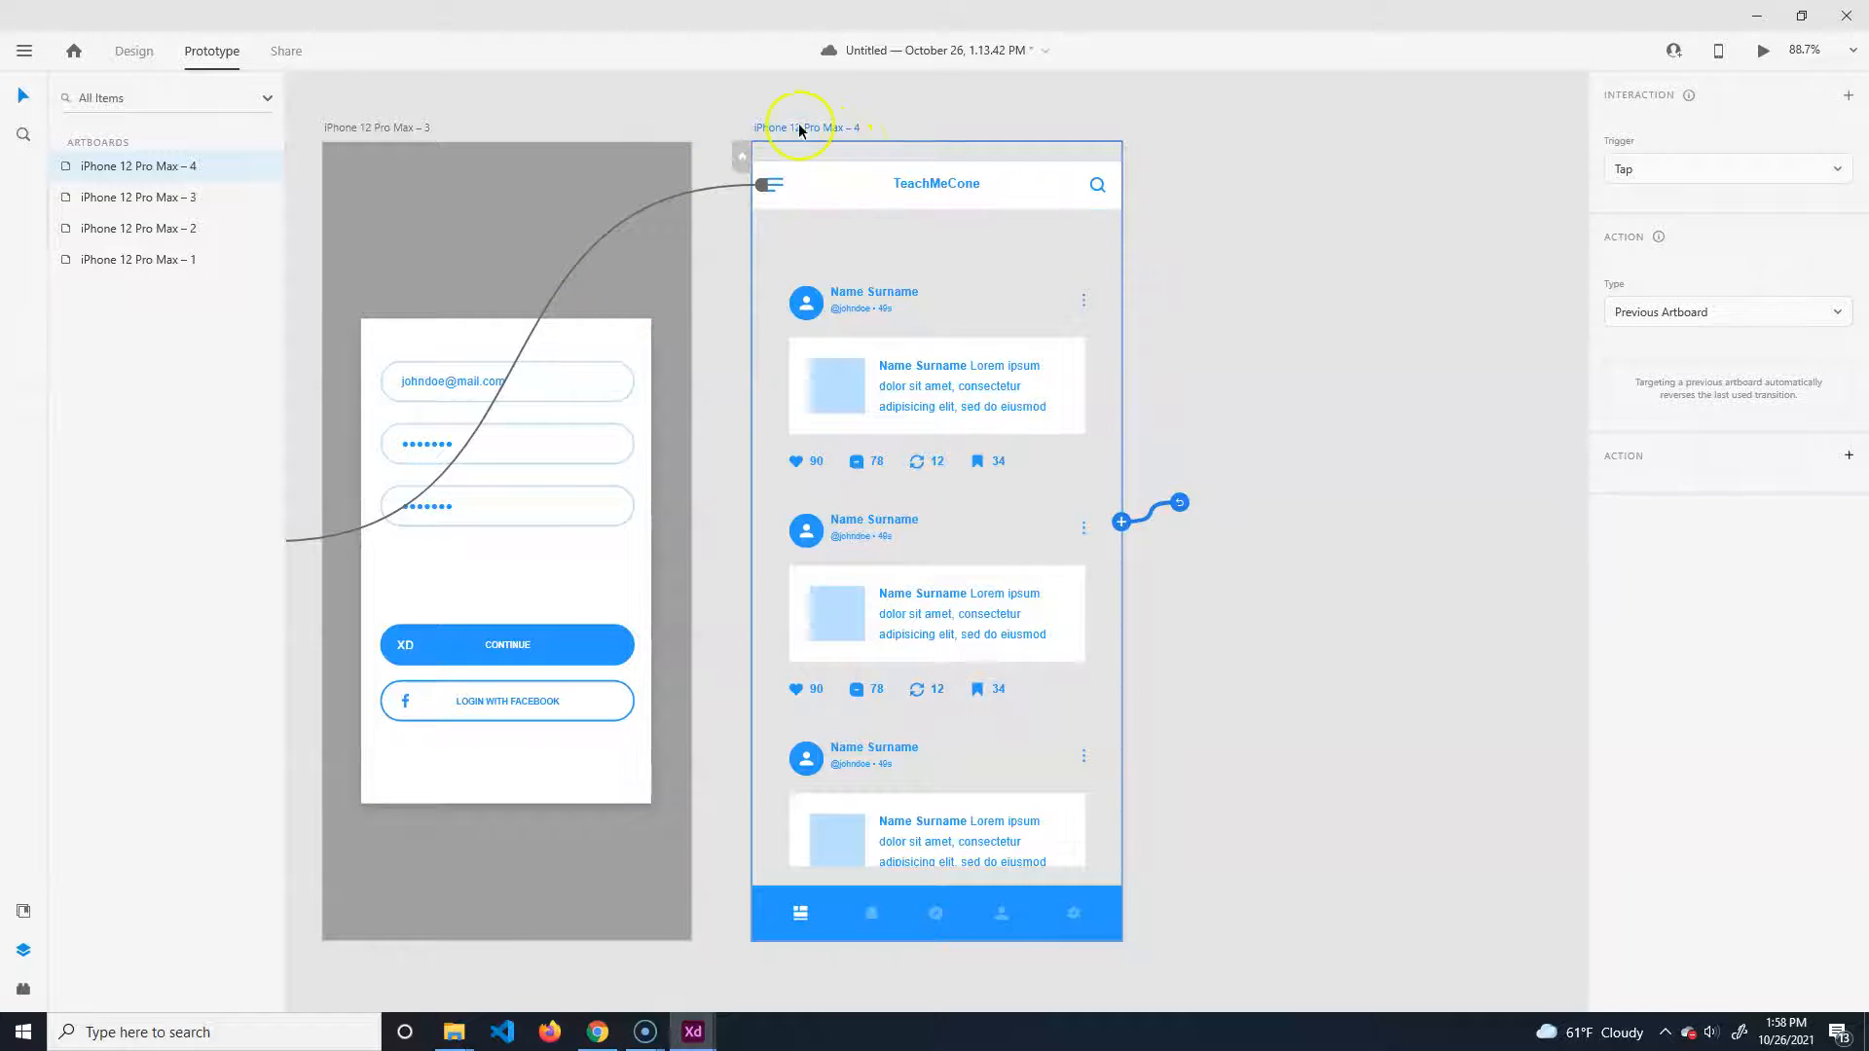
Delete the Posts repeat grid from the iPhone 12 Pro Max – 4 artboard, leaving its two navigation bars.
left_click(864, 292)
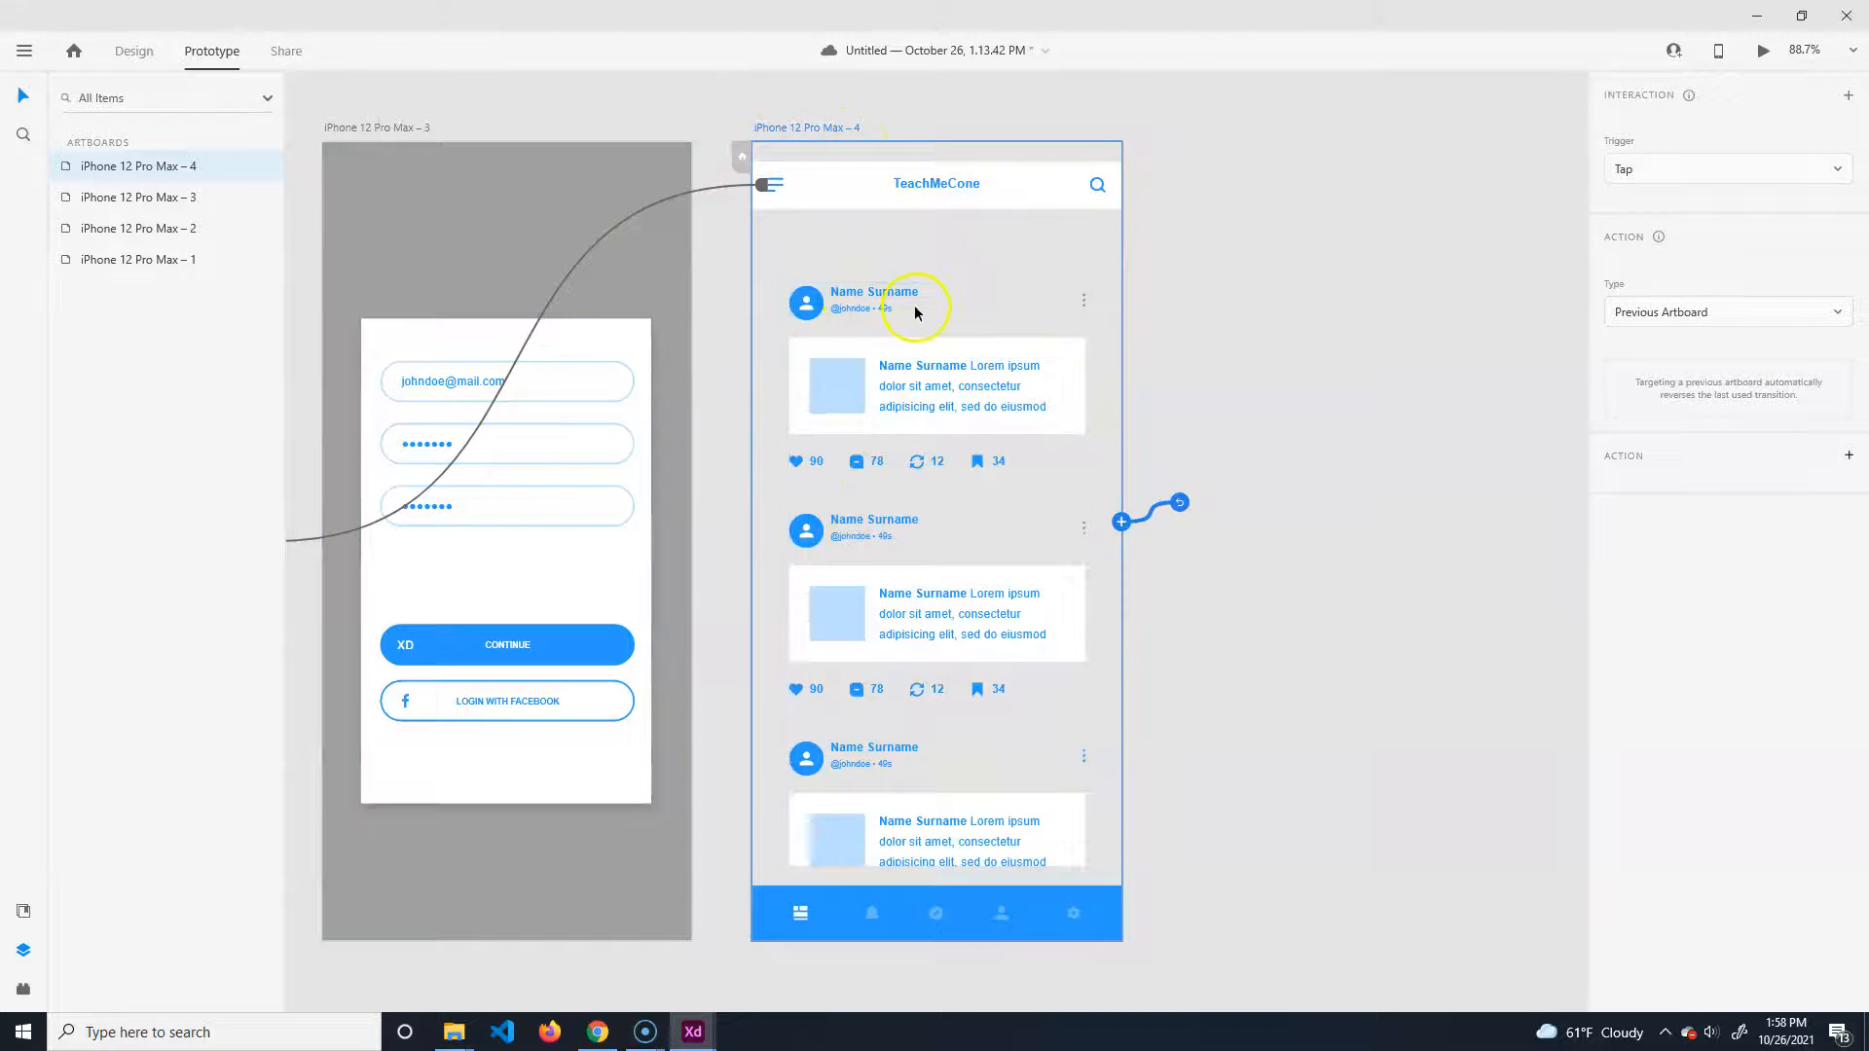
left_click(864, 292)
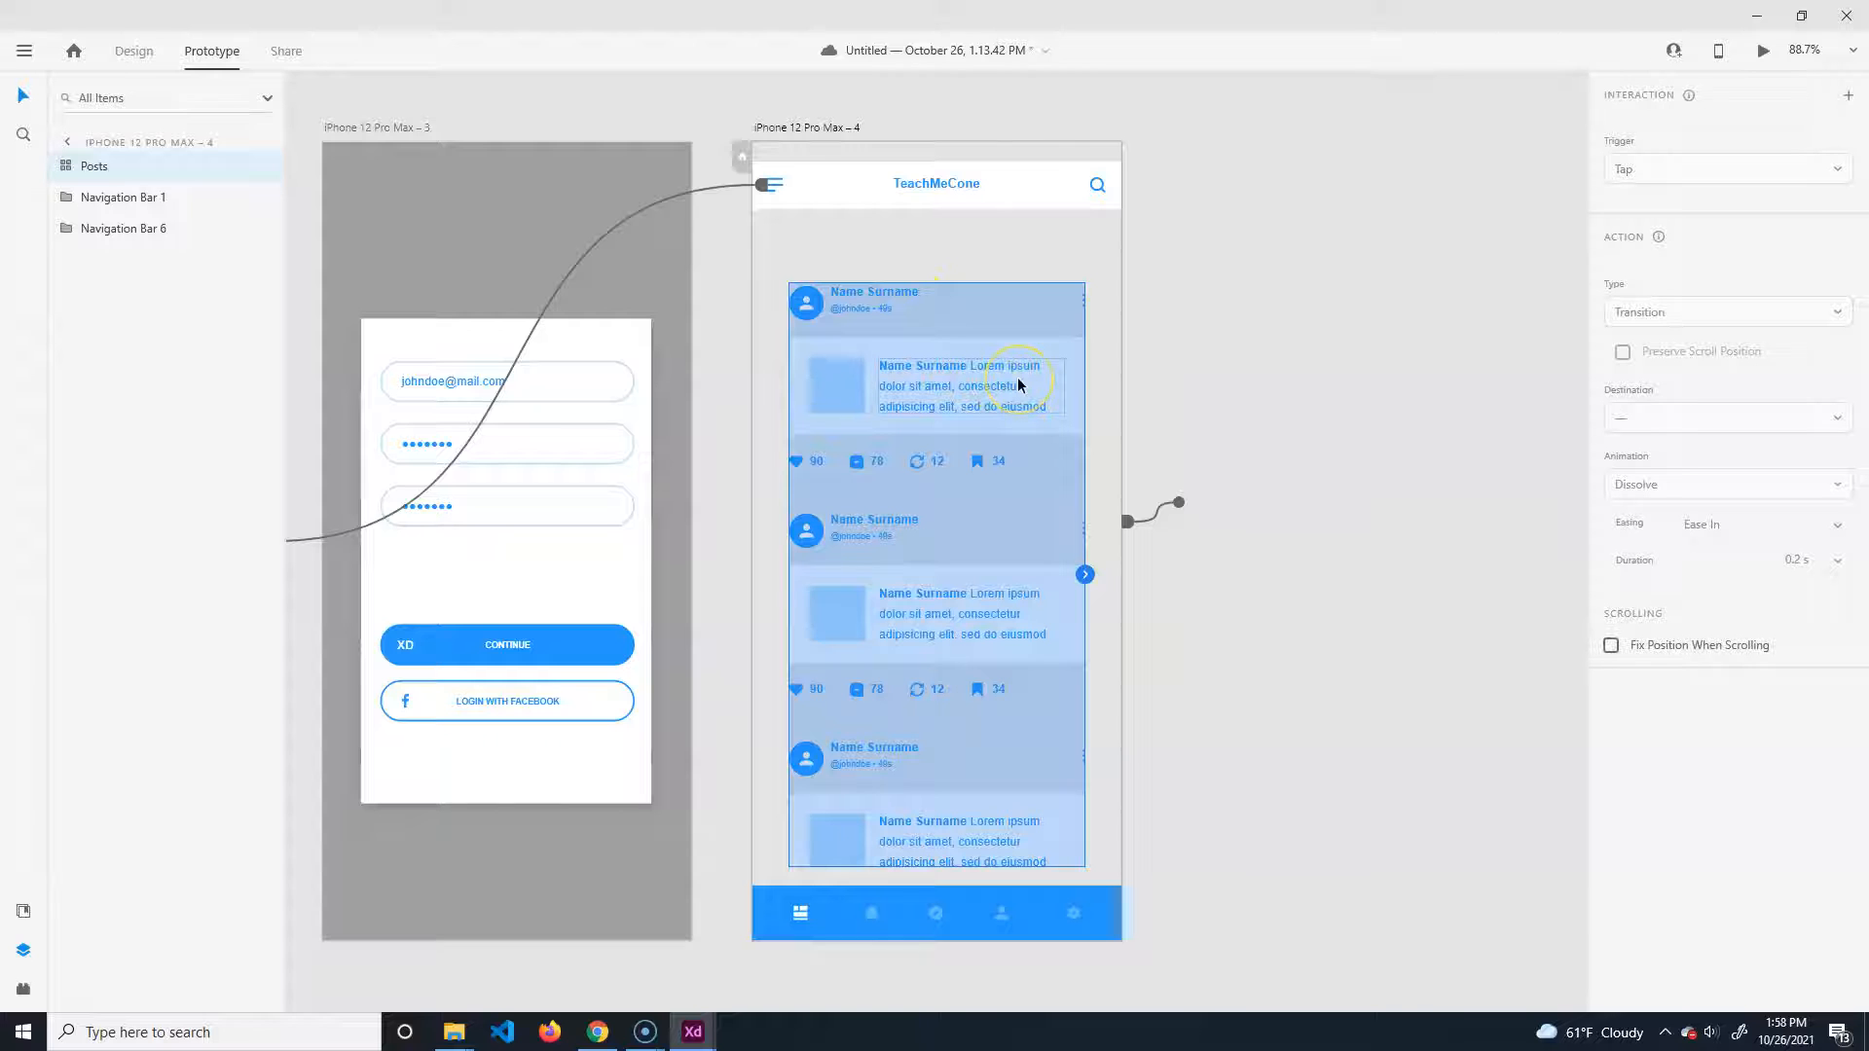
key("Delete")
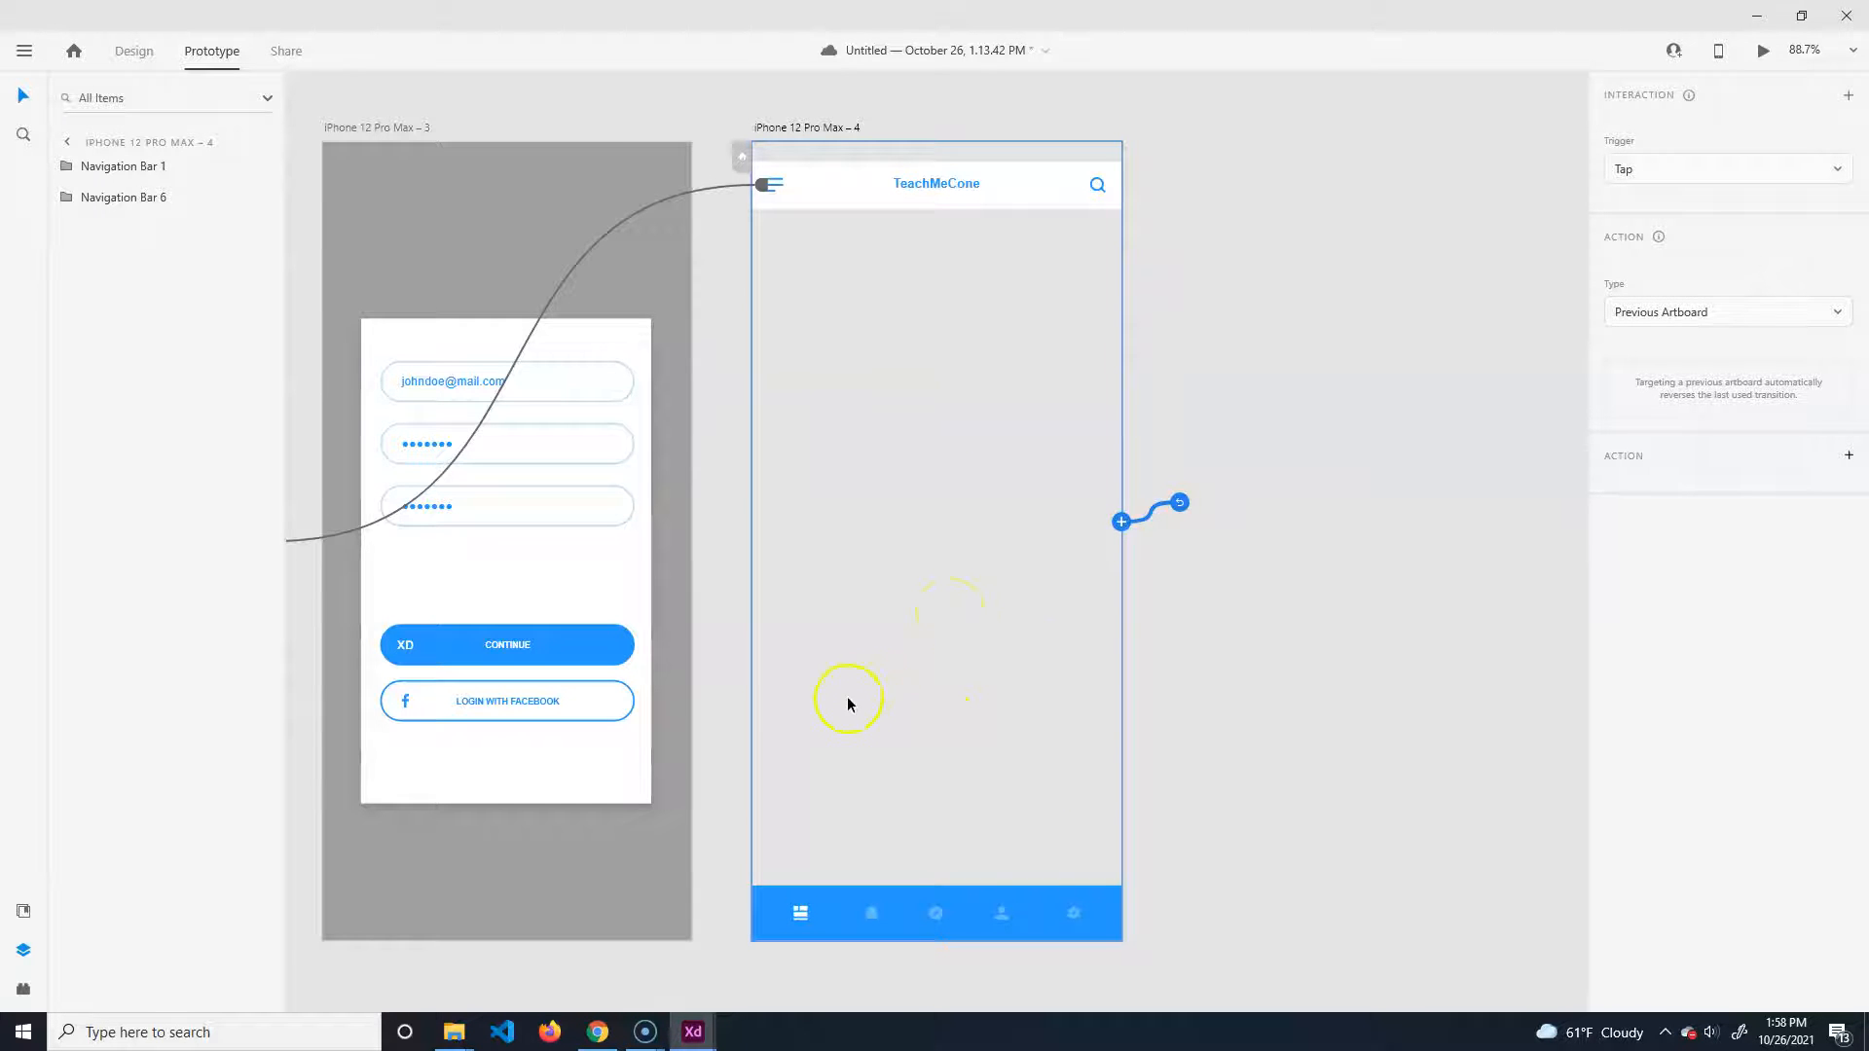
left_click_drag(564, 686, 1275, 681)
left_click_drag(715, 662, 1084, 644)
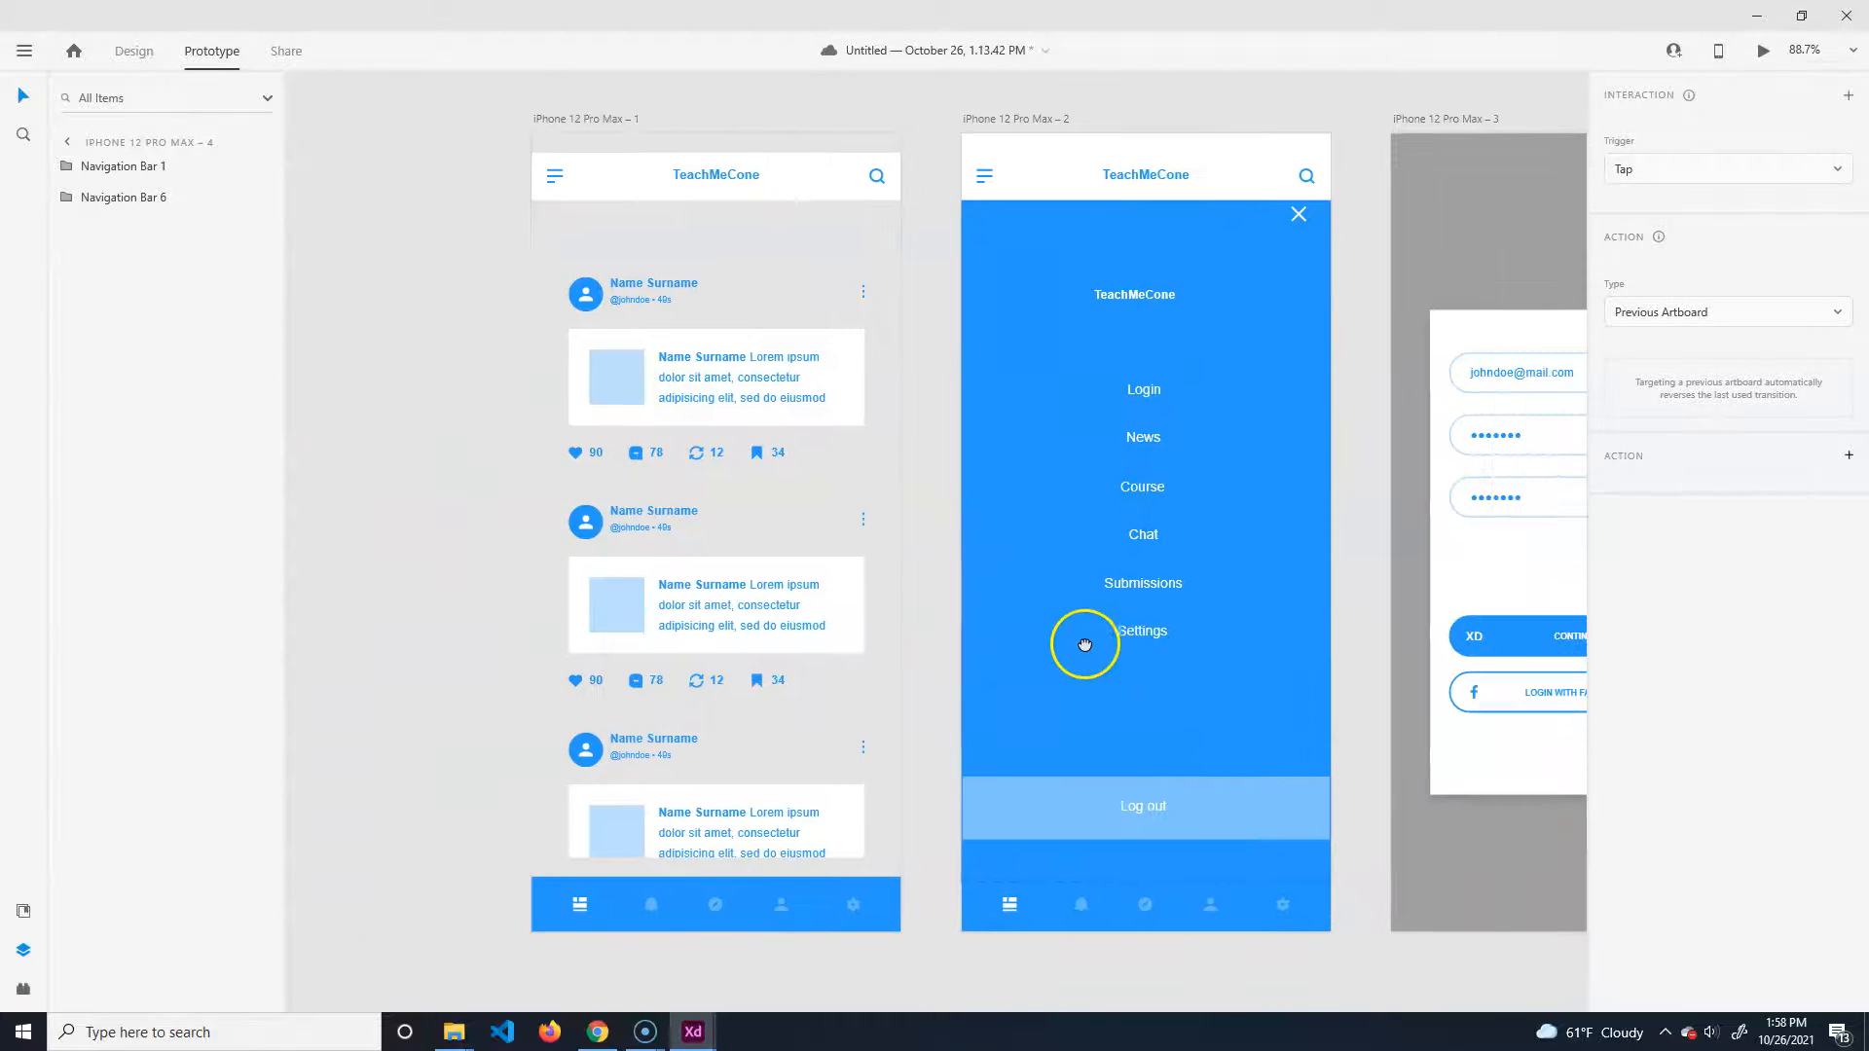
left_click_drag(1212, 616, 364, 559)
left_click_drag(930, 545, 784, 571)
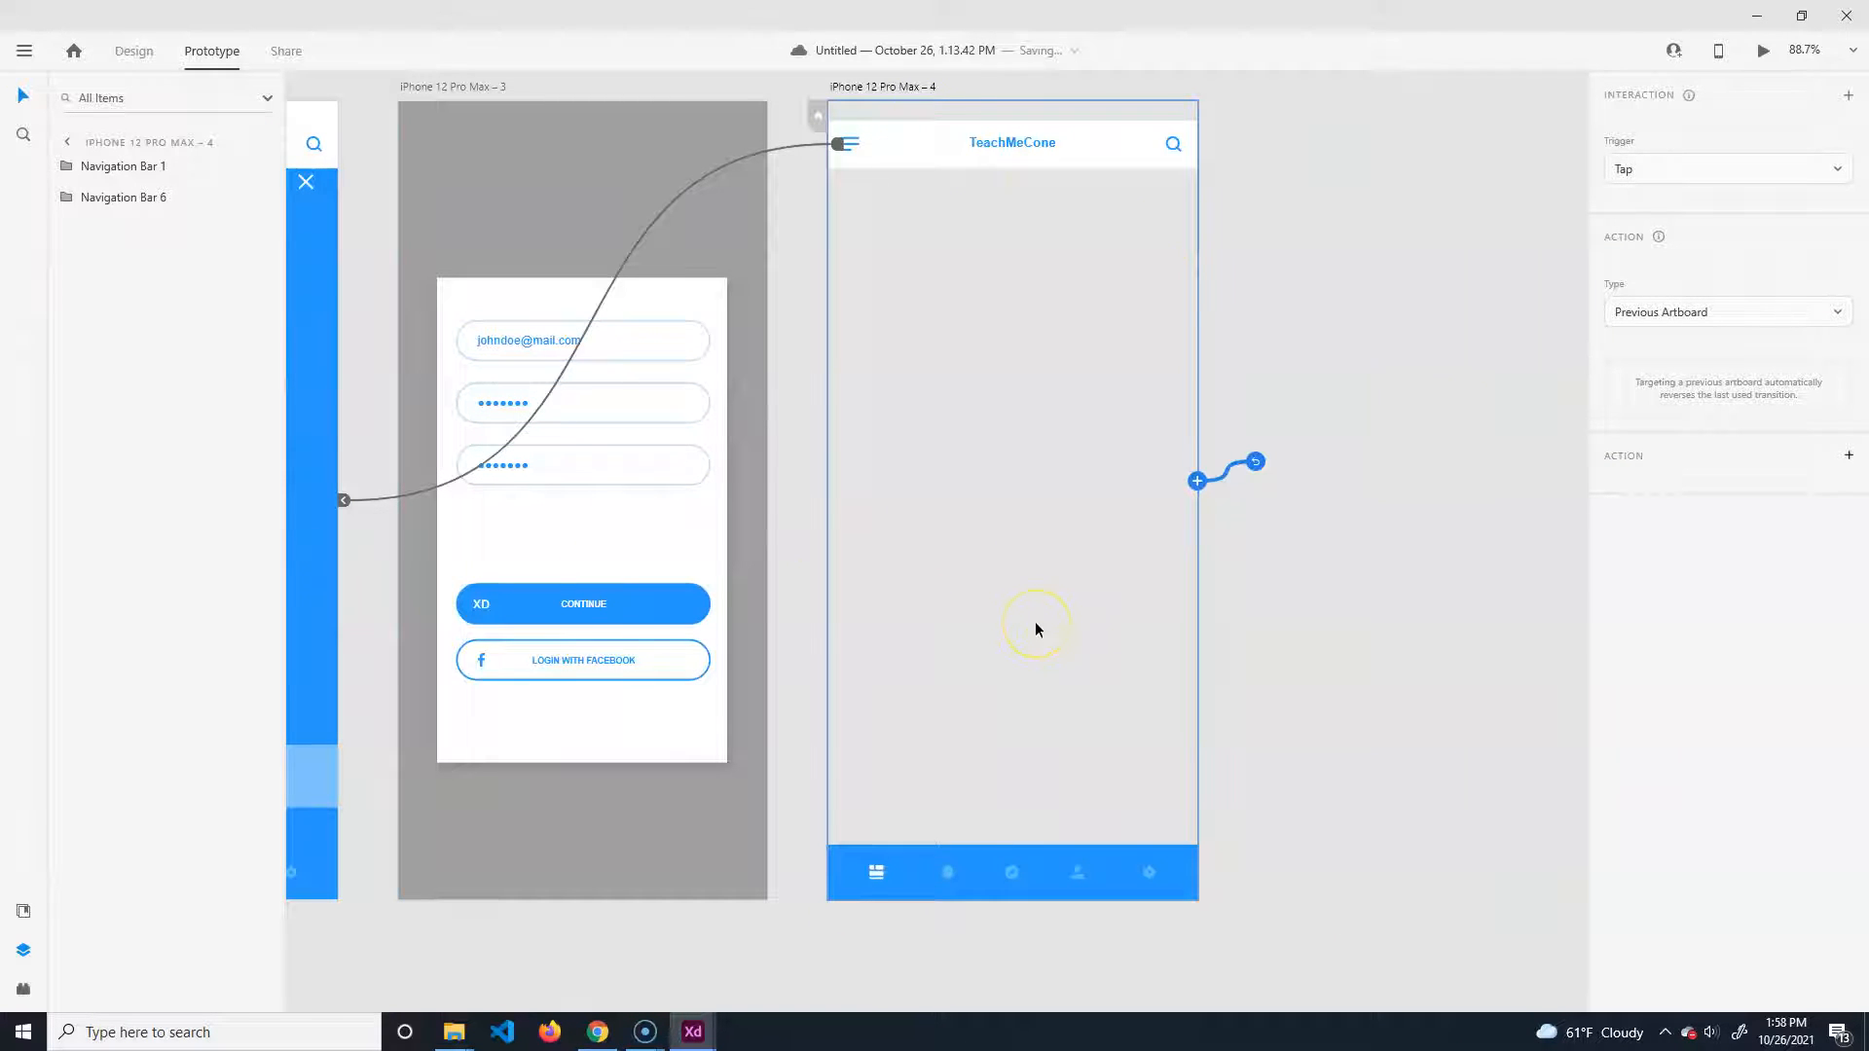
Switch to the wireframes-mobile-2021 document and browse its sections for a suitable News Feed layout.
mouse_move(693, 1030)
left_click(808, 910)
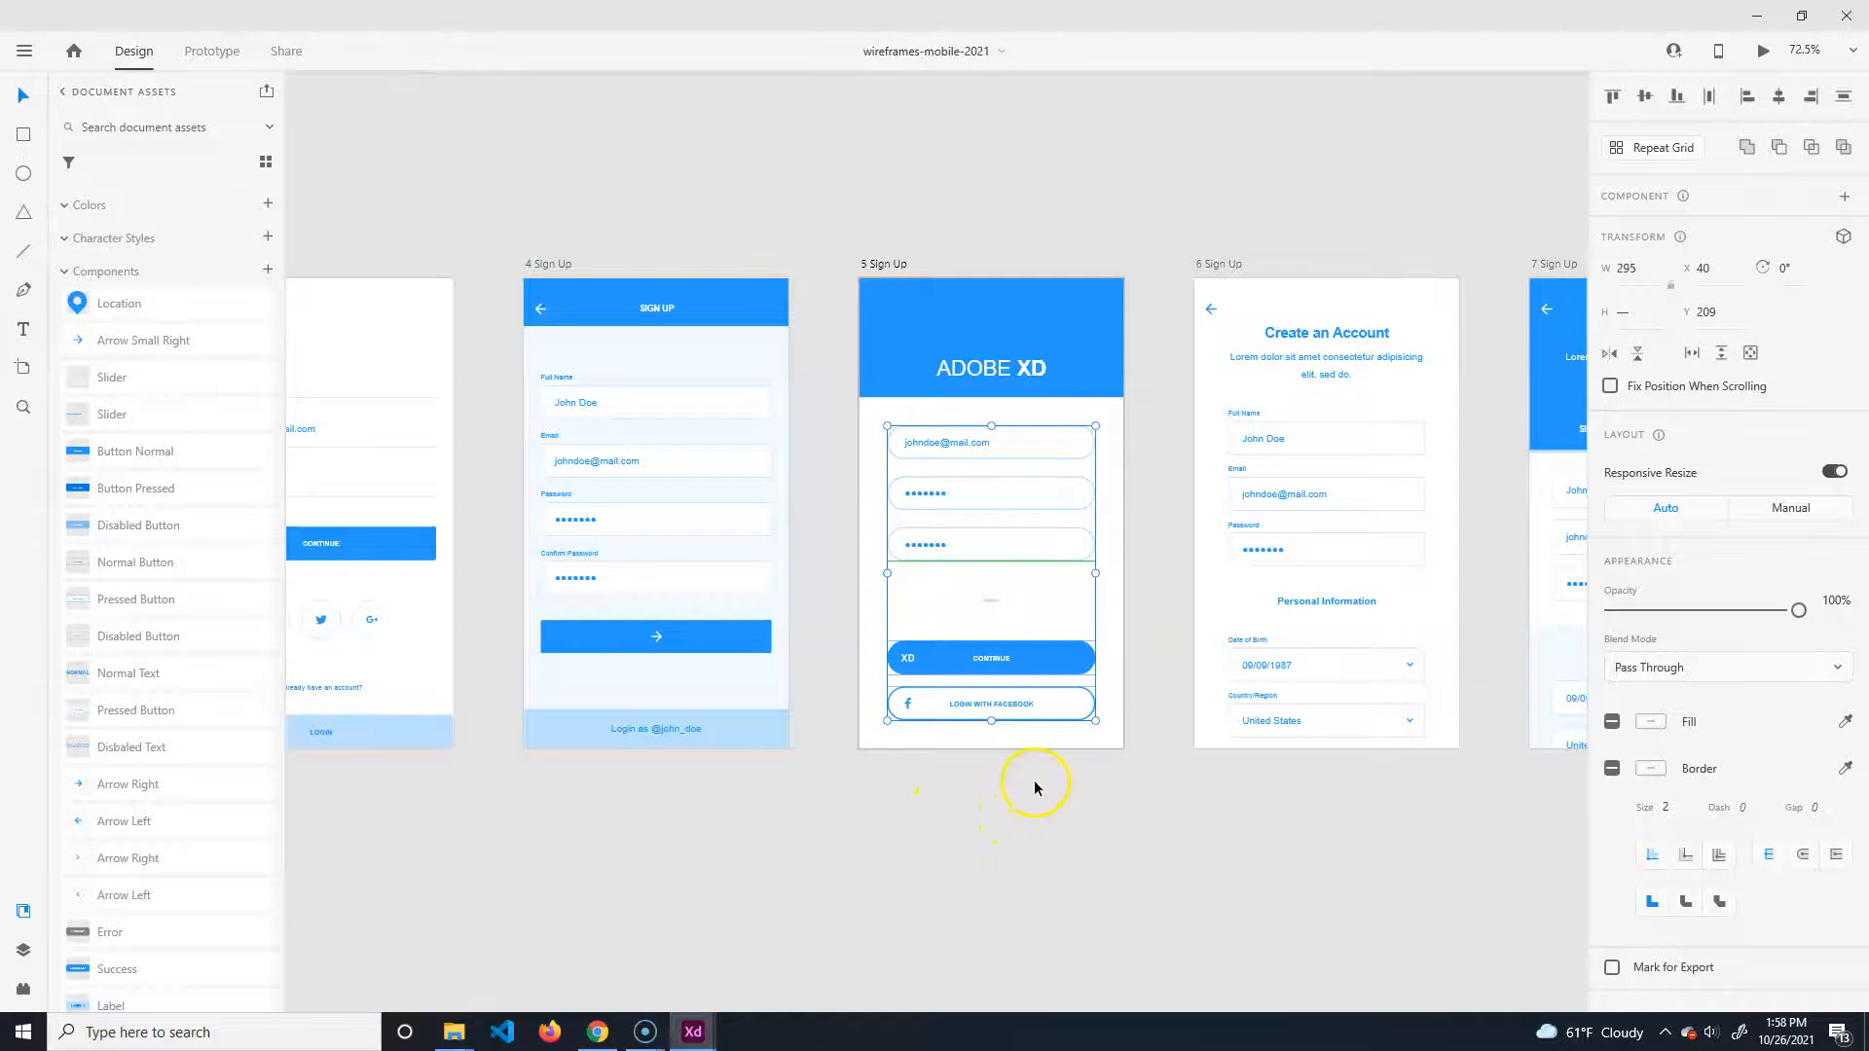
scroll(1044, 782, "down", 8)
left_click_drag(1234, 886, 1188, 584)
left_click_drag(1160, 747, 1116, 626)
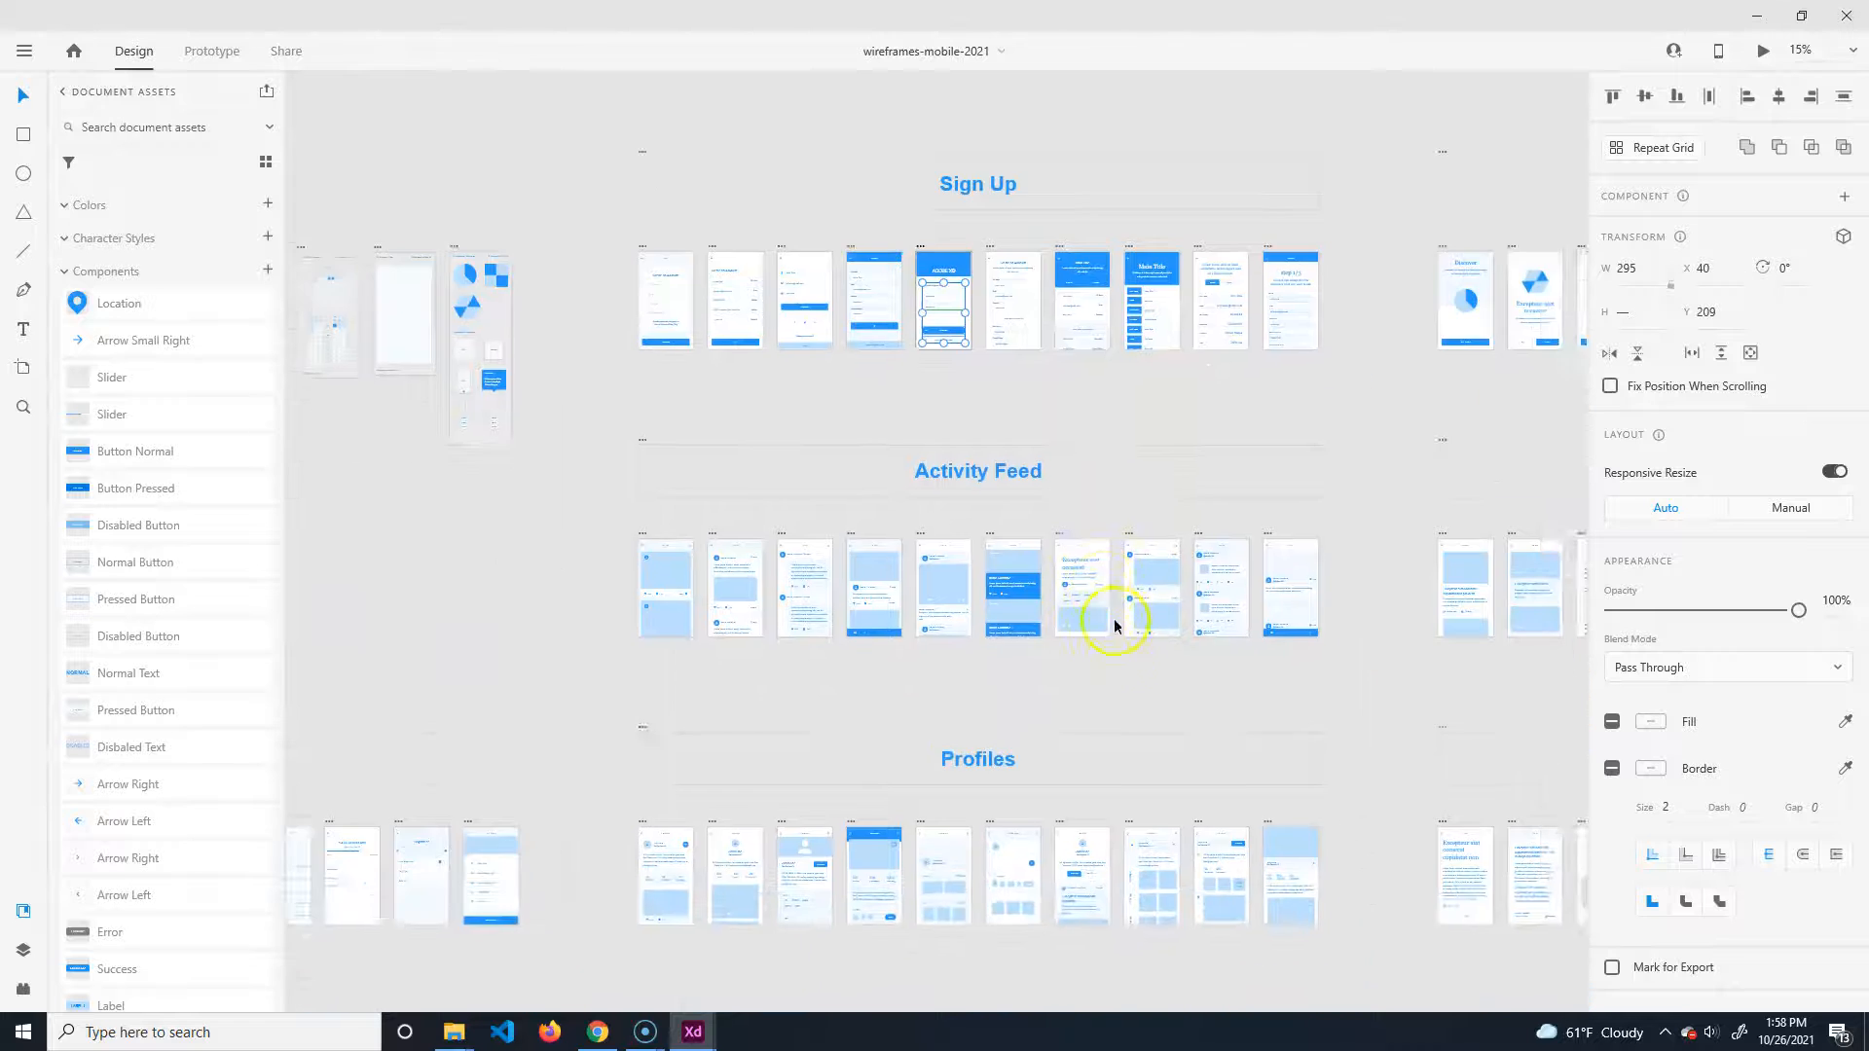
scroll(949, 657, "up", 7)
mouse_move(675, 630)
left_mouse_down()
mouse_move(1122, 646)
mouse_move(662, 635)
left_mouse_up()
left_click_drag(1035, 639, 688, 618)
scroll(951, 668, "down", 8)
left_click_drag(1404, 742, 884, 711)
scroll(1103, 671, "up", 5)
left_click_drag(806, 651, 1095, 659)
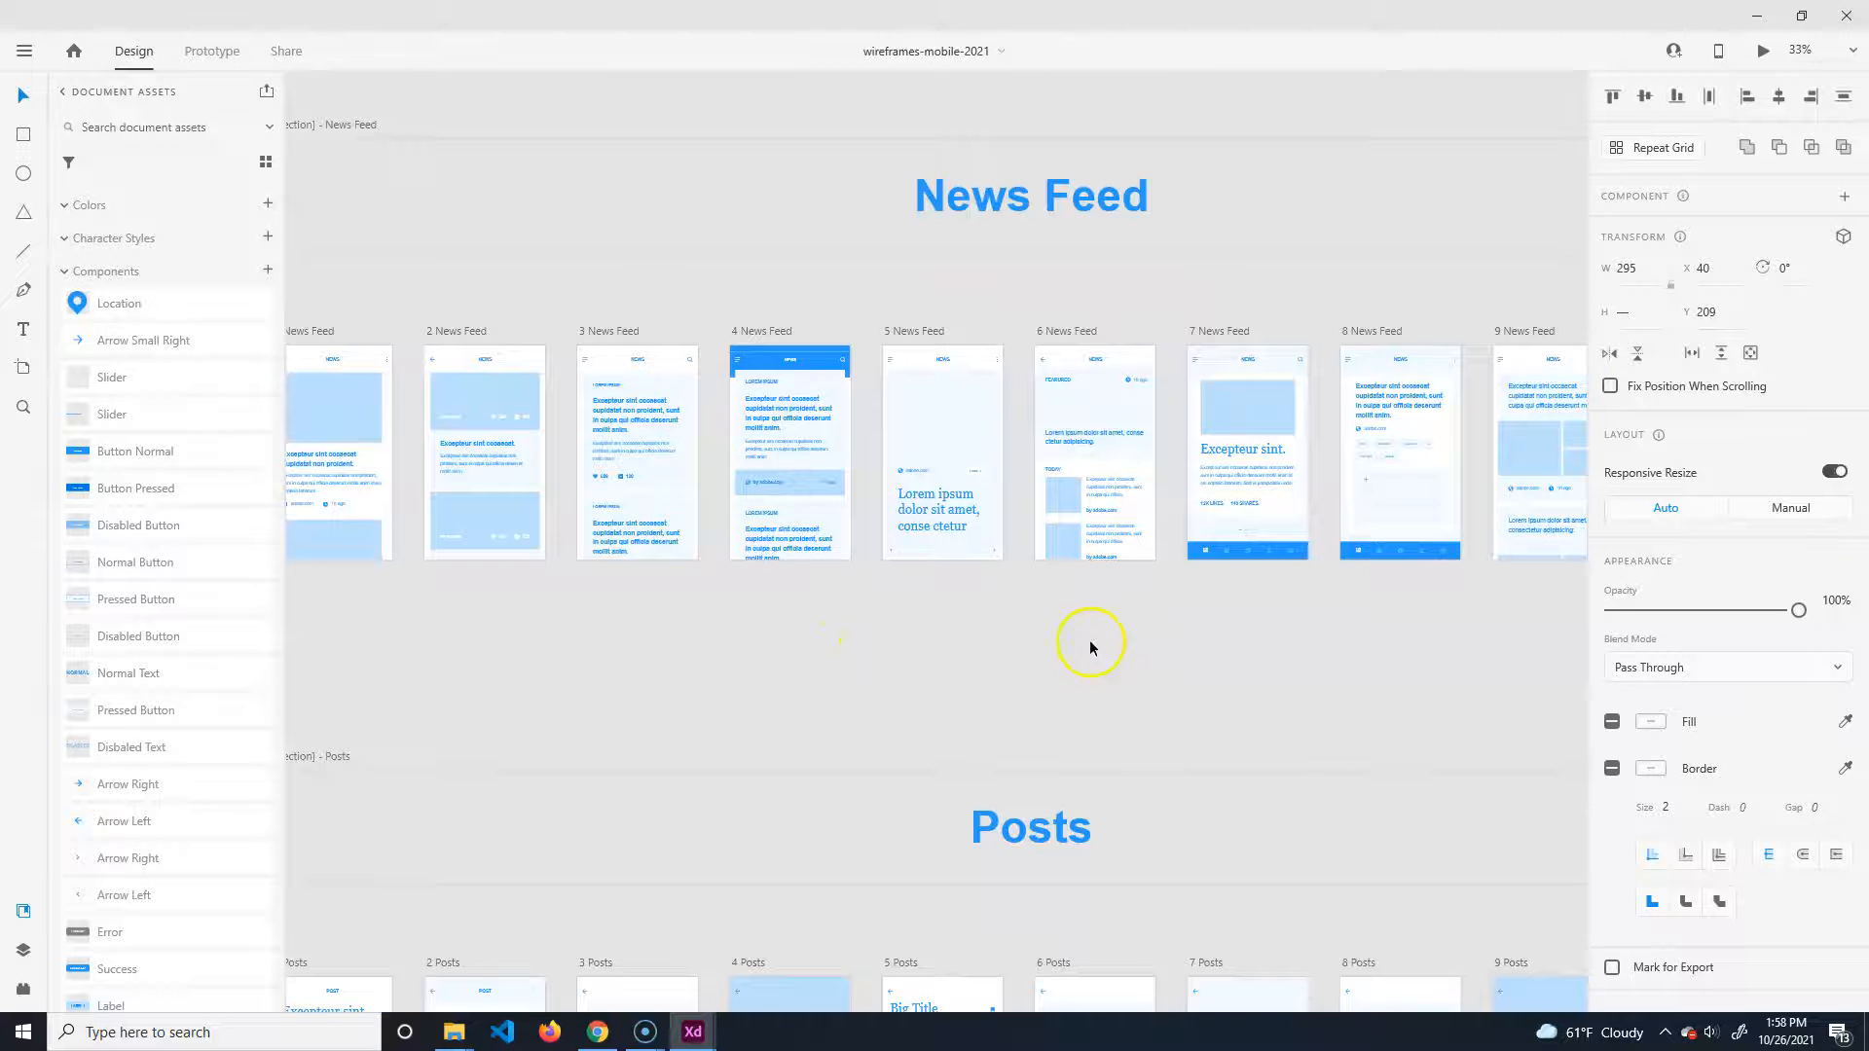
left_click_drag(528, 636, 647, 659)
left_click_drag(1035, 666, 958, 662)
left_click_drag(1163, 644, 1715, 657)
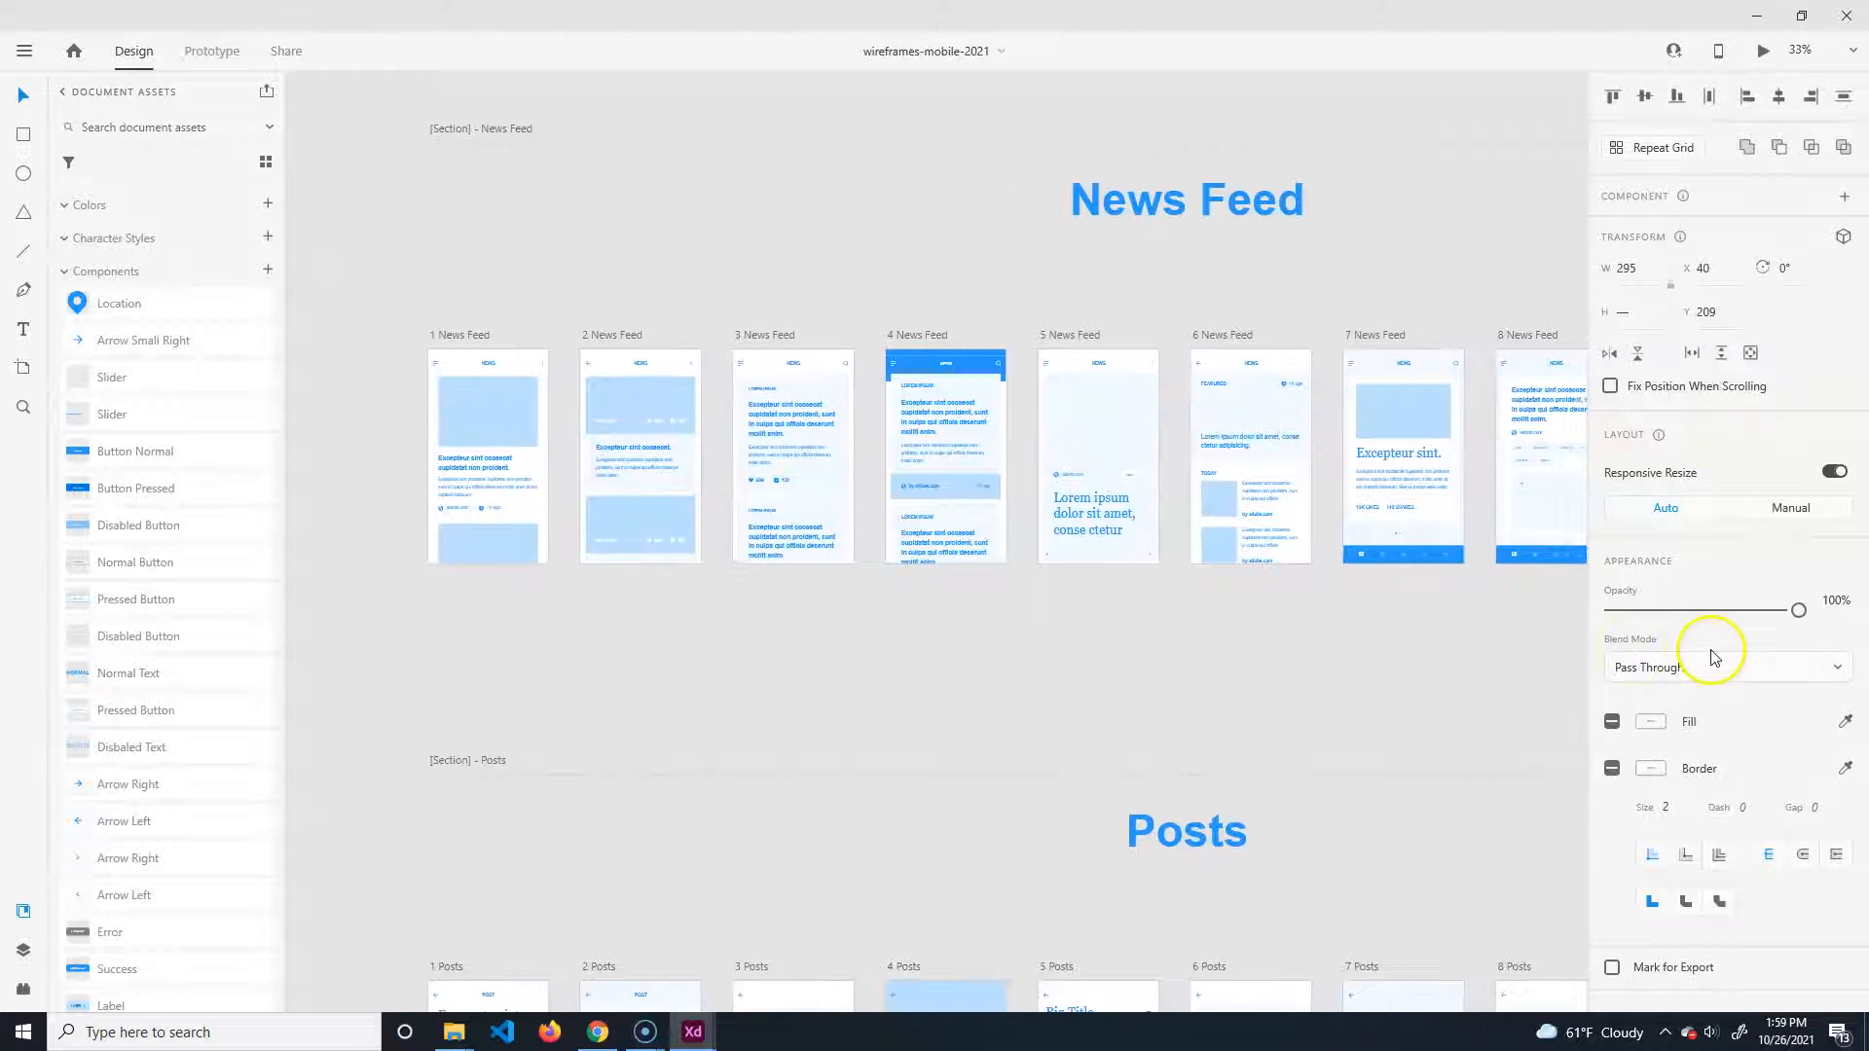
Copy the post repeat grid from the 3 News Feed artboard into iPhone 12 Pro Max – 4 and place it beneath the TeachMeCone header.
left_click(804, 432)
scroll(855, 561, "up", 5)
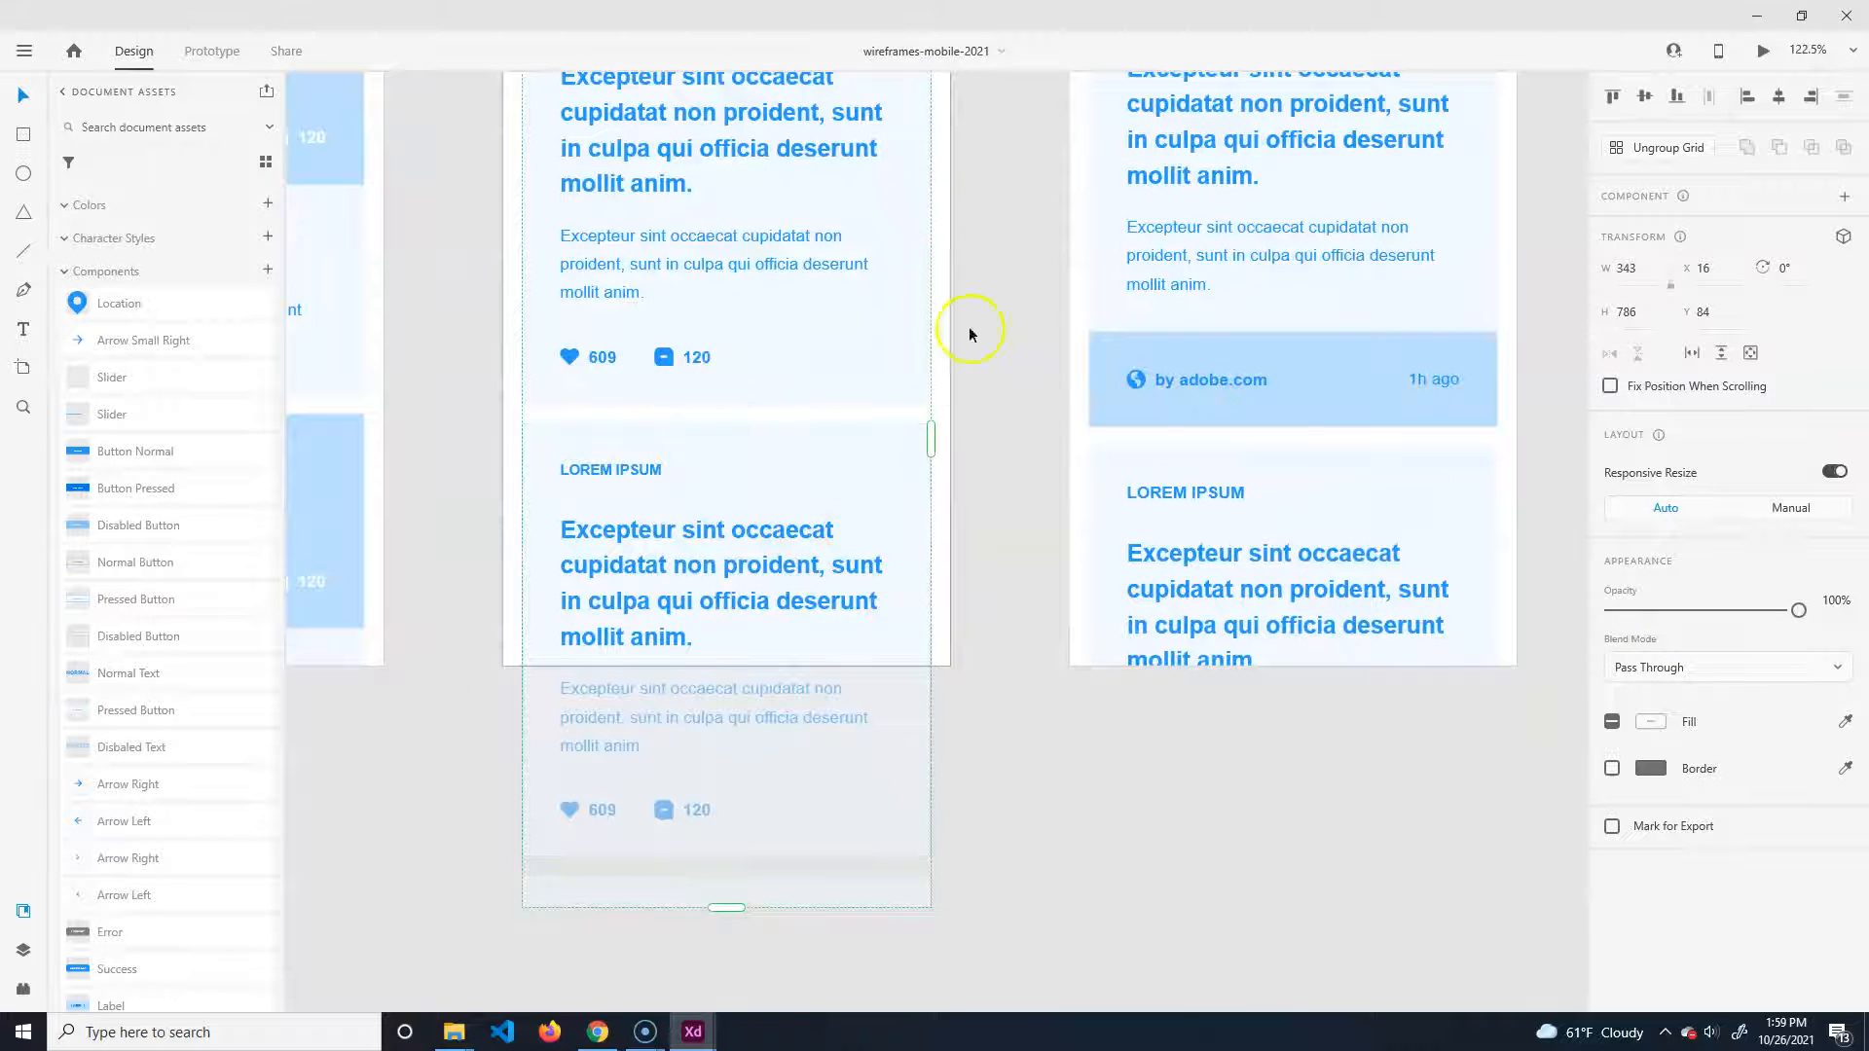
left_click(693, 1032)
left_click(588, 932)
left_click(1018, 479)
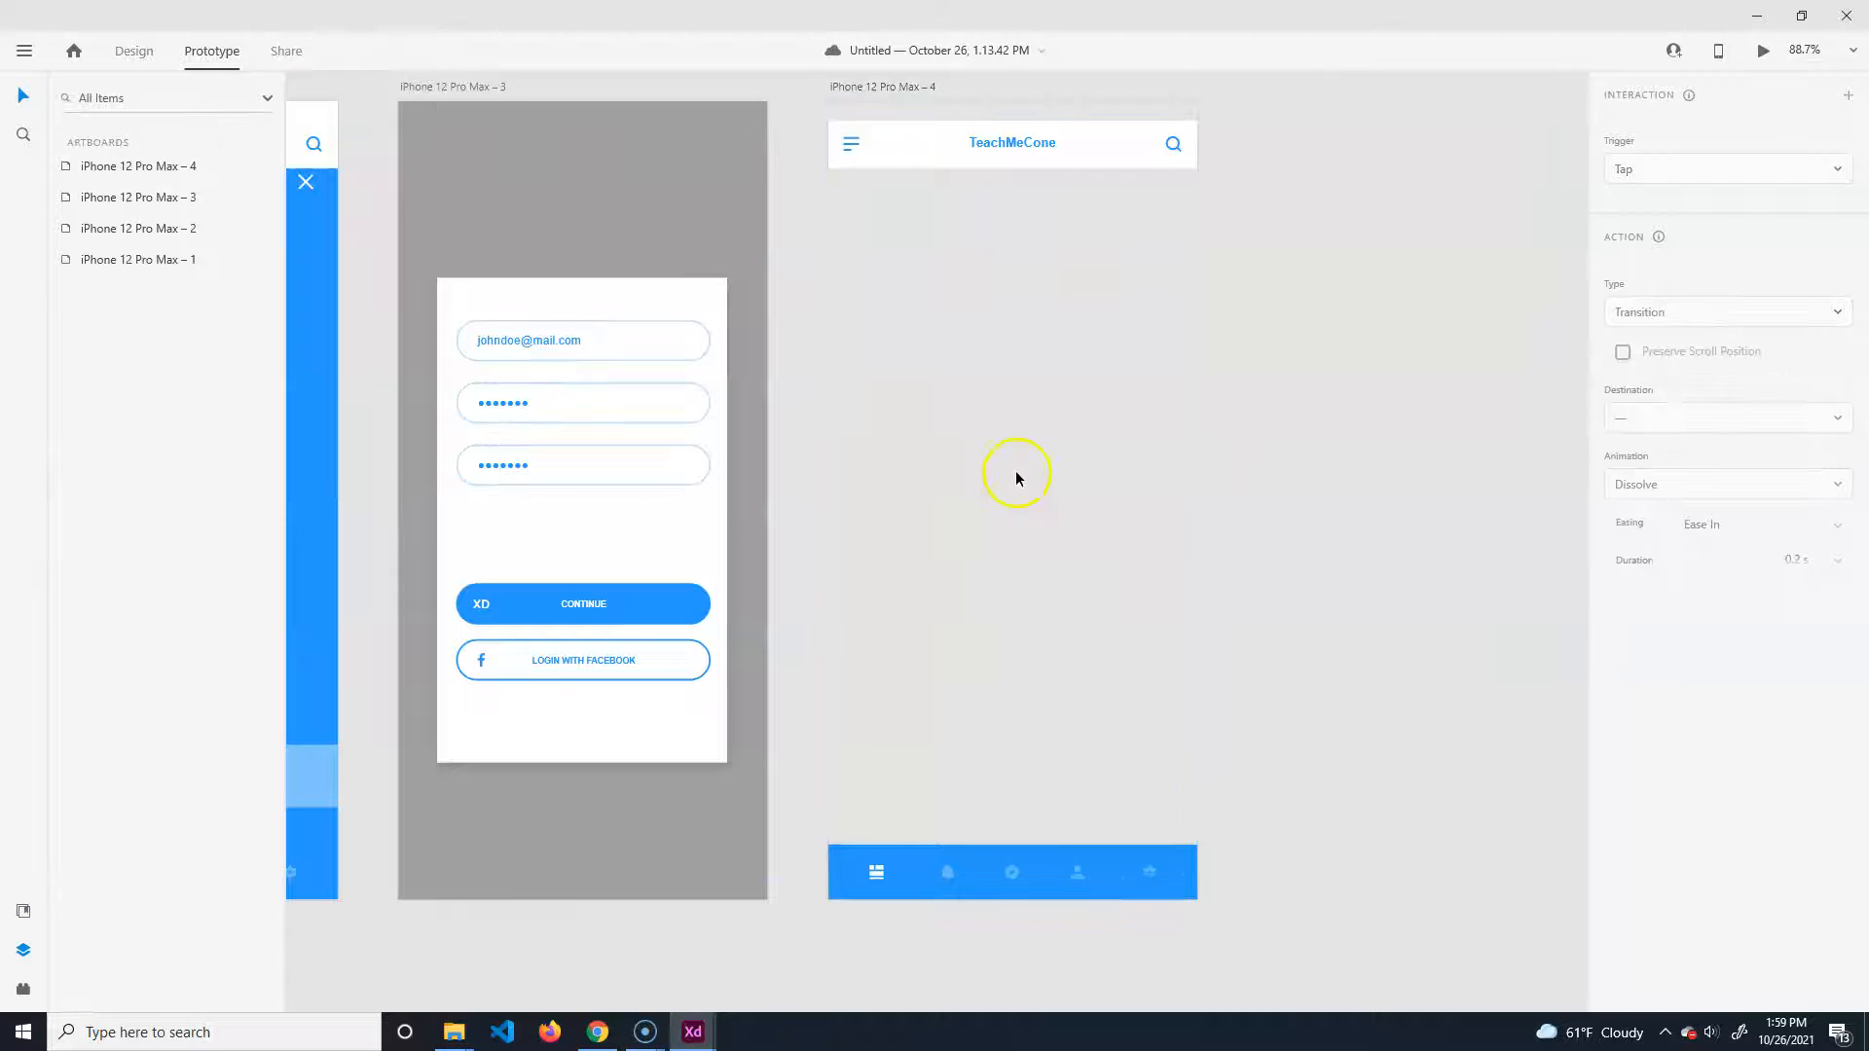
key("ctrl+v")
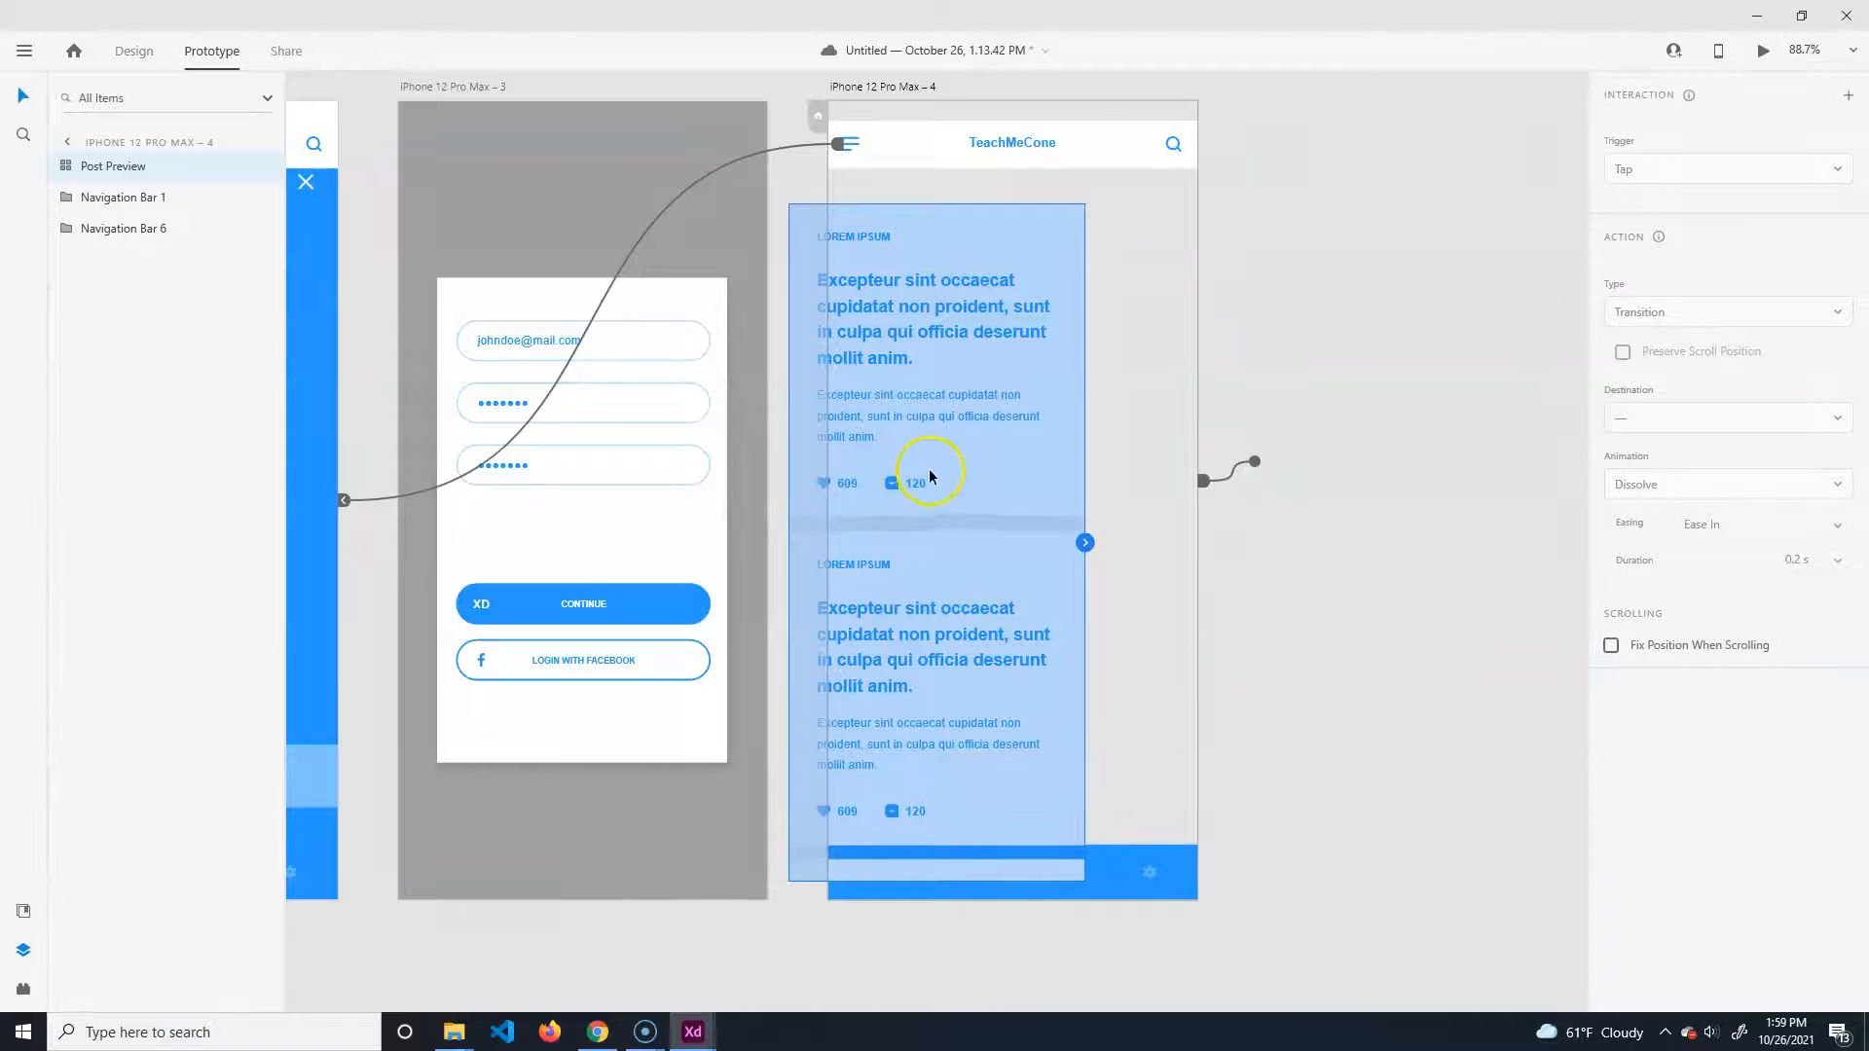
left_click_drag(954, 397, 1028, 385)
left_click(1417, 815)
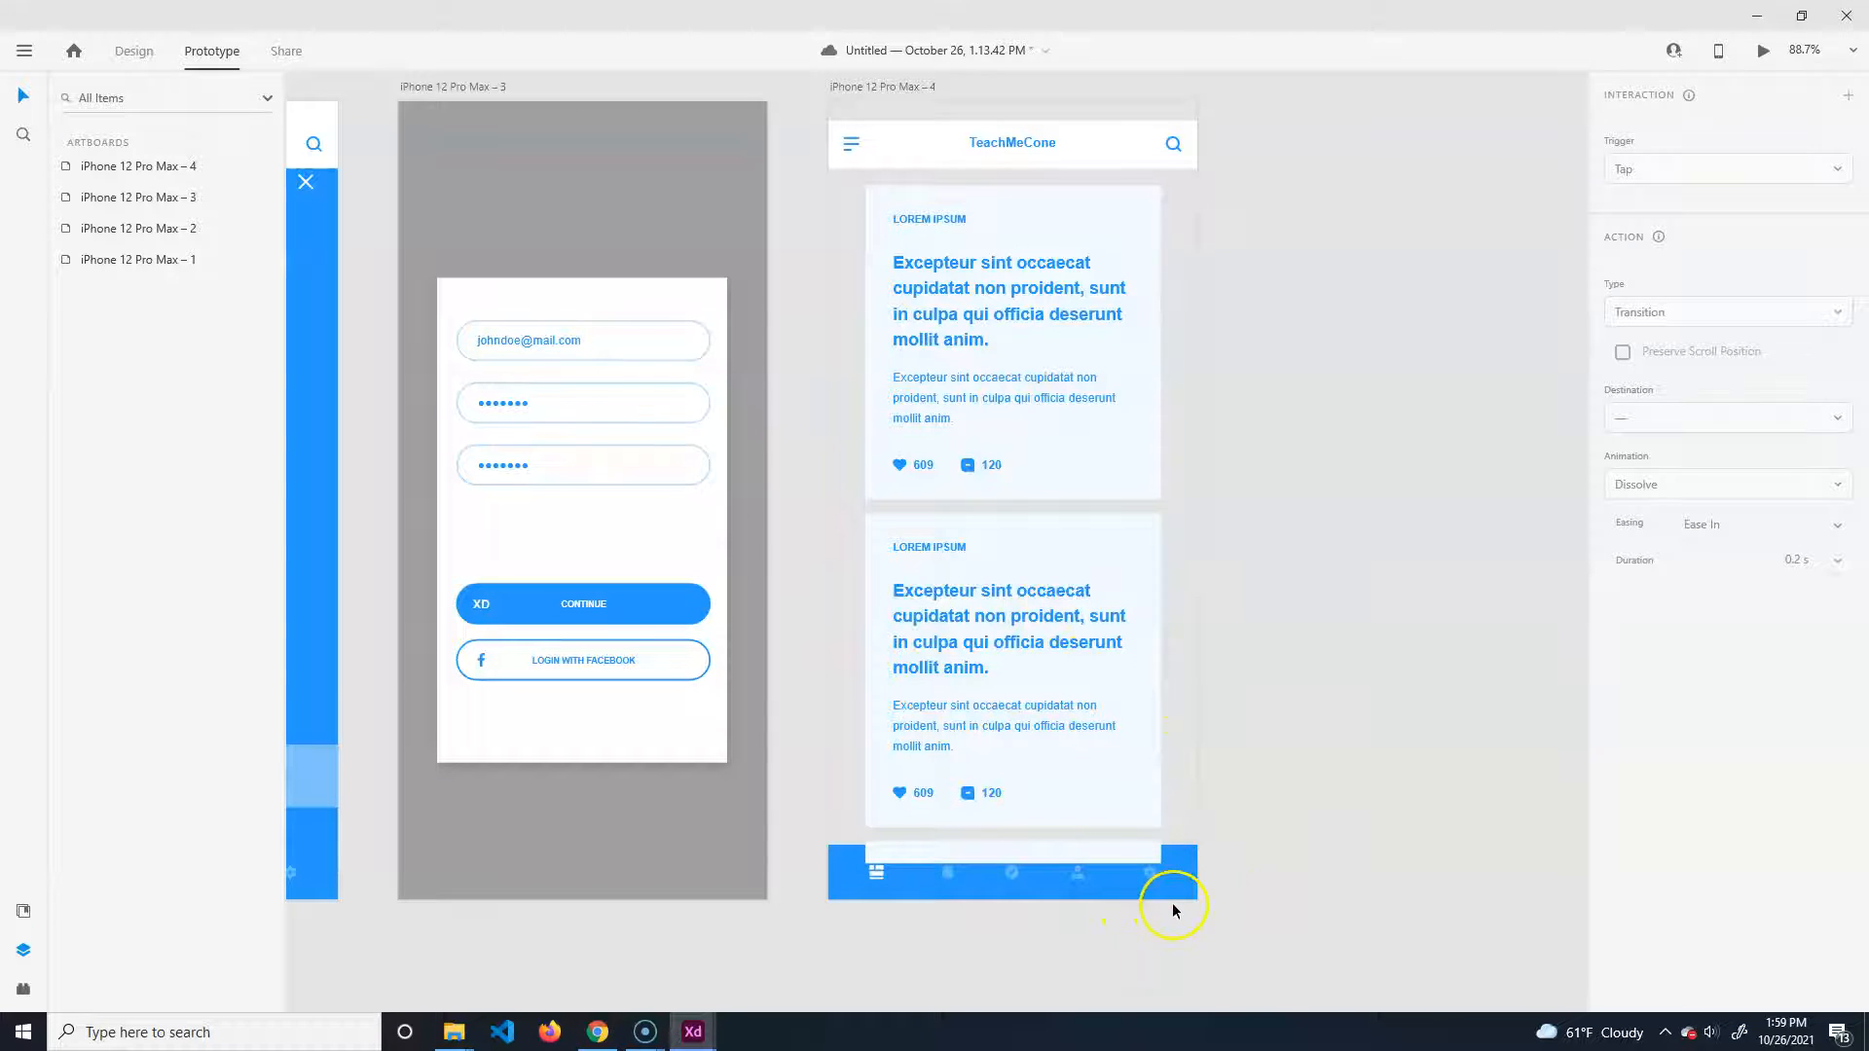
Preview the prototype, shrink the preview window, and close it.
key("ctrl+Return")
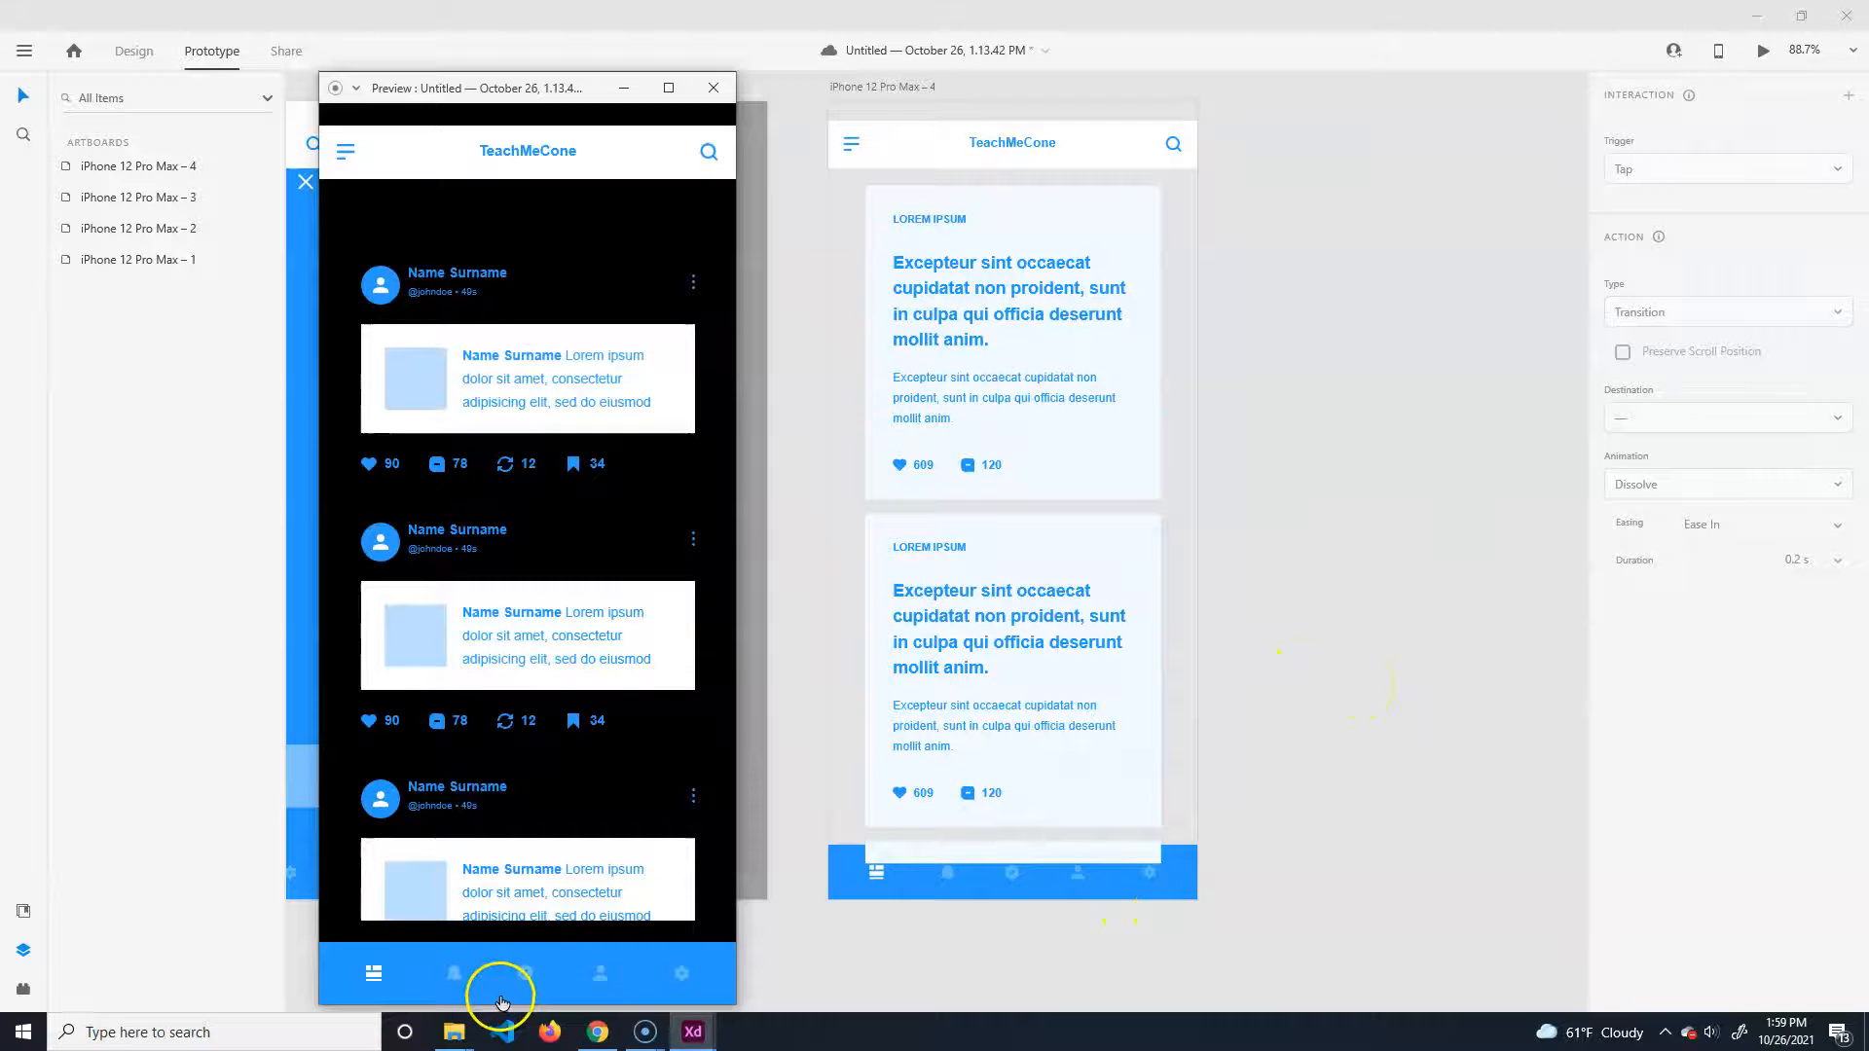
left_click_drag(499, 1006, 530, 791)
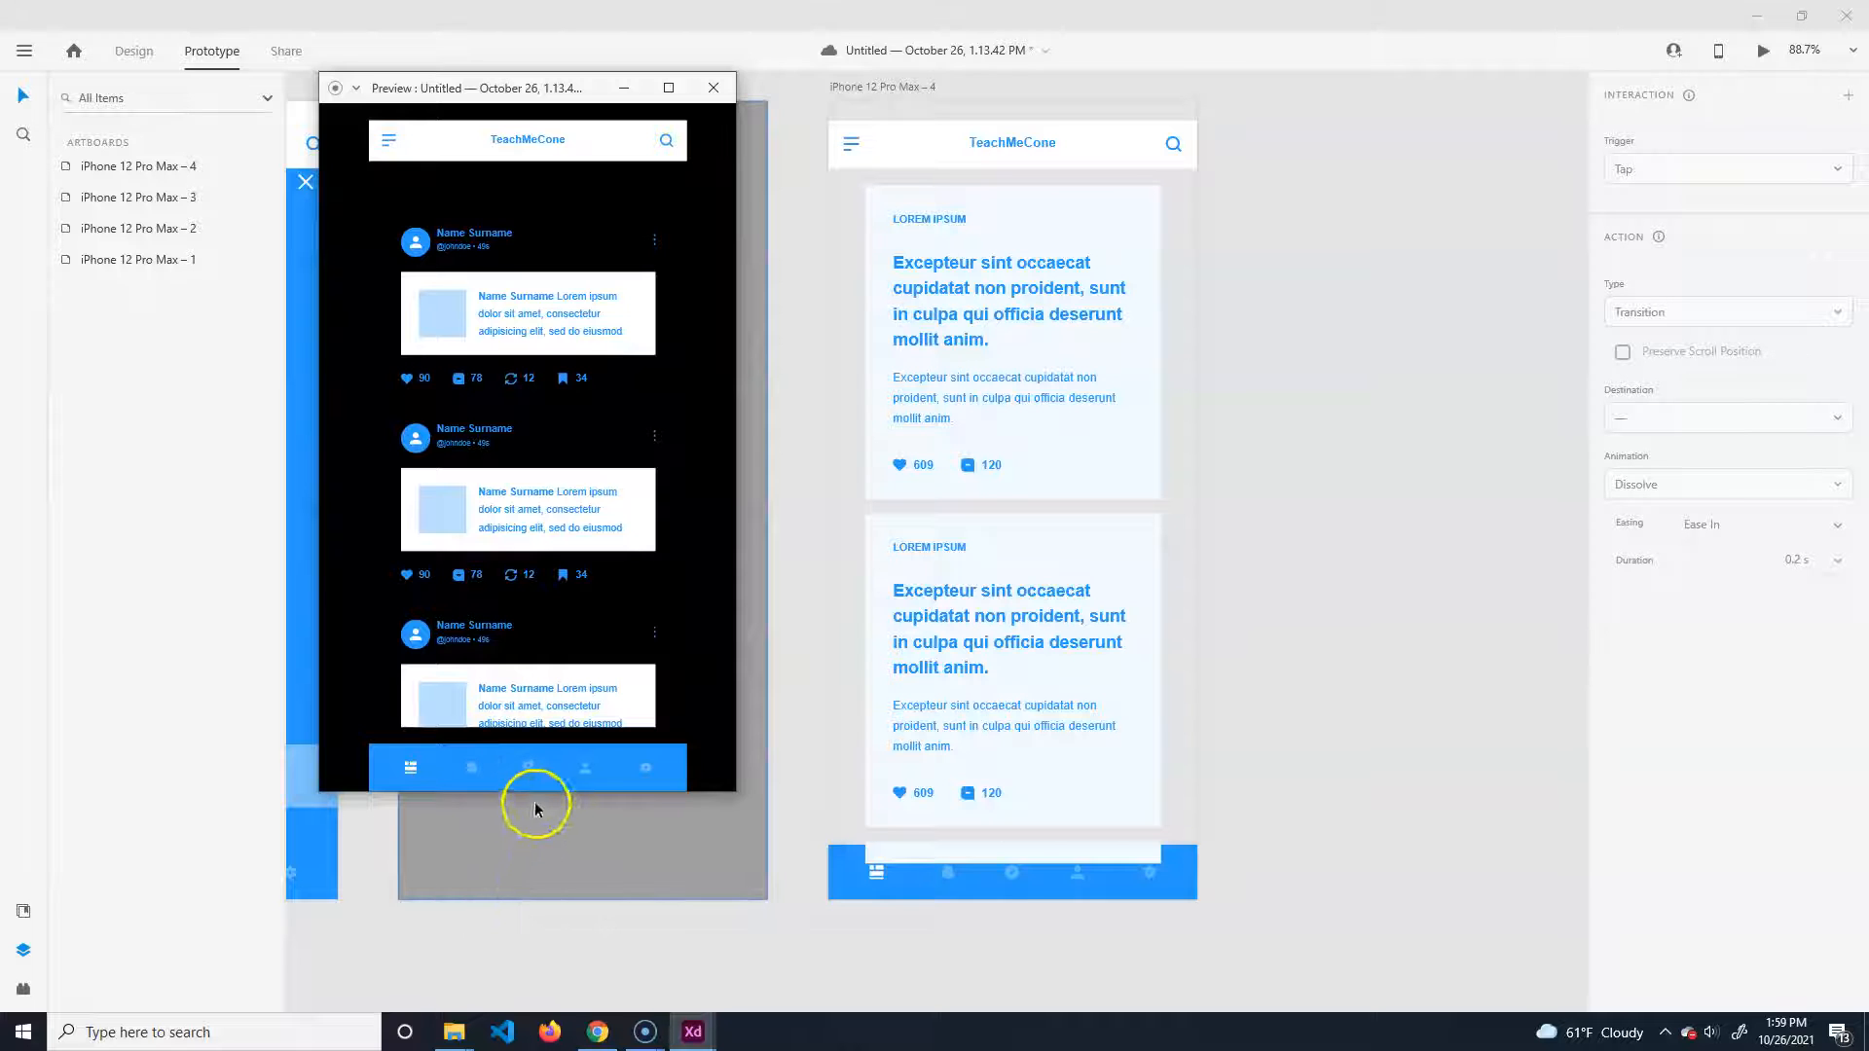
left_click(714, 88)
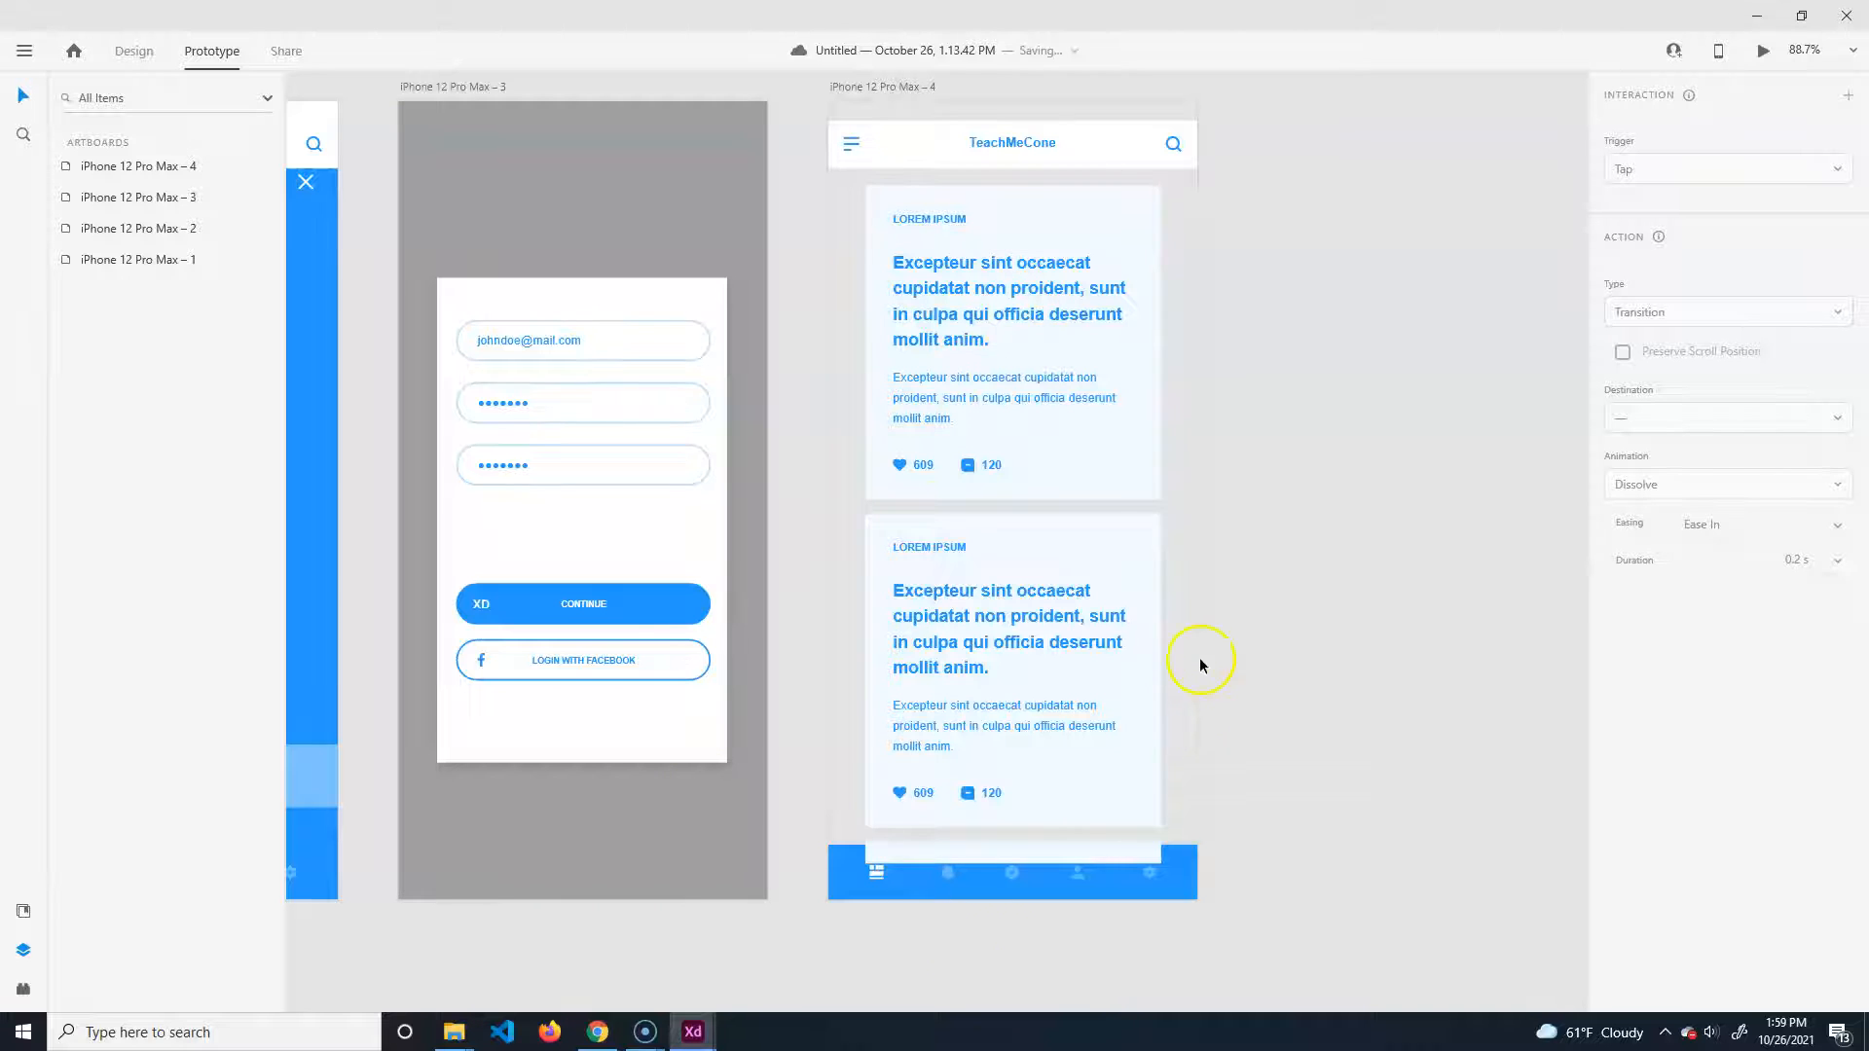
left_click(861, 87)
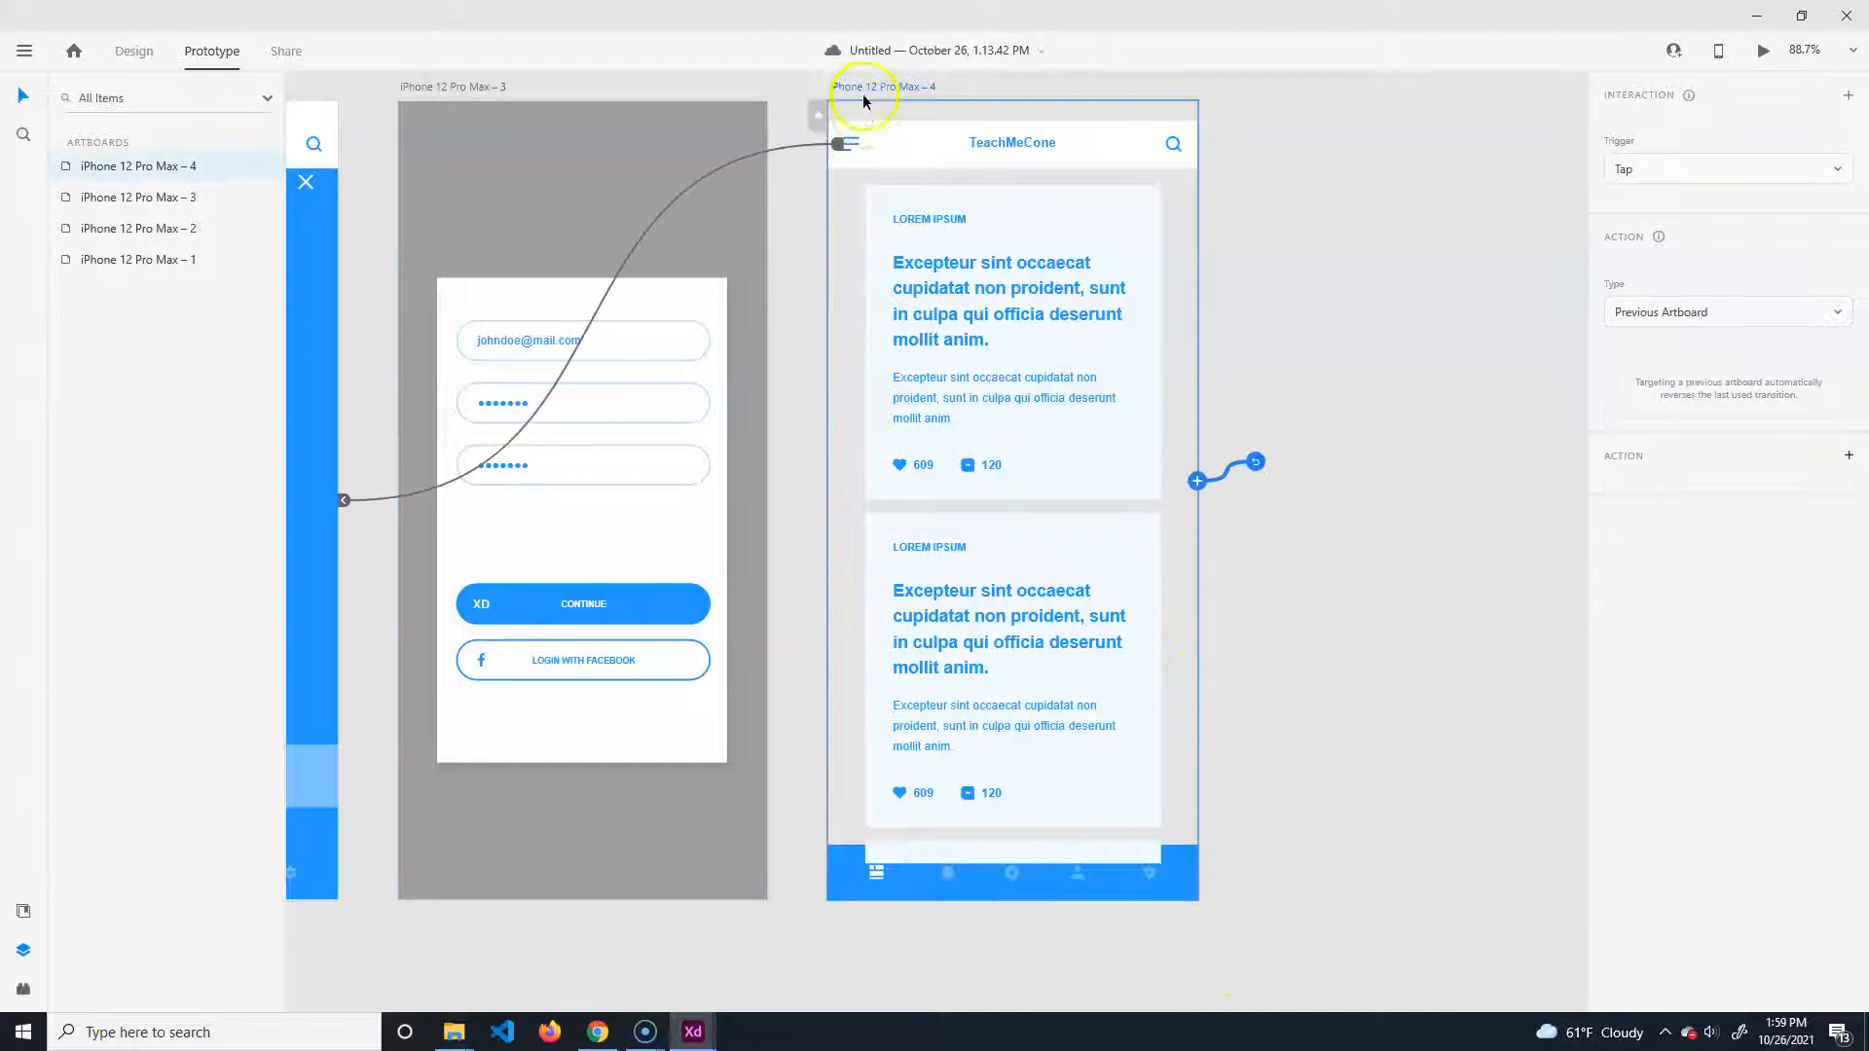
left_click(849, 898)
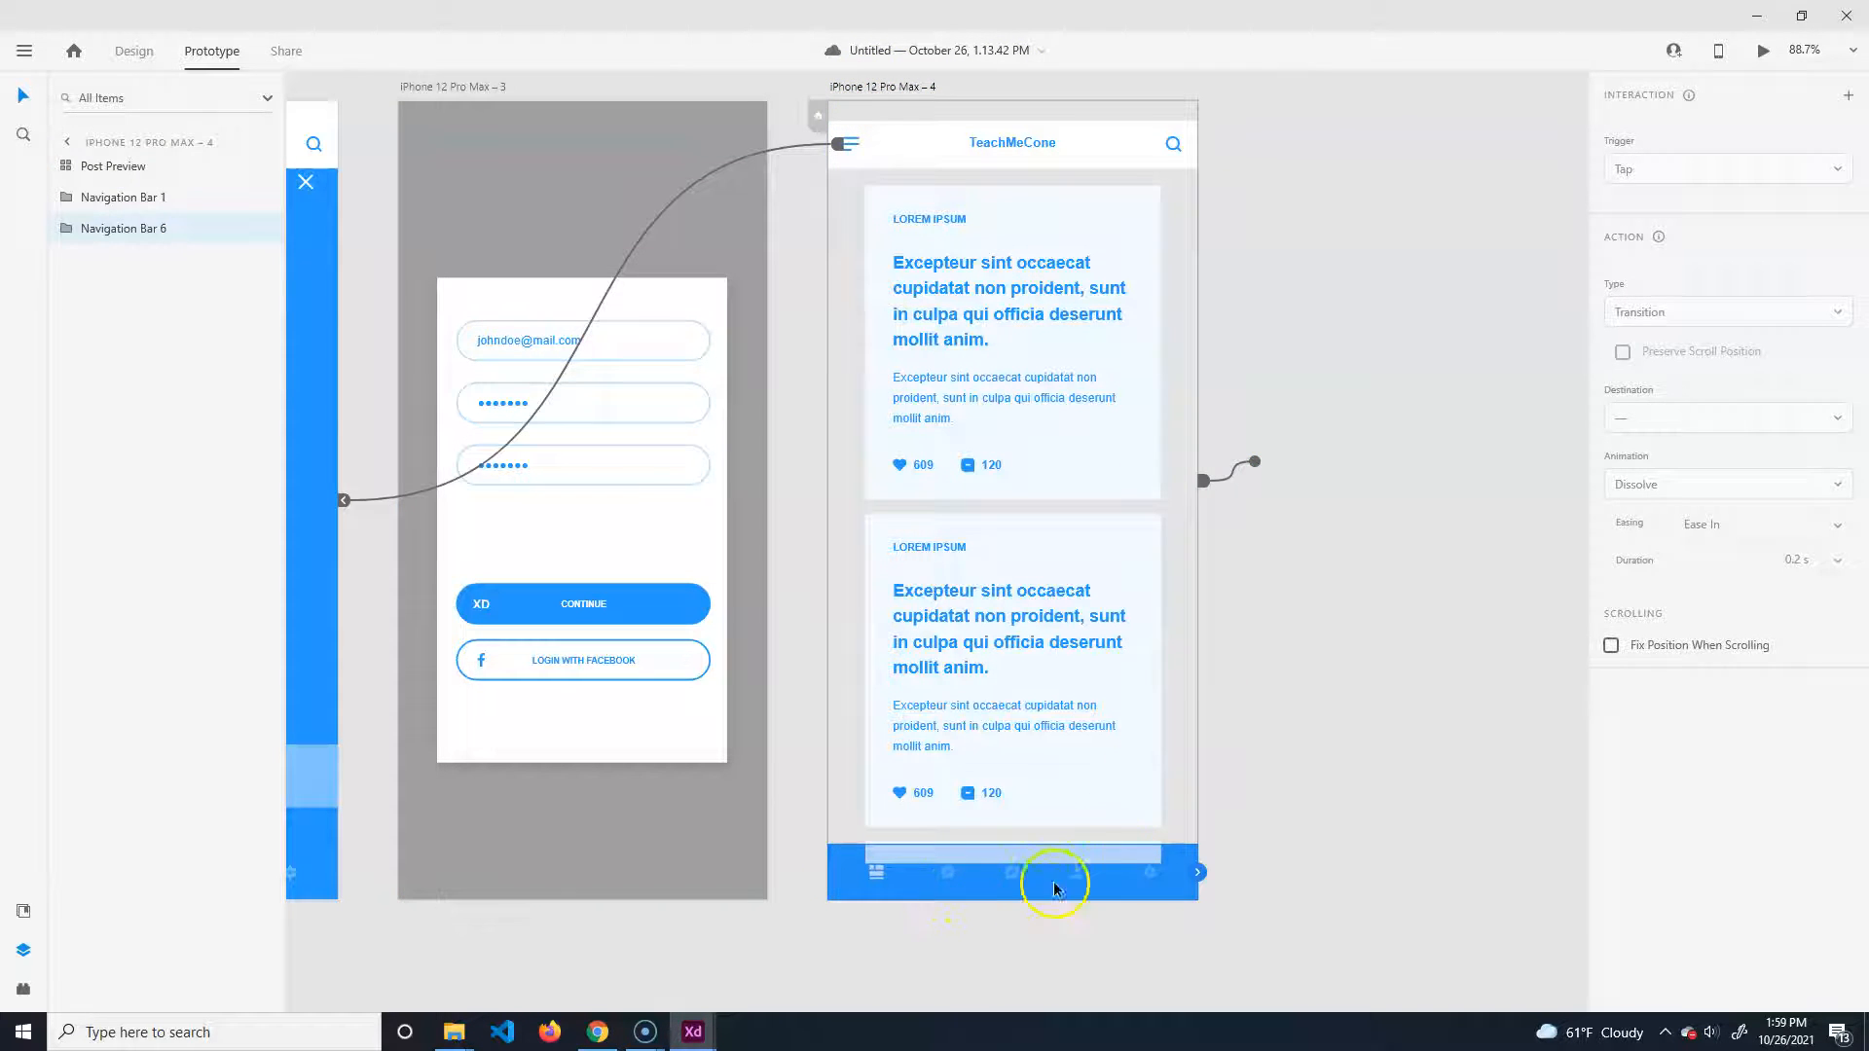
key("Escape")
left_click(861, 89)
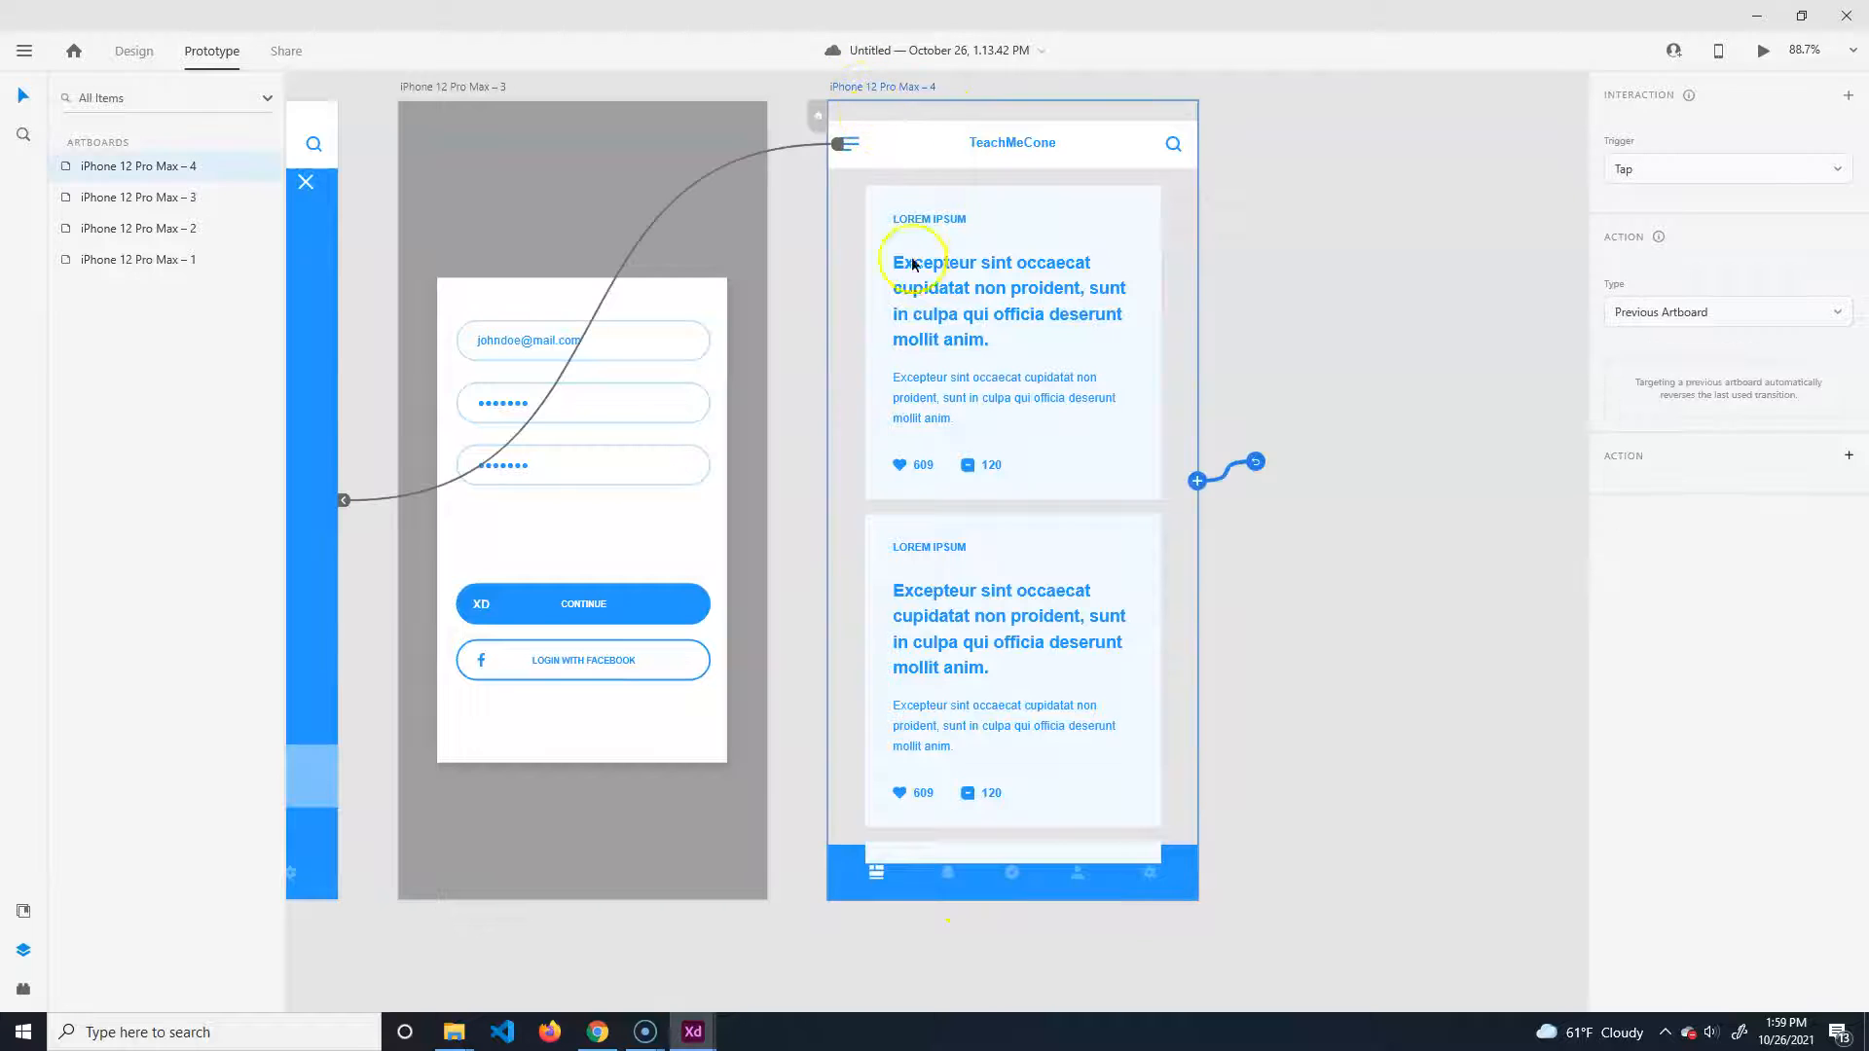
left_click(1184, 866)
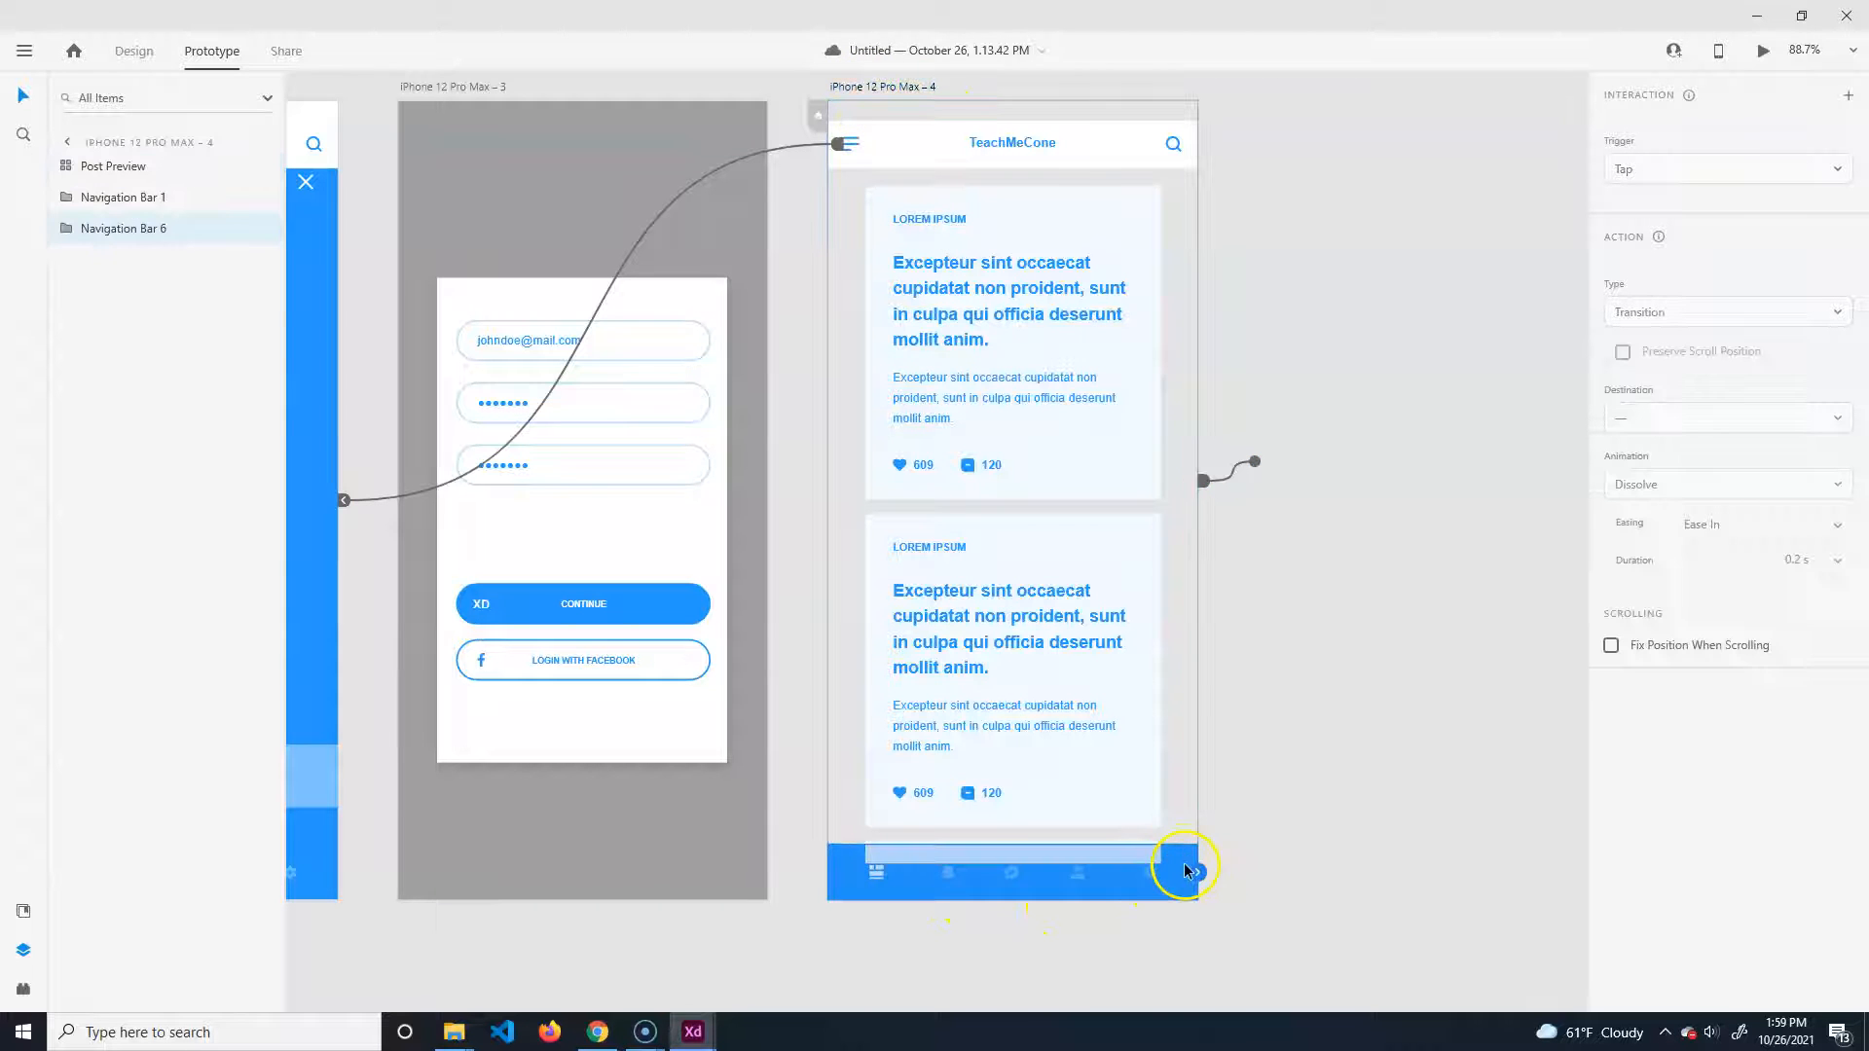
mouse_move(1180, 857)
left_mouse_down()
mouse_move(1489, 738)
mouse_move(1226, 784)
mouse_move(1181, 808)
mouse_move(1180, 857)
left_mouse_up()
In Design mode, extend the iPhone 12 Pro Max – 4 artboard downward to a height of 2121.
left_click(134, 50)
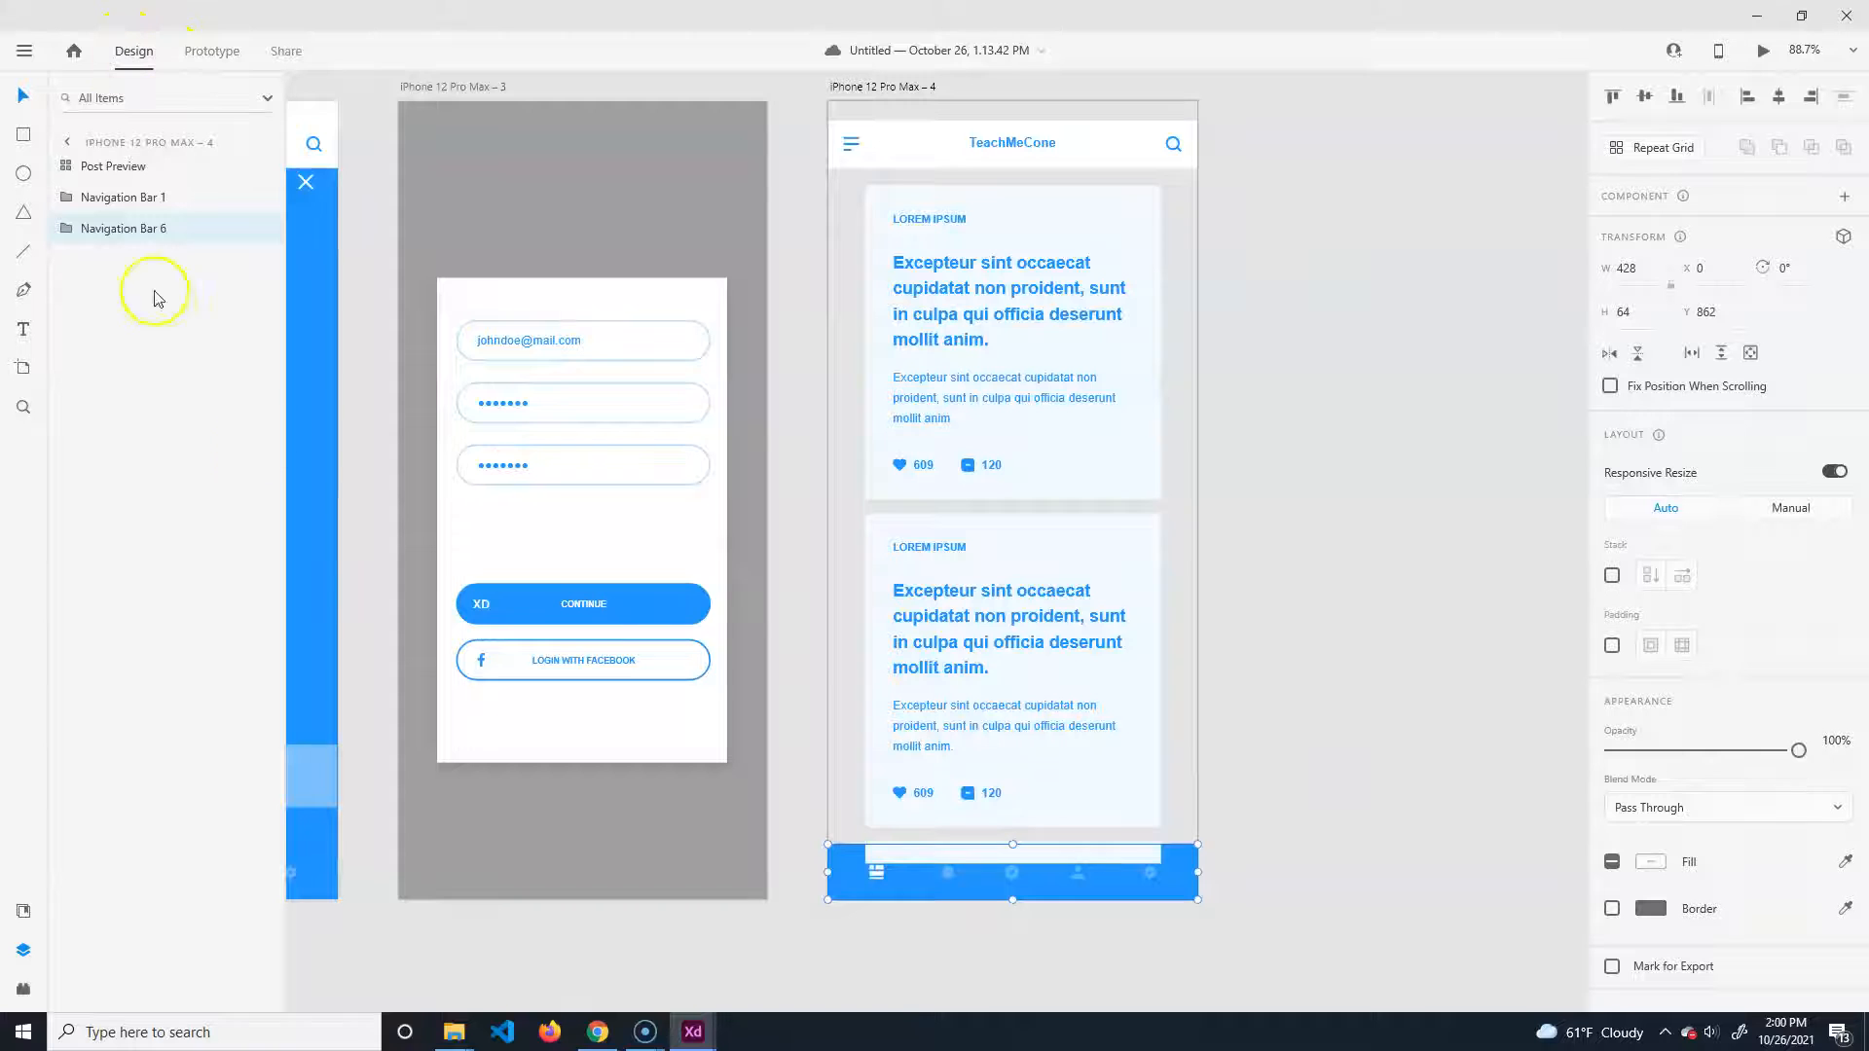
left_click(861, 87)
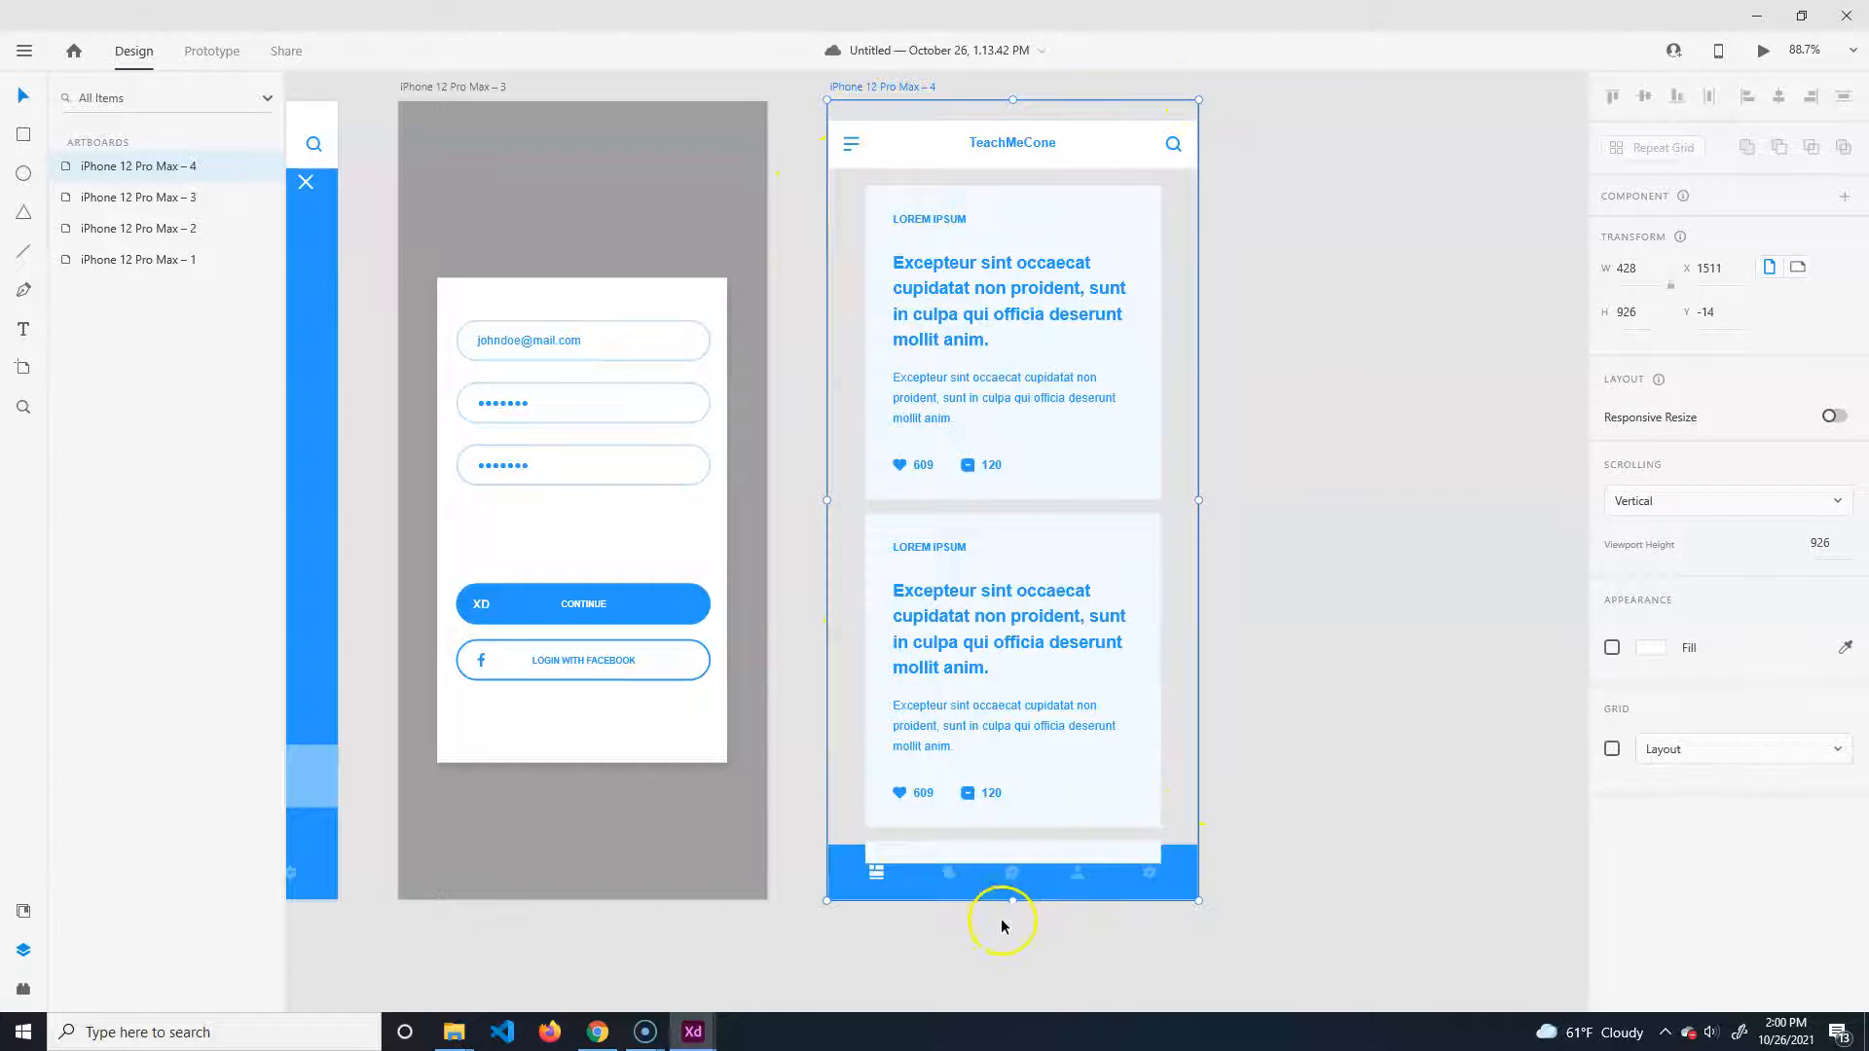
scroll(1266, 633, "down", 5)
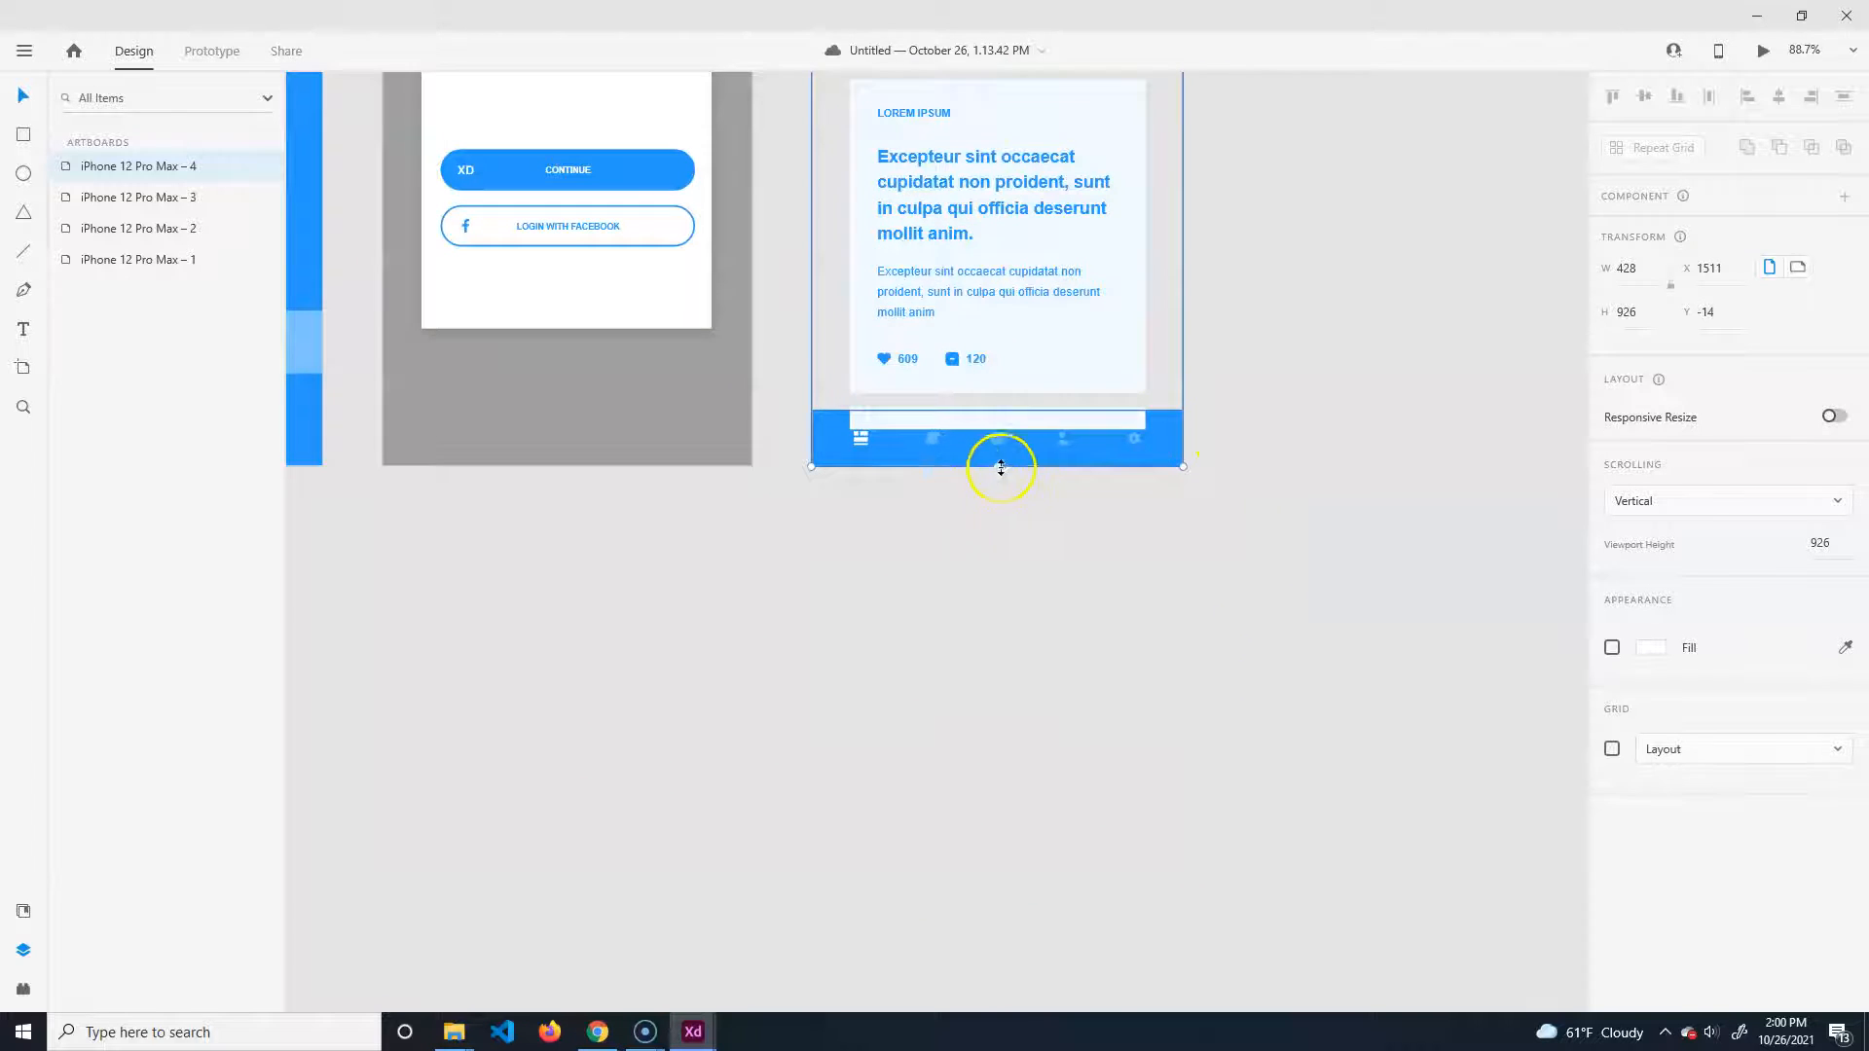
left_click_drag(995, 465, 1030, 886)
scroll(1161, 823, "down", 8)
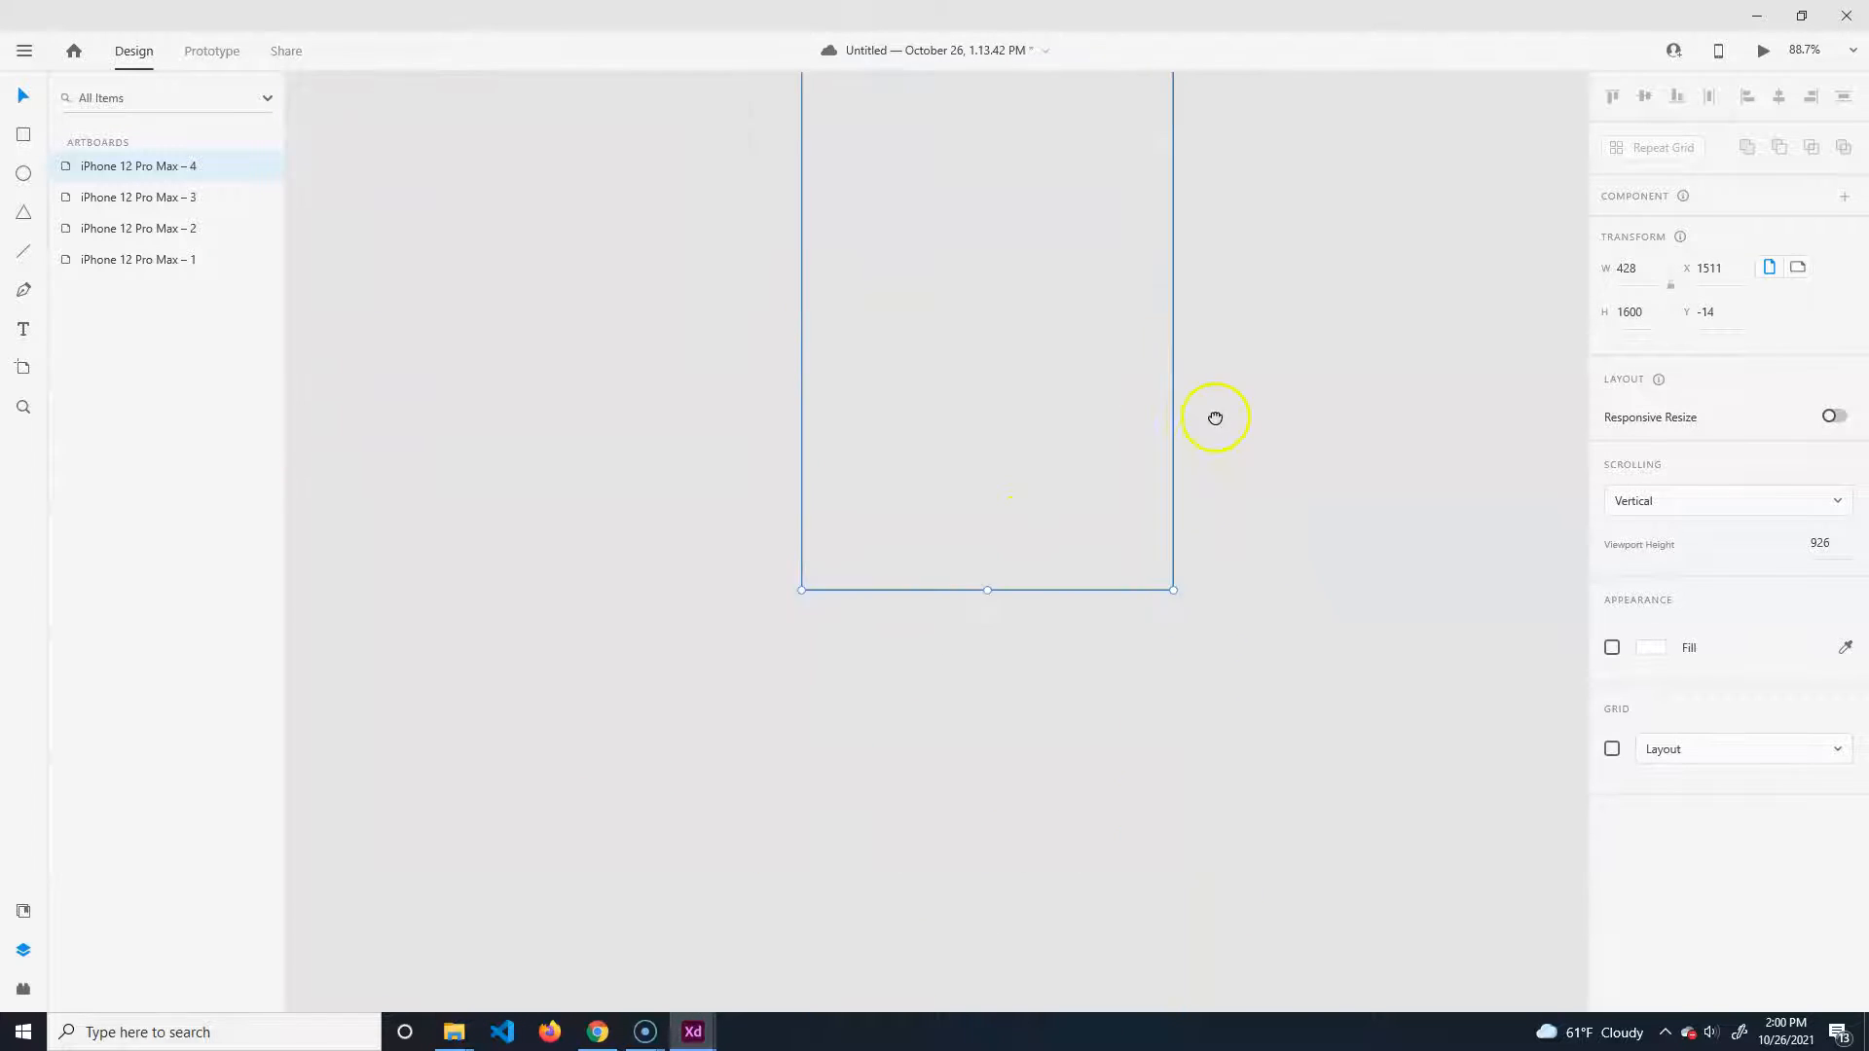
left_click_drag(992, 574, 993, 1018)
scroll(1135, 613, "down", 5)
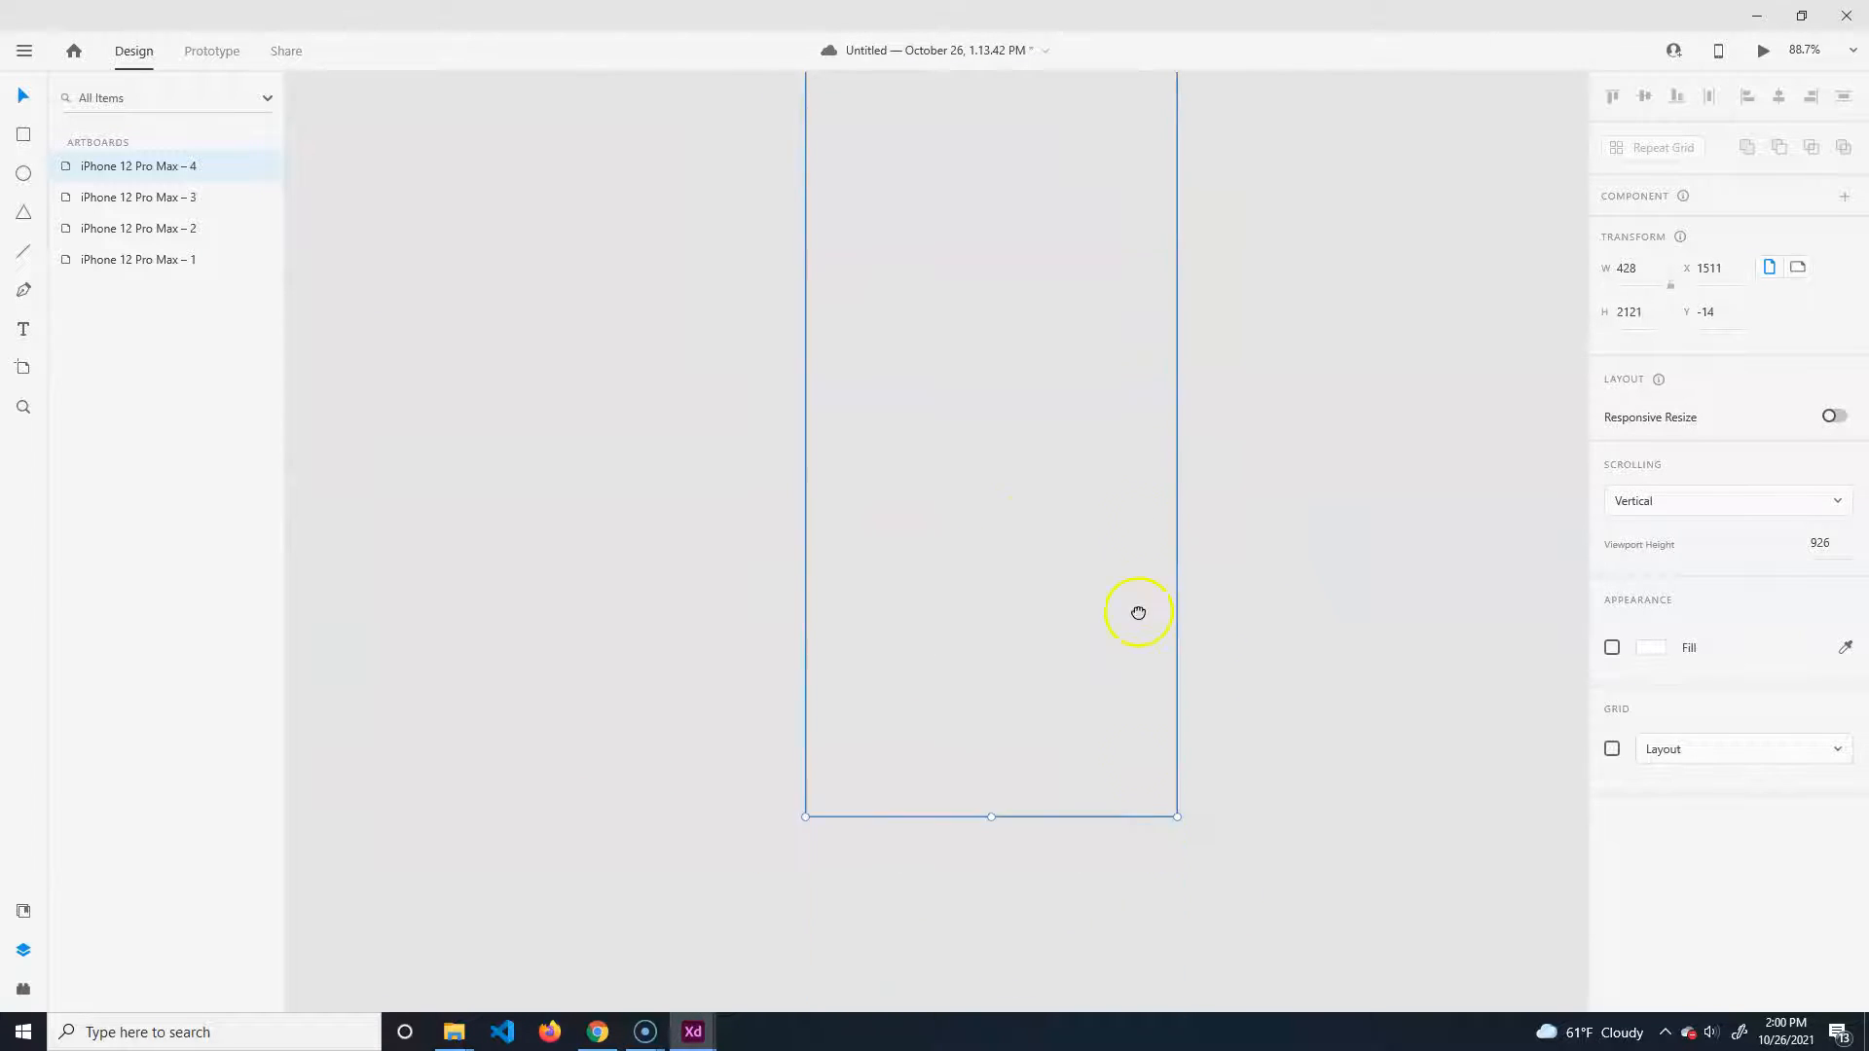
Align the blue Navigation Bar 6 to the bottom edge of the extended iPhone 12 Pro Max – 4 artboard.
scroll(1005, 434, "up", 3)
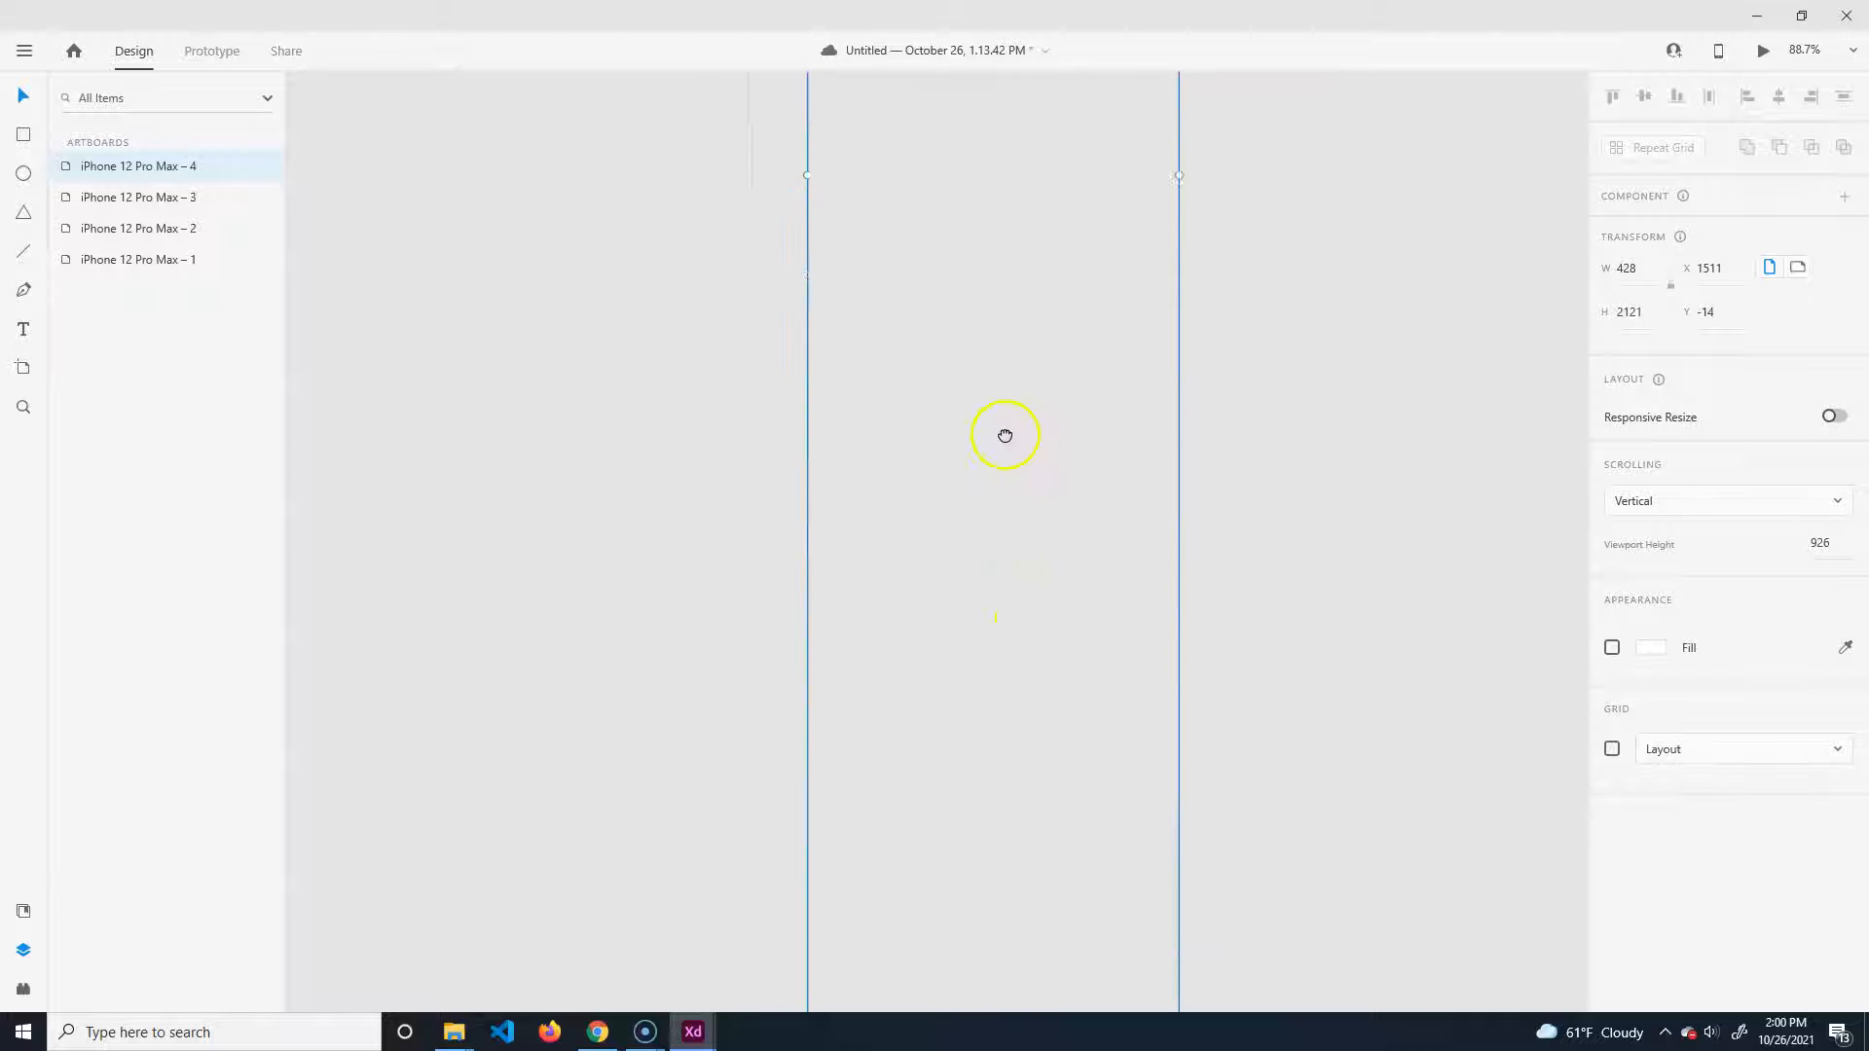
left_click(1180, 678)
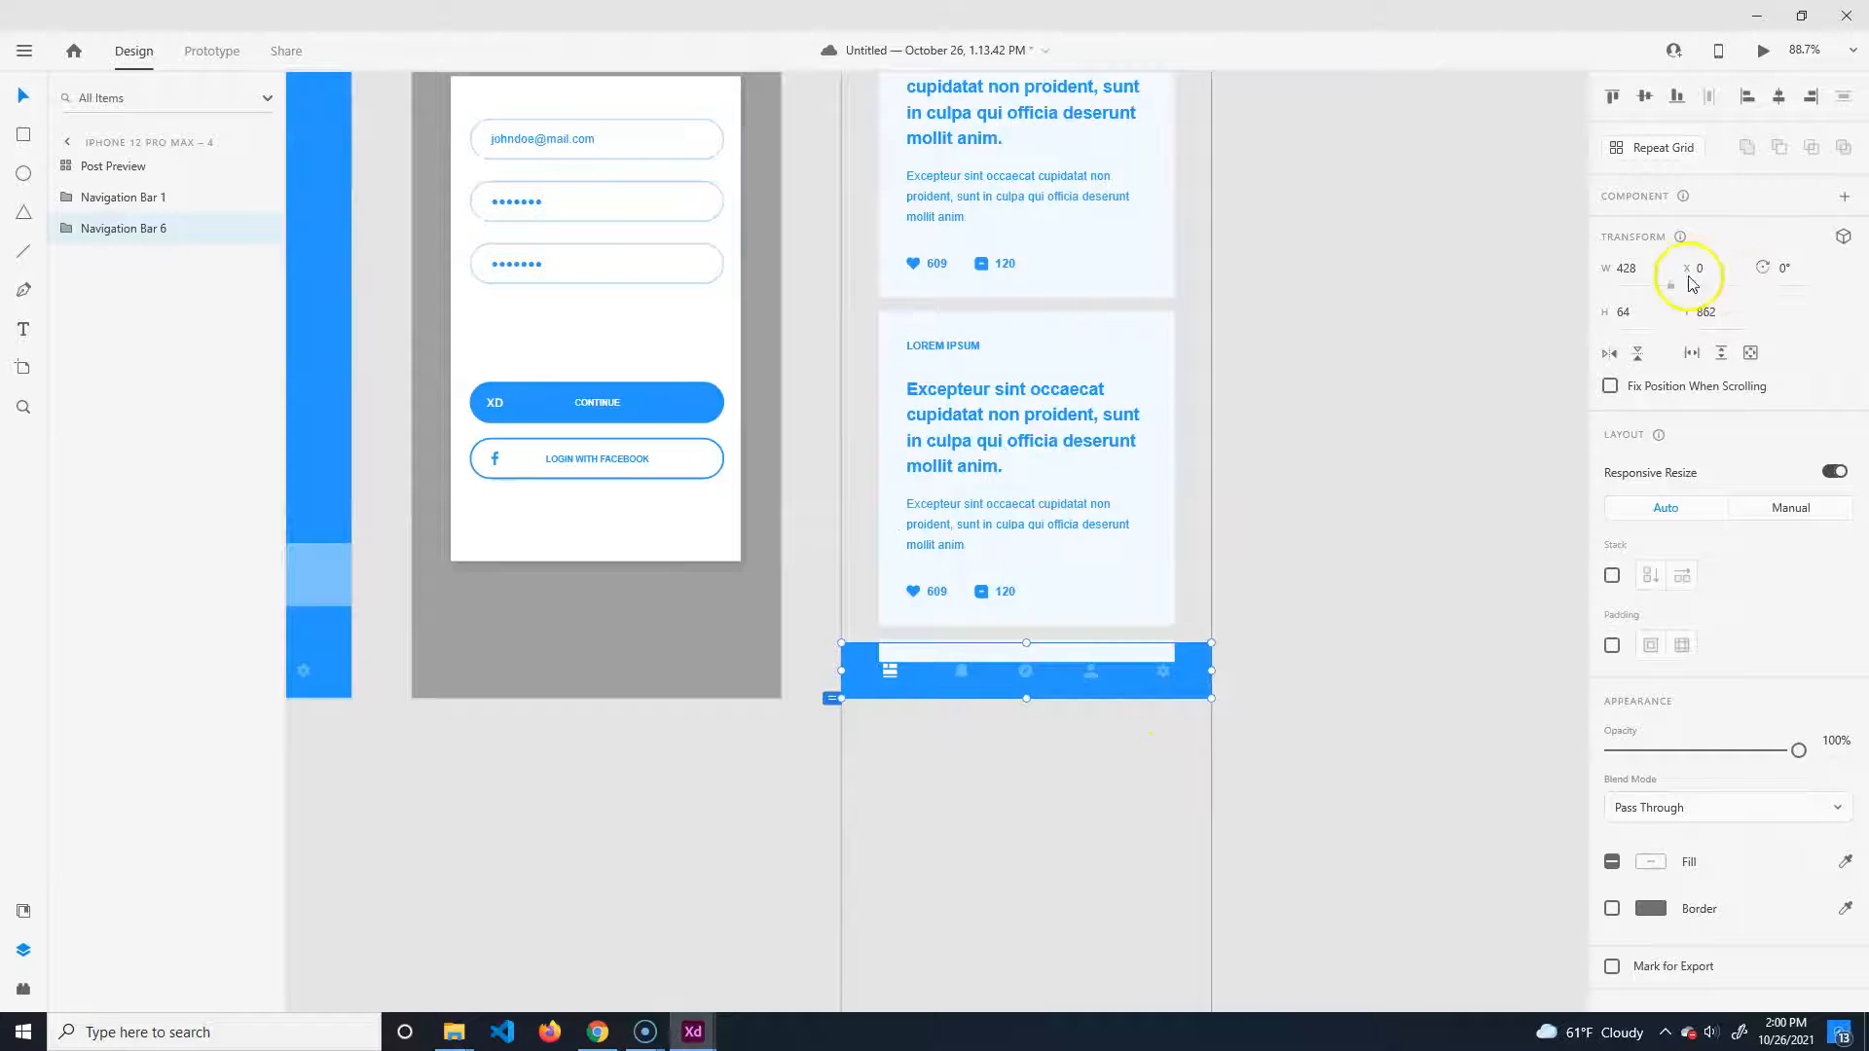
left_click(1683, 101)
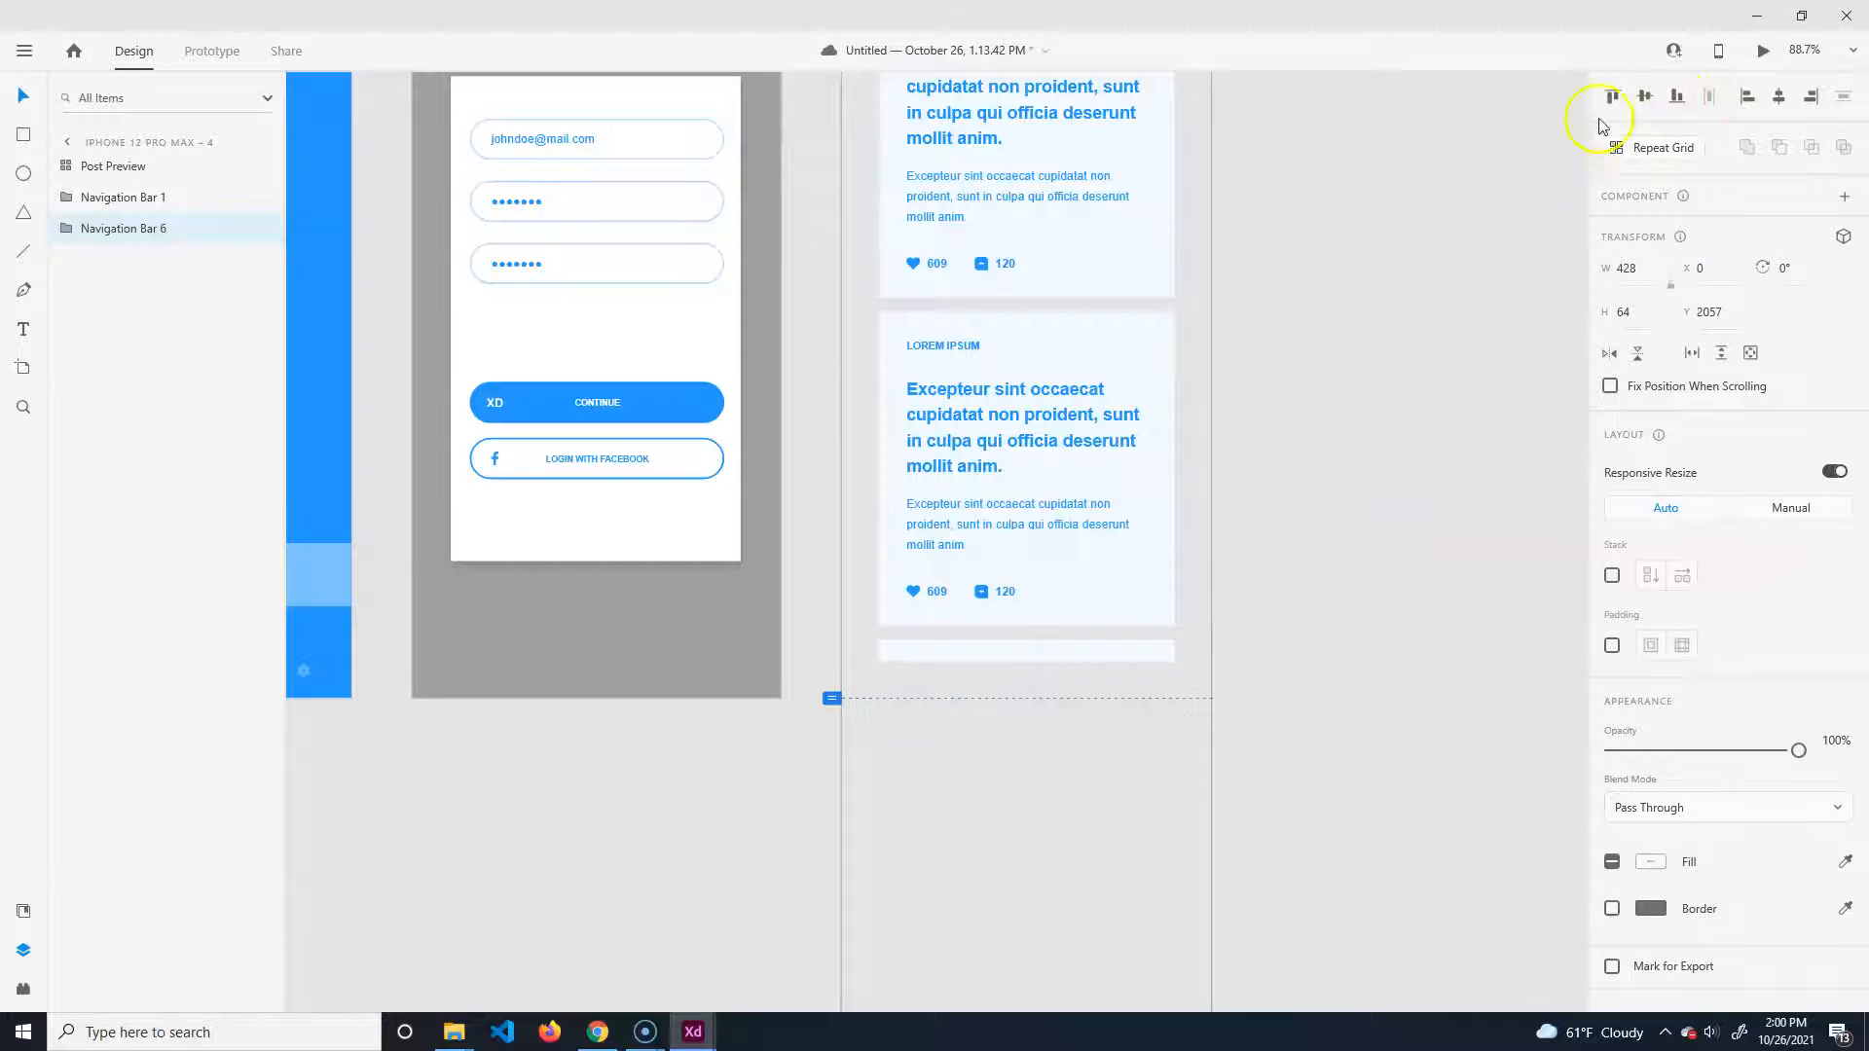
scroll(1290, 839, "down", 15)
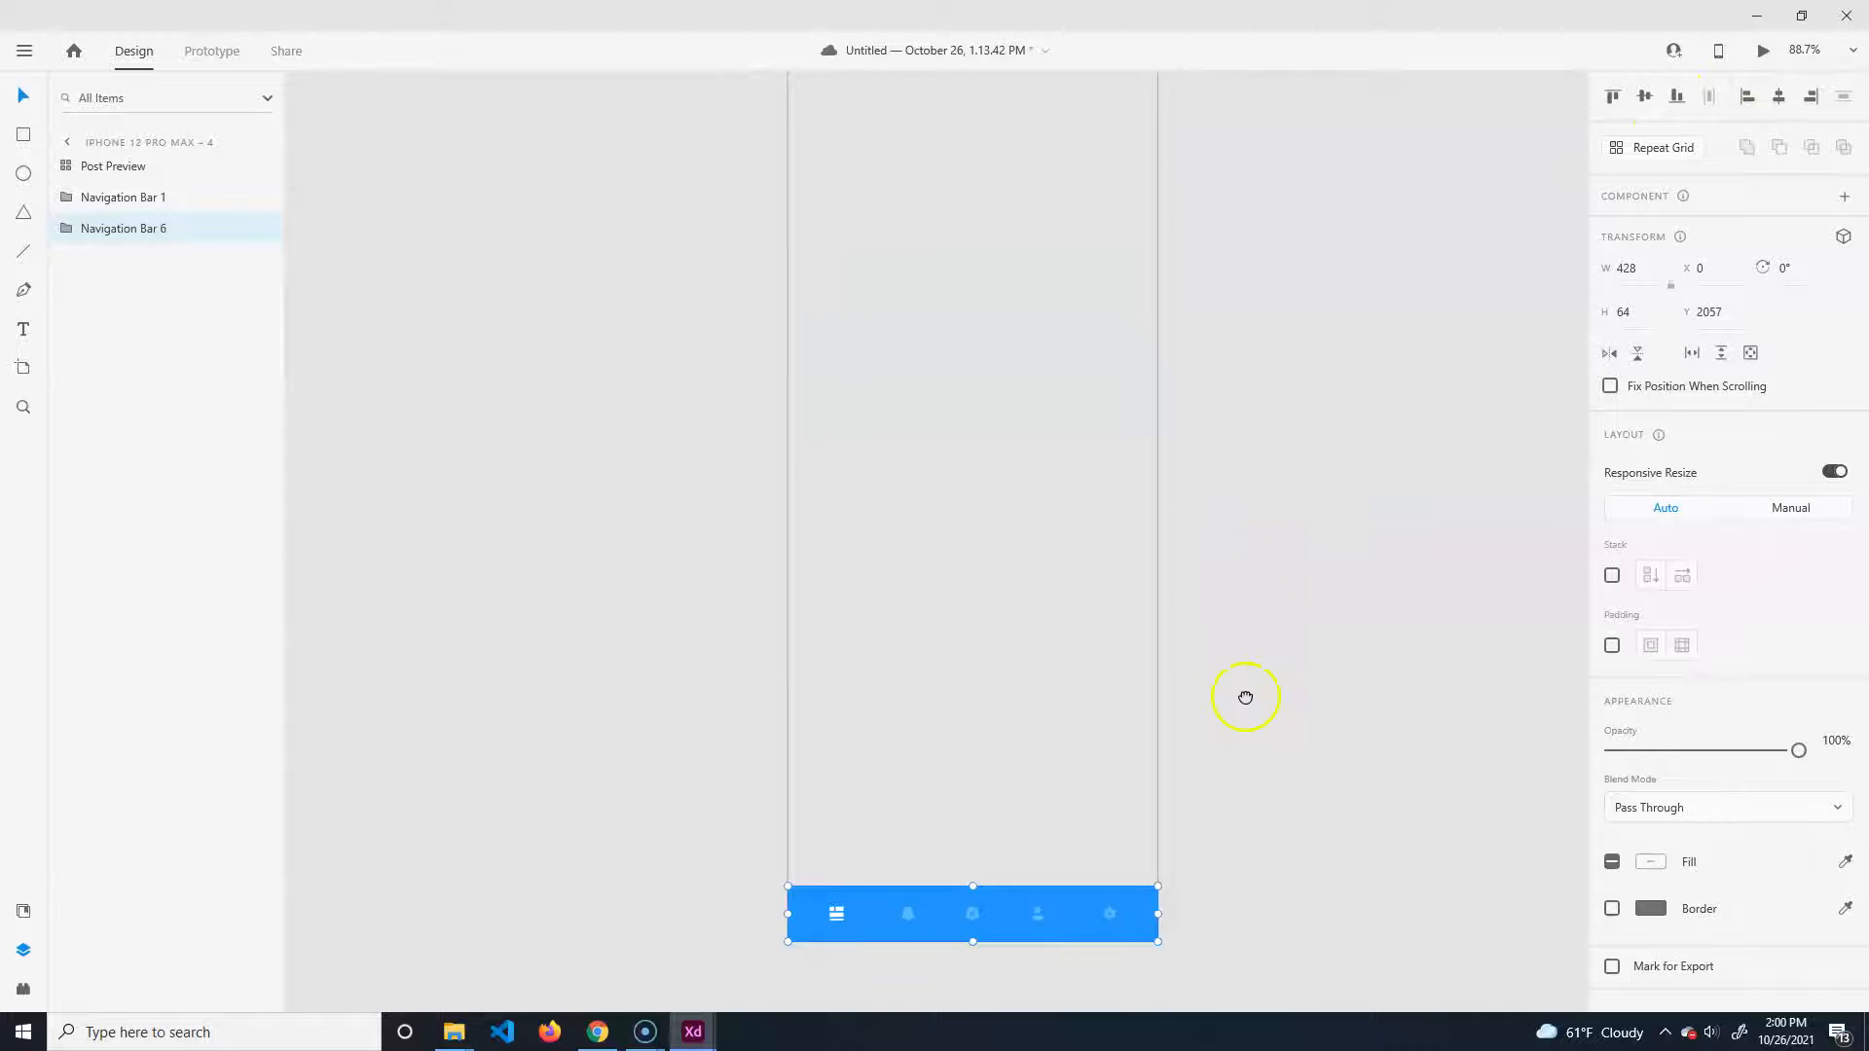
Extend the Post Preview repeat grid downward to a height of 1952 so posts fill the long artboard.
scroll(1241, 696, "up", 12)
left_click(1043, 424)
left_click_drag(986, 520, 1005, 728)
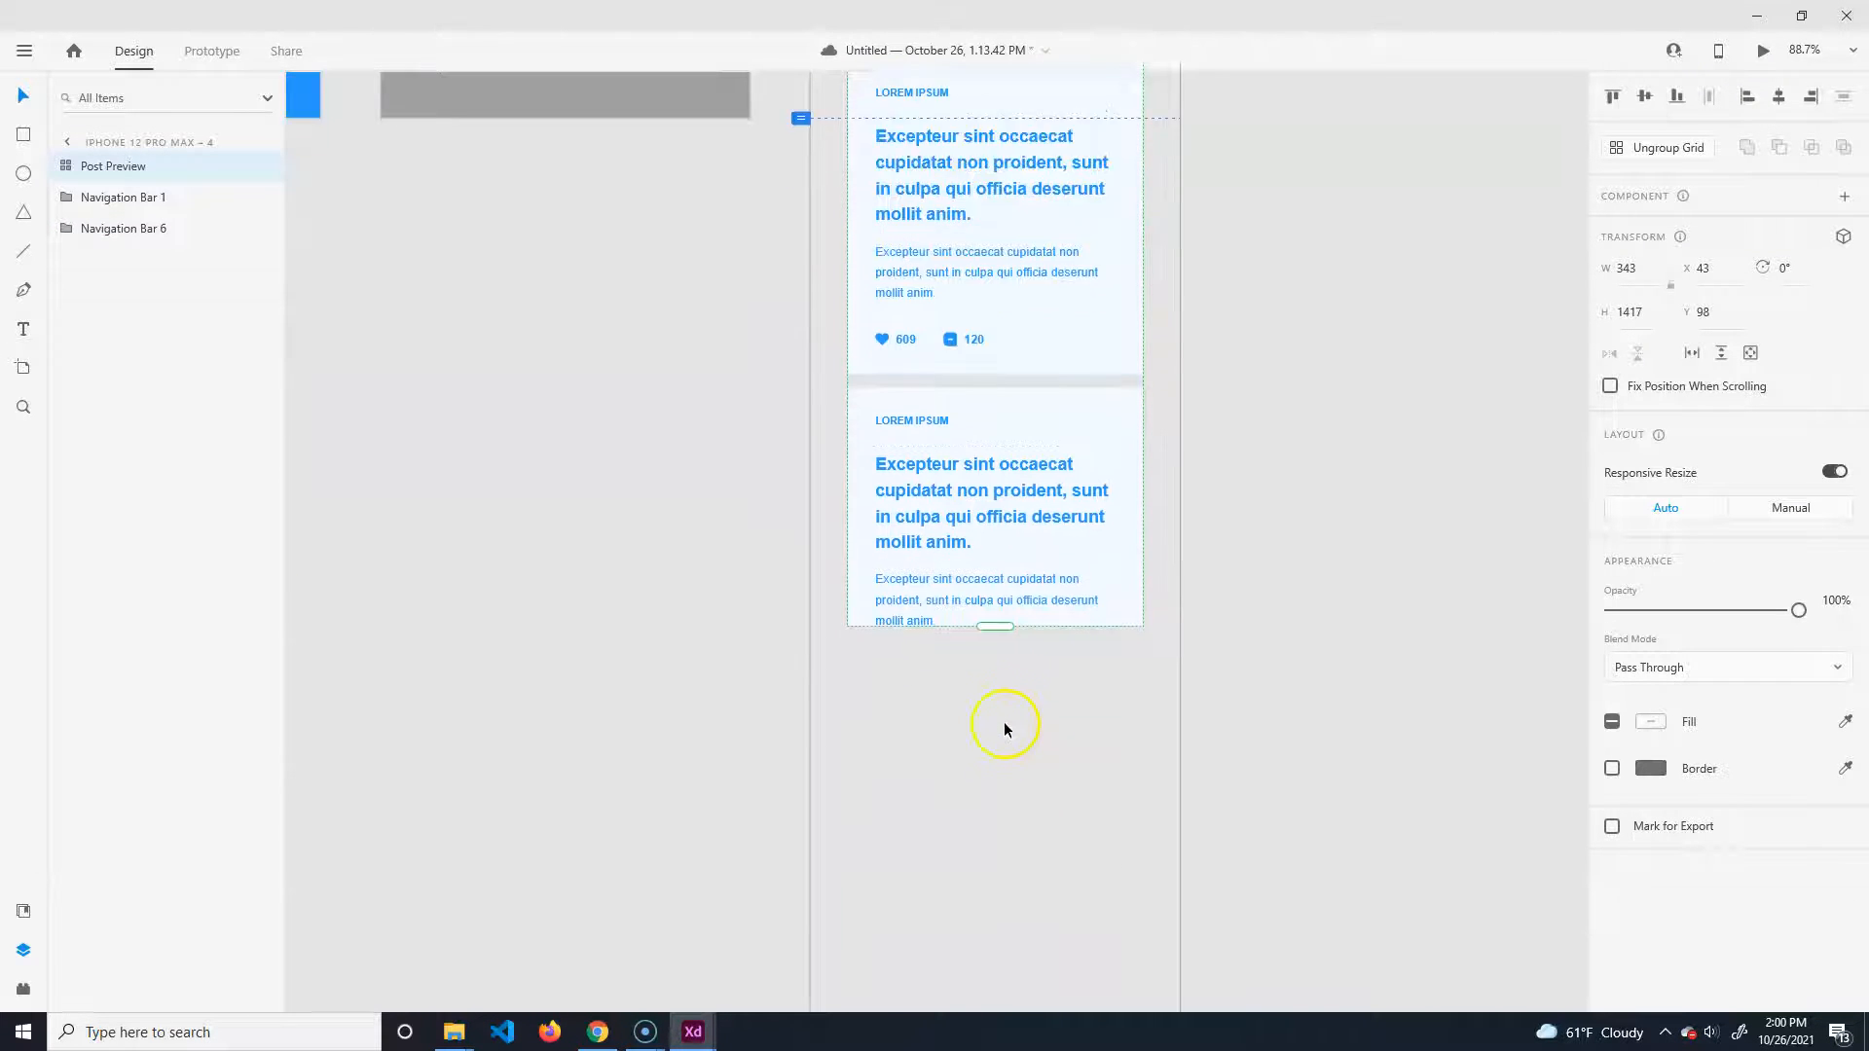
scroll(998, 584, "down", 3)
left_click_drag(987, 398, 1016, 864)
left_click_drag(1277, 532, 1236, 880)
left_click_drag(1141, 508, 1149, 915)
left_click_drag(1205, 404, 1241, 905)
left_click_drag(1243, 534, 1316, 385)
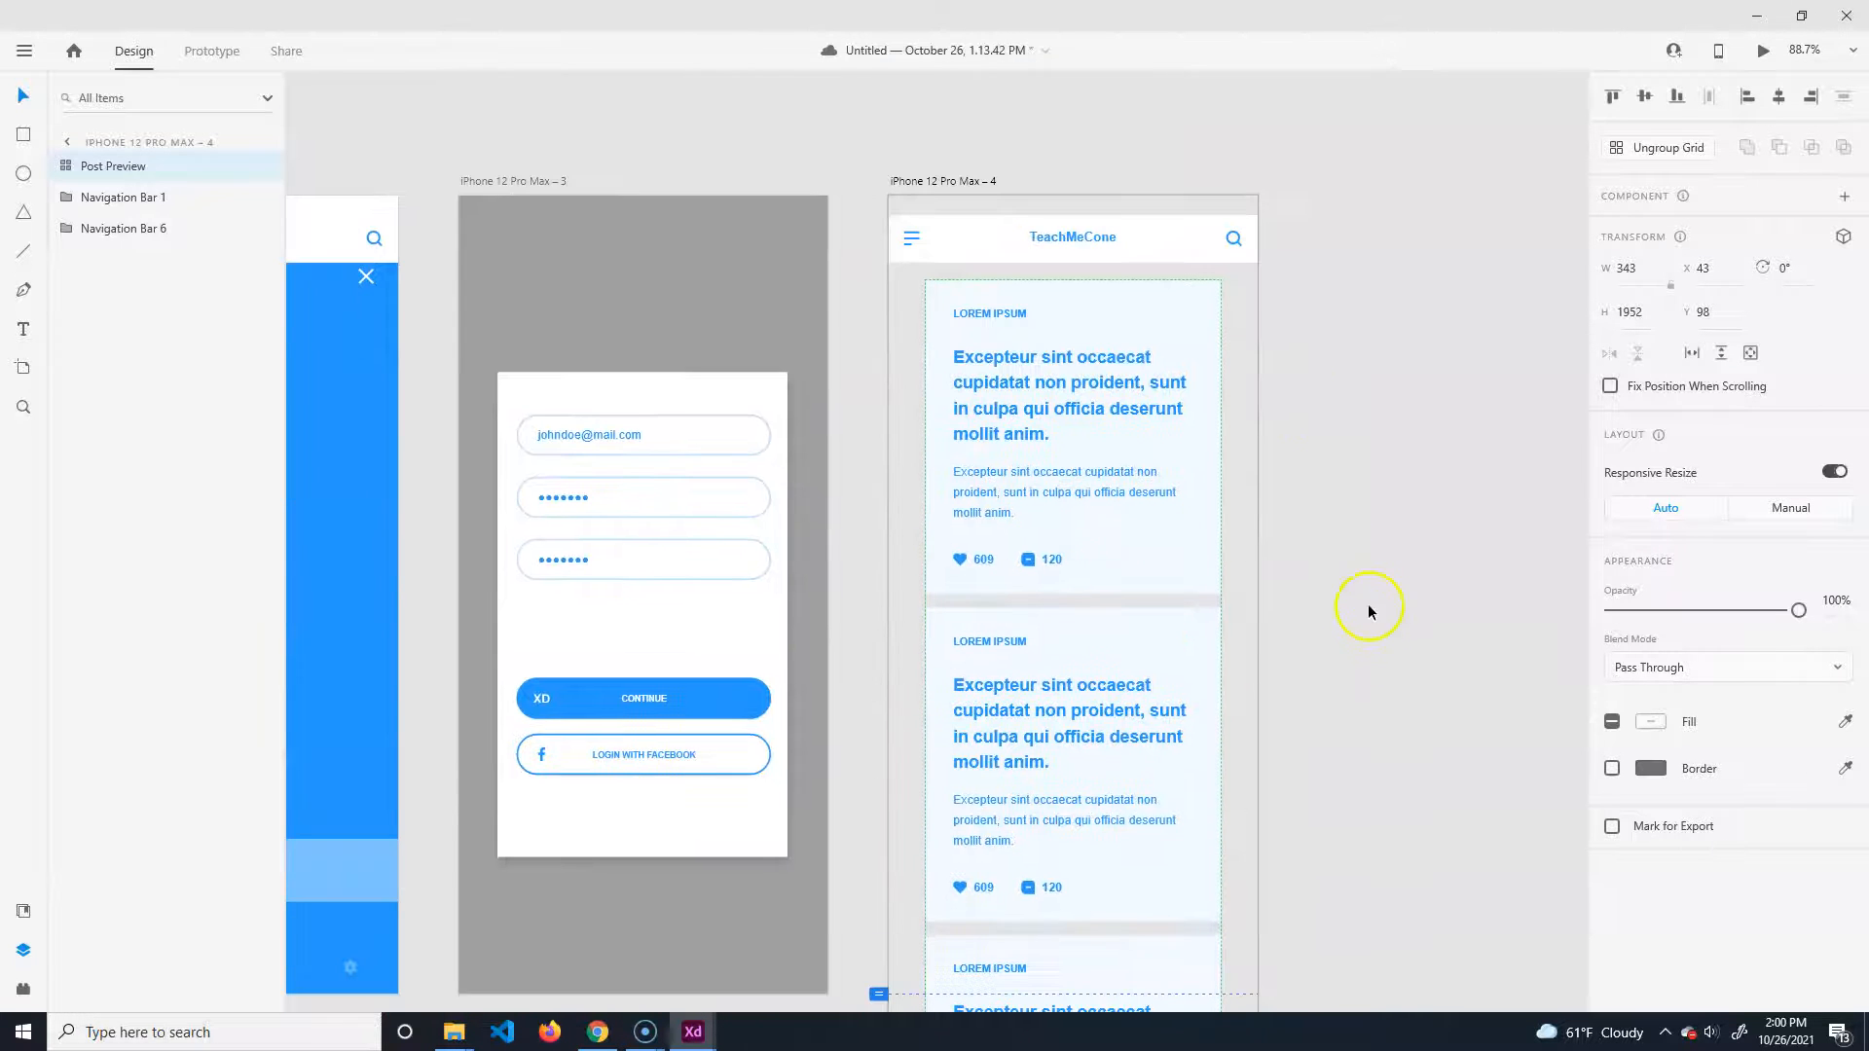
Try extending the grey background rectangle on iPhone 12 Pro Max – 3 to a height of 1105, and undo the change.
left_click_drag(1355, 760, 1430, 788)
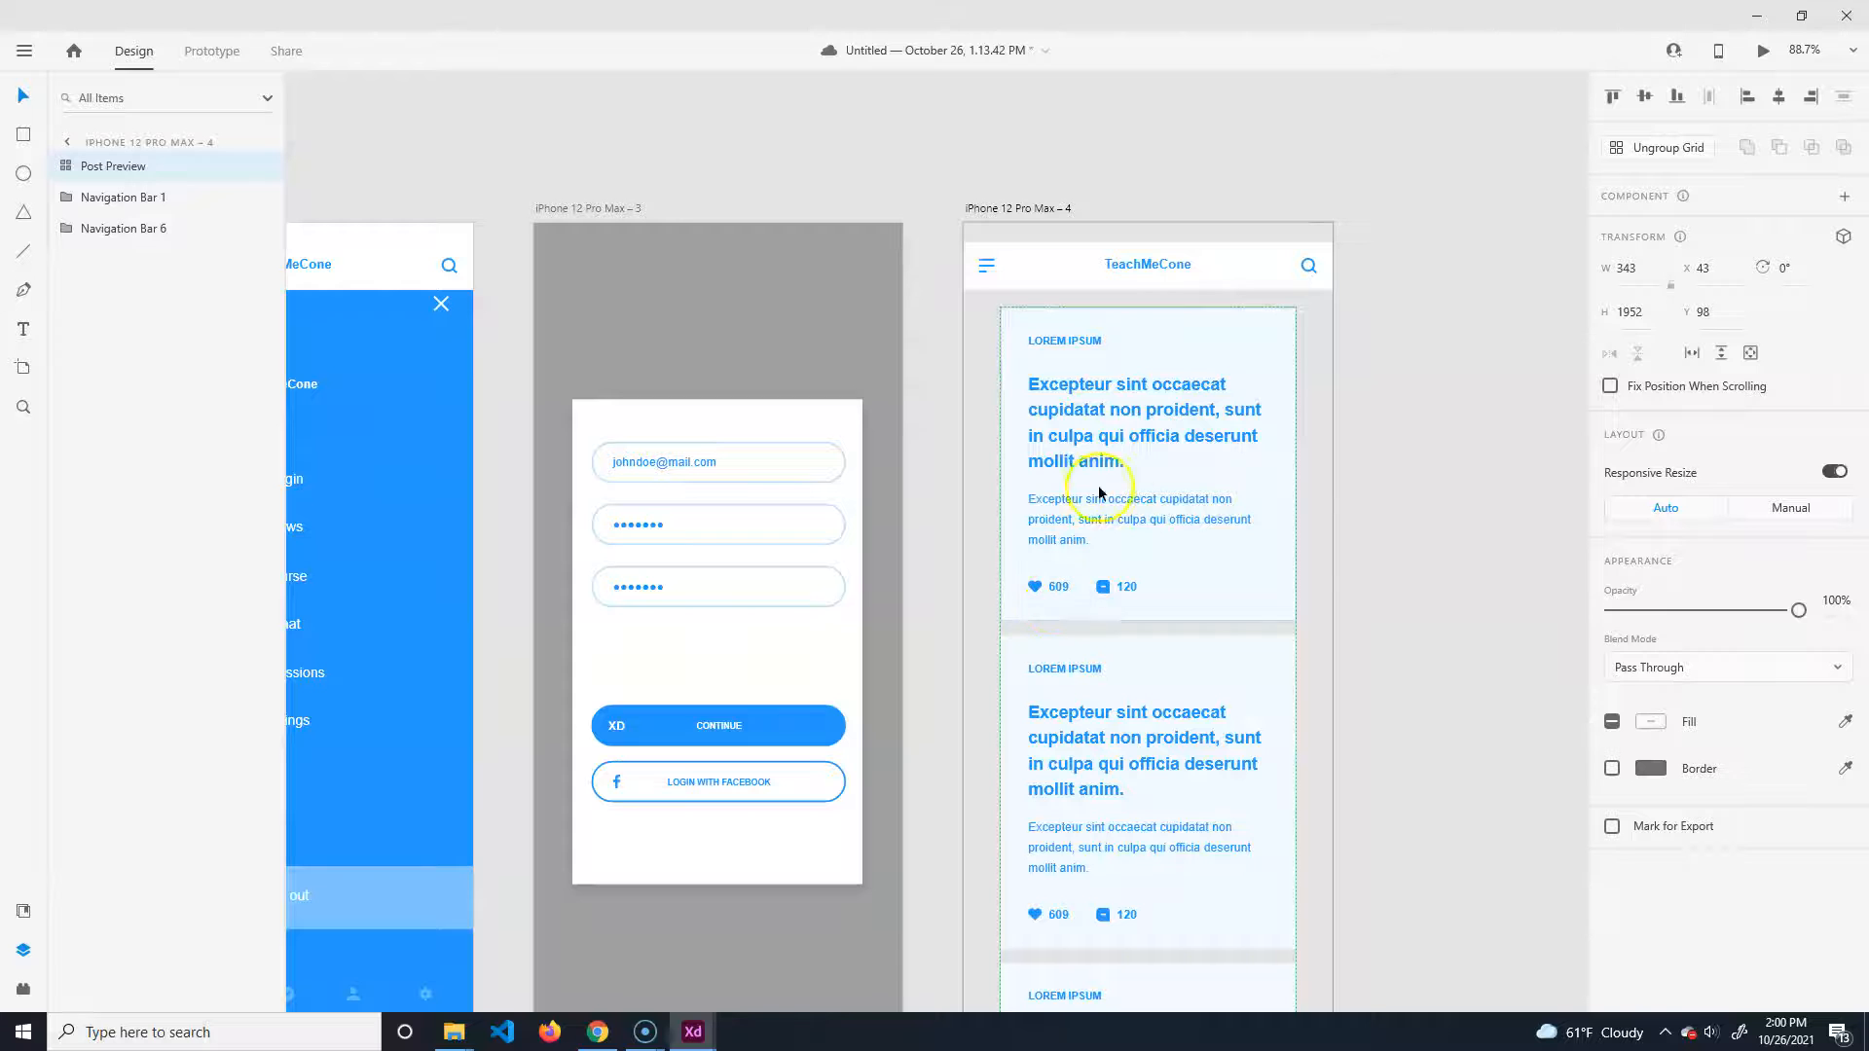
left_click_drag(1384, 621, 1259, 518)
left_click_drag(1302, 860, 1311, 191)
left_click_drag(1268, 467, 1347, 765)
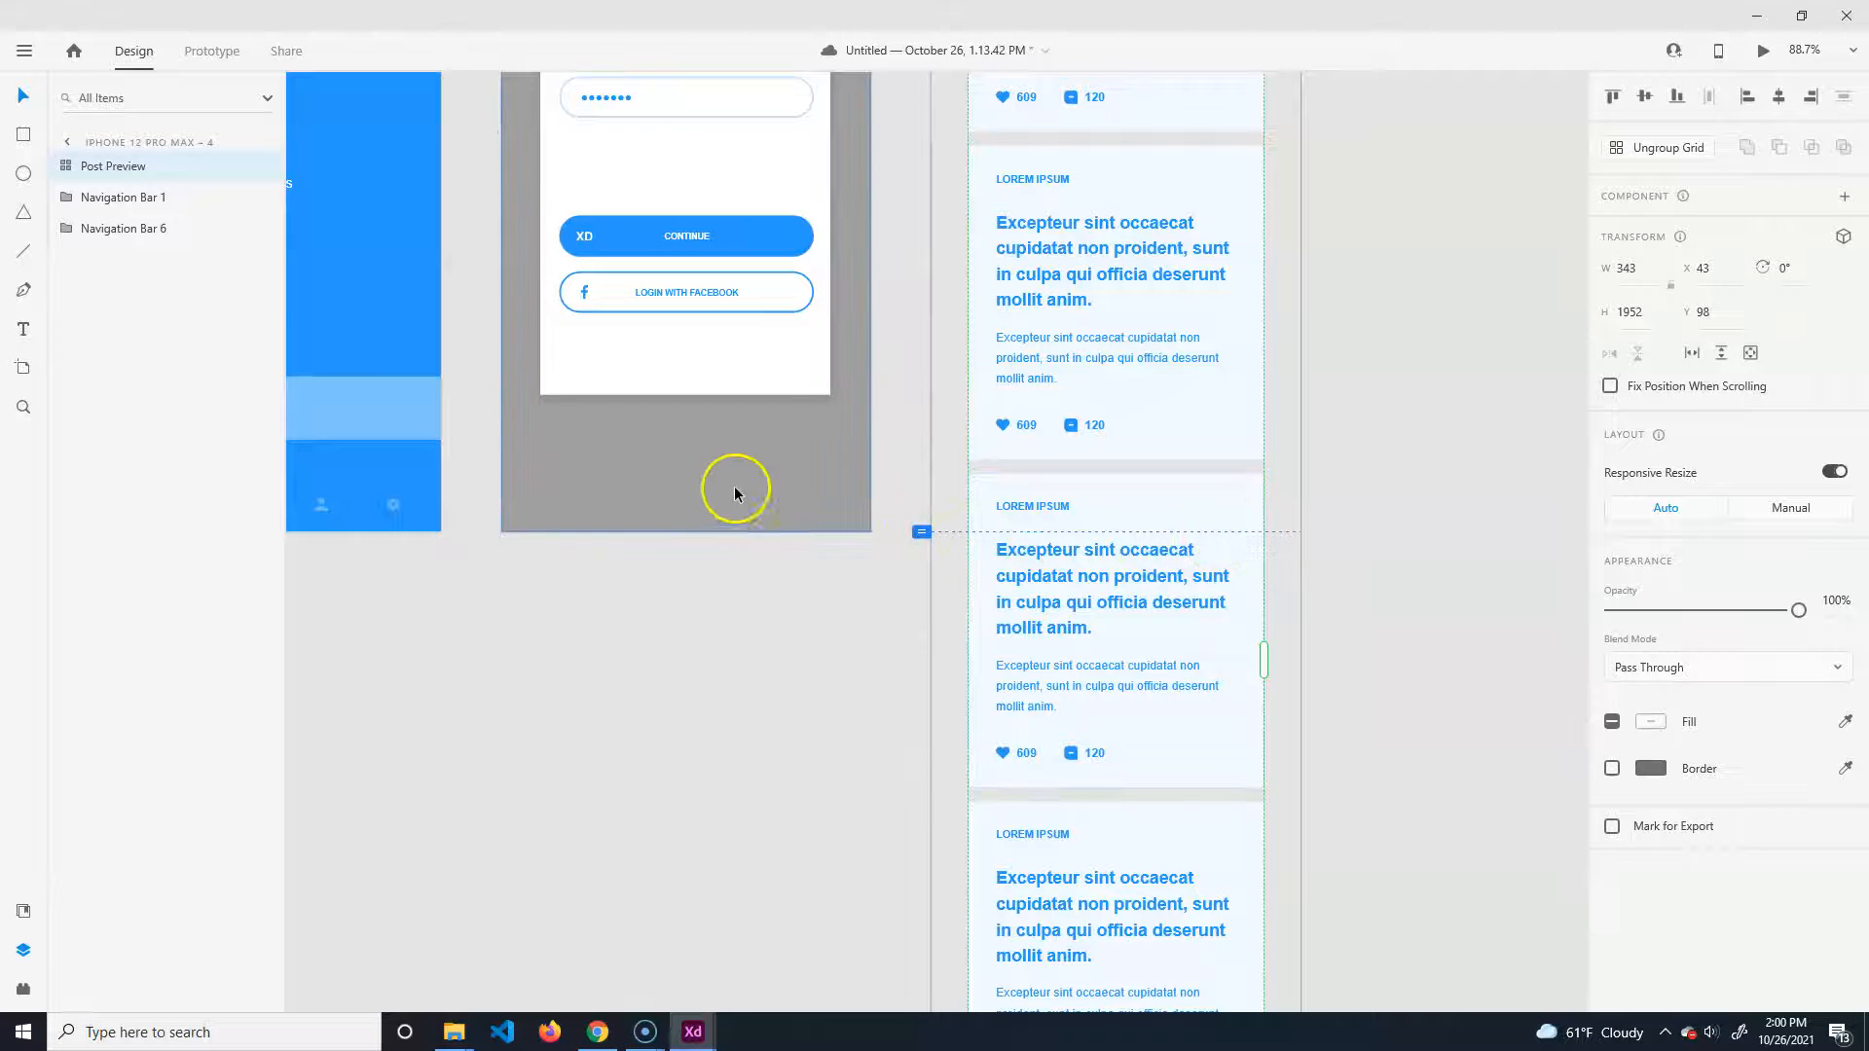
left_click(516, 530)
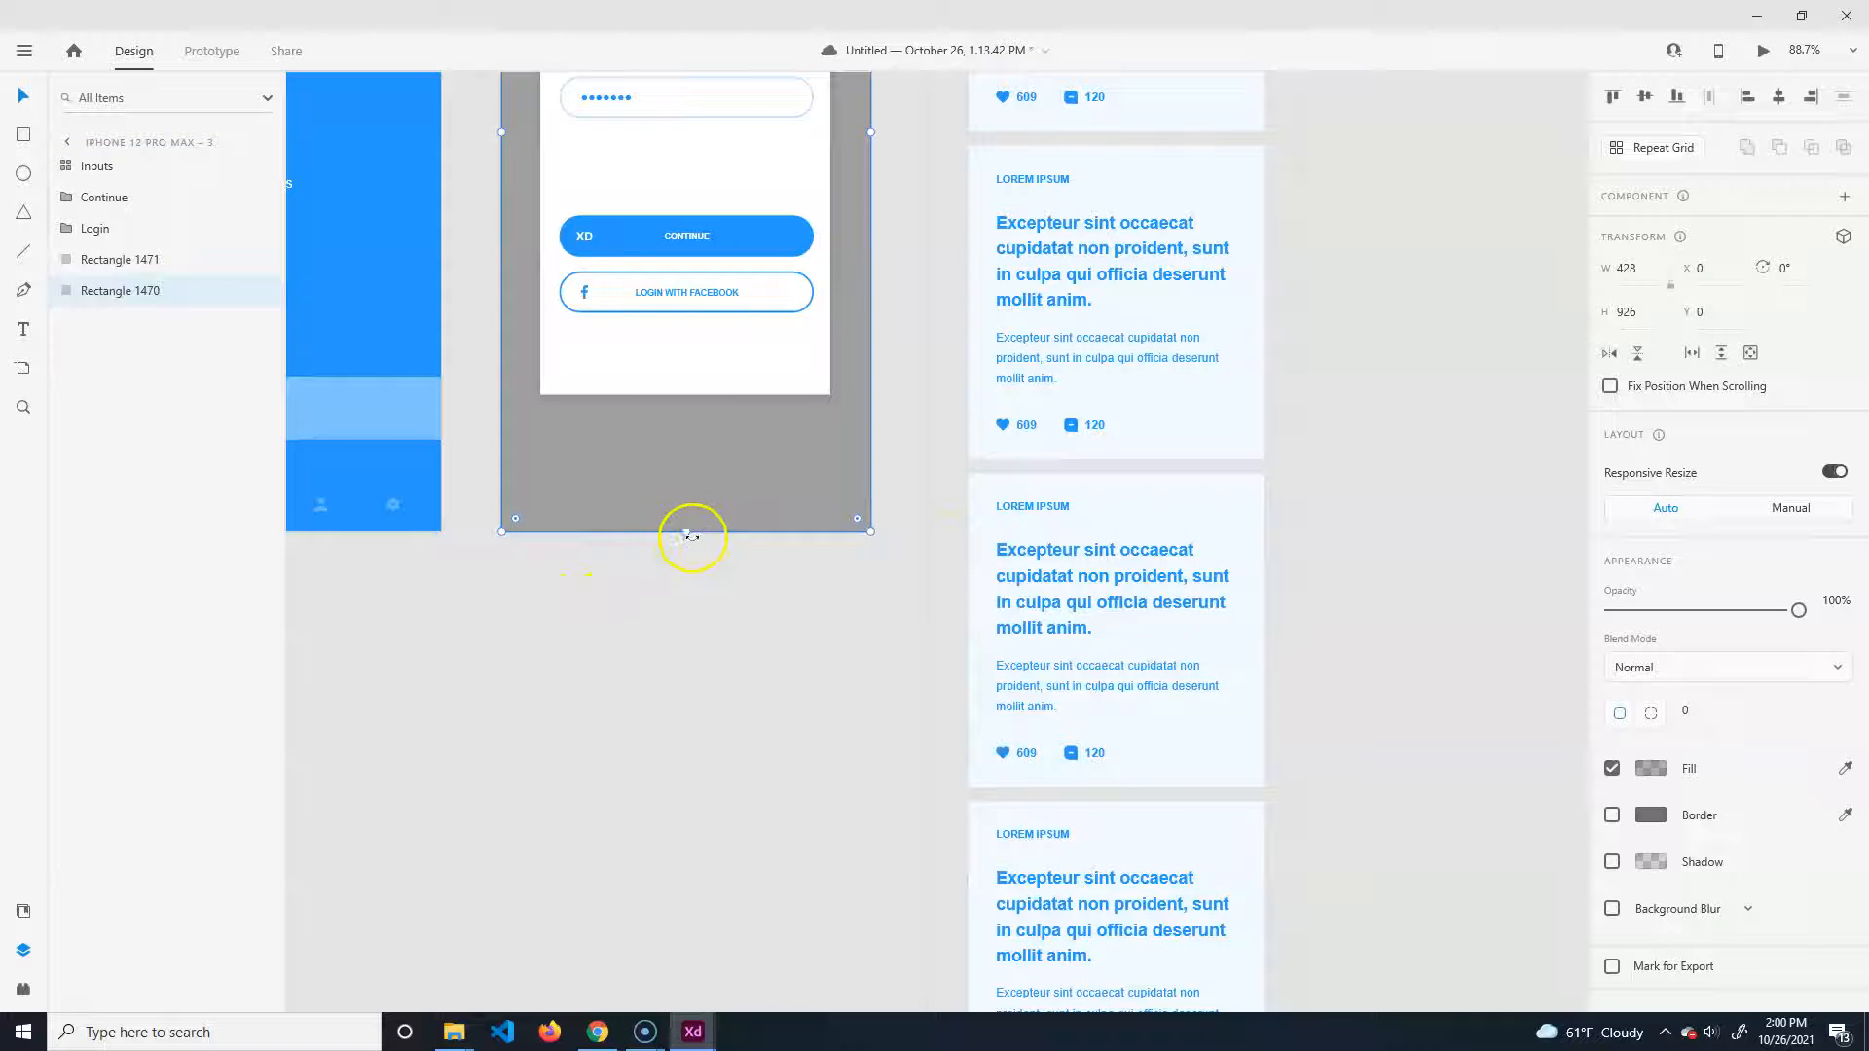
left_click_drag(688, 532, 686, 687)
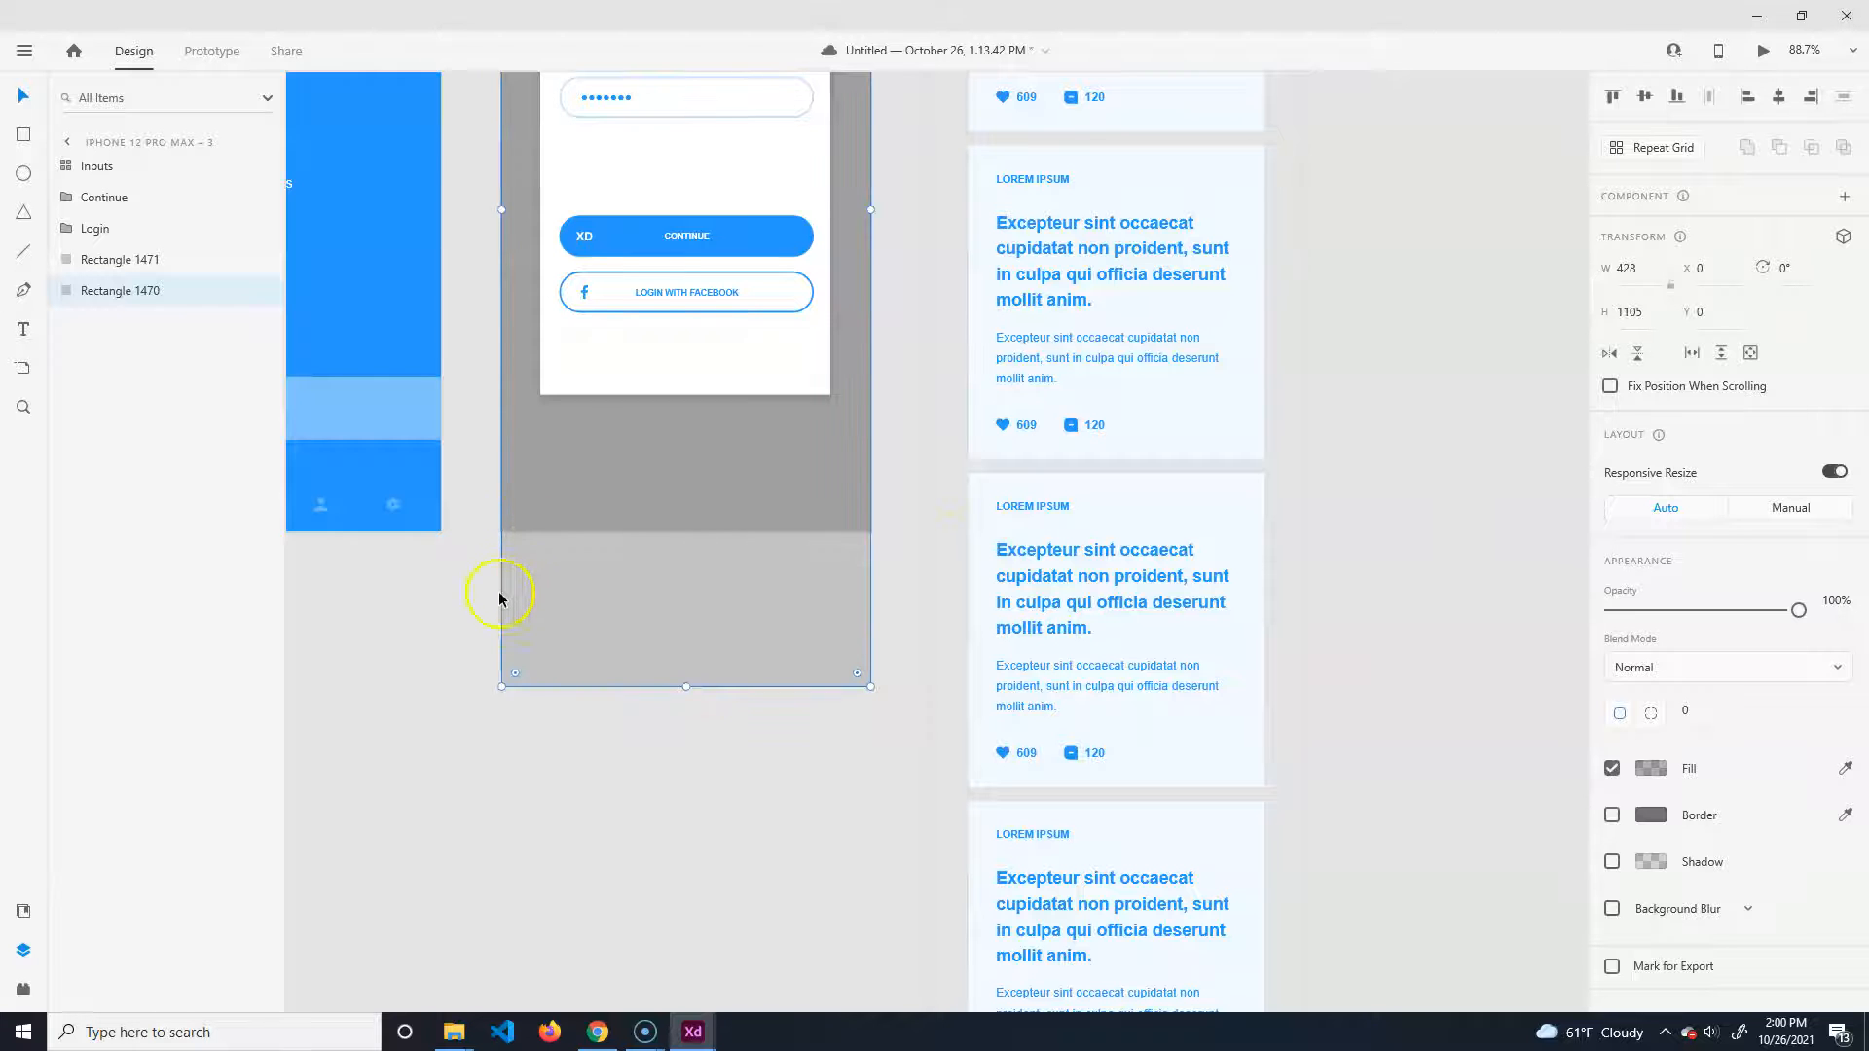
left_click_drag(623, 523, 717, 647)
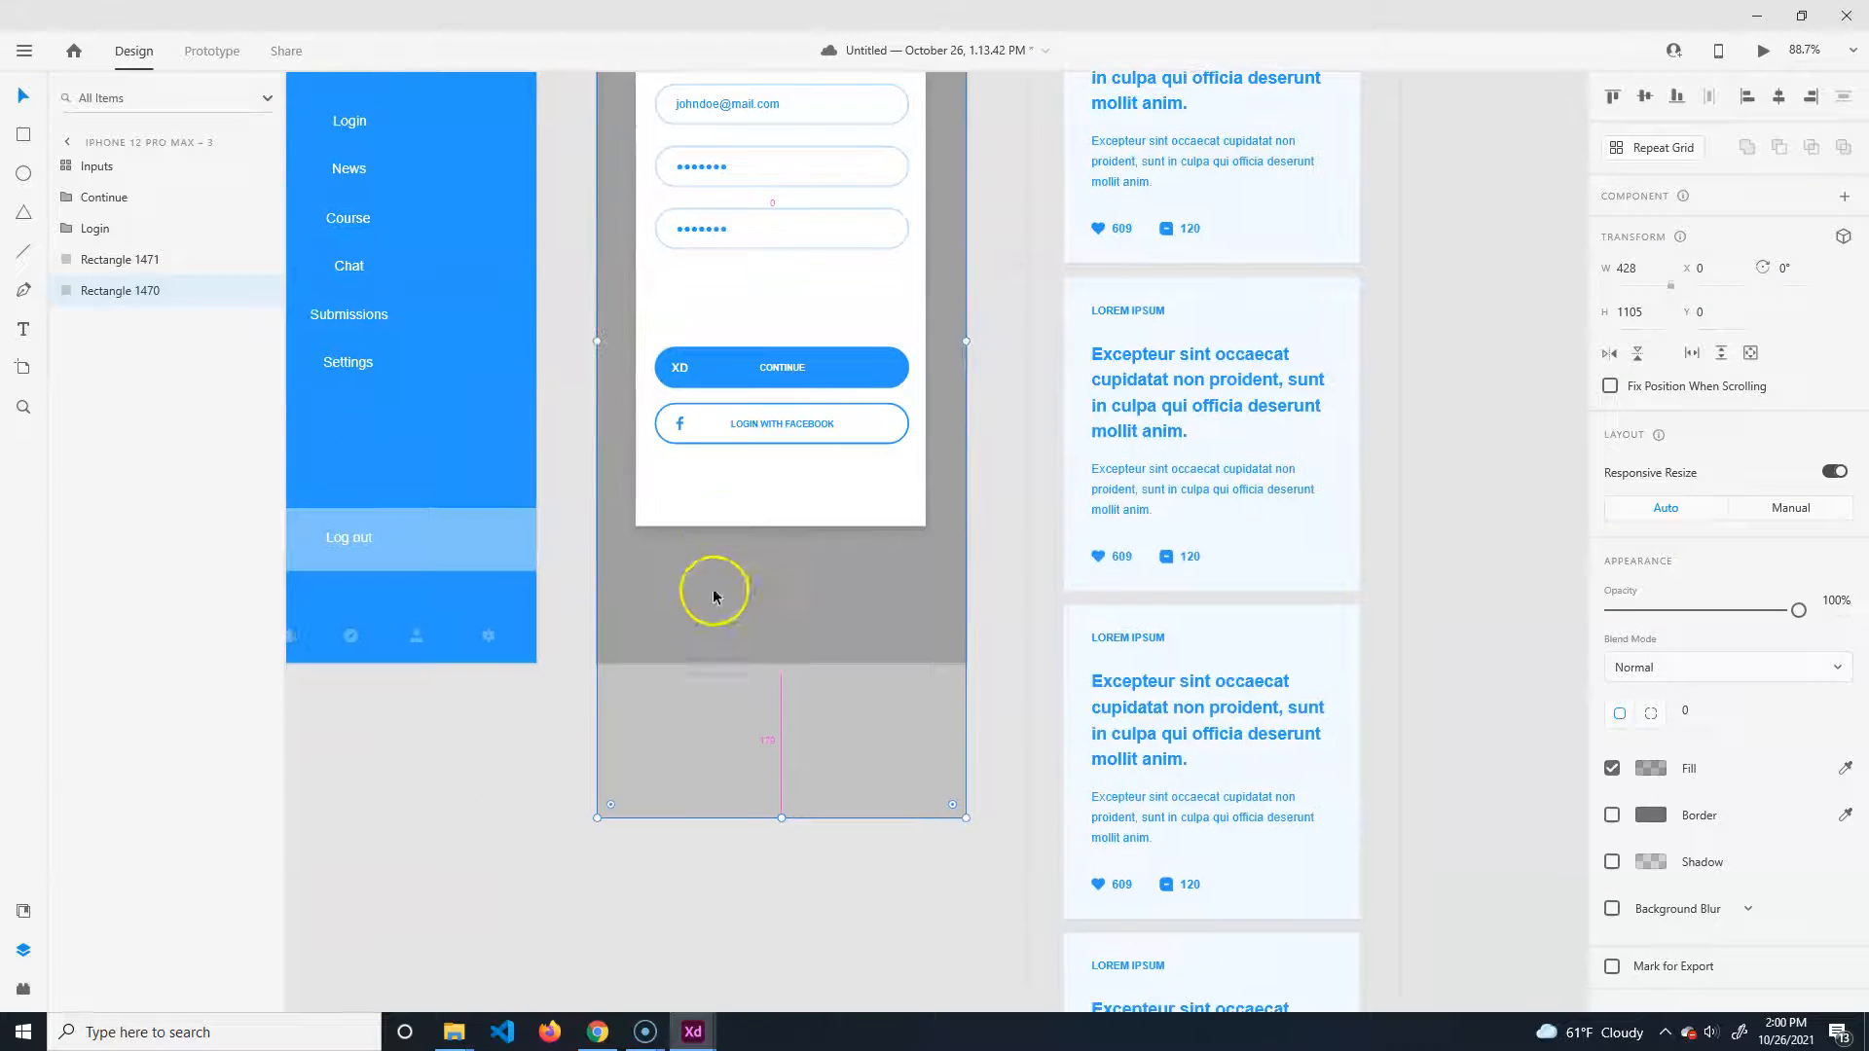
key("ctrl+z")
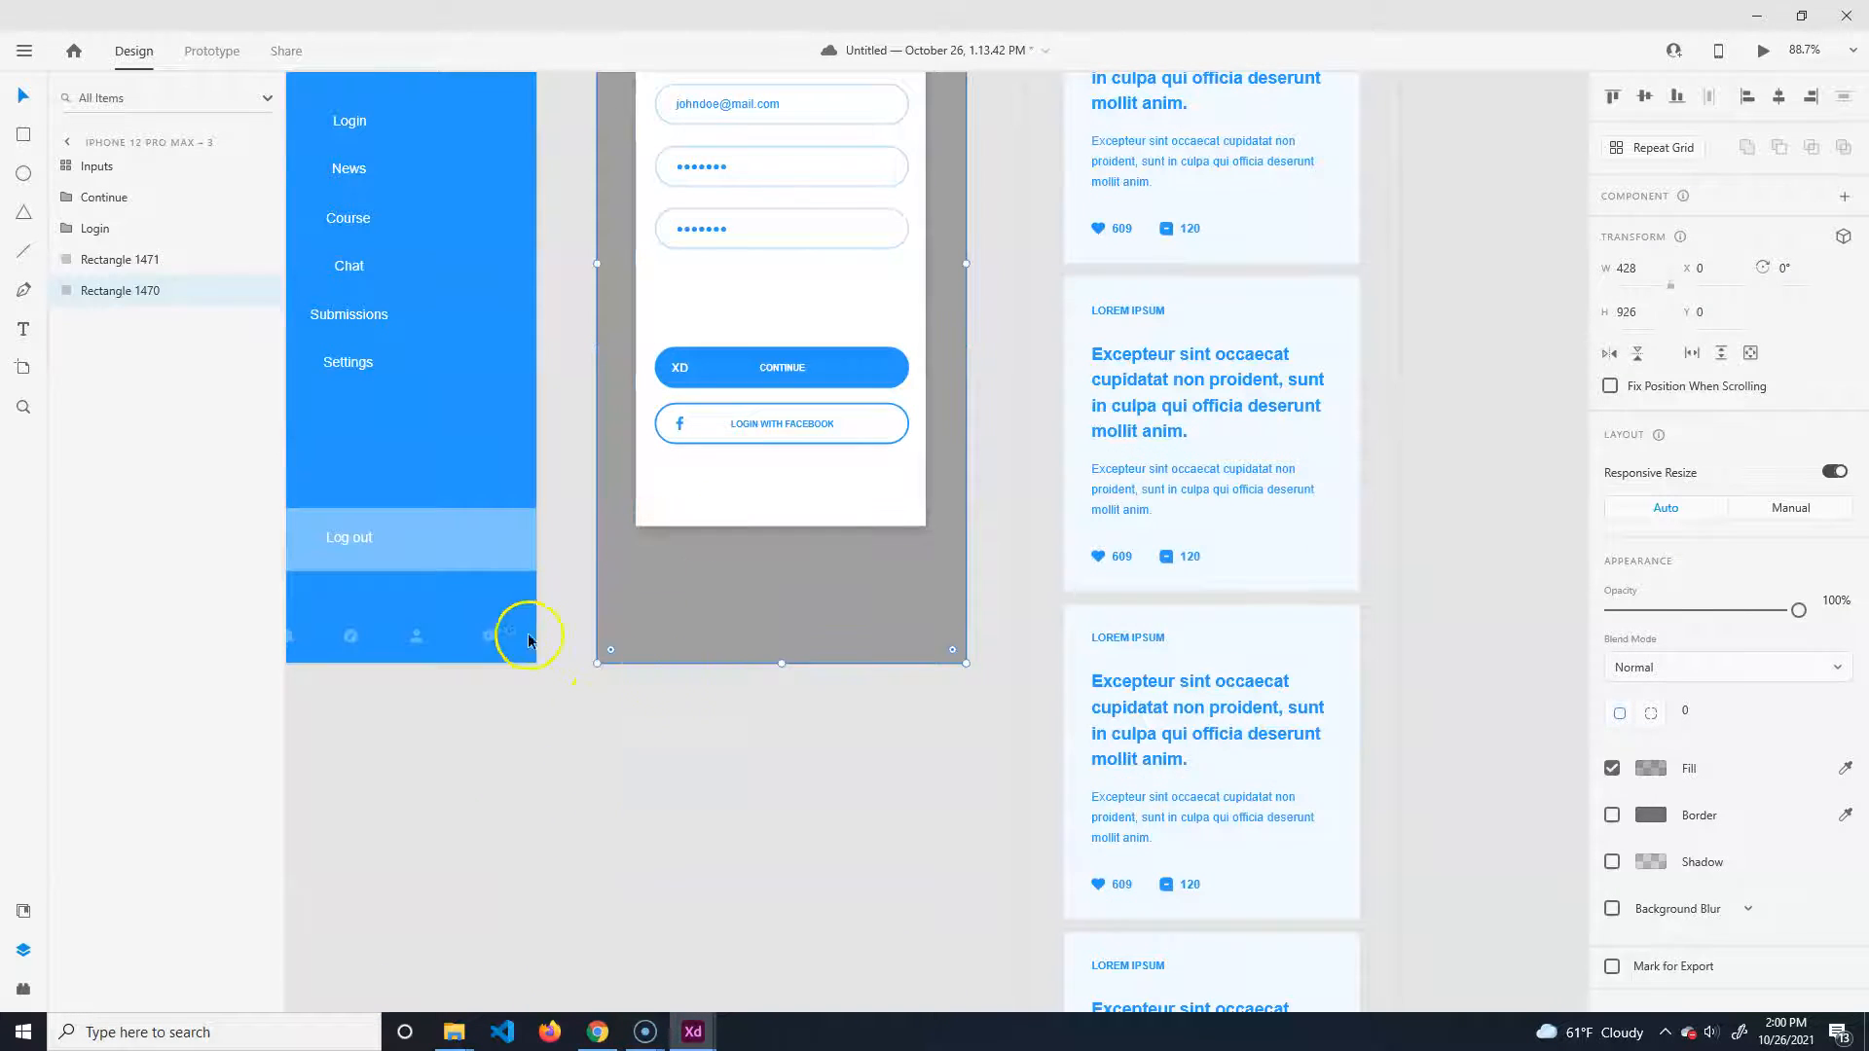
Examine the viewport height marker on iPhone 12 Pro Max – 4 and review the neighbouring artboards back to the menu screen.
left_click(1050, 709)
left_click(1074, 715)
left_click(1037, 702)
left_click(1076, 721)
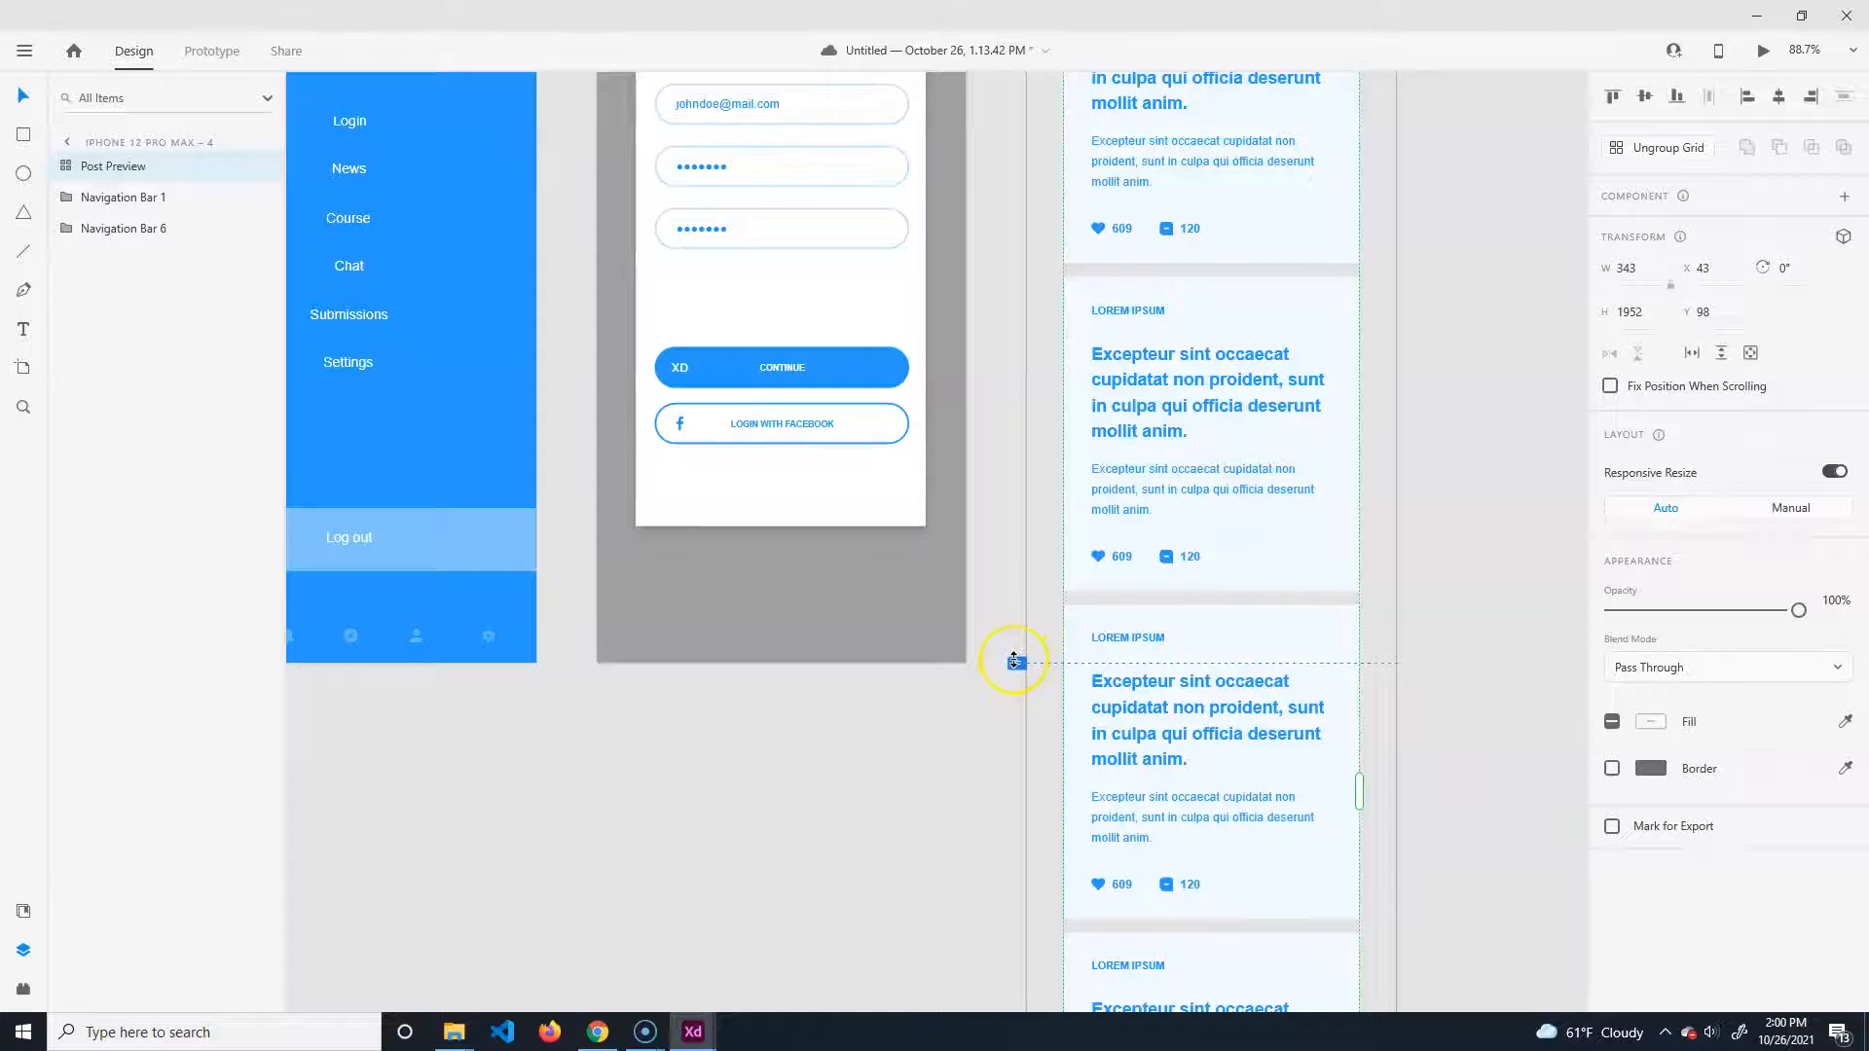
left_click(937, 841)
scroll(1401, 868, "down", 5)
scroll(1318, 634, "up", 10)
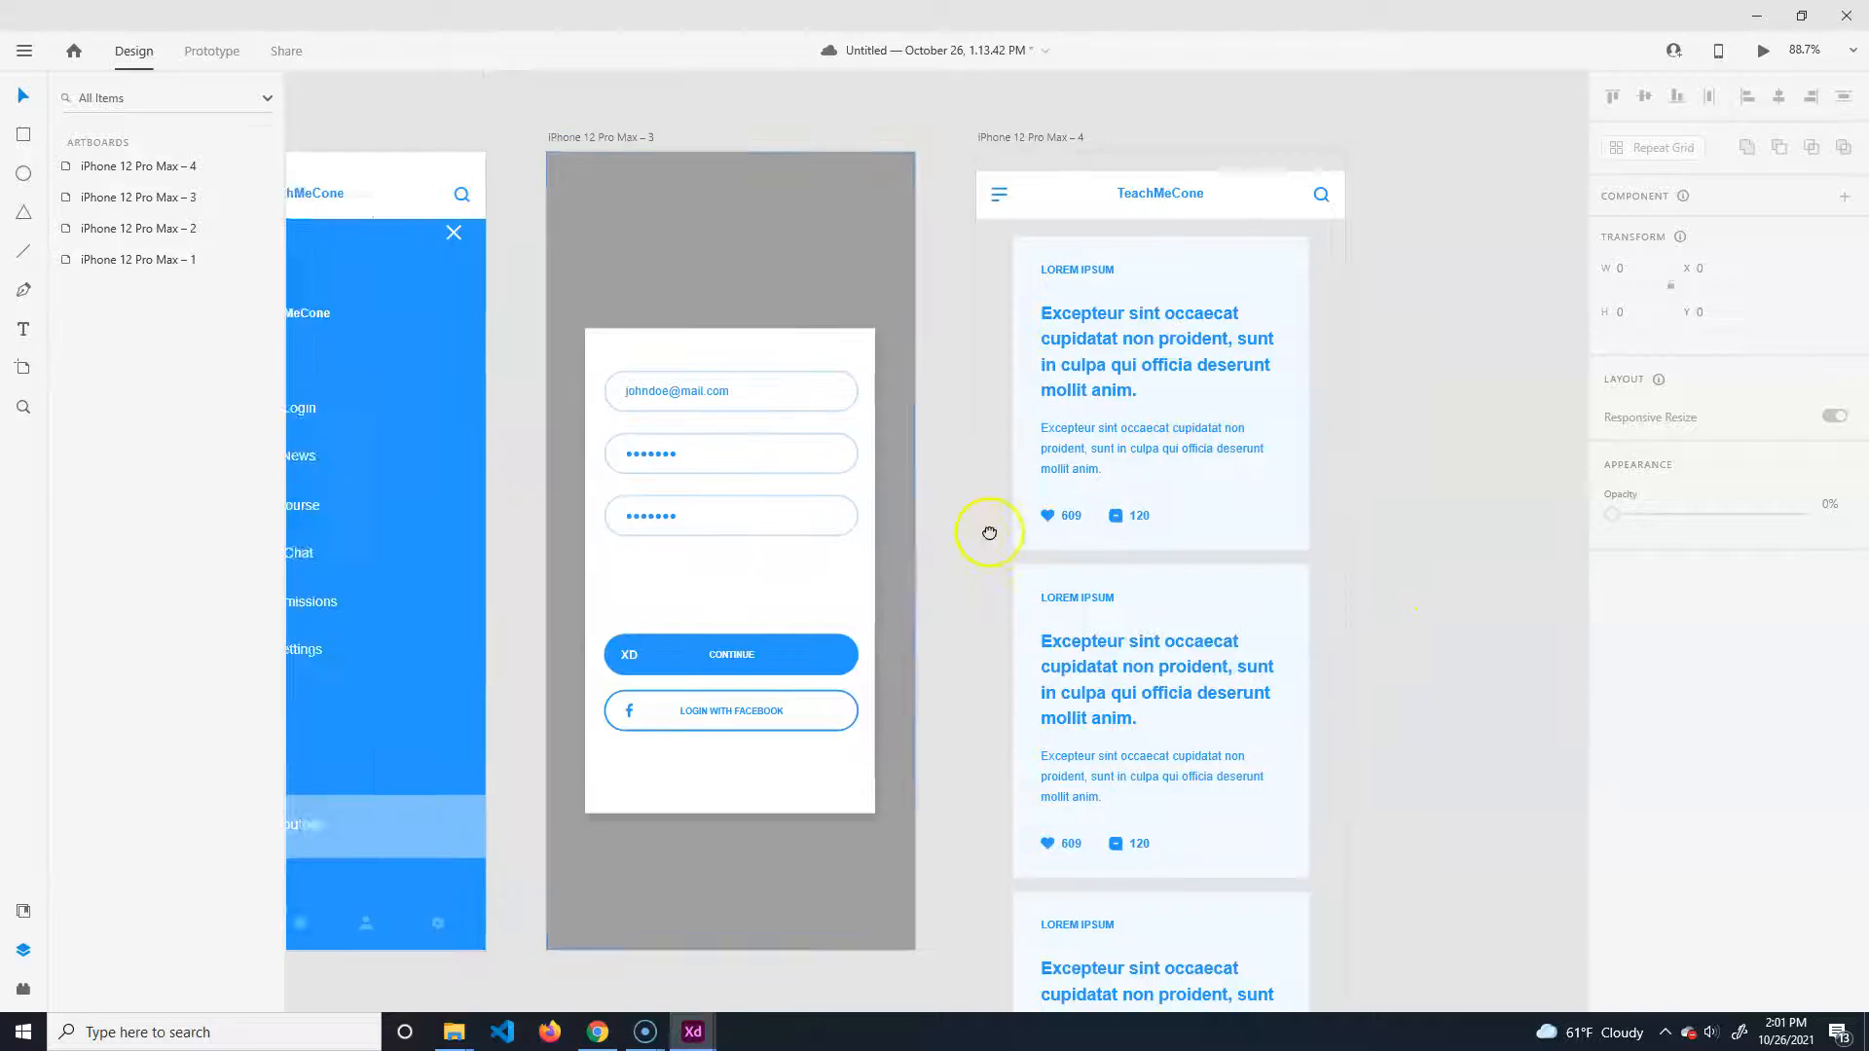
left_click_drag(989, 533, 1323, 542)
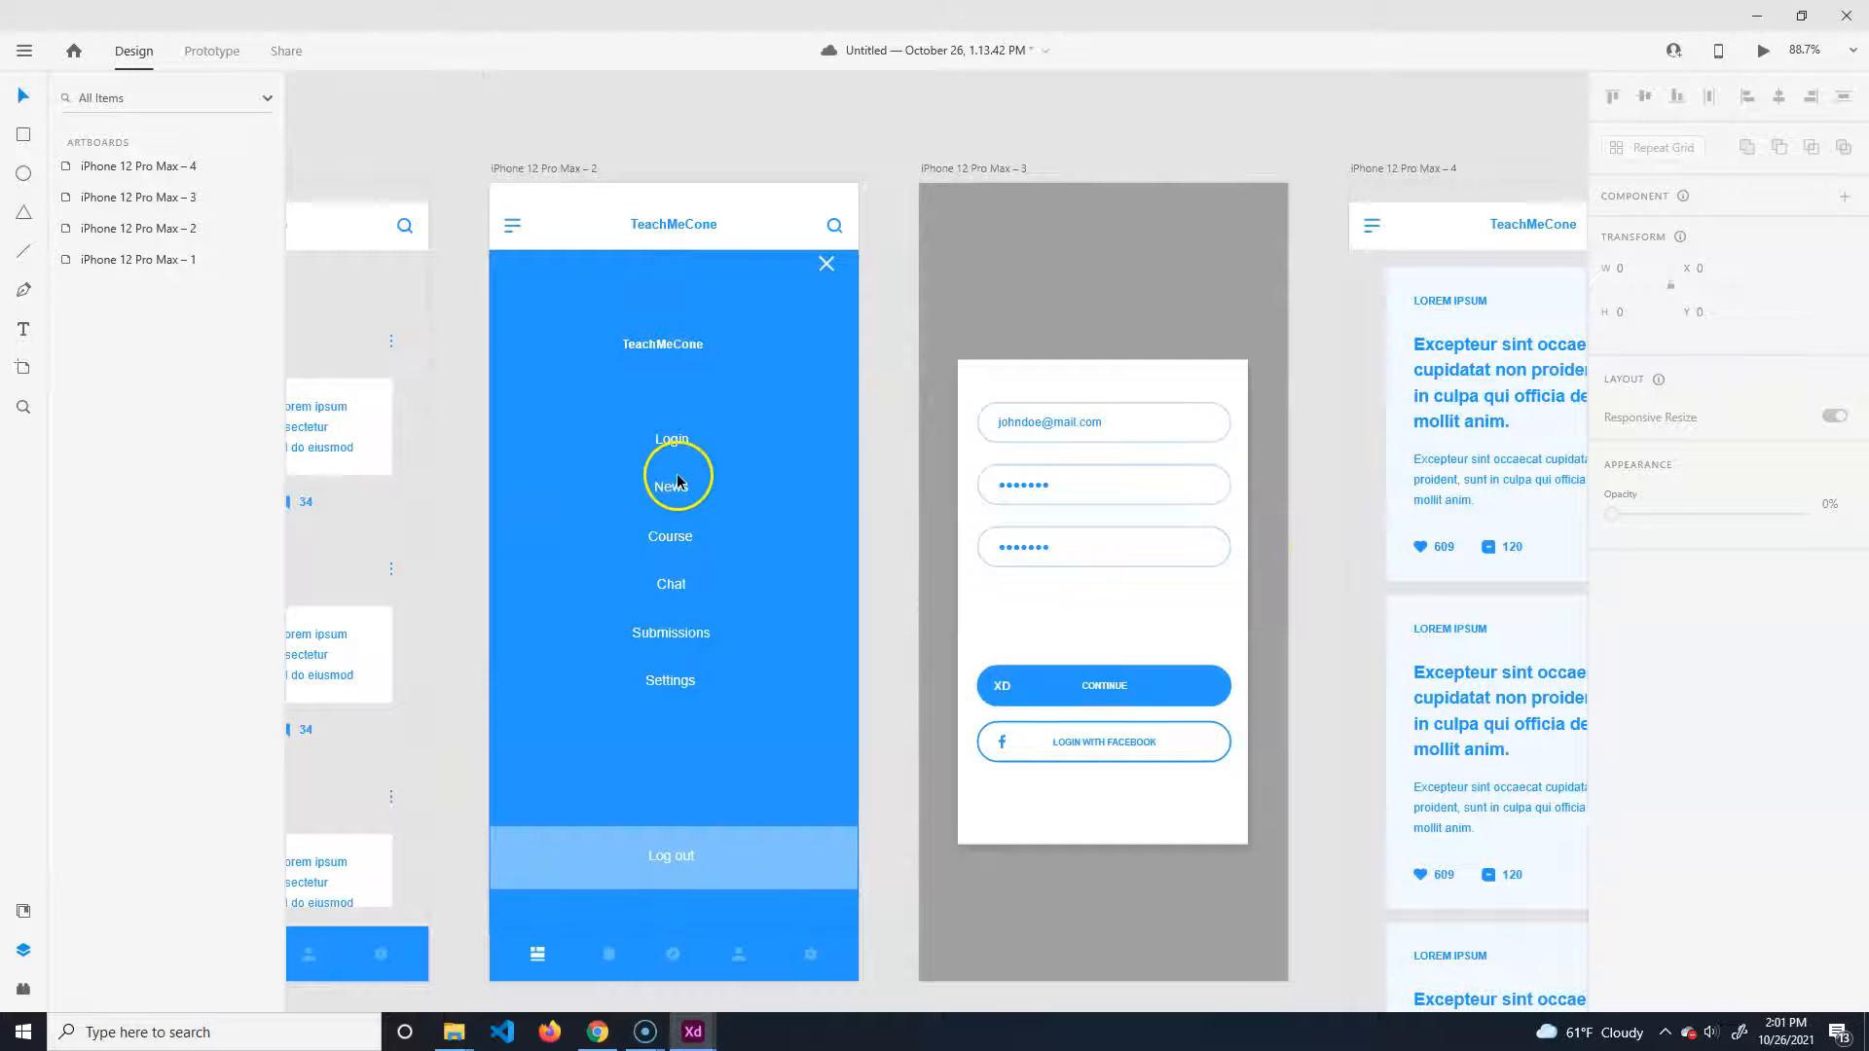
Switch to prototyping and link the News menu item on iPhone 12 Pro Max – 2 to the iPhone 12 Pro Max – 4 artboard.
left_click(218, 51)
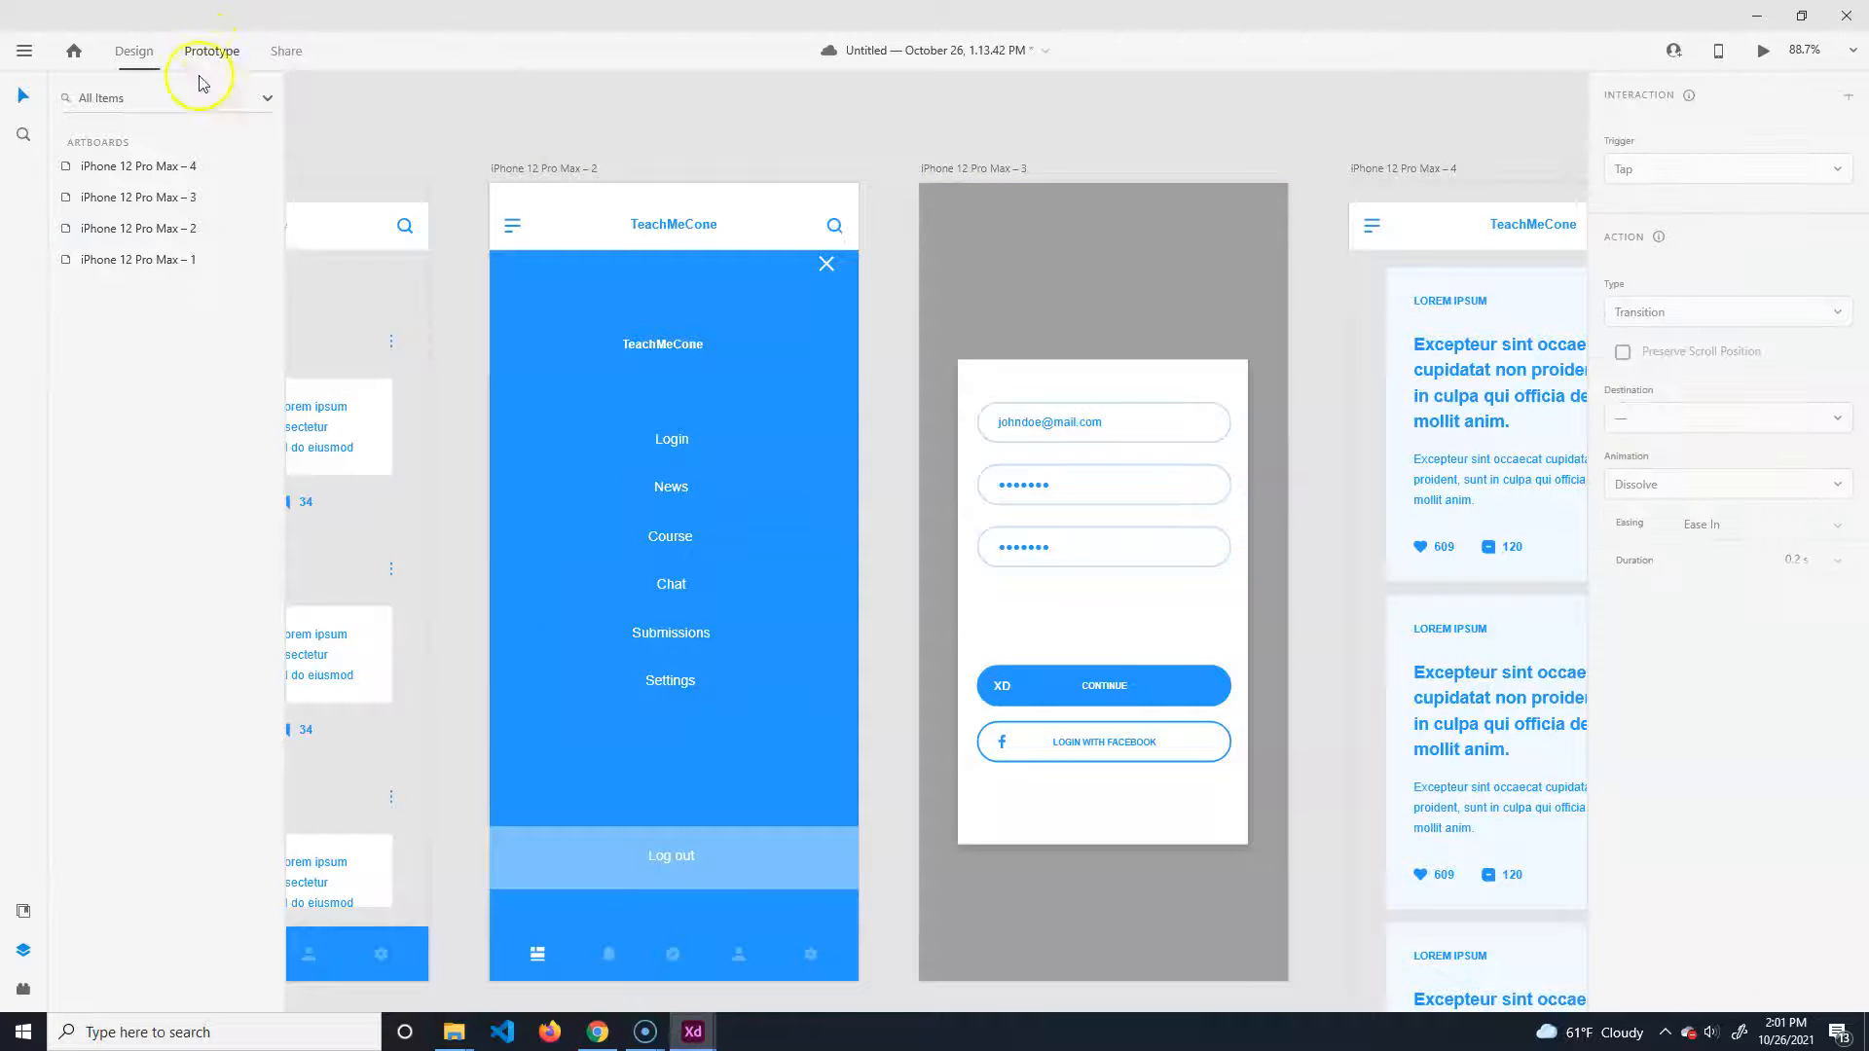
left_click(642, 475)
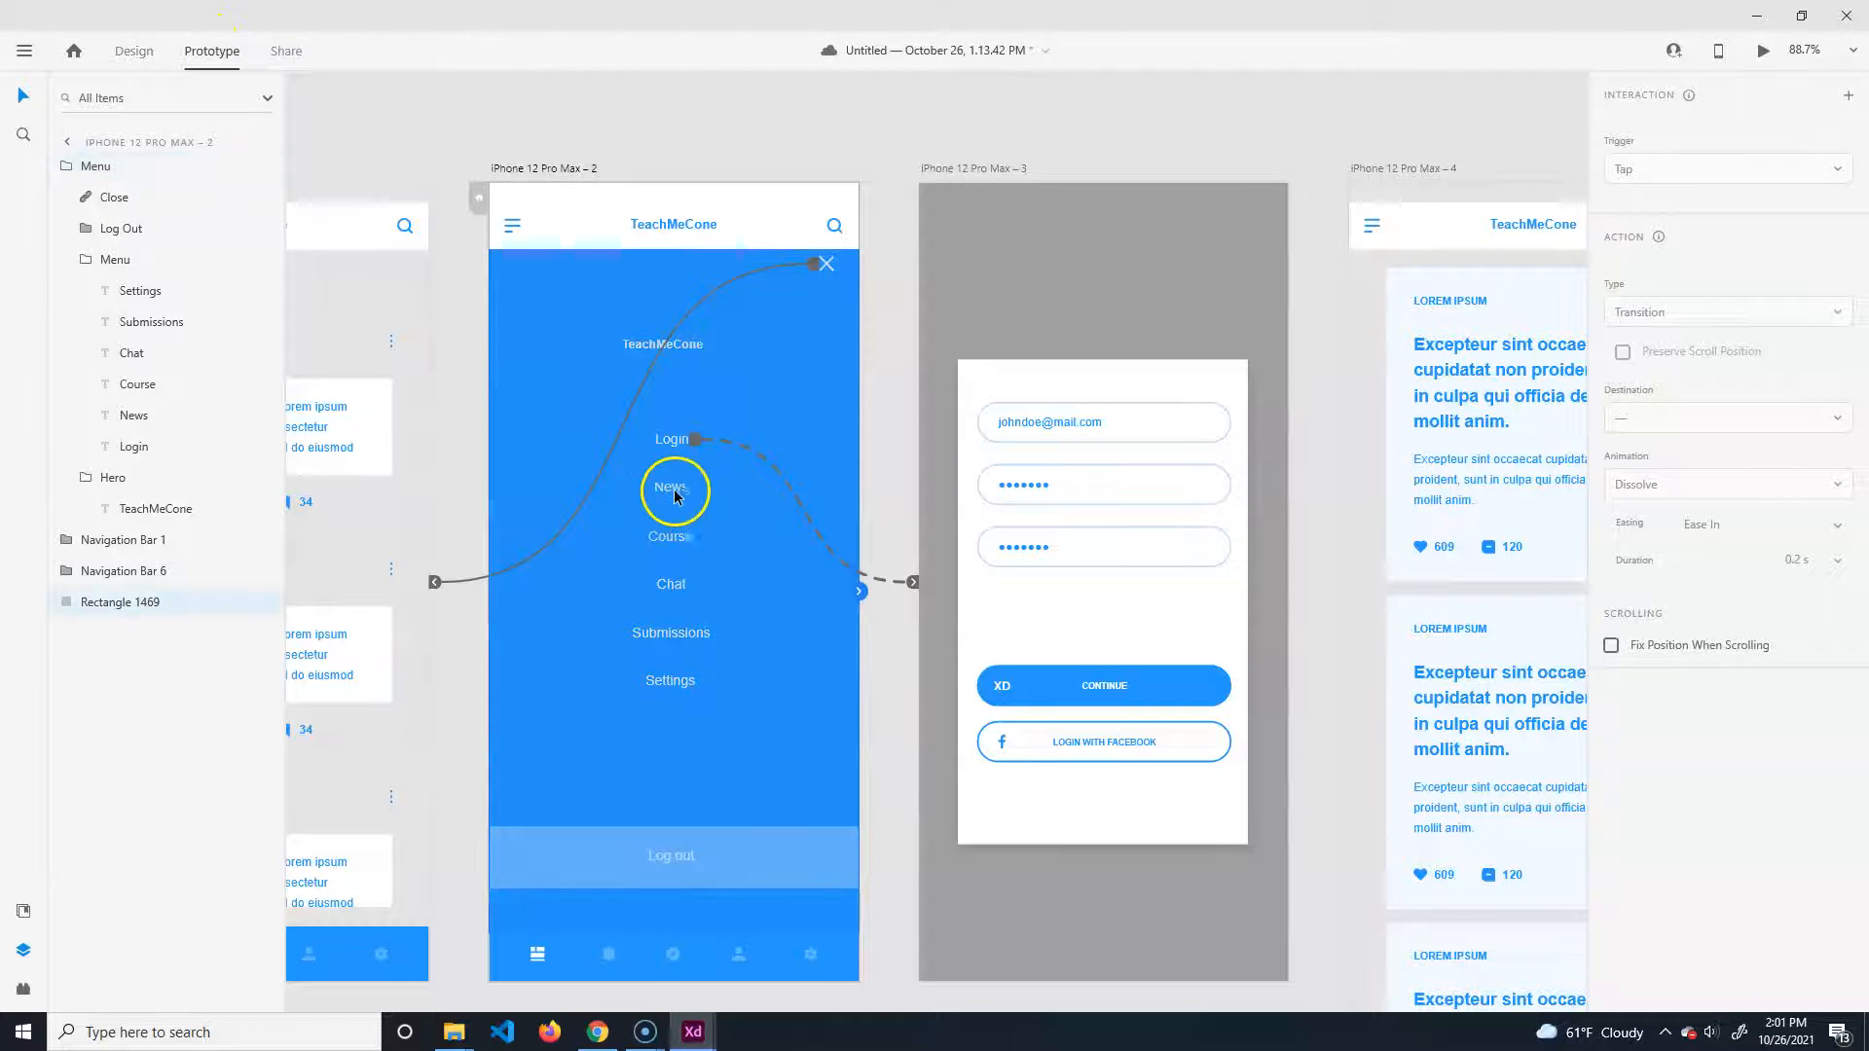
double_click(671, 500)
left_click_drag(689, 487, 1367, 455)
left_click_drag(1385, 730, 888, 379)
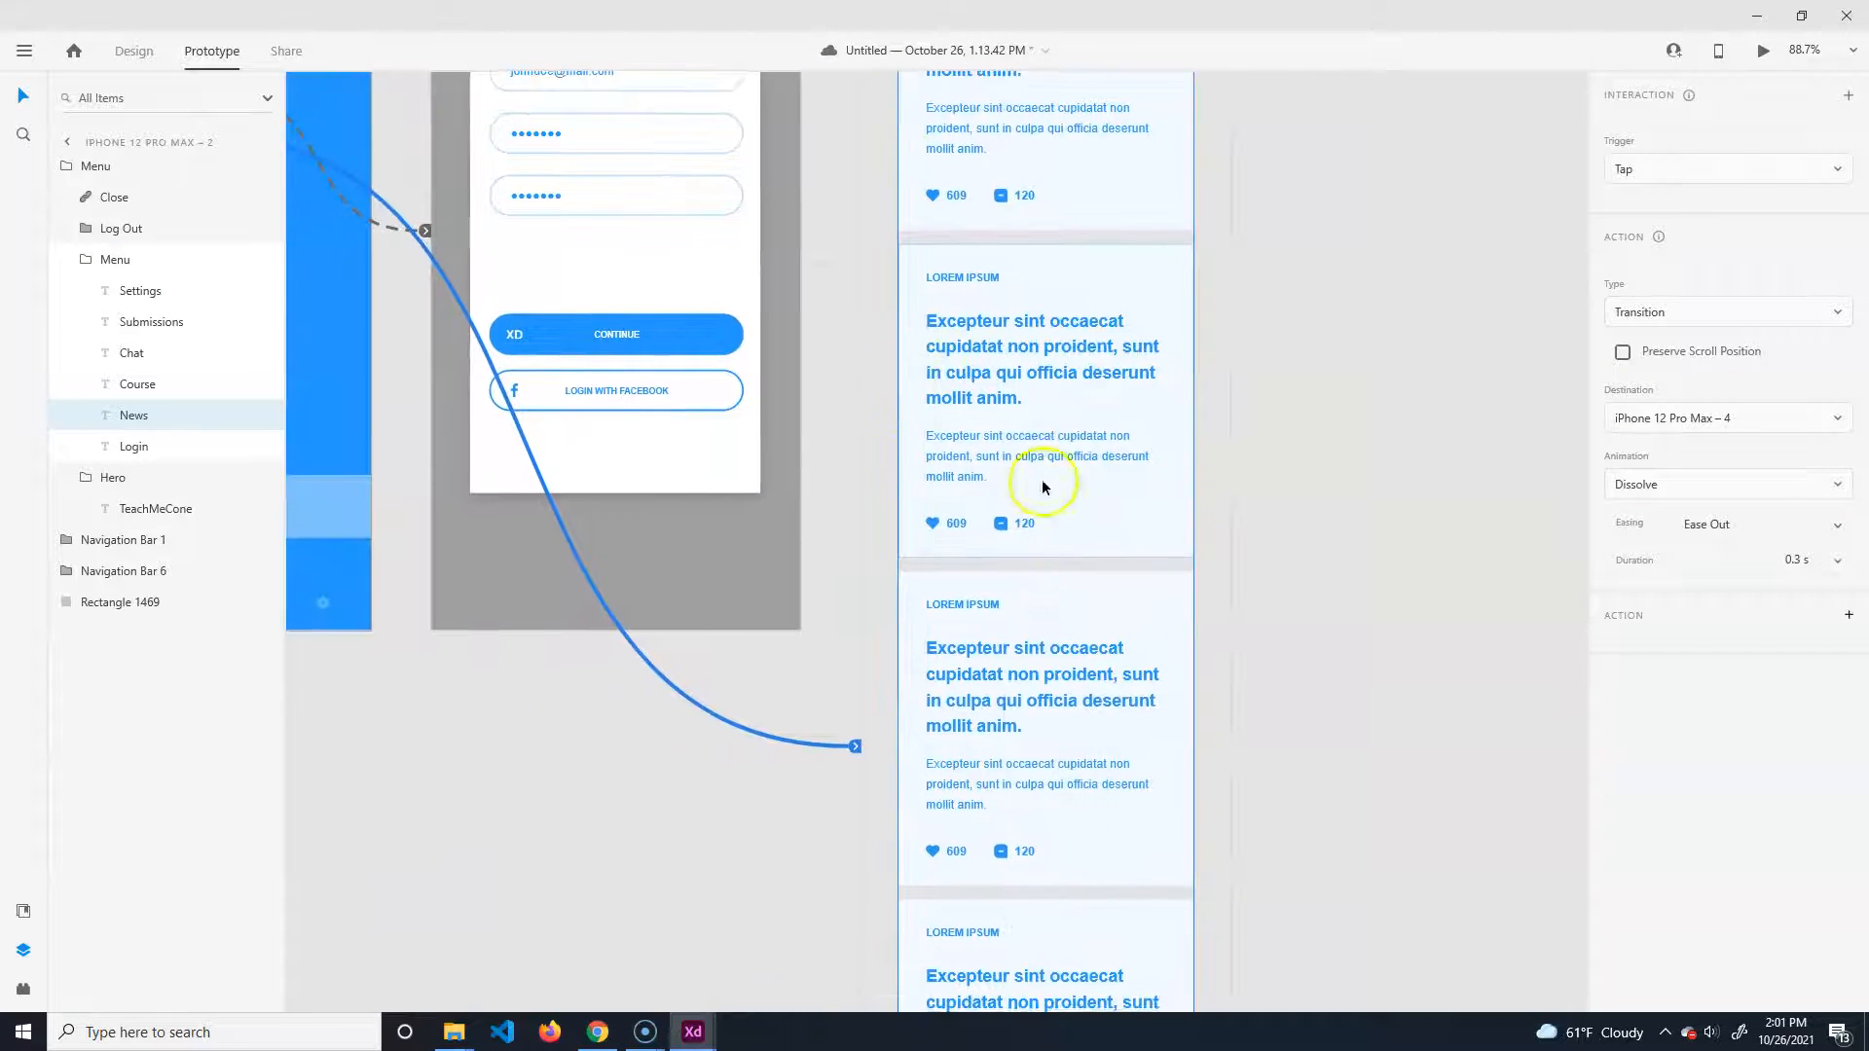
Link the TeachMeCone title in the navigation bar of iPhone 12 Pro Max – 4 to the iPhone 12 Pro Max – 1 artboard.
scroll(1155, 759, "up", 5)
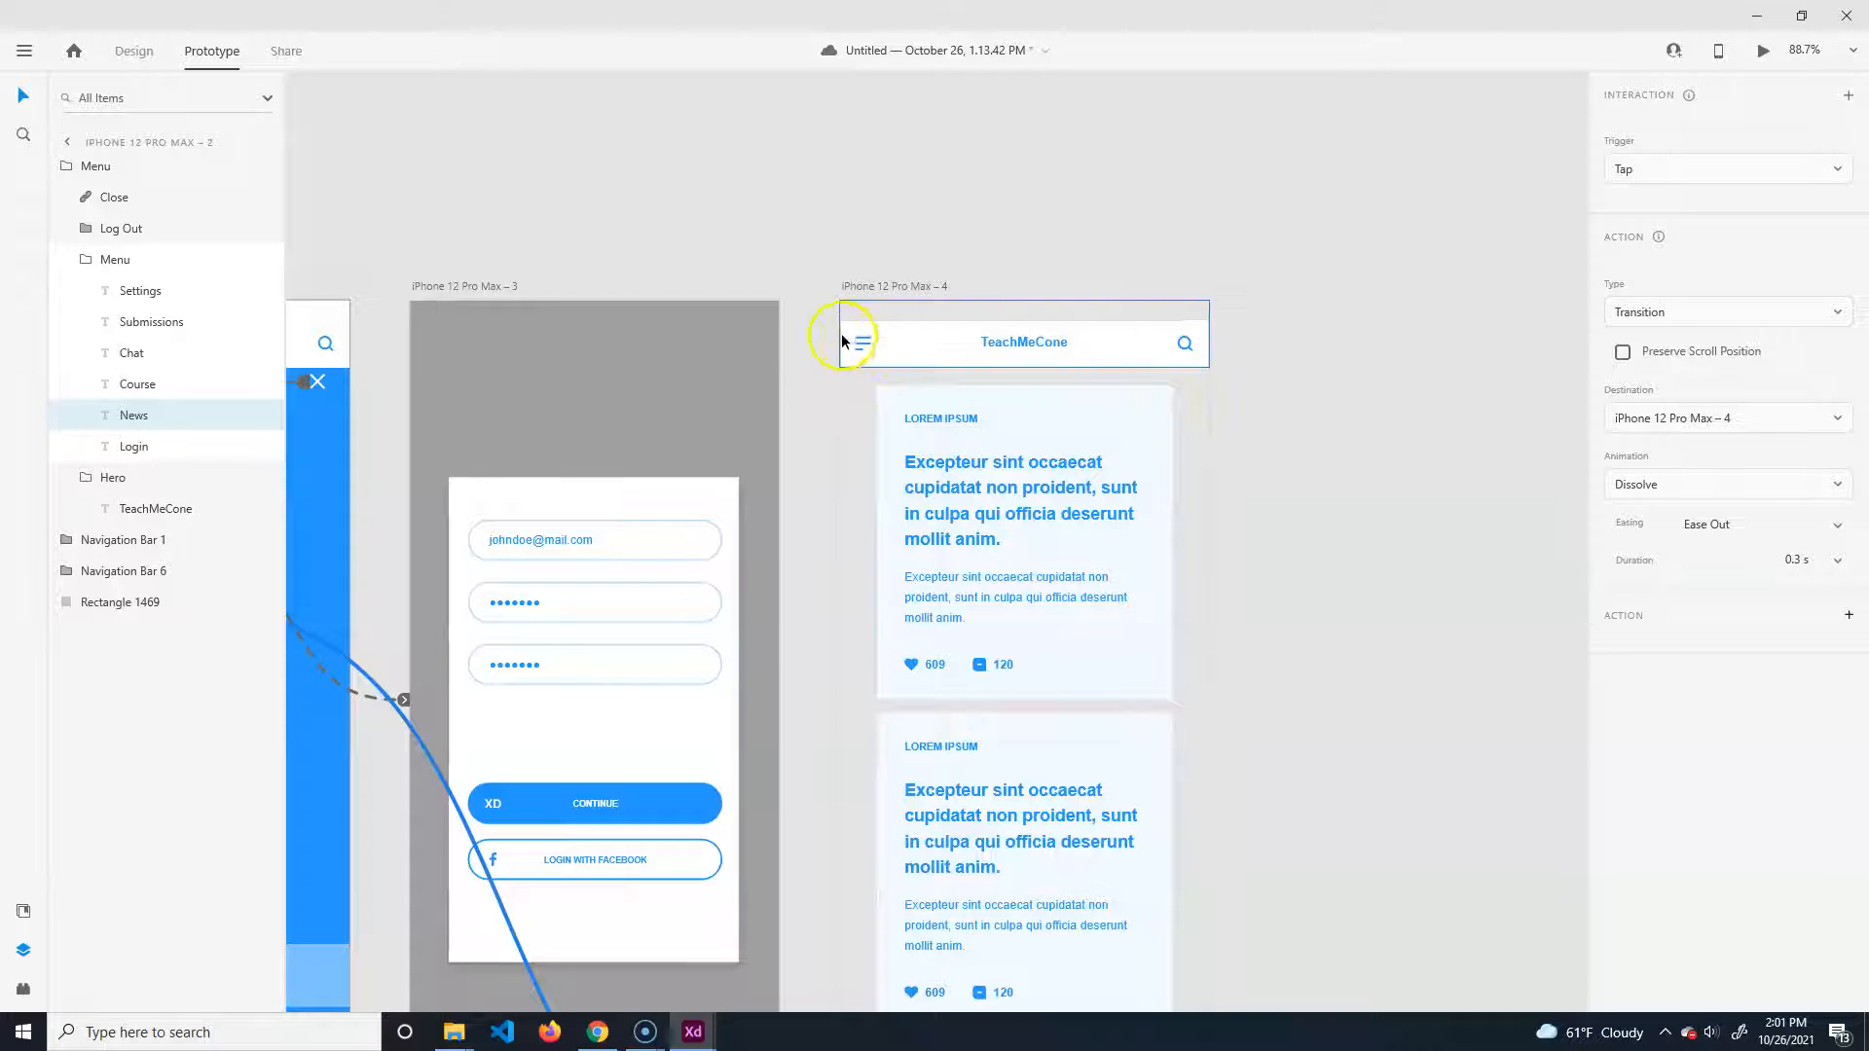
left_click(855, 354)
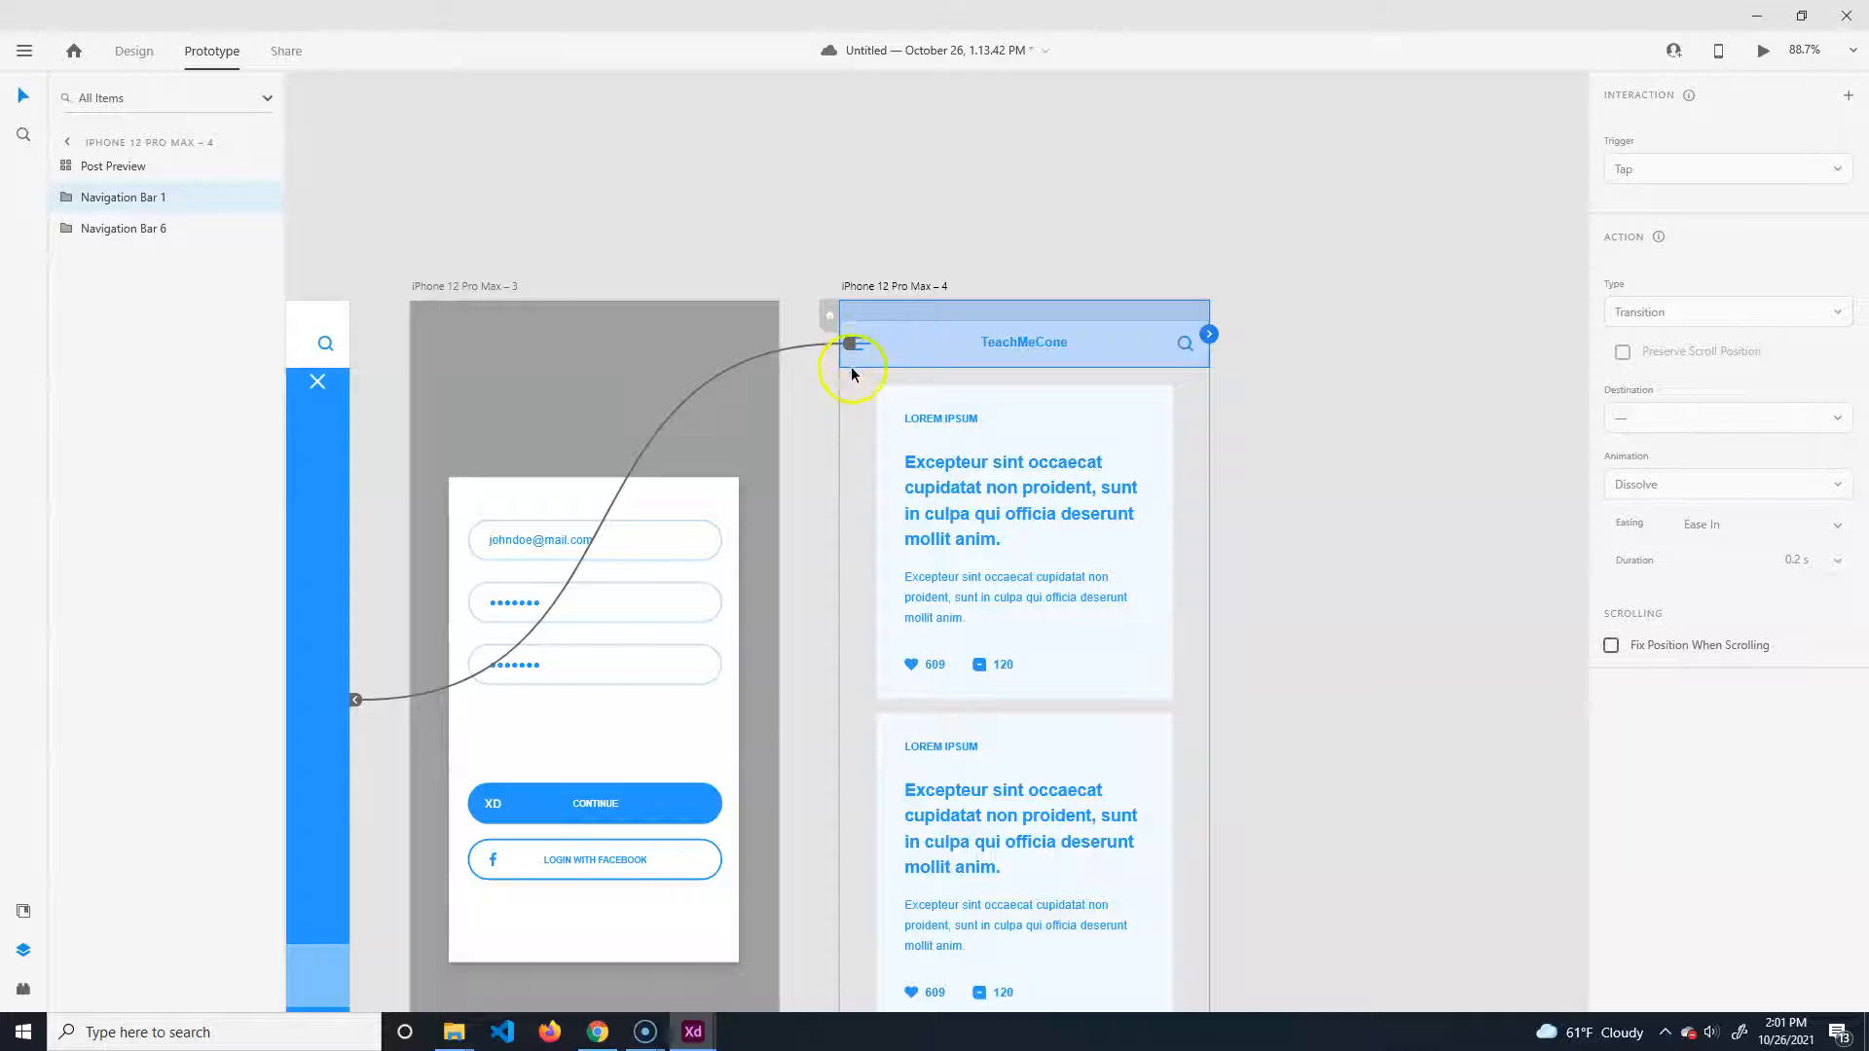
left_click_drag(871, 630, 928, 600)
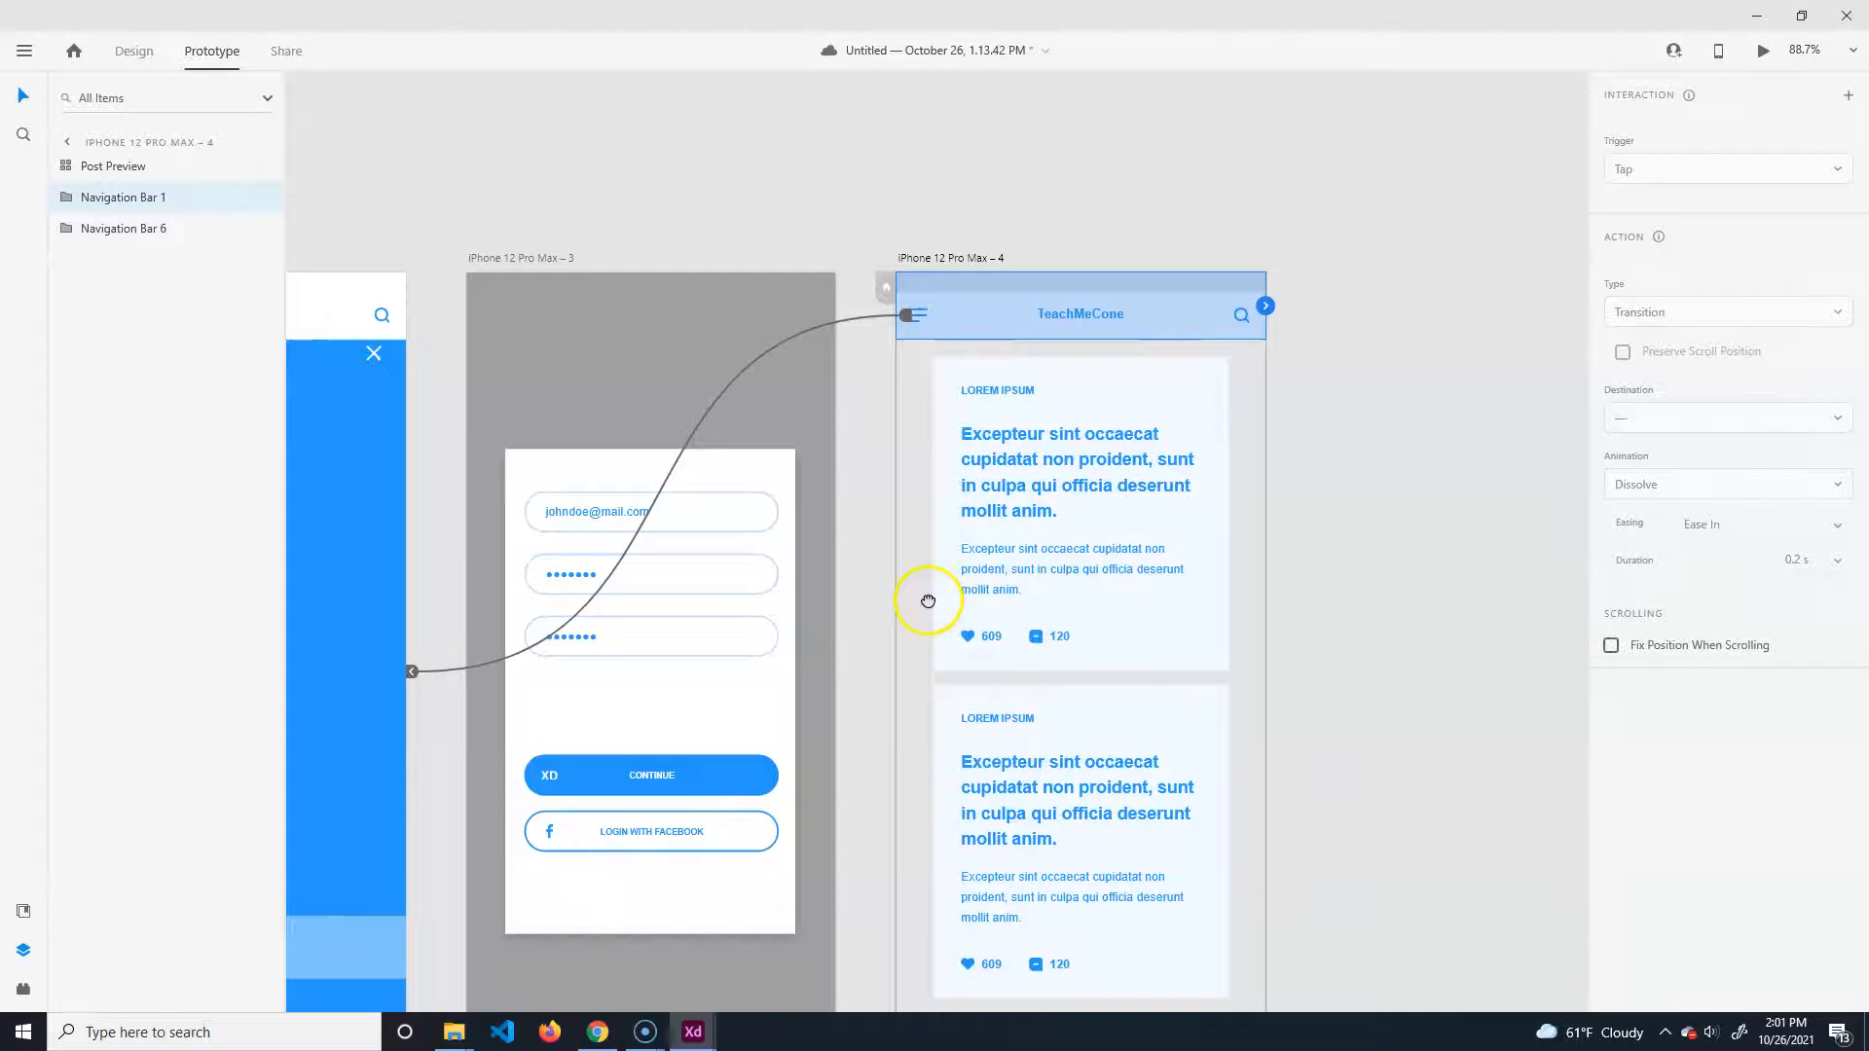
double_click(1075, 315)
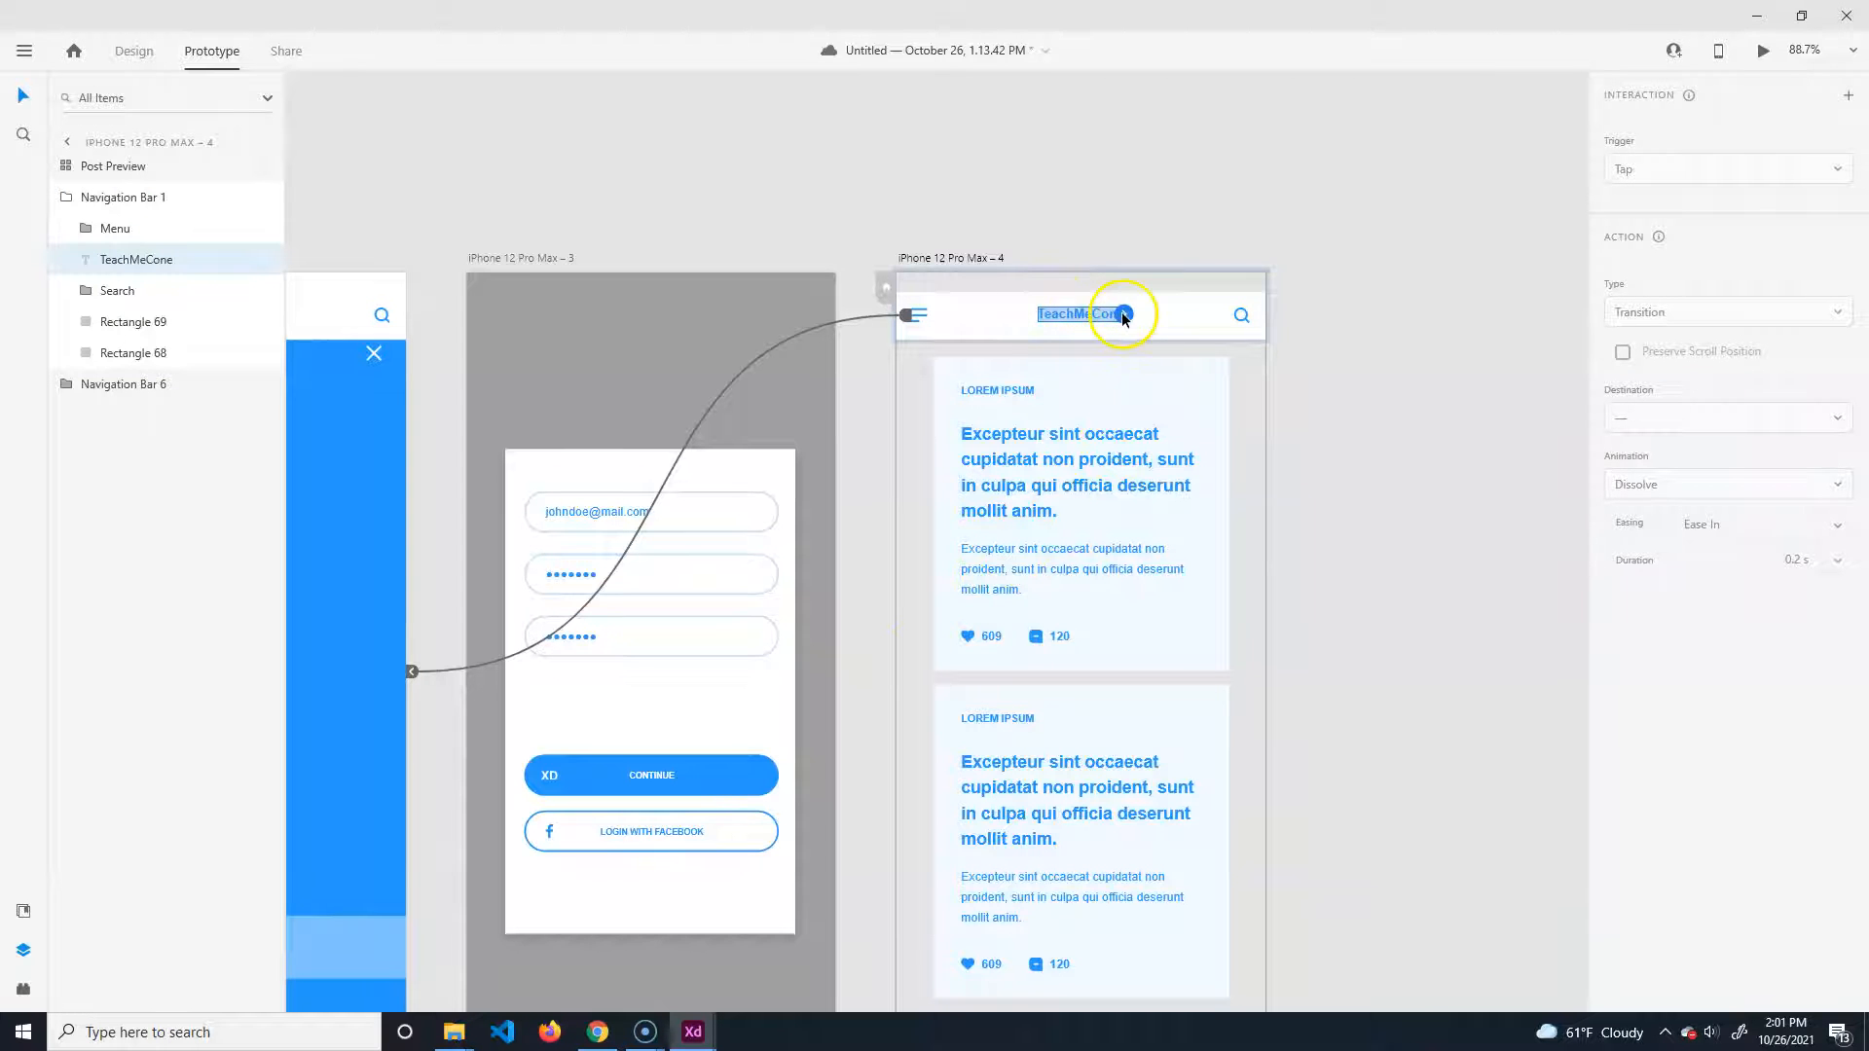
scroll(1071, 525, "left", 5)
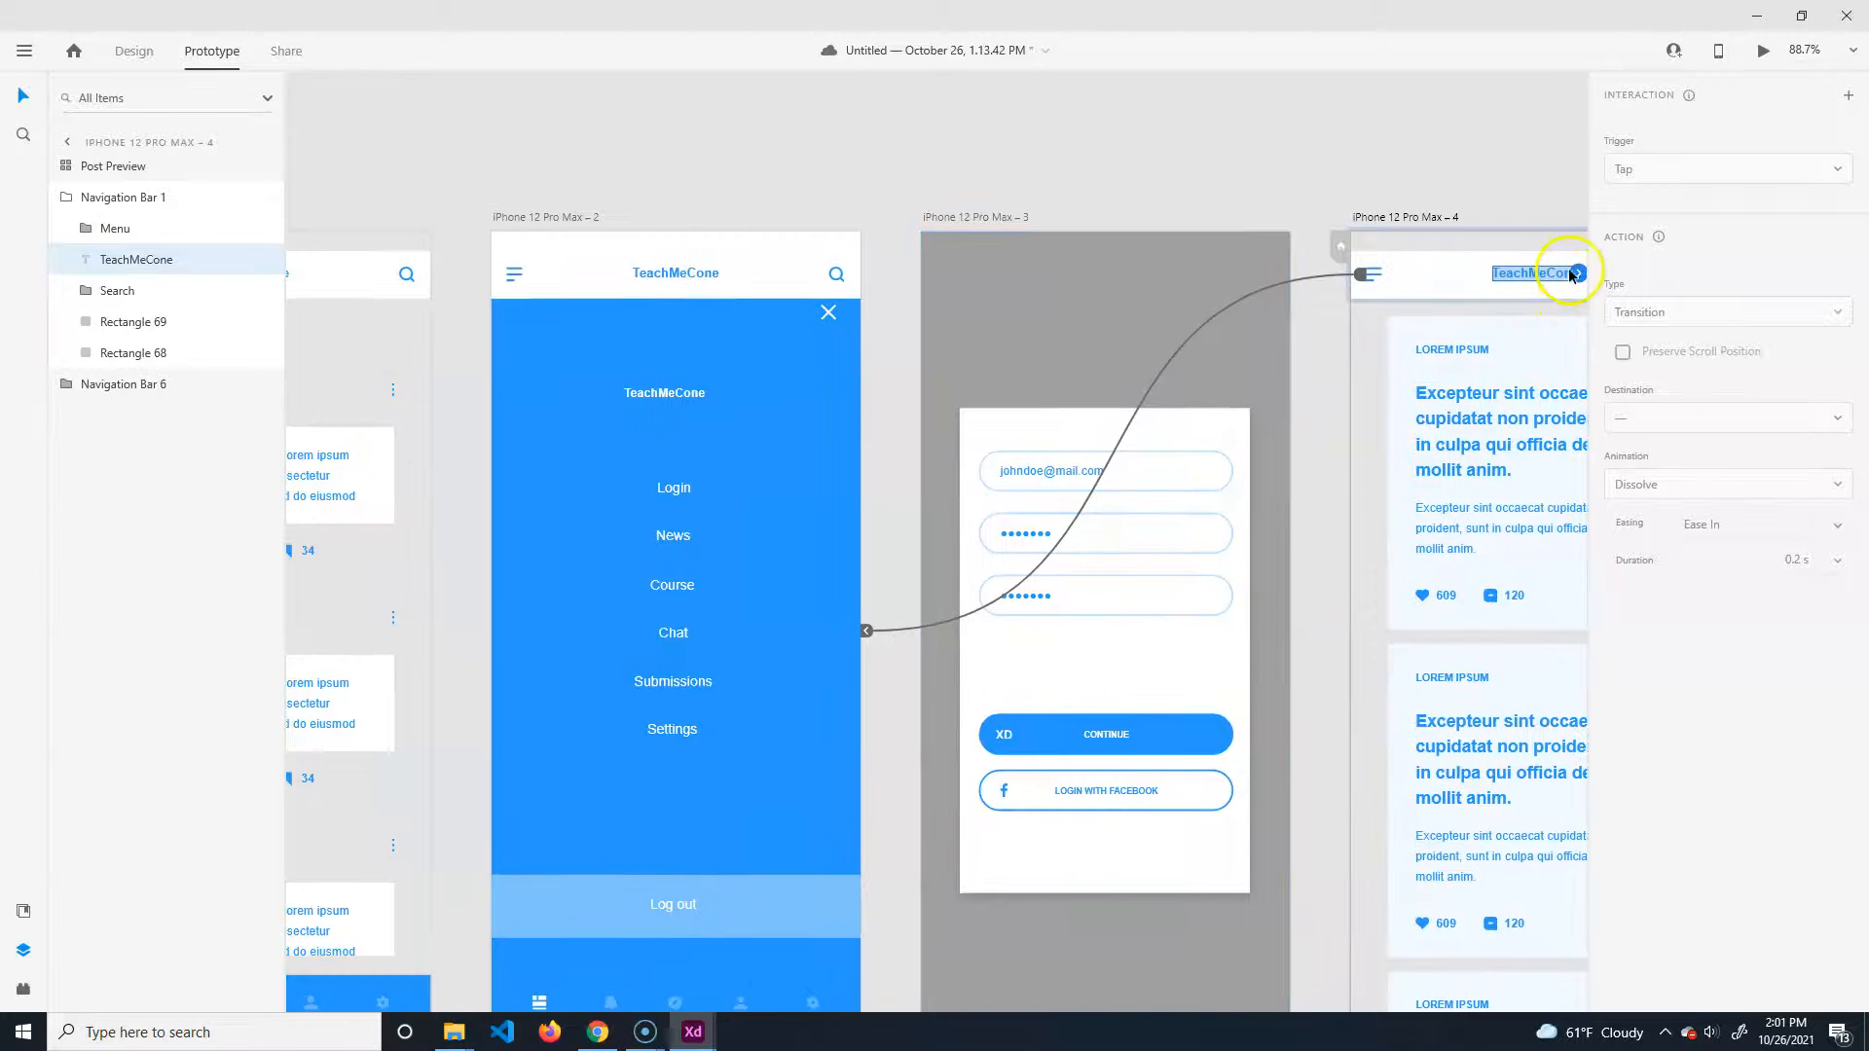
left_click_drag(1570, 275, 396, 360)
Link the TeachMeCone title in the navigation bar of the menu artboard to iPhone 12 Pro Max – 1.
left_click_drag(534, 203, 451, 208)
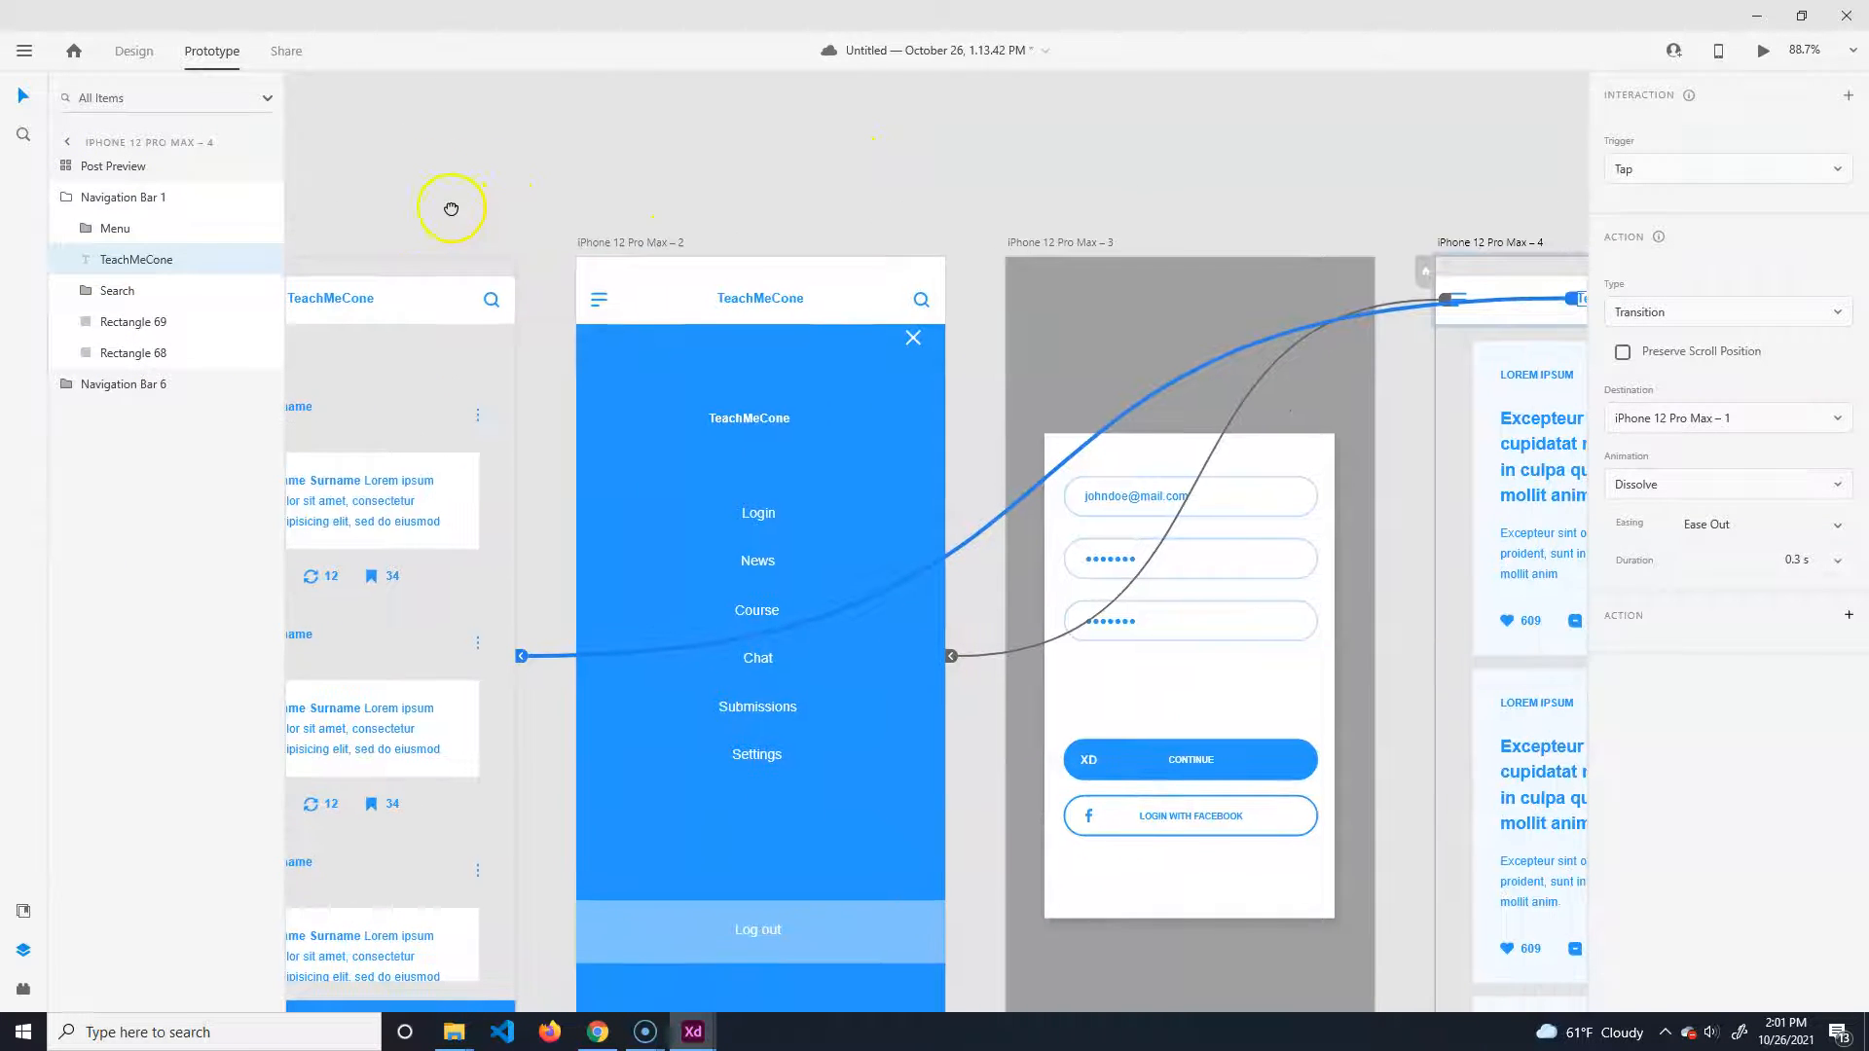
left_click(753, 306)
left_click_drag(805, 299, 399, 465)
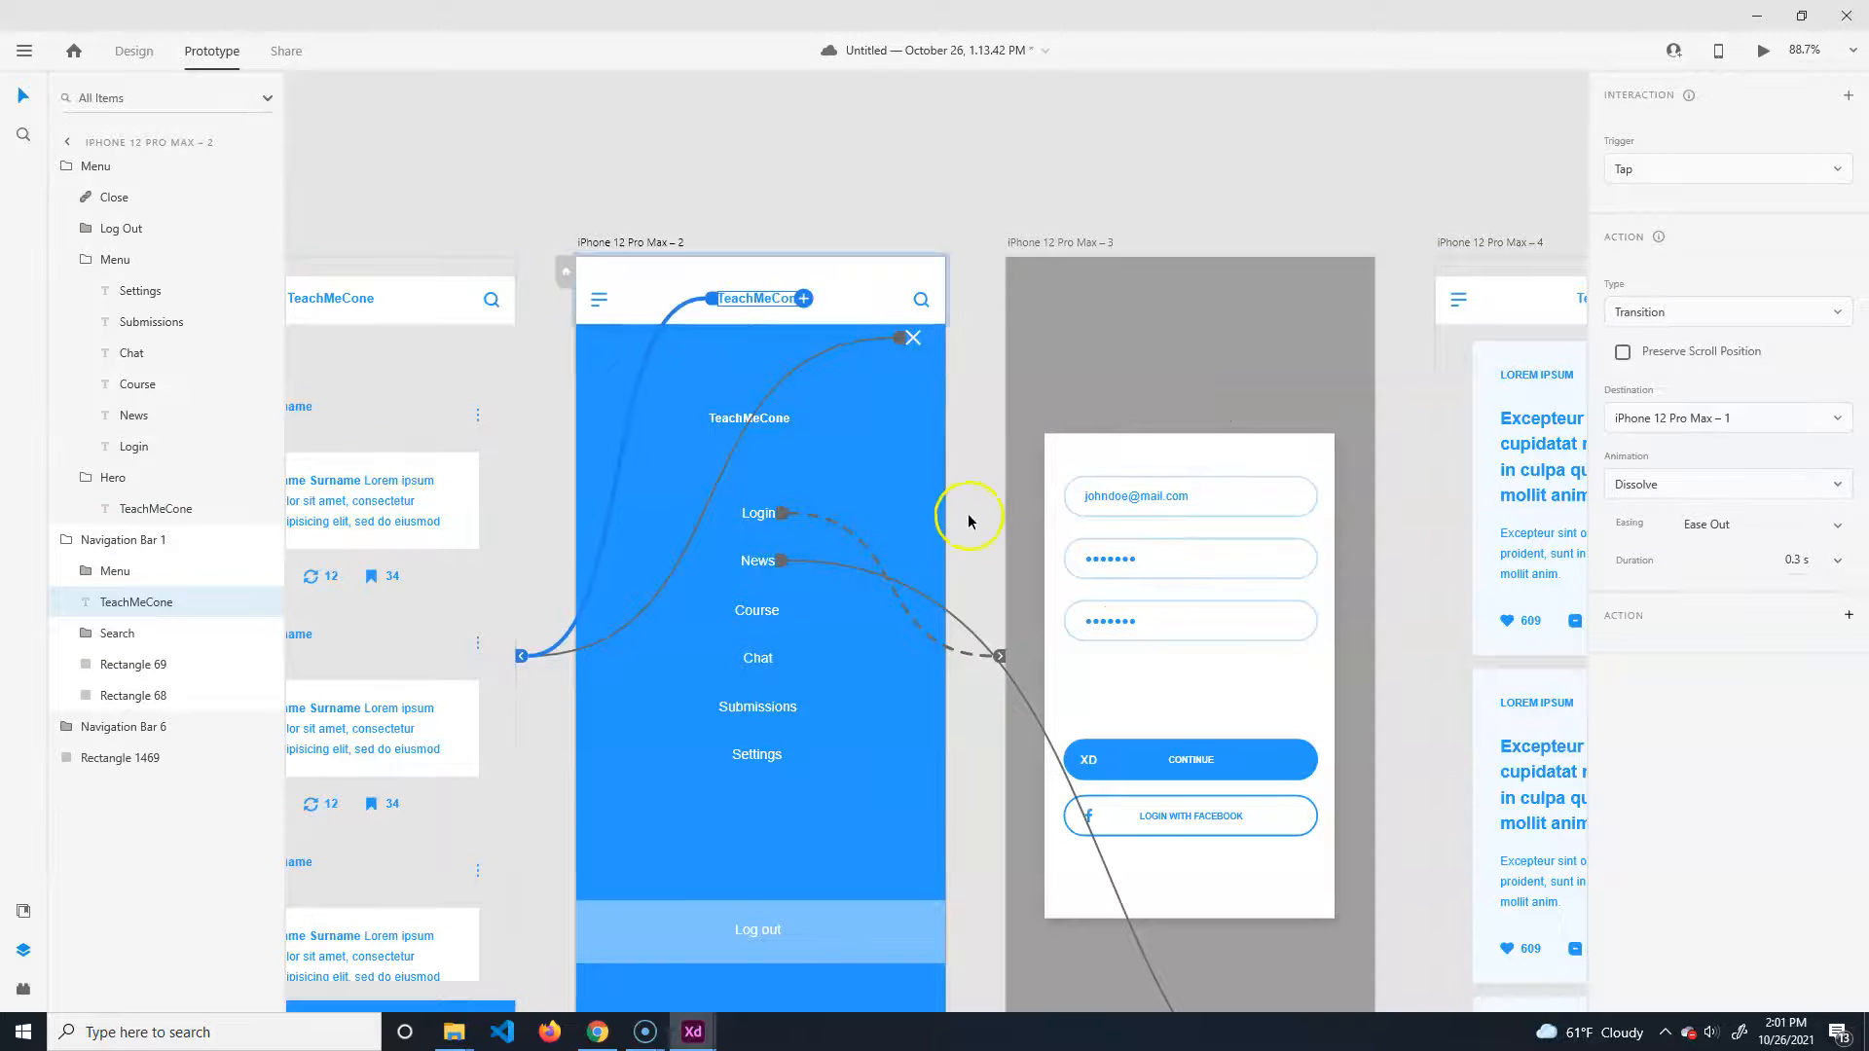
Preview the prototype from iPhone 12 Pro Max – 1, testing the menu and opening and closing the login overlay.
left_click_drag(884, 462, 543, 322)
left_click_drag(1406, 487, 1060, 427)
left_click_drag(827, 508, 1222, 471)
left_click_drag(951, 511, 1441, 479)
left_click(825, 577)
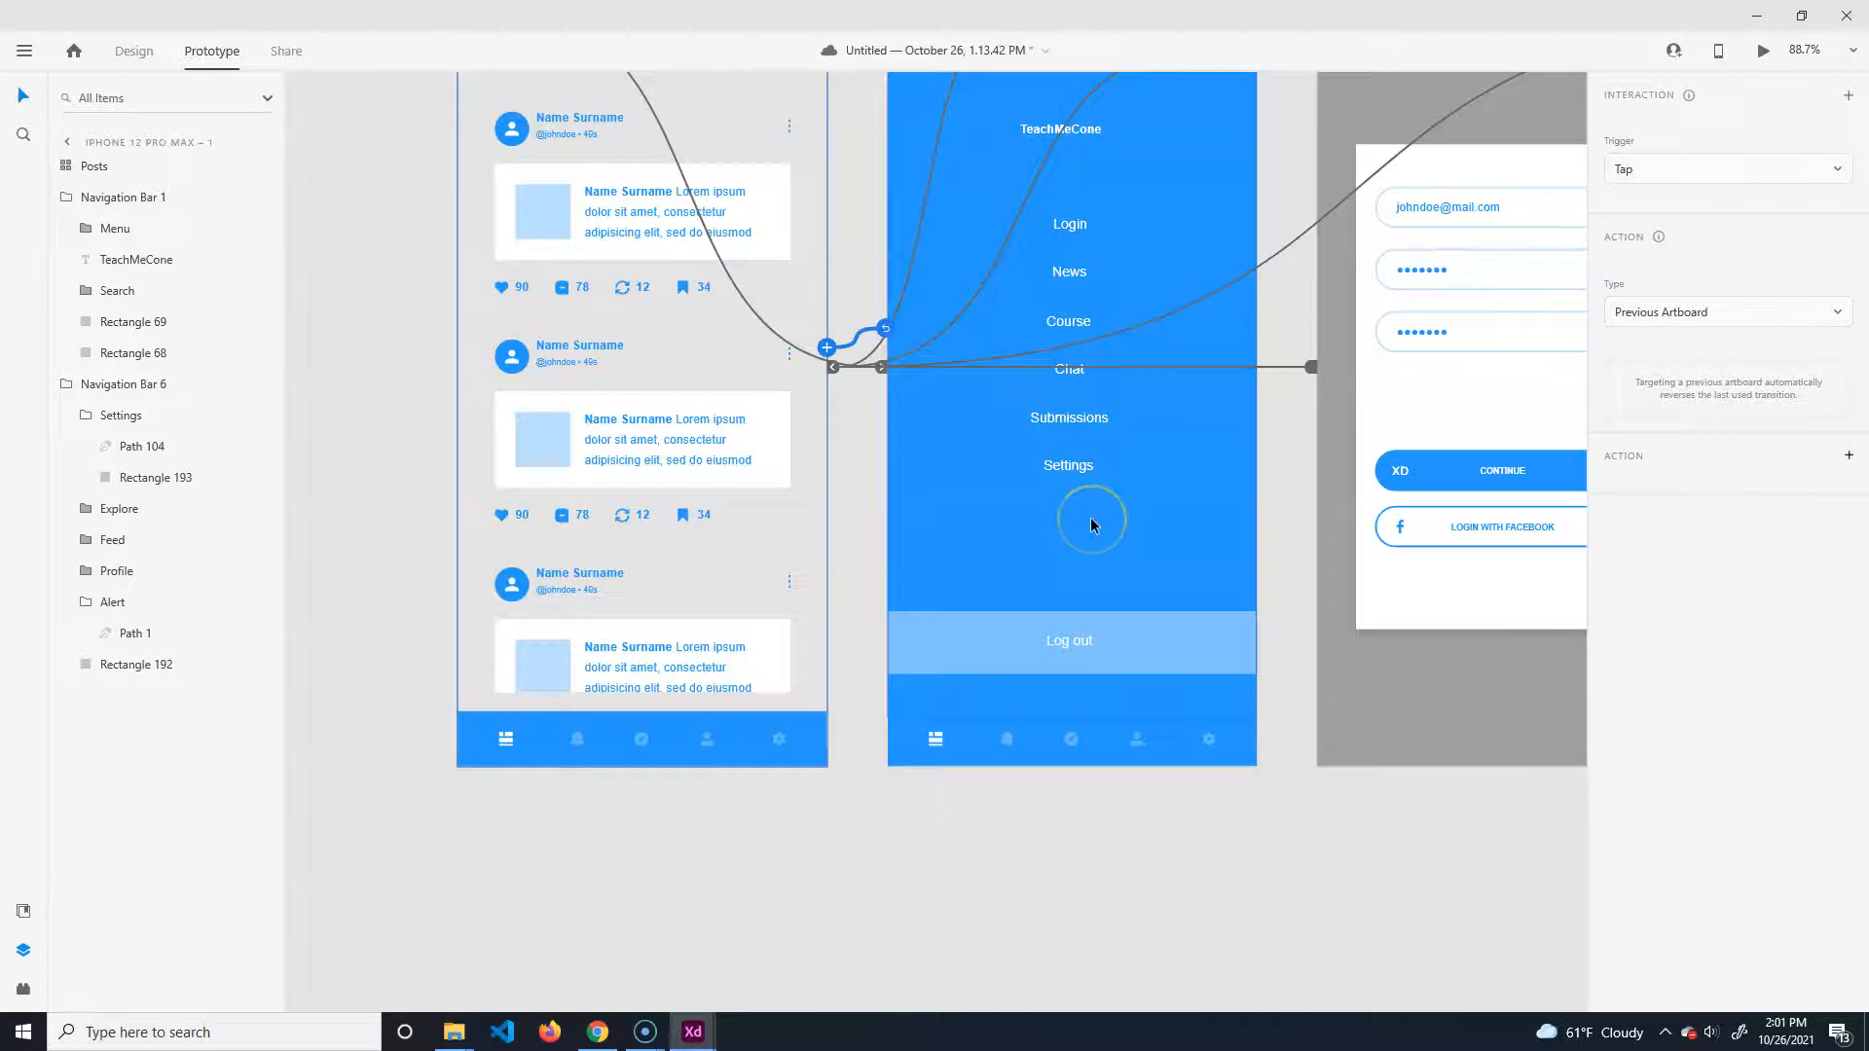
key("ctrl+Return")
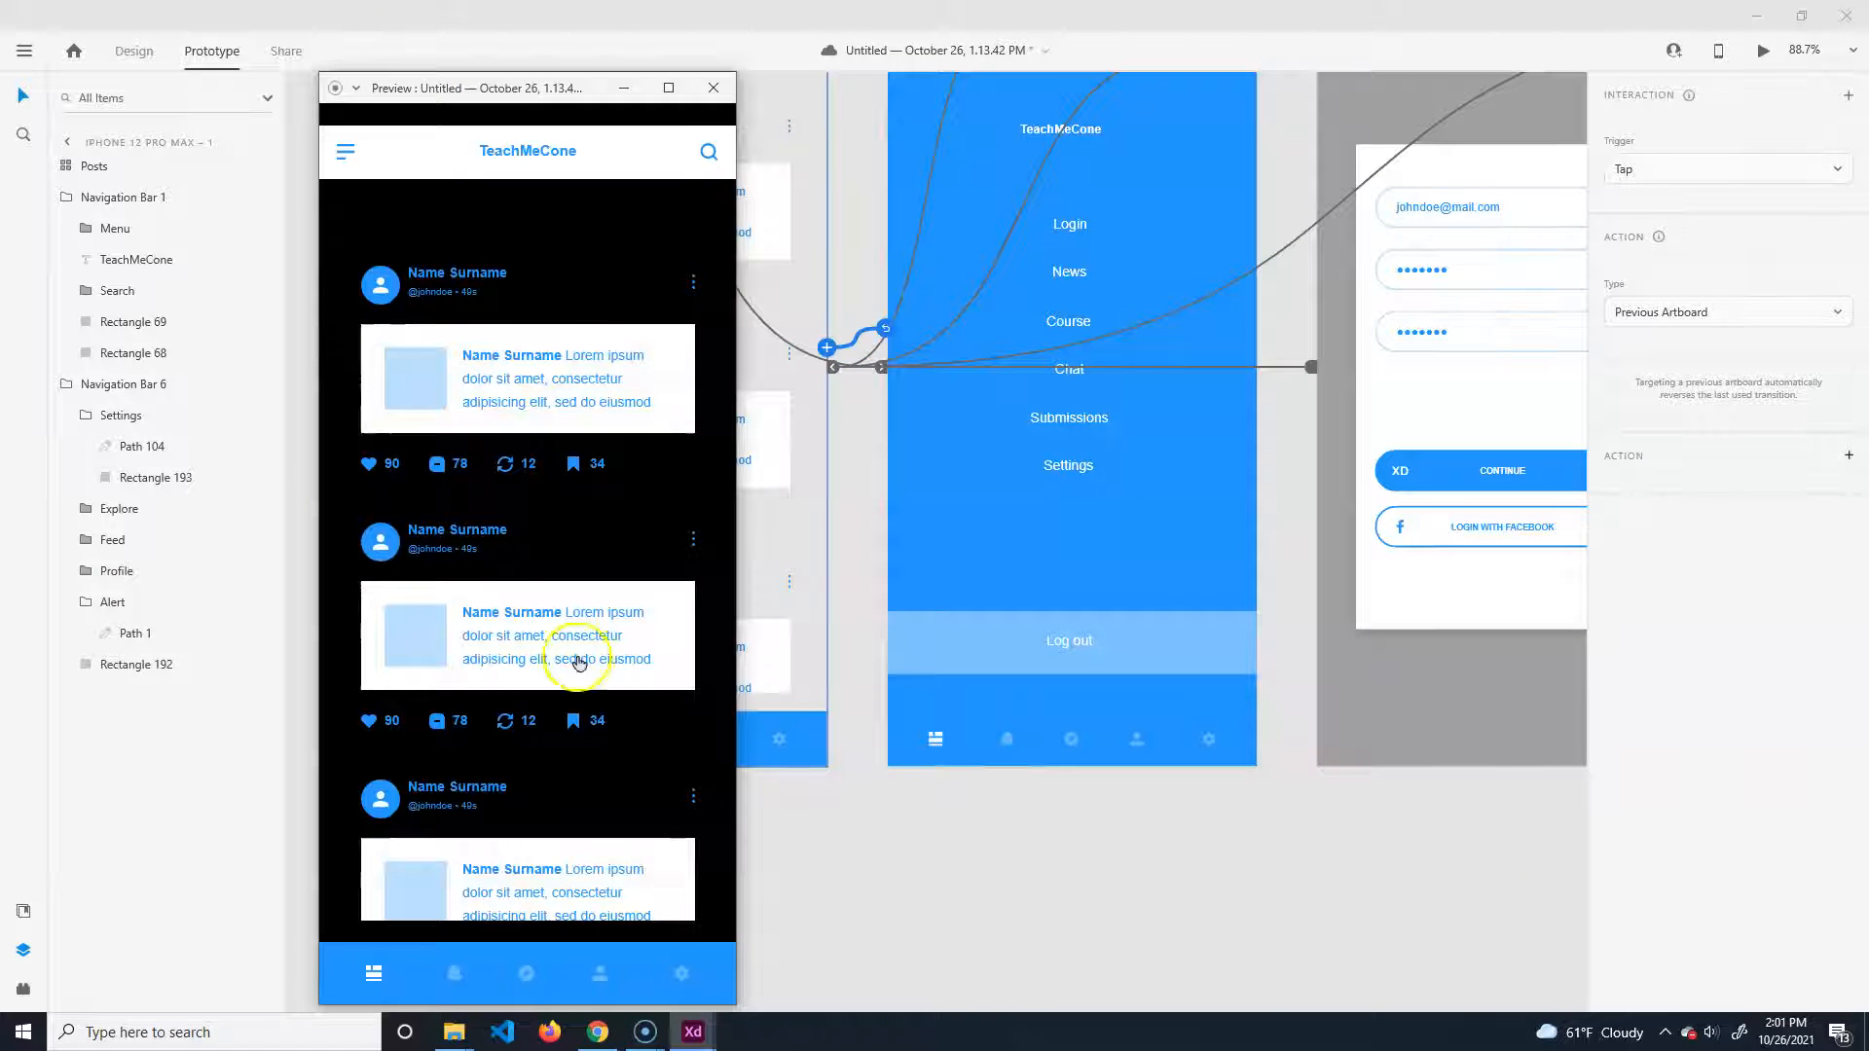
left_click(346, 154)
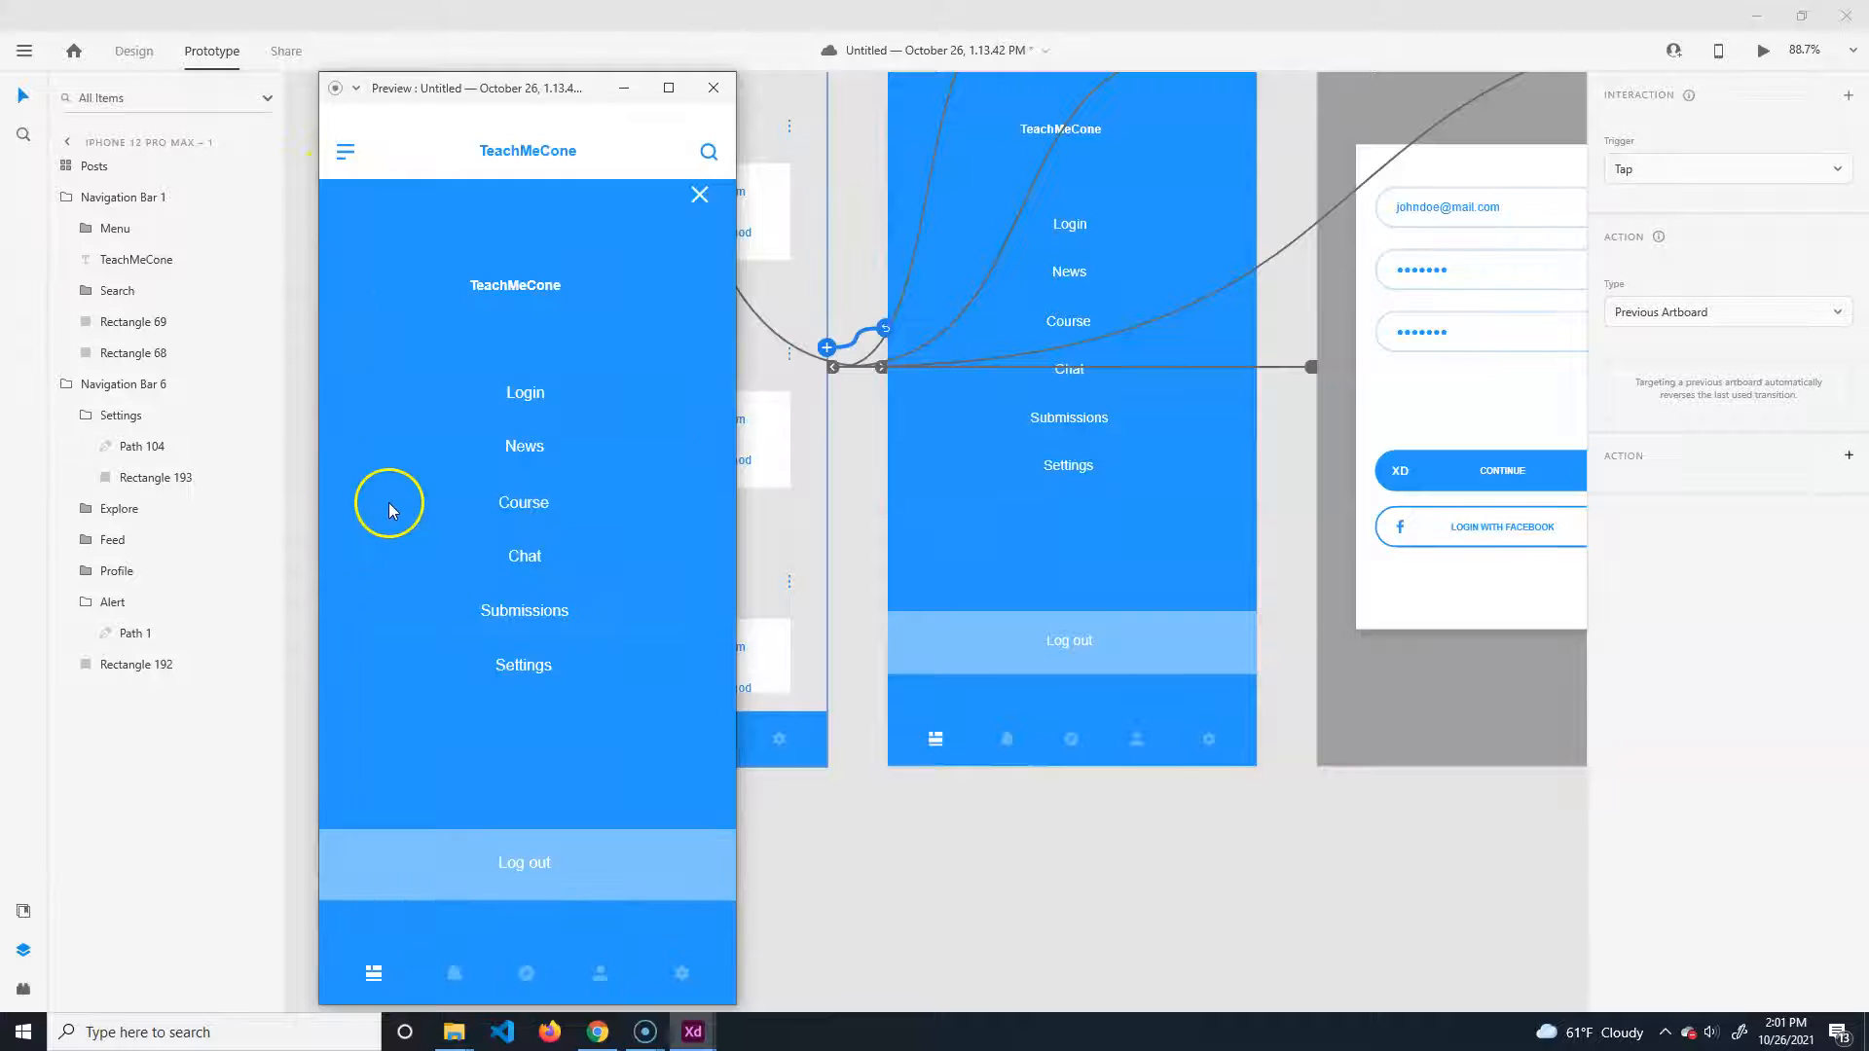
left_click(547, 407)
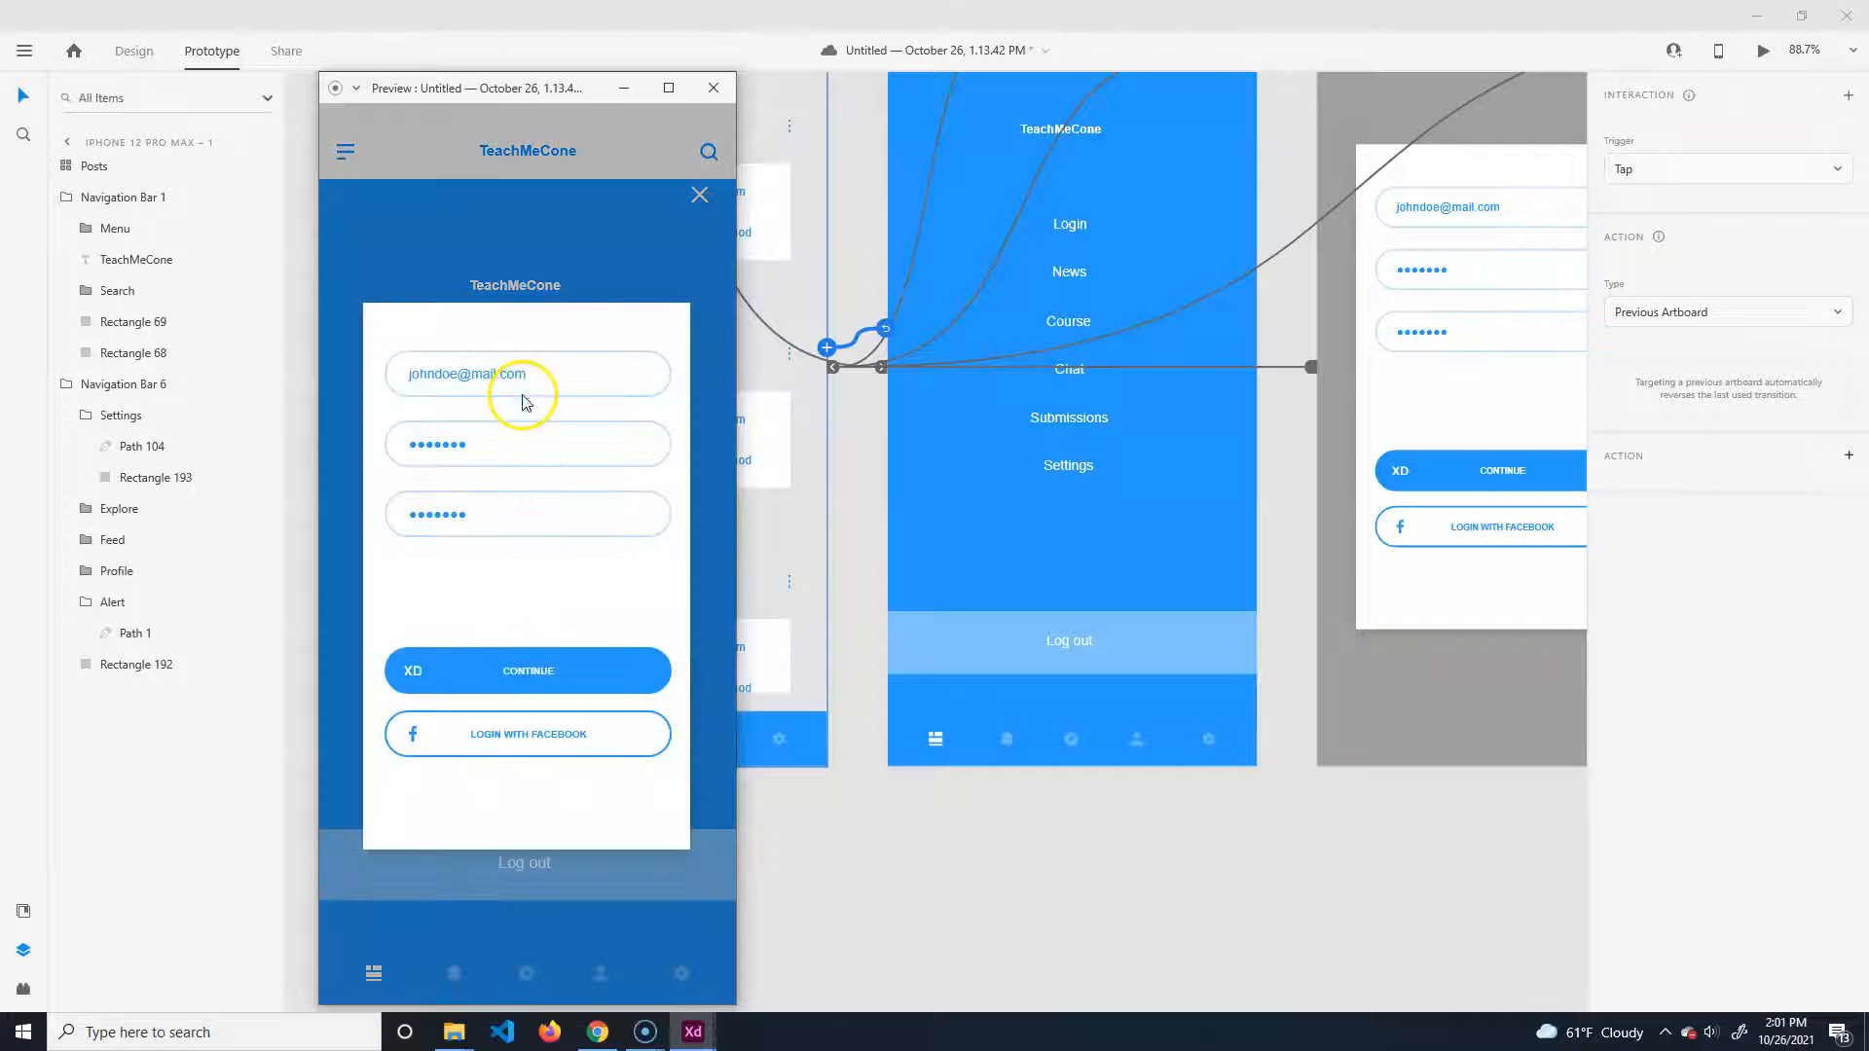
left_click(685, 202)
Test the News link from the menu and the scrolling of the news feed, and close the preview.
left_click(346, 153)
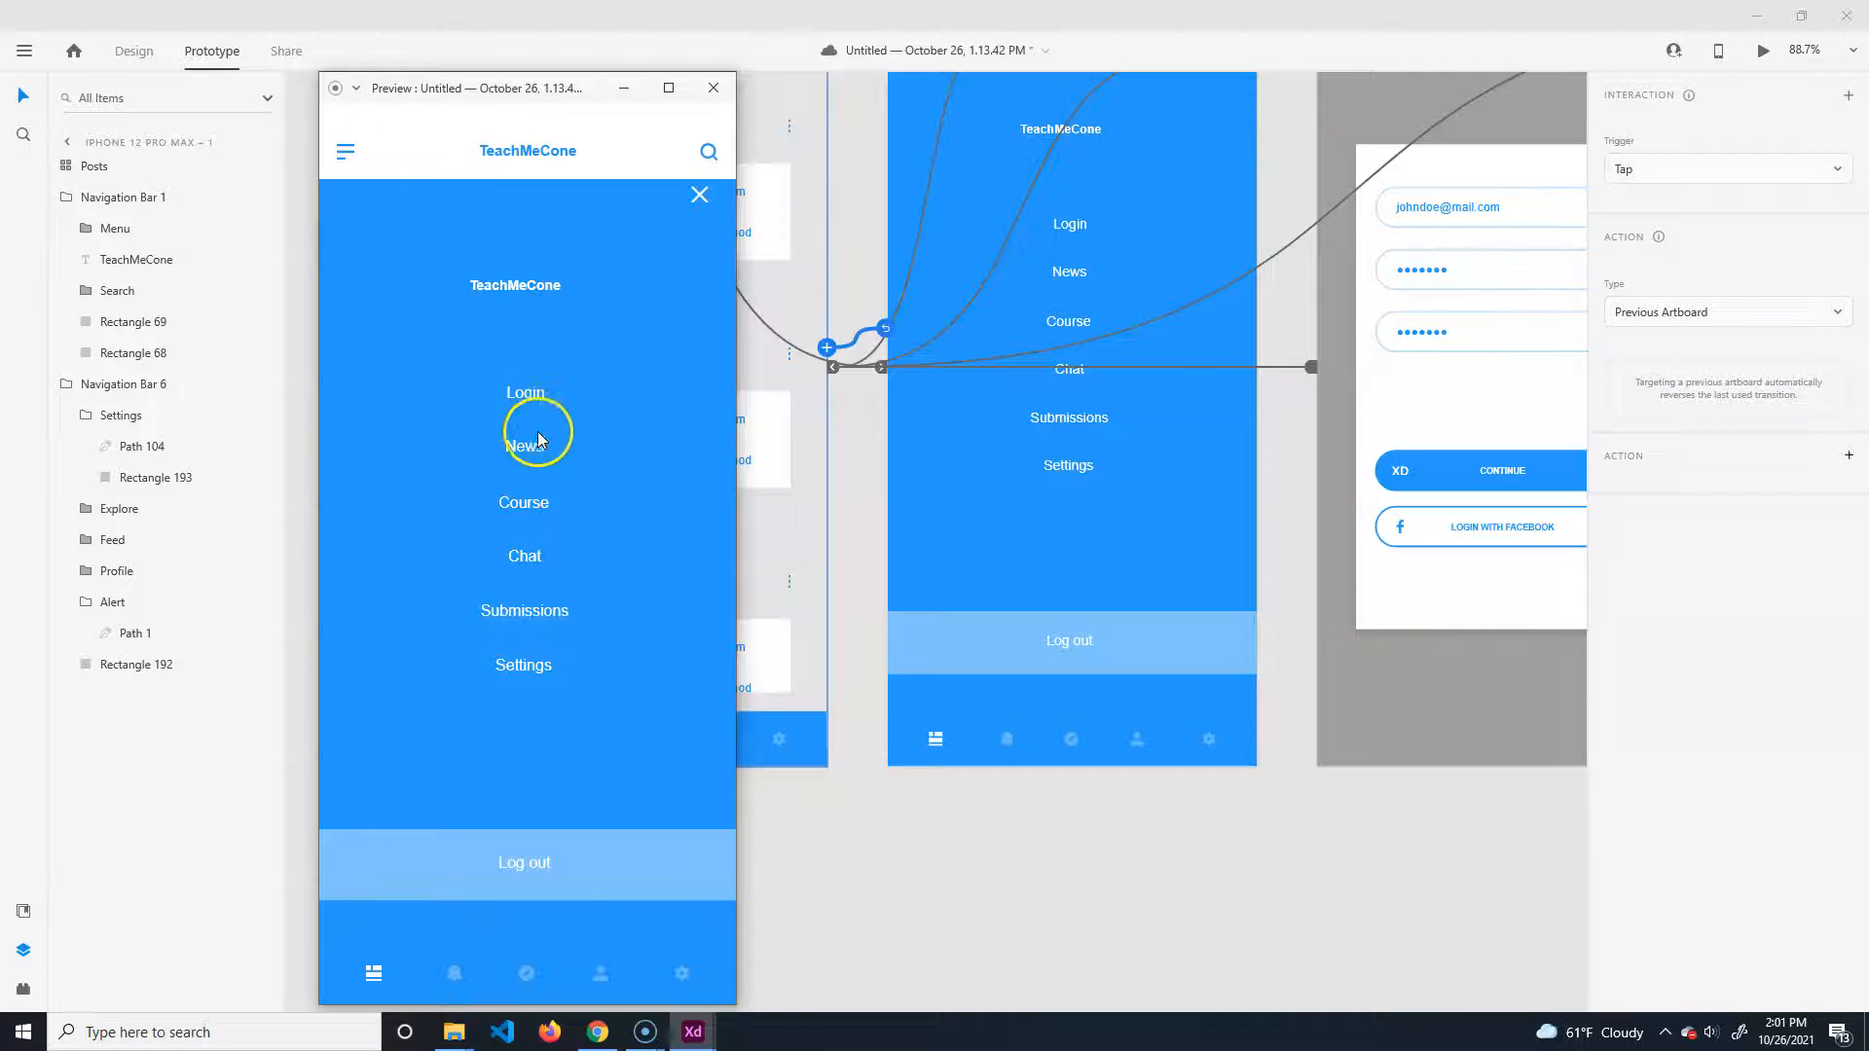
left_click(516, 448)
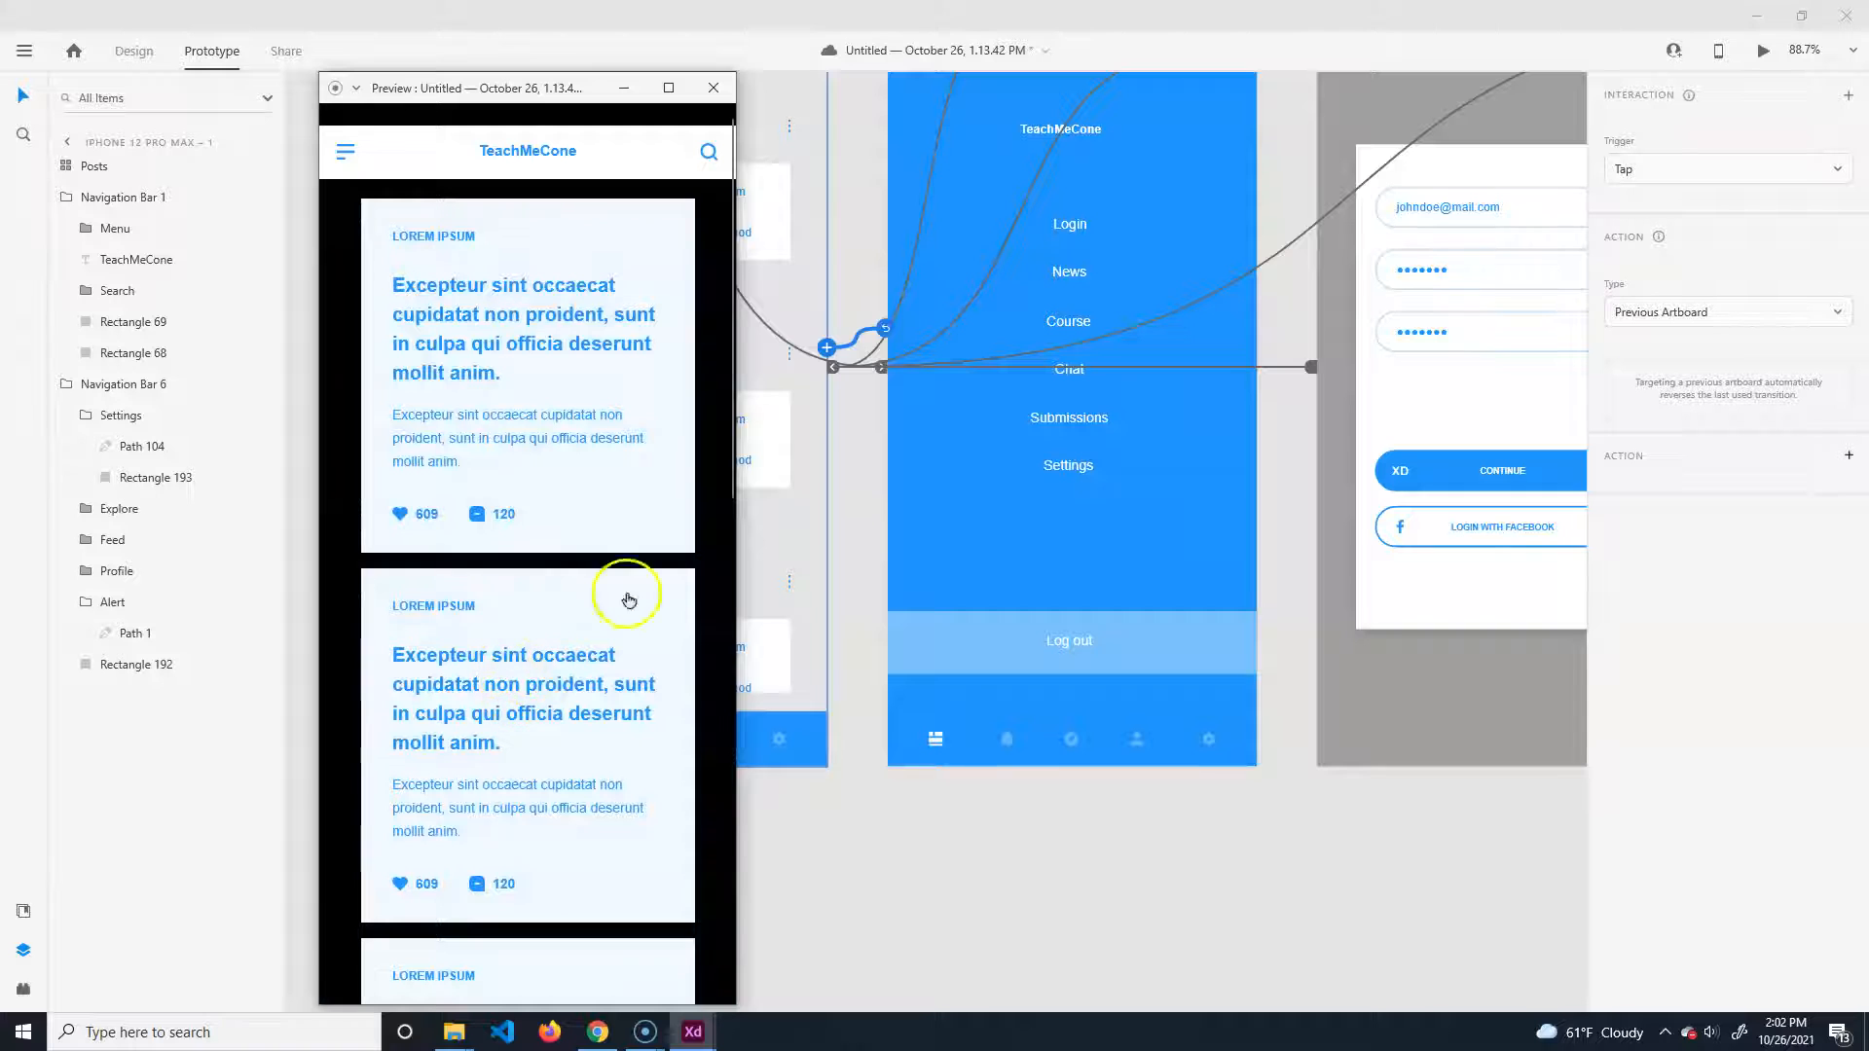
left_click(546, 509)
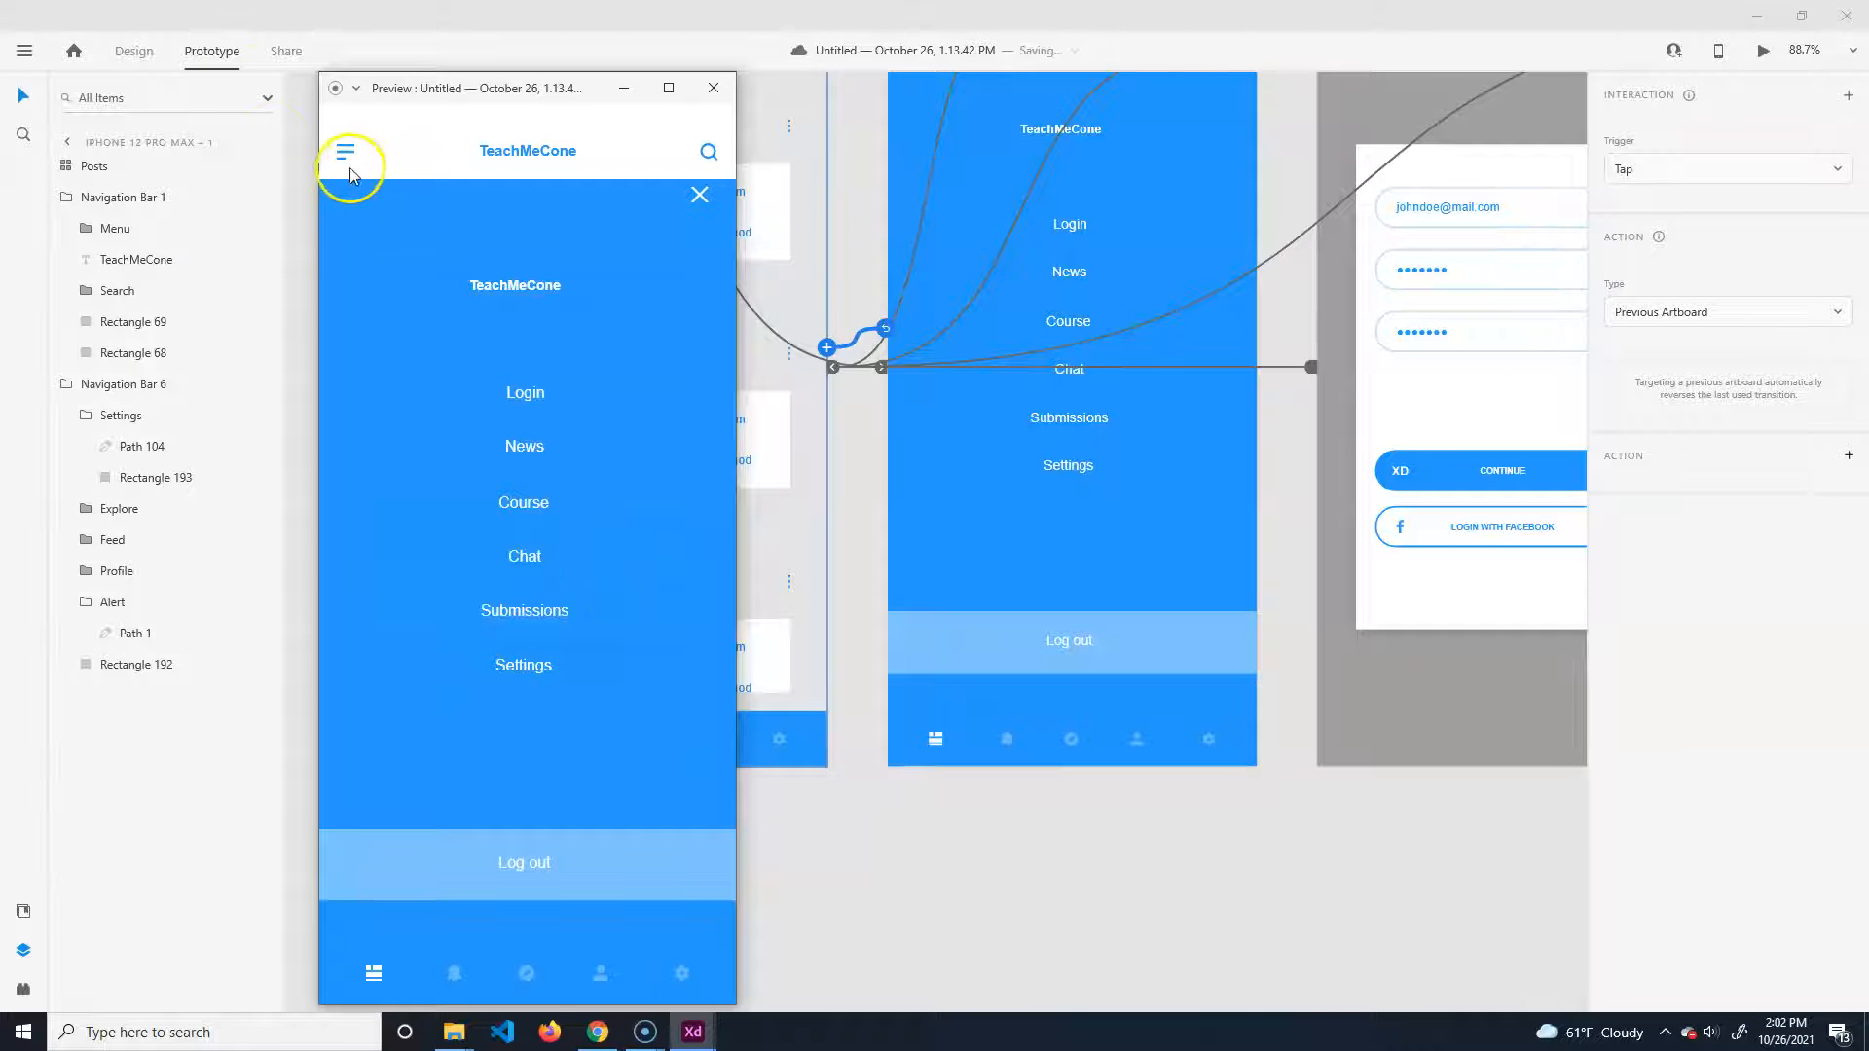
left_click(526, 450)
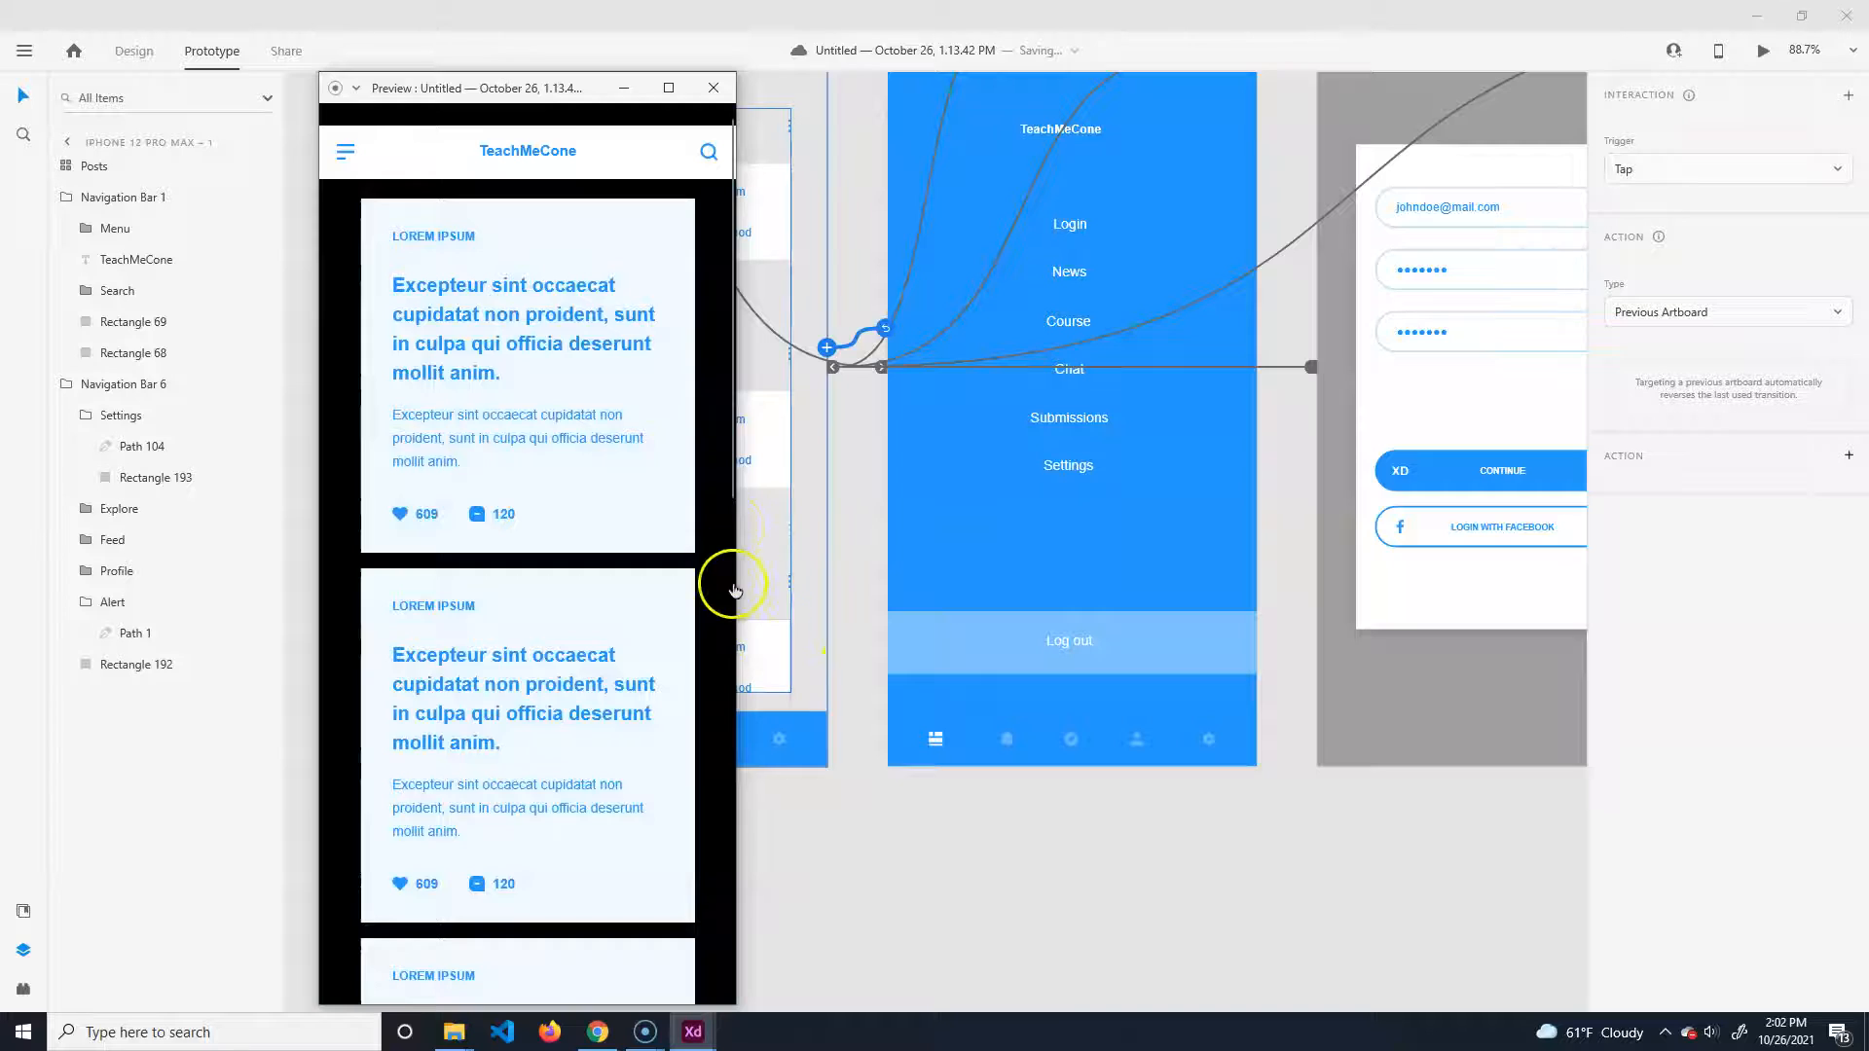
scroll(697, 484, "down", 5)
scroll(618, 633, "up", 2)
scroll(613, 650, "down", 3)
scroll(584, 596, "up", 3)
scroll(584, 560, "down", 4)
scroll(569, 563, "up", 1)
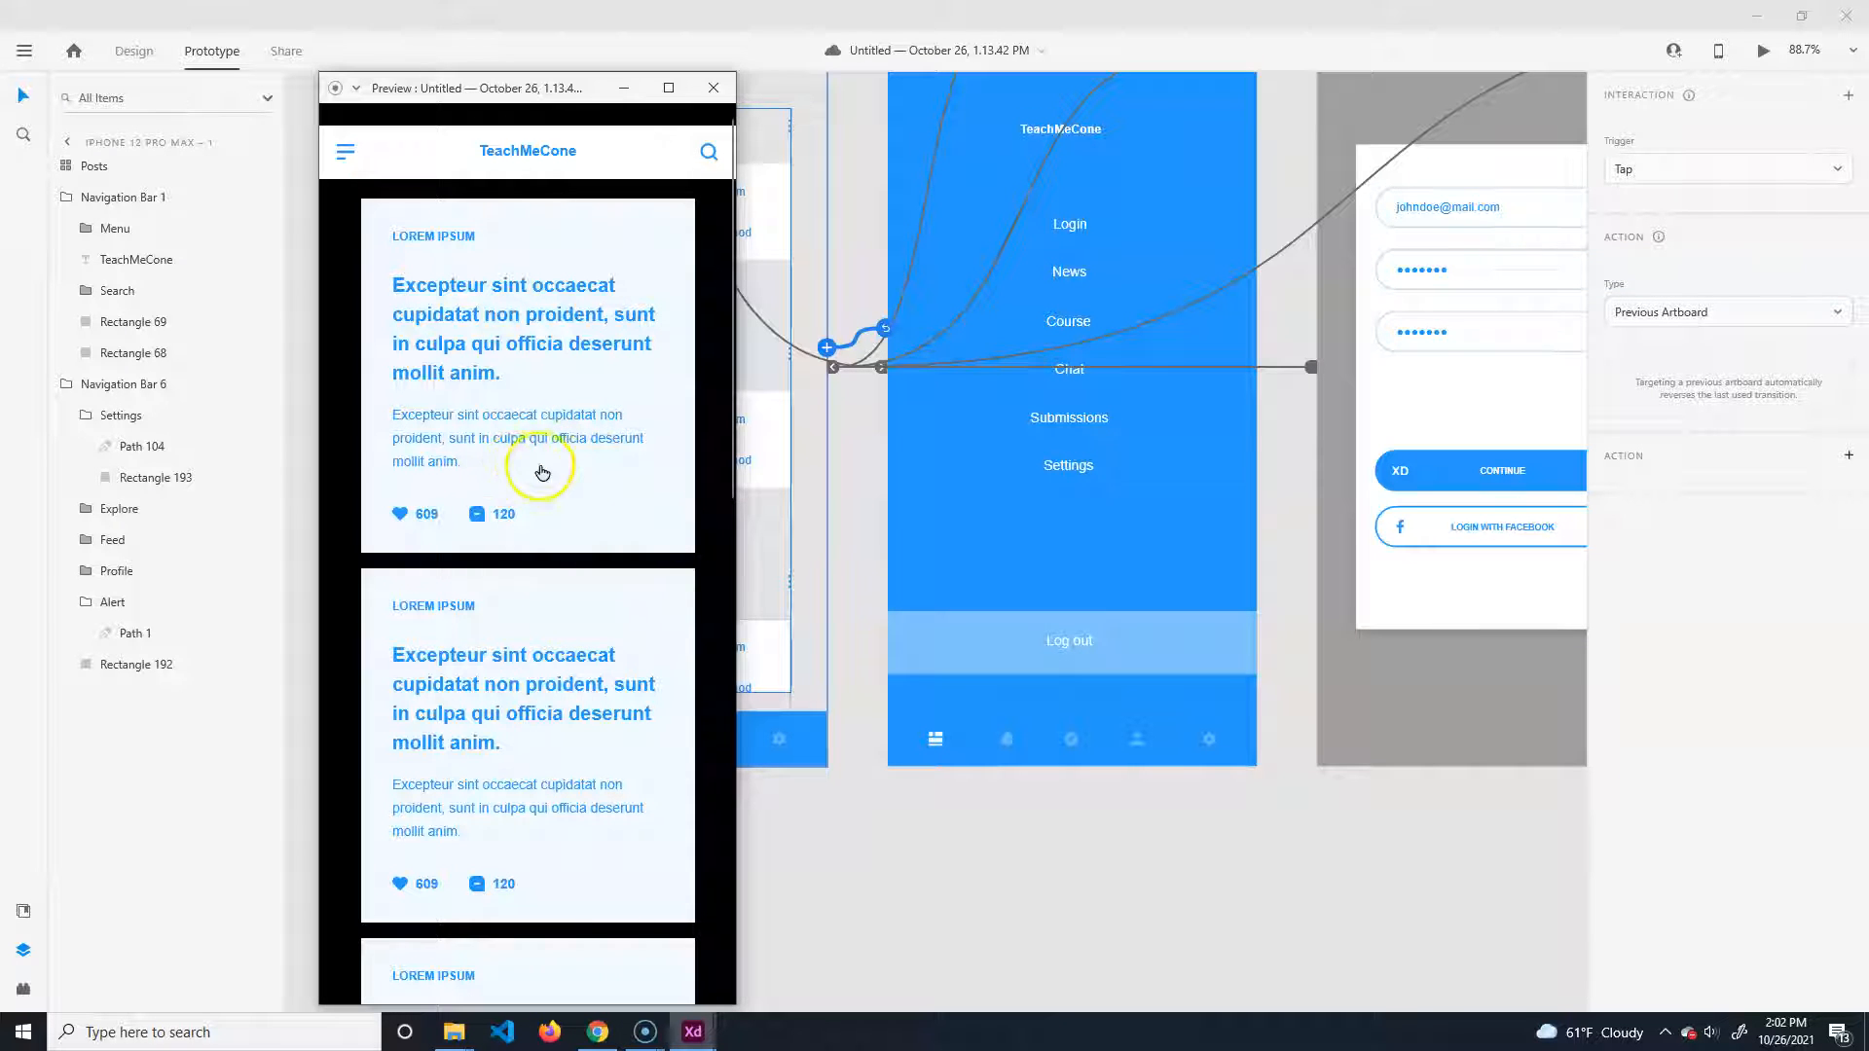
left_click(713, 88)
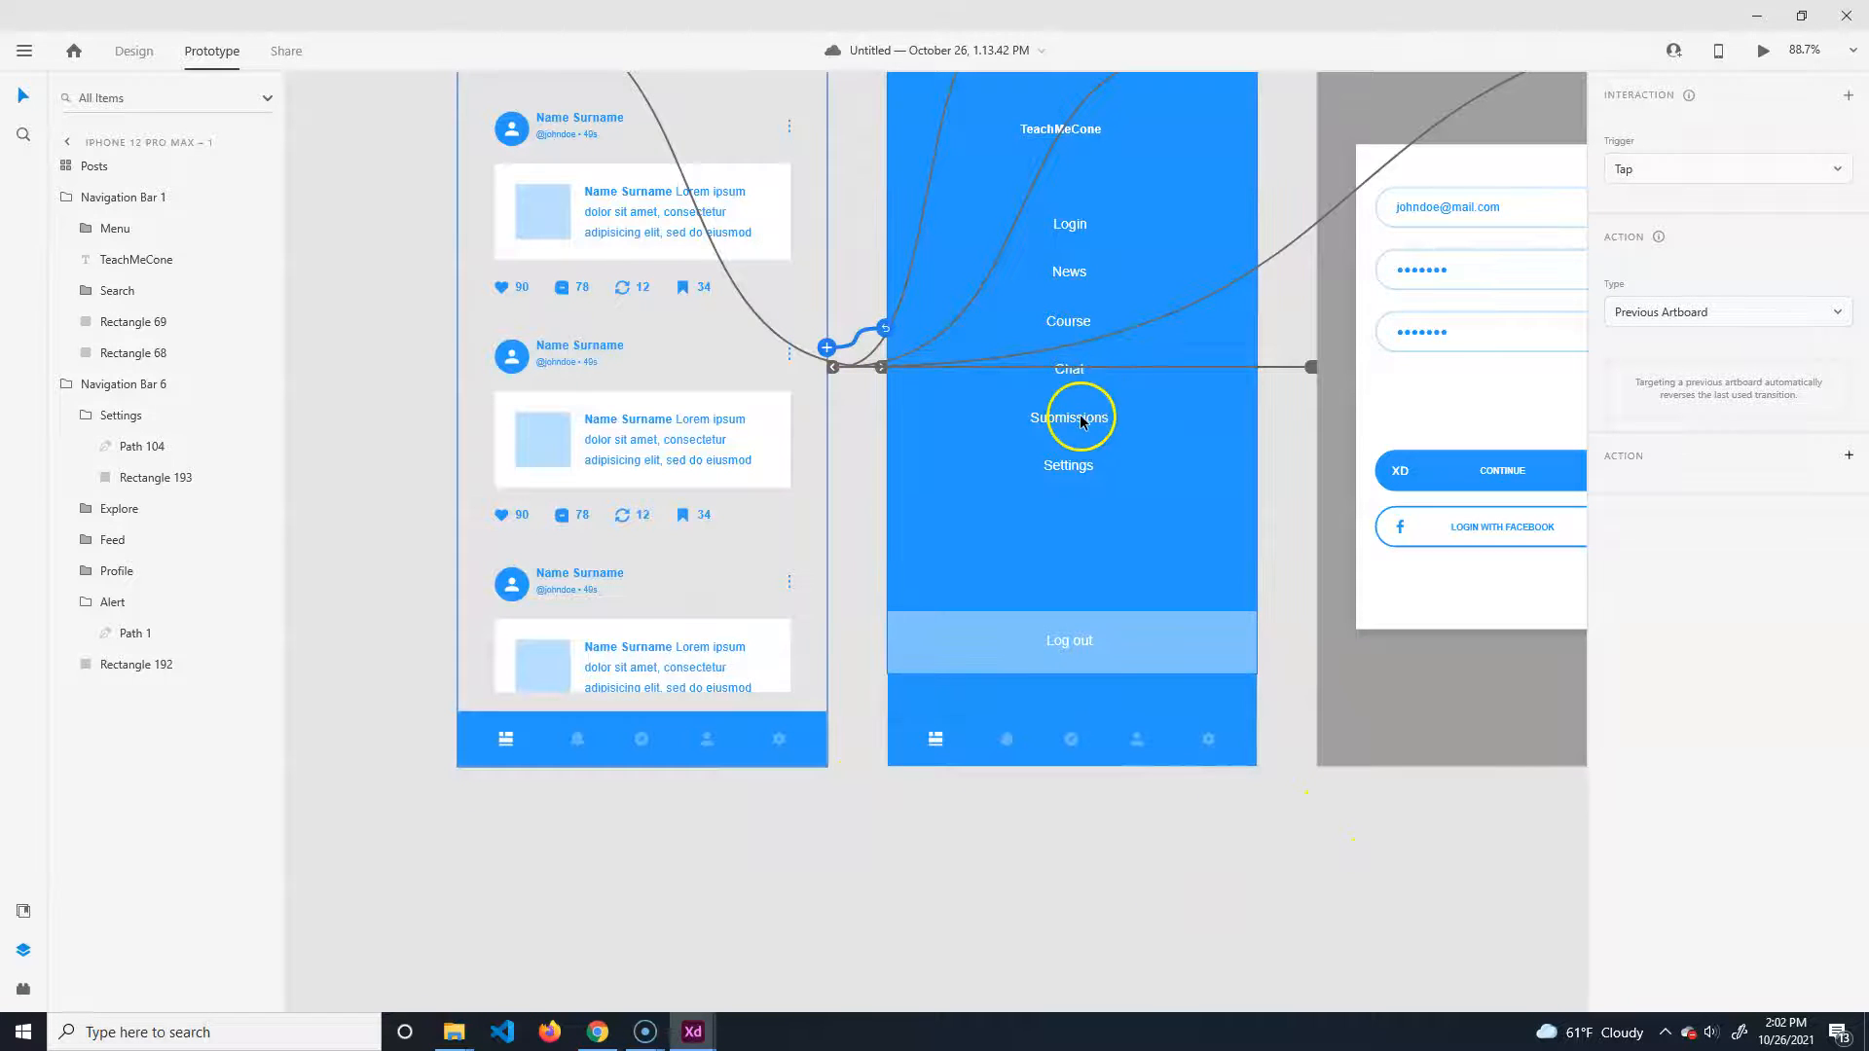
Review the artboards from the long news screen back to the first screen.
scroll(1347, 789, "right", 10)
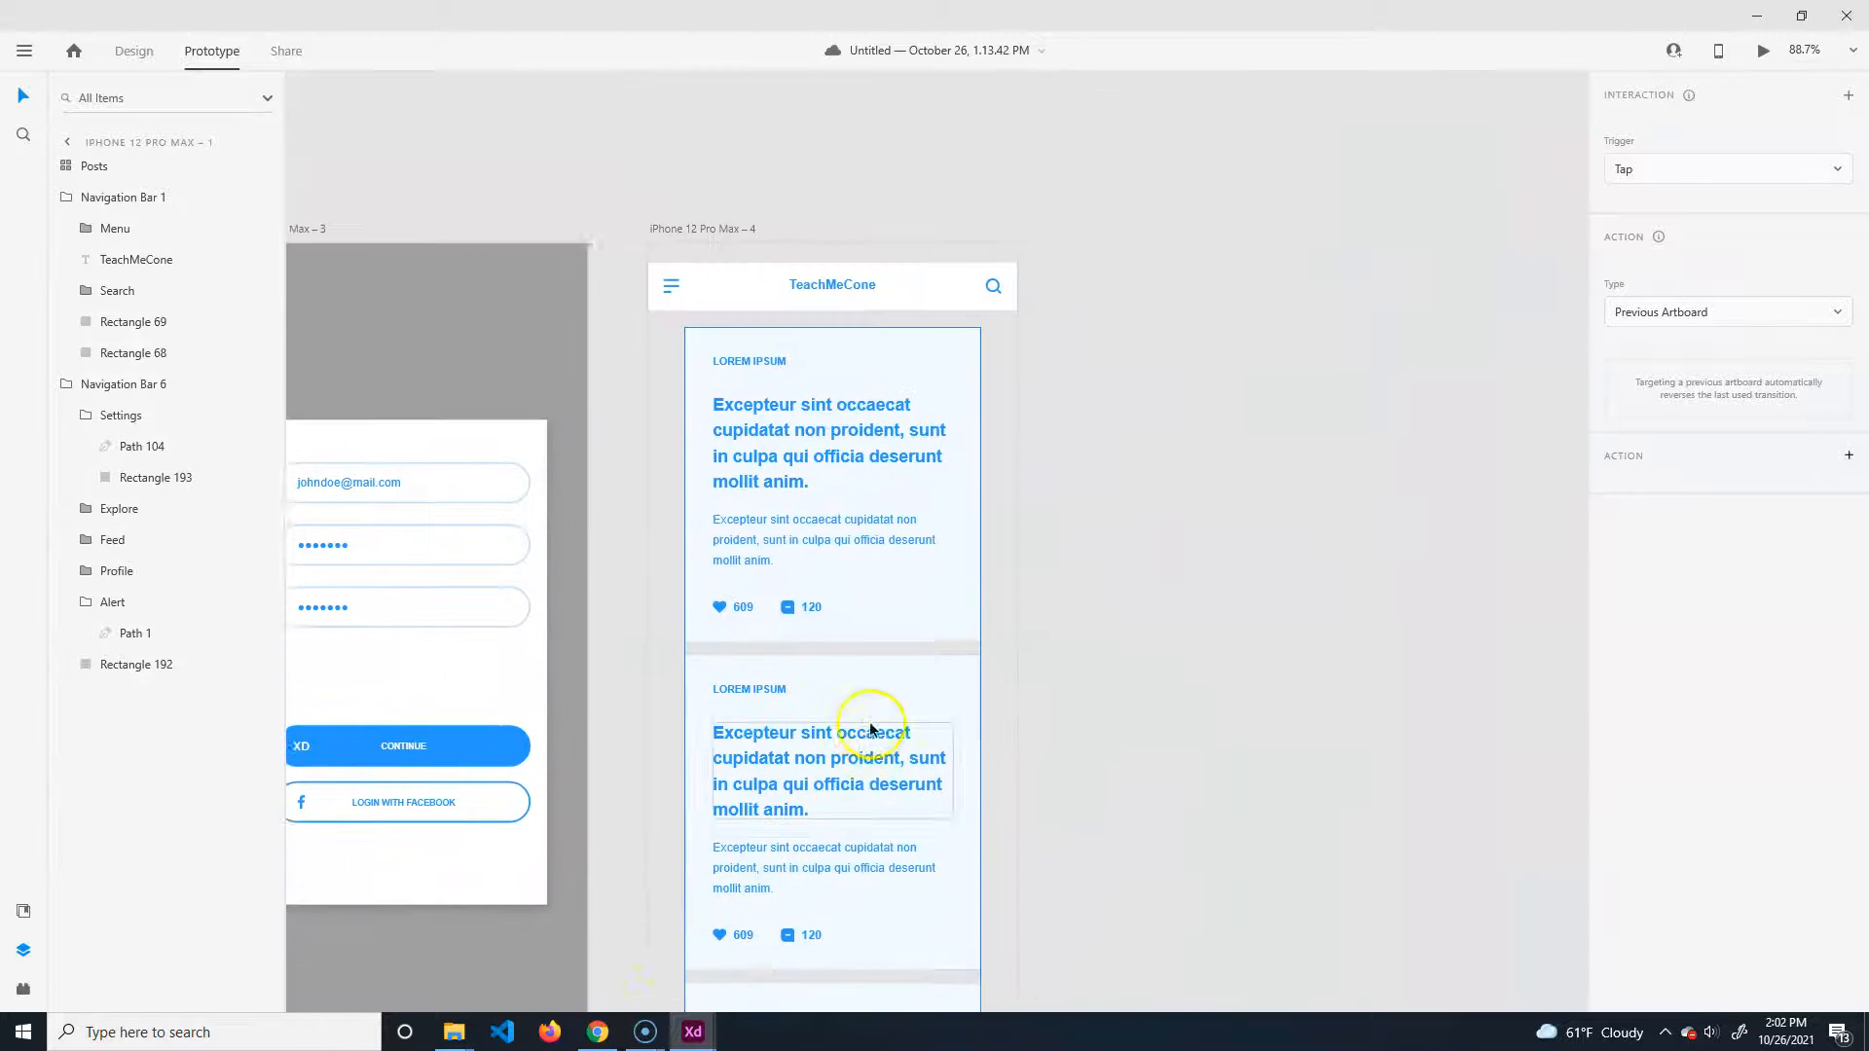
mouse_move(869, 728)
left_mouse_down()
mouse_move(1357, 719)
mouse_move(1071, 688)
mouse_move(1264, 670)
left_mouse_up()
mouse_move(770, 669)
left_mouse_down()
mouse_move(1221, 663)
mouse_move(909, 638)
left_mouse_up()
left_click_drag(1281, 655, 592, 619)
left_click_drag(926, 640, 1482, 631)
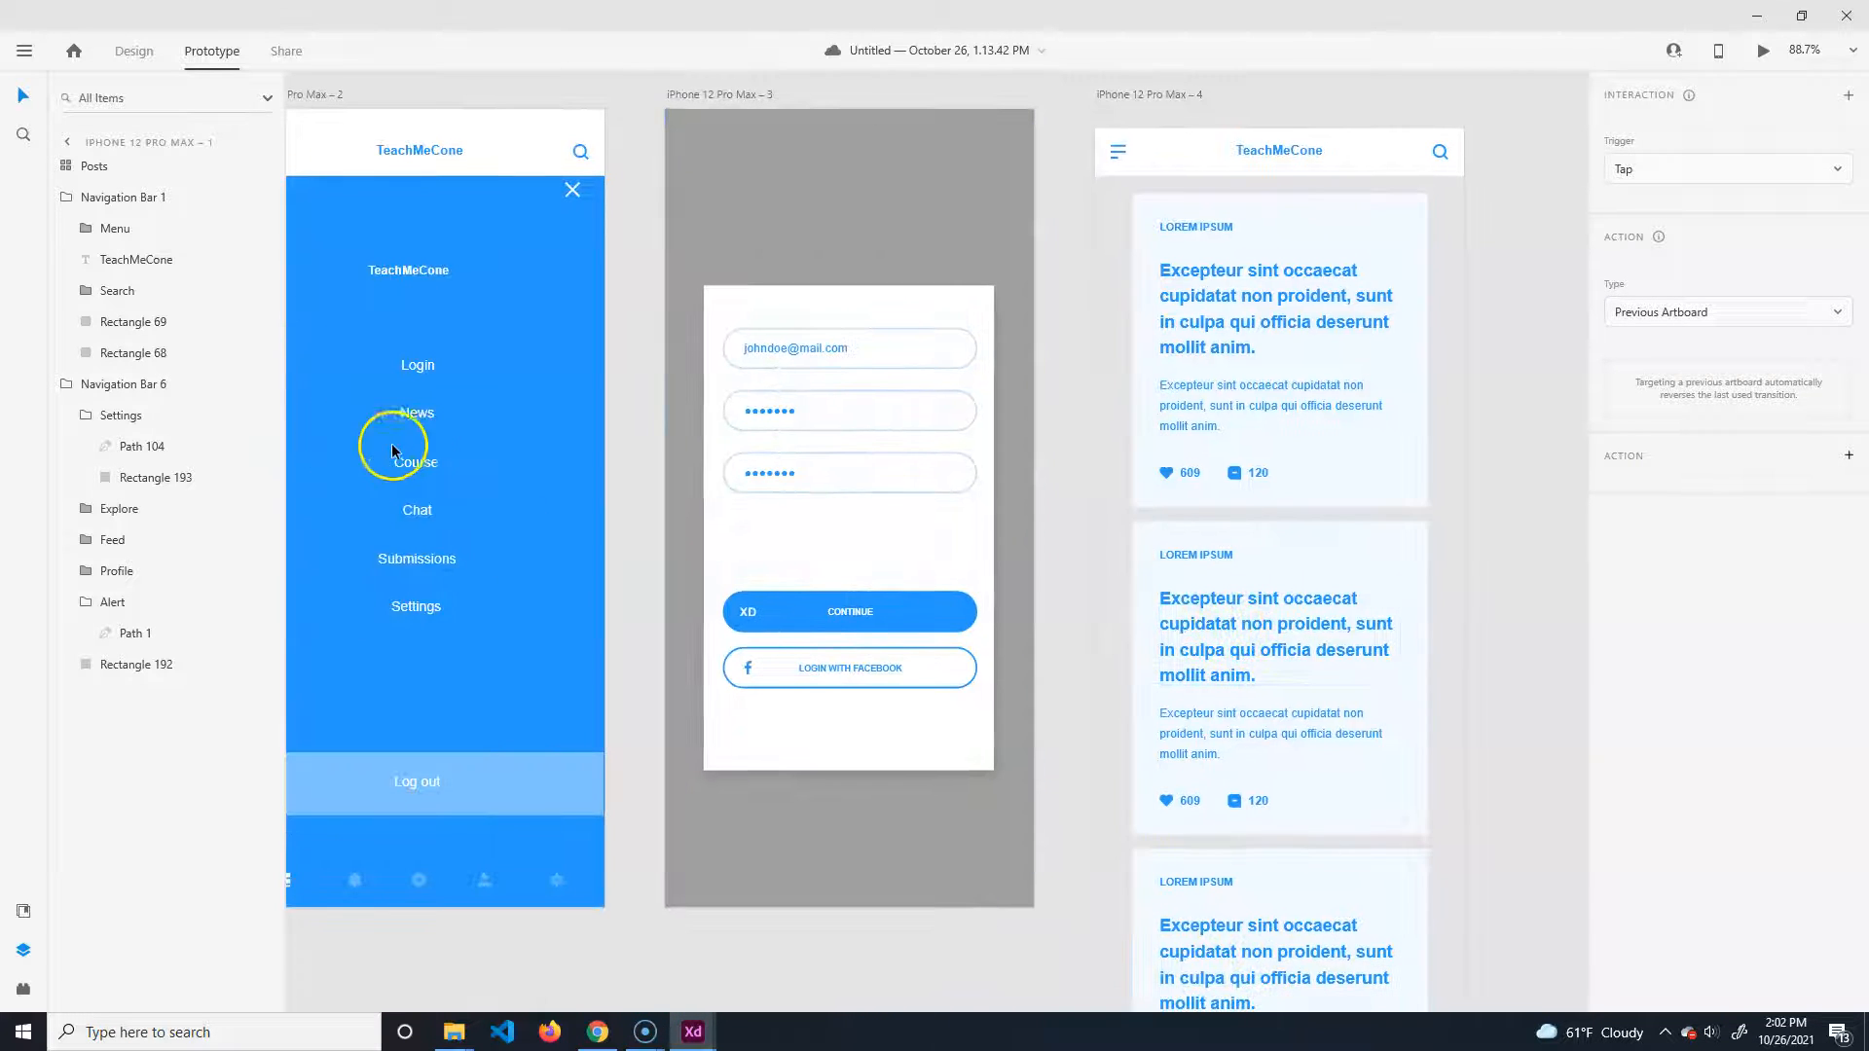
left_click_drag(1281, 594, 1470, 719)
left_click_drag(769, 631, 1499, 633)
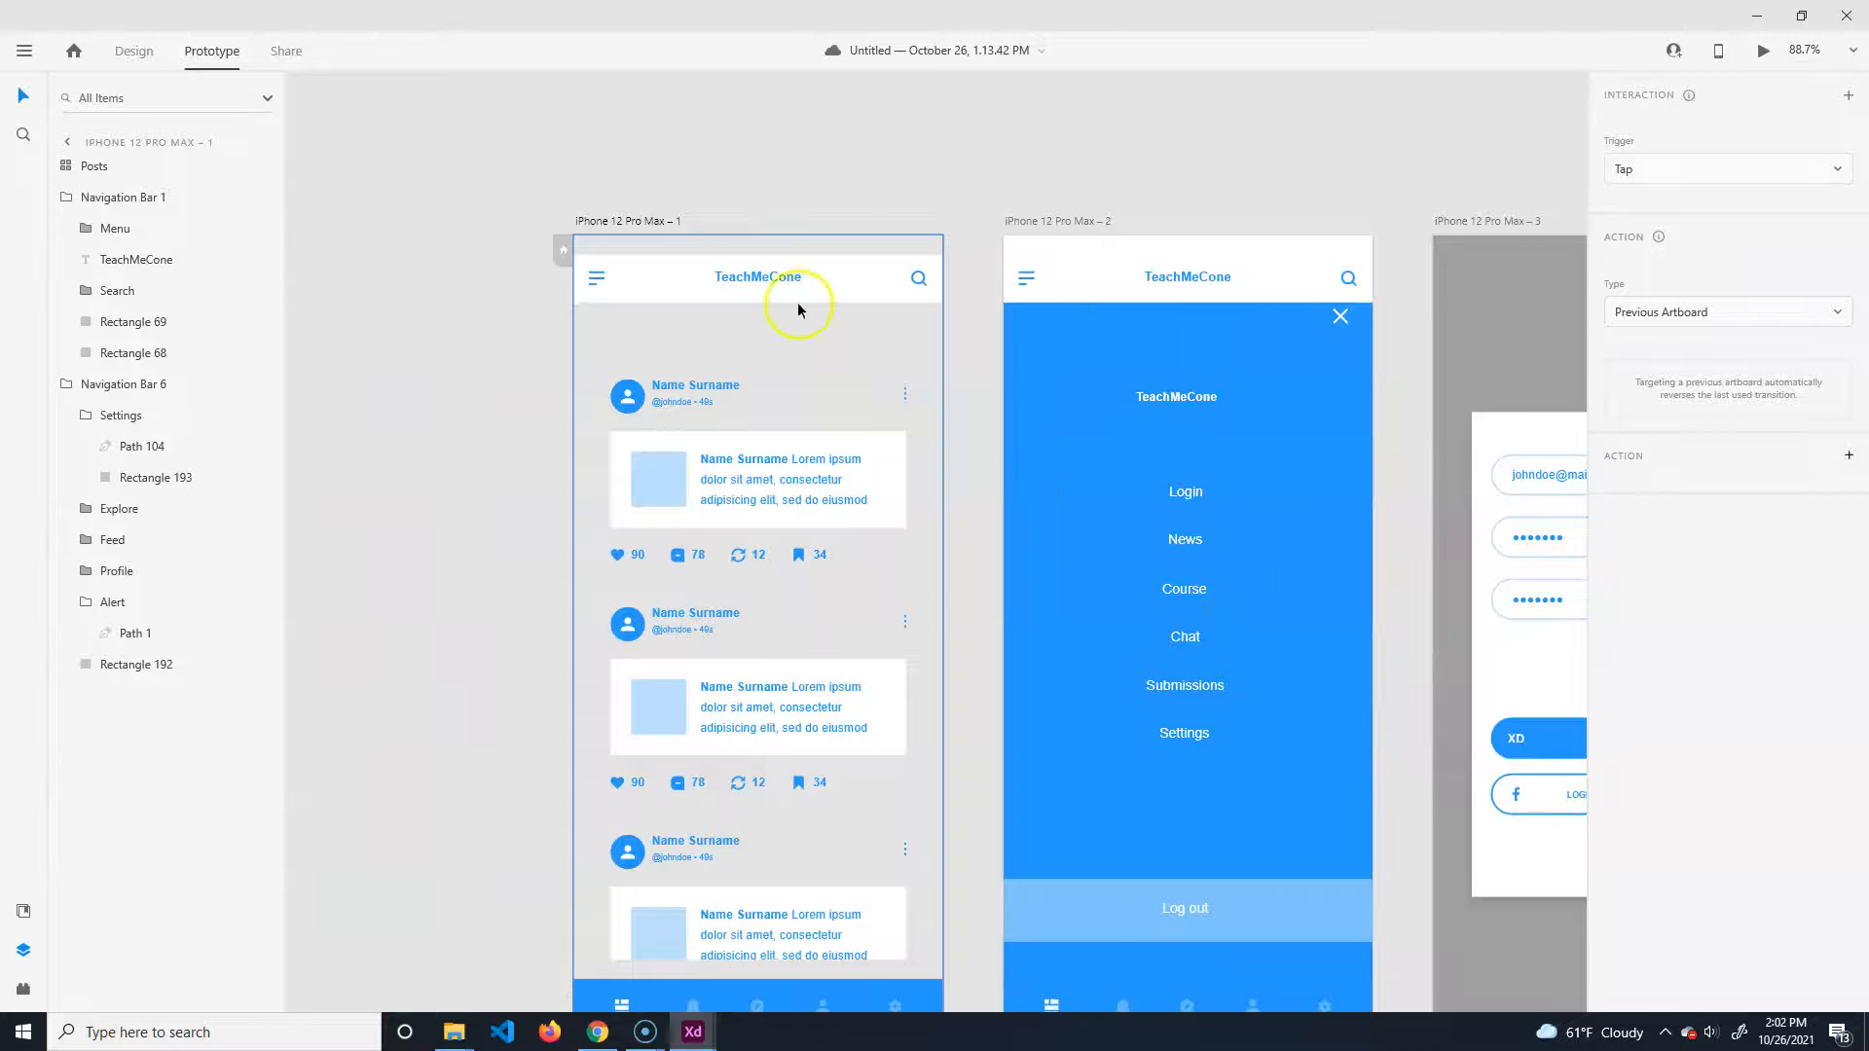
Duplicate the iPhone 12 Pro Max – 1 artboard as the base for another screen.
left_click(643, 223)
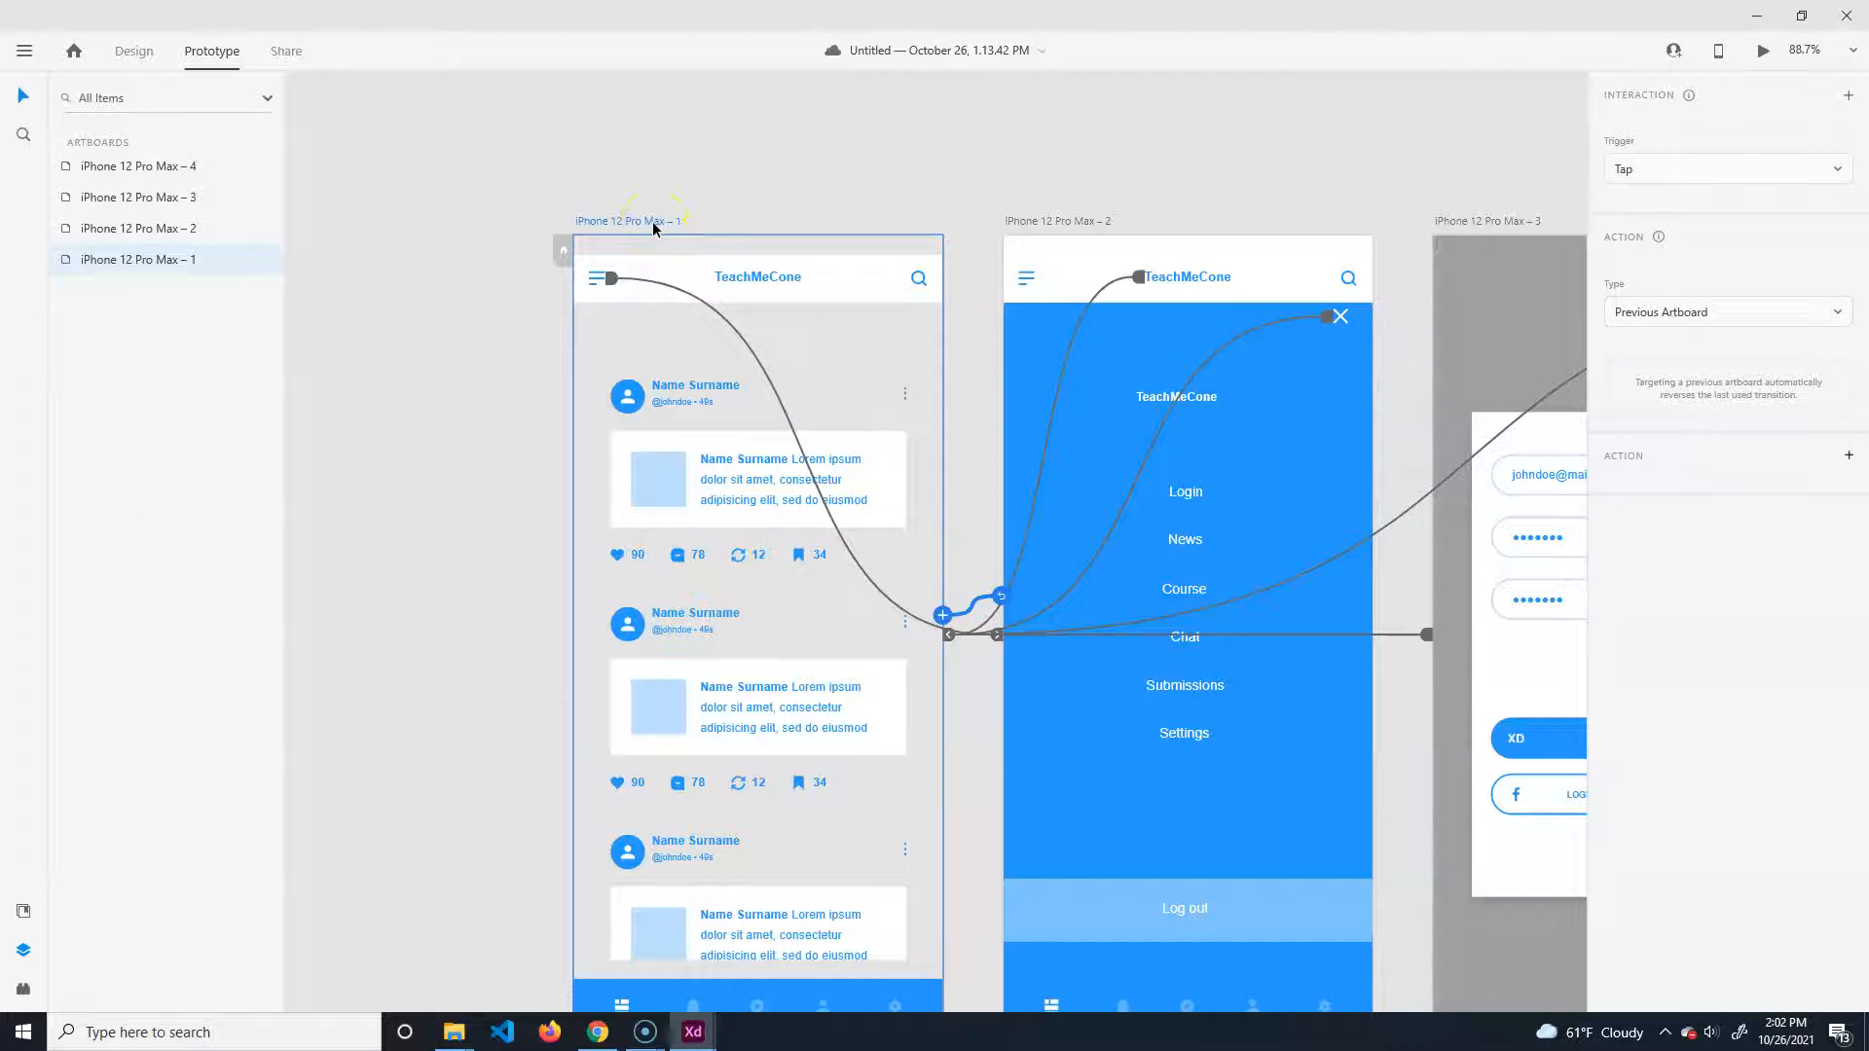
left_click_drag(1302, 659, 1128, 599)
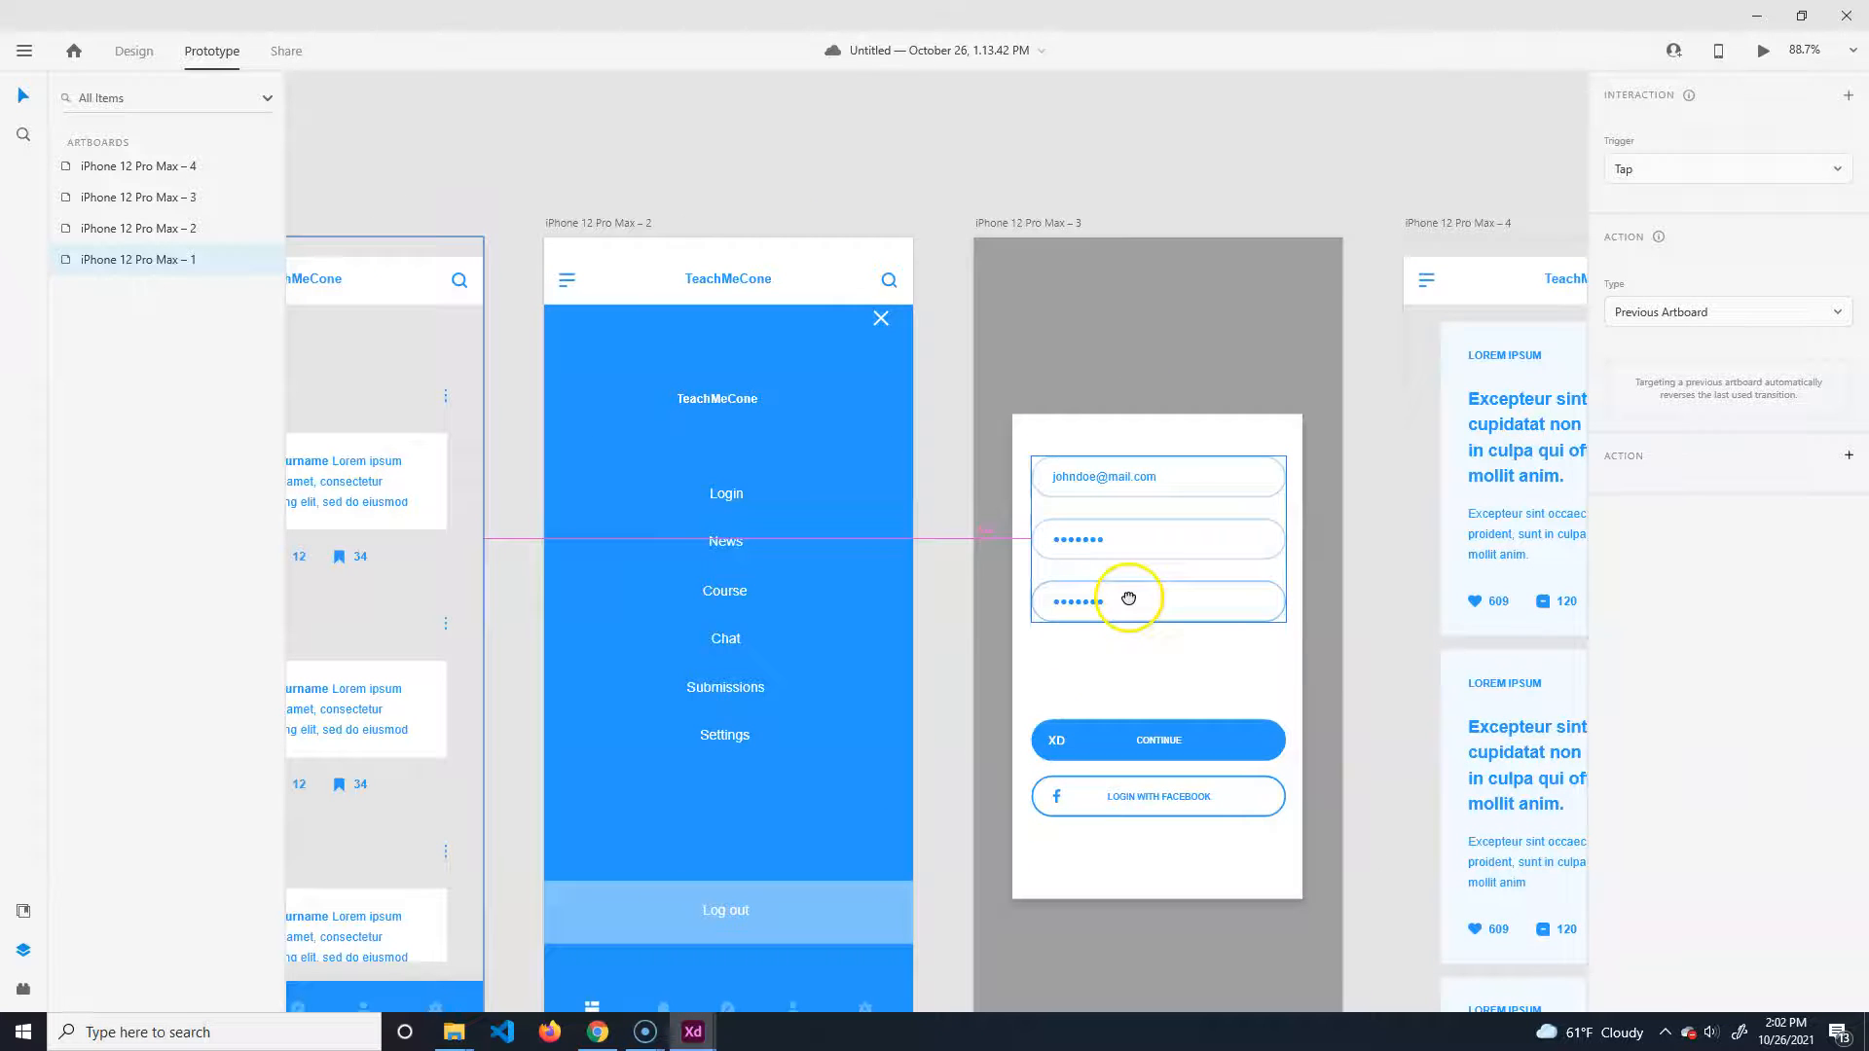
left_click_drag(367, 388, 855, 435)
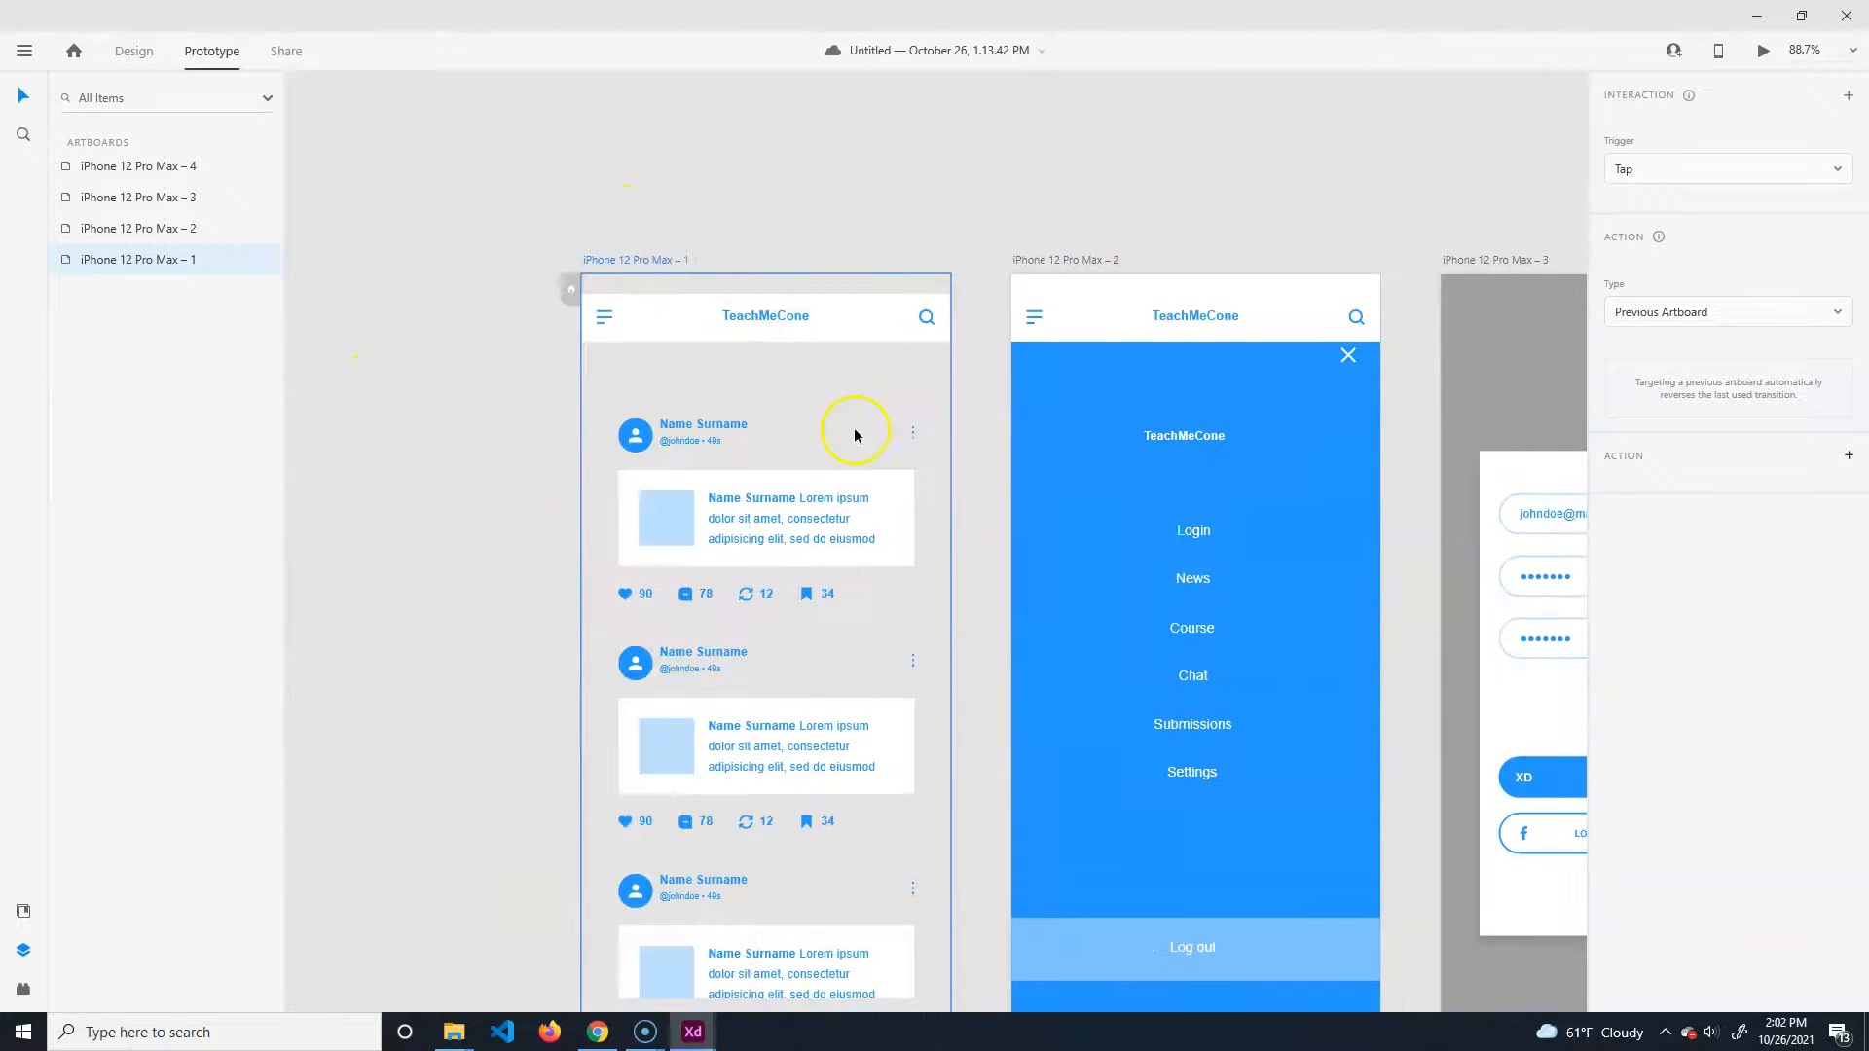
right_click(652, 260)
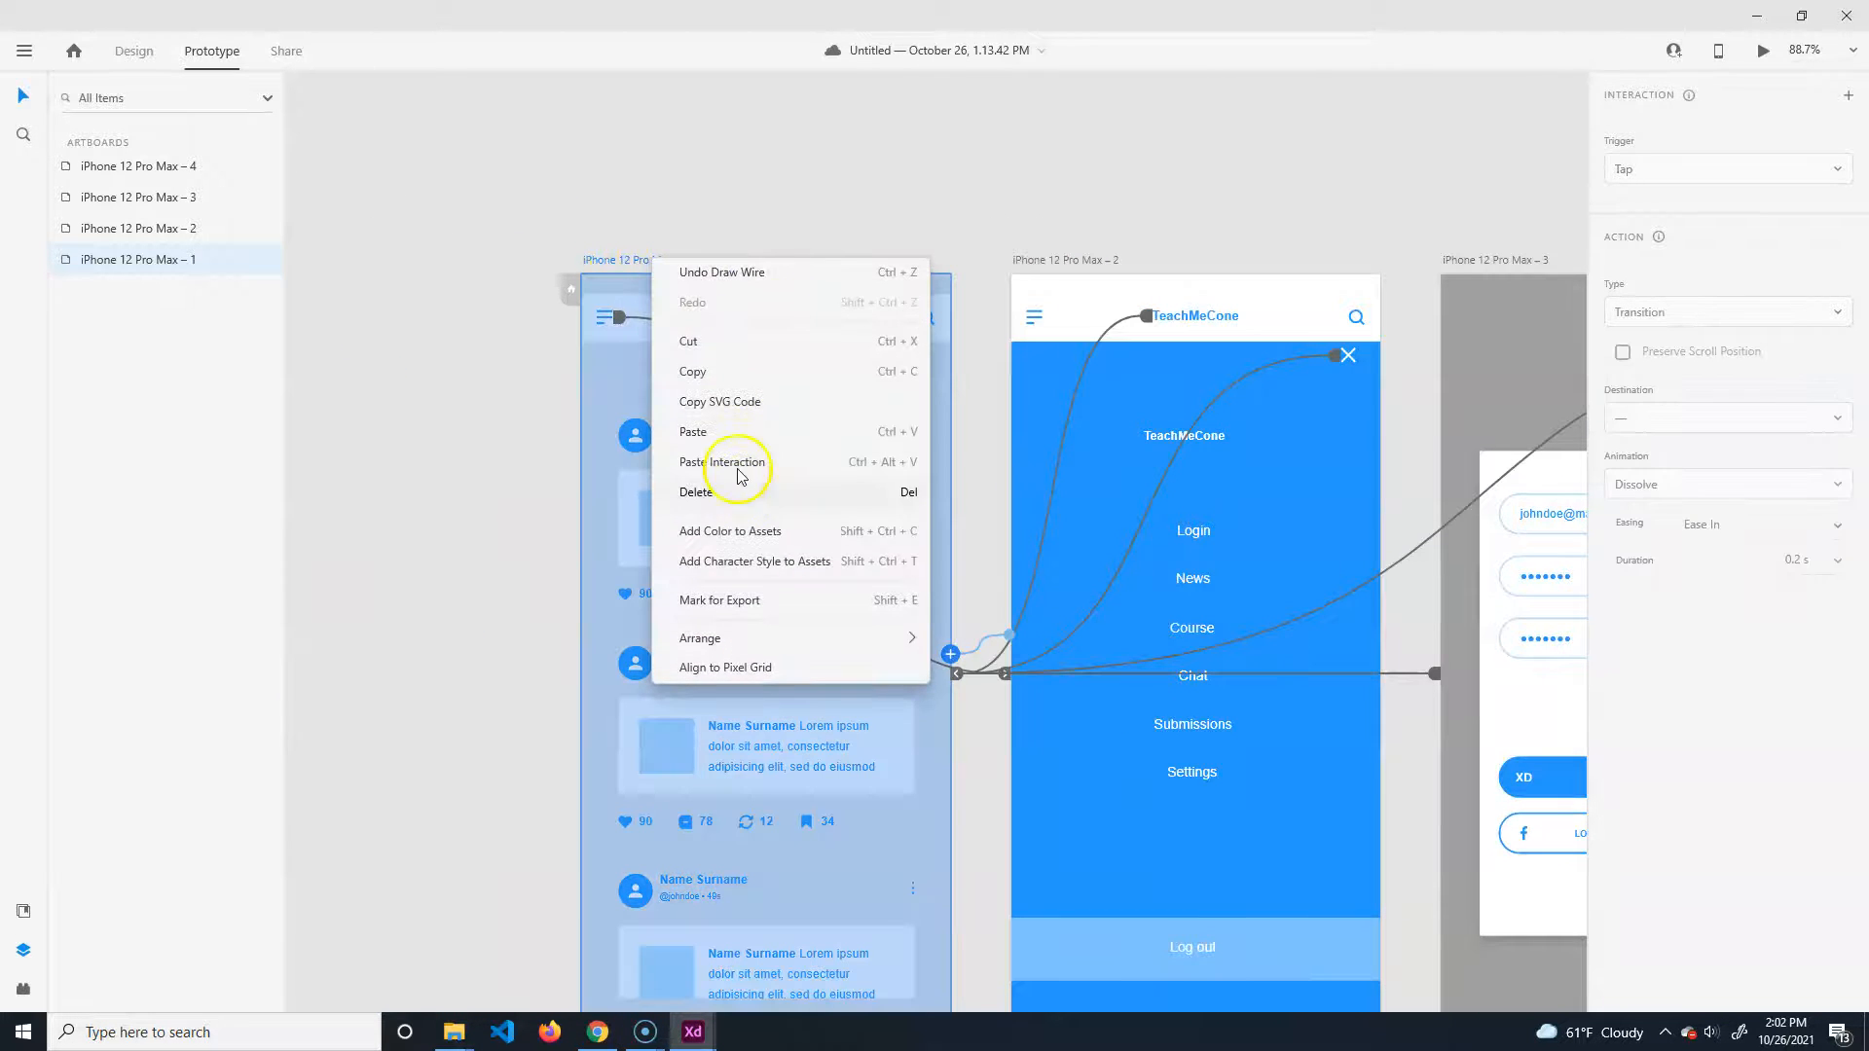
left_click(744, 211)
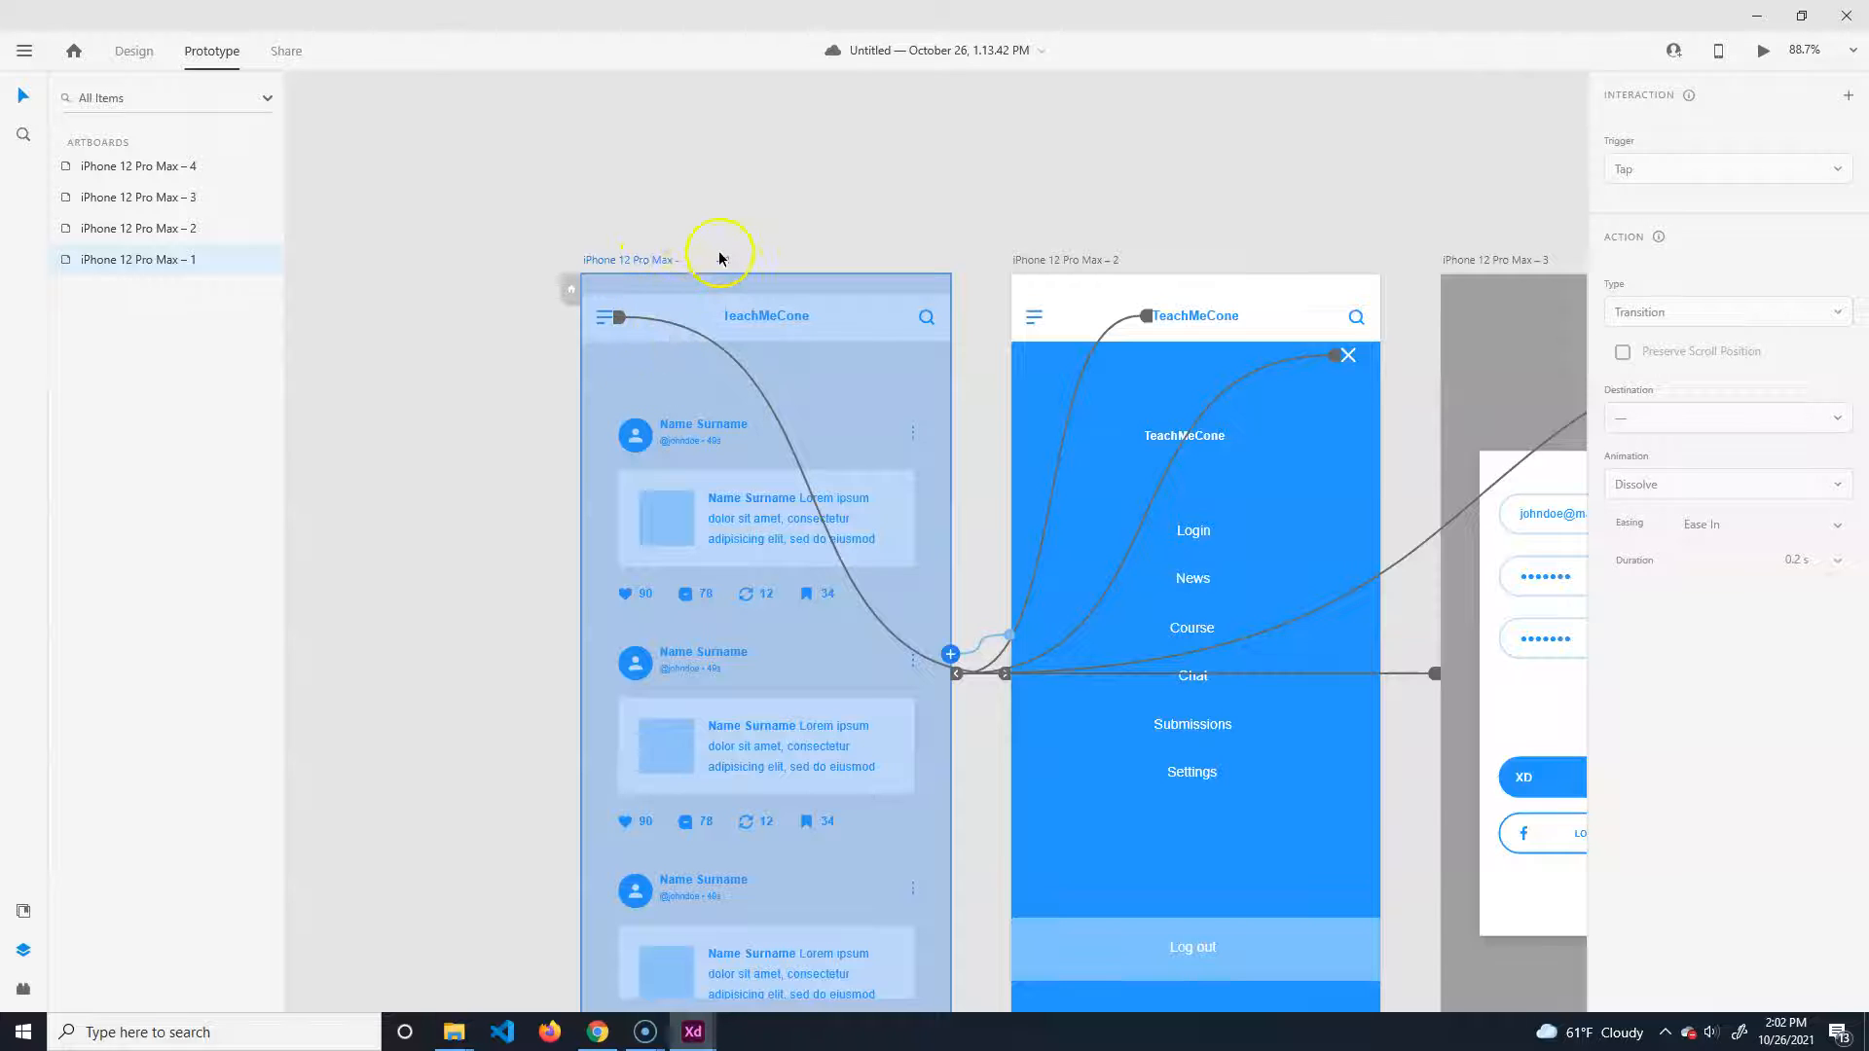
key("ctrl+d")
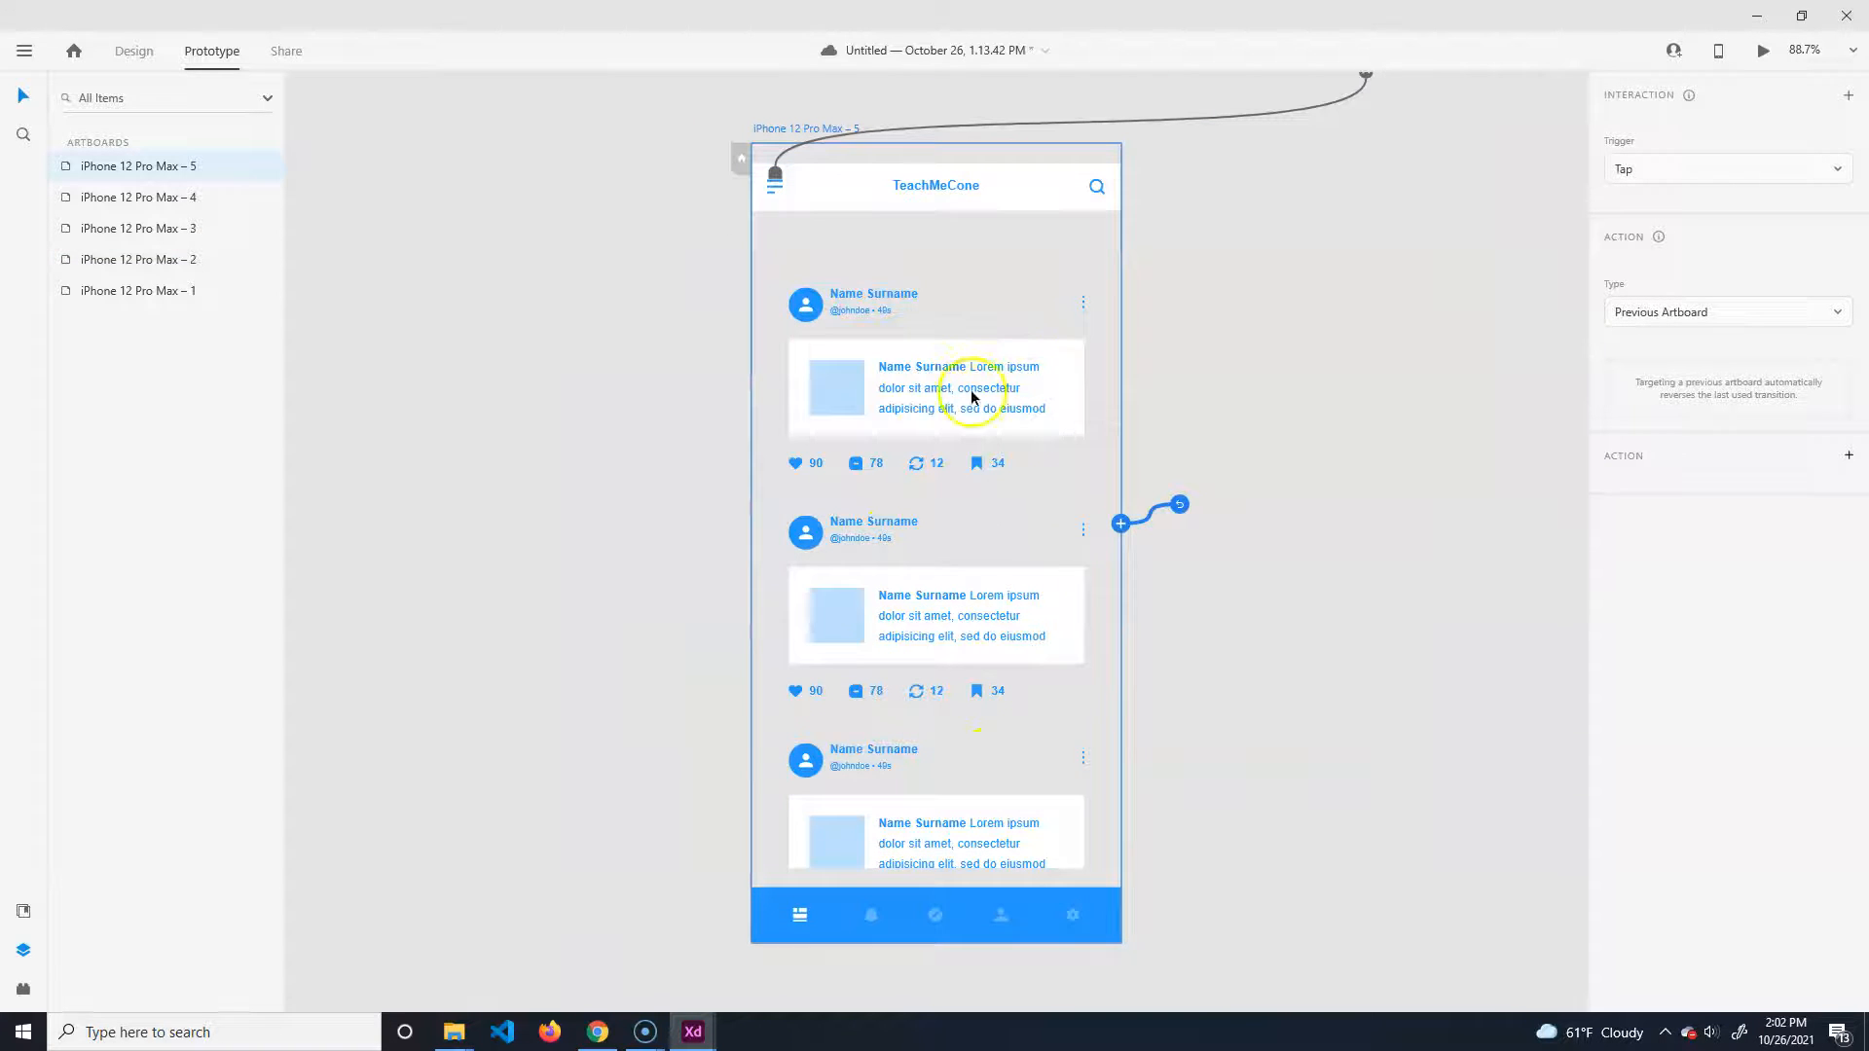
Link the TeachMeCone title on the duplicated artboard to iPhone 12 Pro Max – 1.
double_click(935, 186)
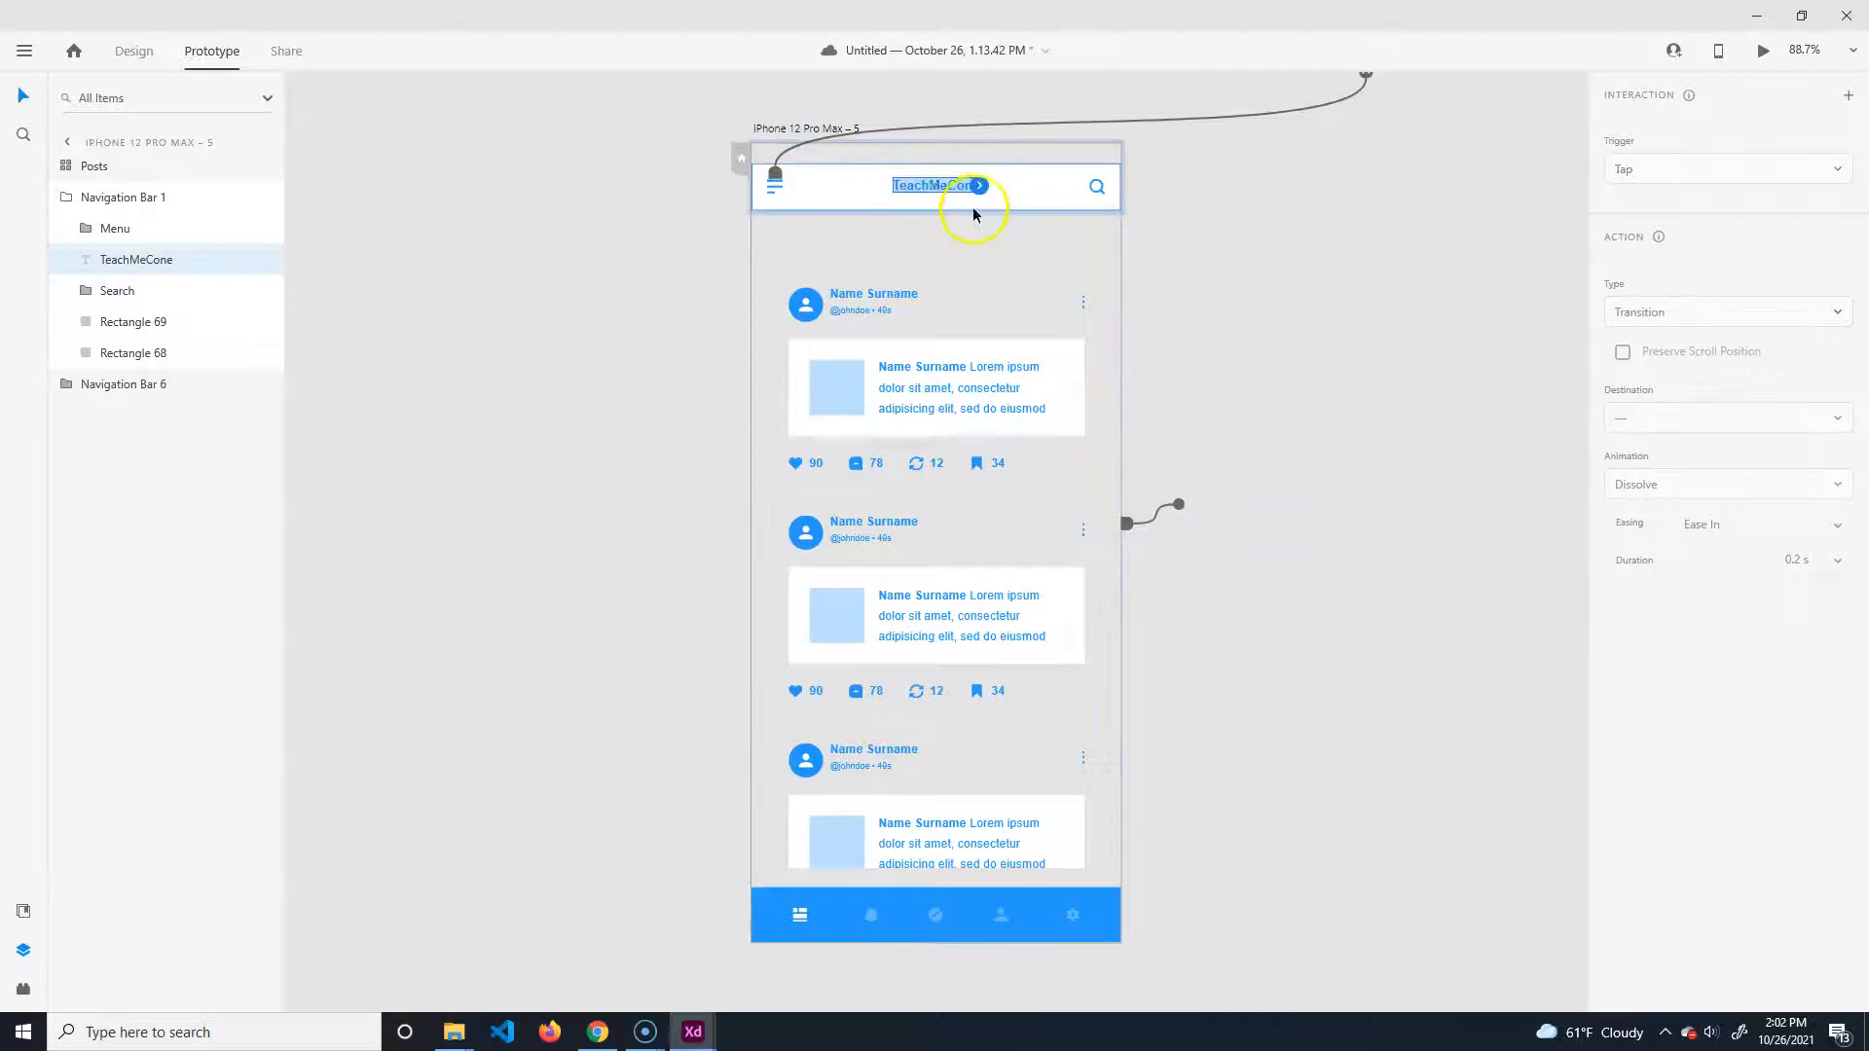
left_click_drag(978, 185, 928, 69)
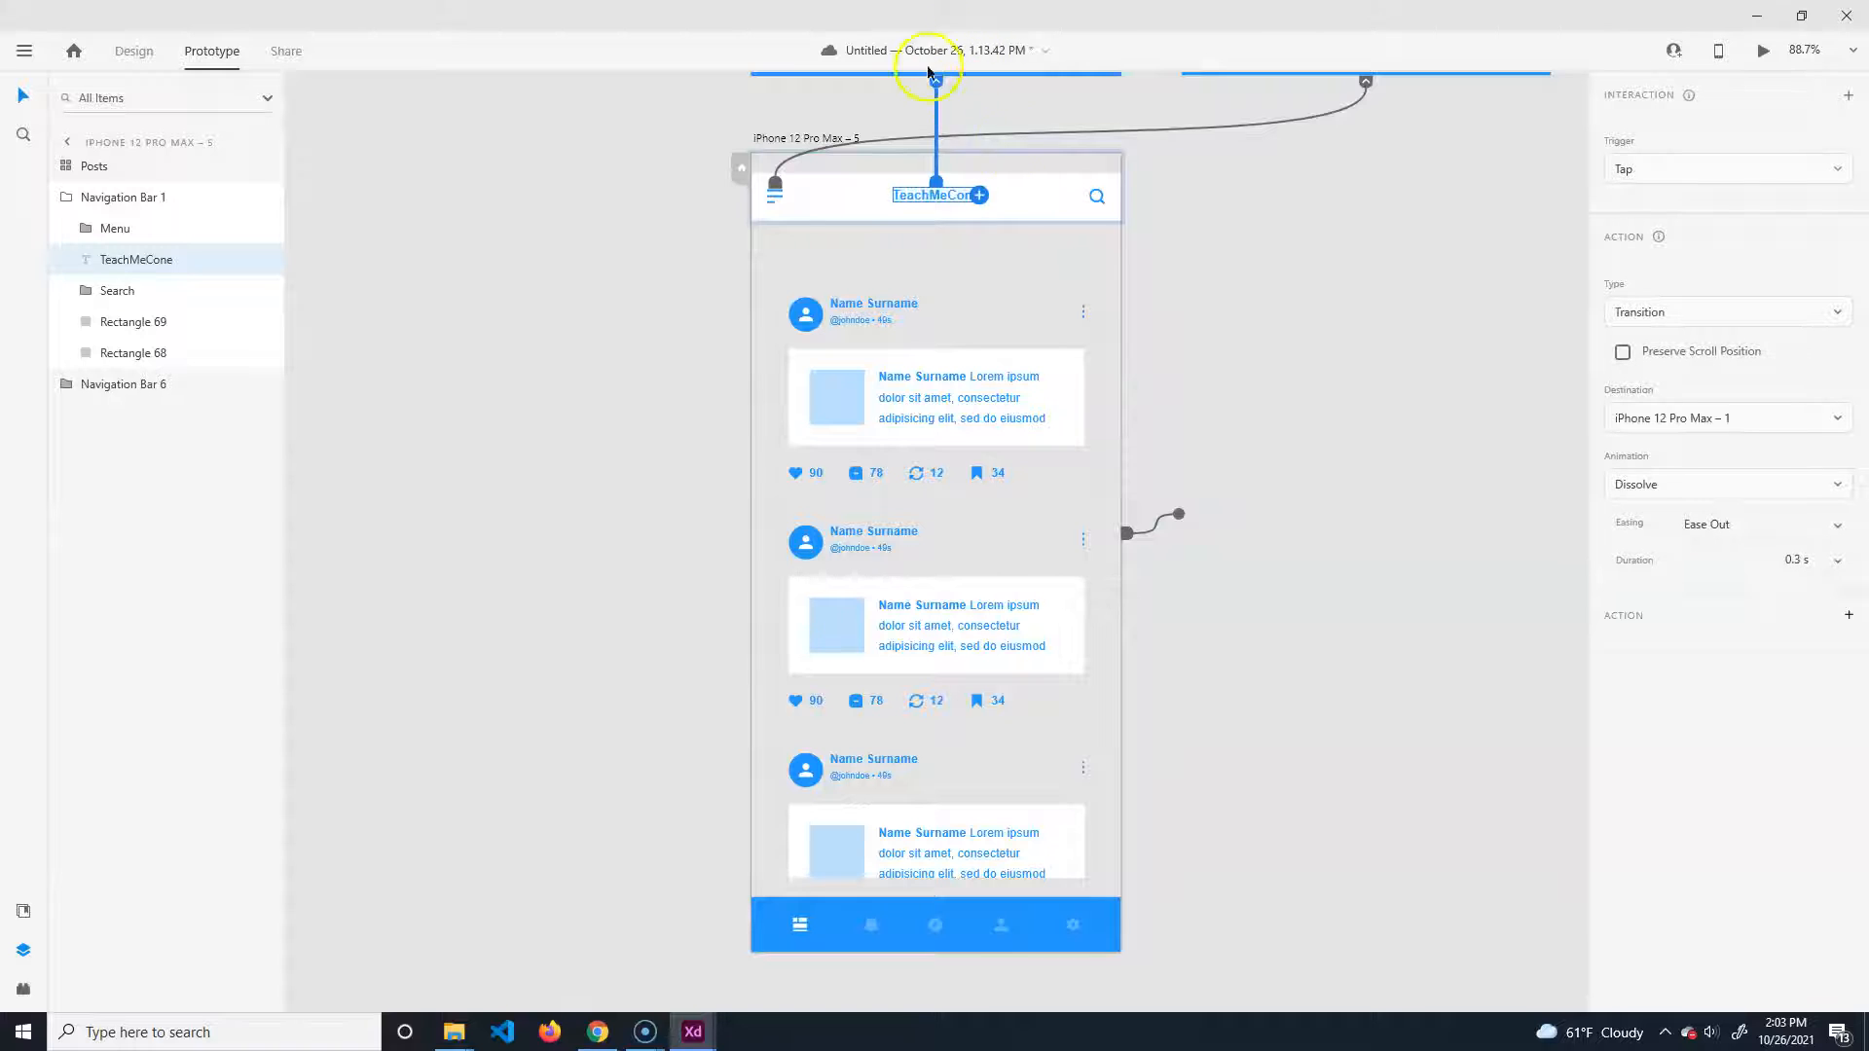
left_click(1289, 477)
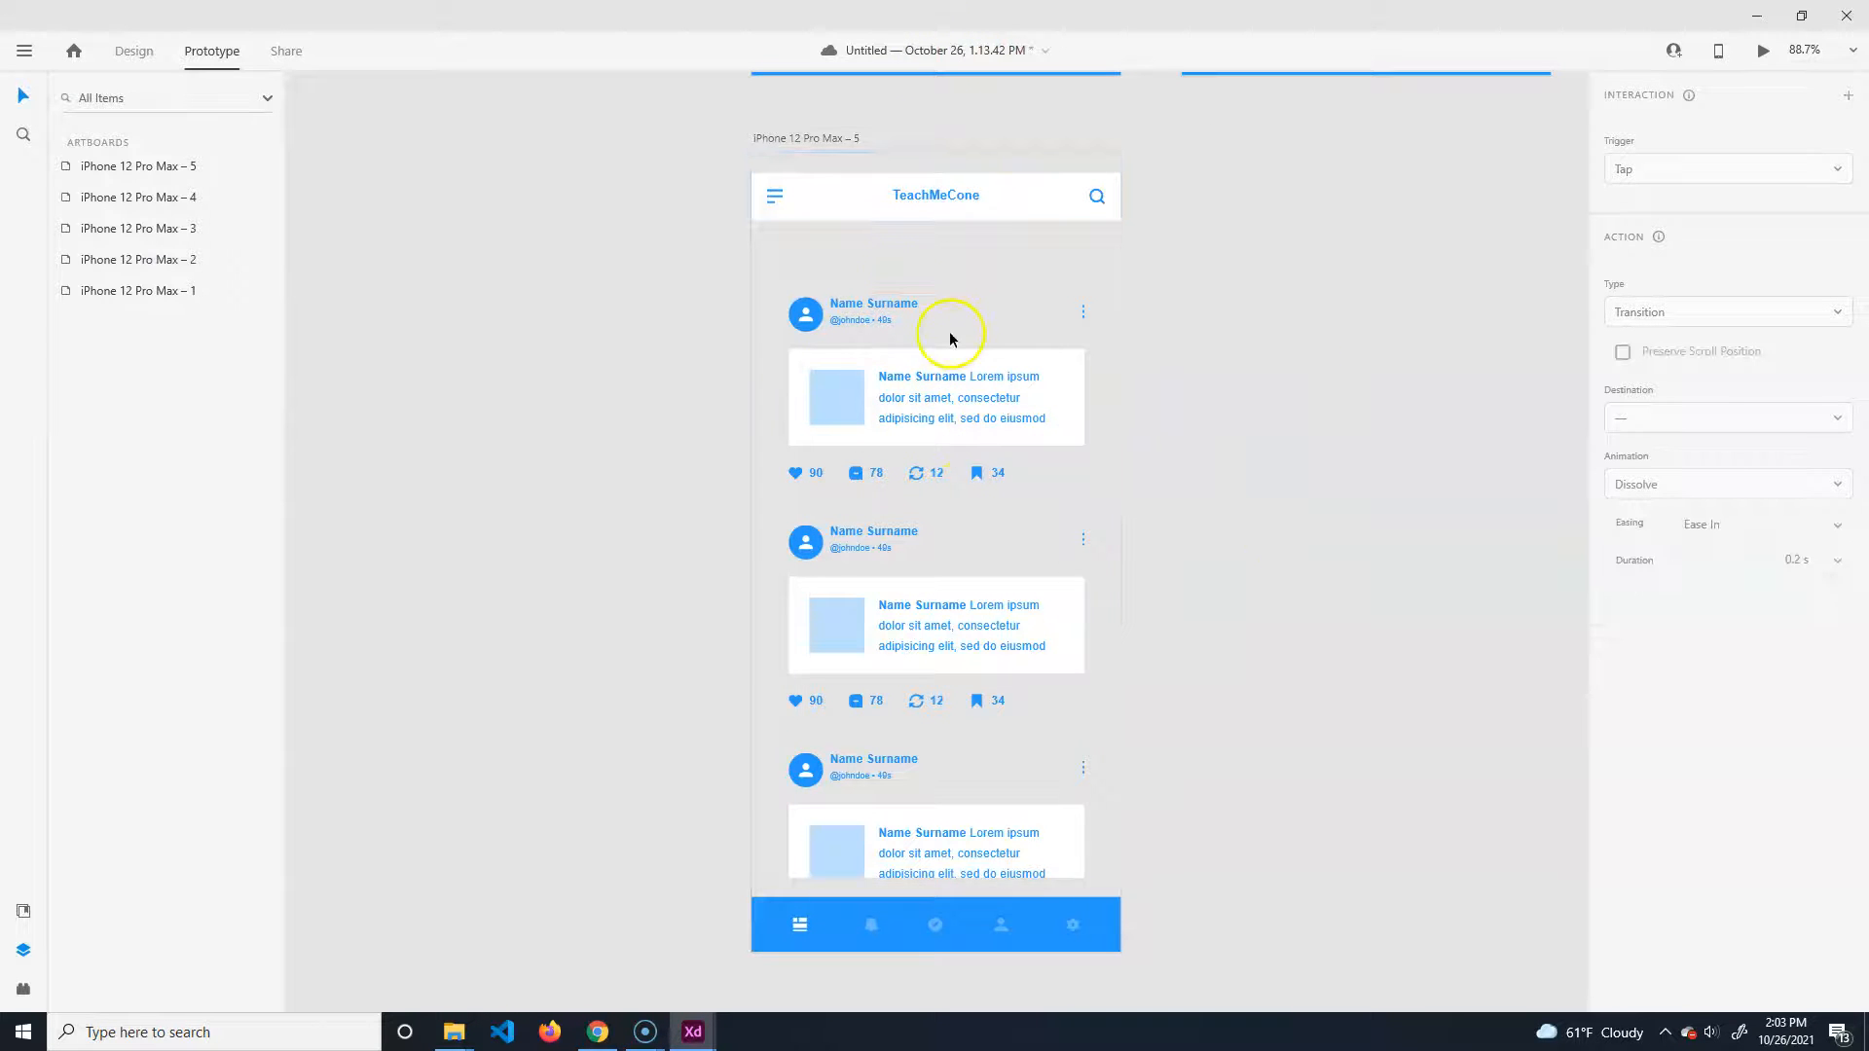
Delete the Posts repeat grid from the duplicated artboard, leaving only its two navigation bars.
left_click(975, 373)
key("Delete")
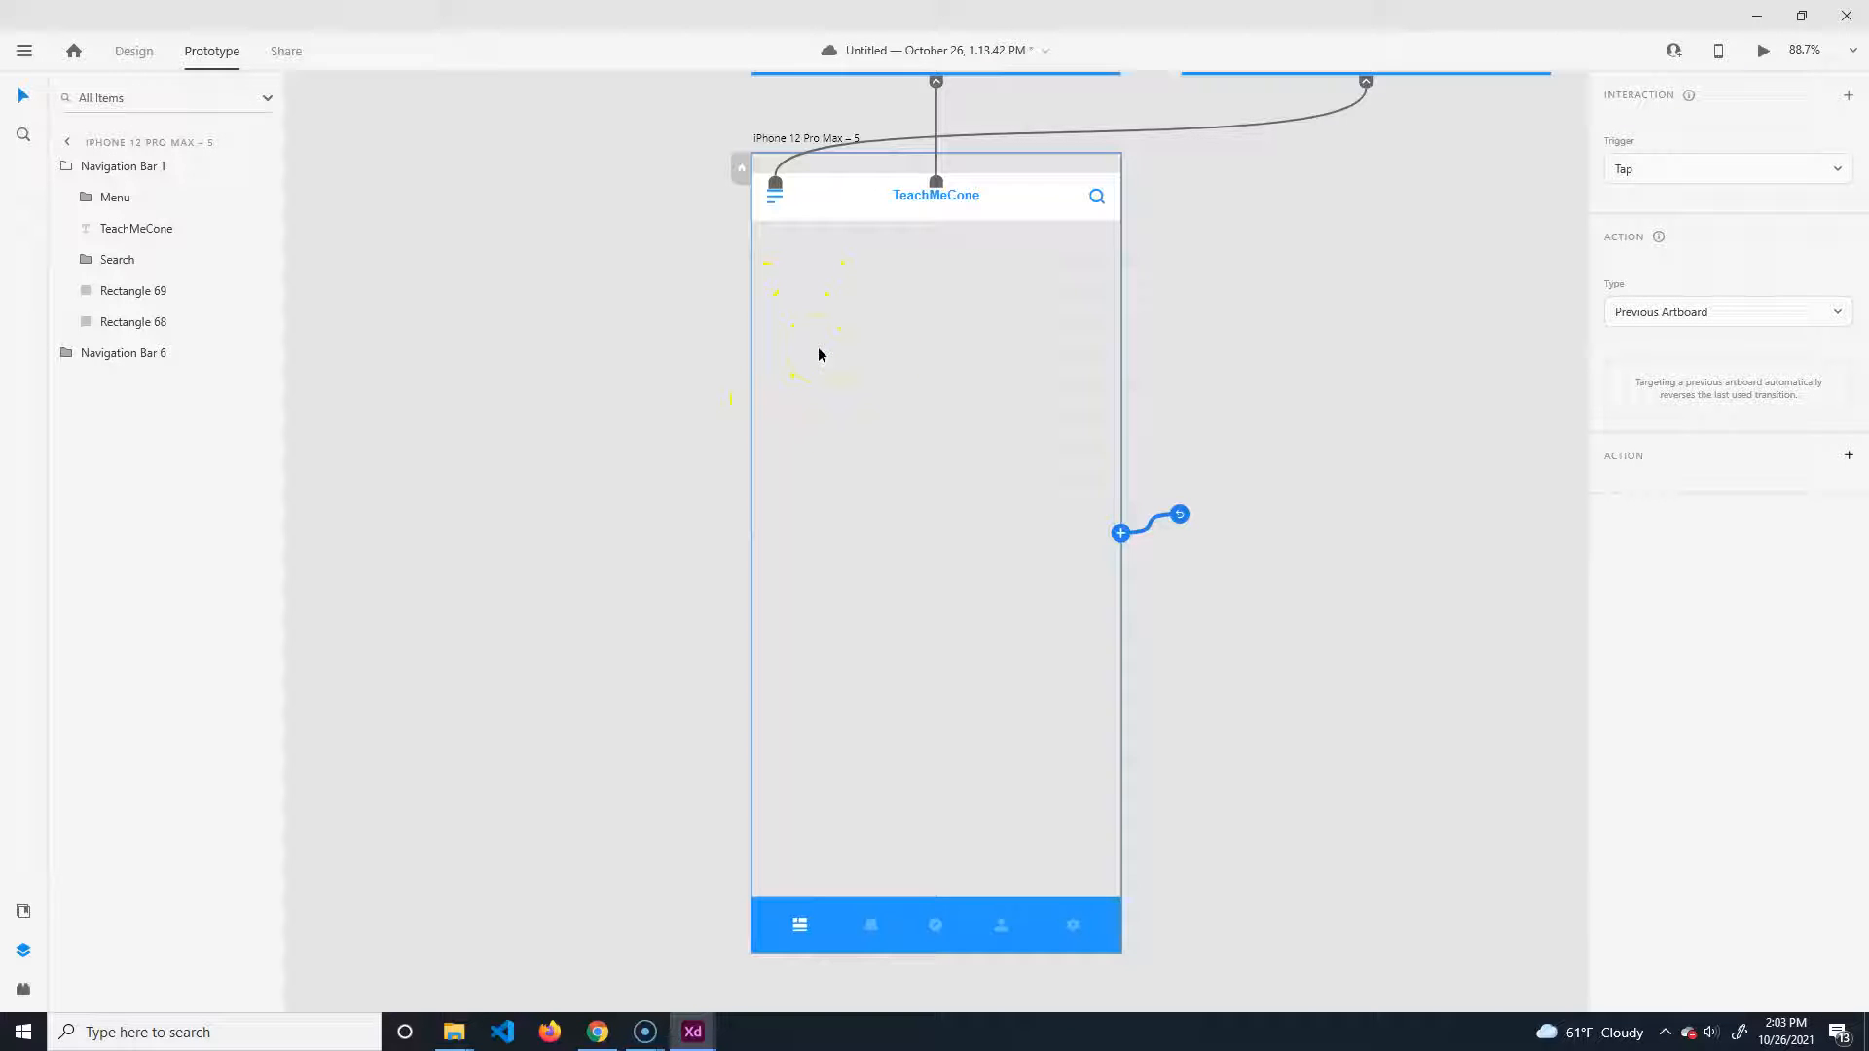
Switch to the wireframes-mobile-2021 file and browse its news feed, Activity Feed and Profiles sections down to the Checkout / Payment screens.
left_click(803, 942)
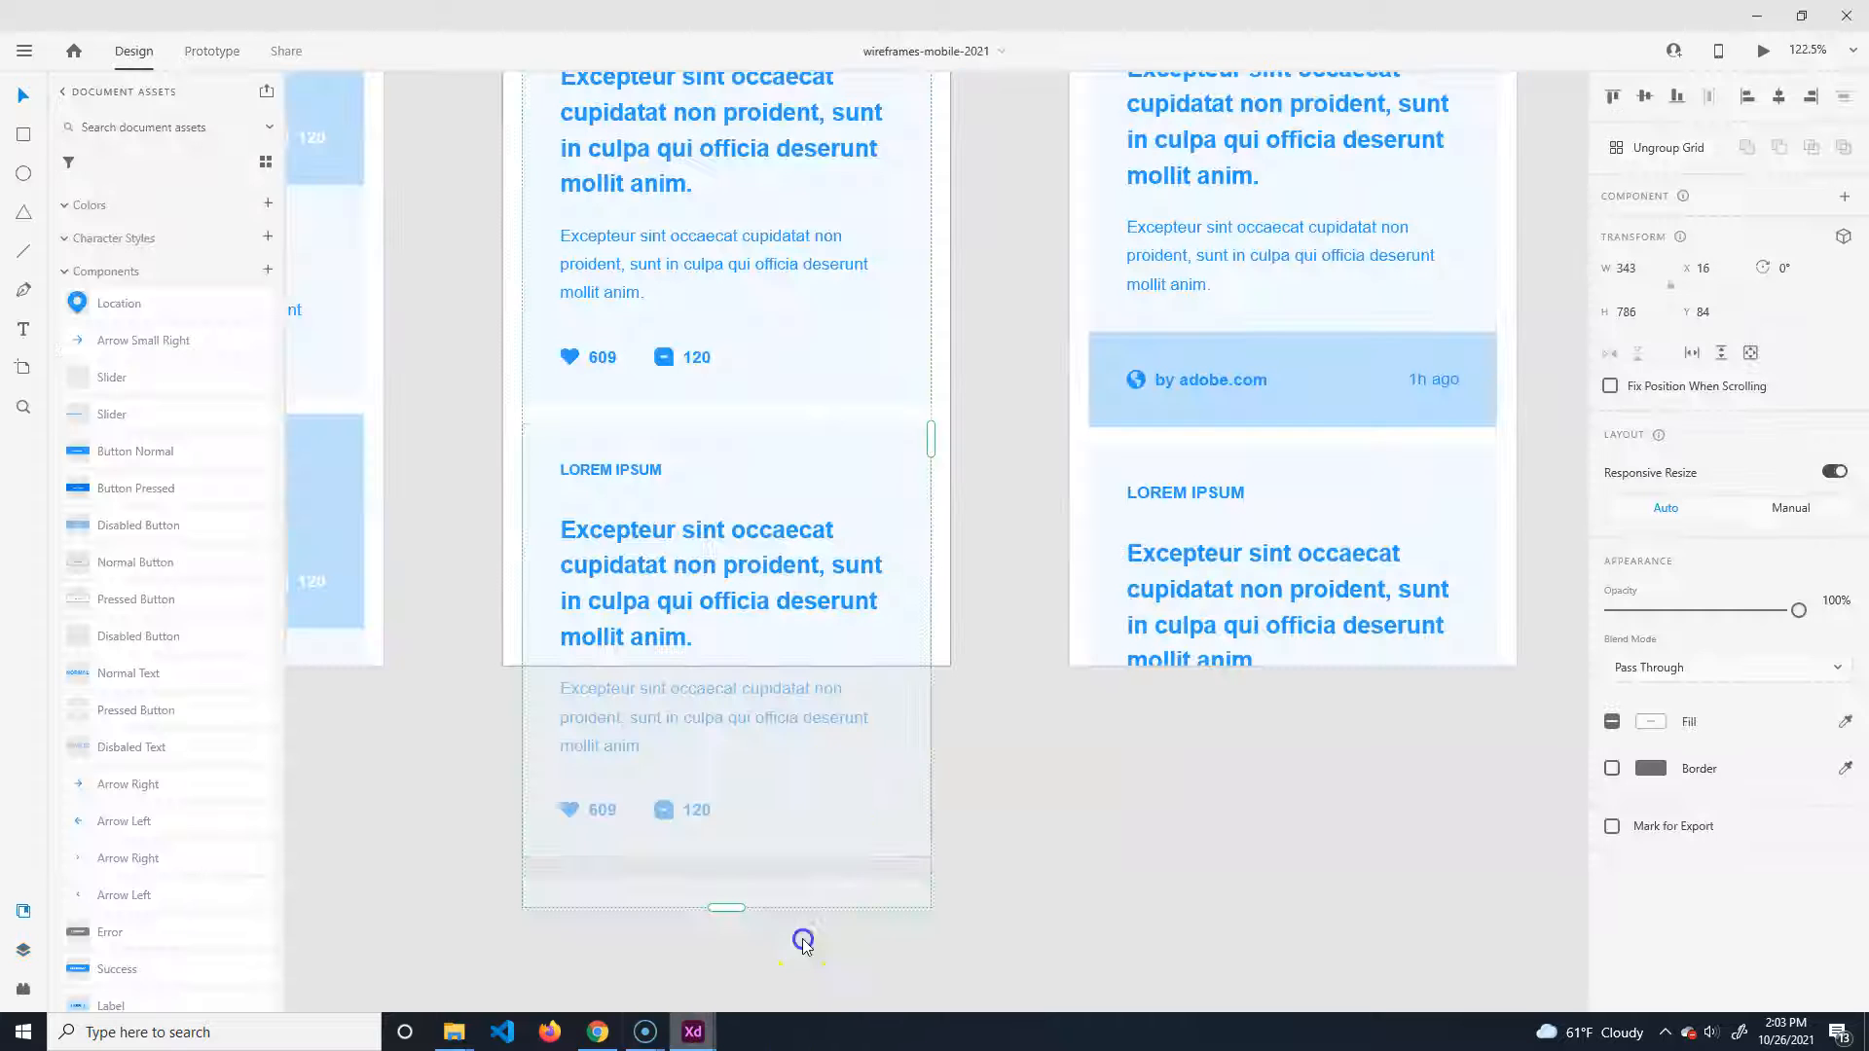
left_click(1156, 849)
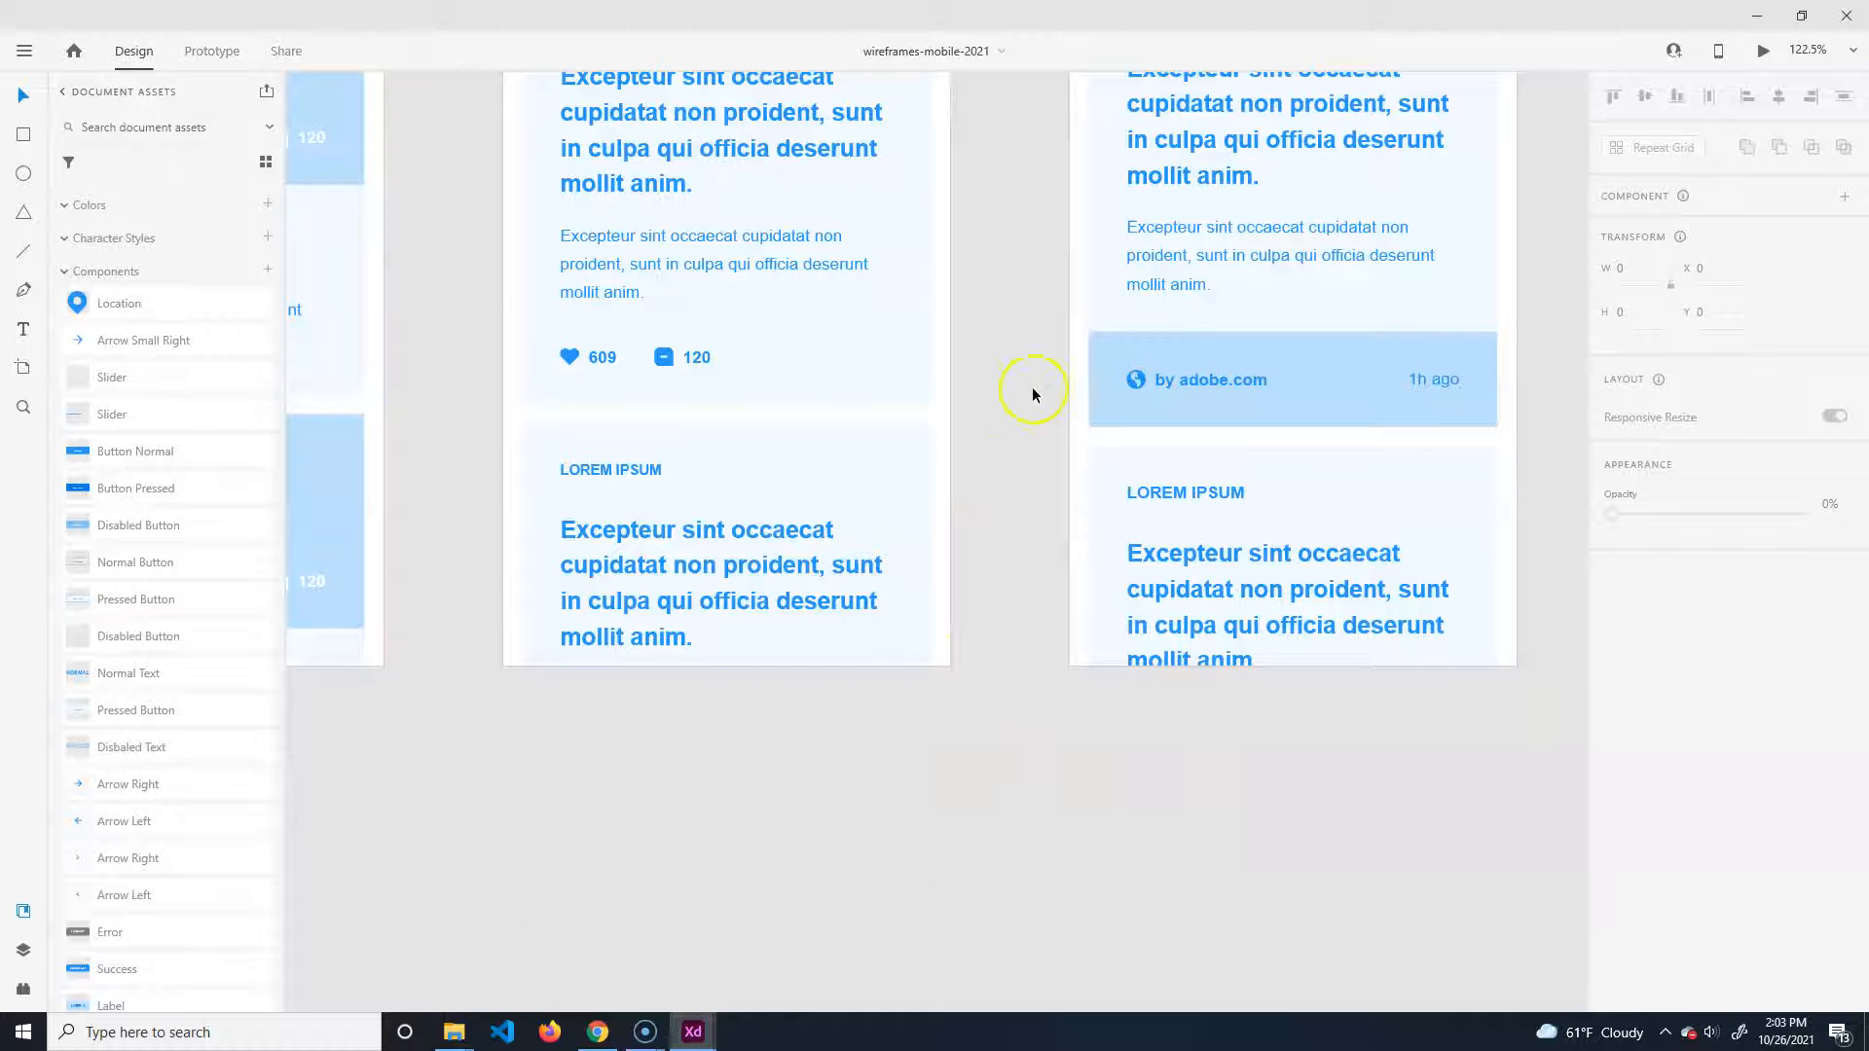
scroll(1007, 614, "down", 10)
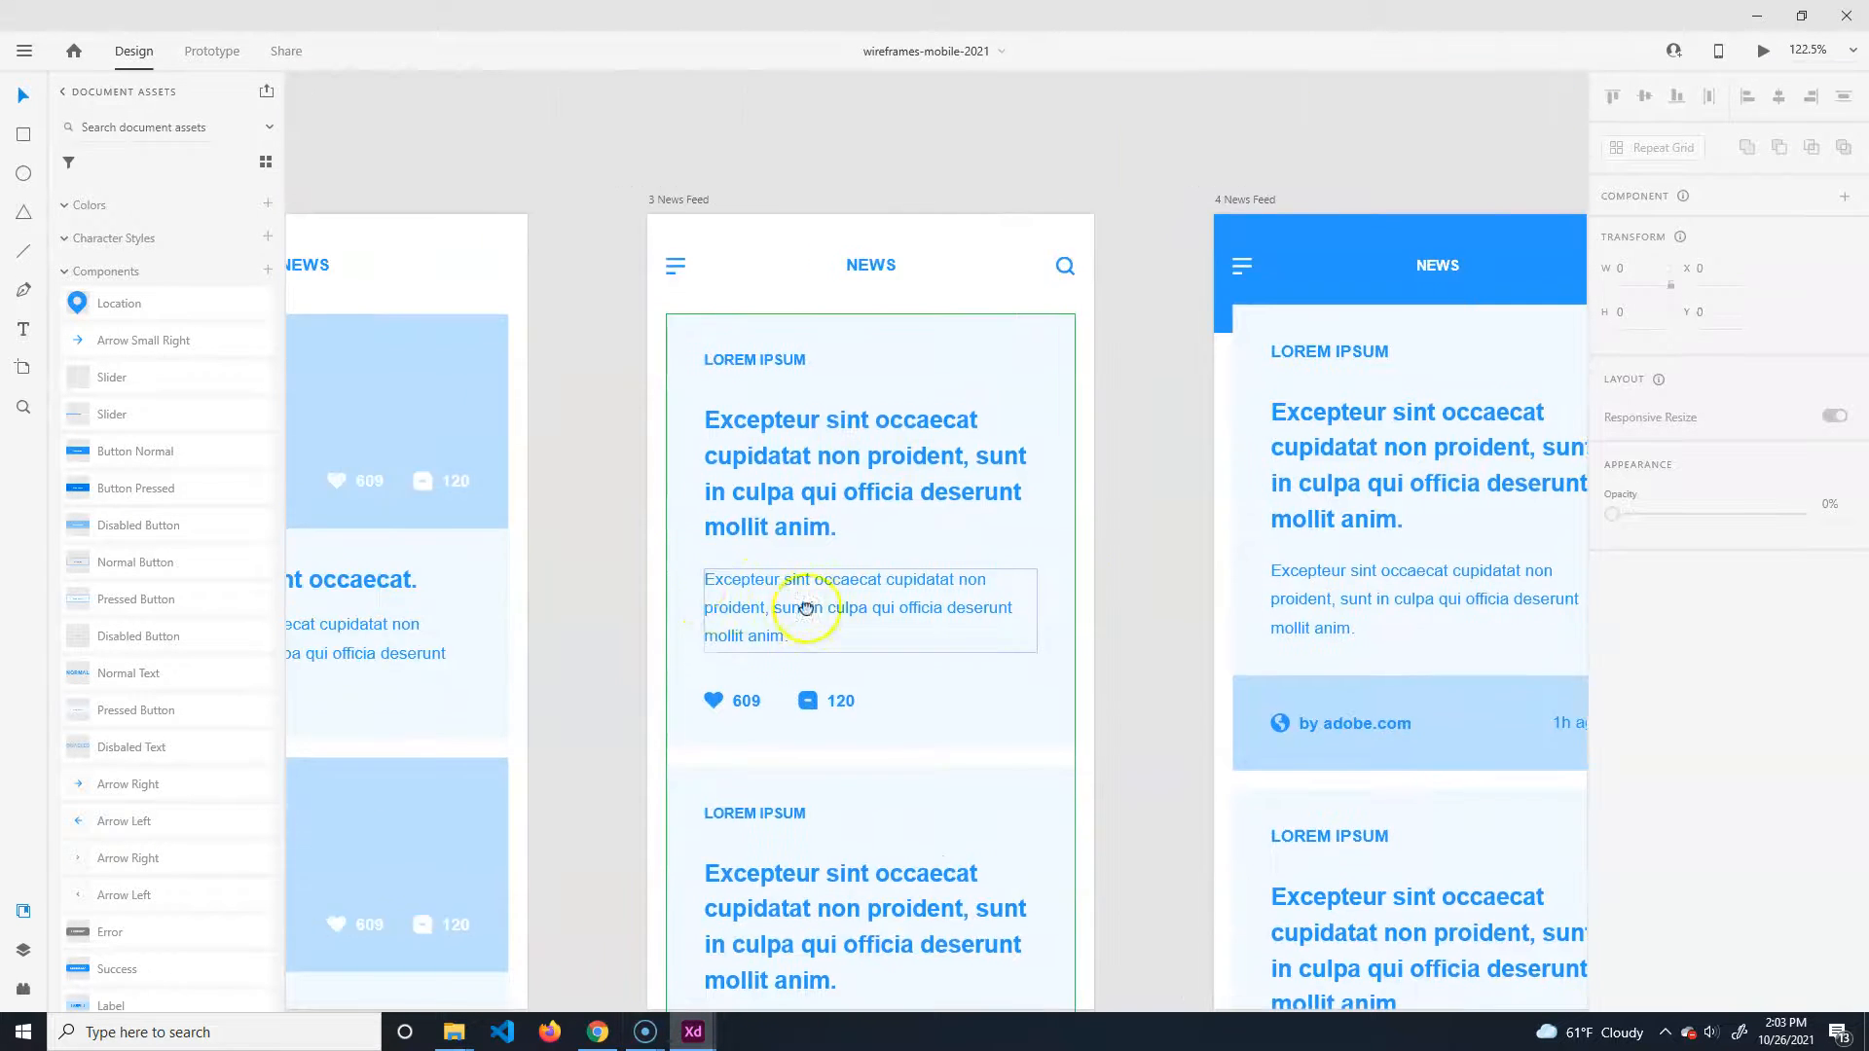
scroll(973, 633, "down", 2)
scroll(943, 697, "up", 8)
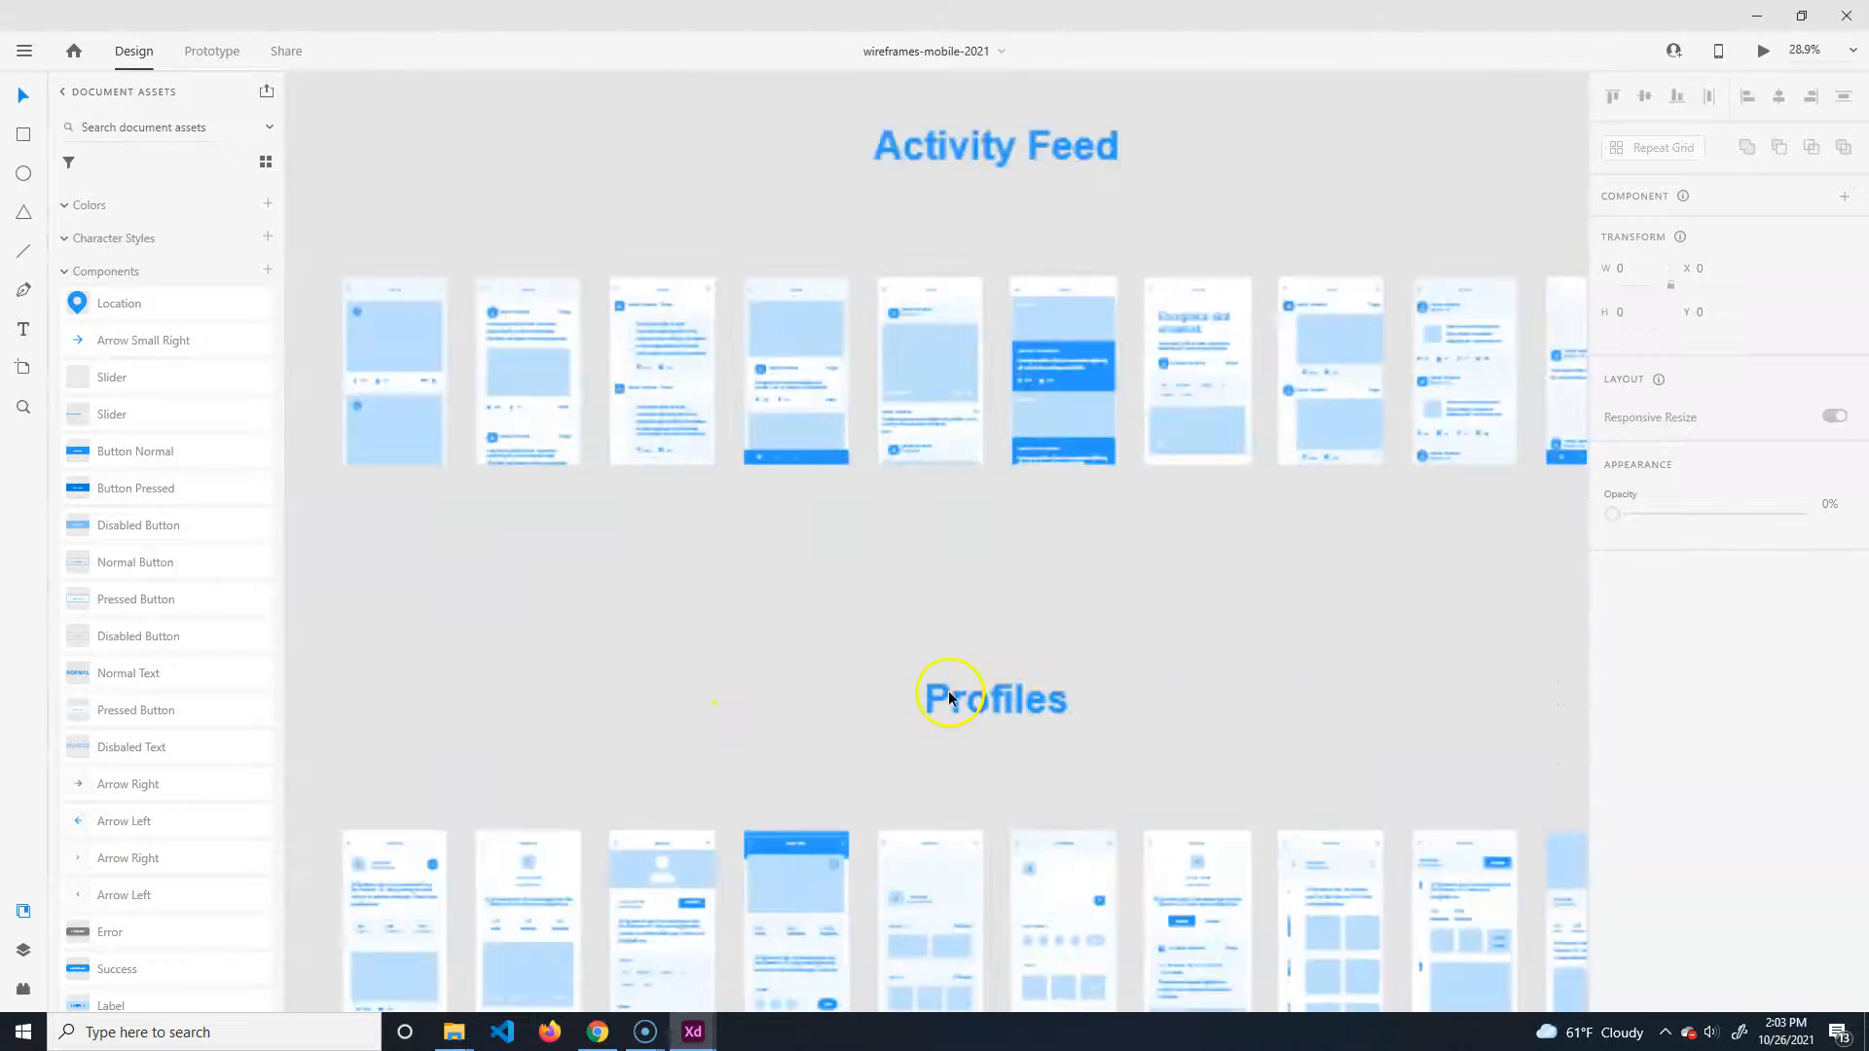
scroll(1071, 666, "down", 10)
scroll(1039, 658, "up", 1)
left_click_drag(951, 935, 1026, 509)
scroll(763, 588, "up", 5)
left_click_drag(752, 420, 951, 584)
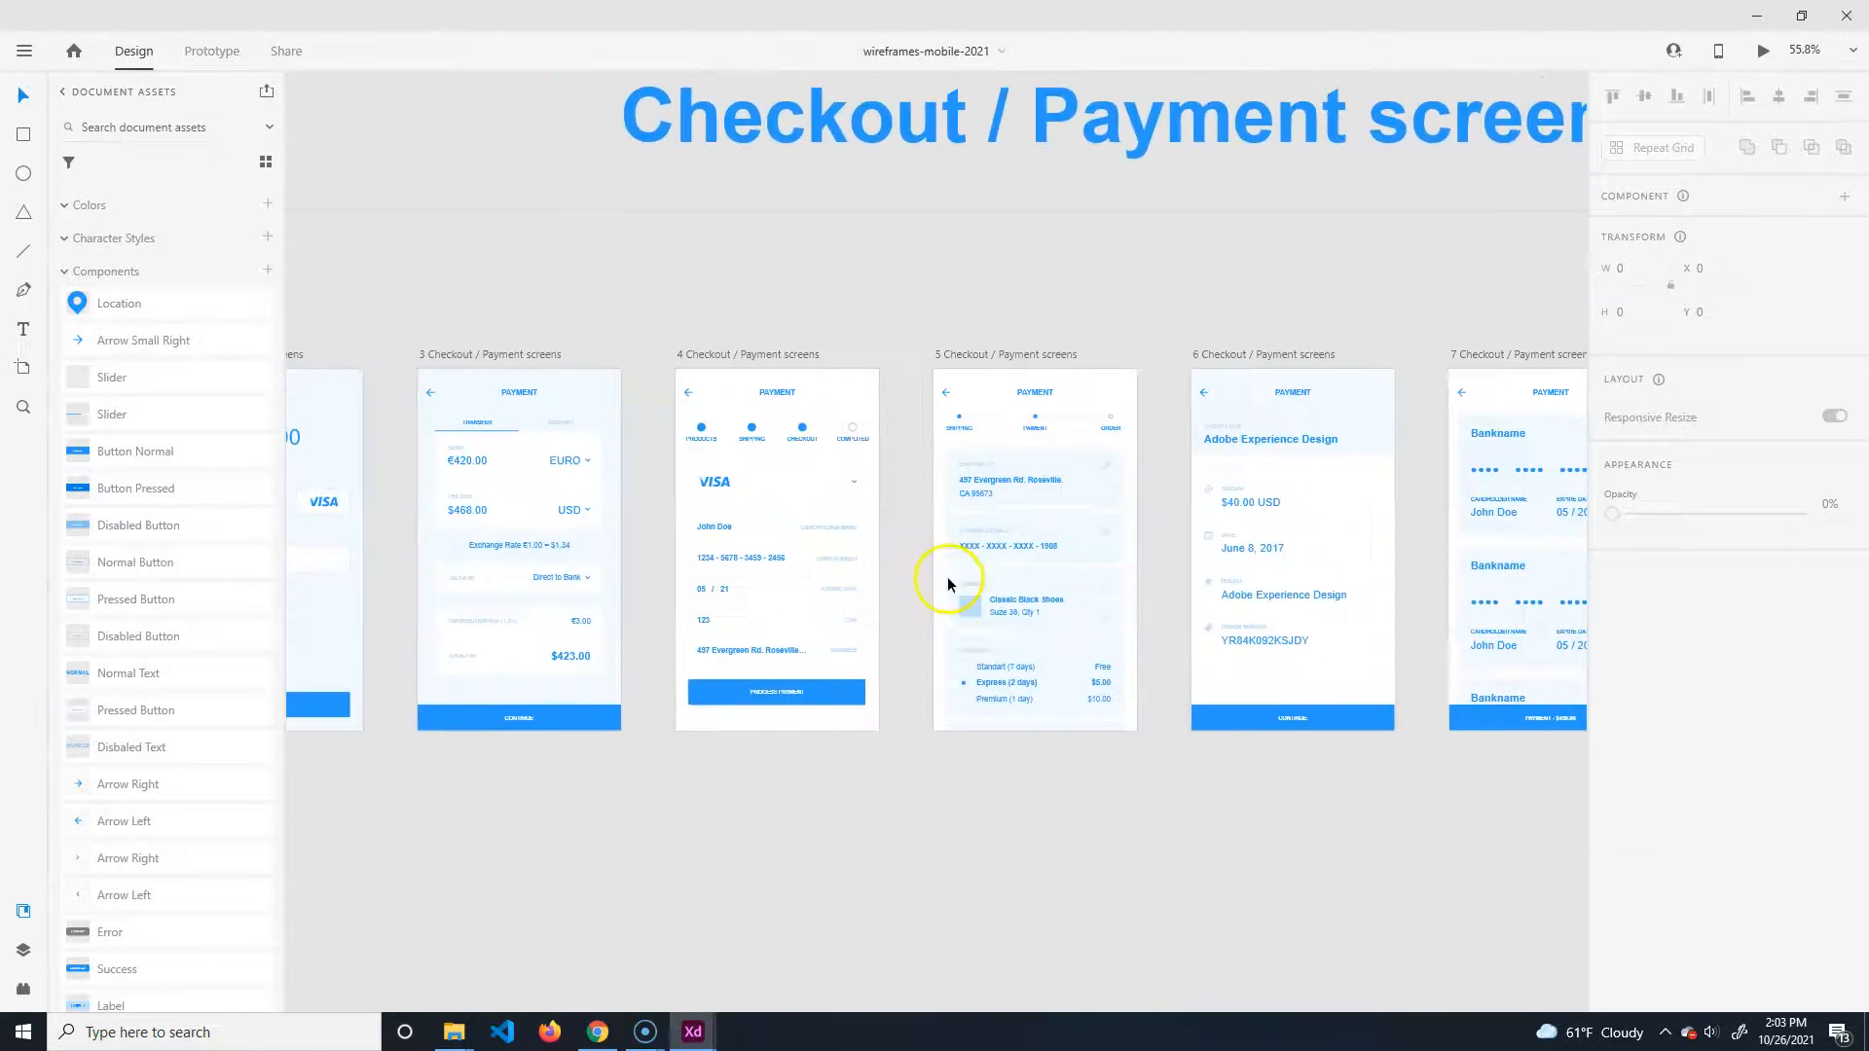
Examine the Checkout / Payment screens up close, comparing their card forms, transfer, receipt and saved-card layouts.
scroll(857, 574, "up", 4)
left_click_drag(760, 446, 891, 492)
left_click_drag(705, 526, 926, 455)
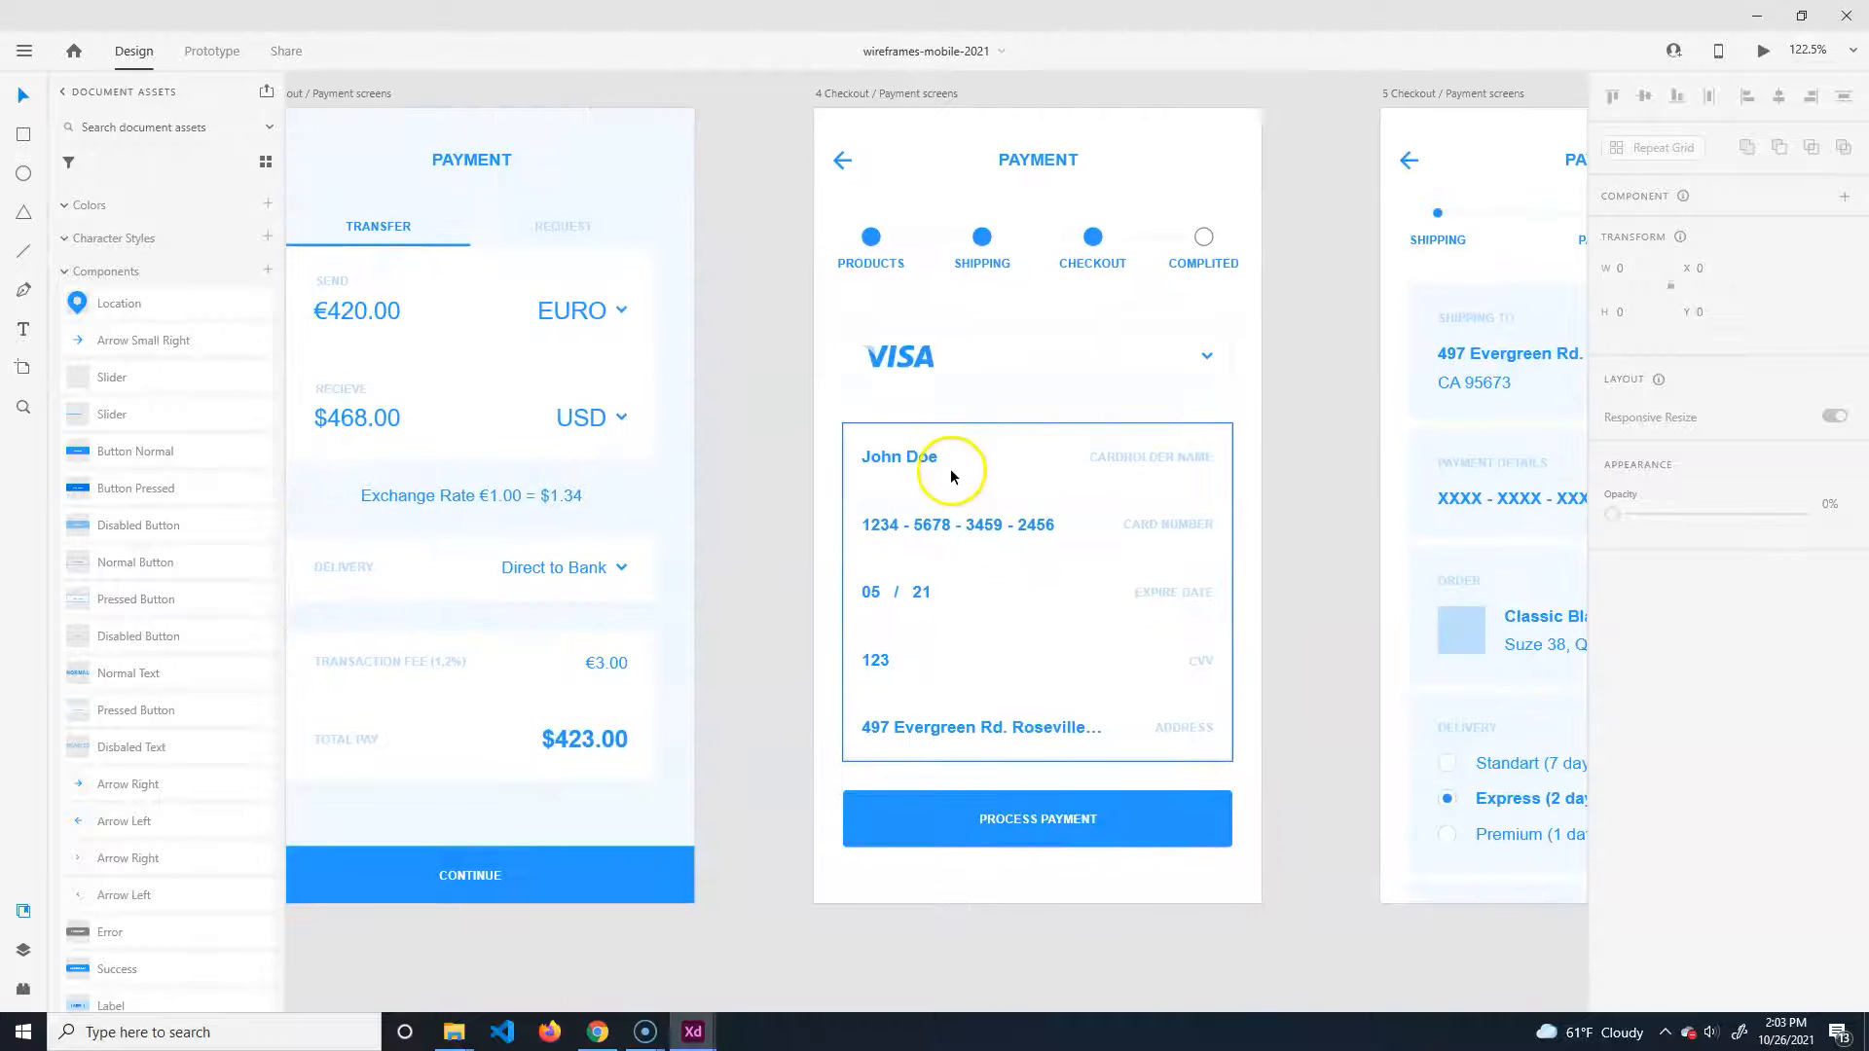
left_click_drag(663, 584, 1229, 589)
left_click_drag(781, 526, 1163, 539)
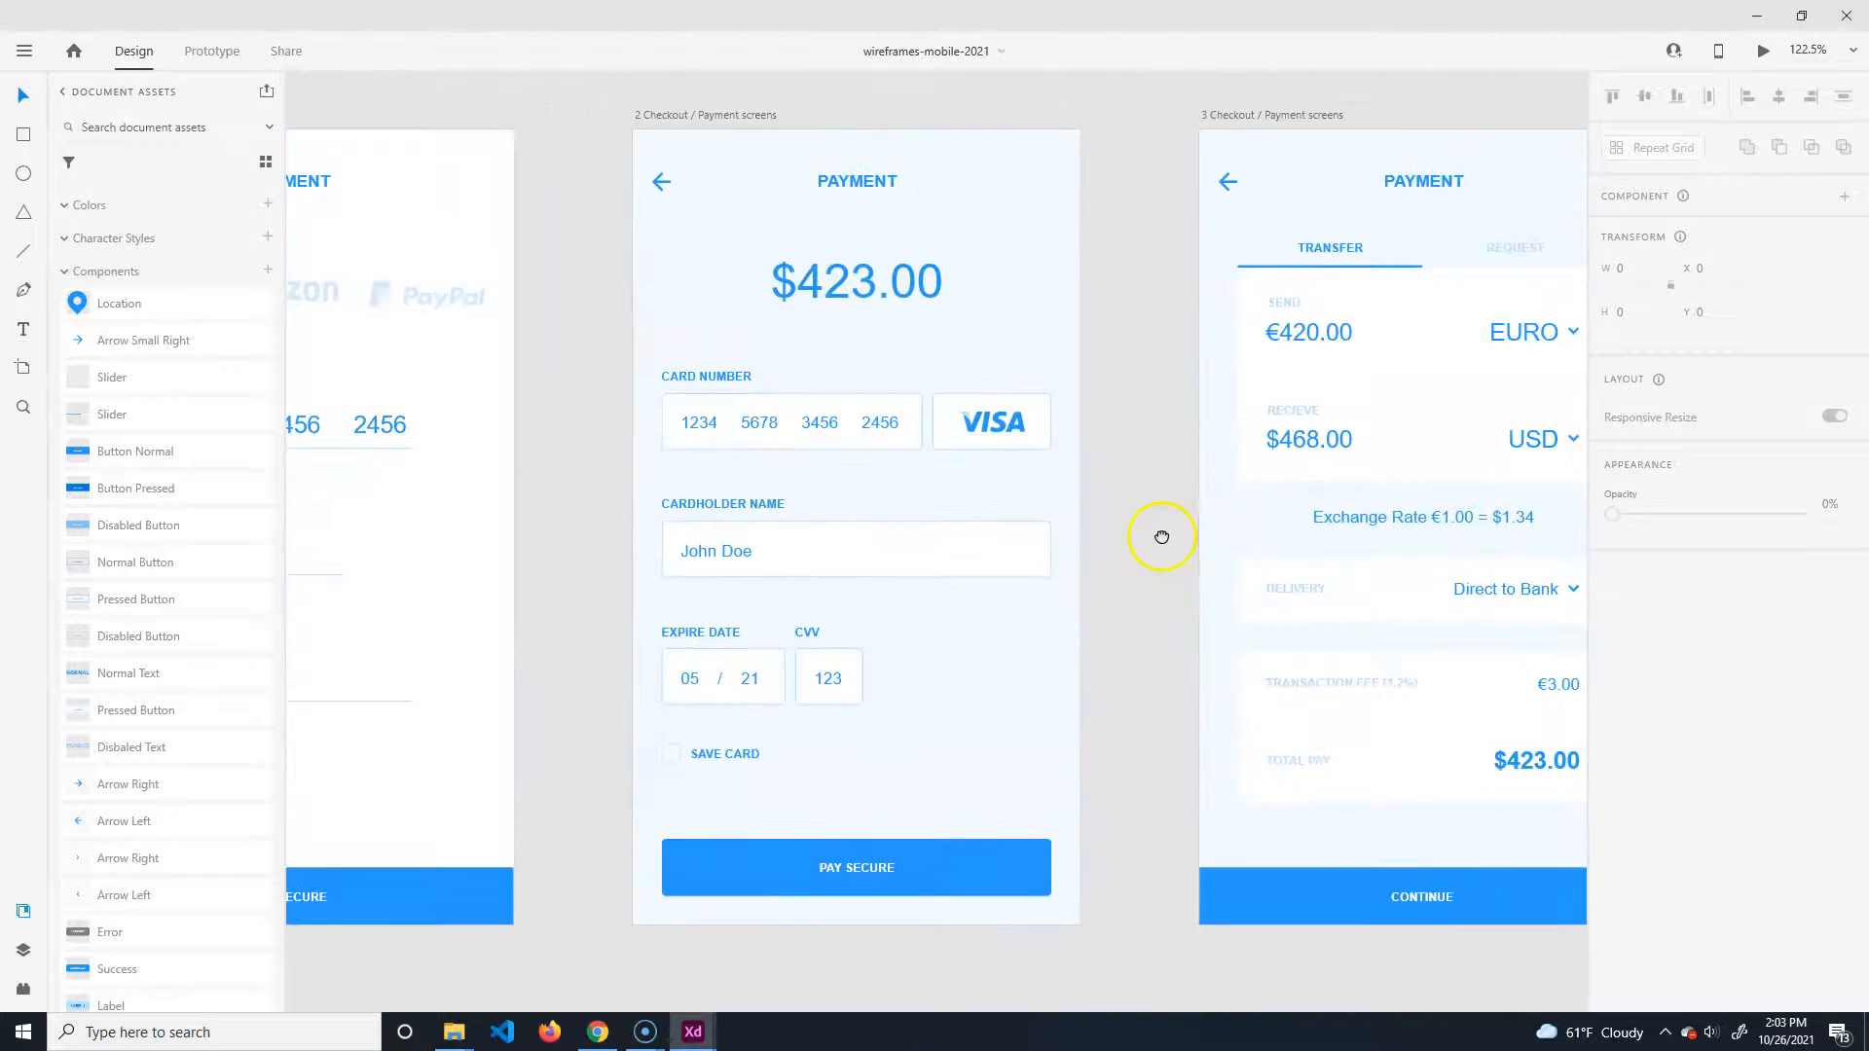
left_click_drag(593, 580, 382, 438)
scroll(1075, 509, "right", 20)
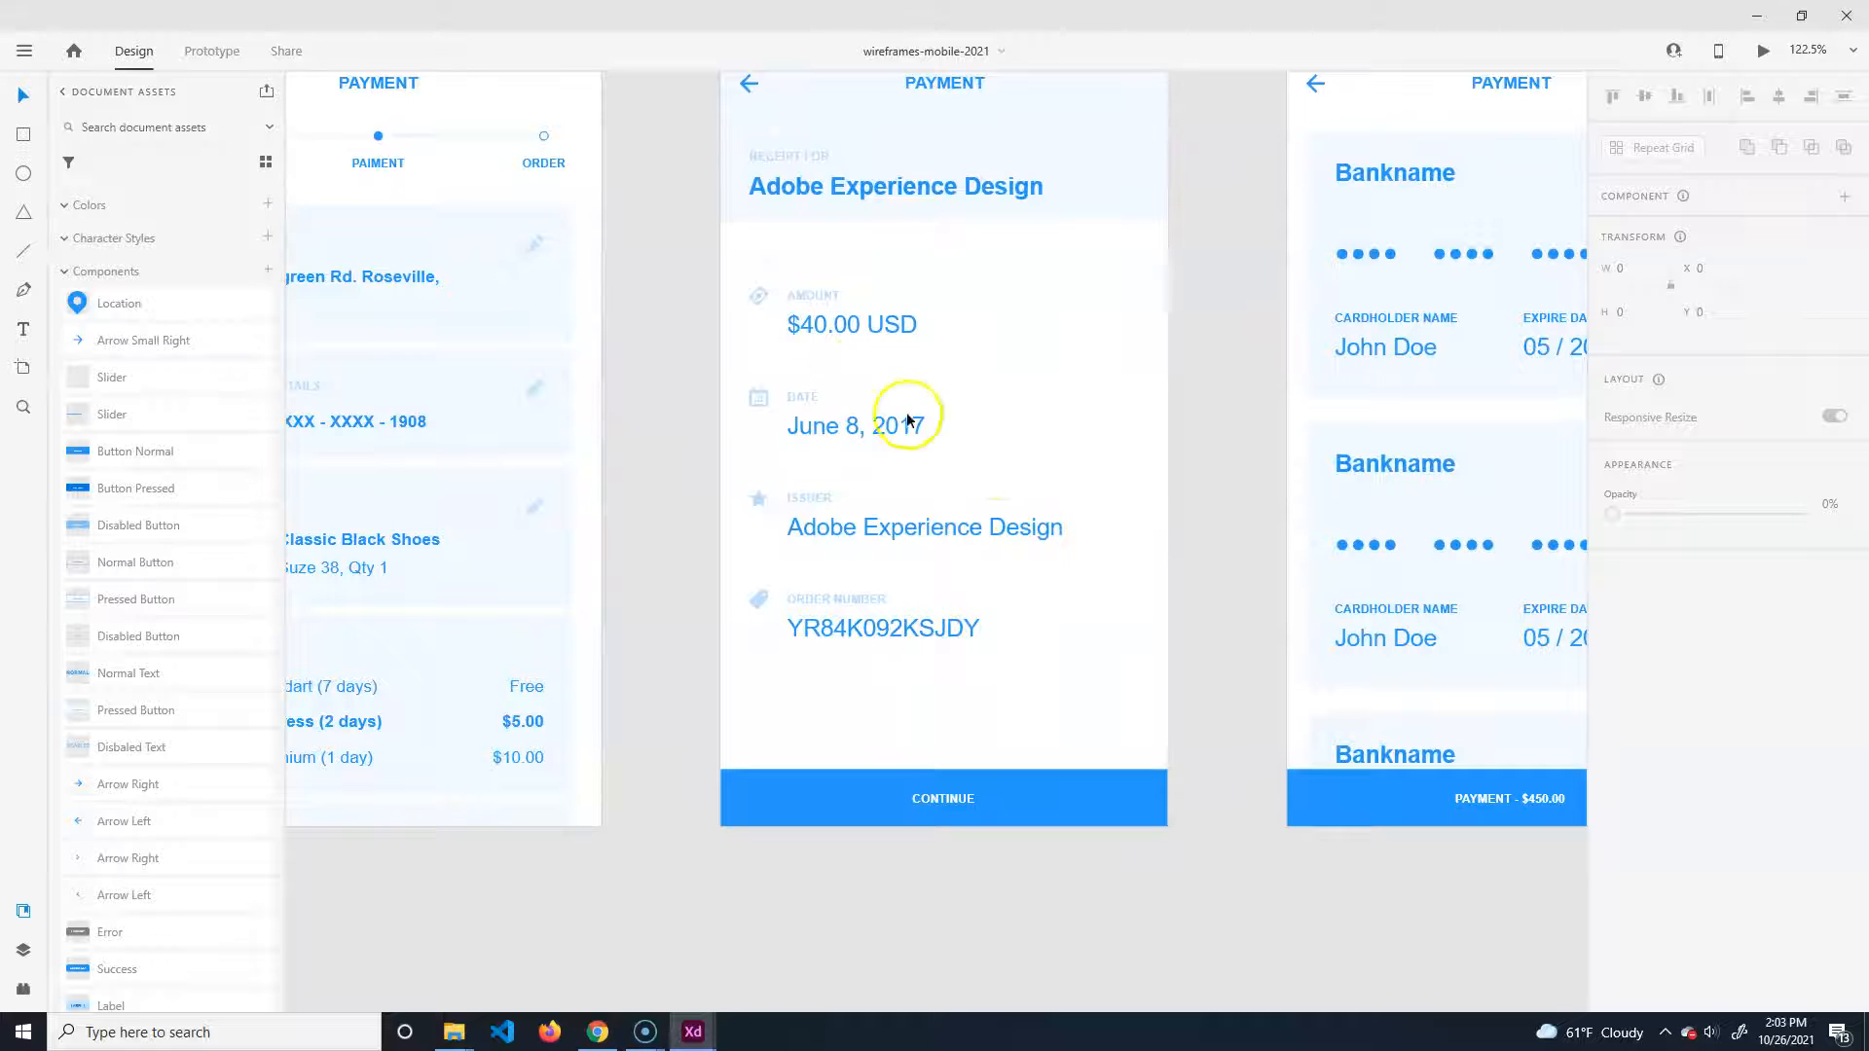
left_click_drag(1090, 623, 648, 580)
left_click_drag(683, 713, 1277, 283)
left_click_drag(417, 777, 1063, 448)
Survey the kit's other sections, including Location & Maps, Menus and Pop over, for usable screens.
scroll(951, 626, "down", 6)
left_click_drag(908, 762, 943, 575)
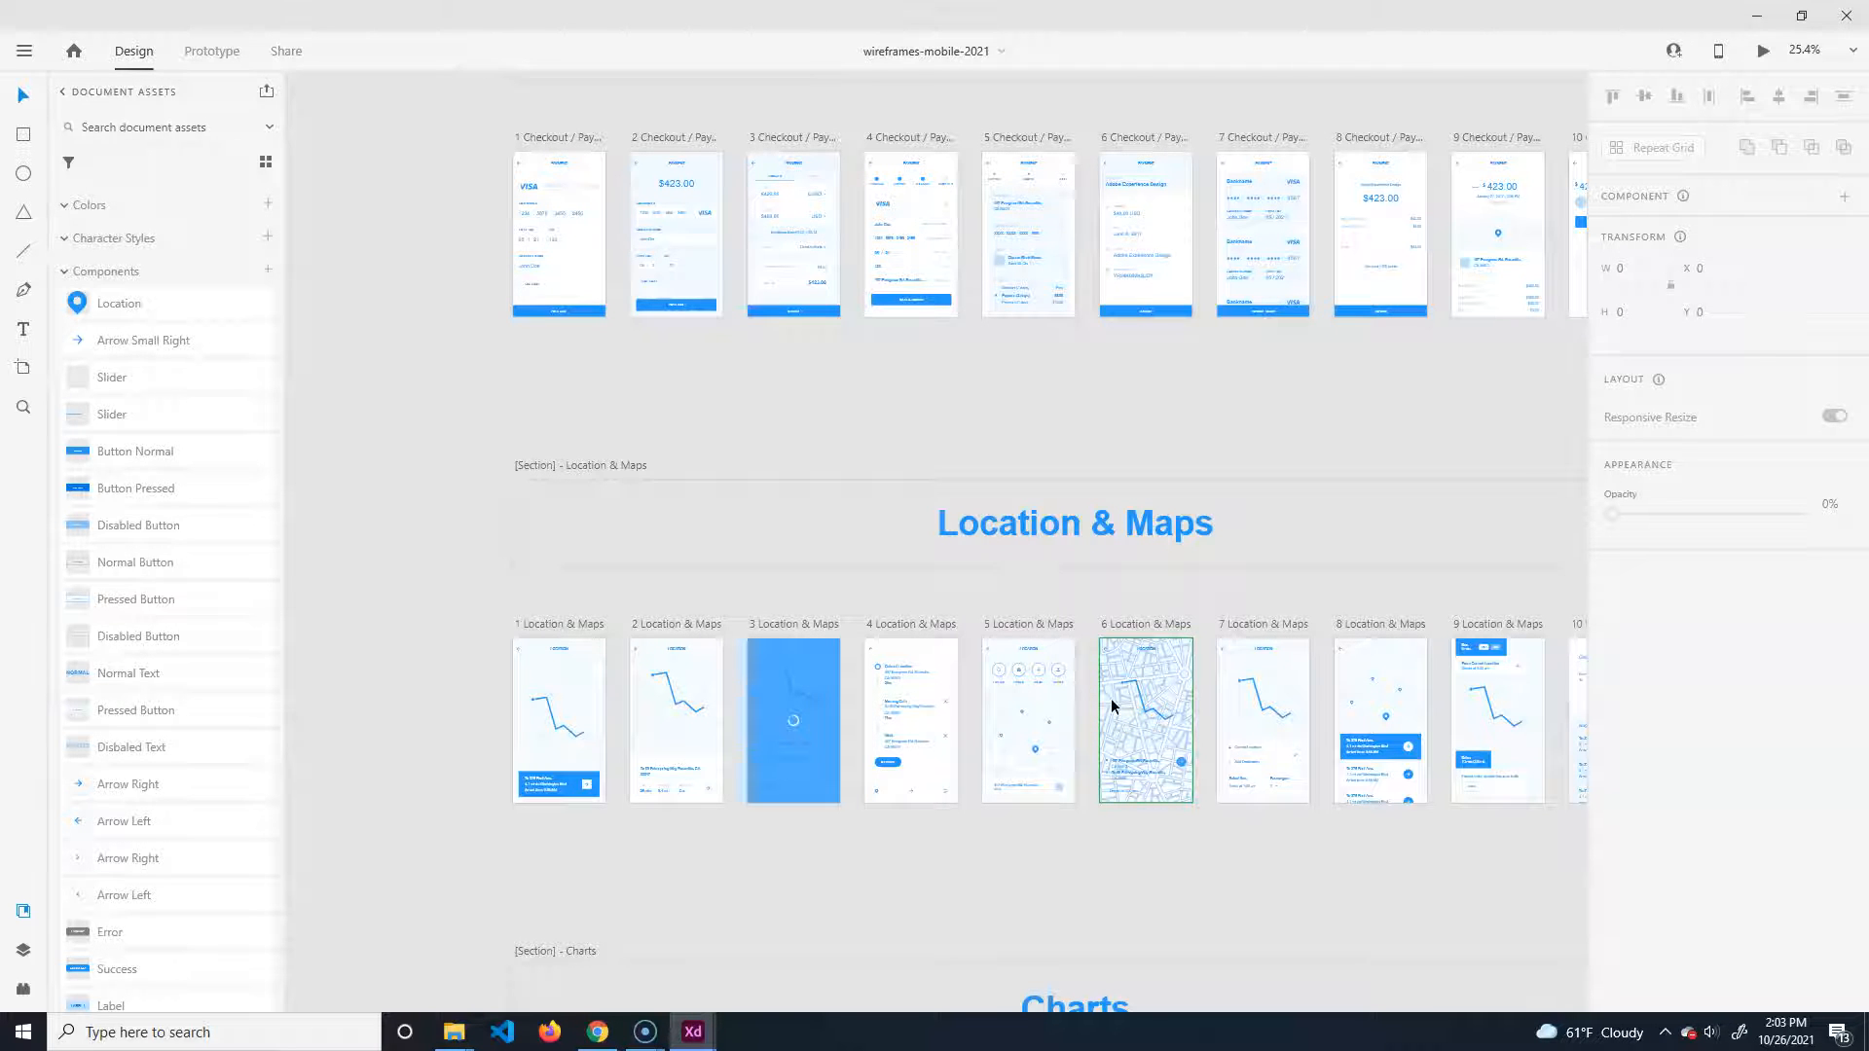
mouse_move(1565, 549)
left_mouse_down()
mouse_move(1168, 541)
mouse_move(638, 610)
left_mouse_up()
left_click_drag(1350, 526, 626, 550)
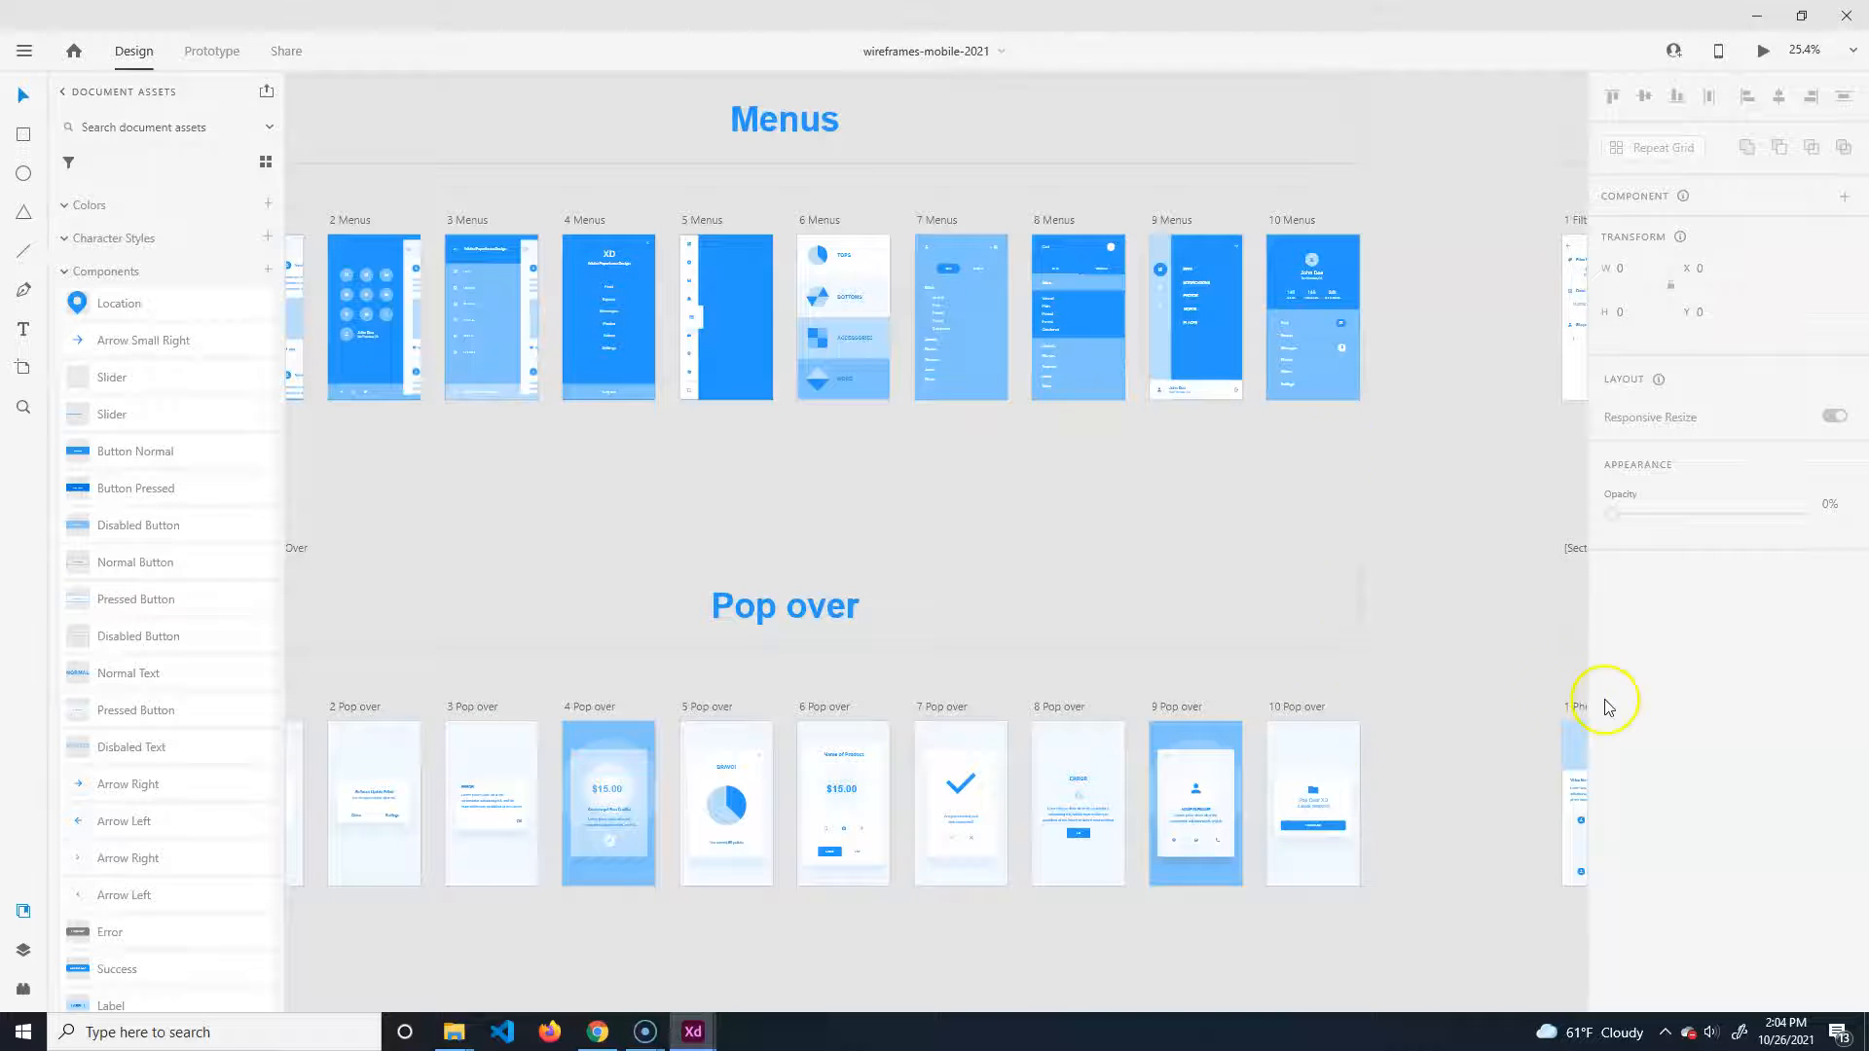
Switch to Chrome and open the Material Icons library from the Resources page of material.io.
left_click(1667, 1037)
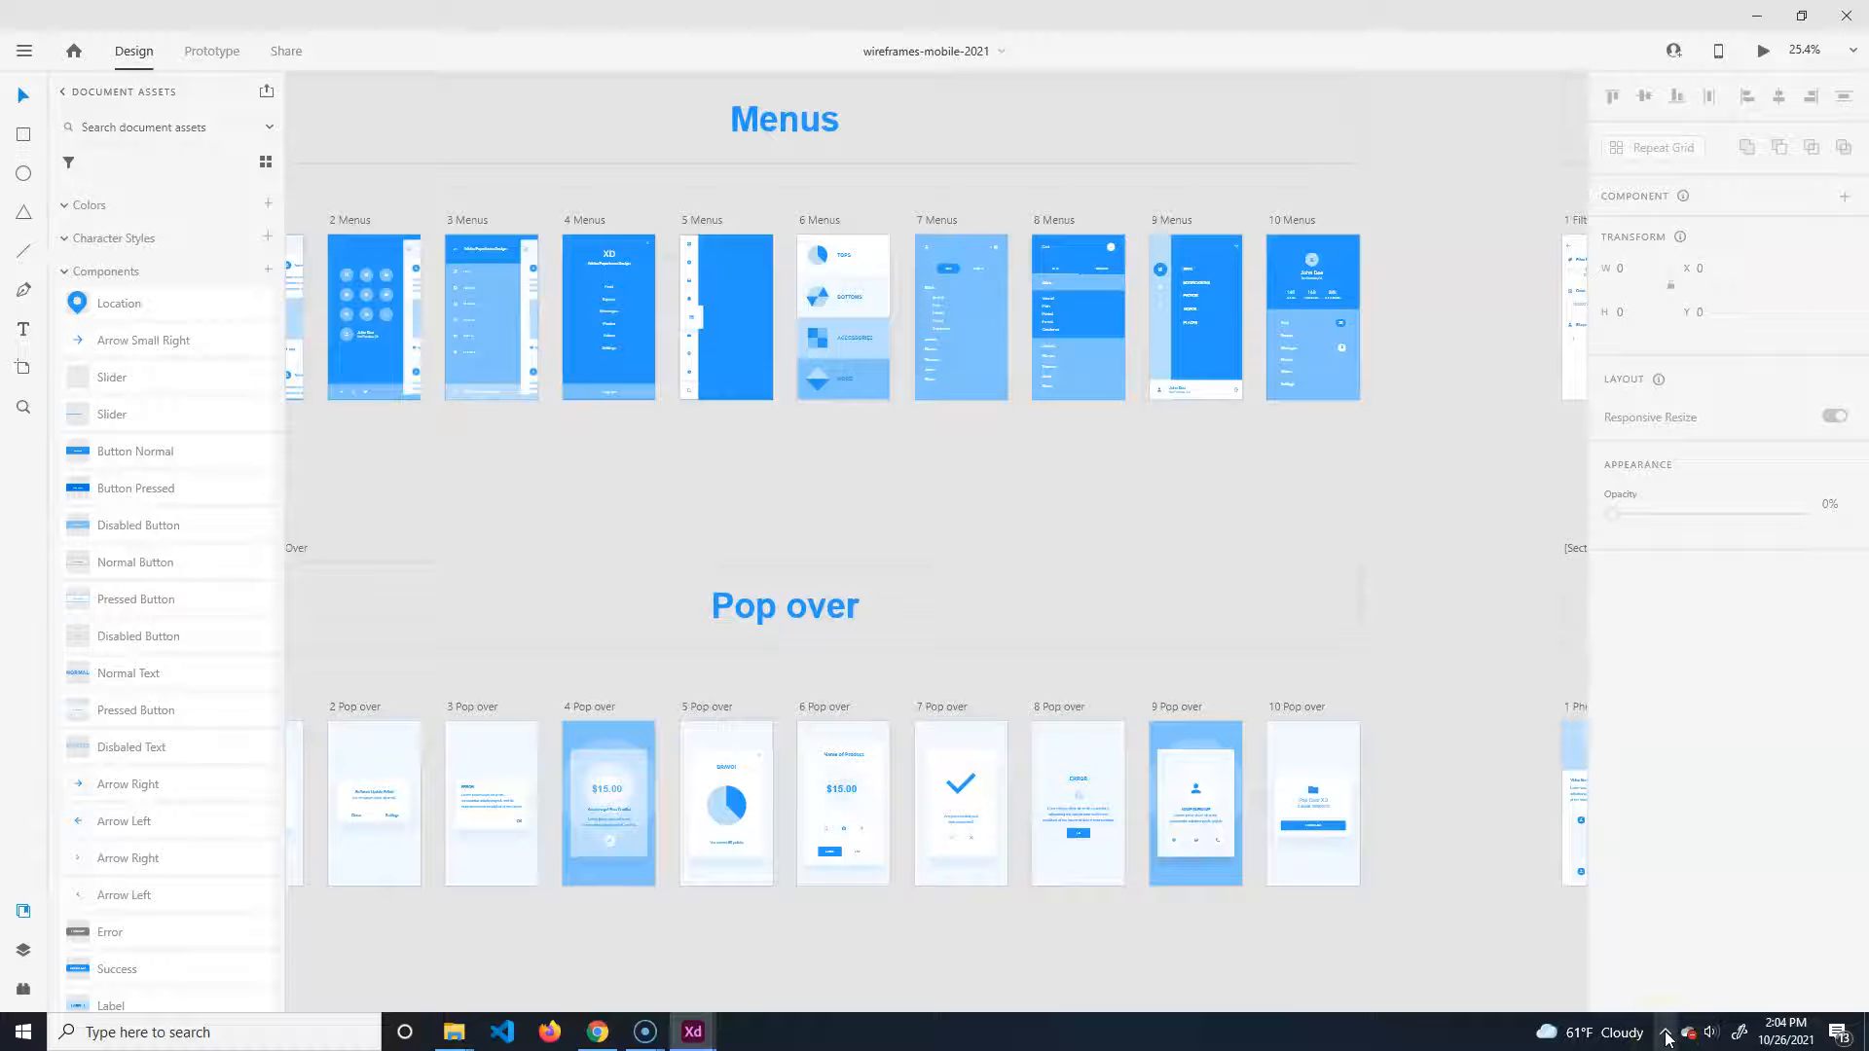
mouse_move(597, 1038)
left_click(597, 1038)
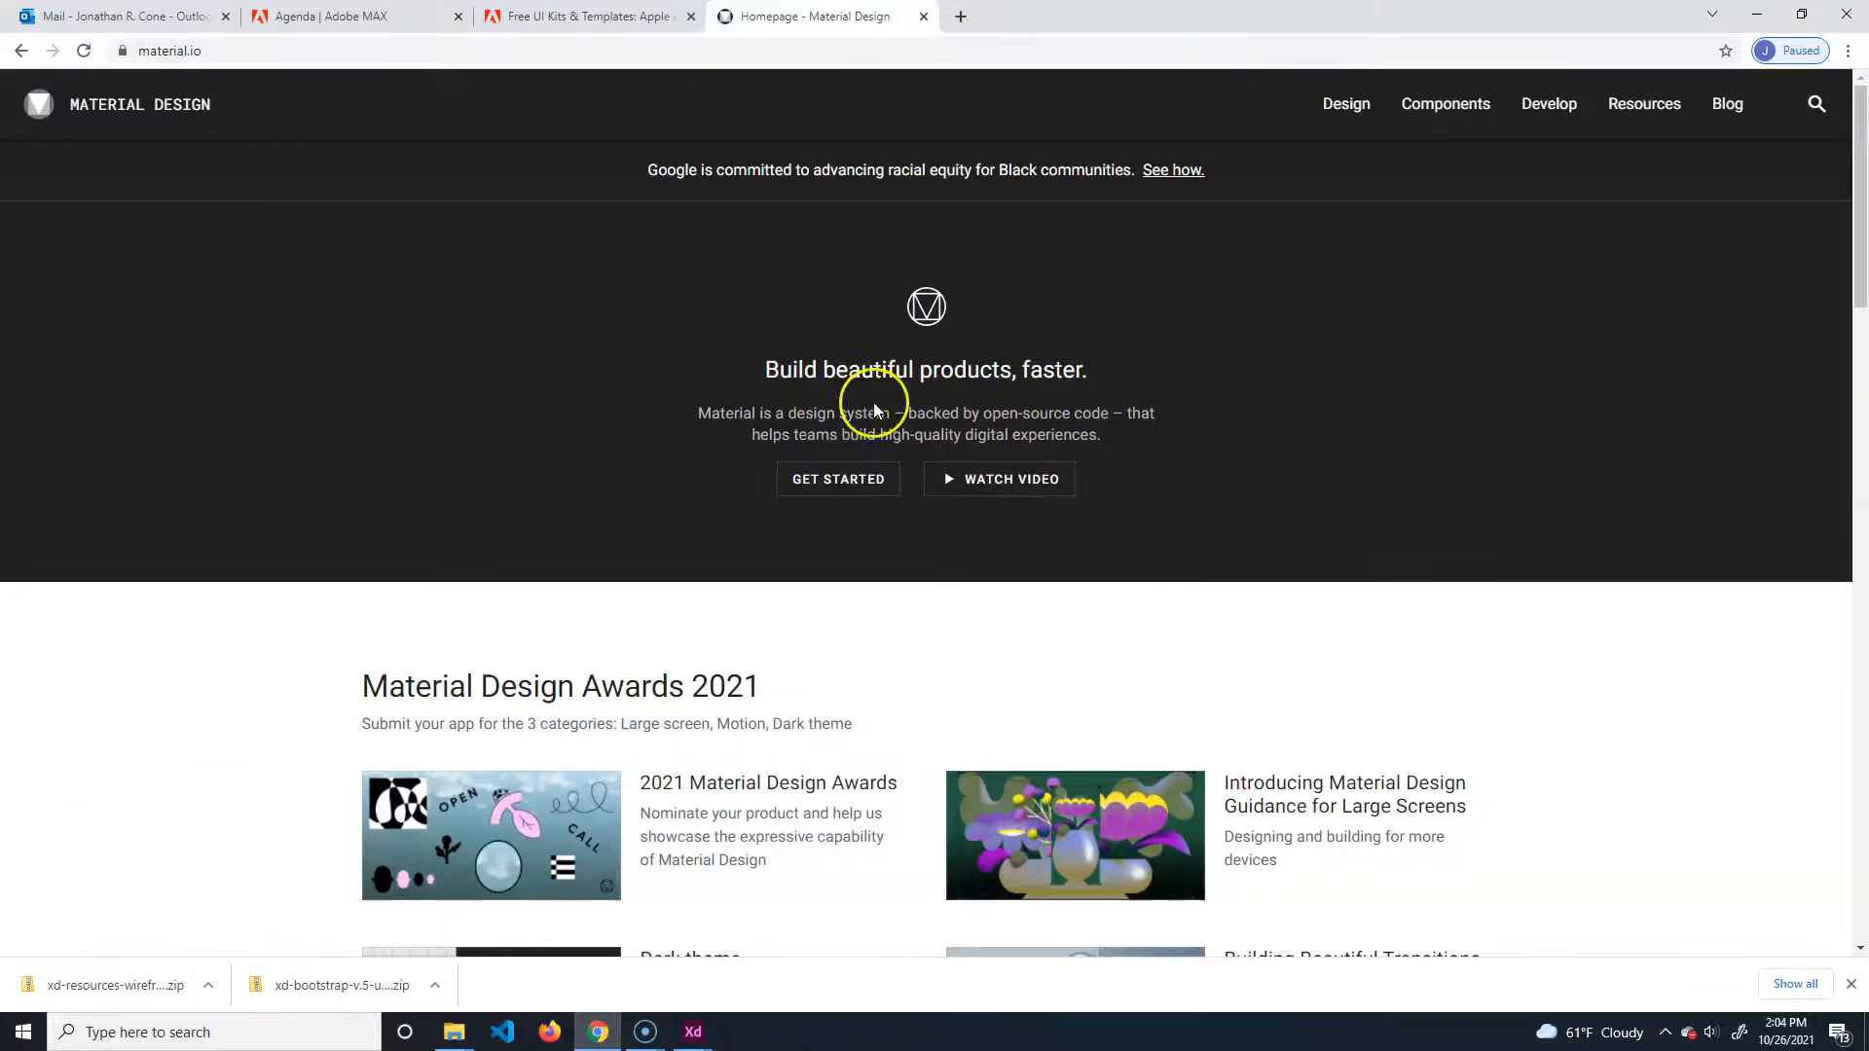
left_click(230, 50)
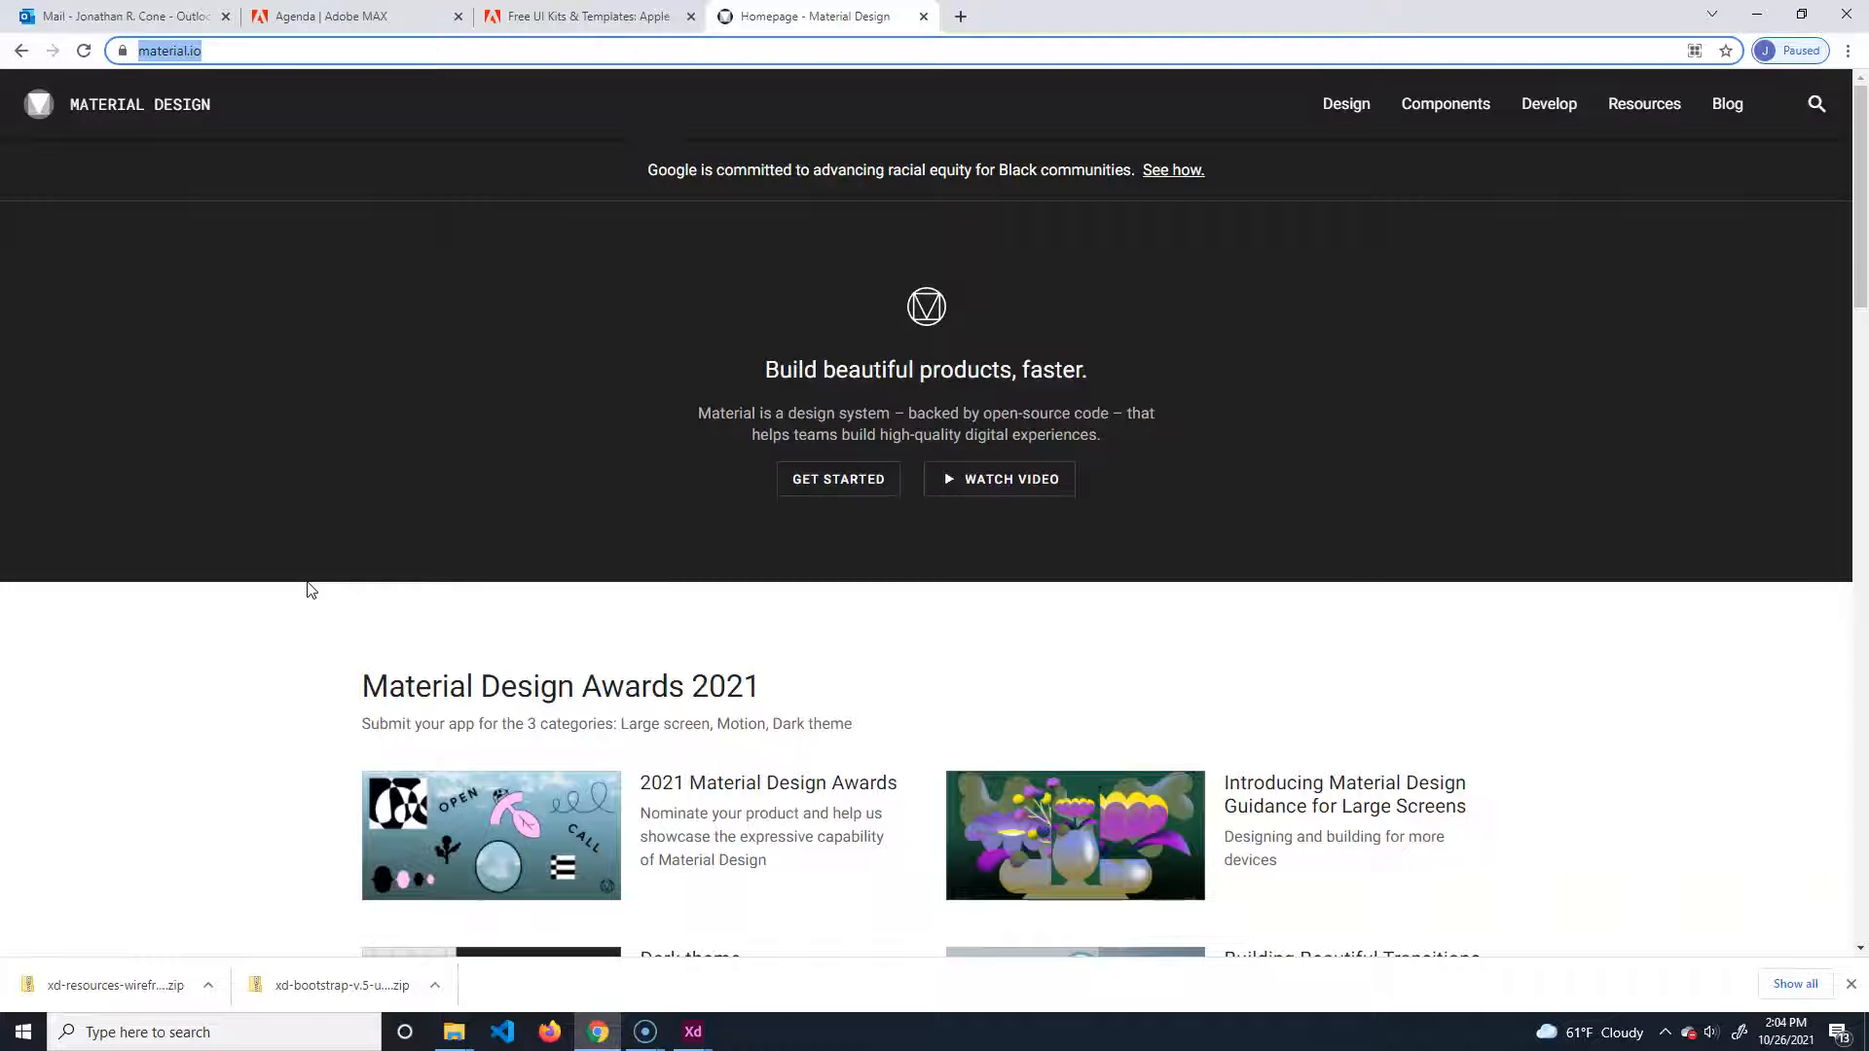
left_click(218, 49)
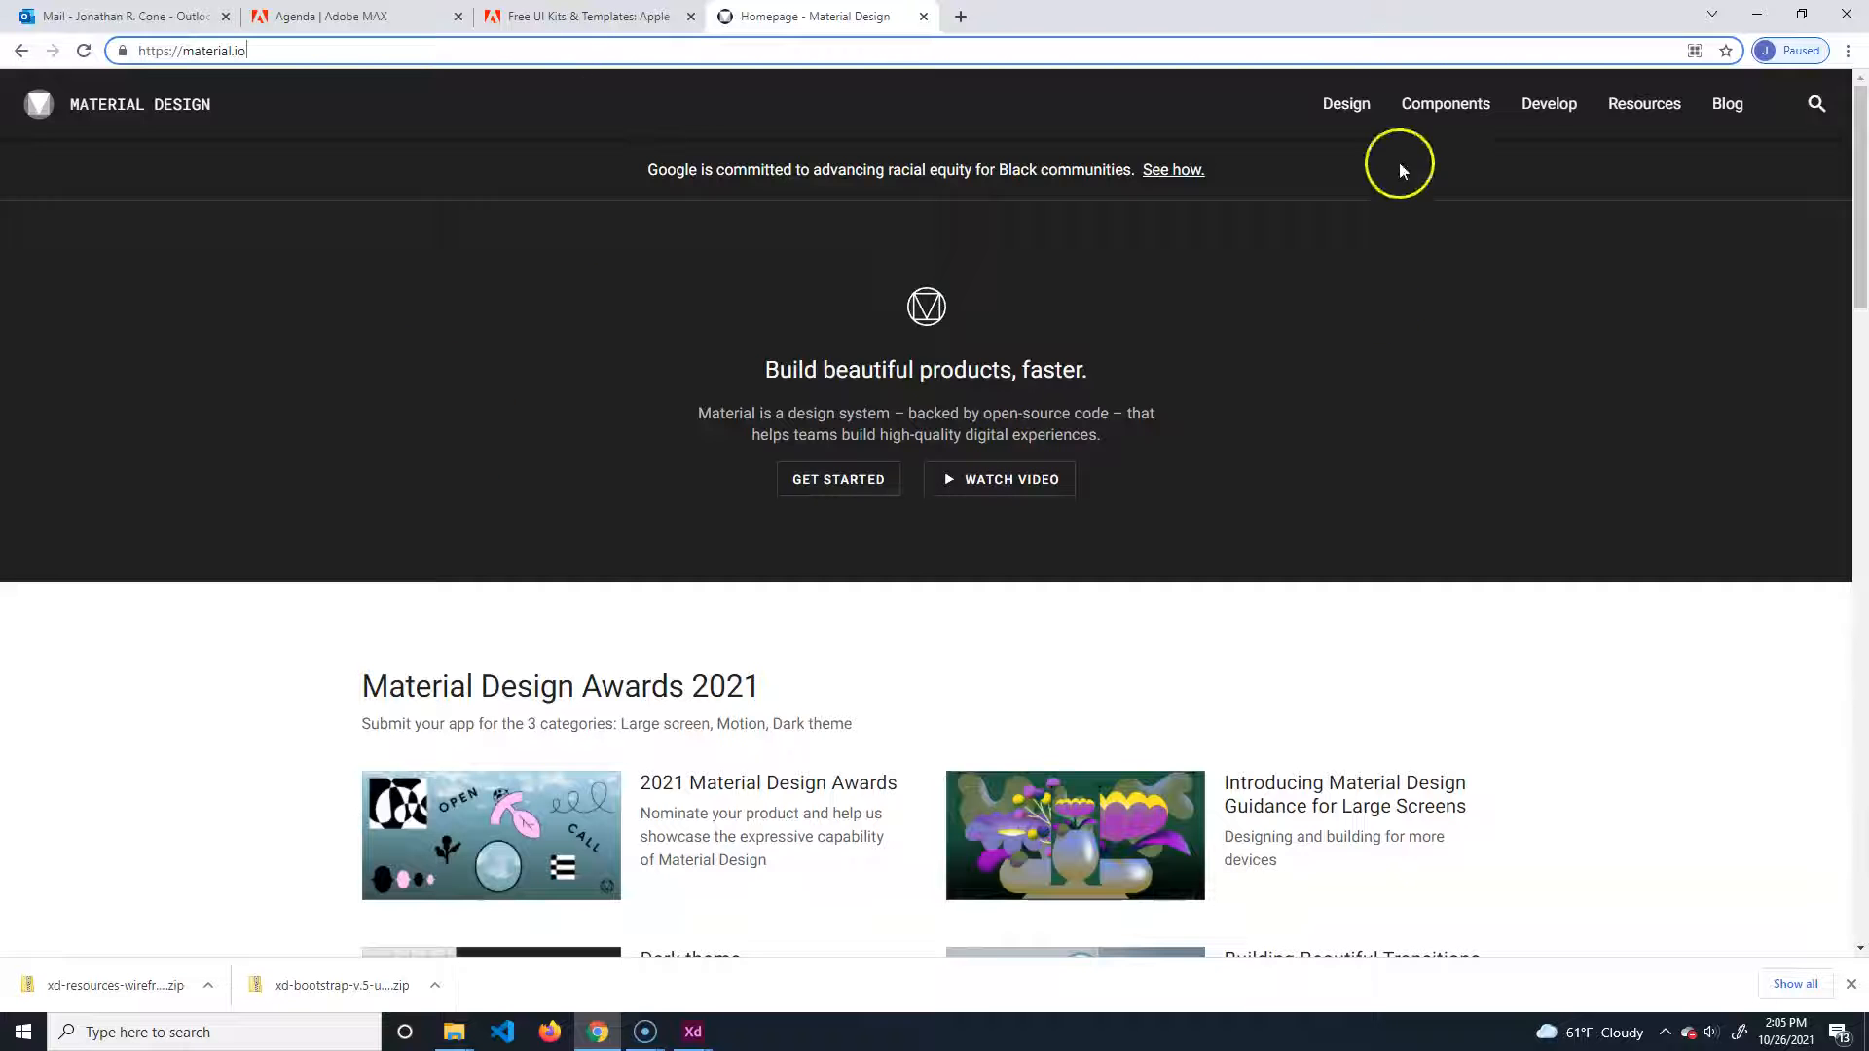
left_click(1652, 104)
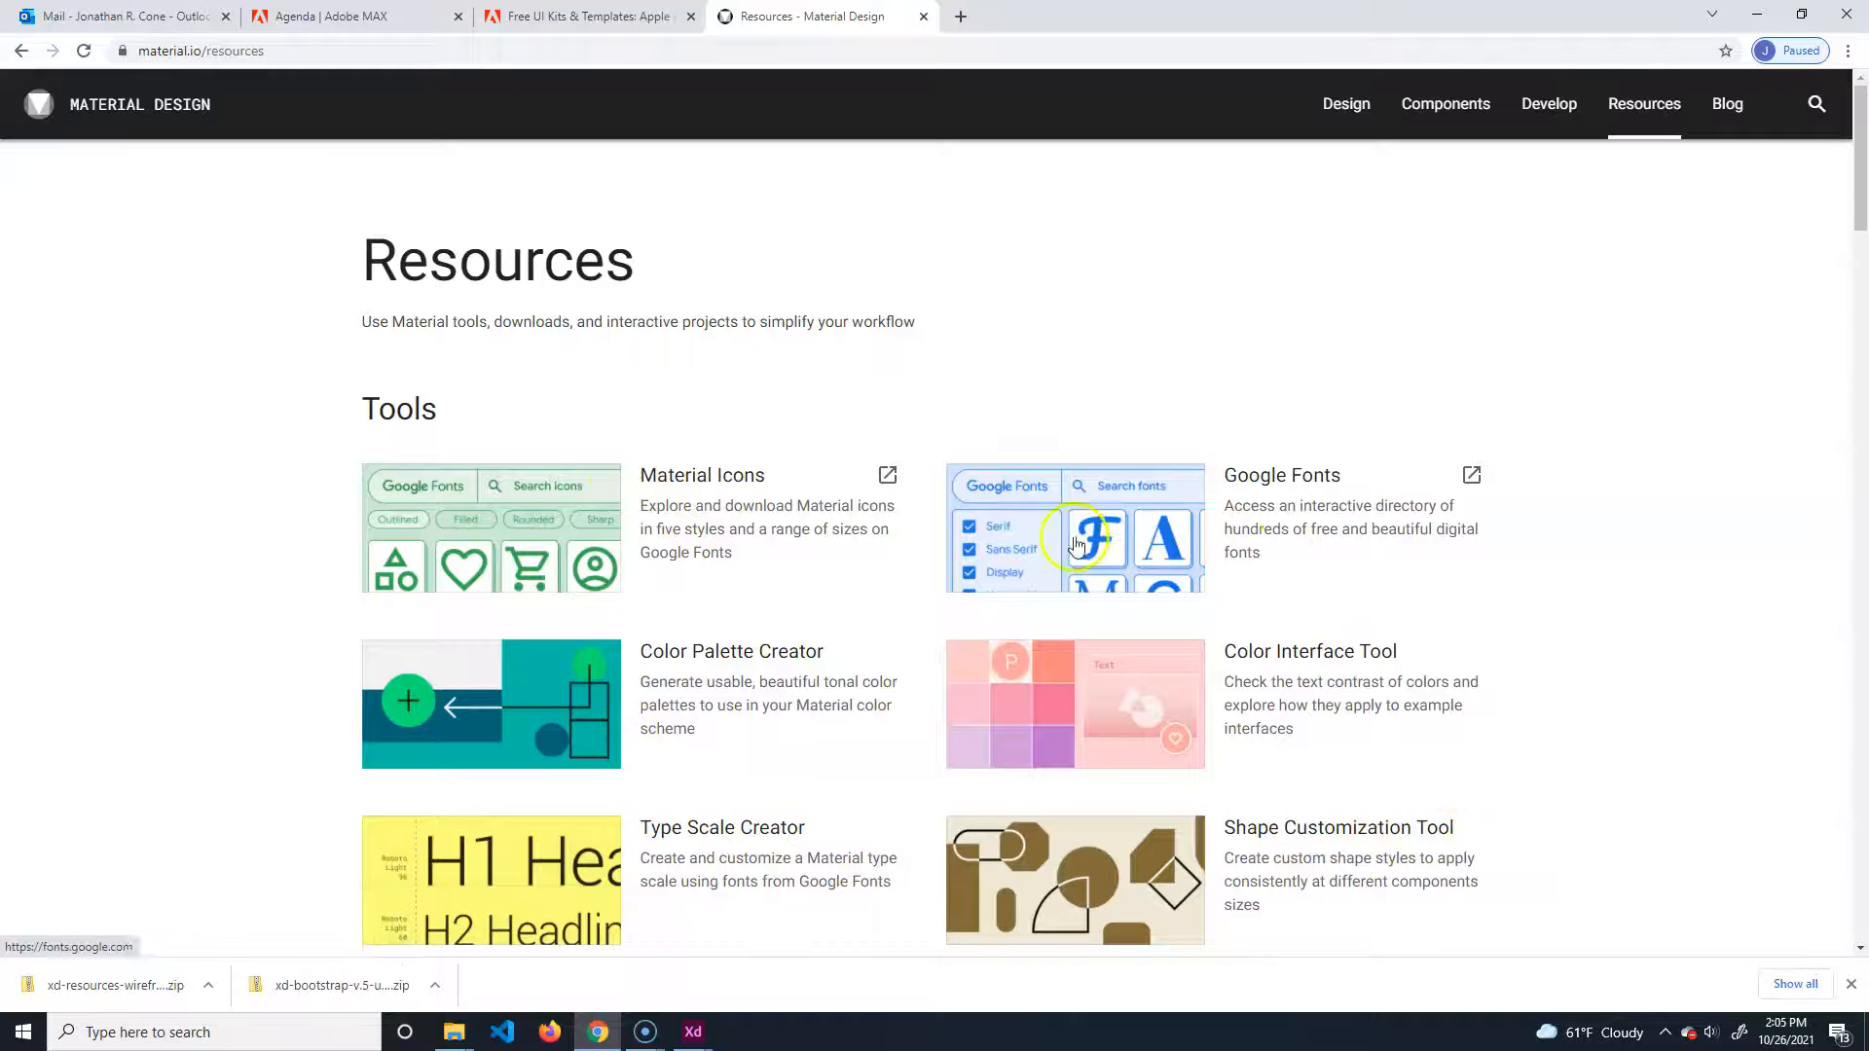
left_click(459, 489)
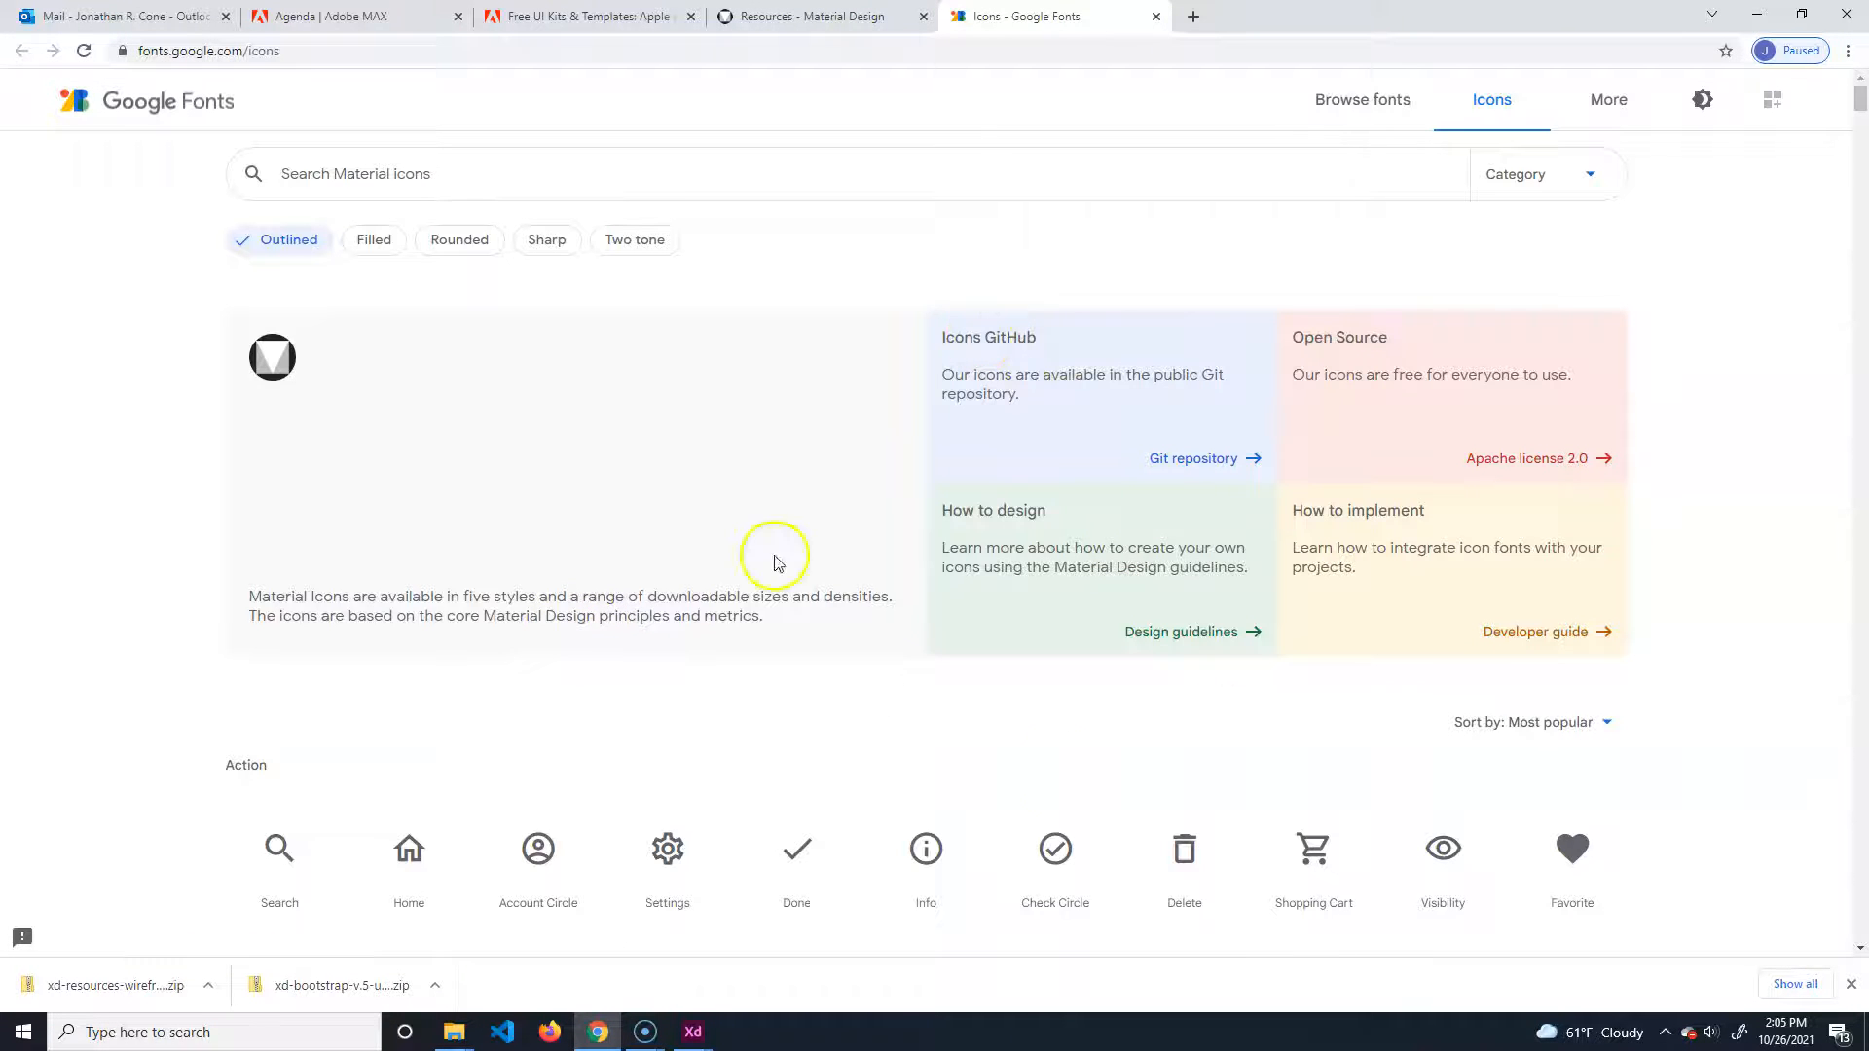
Look through the Material icon list on Google Fonts and return to its search field.
scroll(1655, 818, "down", 8)
scroll(1645, 813, "down", 20)
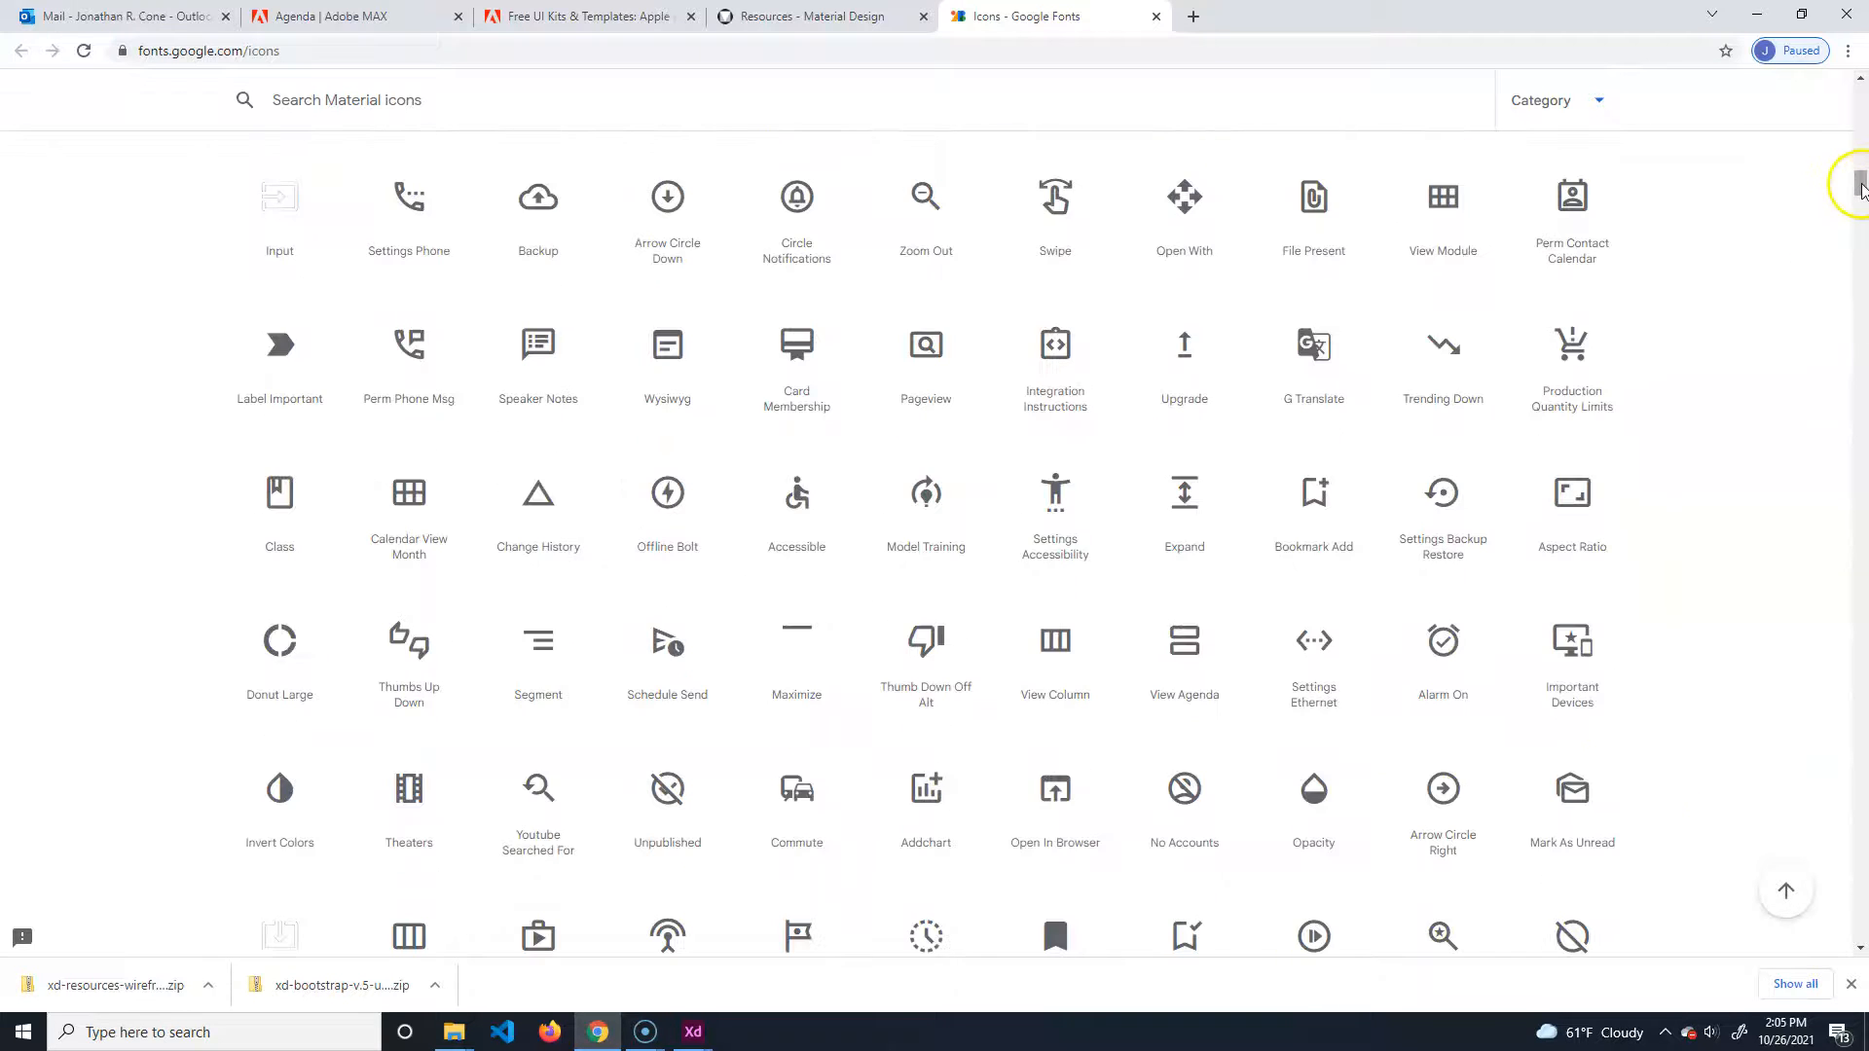
left_click_drag(1861, 187, 1861, 98)
left_click(490, 167)
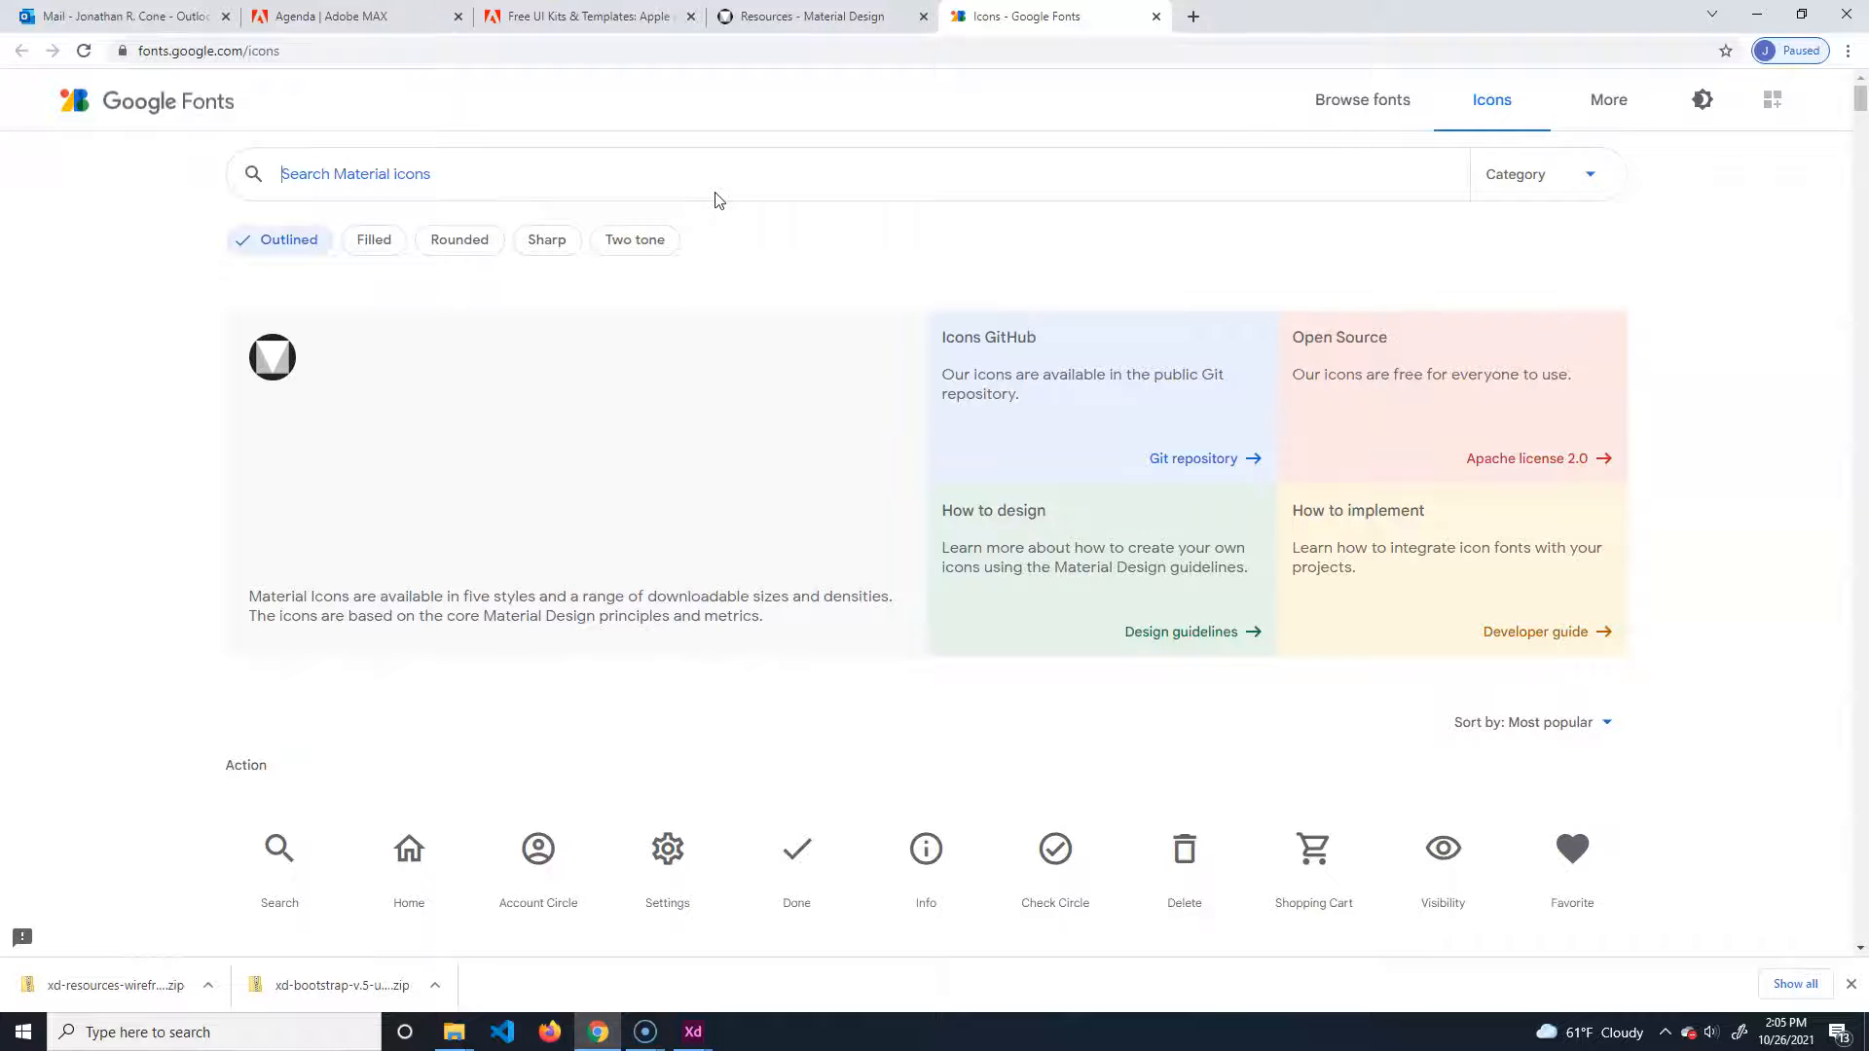
Switch to the prototype in Adobe XD and review the screens surrounding the iPhone 12 Pro Max – 5 artboard.
left_click(692, 1030)
left_click(598, 909)
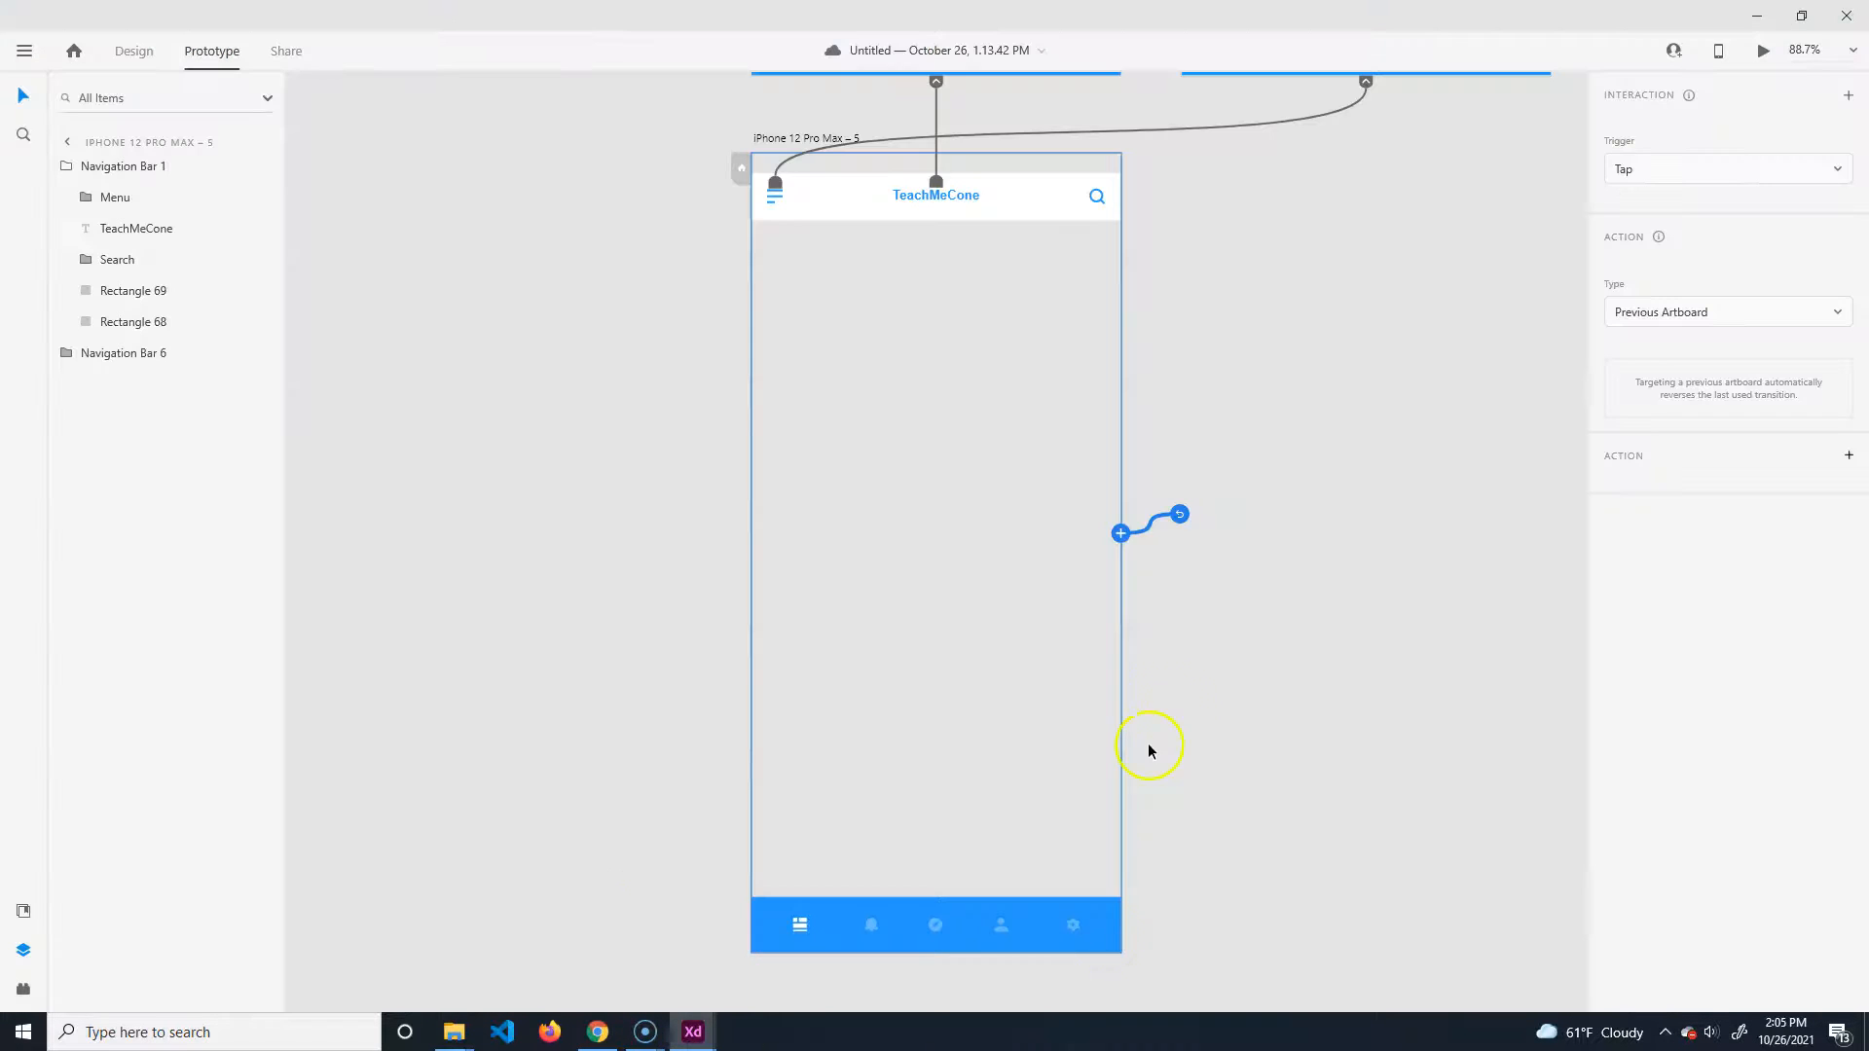
left_click_drag(1307, 316, 1119, 805)
left_click_drag(1283, 635, 1247, 517)
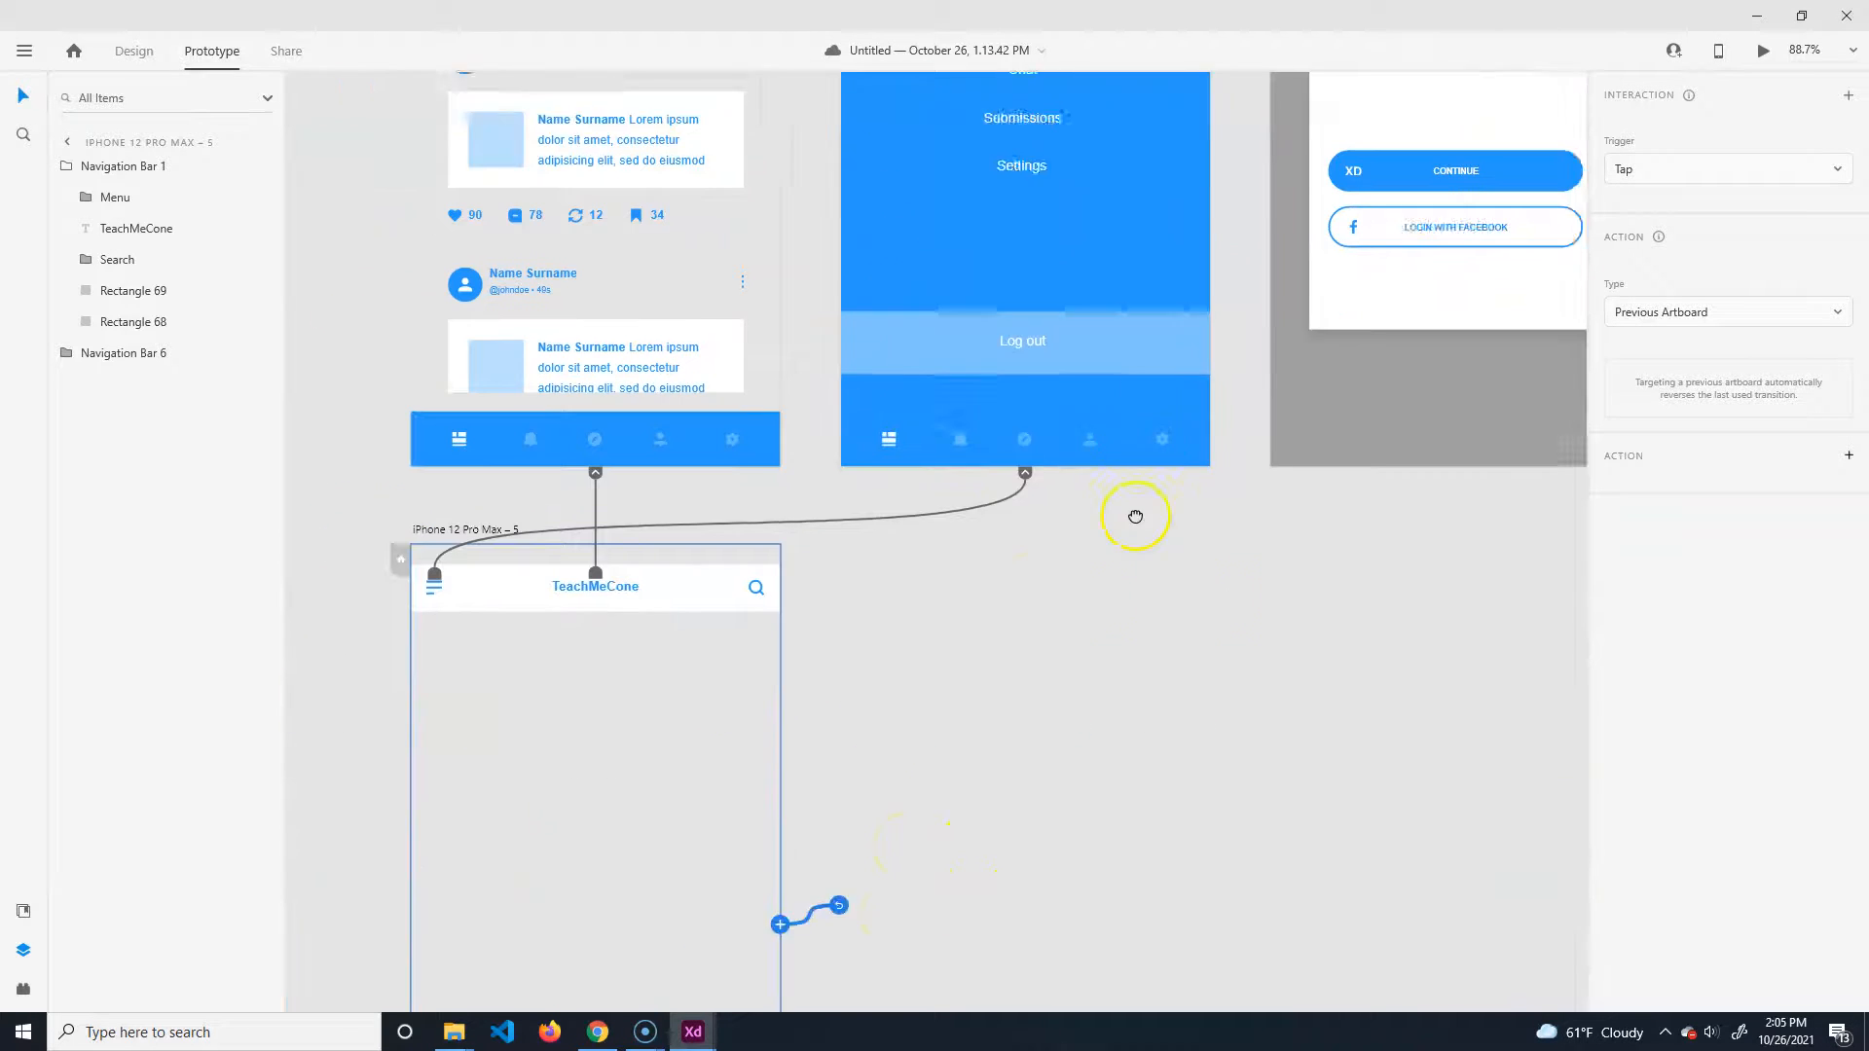
Switch back to Chrome, search the Material icons for "cone" and clear the search.
left_click(598, 1032)
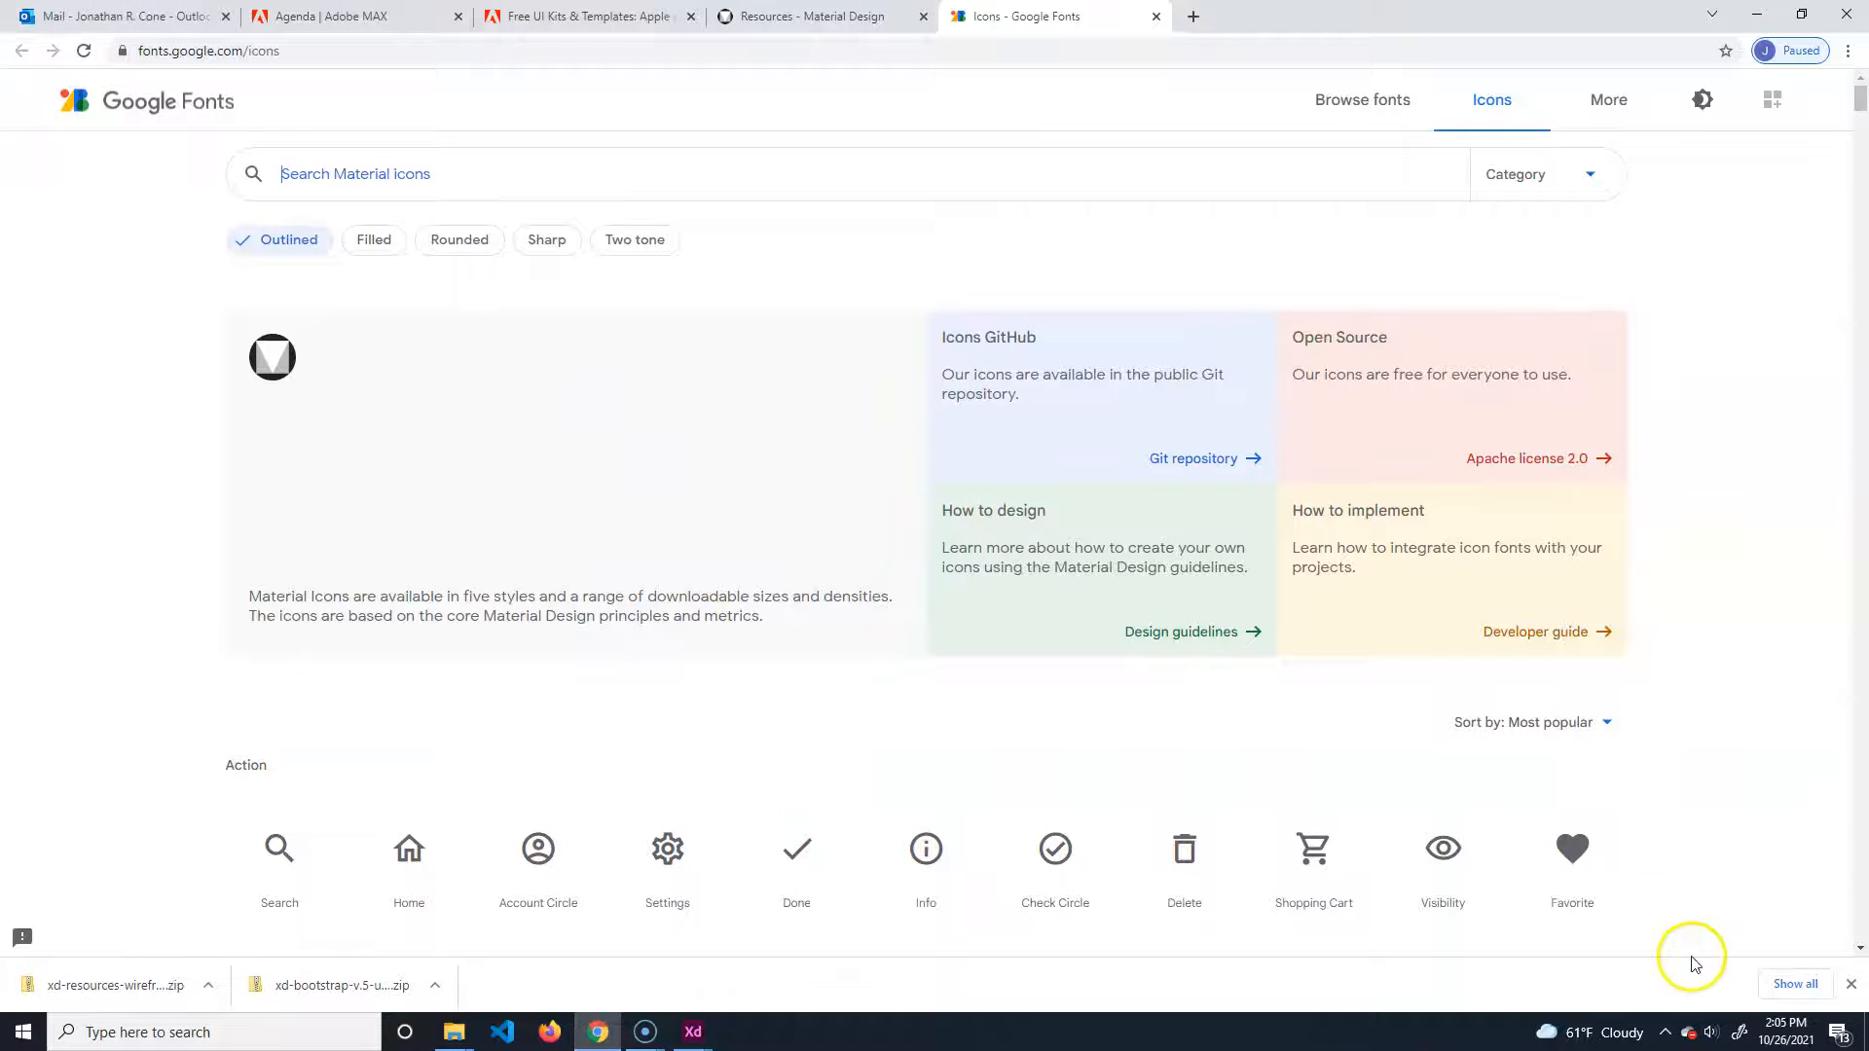
scroll(659, 883, "down", 4)
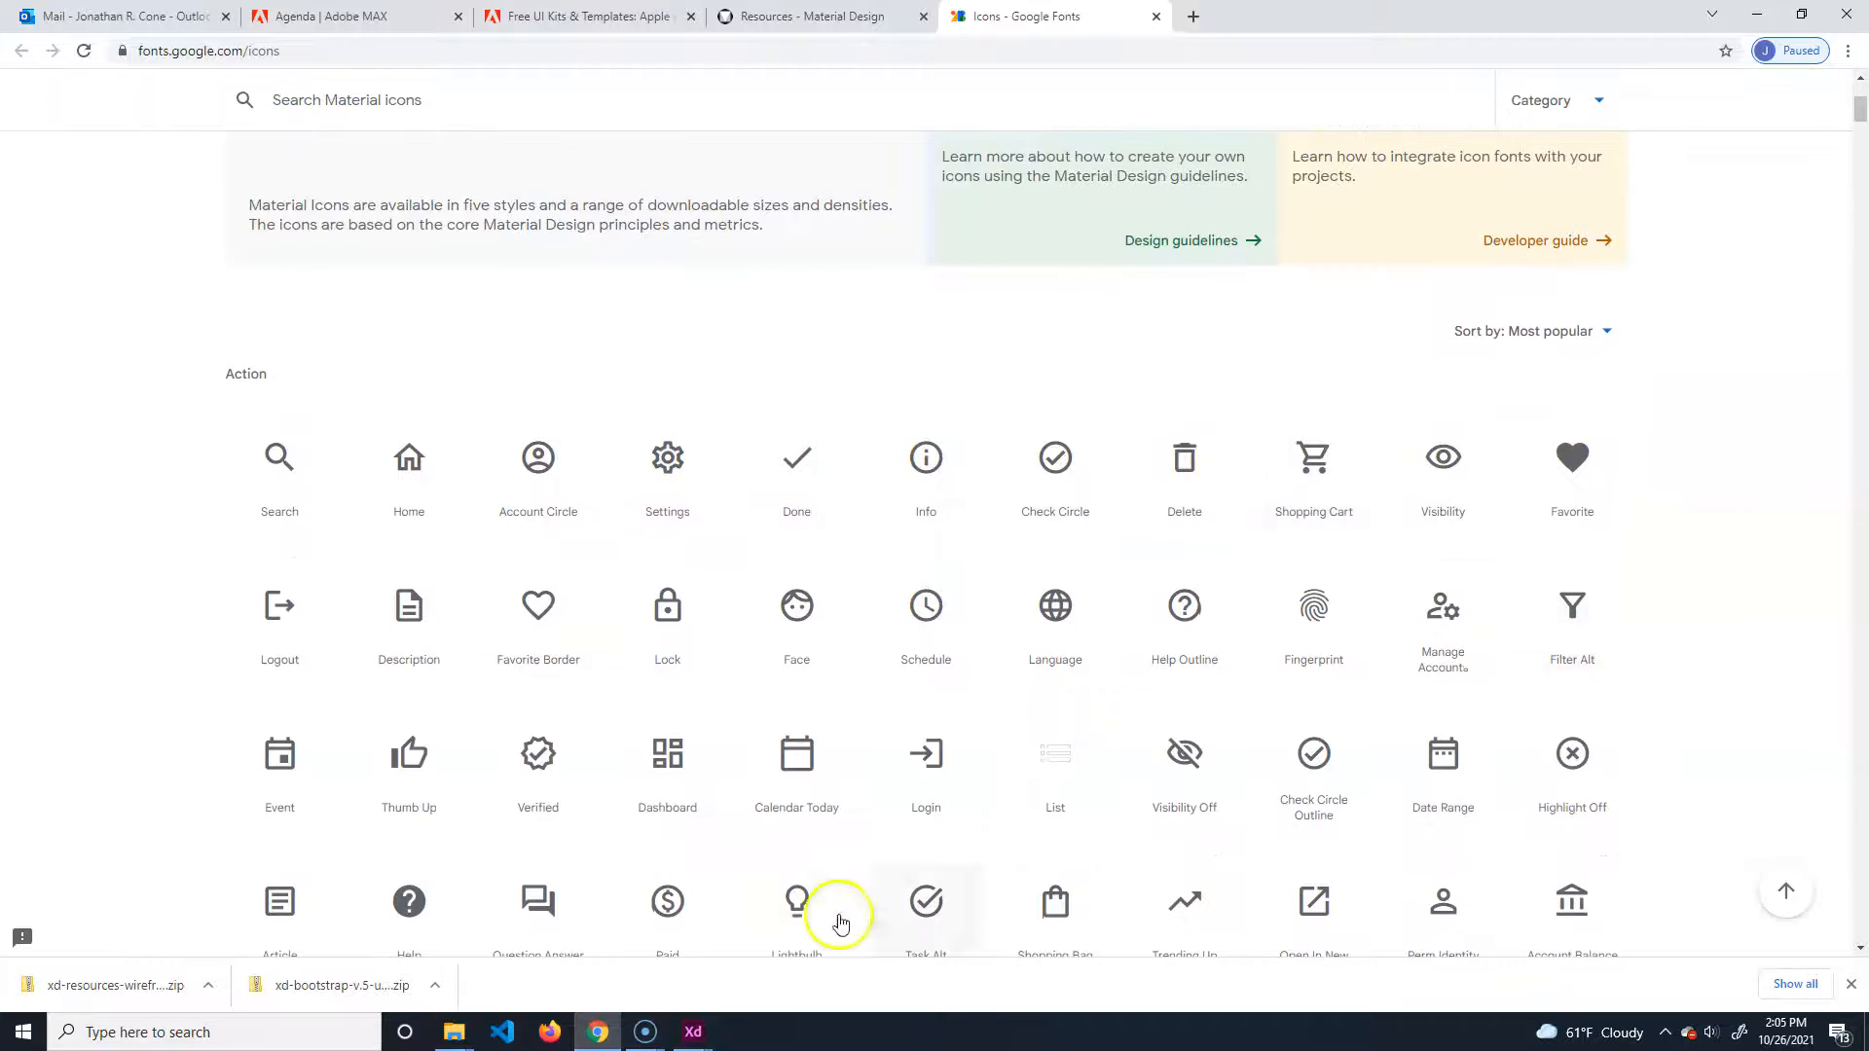
scroll(1044, 788, "up", 4)
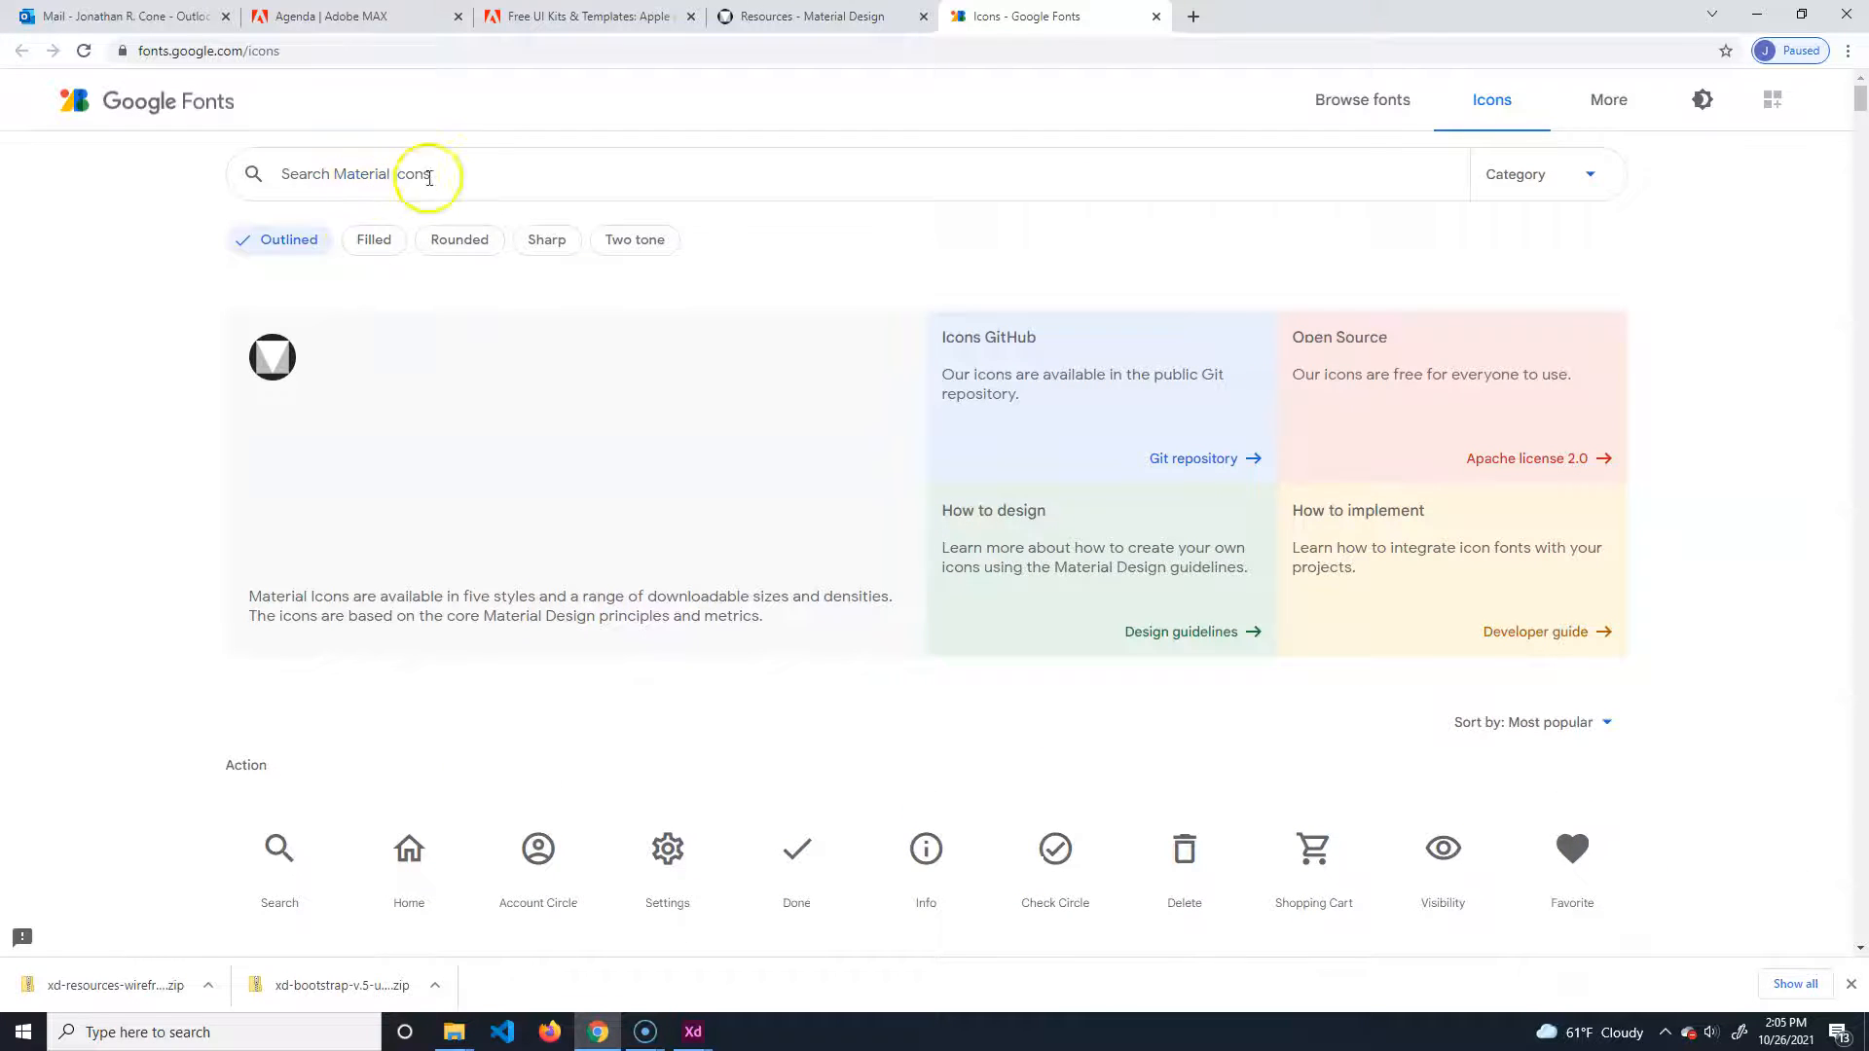
left_click(467, 173)
type("cone")
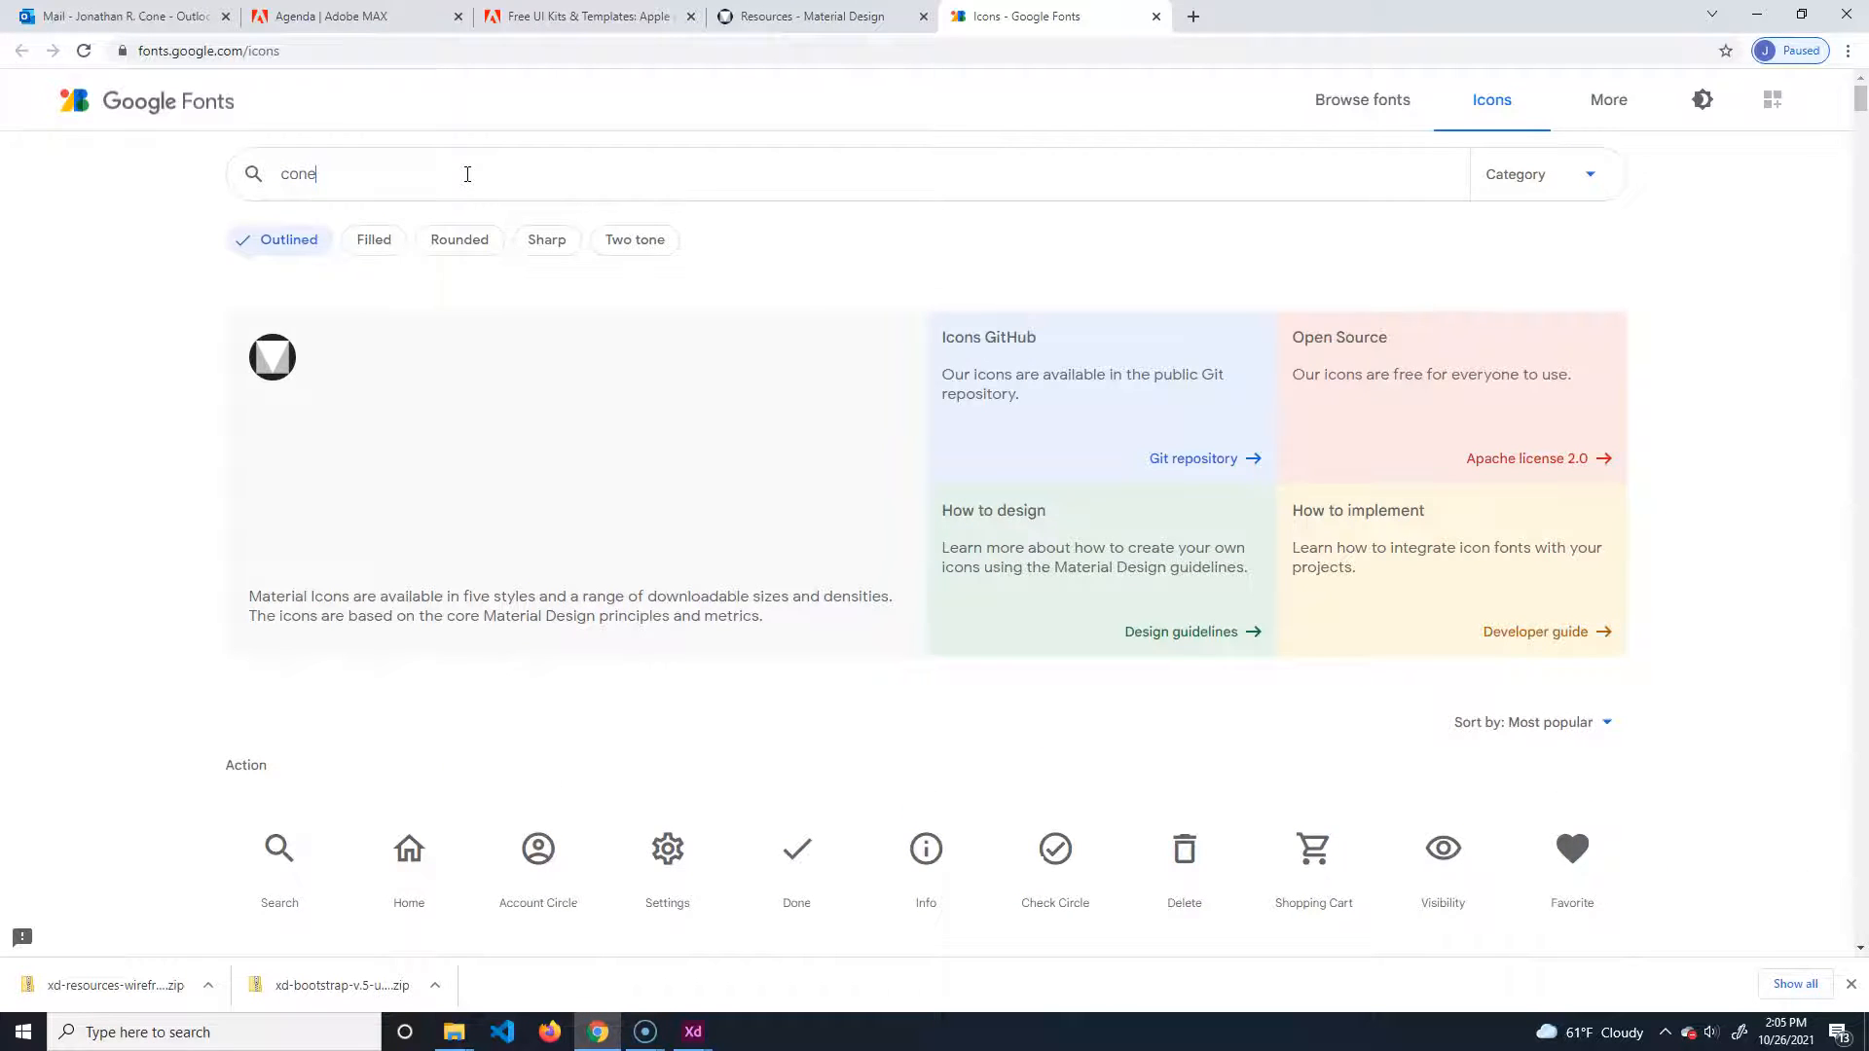
left_click_drag(476, 183, 61, 96)
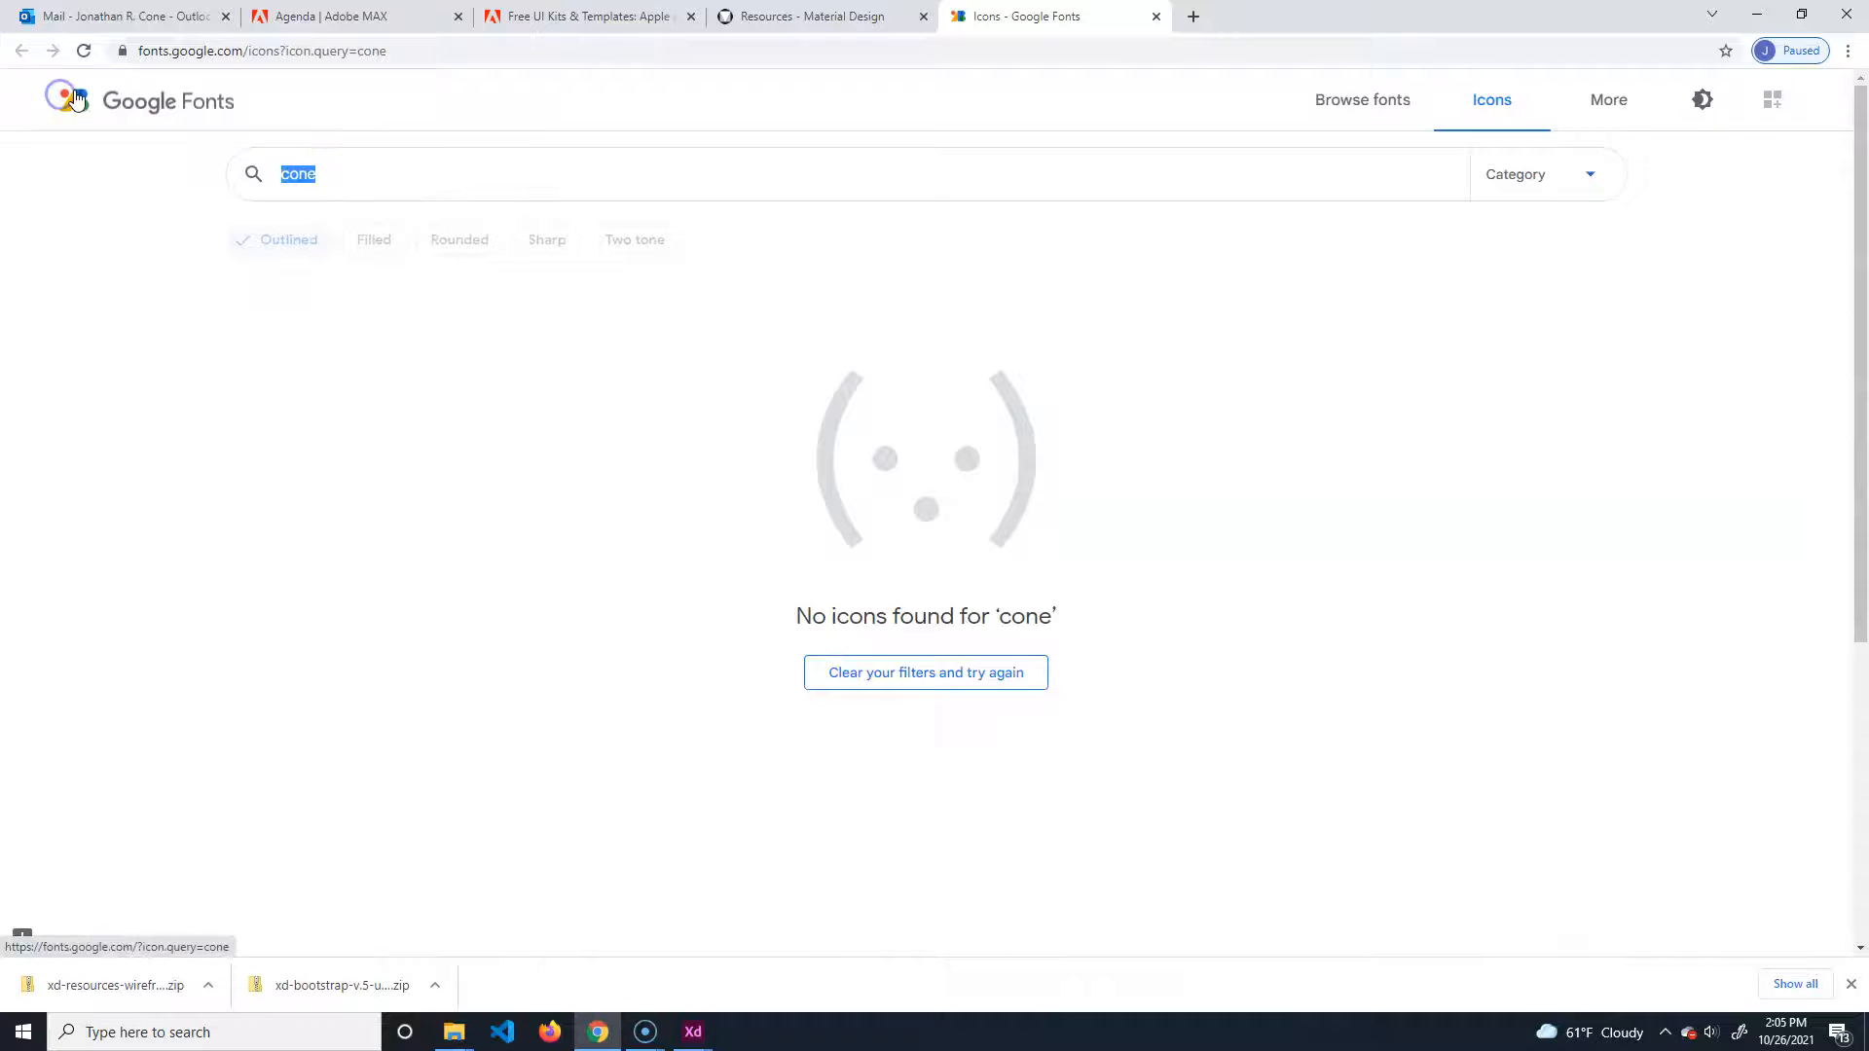
key("BackSpace")
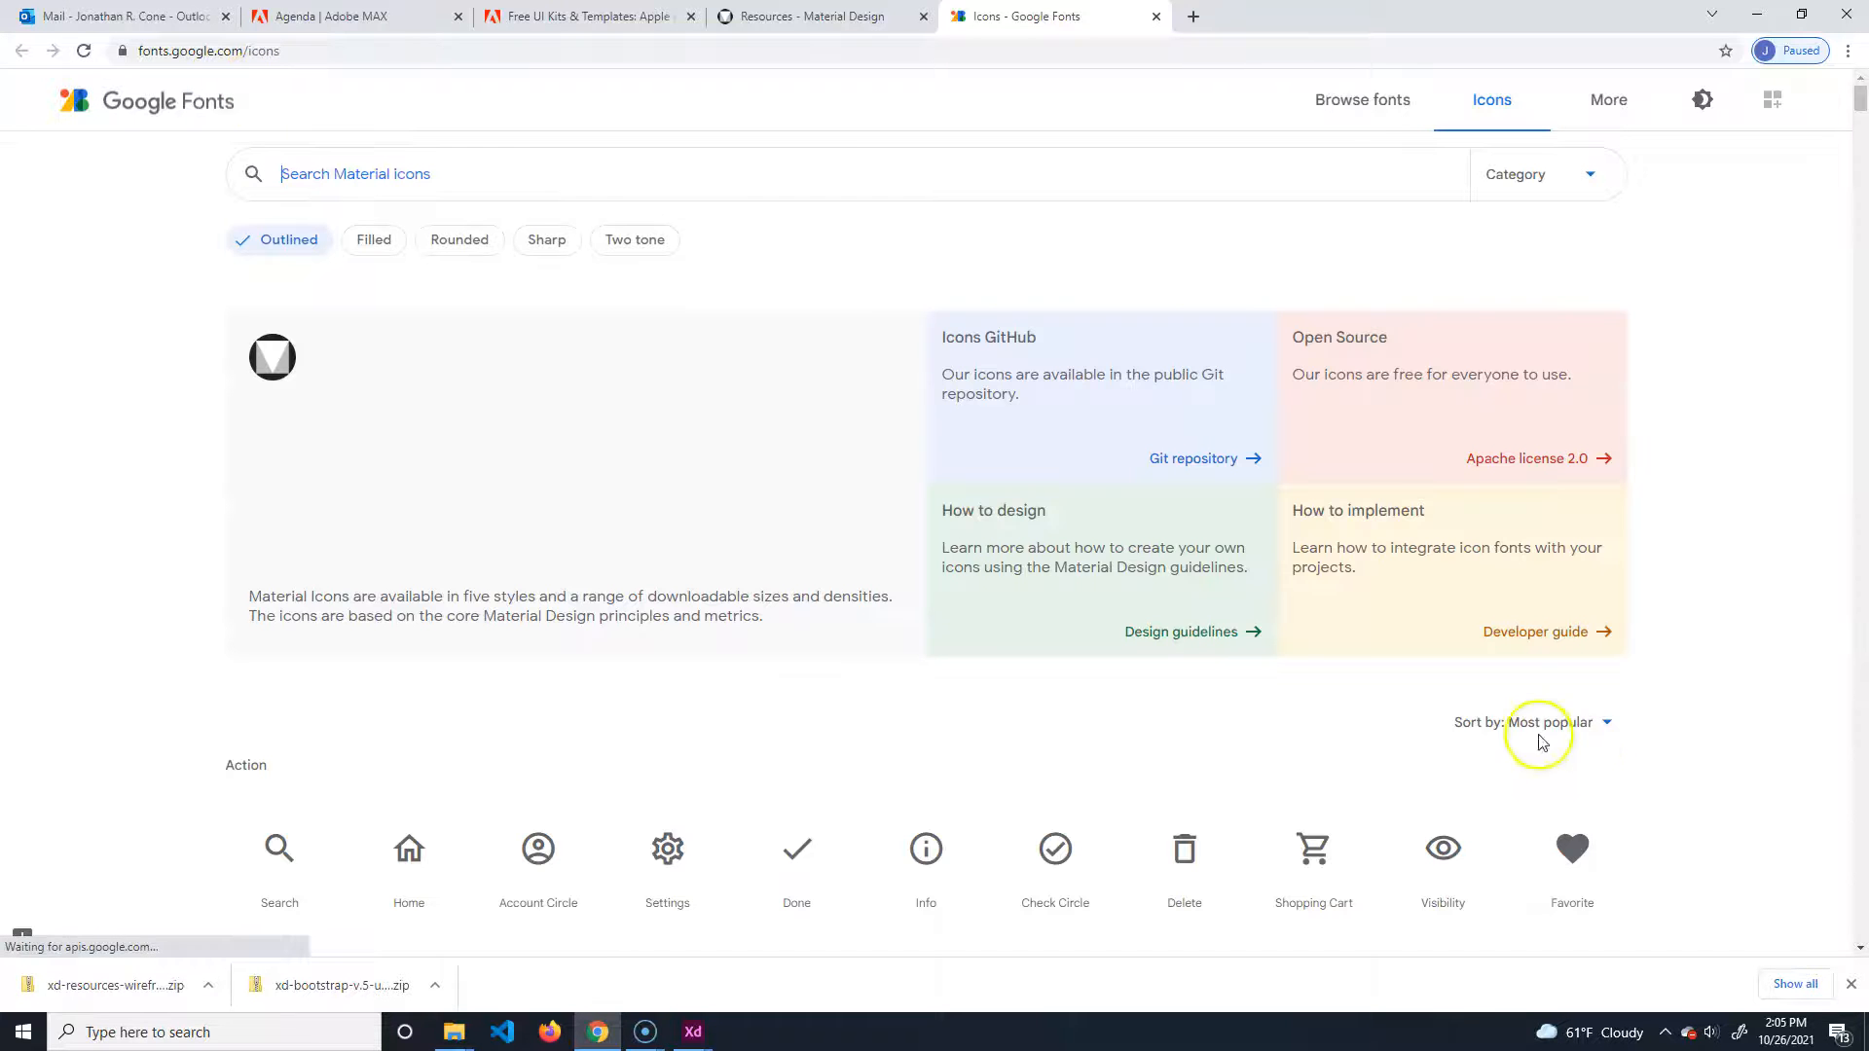
Examine the Action category of the Material icons for one that suits the app.
scroll(1714, 798, "down", 7)
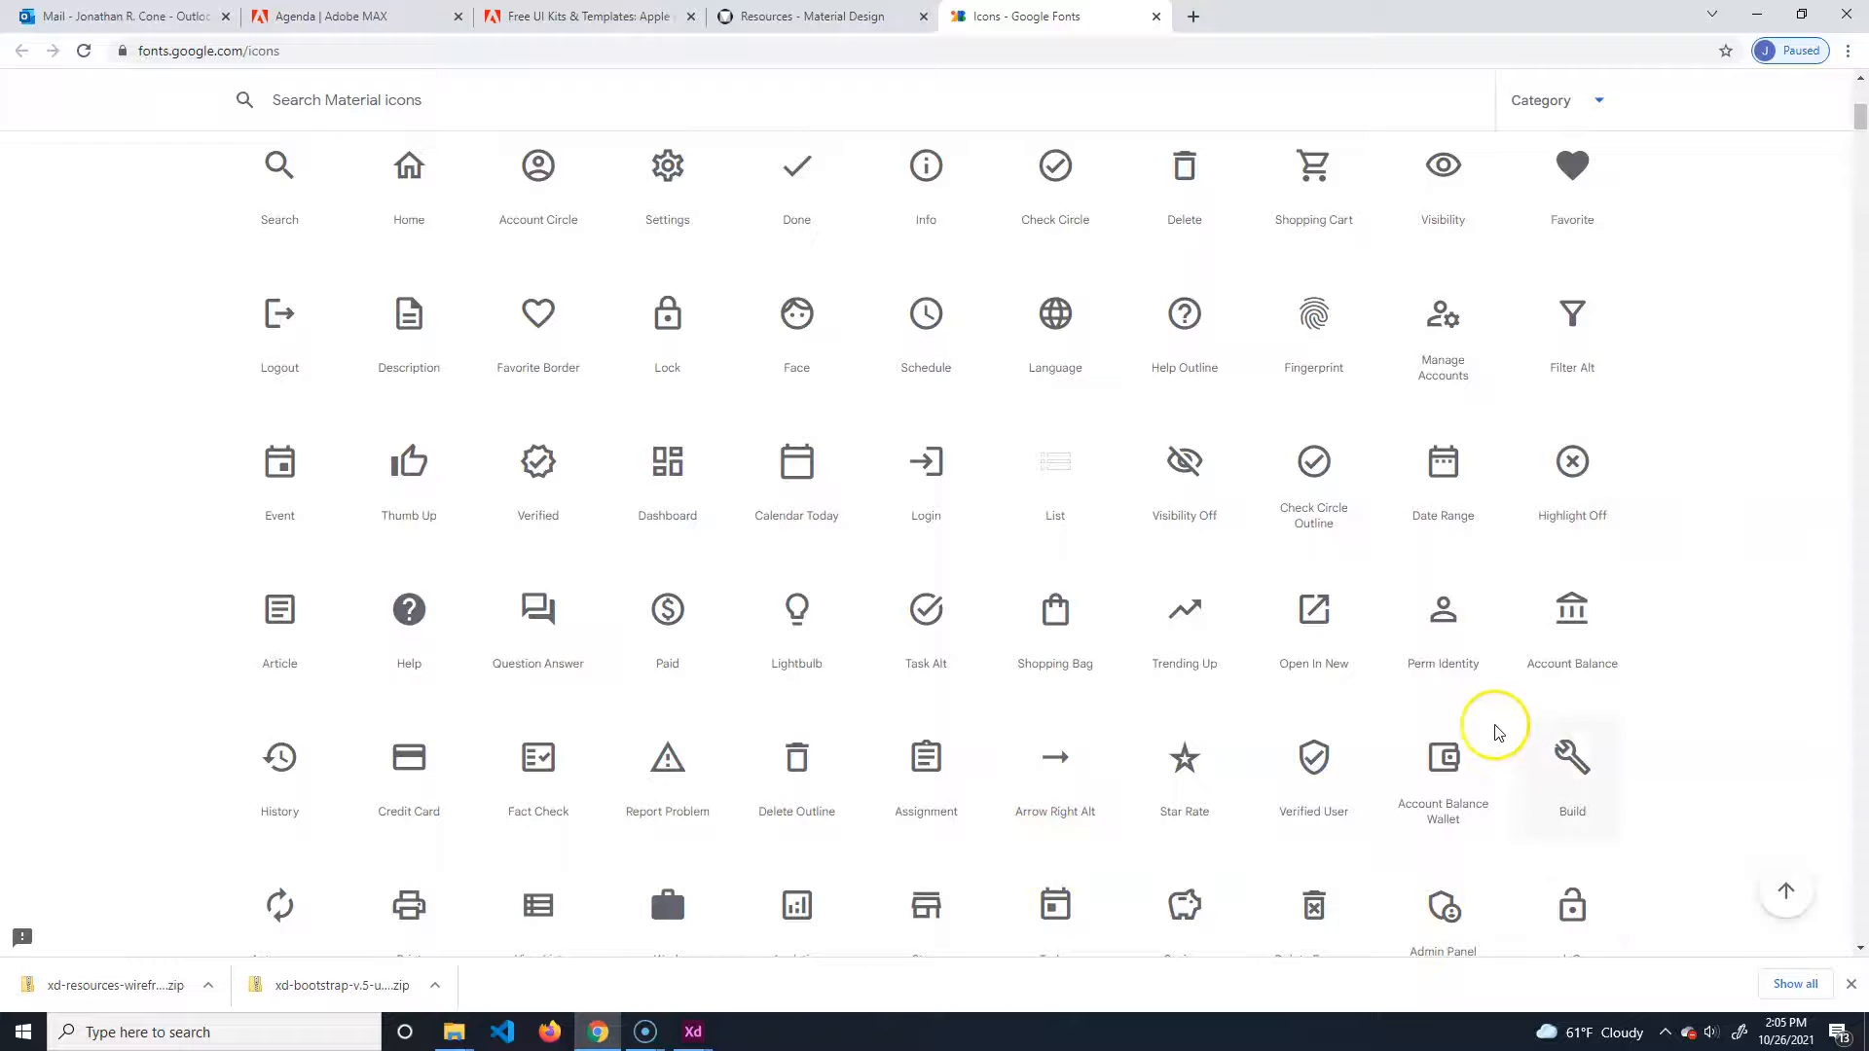
scroll(1694, 790, "down", 1)
scroll(1694, 790, "down", 6)
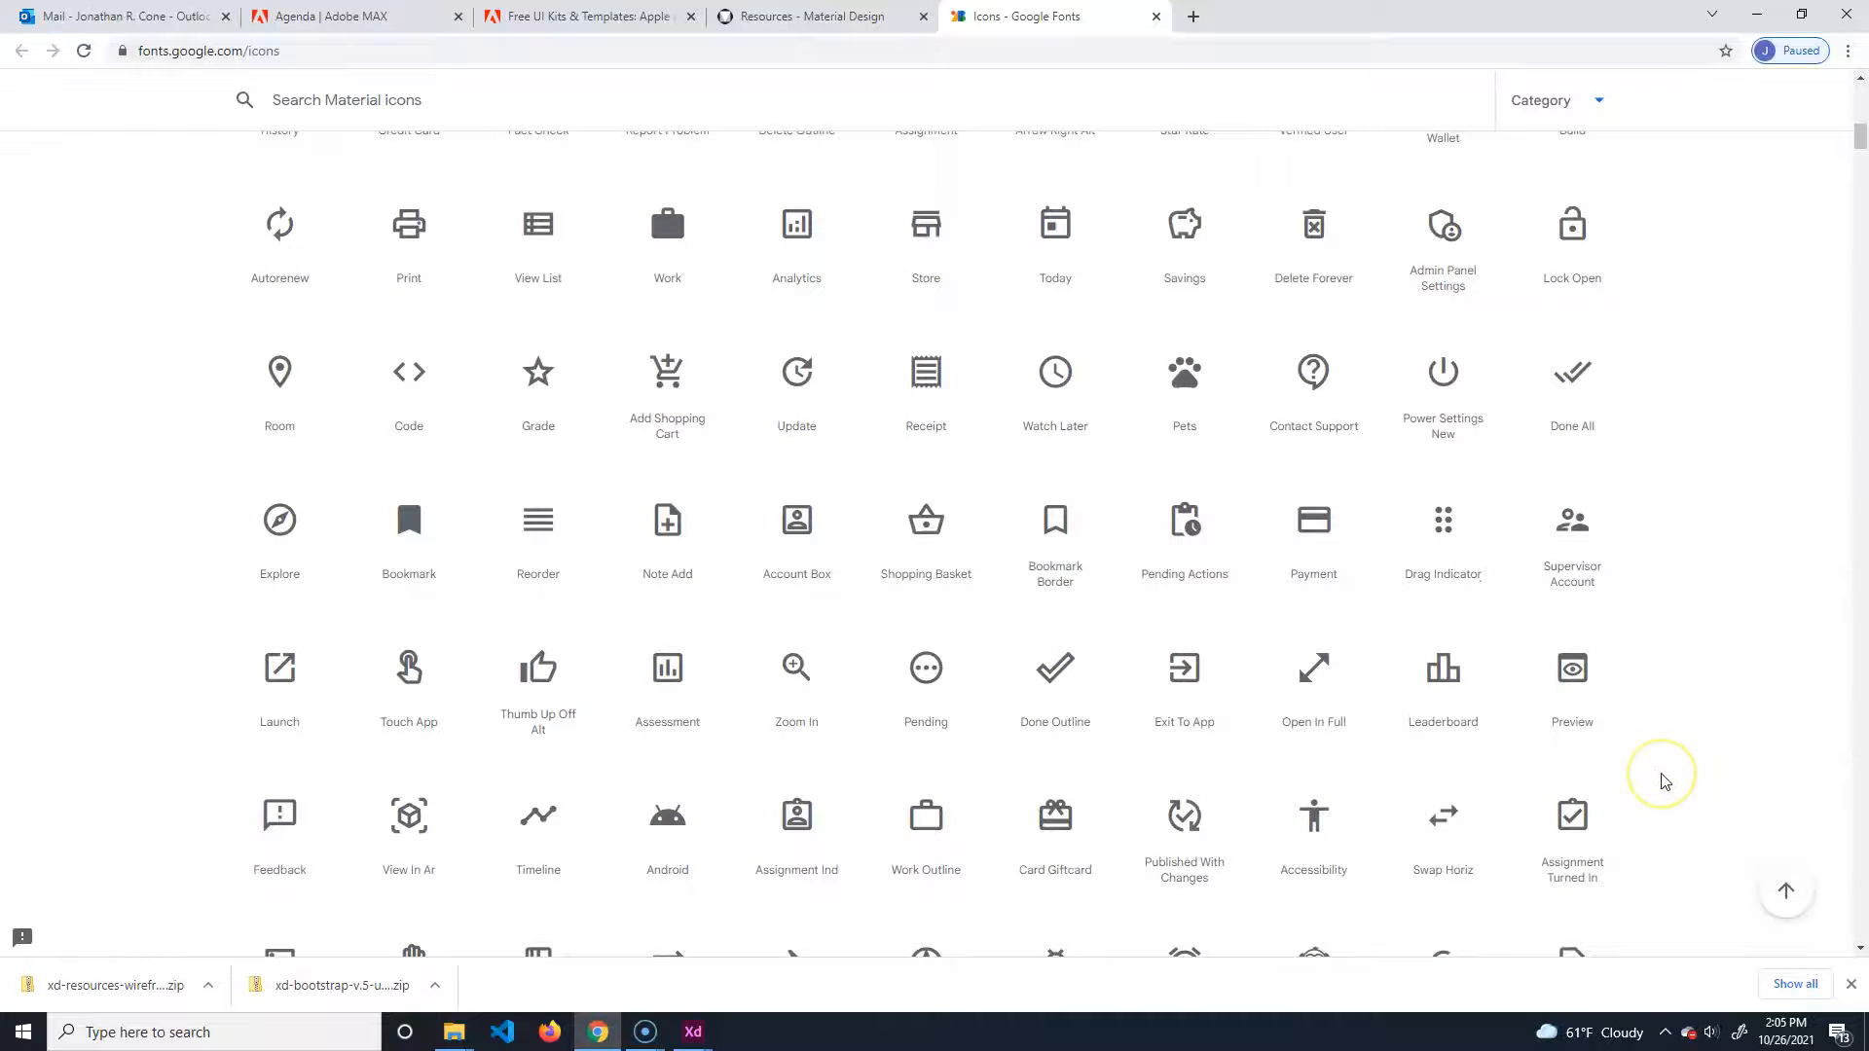
scroll(1664, 781, "down", 2)
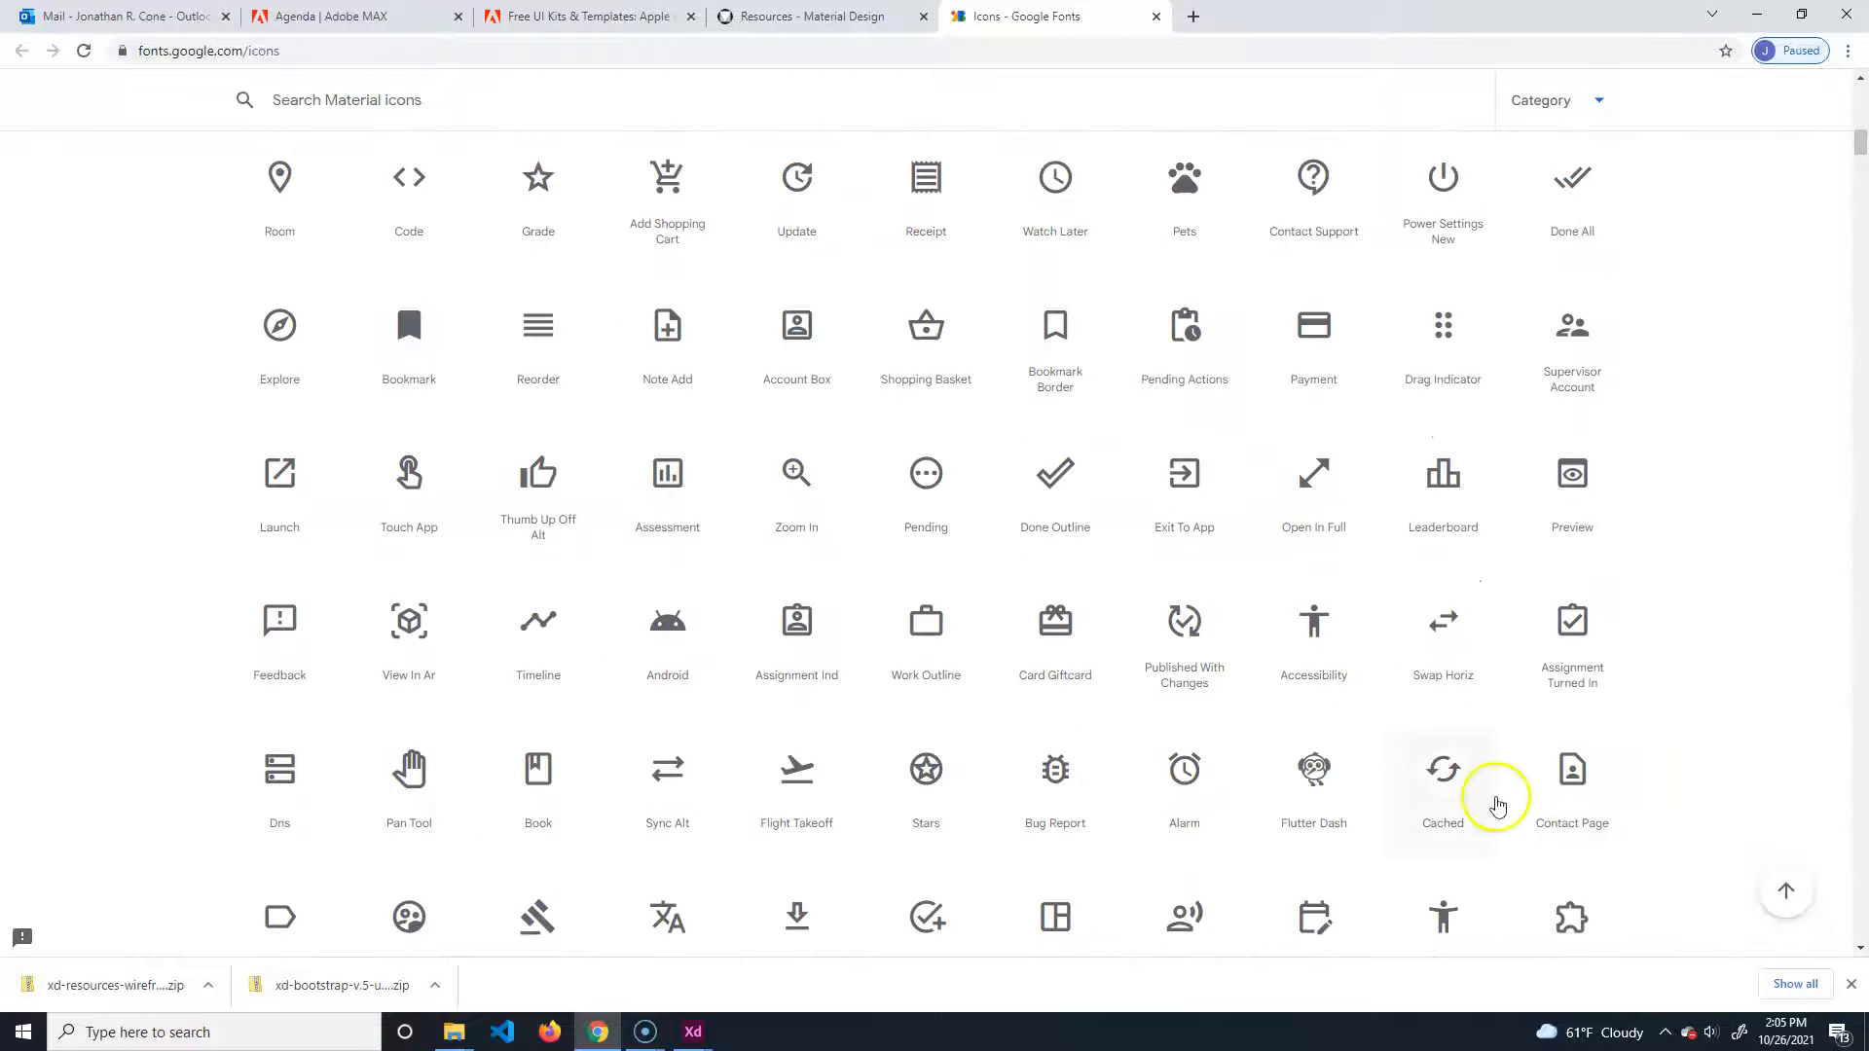
scroll(1787, 825, "down", 3)
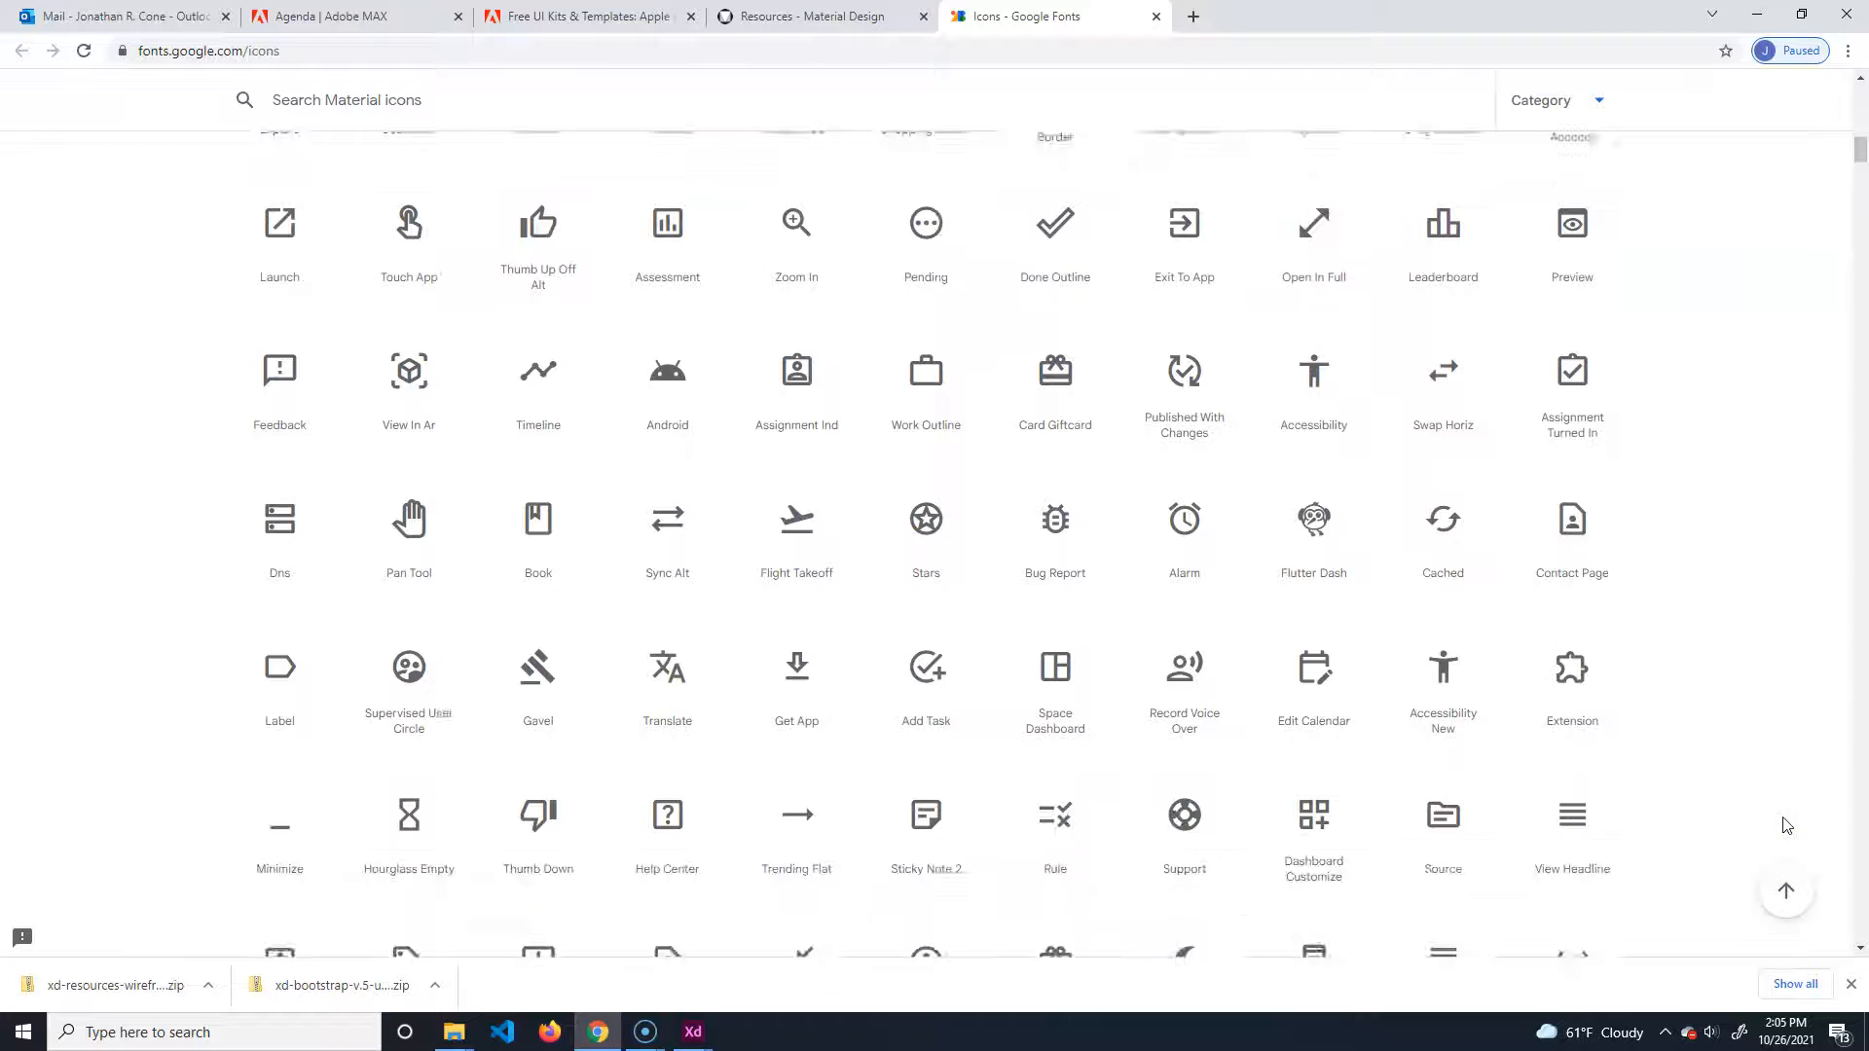
scroll(1774, 814, "down", 2)
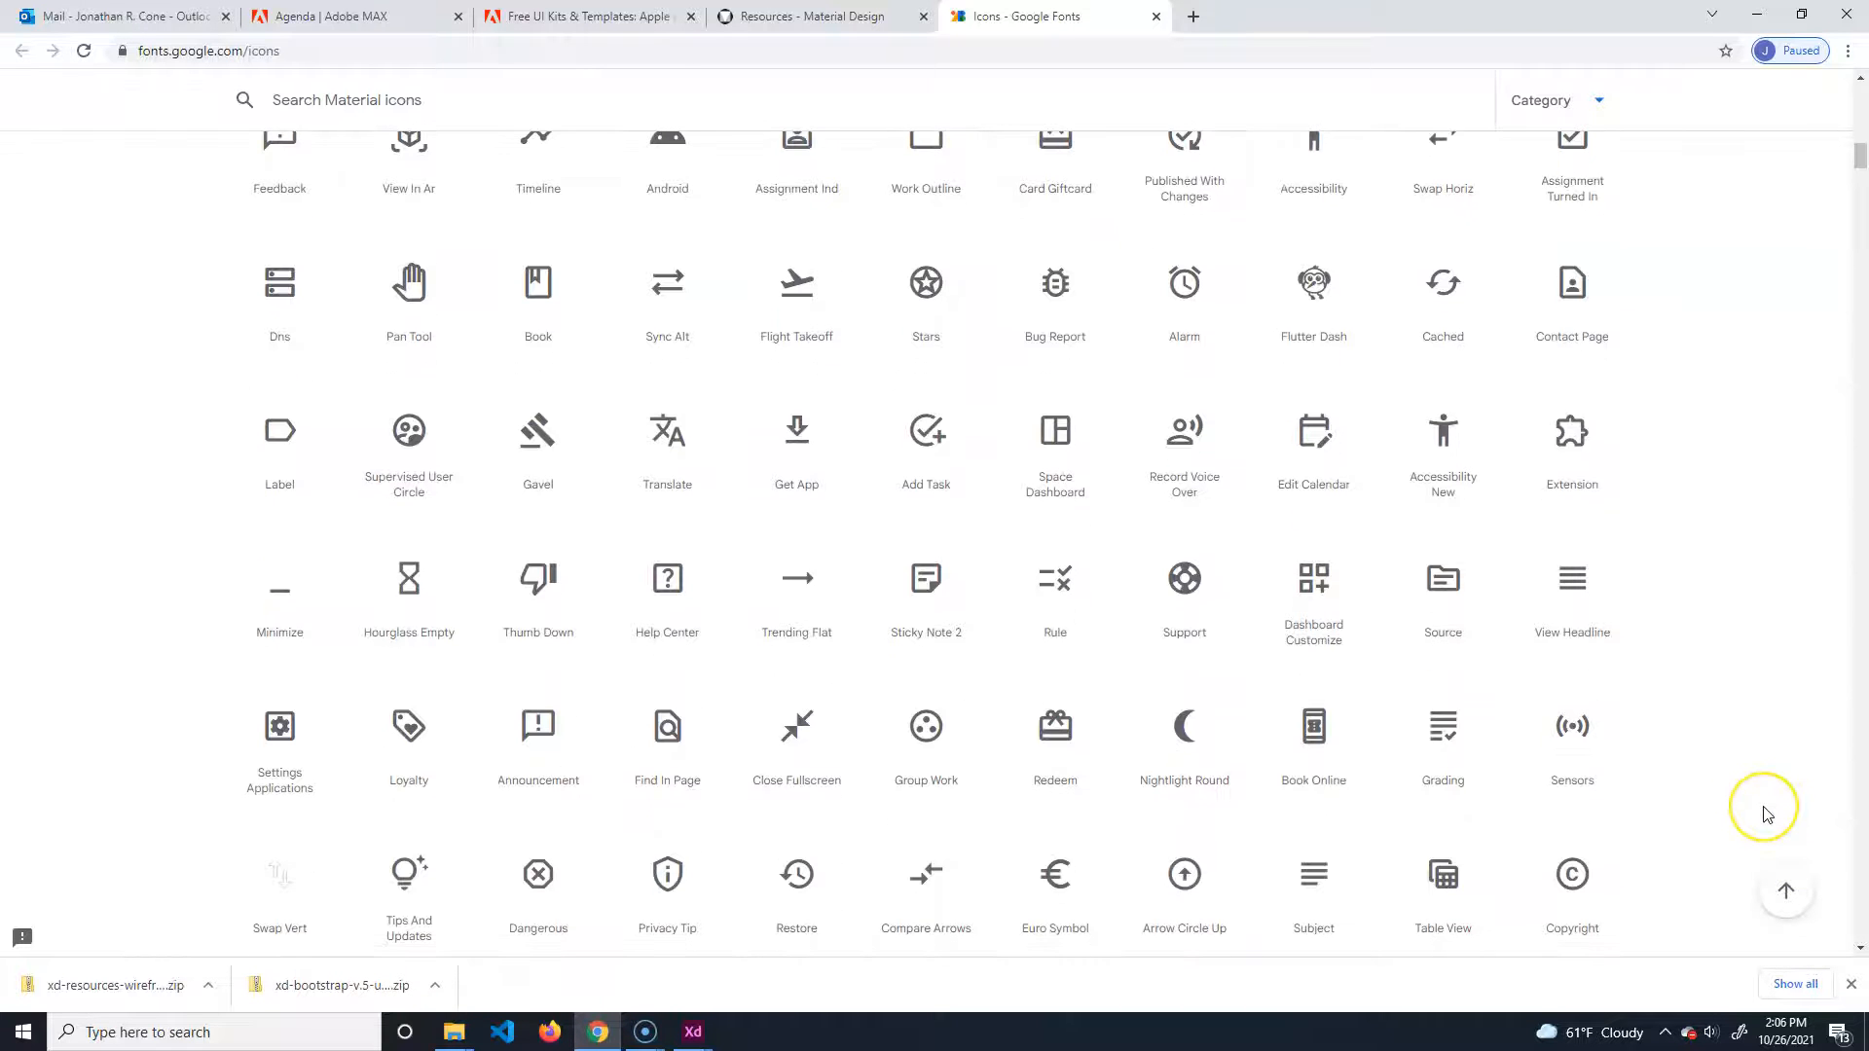
scroll(1767, 814, "down", 5)
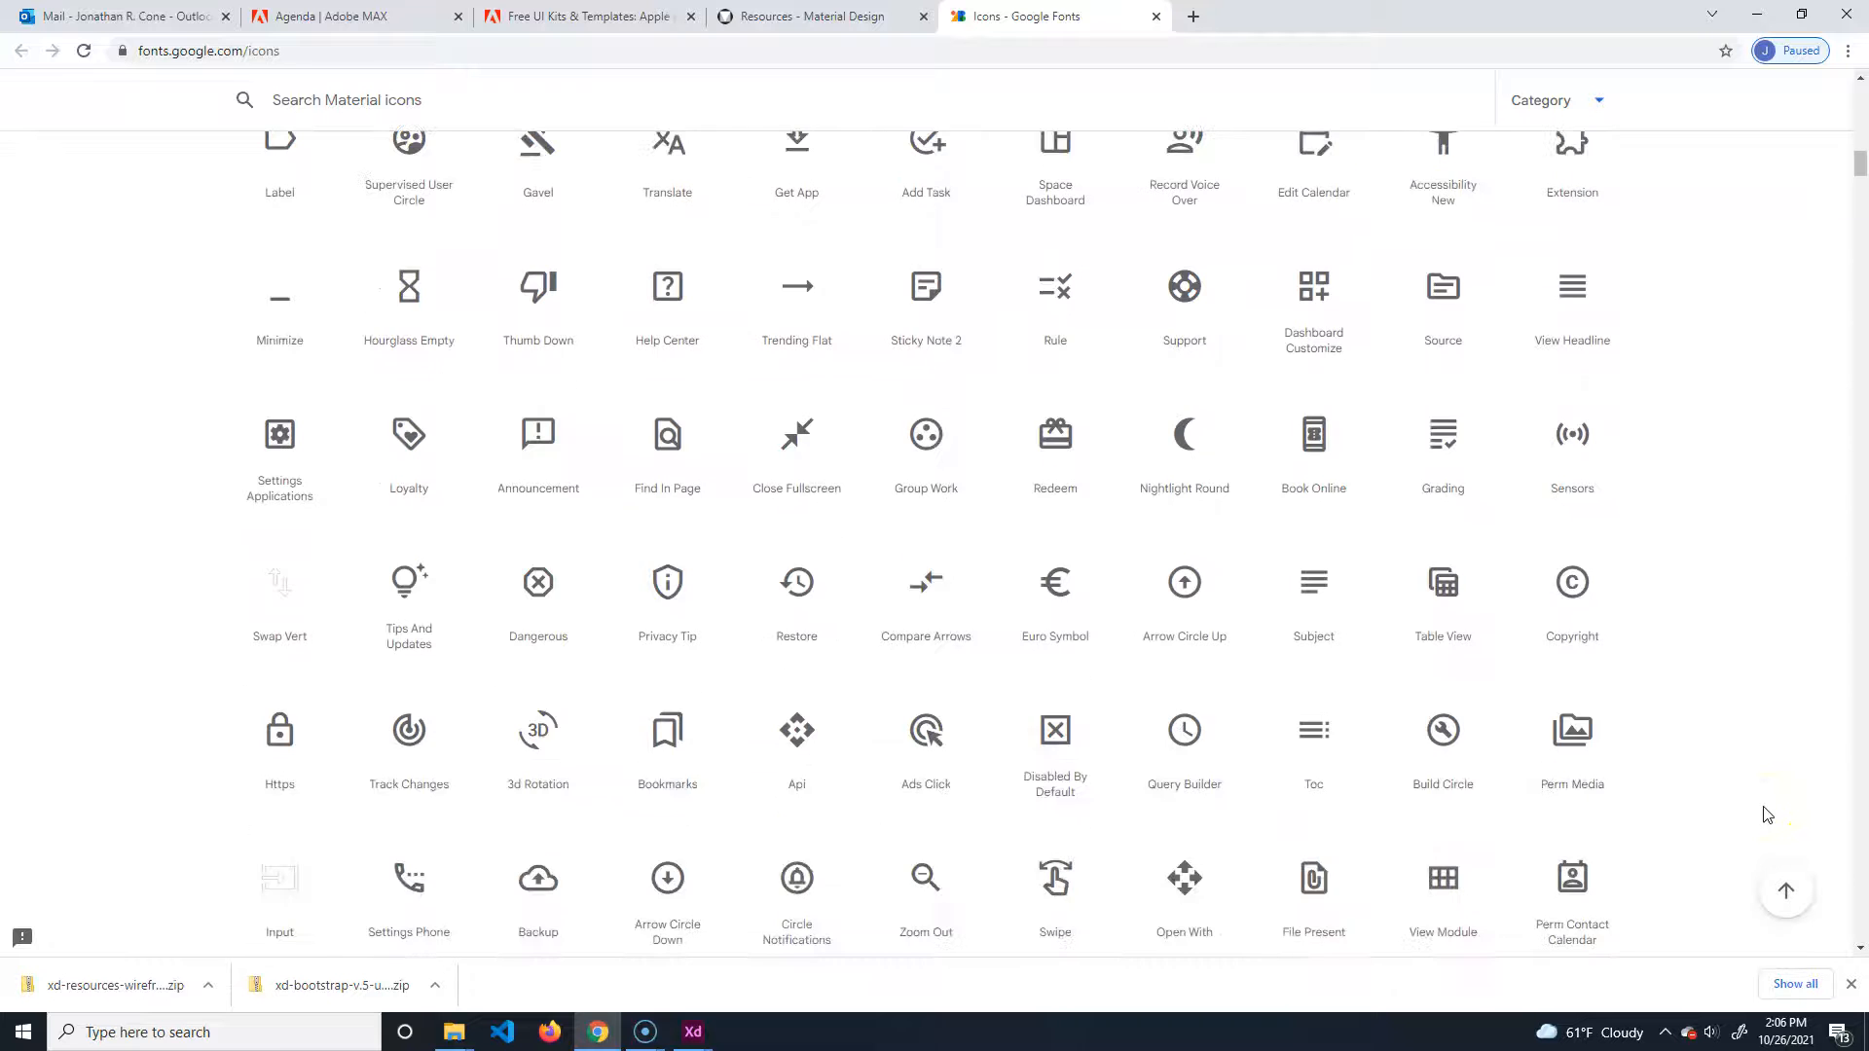
scroll(1768, 814, "down", 1)
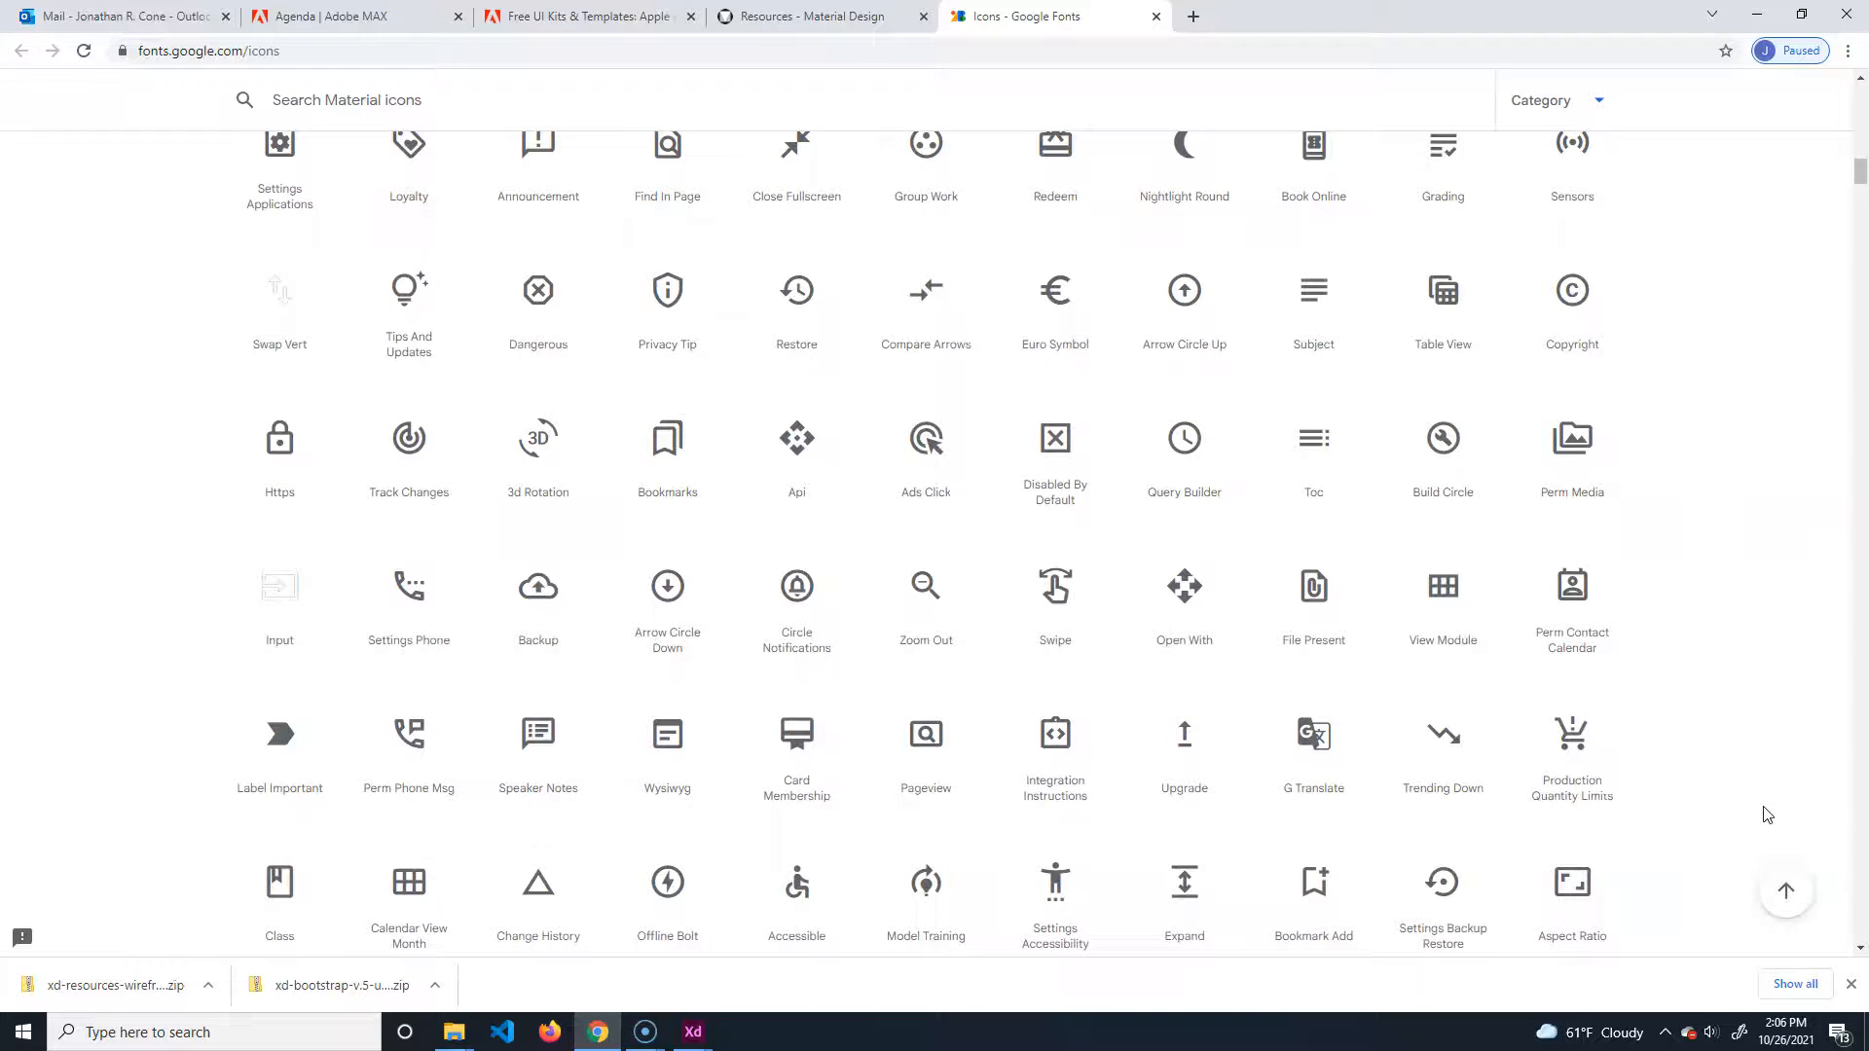
Search the Material icons for "edu" and open the details of the School icon.
scroll(1733, 806, "up", 4)
left_click_drag(1860, 167, 1858, 43)
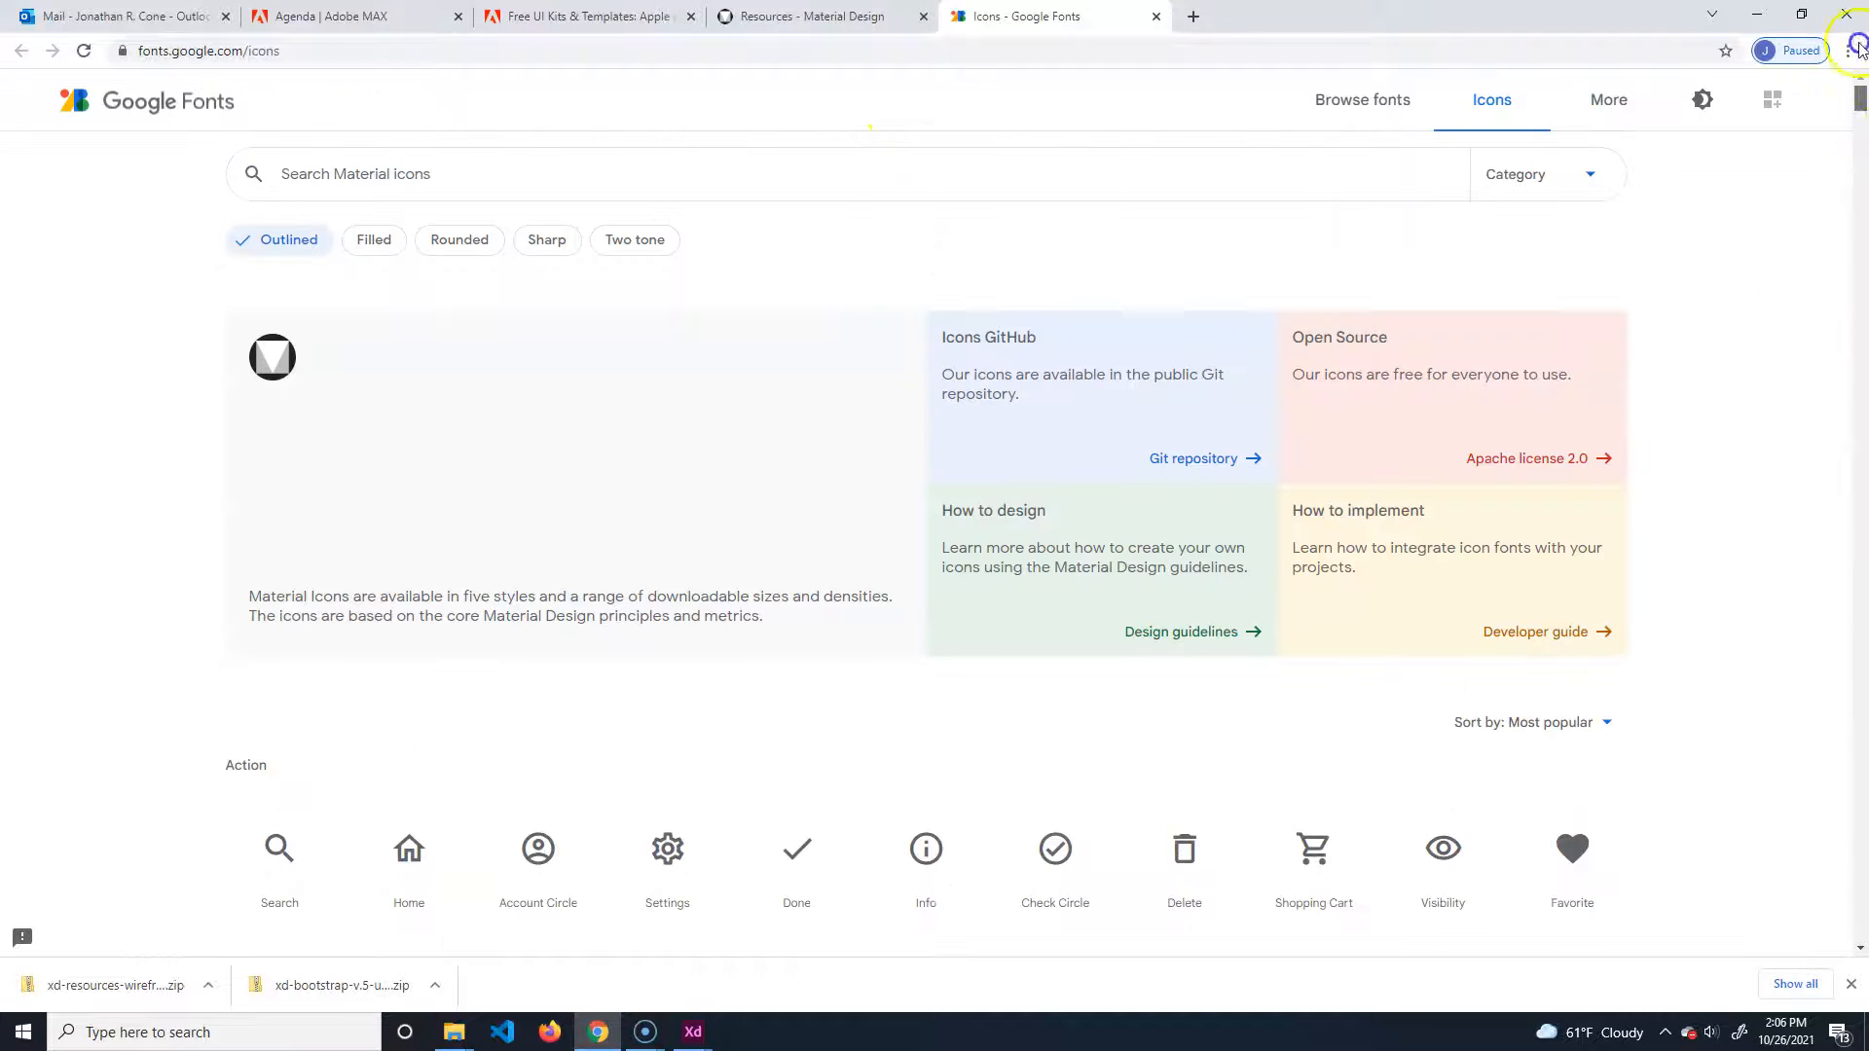
left_click(728, 168)
type("edu")
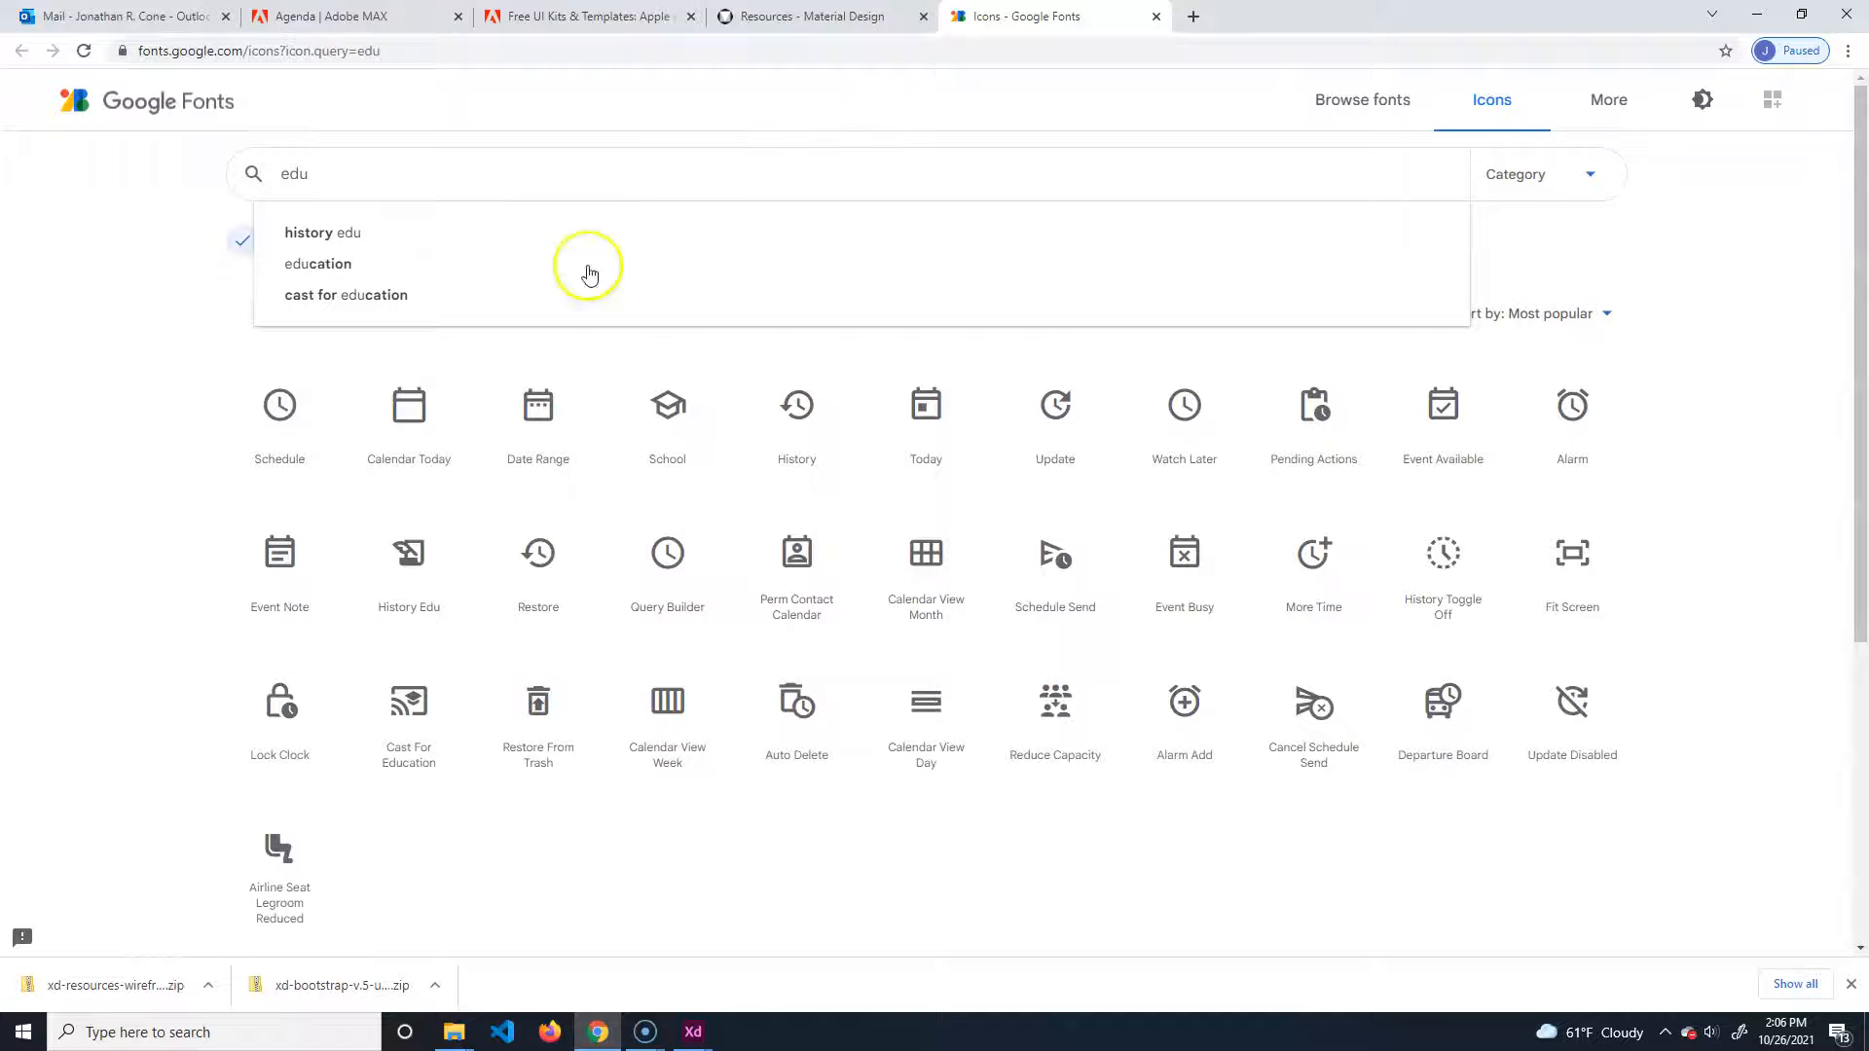
left_click(955, 934)
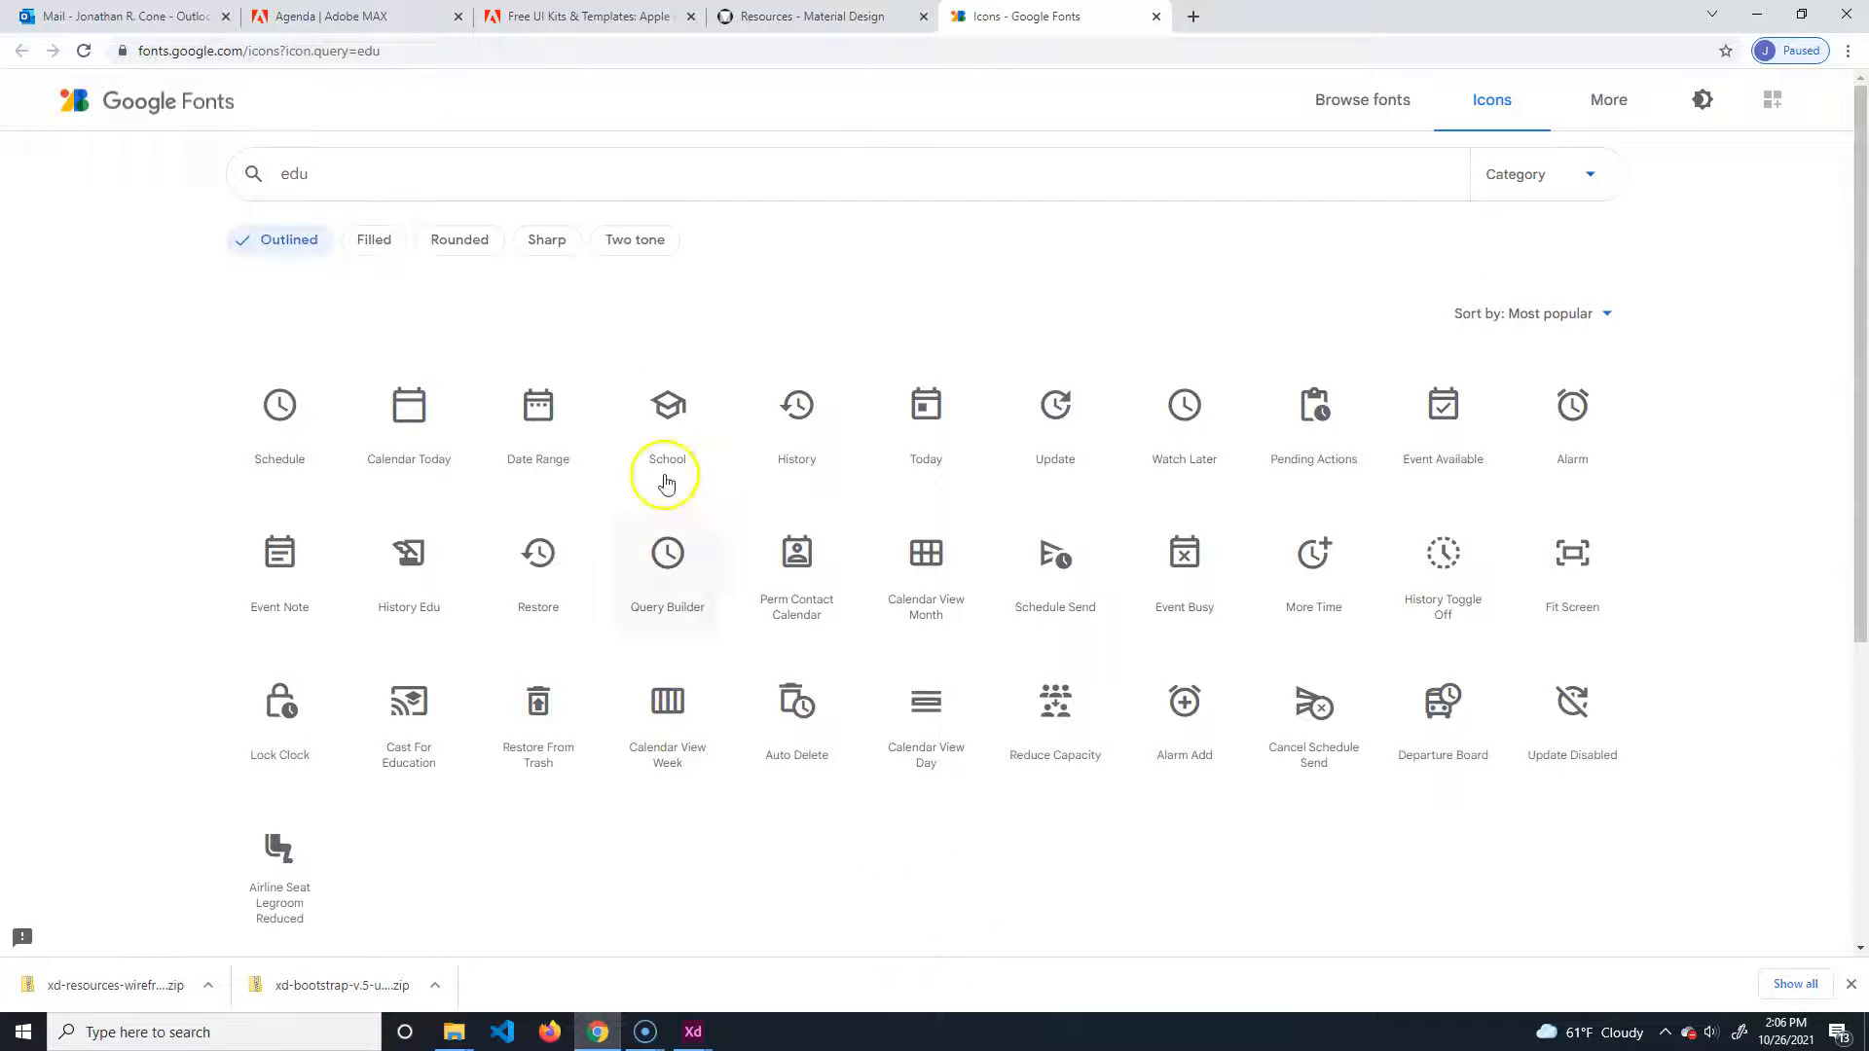
left_click(674, 424)
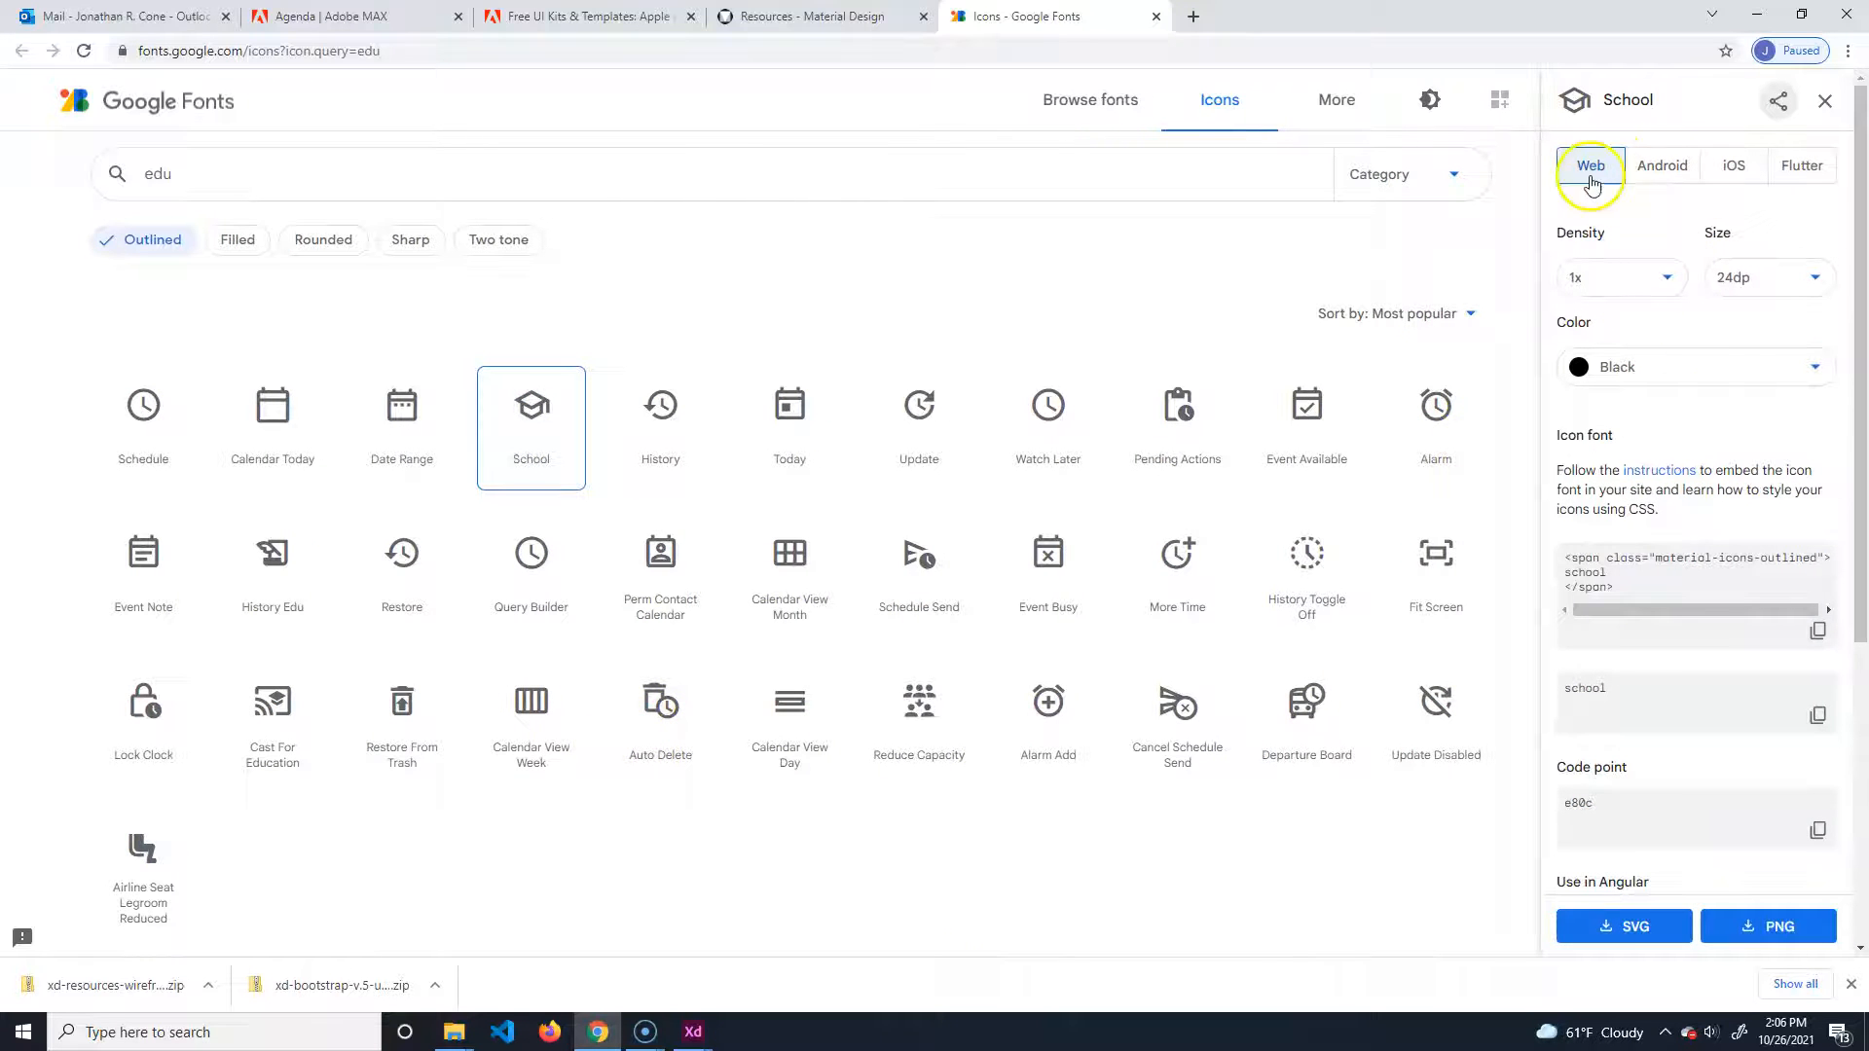
Download the Web version of the School icon as a black 24dp SVG and show the file in its folder.
triple_click(1609, 588)
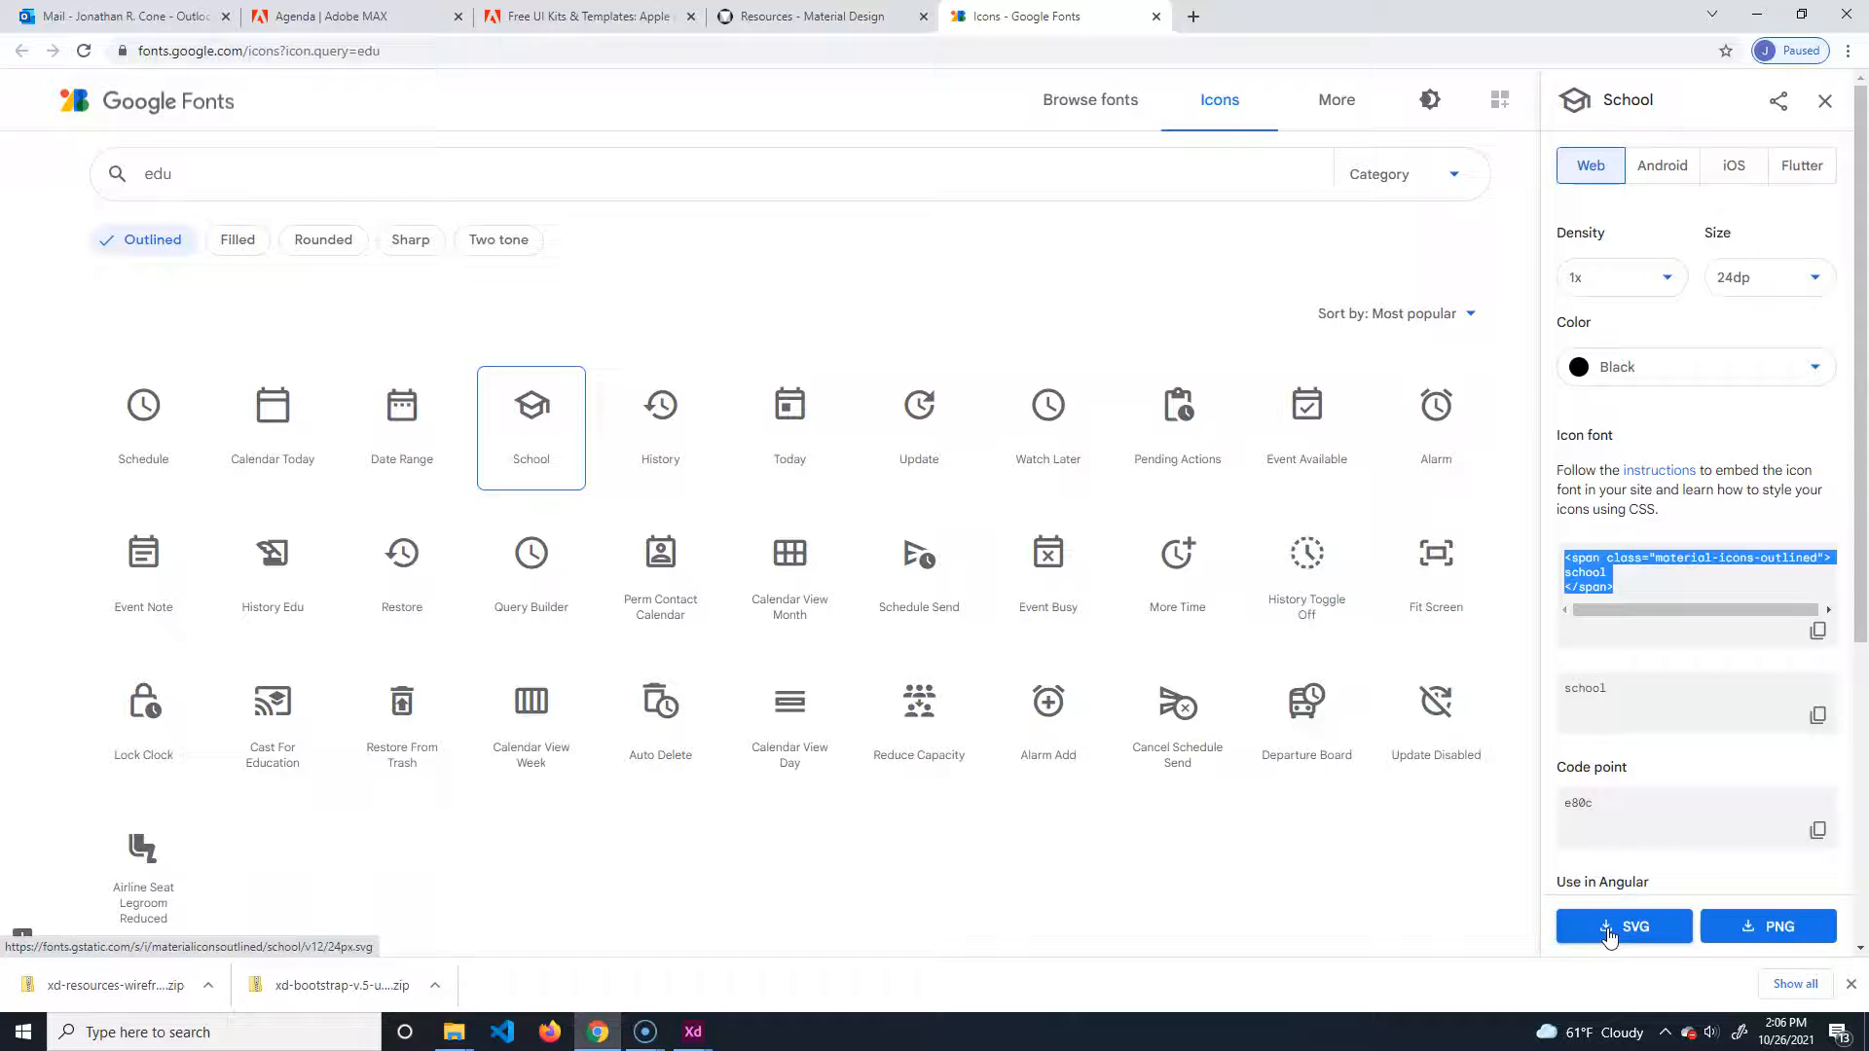
left_click(1661, 166)
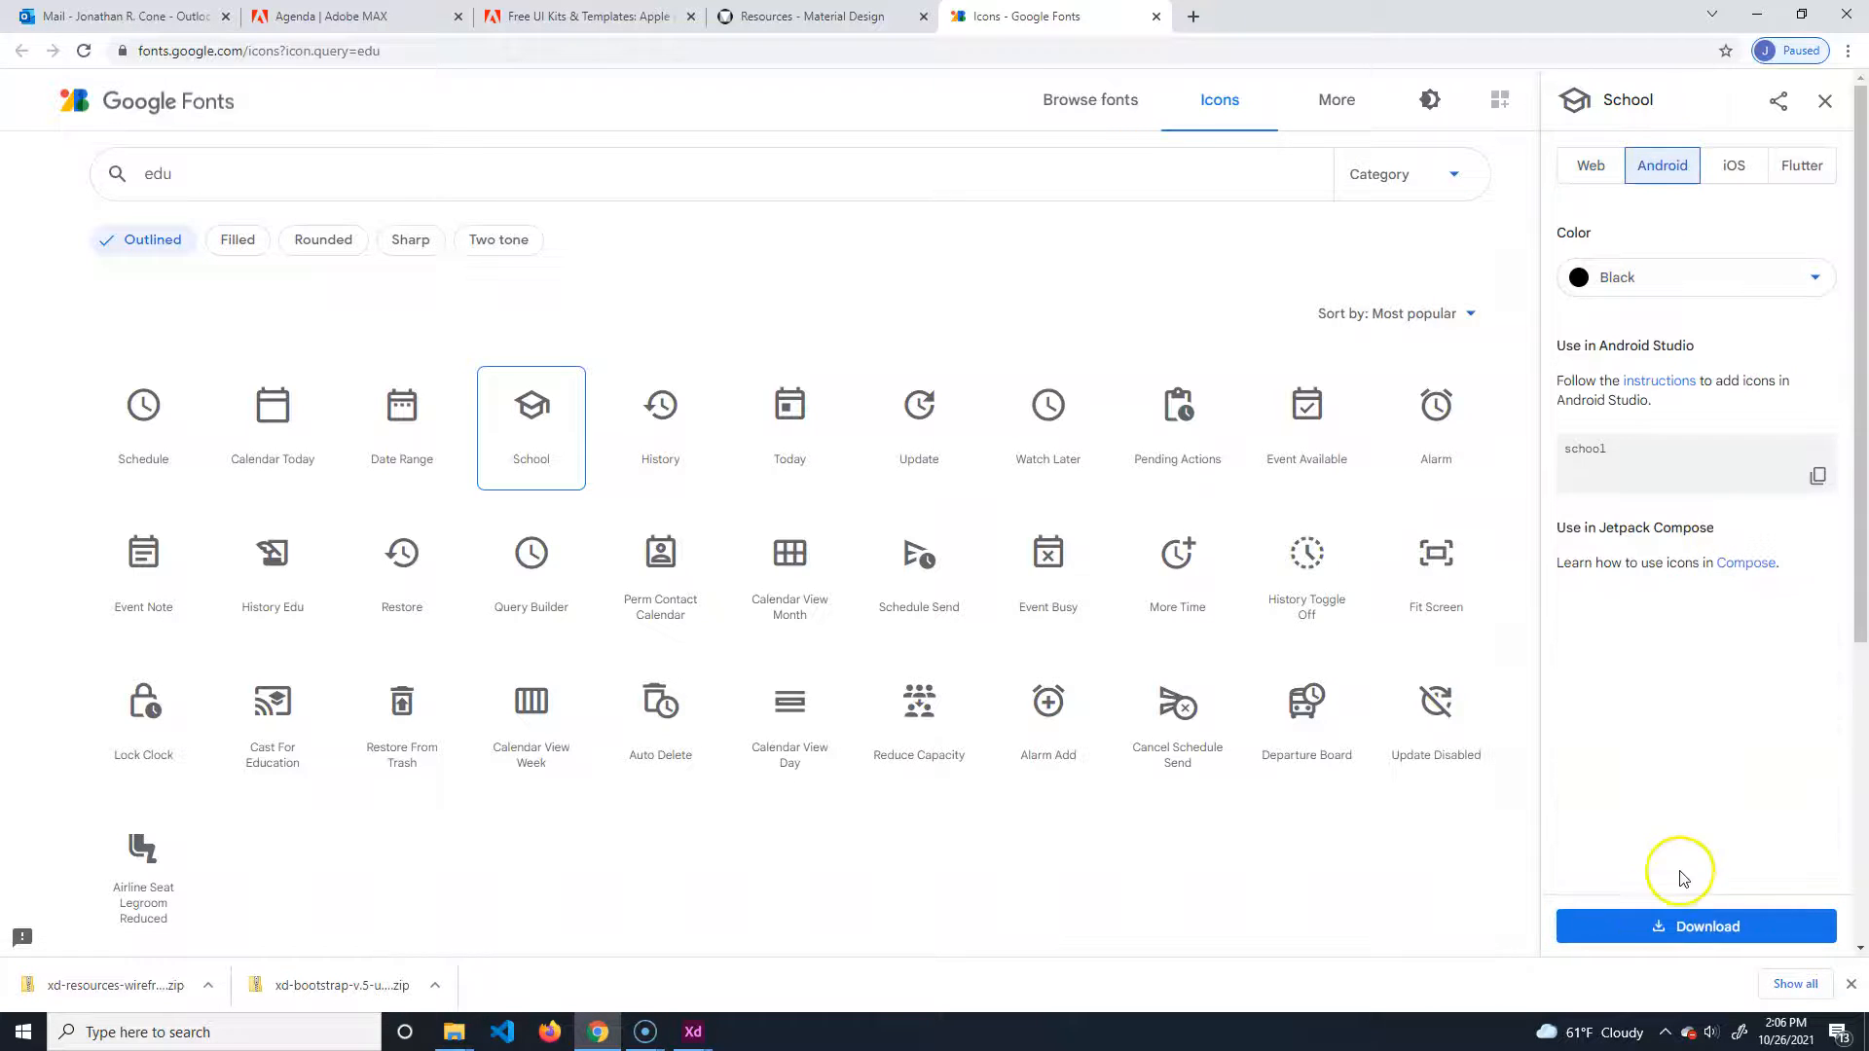
left_click(1589, 163)
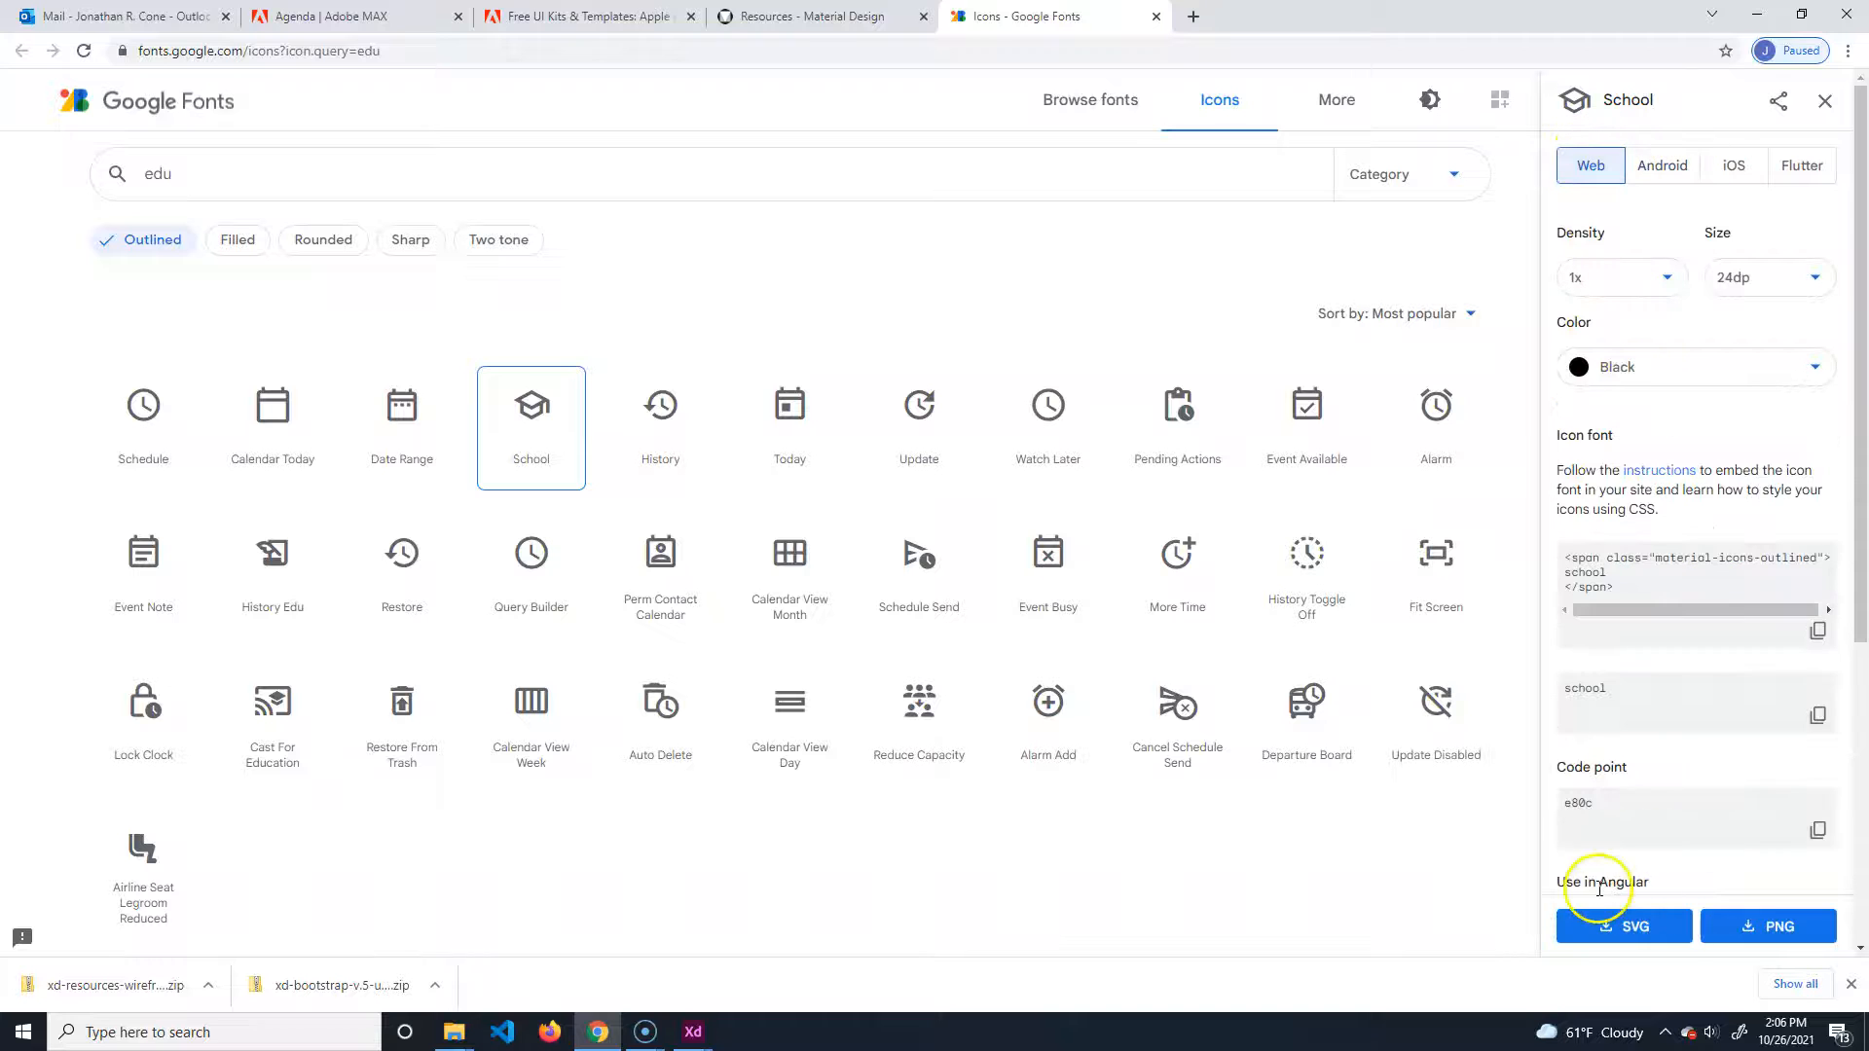
left_click(1635, 925)
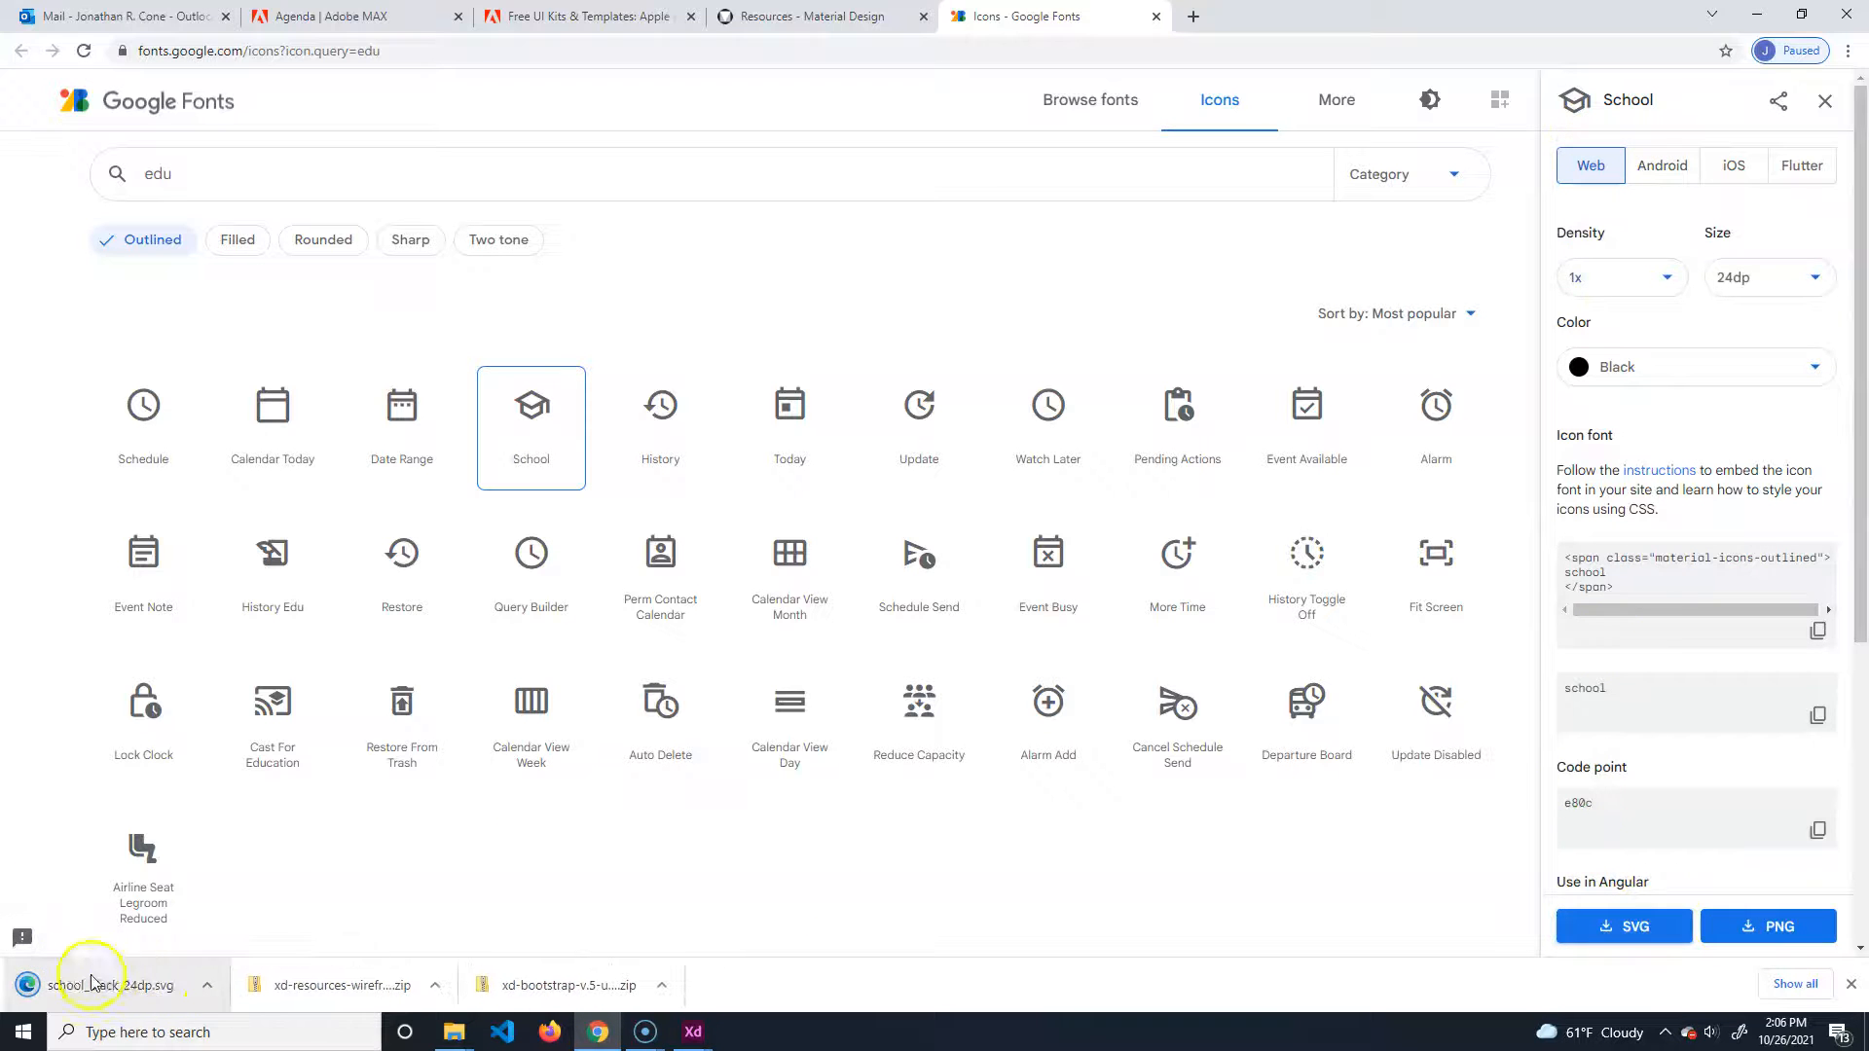
left_click(207, 985)
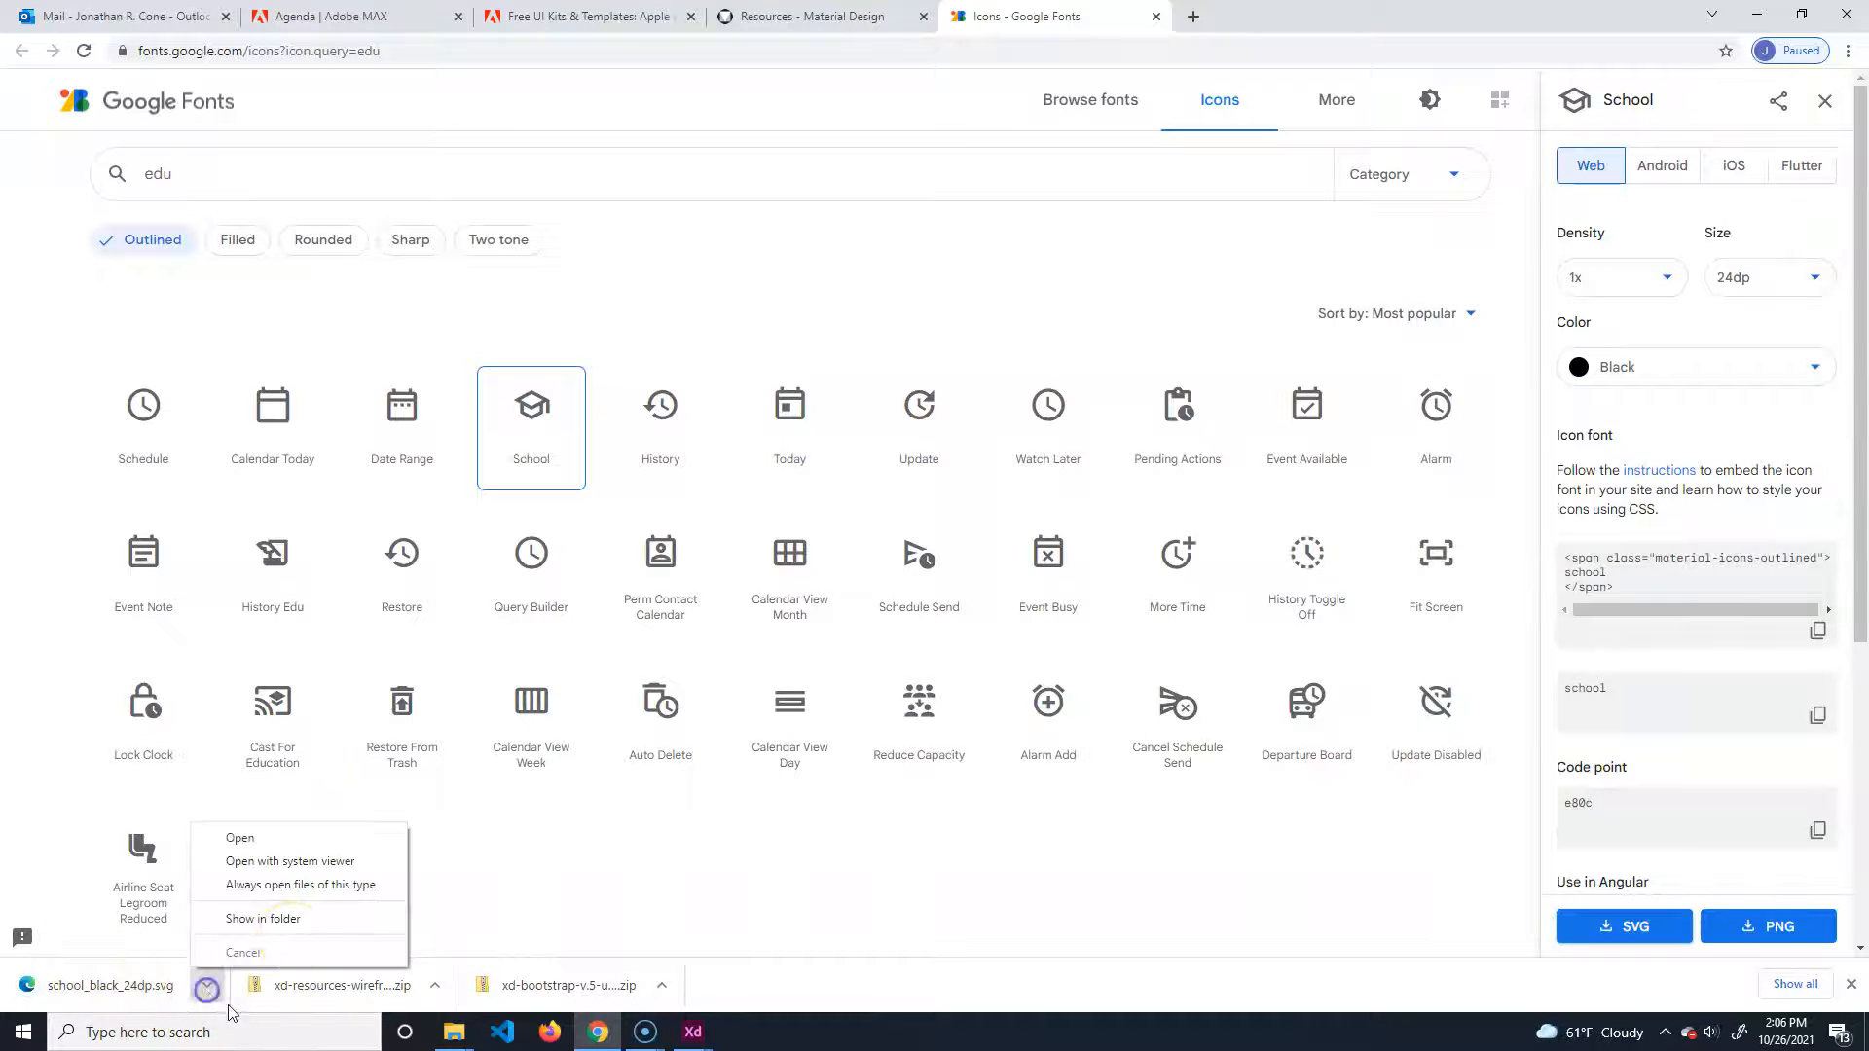
left_click(305, 919)
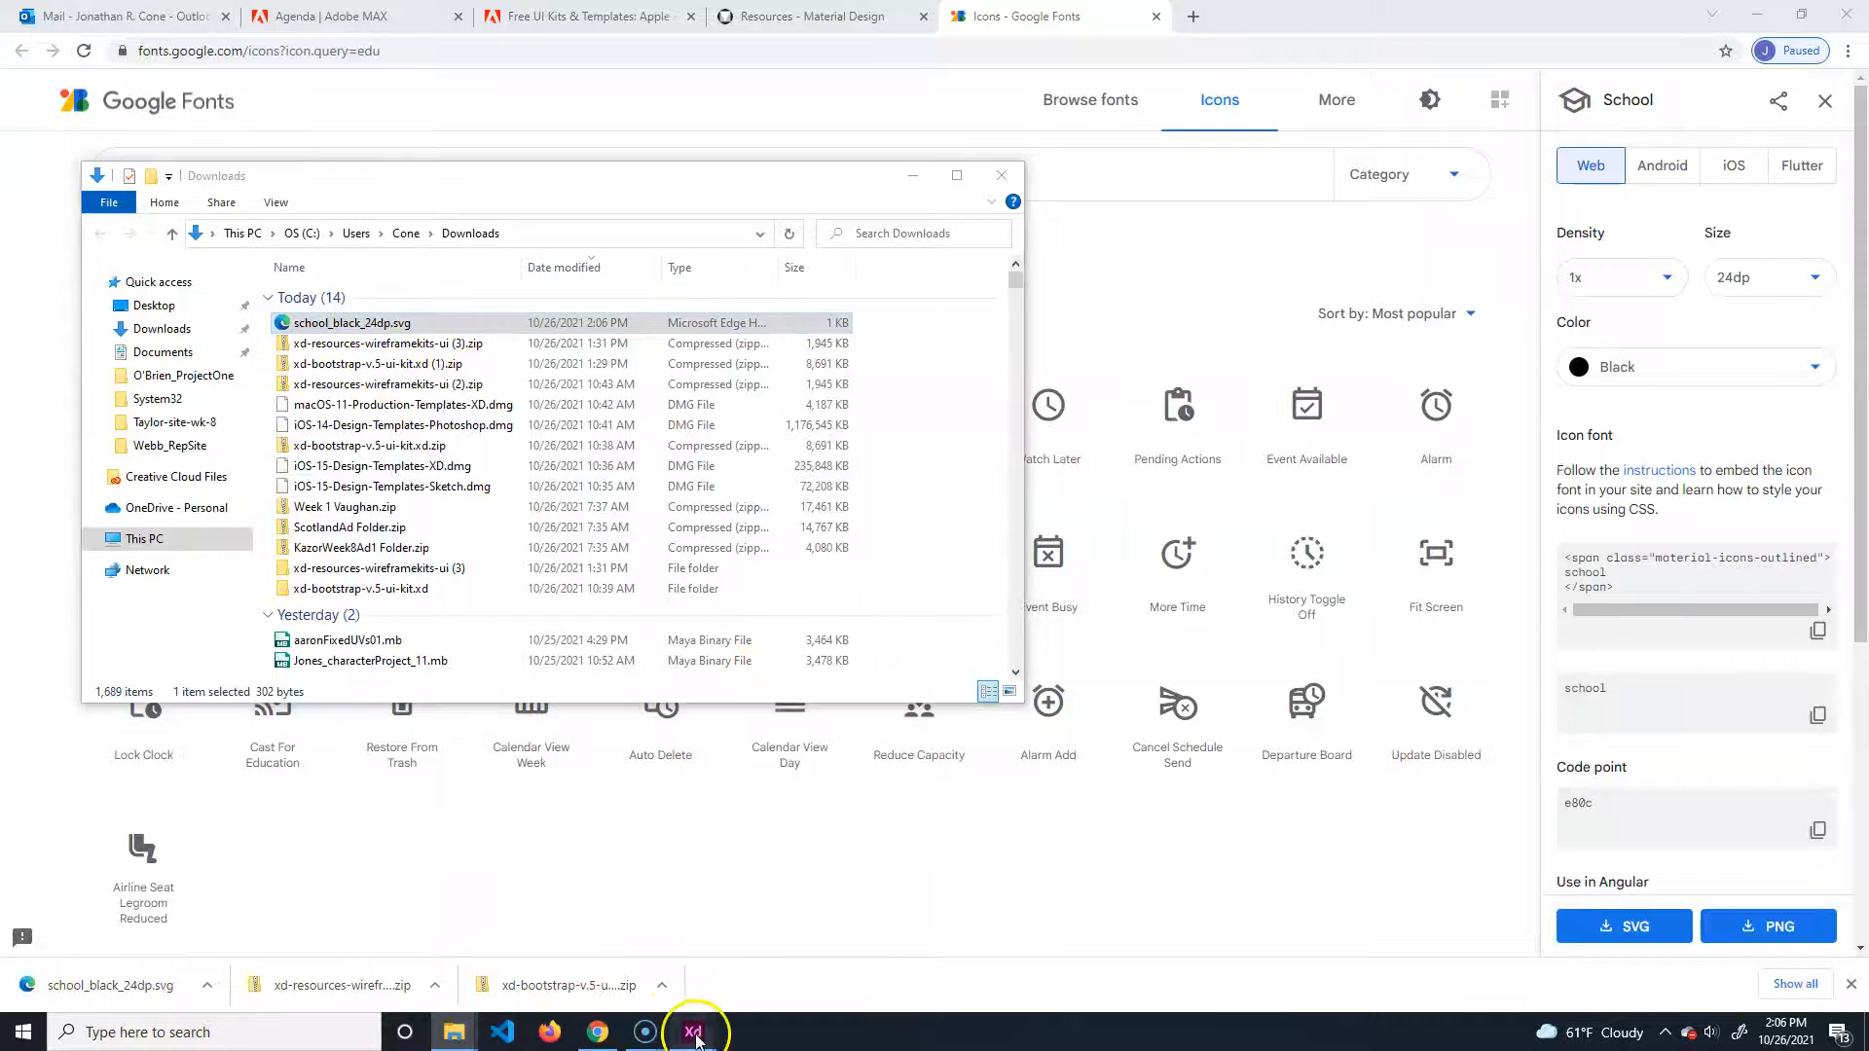
mouse_move(693, 1030)
left_click(837, 915)
left_click_drag(964, 878, 1300, 585)
mouse_move(453, 1032)
left_click(526, 884)
left_click(437, 883)
left_click(448, 905)
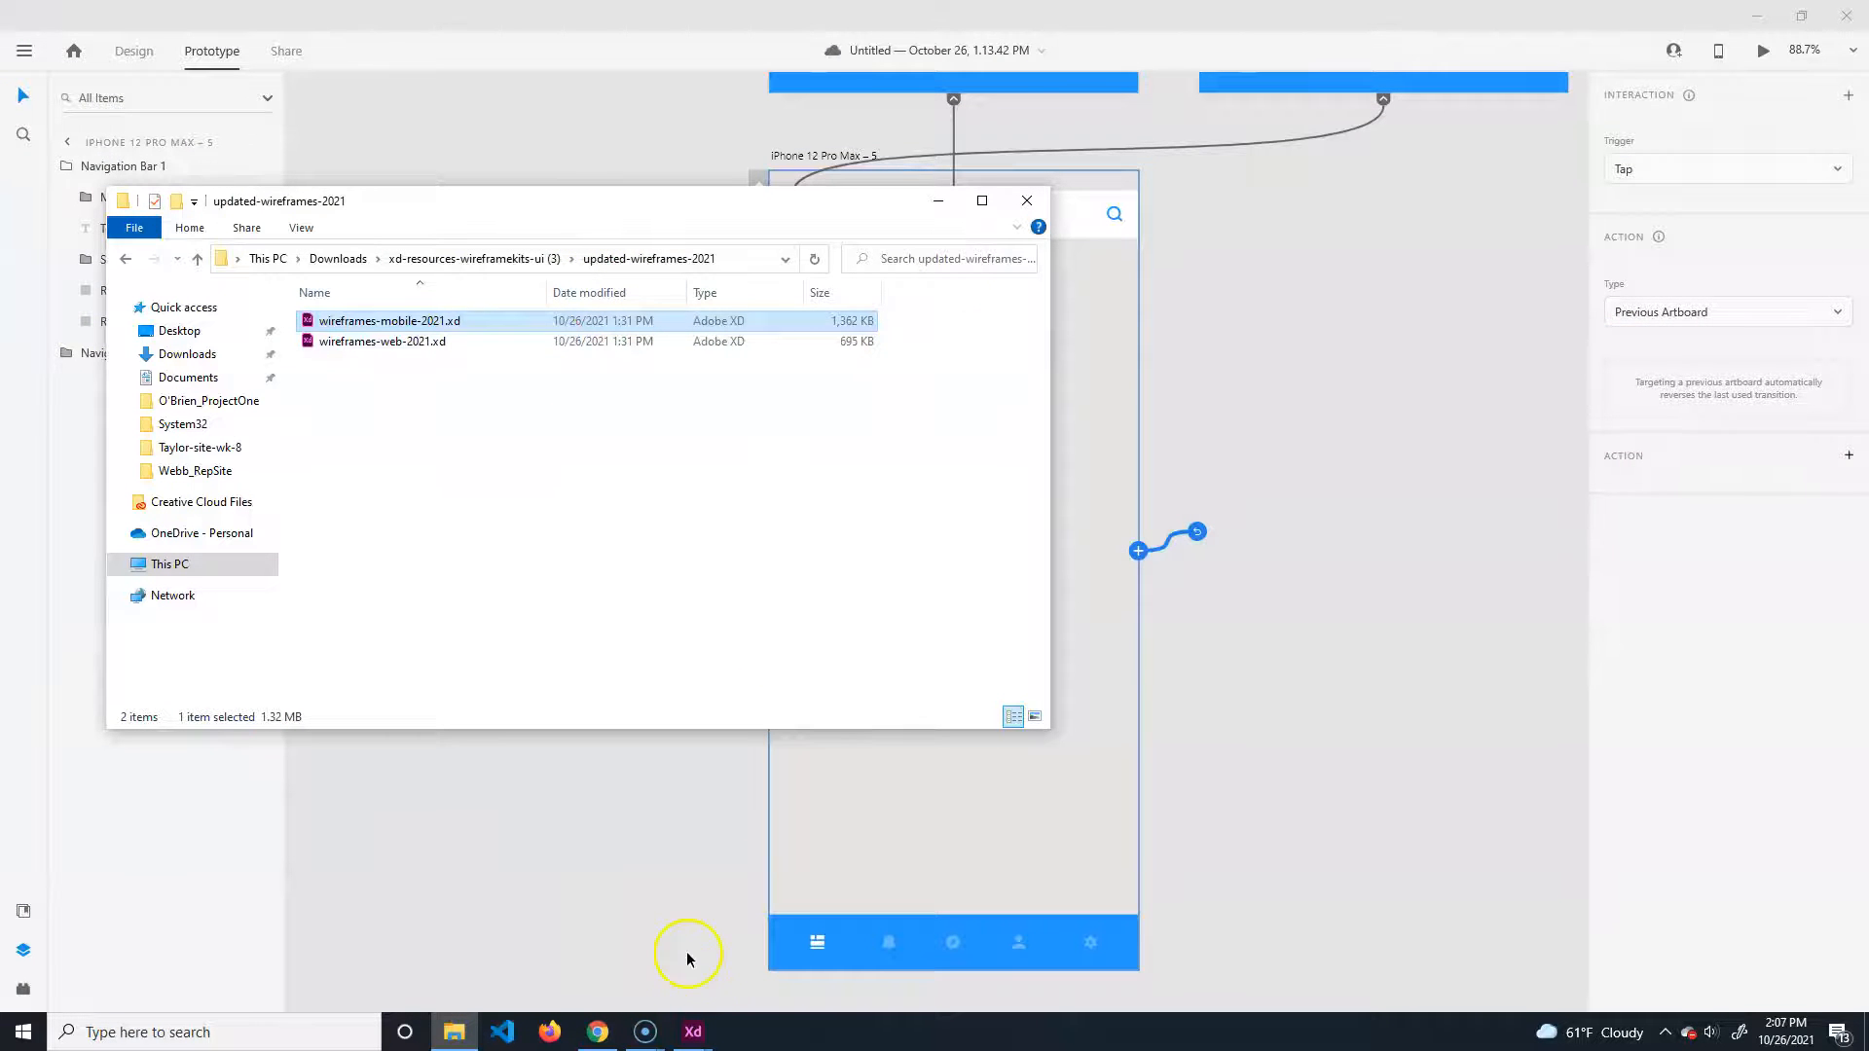
left_click(1027, 199)
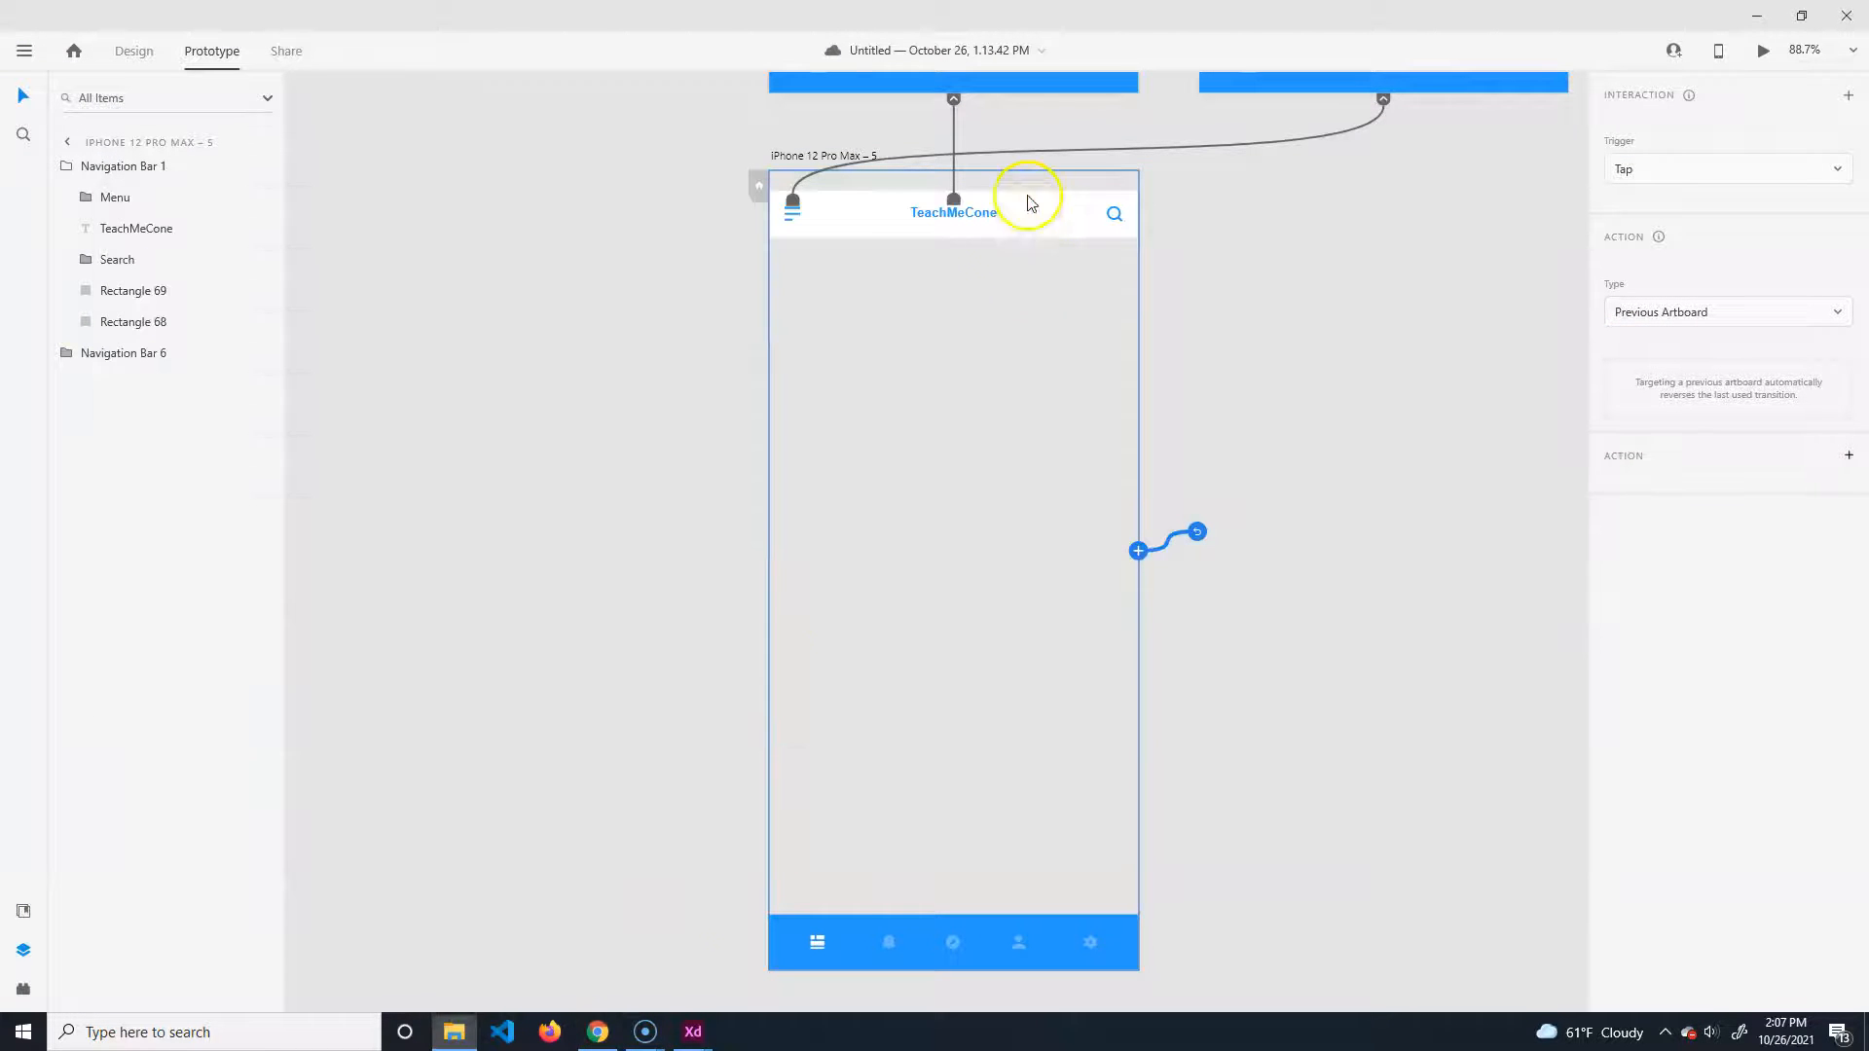
Show the downloaded school_black_24dp.svg in its folder again and place it on the iPhone 12 Pro Max – 5 artboard in Adobe XD.
left_click(596, 1030)
left_click(208, 985)
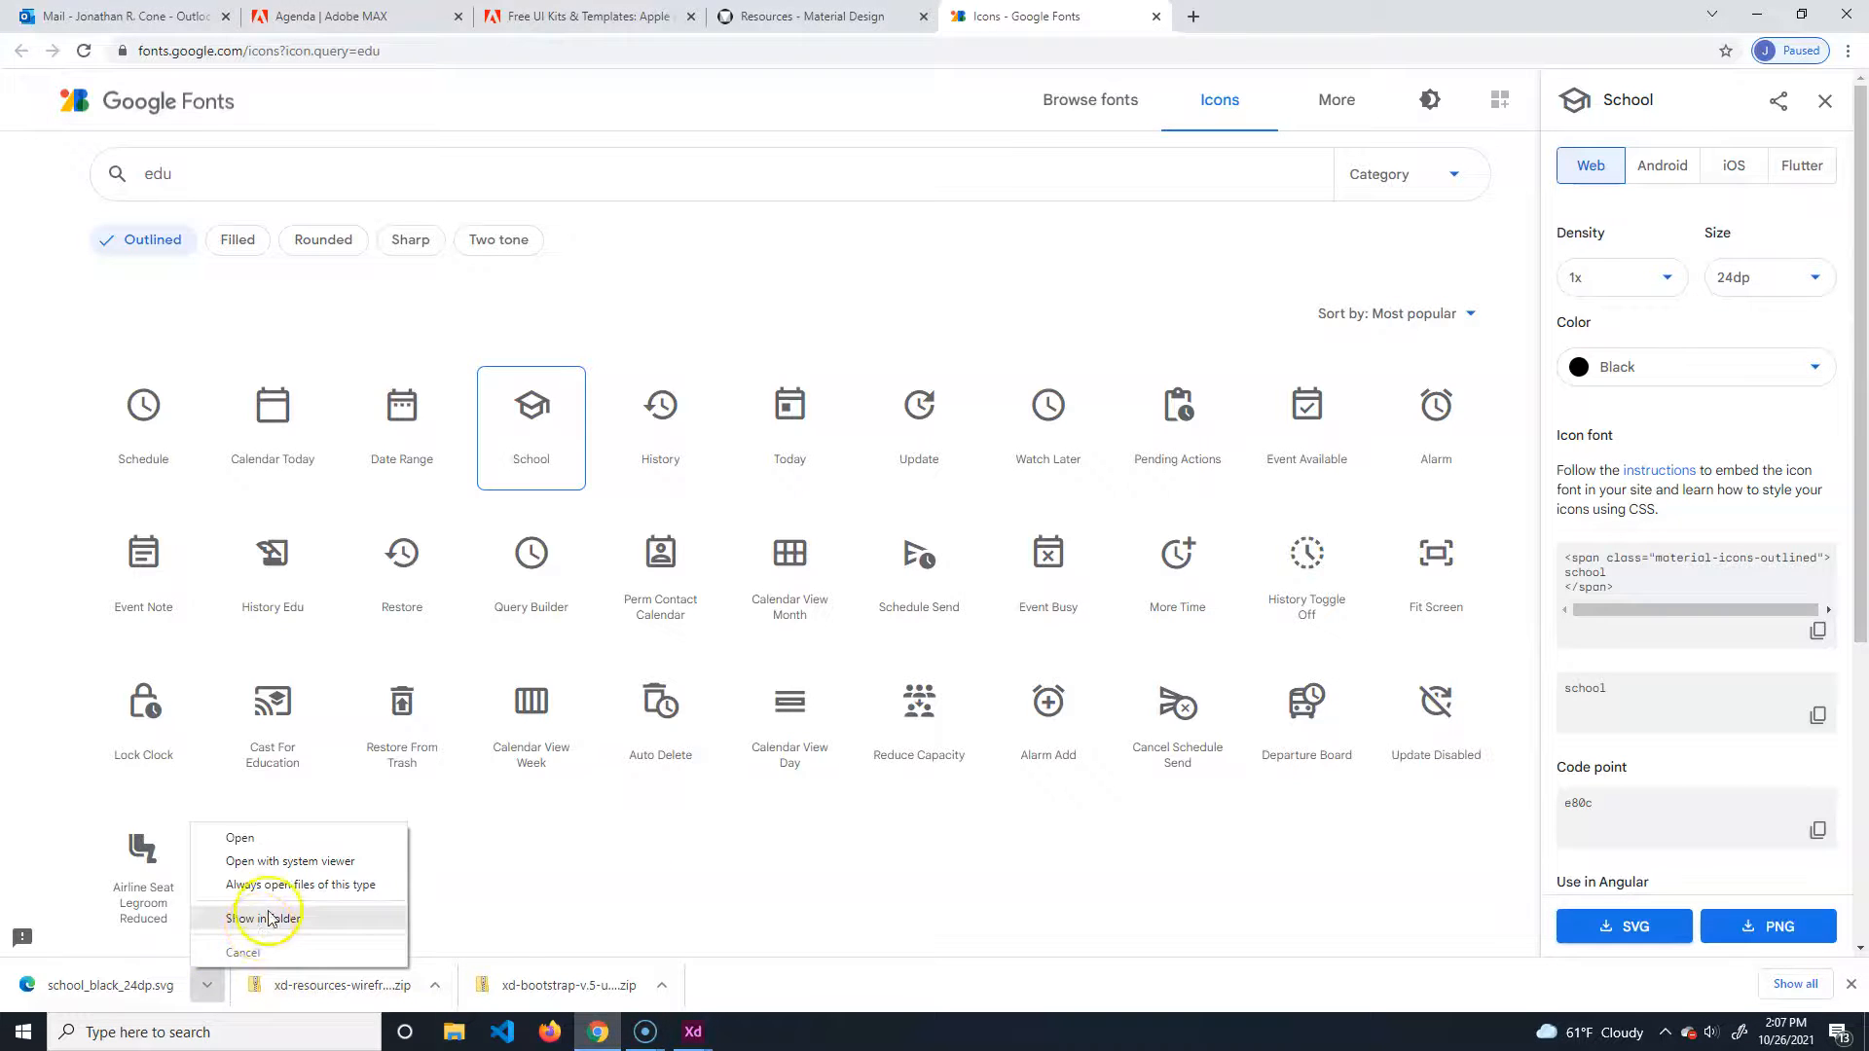
left_click(269, 918)
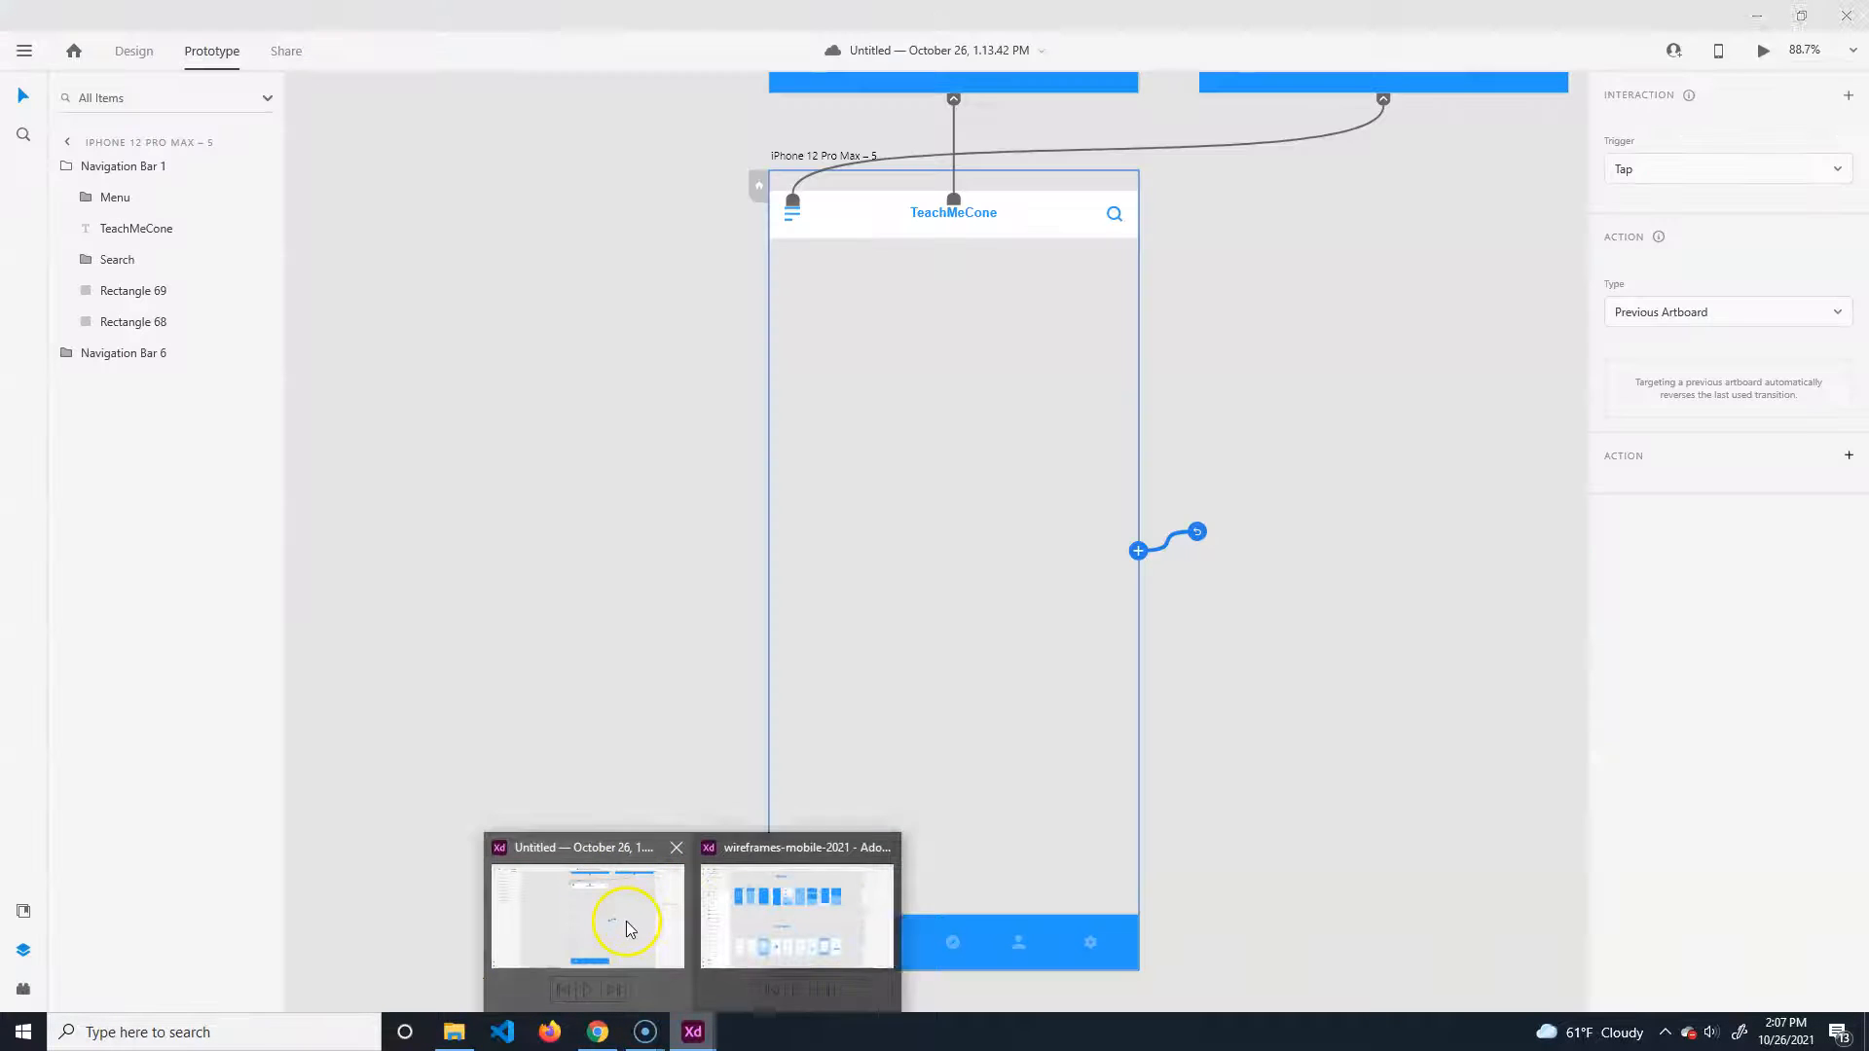
left_click(626, 925)
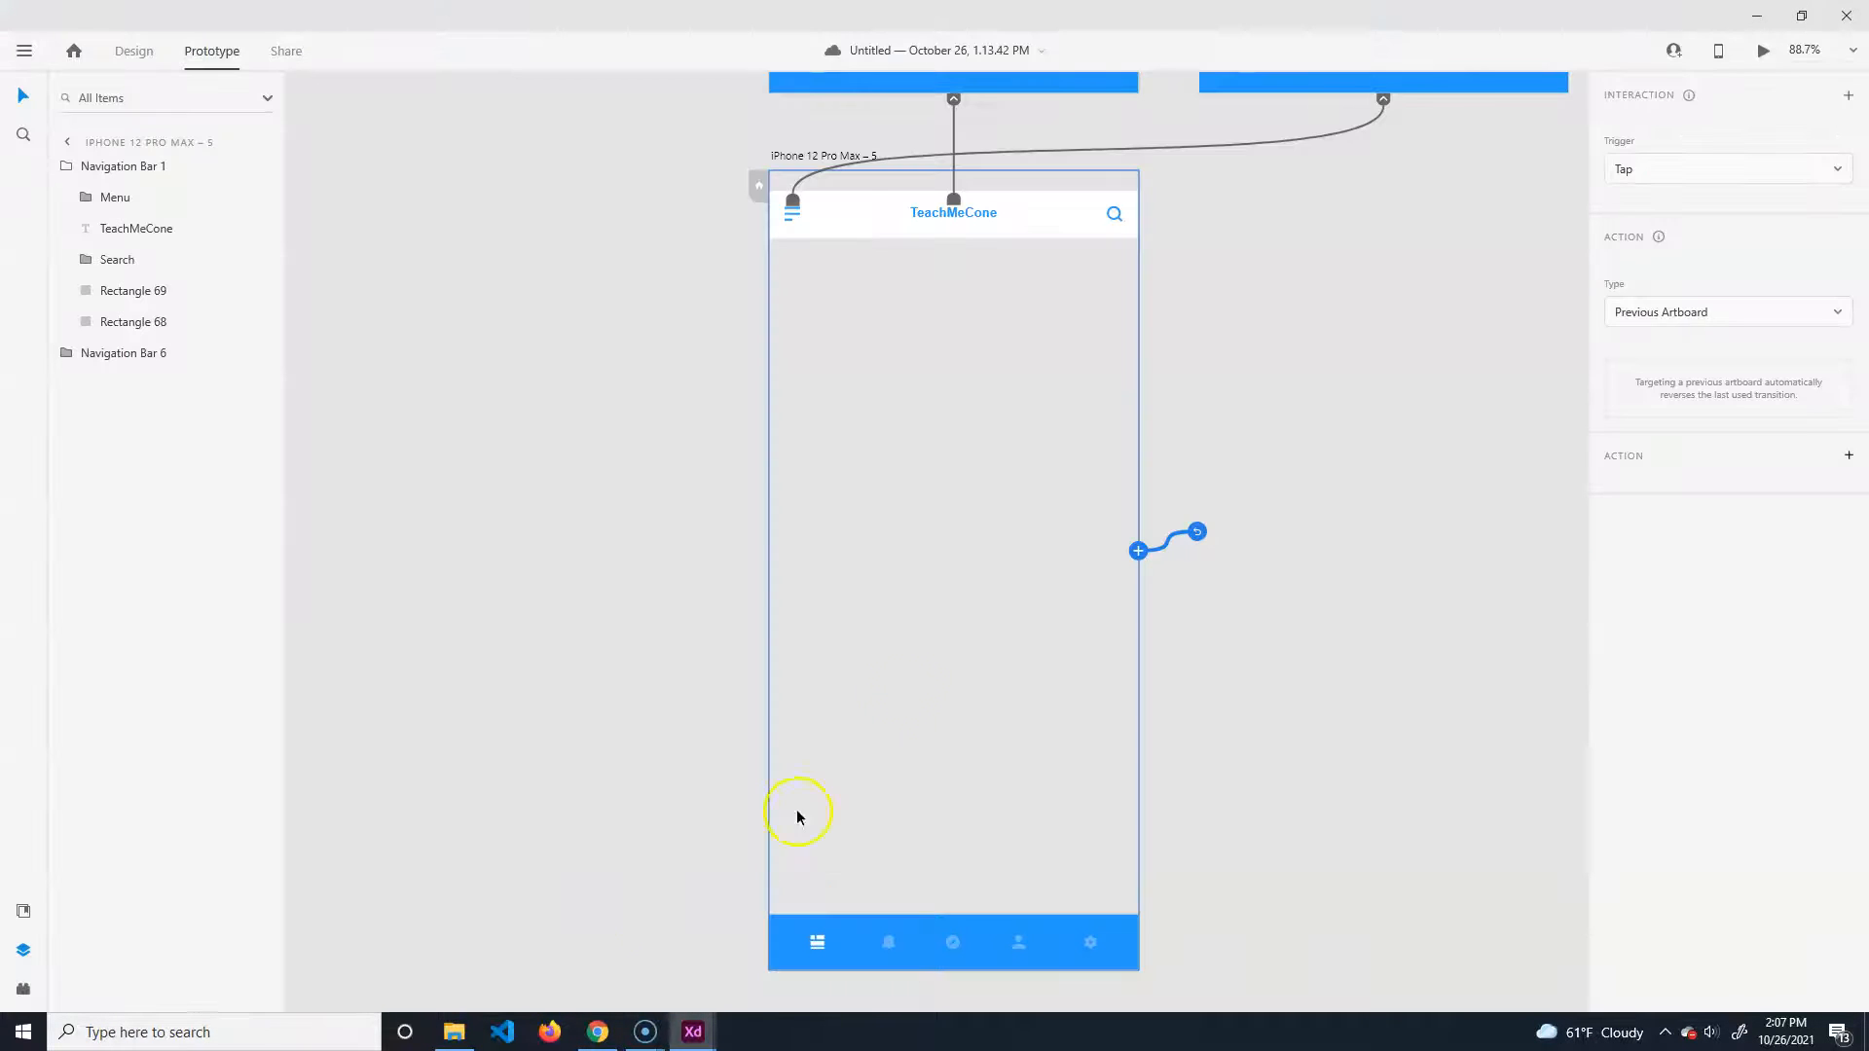
left_click(455, 1030)
left_click_drag(341, 300, 1093, 409)
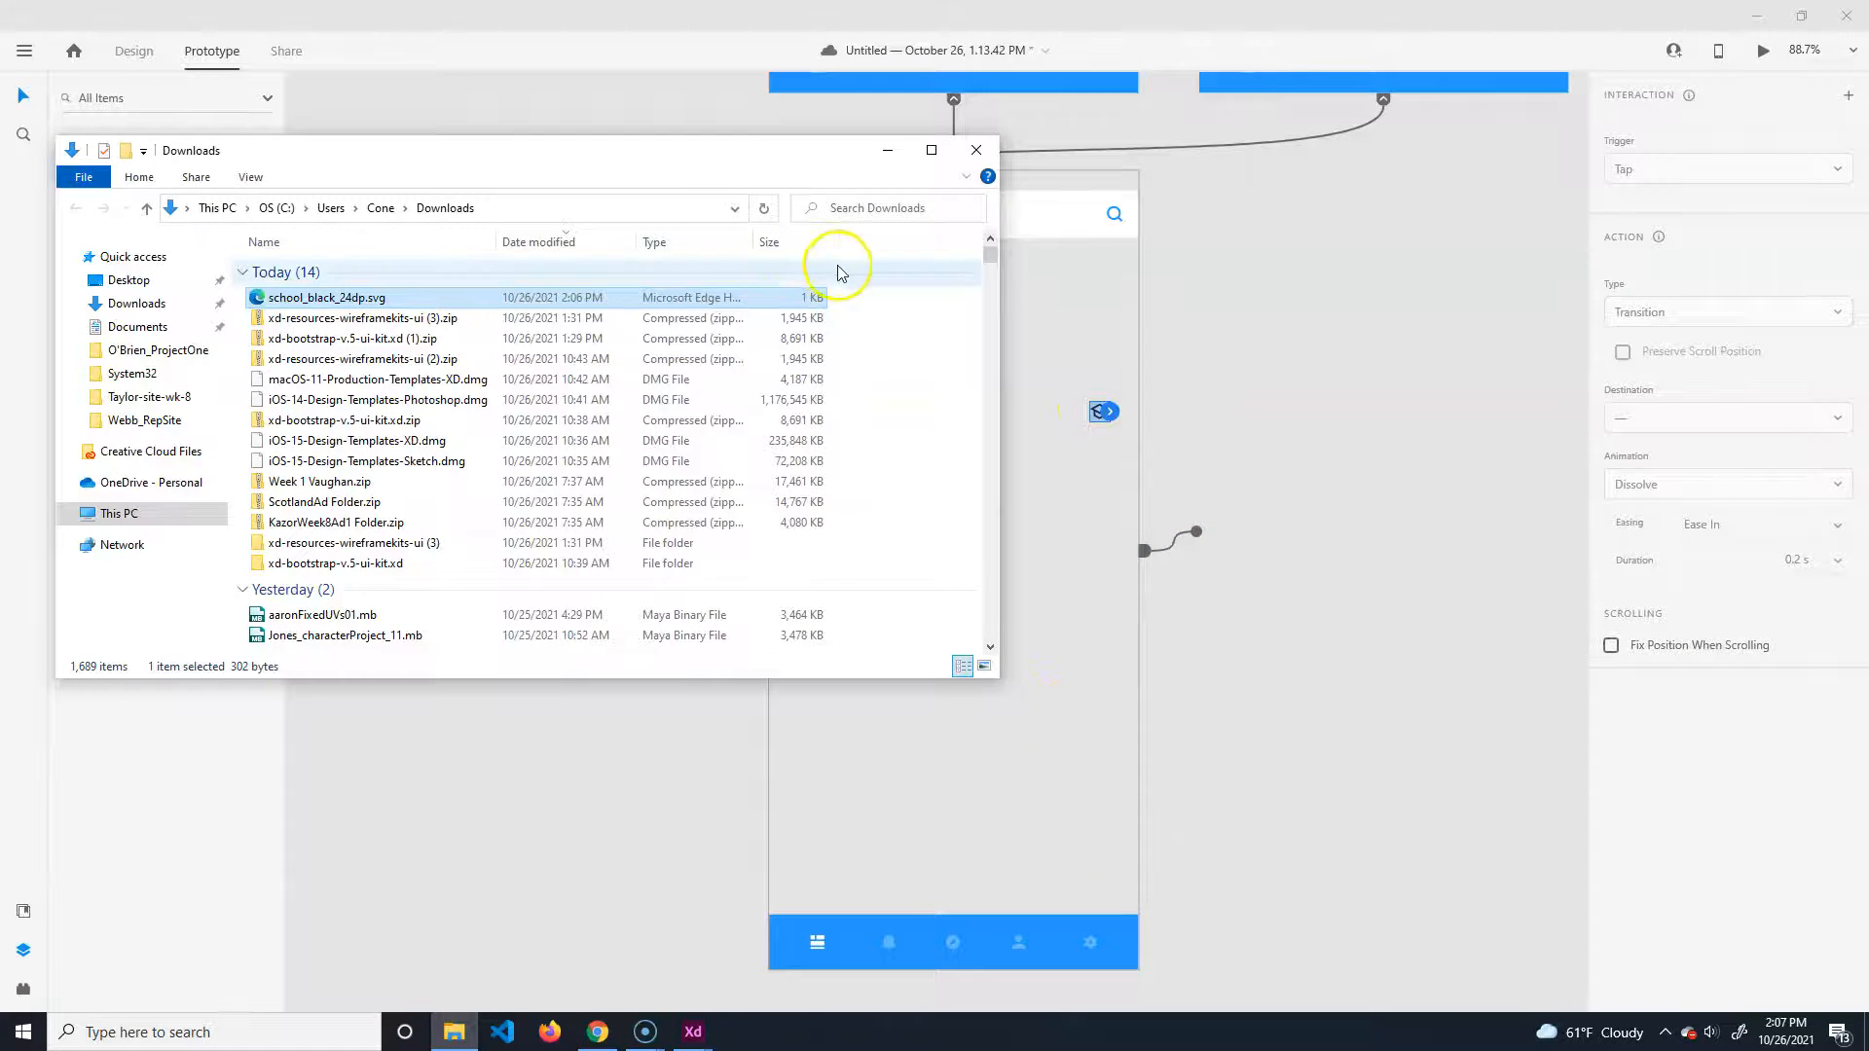
Move the school icon toward the left side of the iPhone 12 Pro Max – 5 artboard, at about X 62, Y 240.
left_click(14, 58)
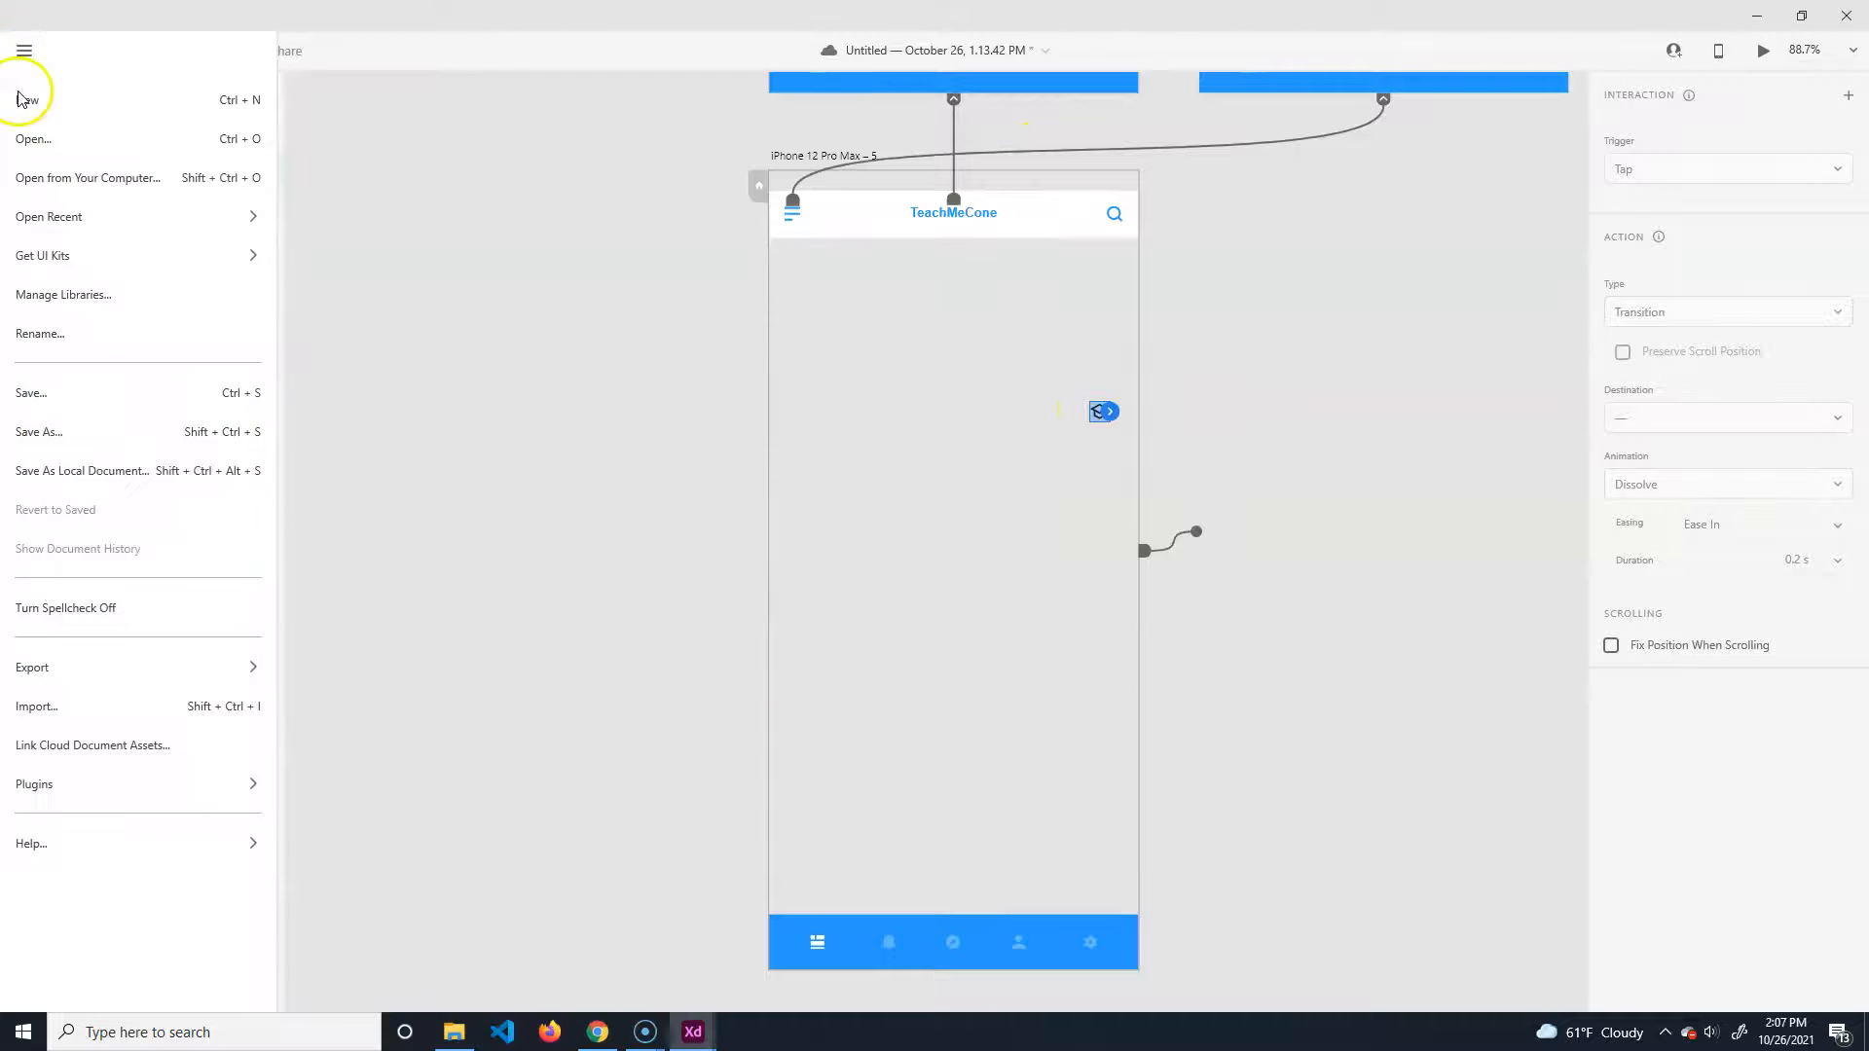
left_click(1159, 493)
left_click(1203, 382)
left_click(1097, 412)
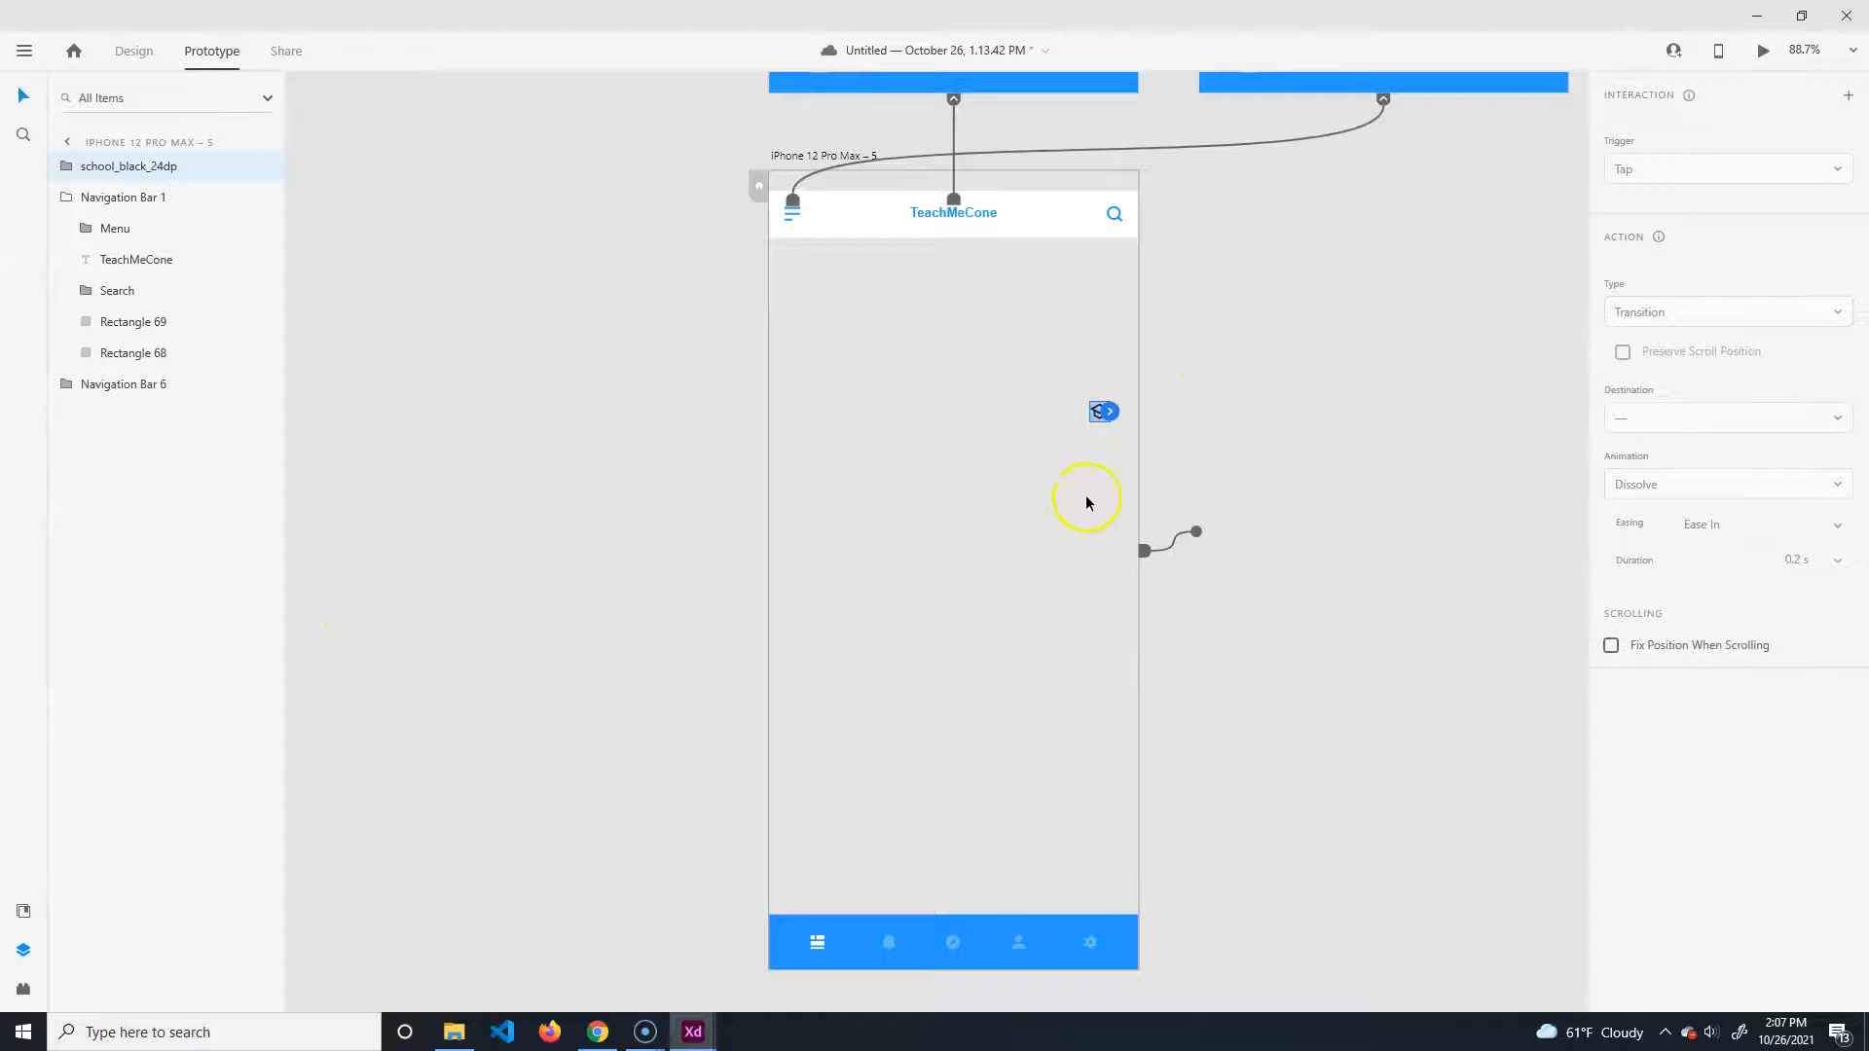
left_click(946, 383)
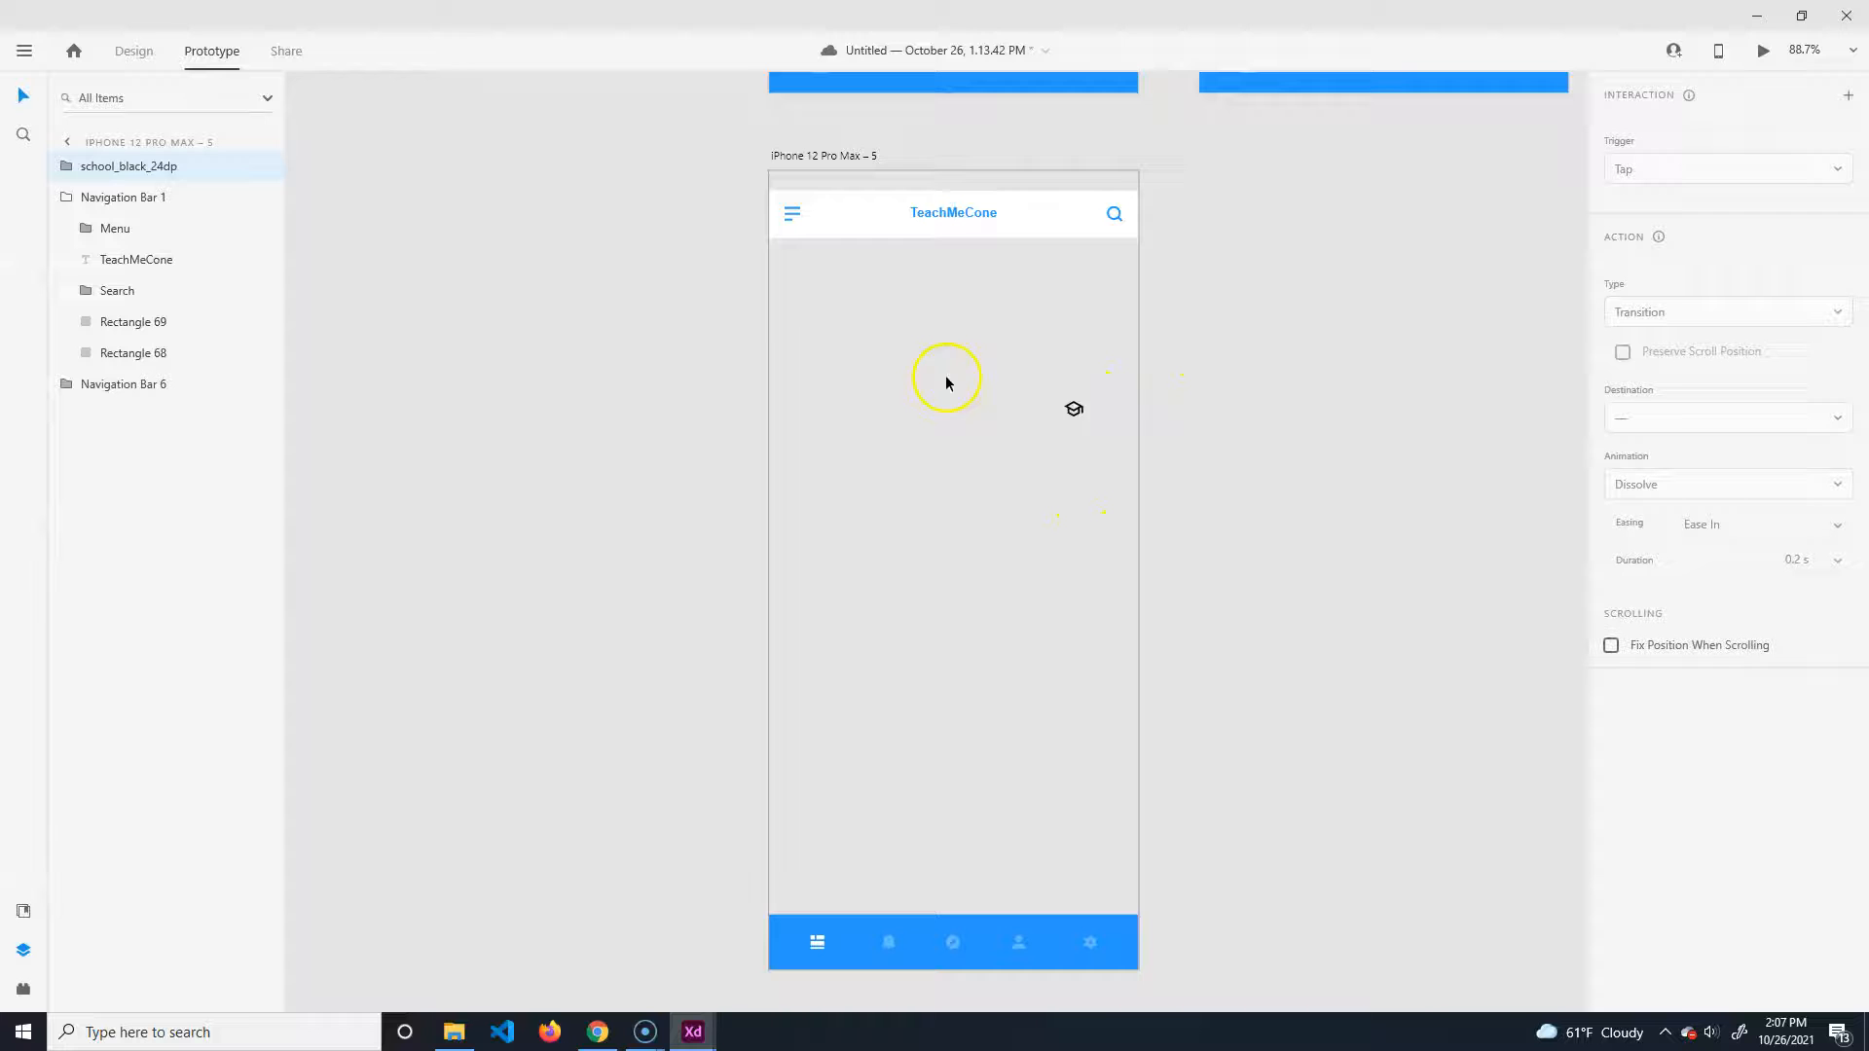
left_click(832, 389)
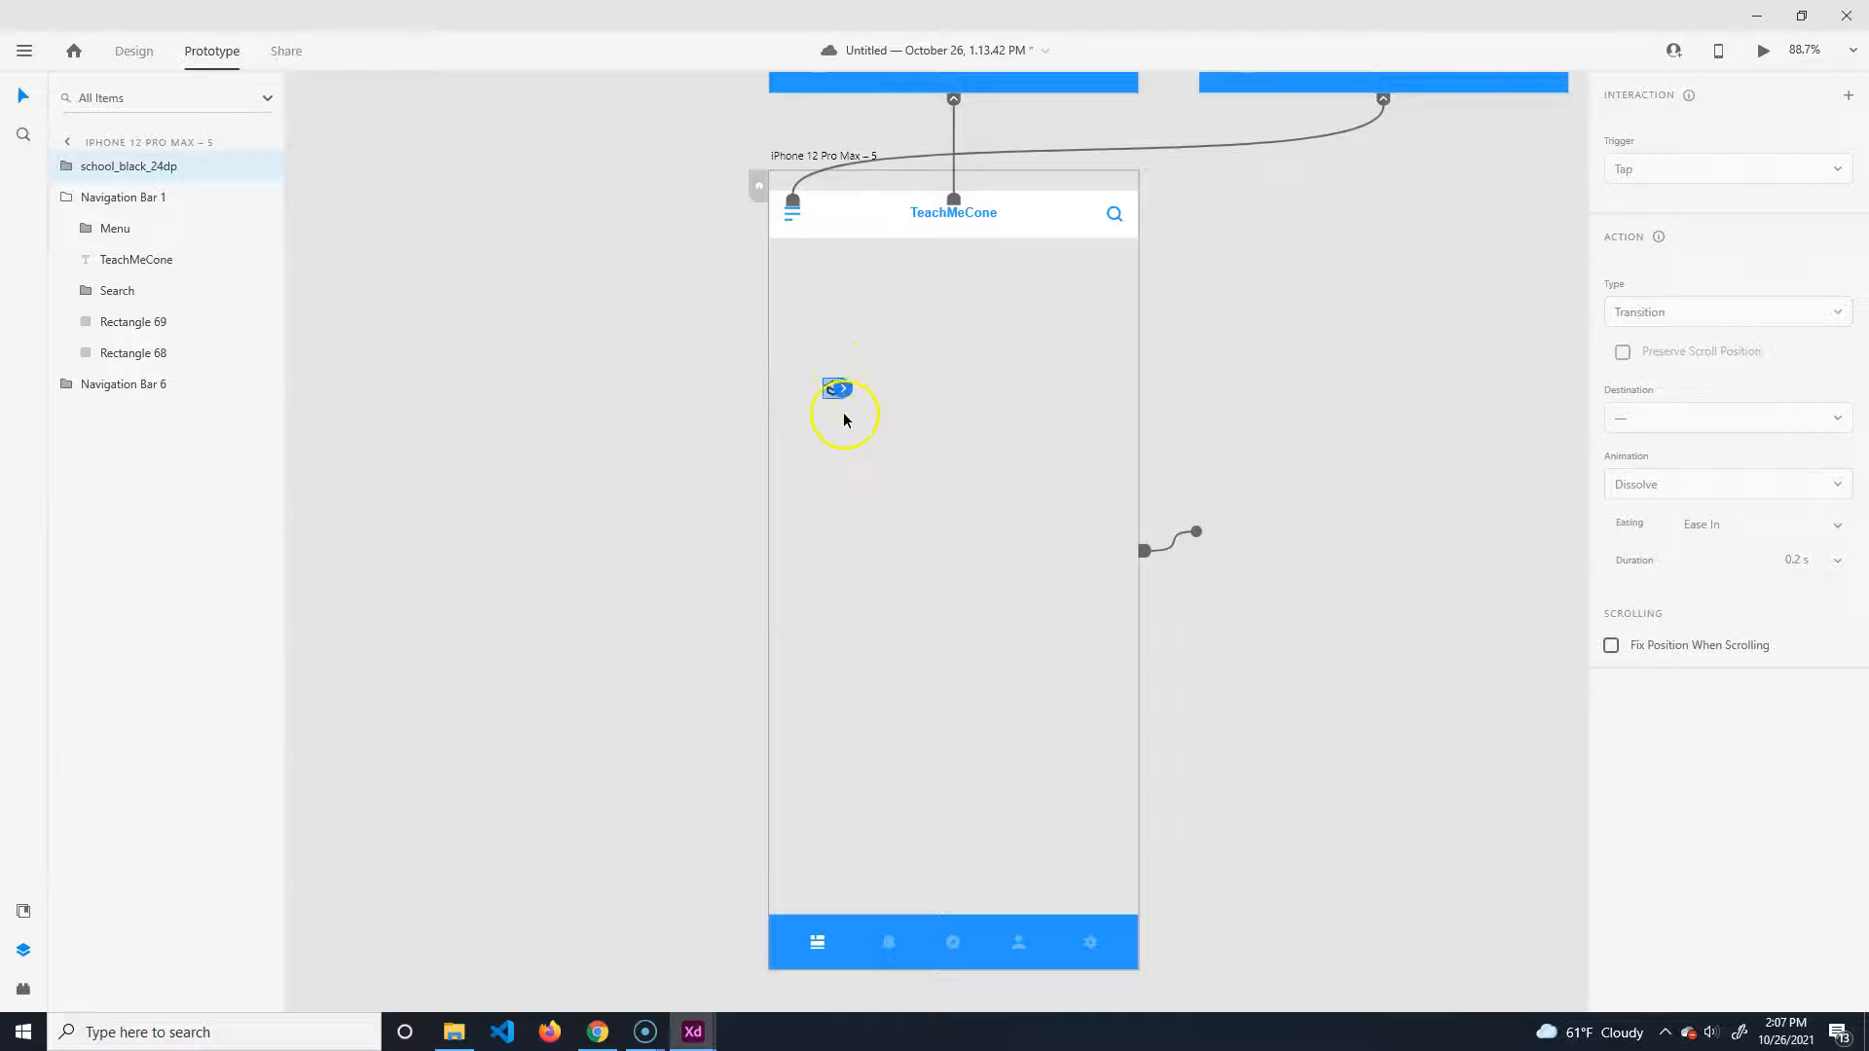
Switch to Design mode and enlarge the school icon to roughly a quarter of the artboard's width.
left_click(161, 68)
left_click(822, 386)
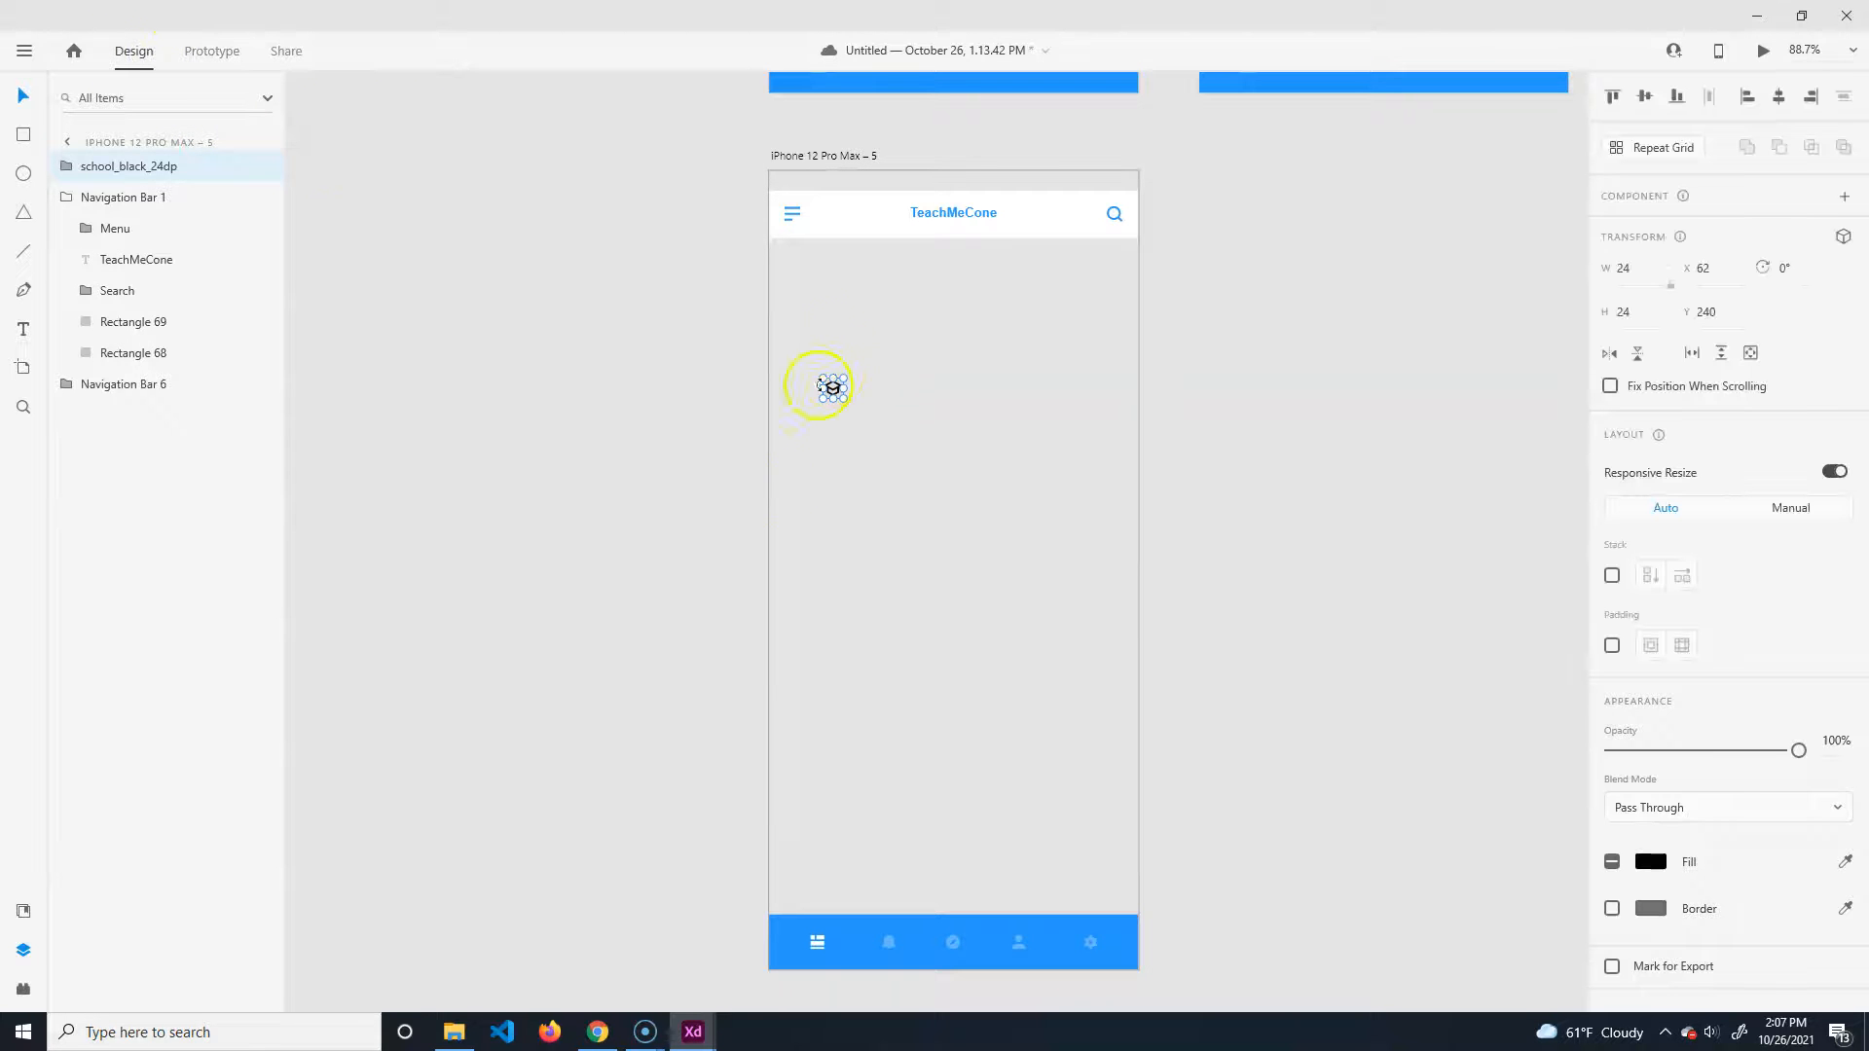
left_click_drag(846, 376, 888, 336)
left_click(912, 557)
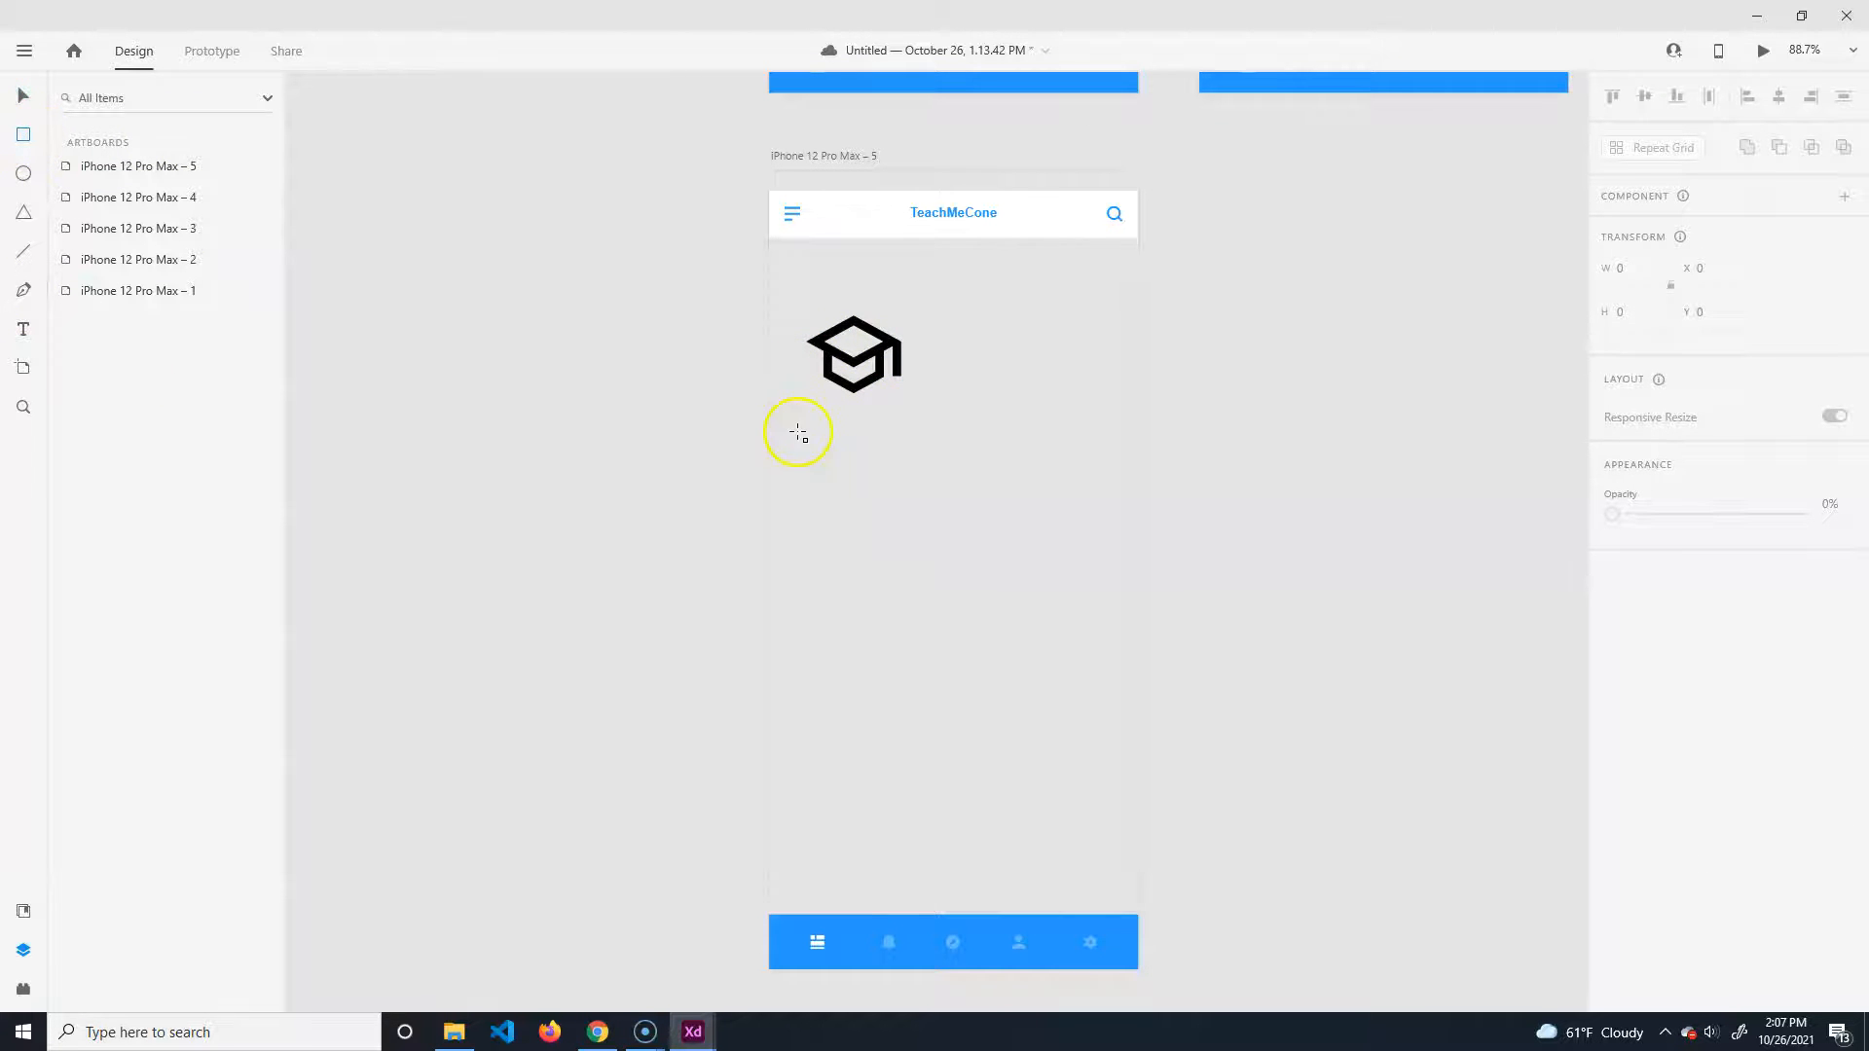
mouse_move(787, 440)
left_mouse_down()
mouse_move(1014, 293)
mouse_move(951, 292)
left_mouse_up()
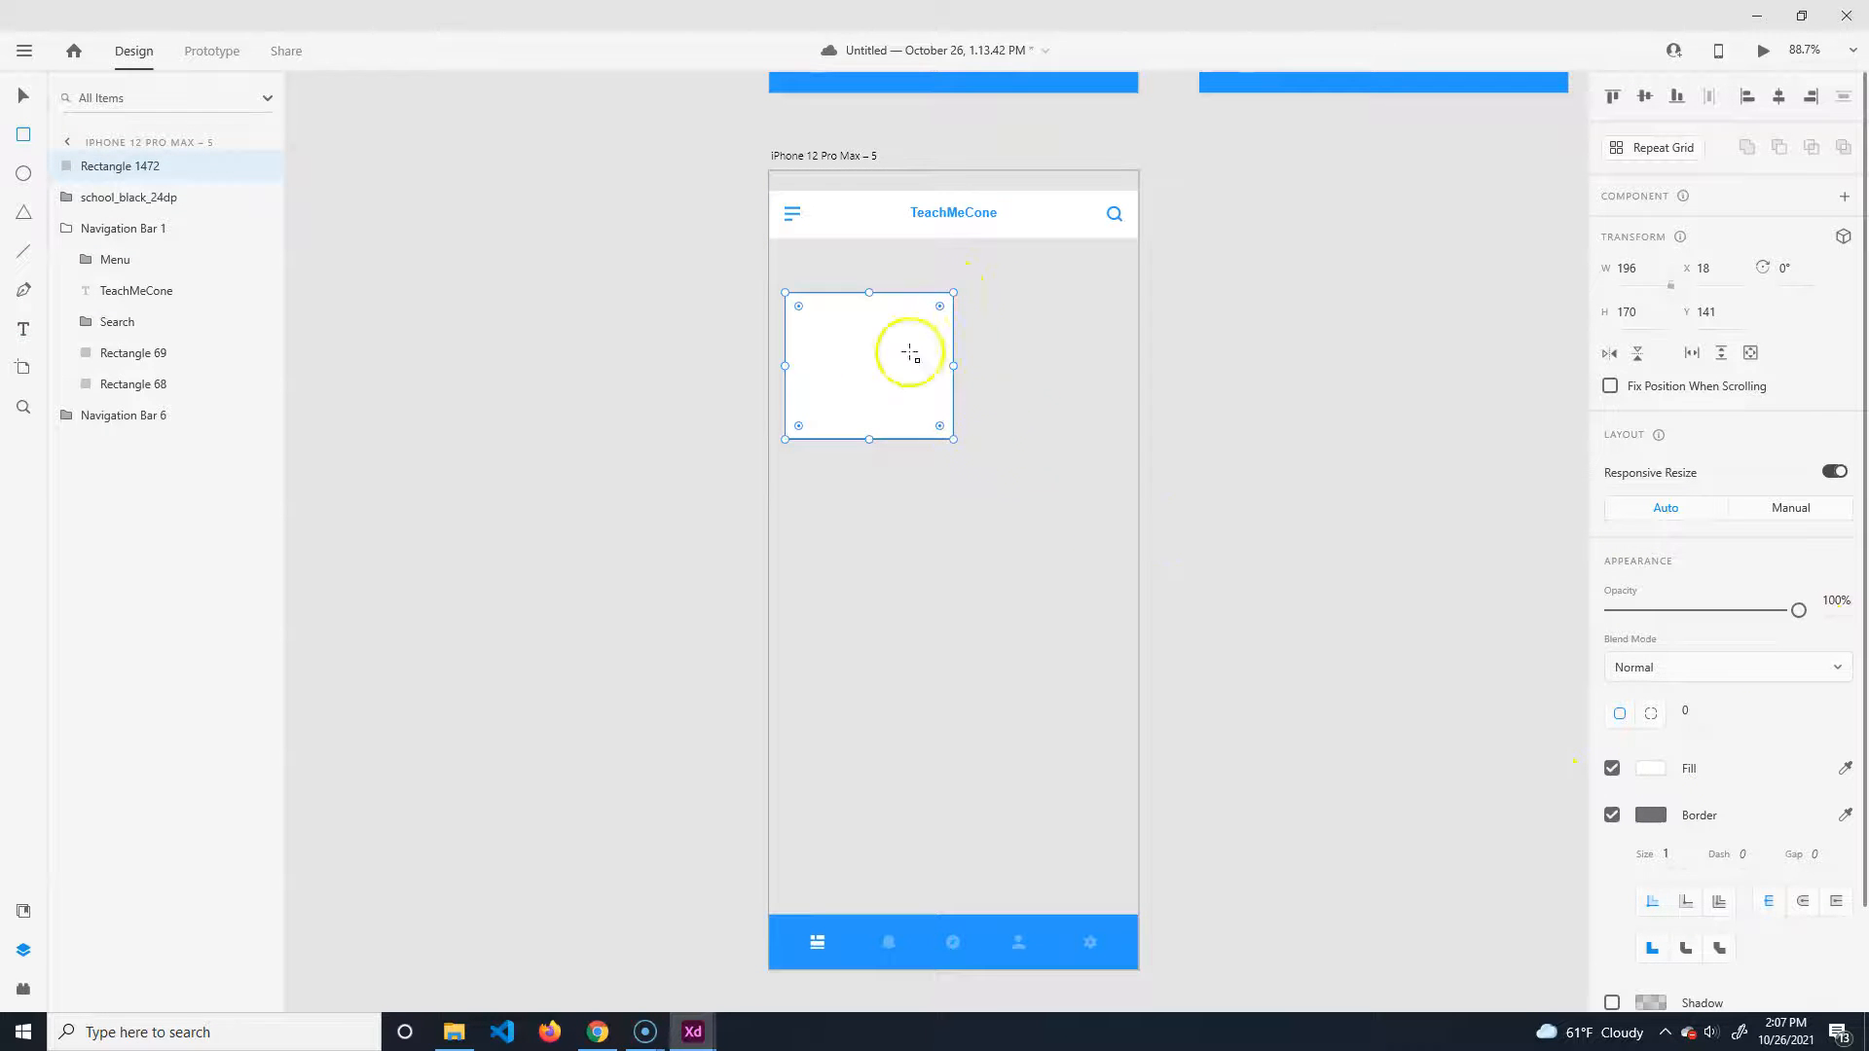
key("Delete")
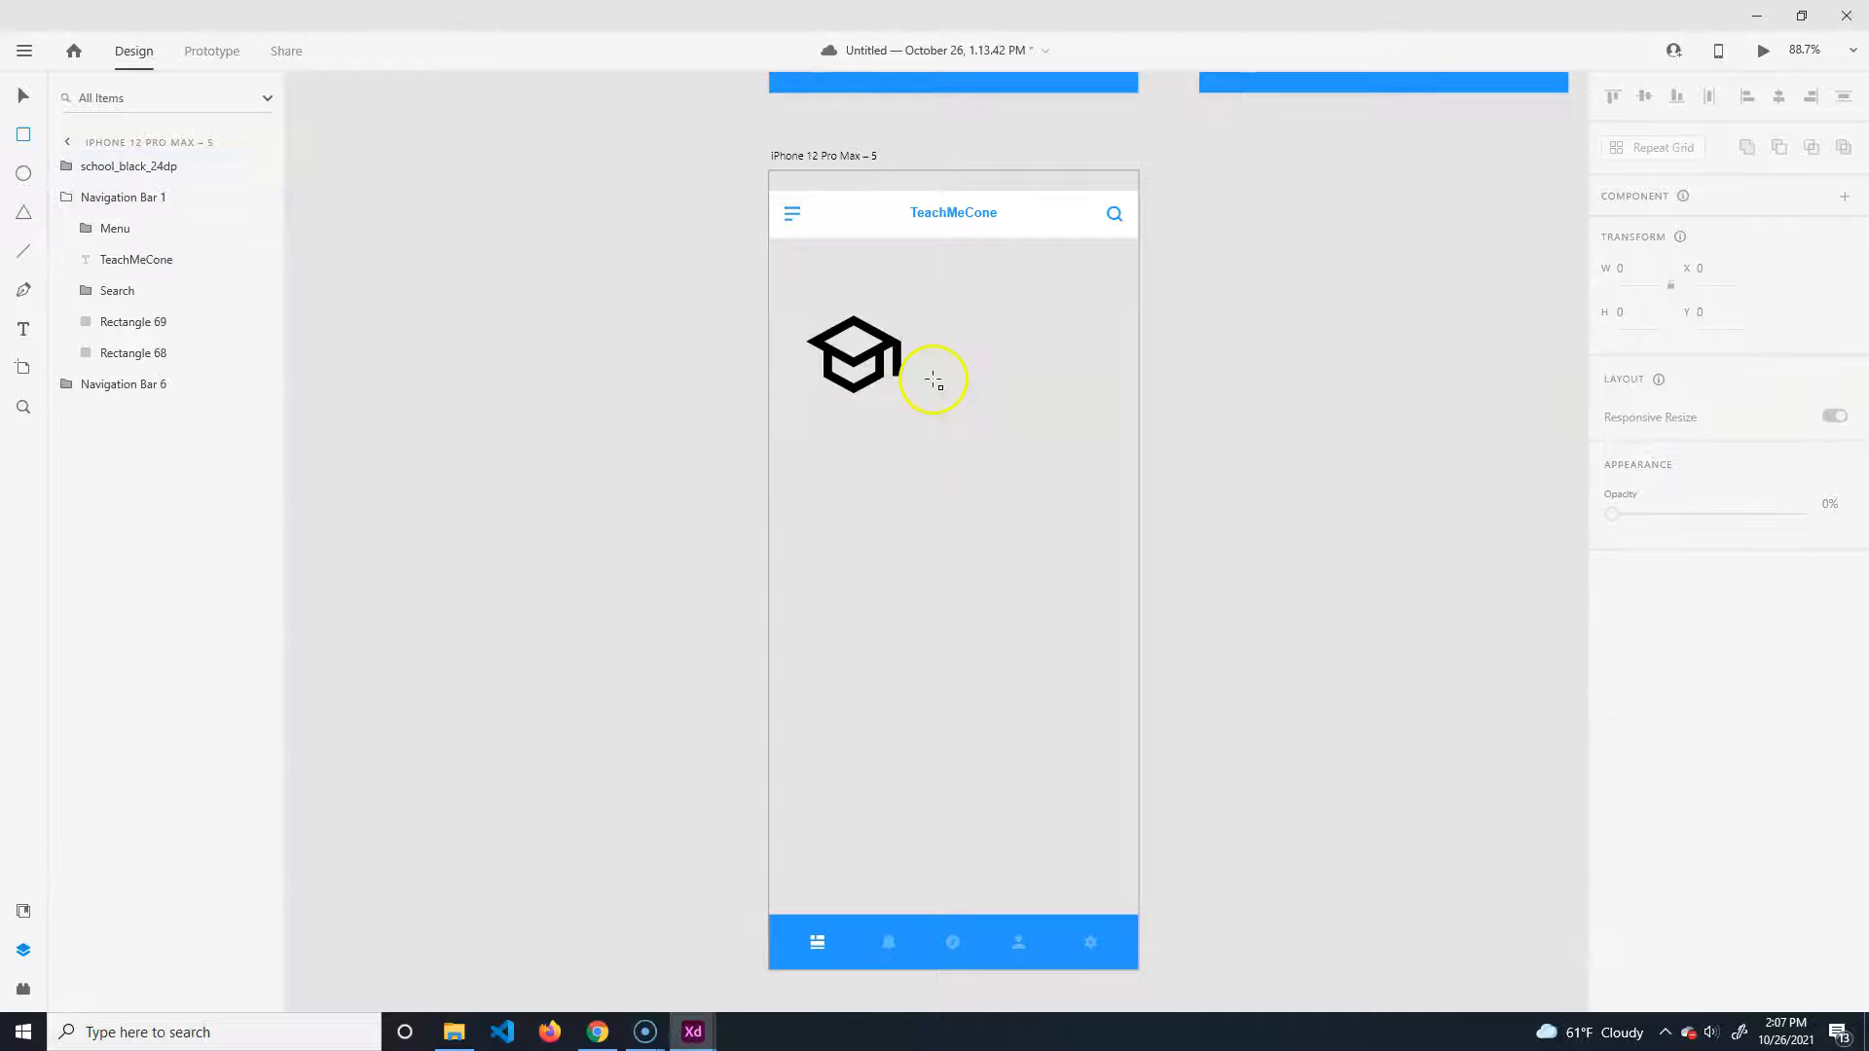
left_click(23, 94)
Enable the white fill on the iPhone 12 Pro Max – 5 and iPhone 12 Pro Max – 1 artboards.
left_click(806, 158)
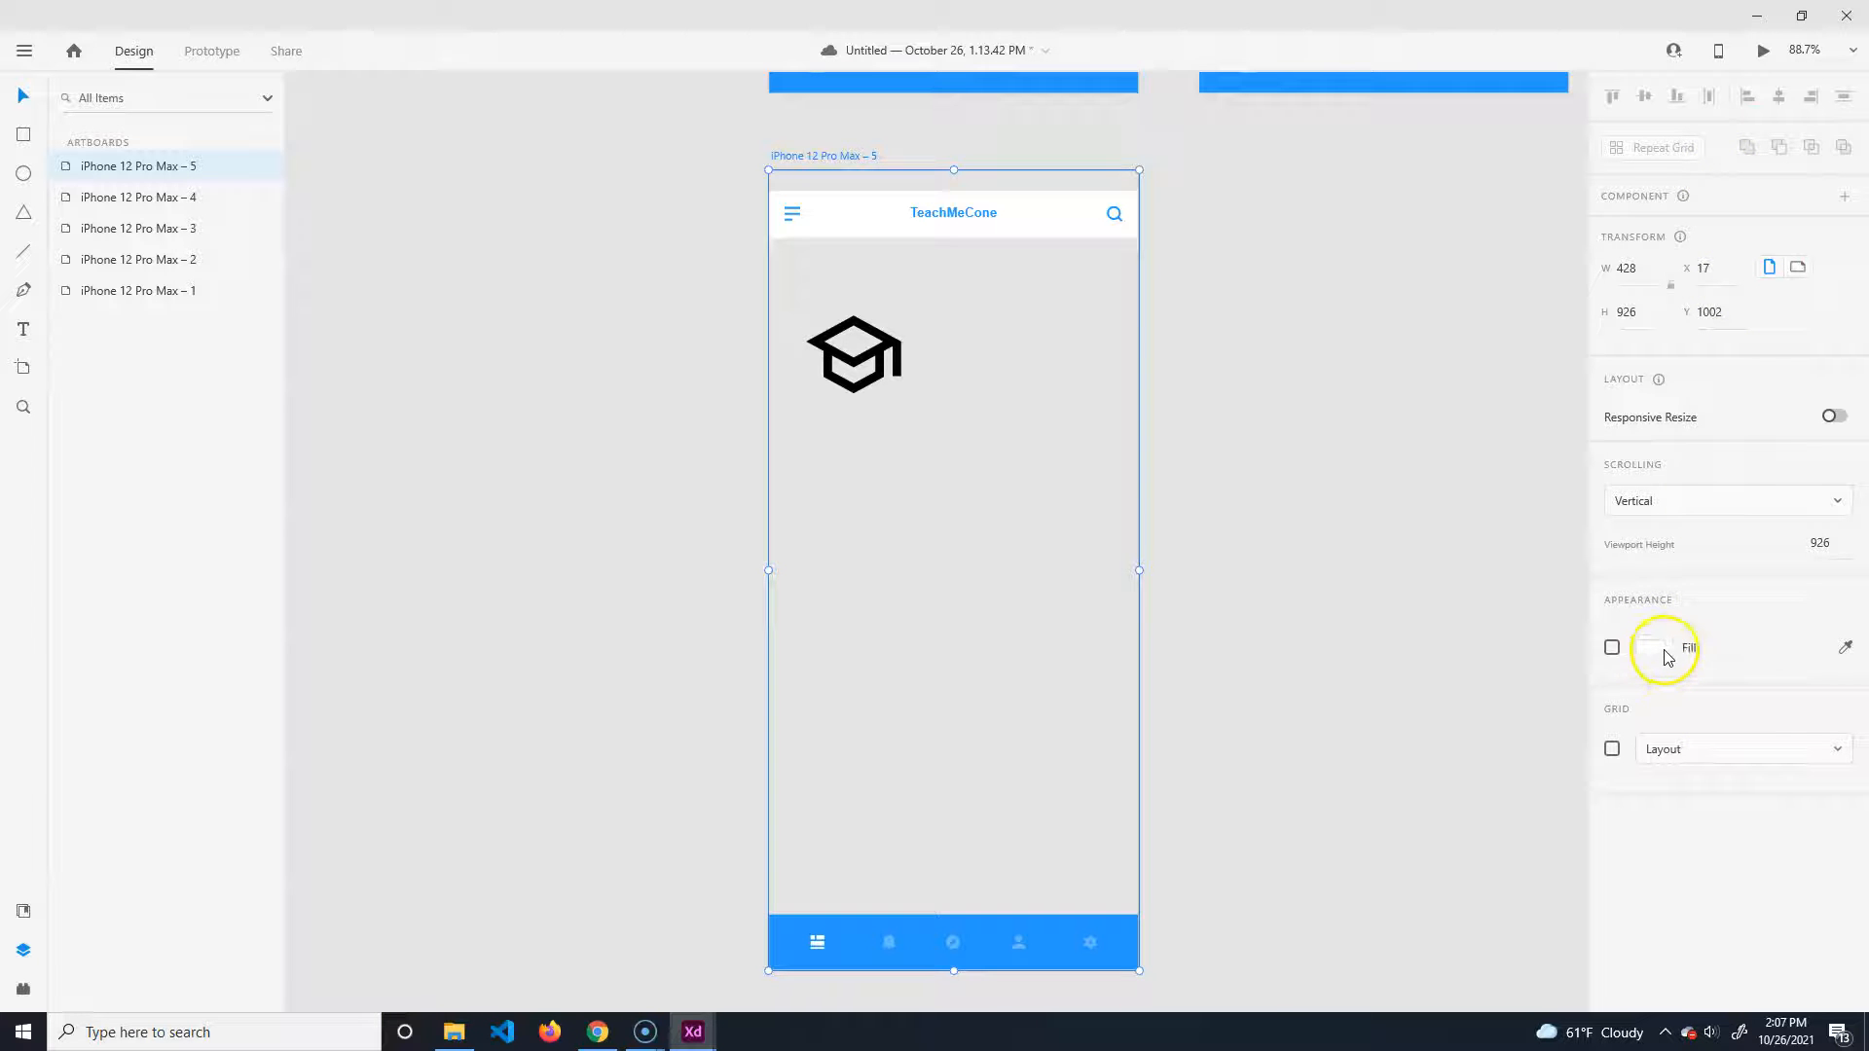
left_click(1611, 648)
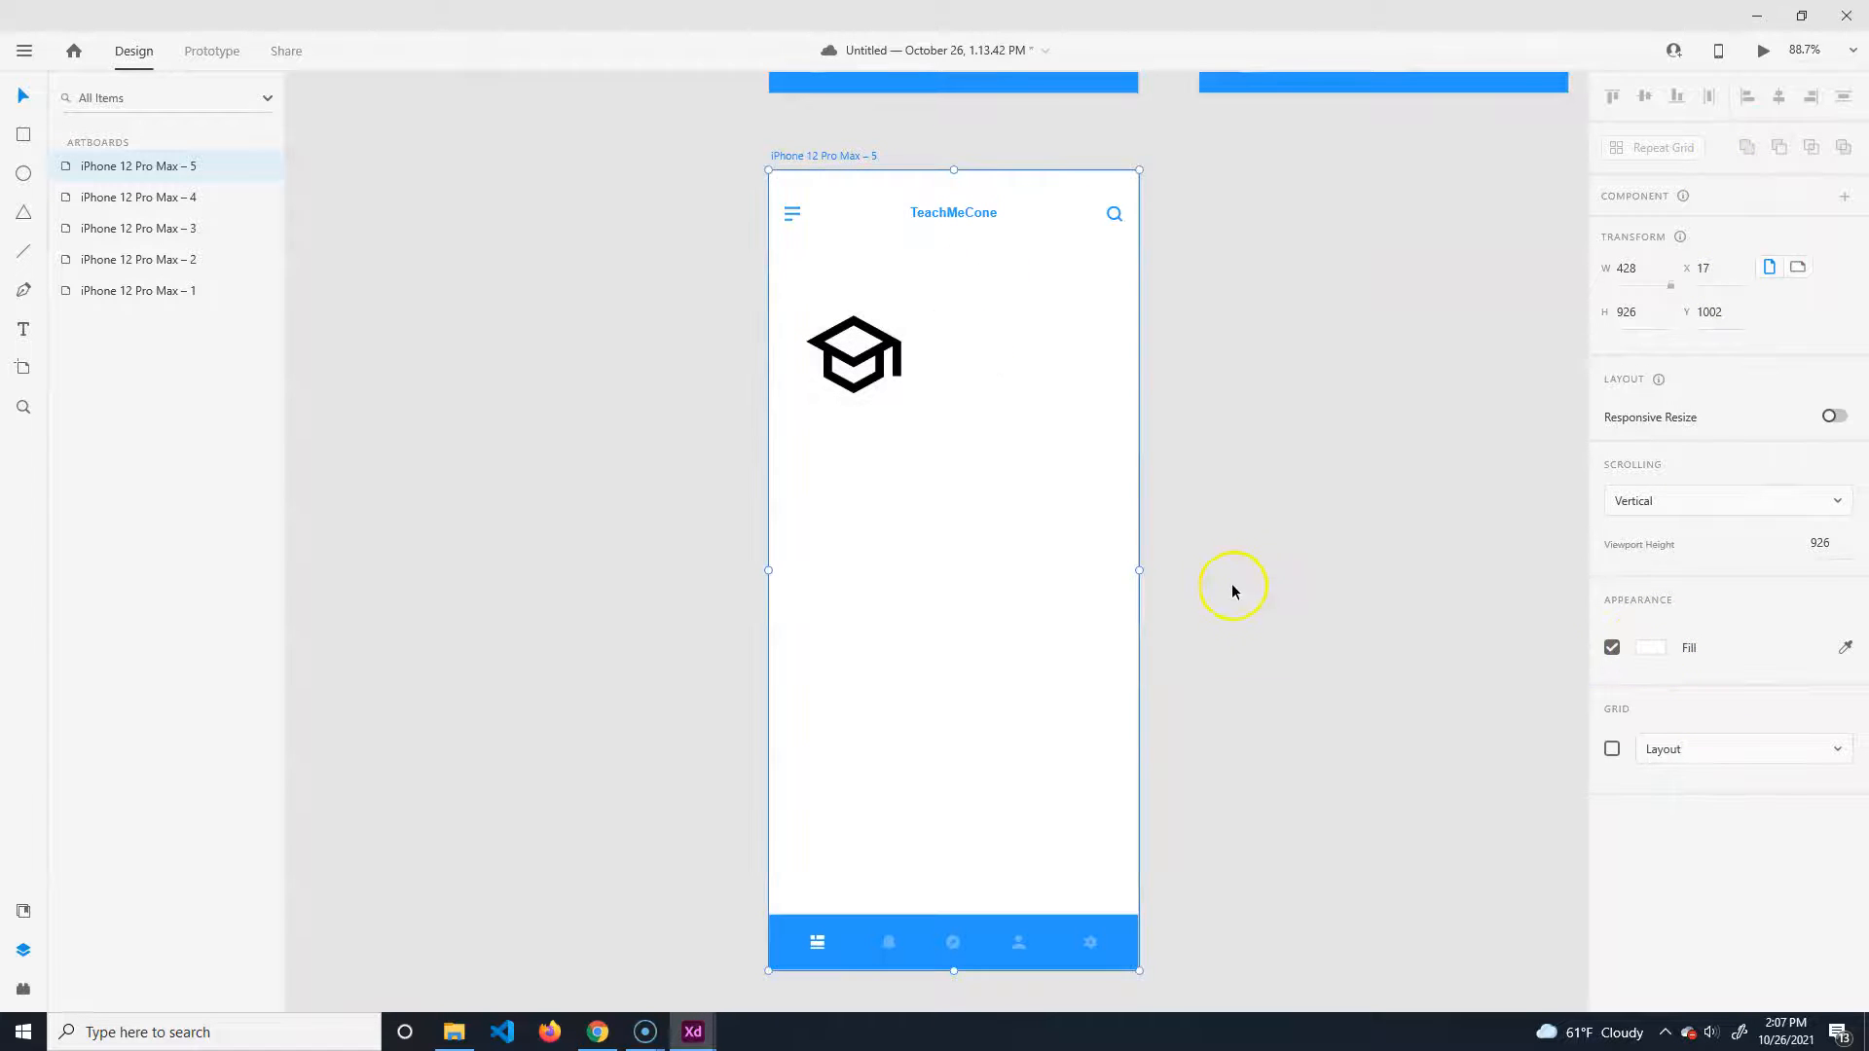
scroll(1230, 582, "up", 10)
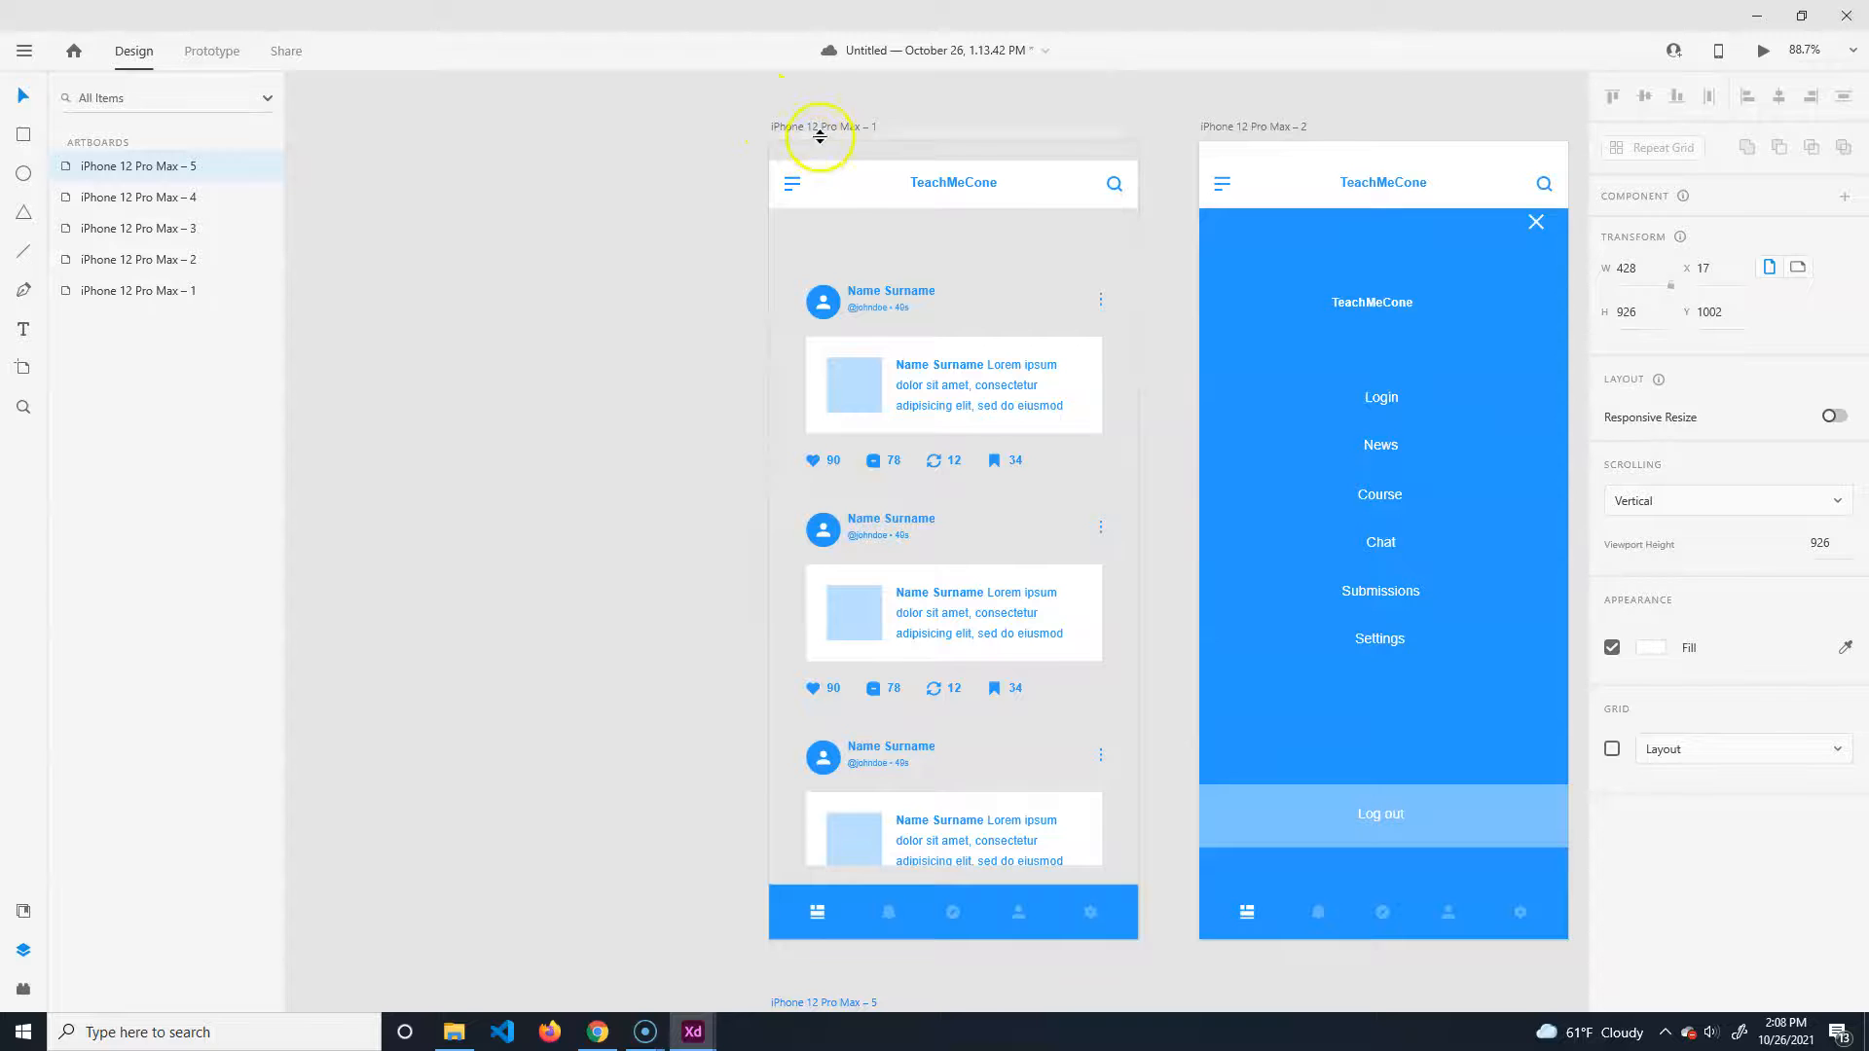
left_click(824, 128)
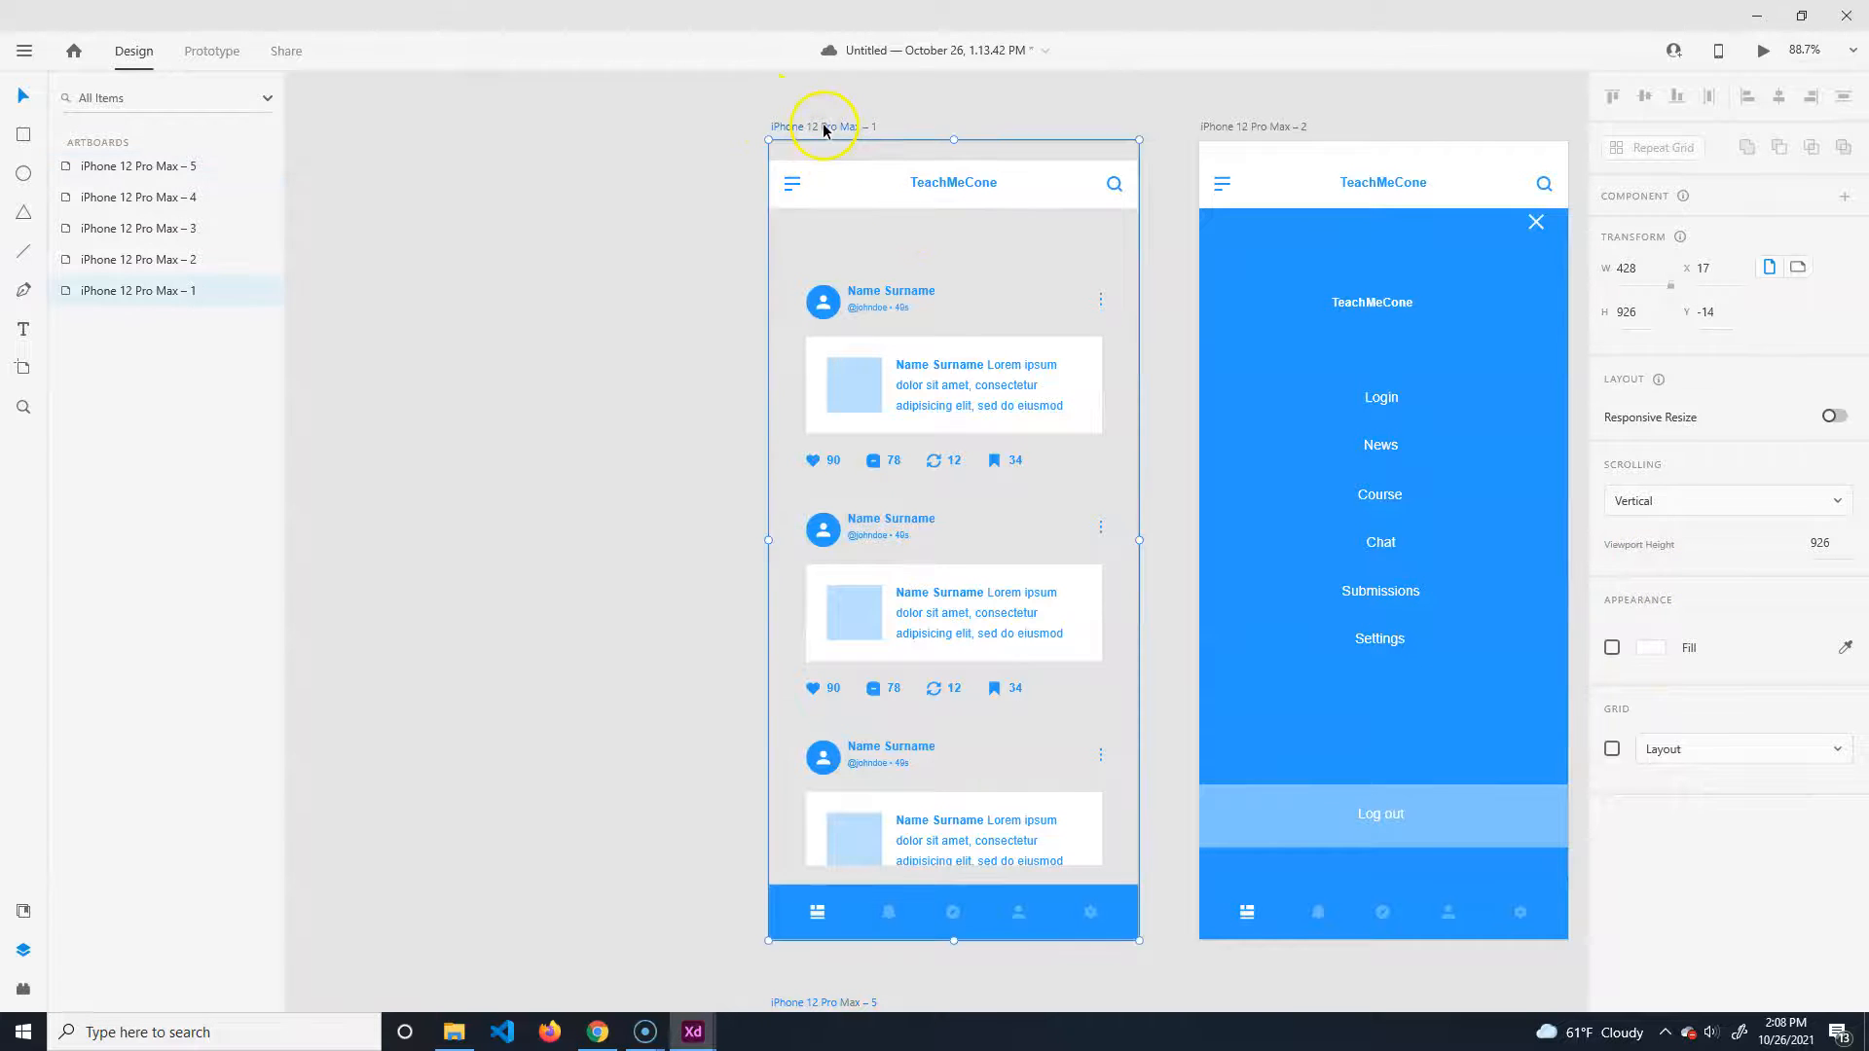
left_click(1611, 647)
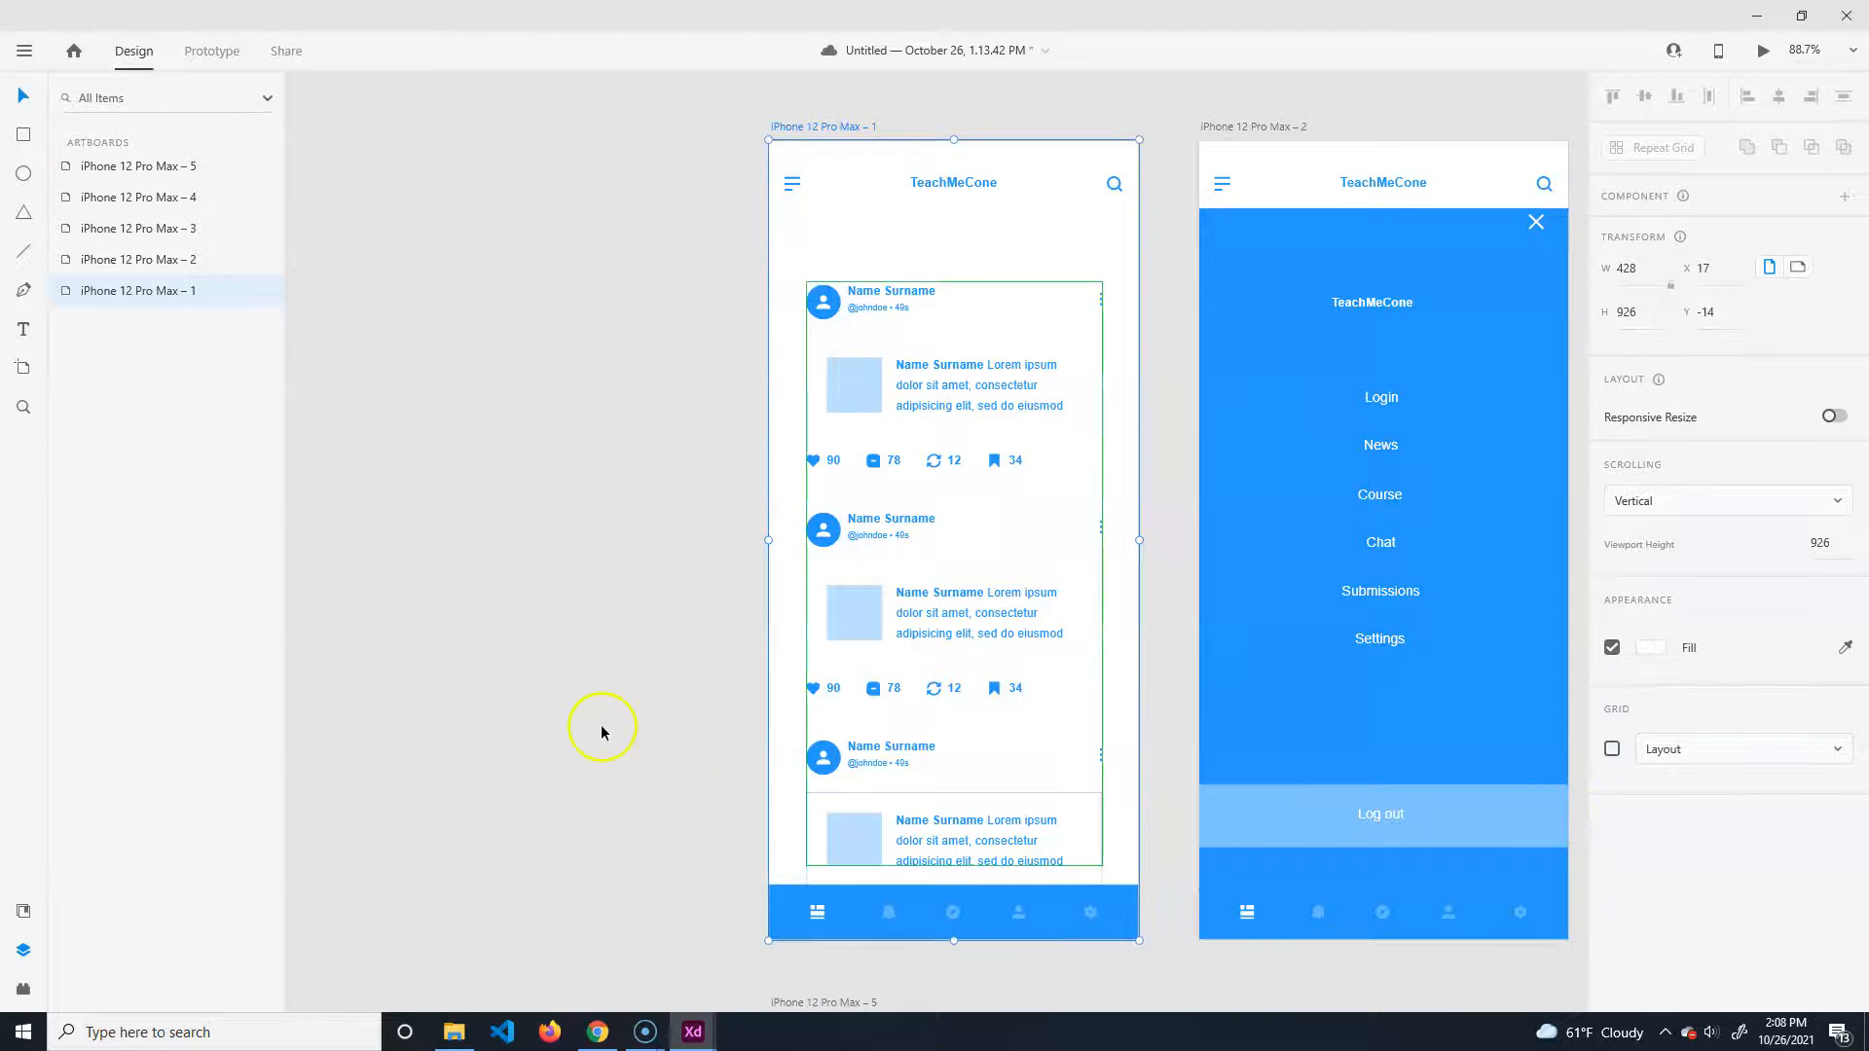
Turn on the layout grid for the iPhone 12 Pro Max – 5 artboard.
scroll(601, 732, "down", 6)
left_click(827, 524)
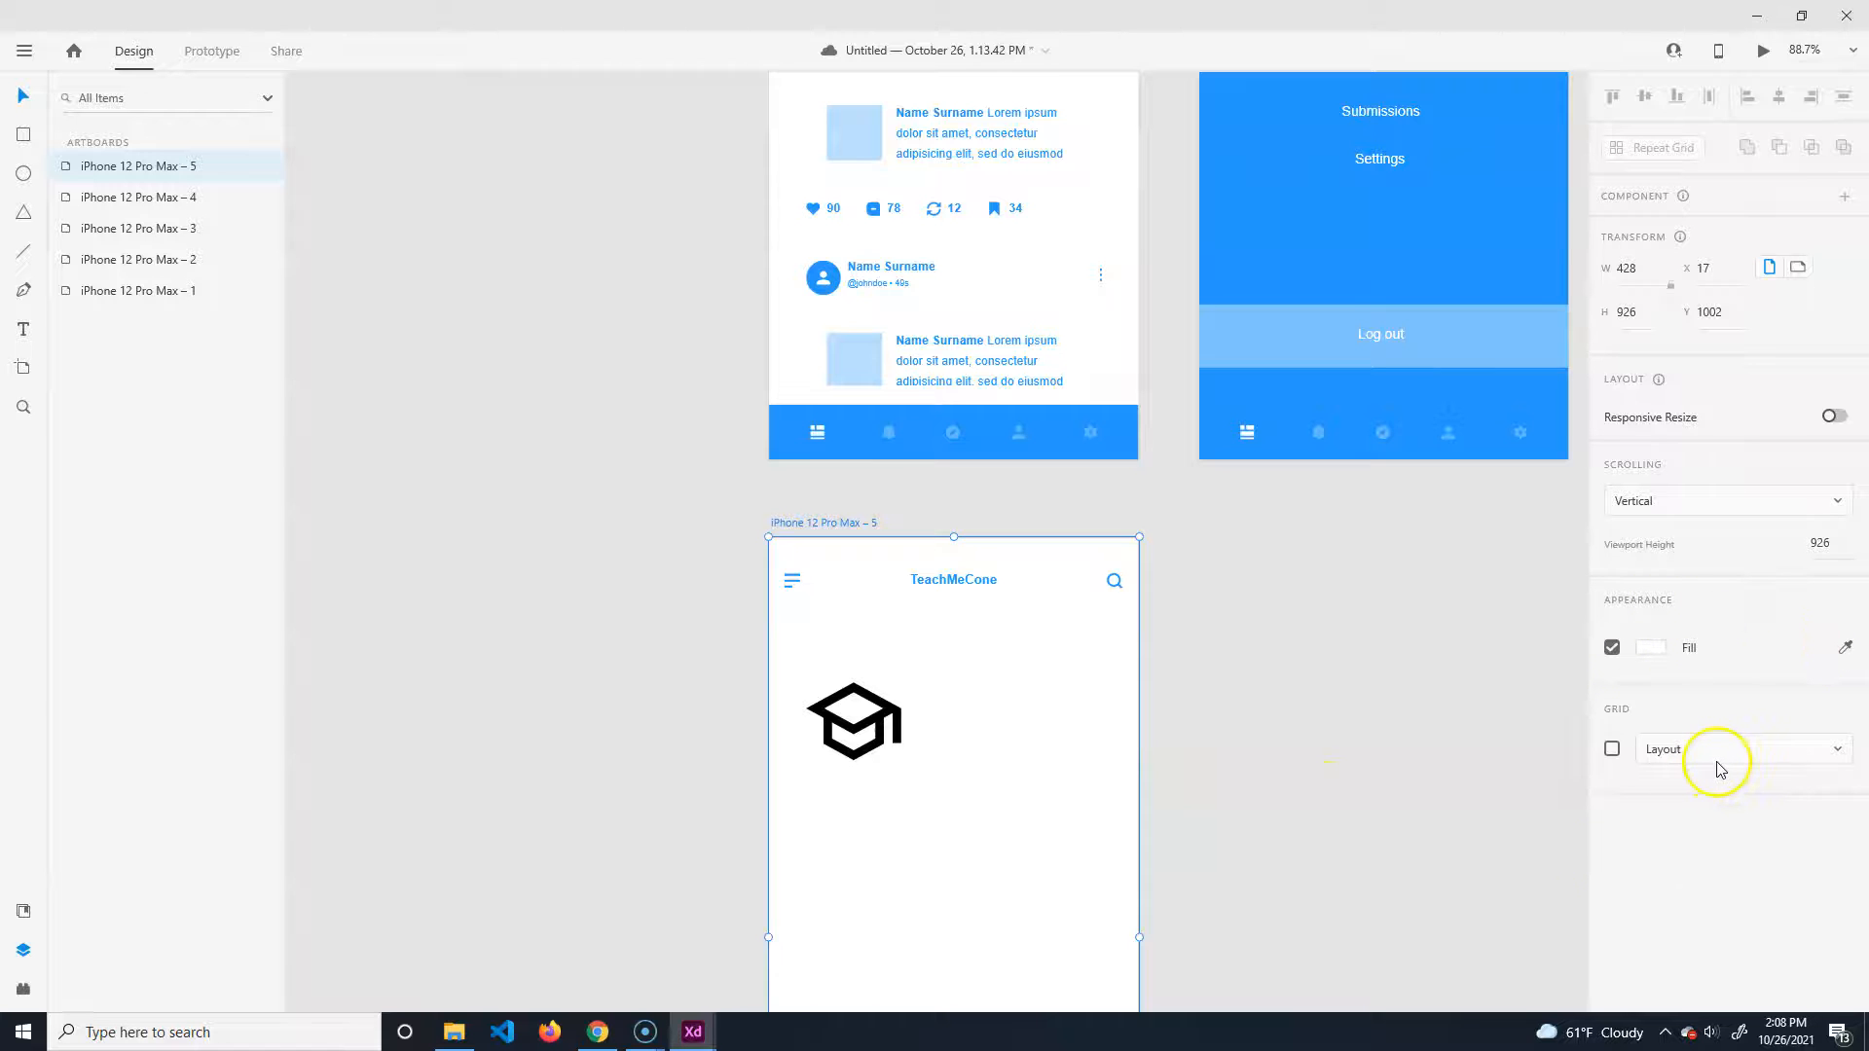
left_click(1612, 749)
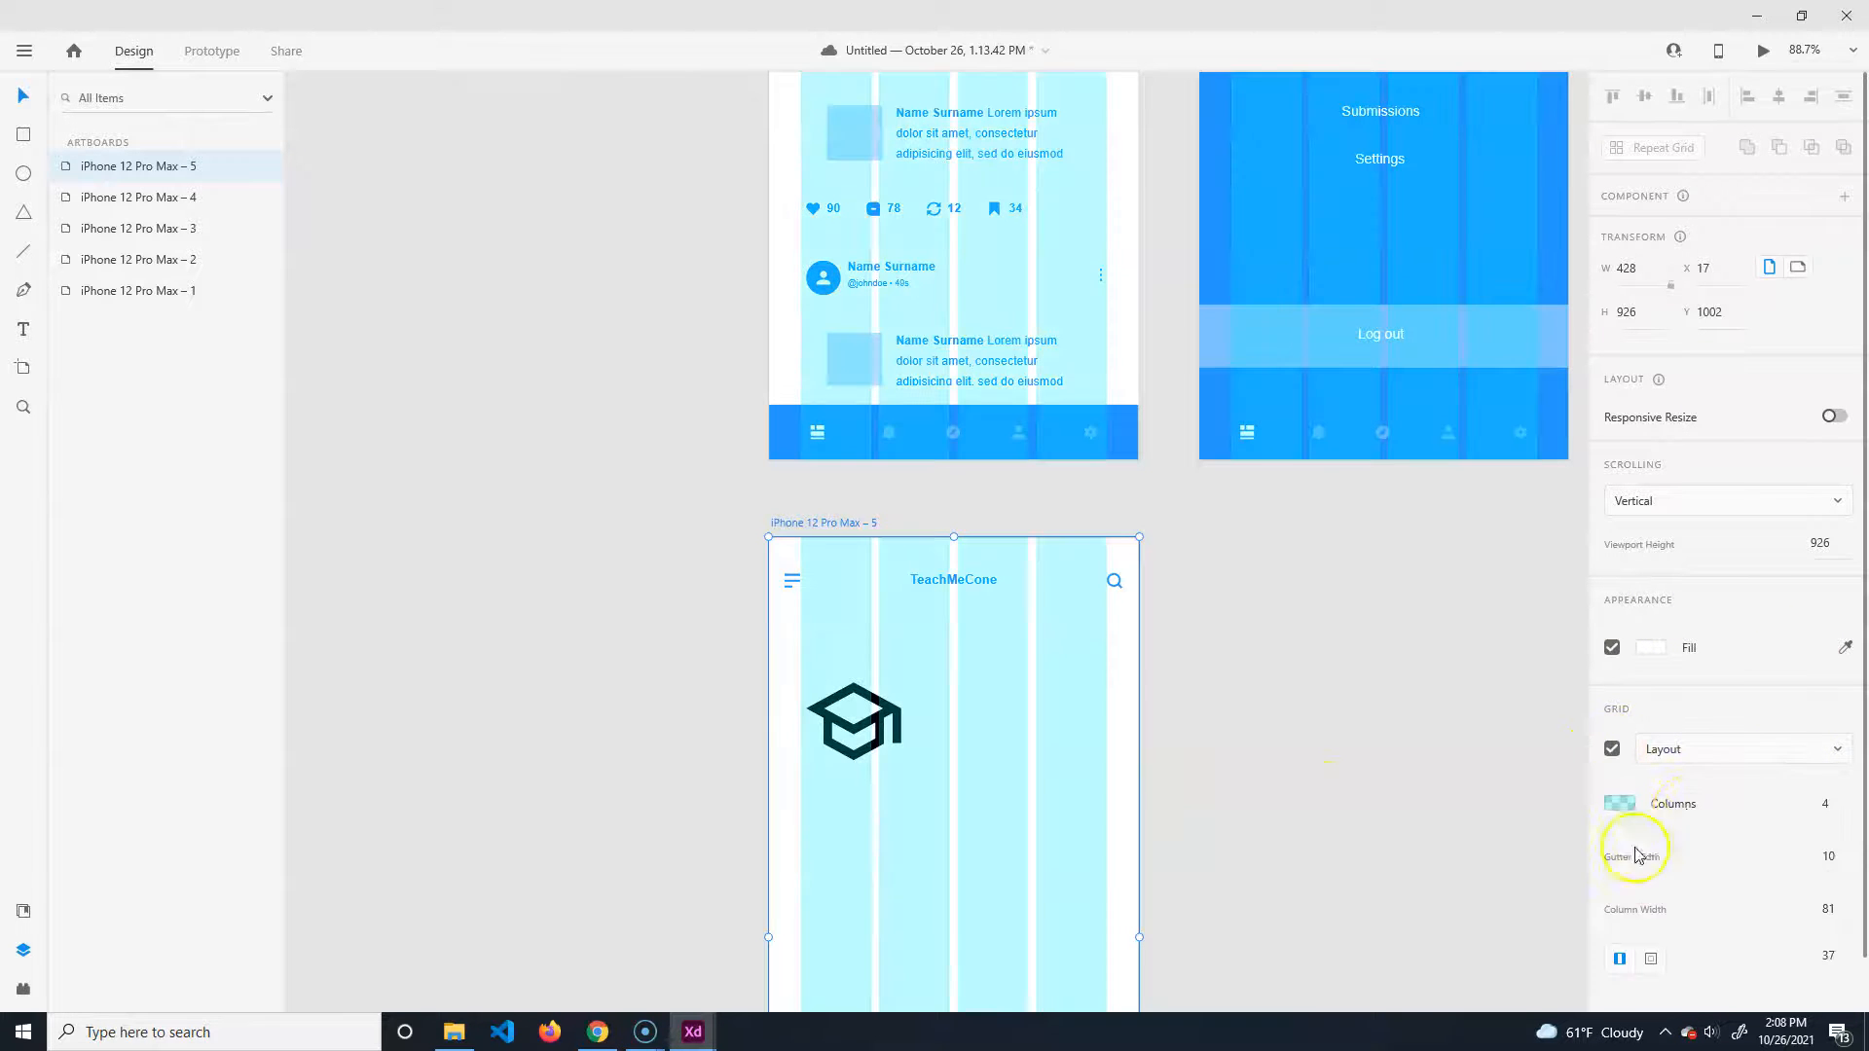
Try the Square grid on the artboard and switch back to the Layout grid.
left_click(1725, 768)
left_click(1708, 785)
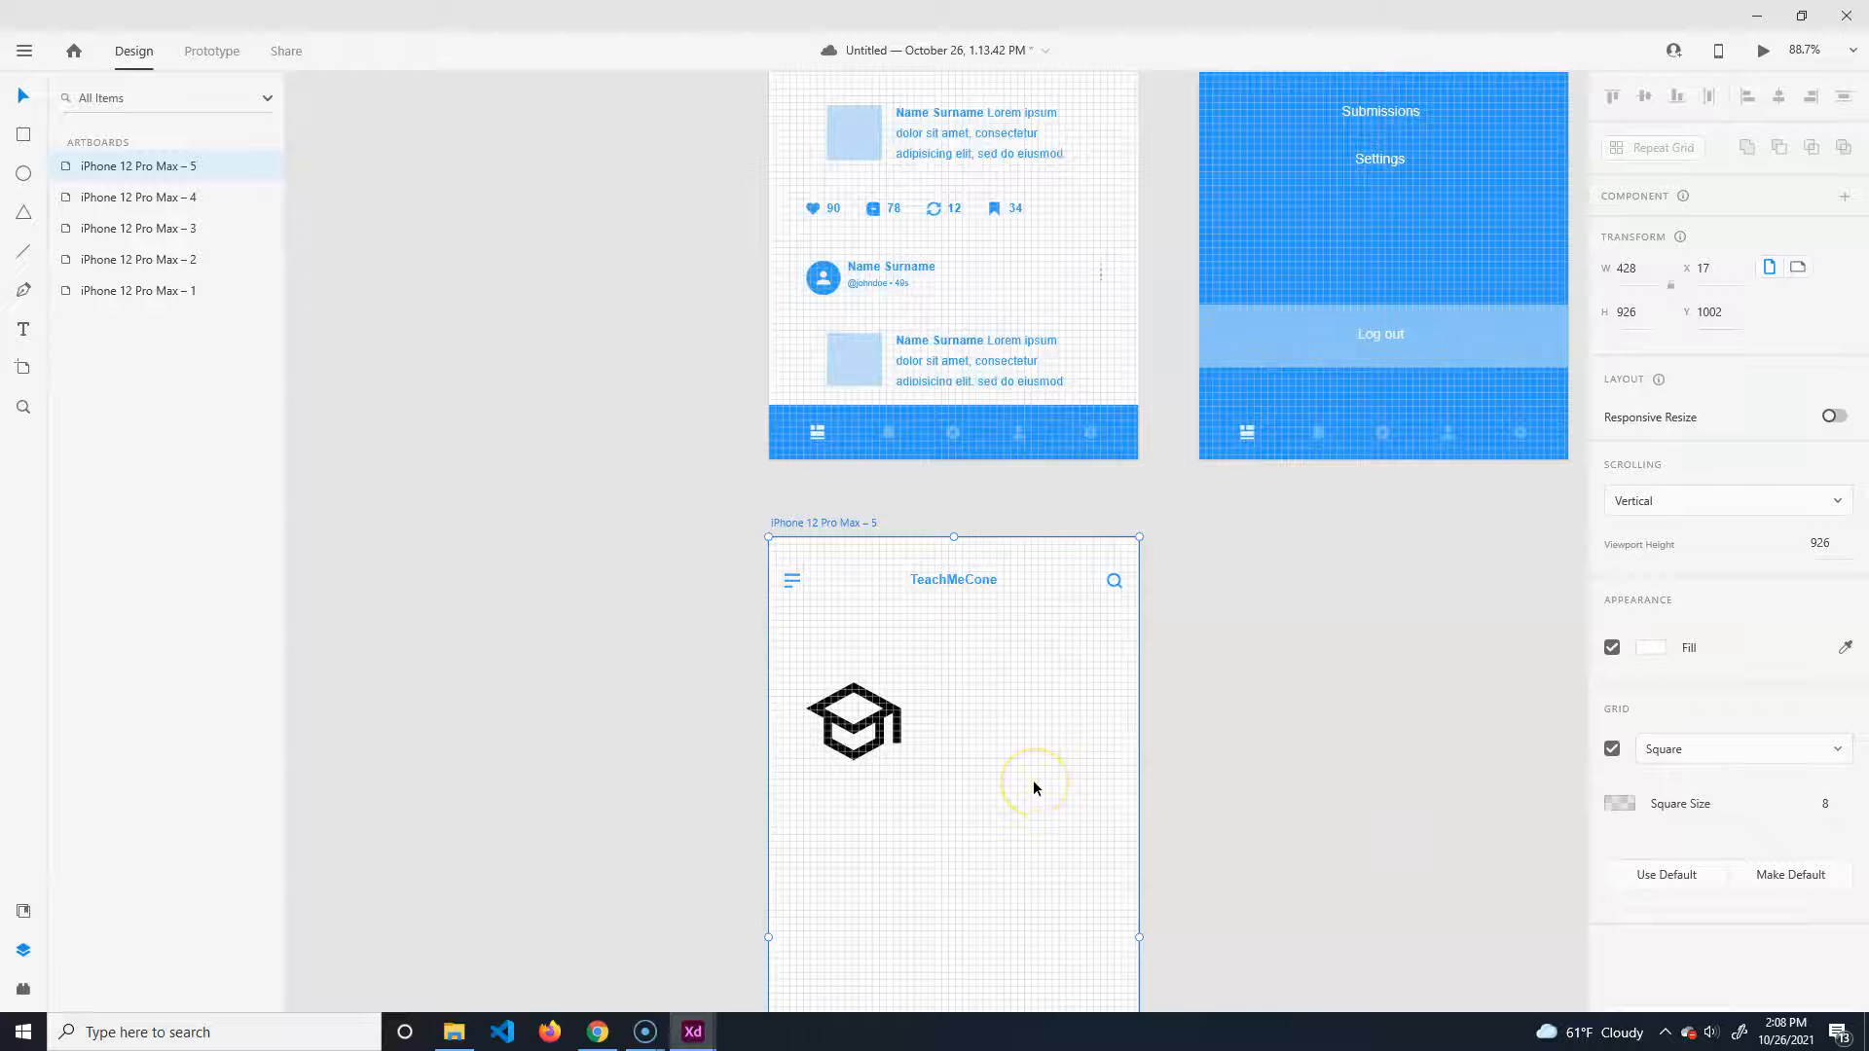
left_click(1740, 746)
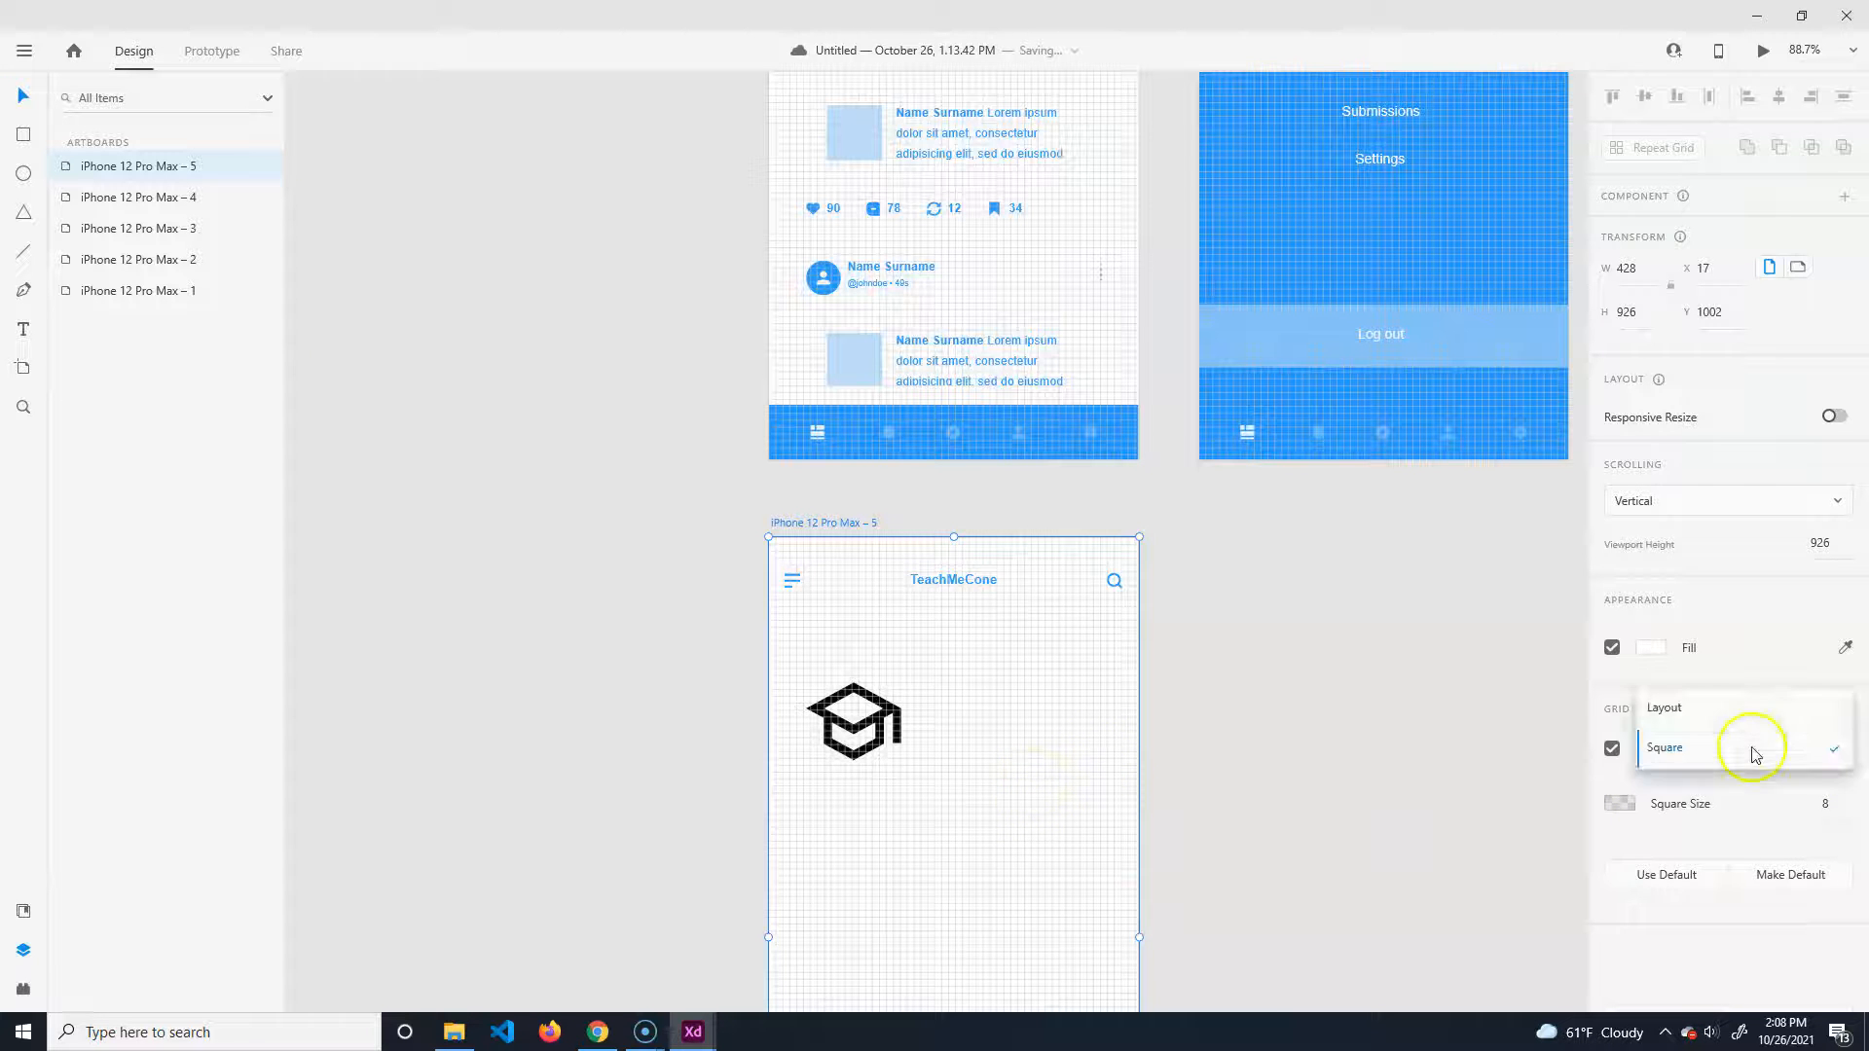
left_click(1706, 715)
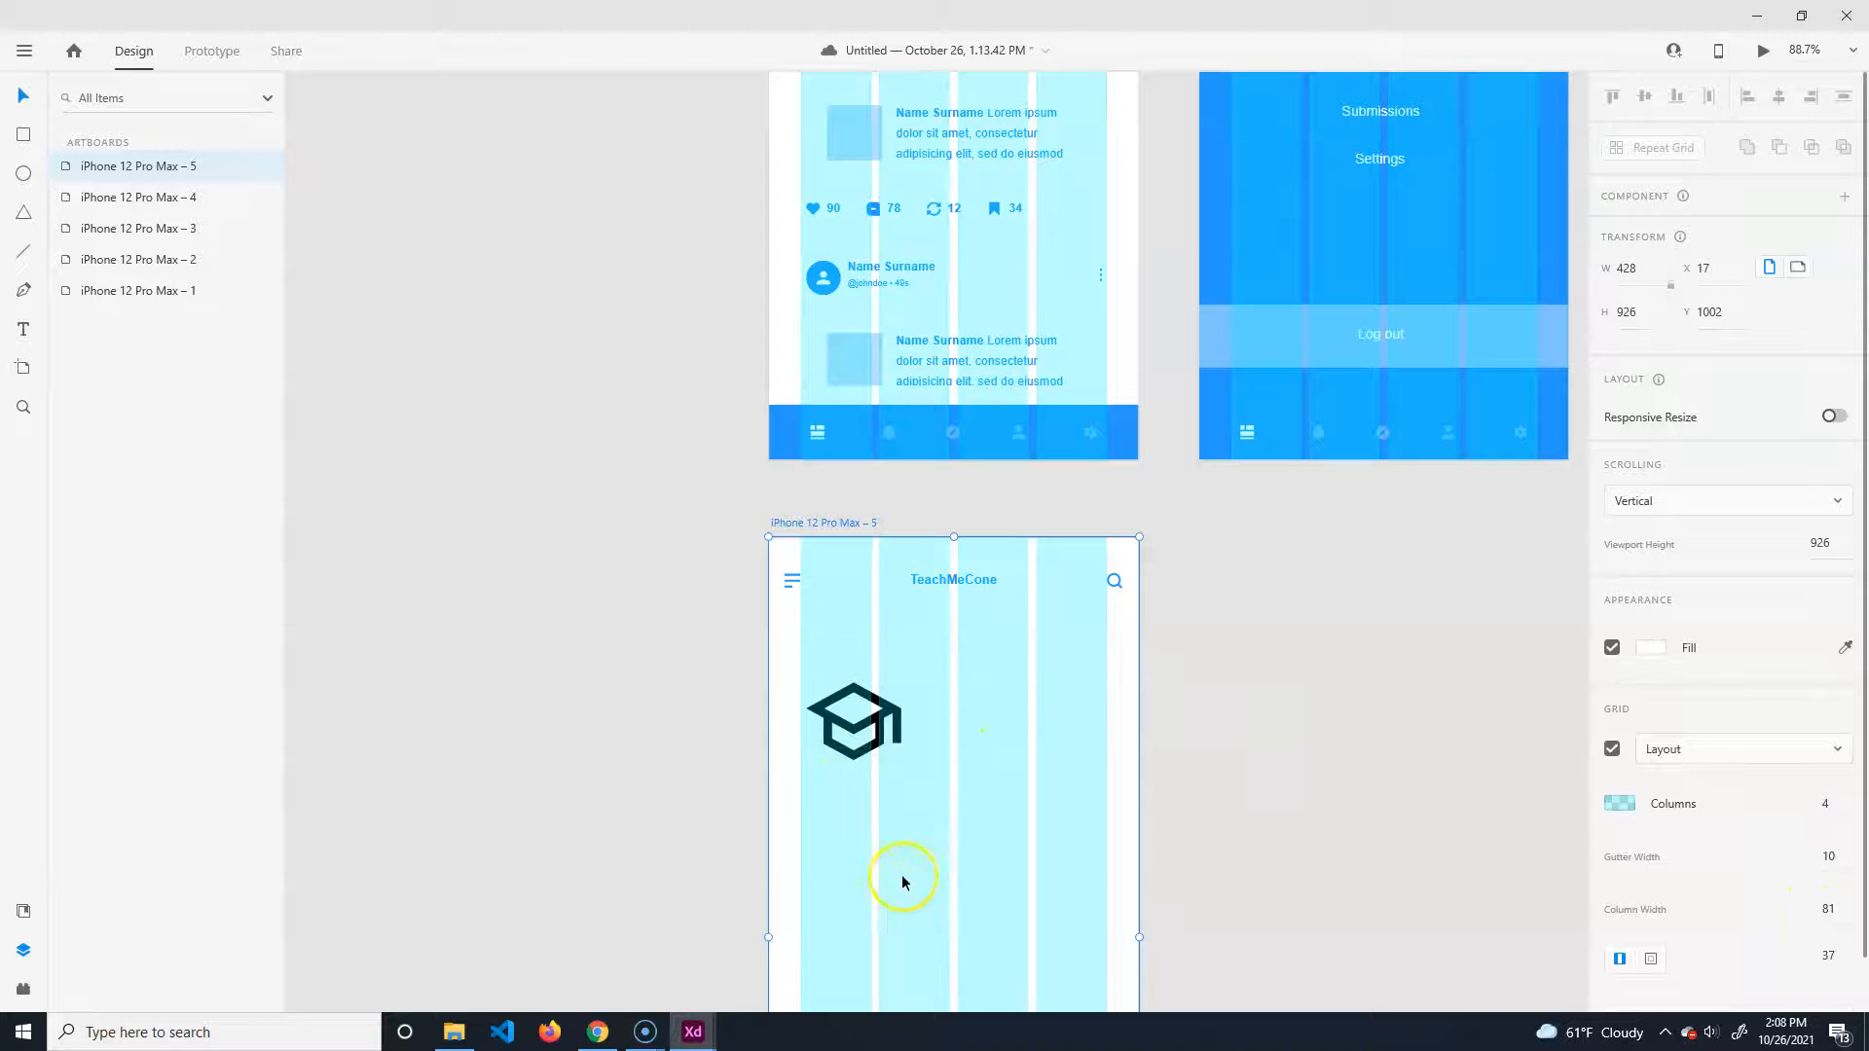
Set the layout grid of the iPhone 12 Pro Max – 5 artboard to 3 columns.
left_click(1826, 804)
type("3")
left_click(1716, 737)
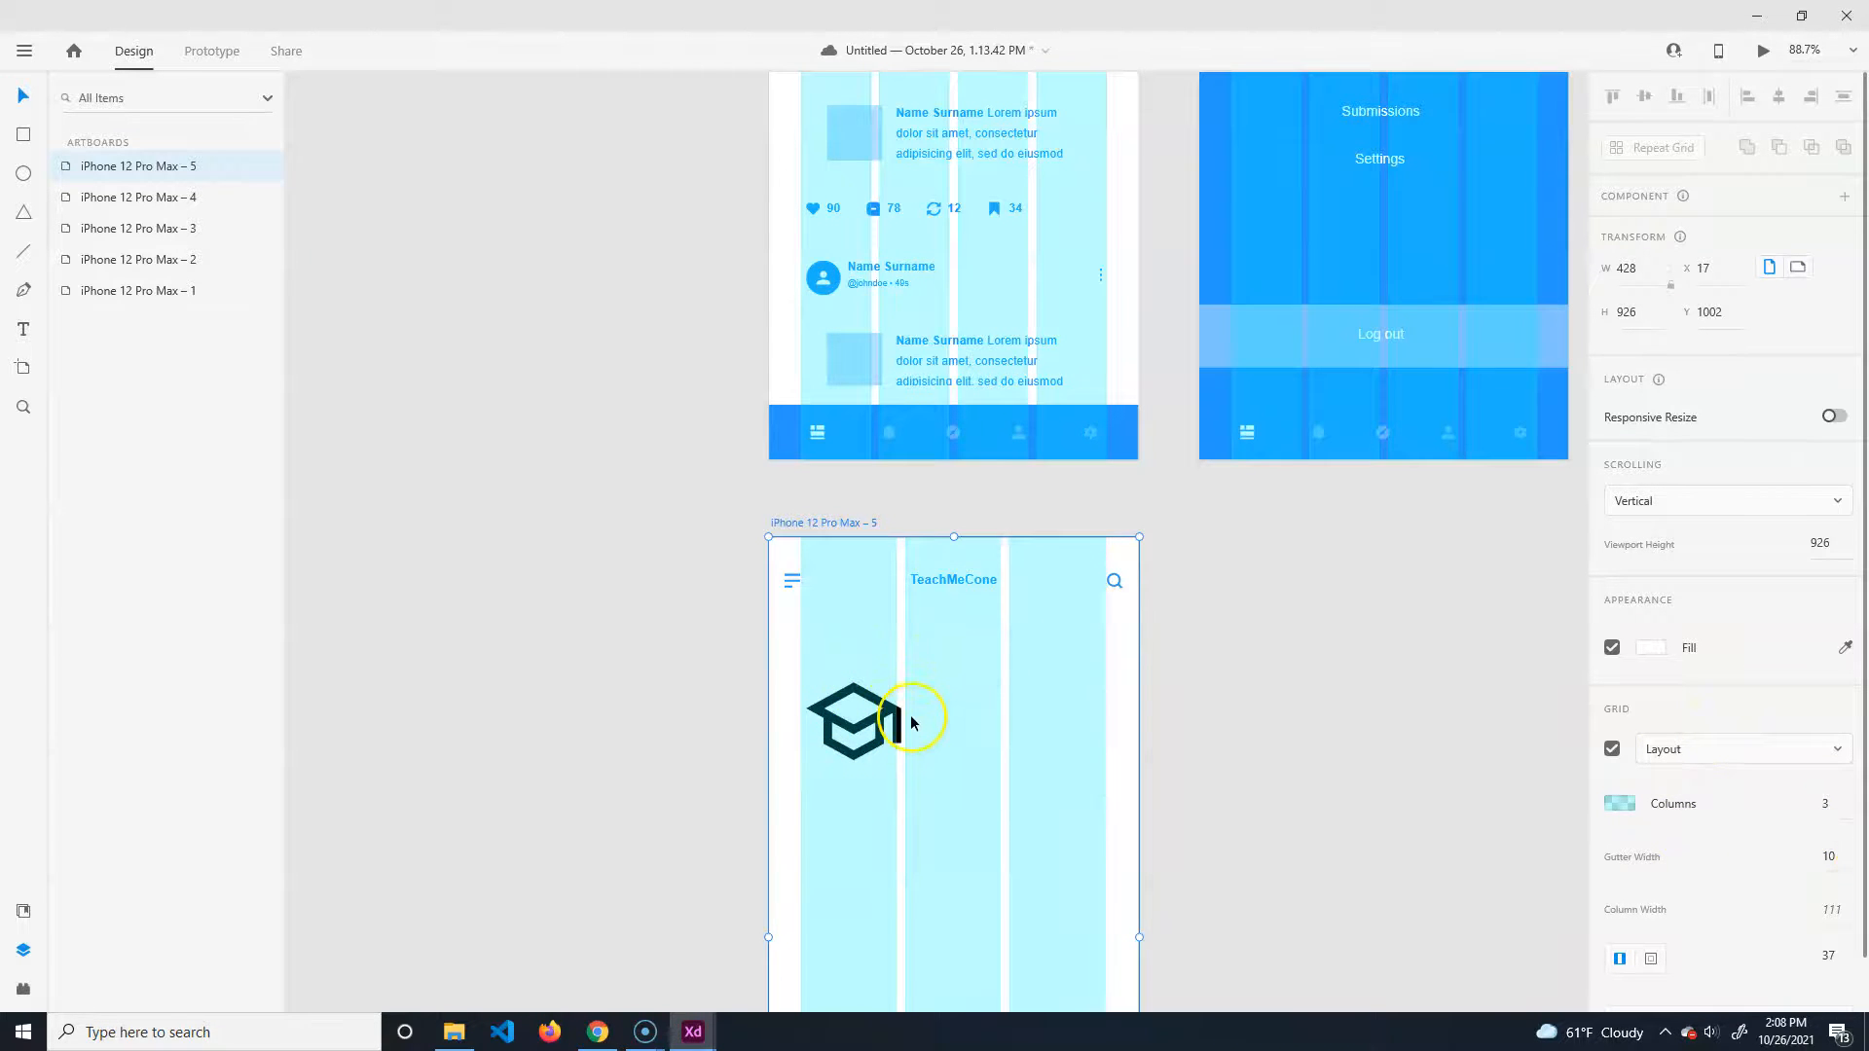
Set the layout grid of the iPhone 12 Pro Max – 5 artboard to 2 columns with side margins of 25.
left_click(1837, 803)
type("2")
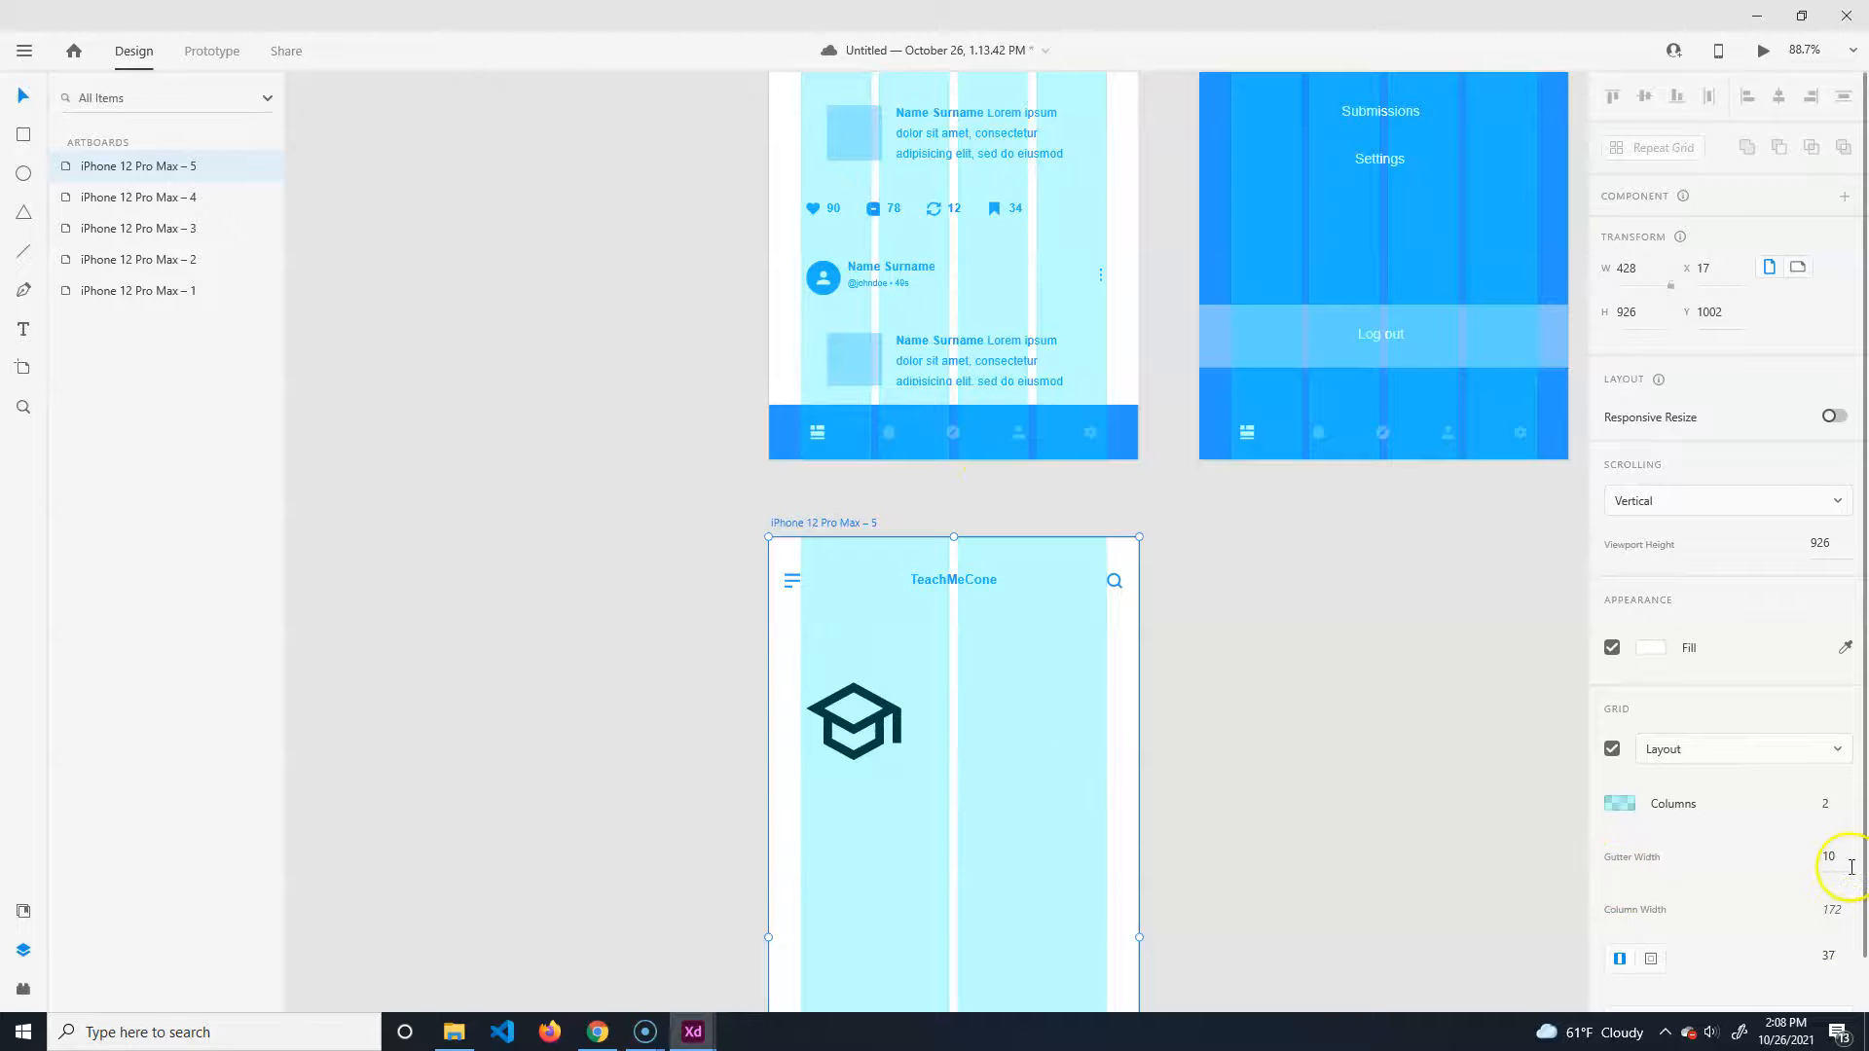
scroll(1830, 847, "down", 1)
scroll(1182, 783, "down", 2)
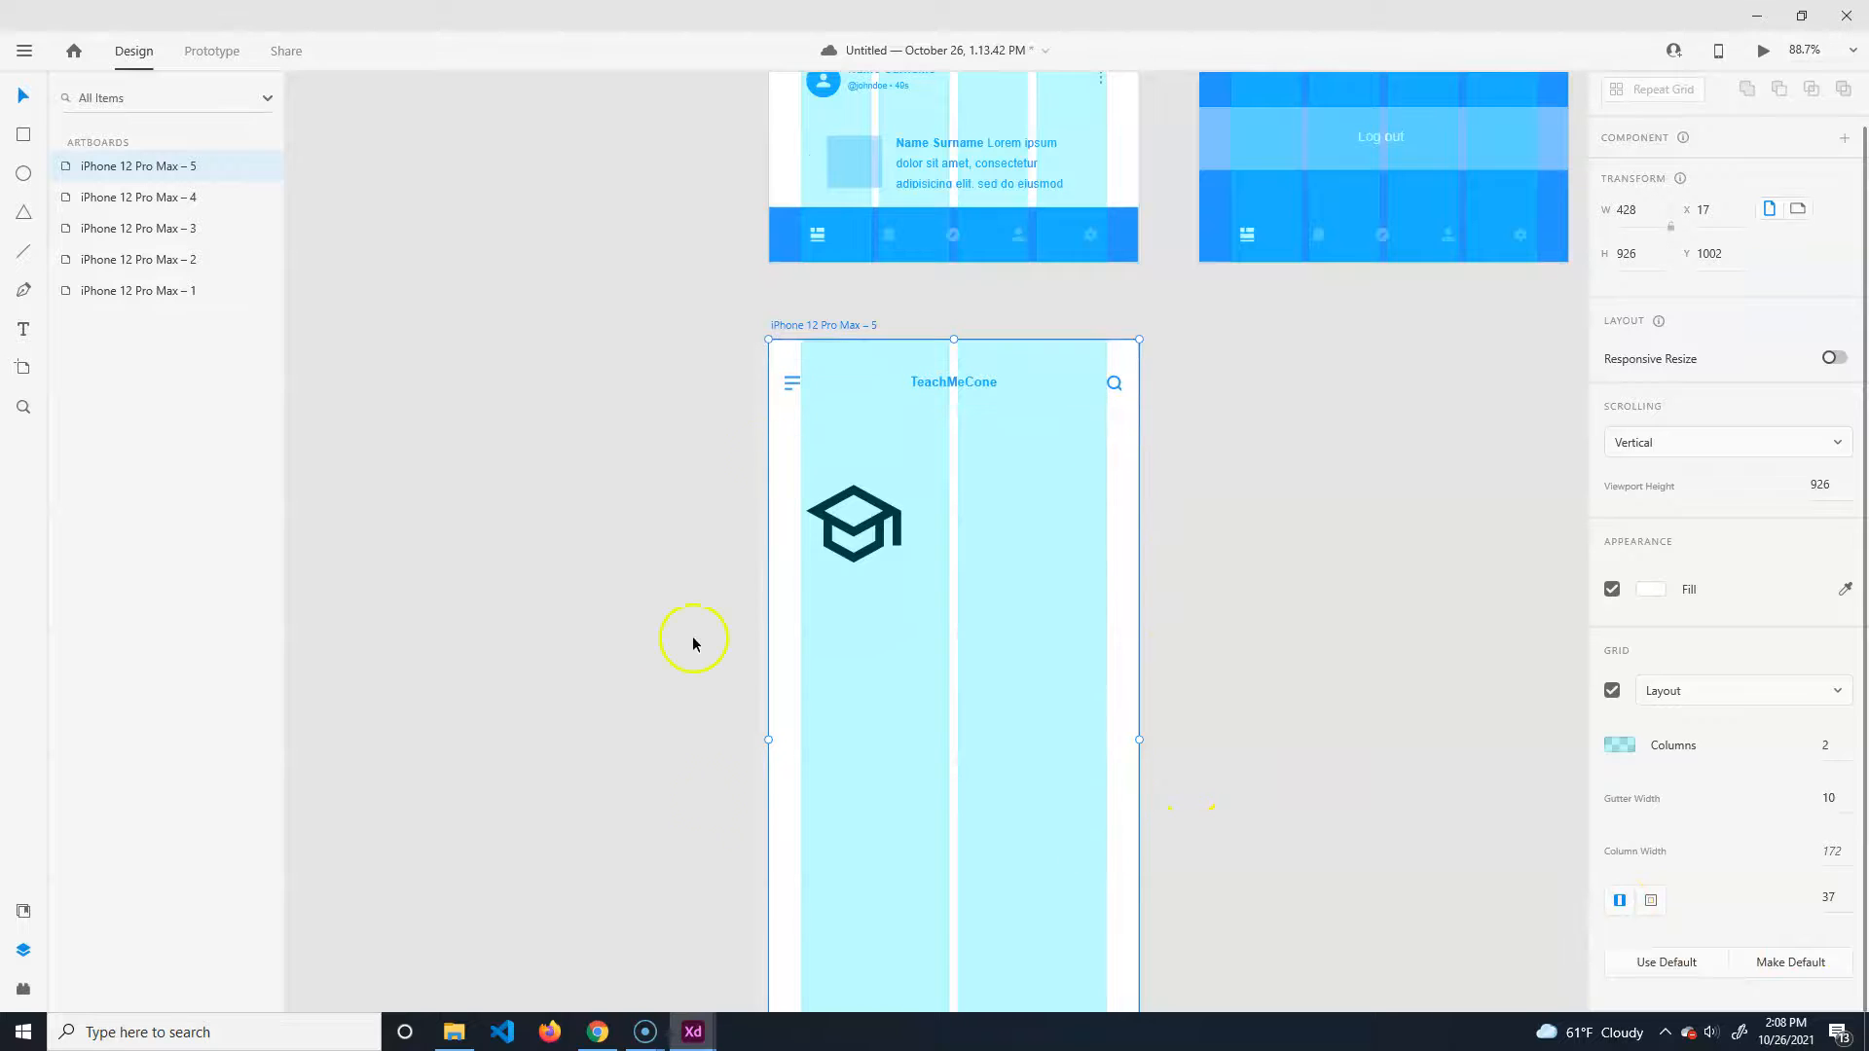
left_click(1830, 899)
key("Return")
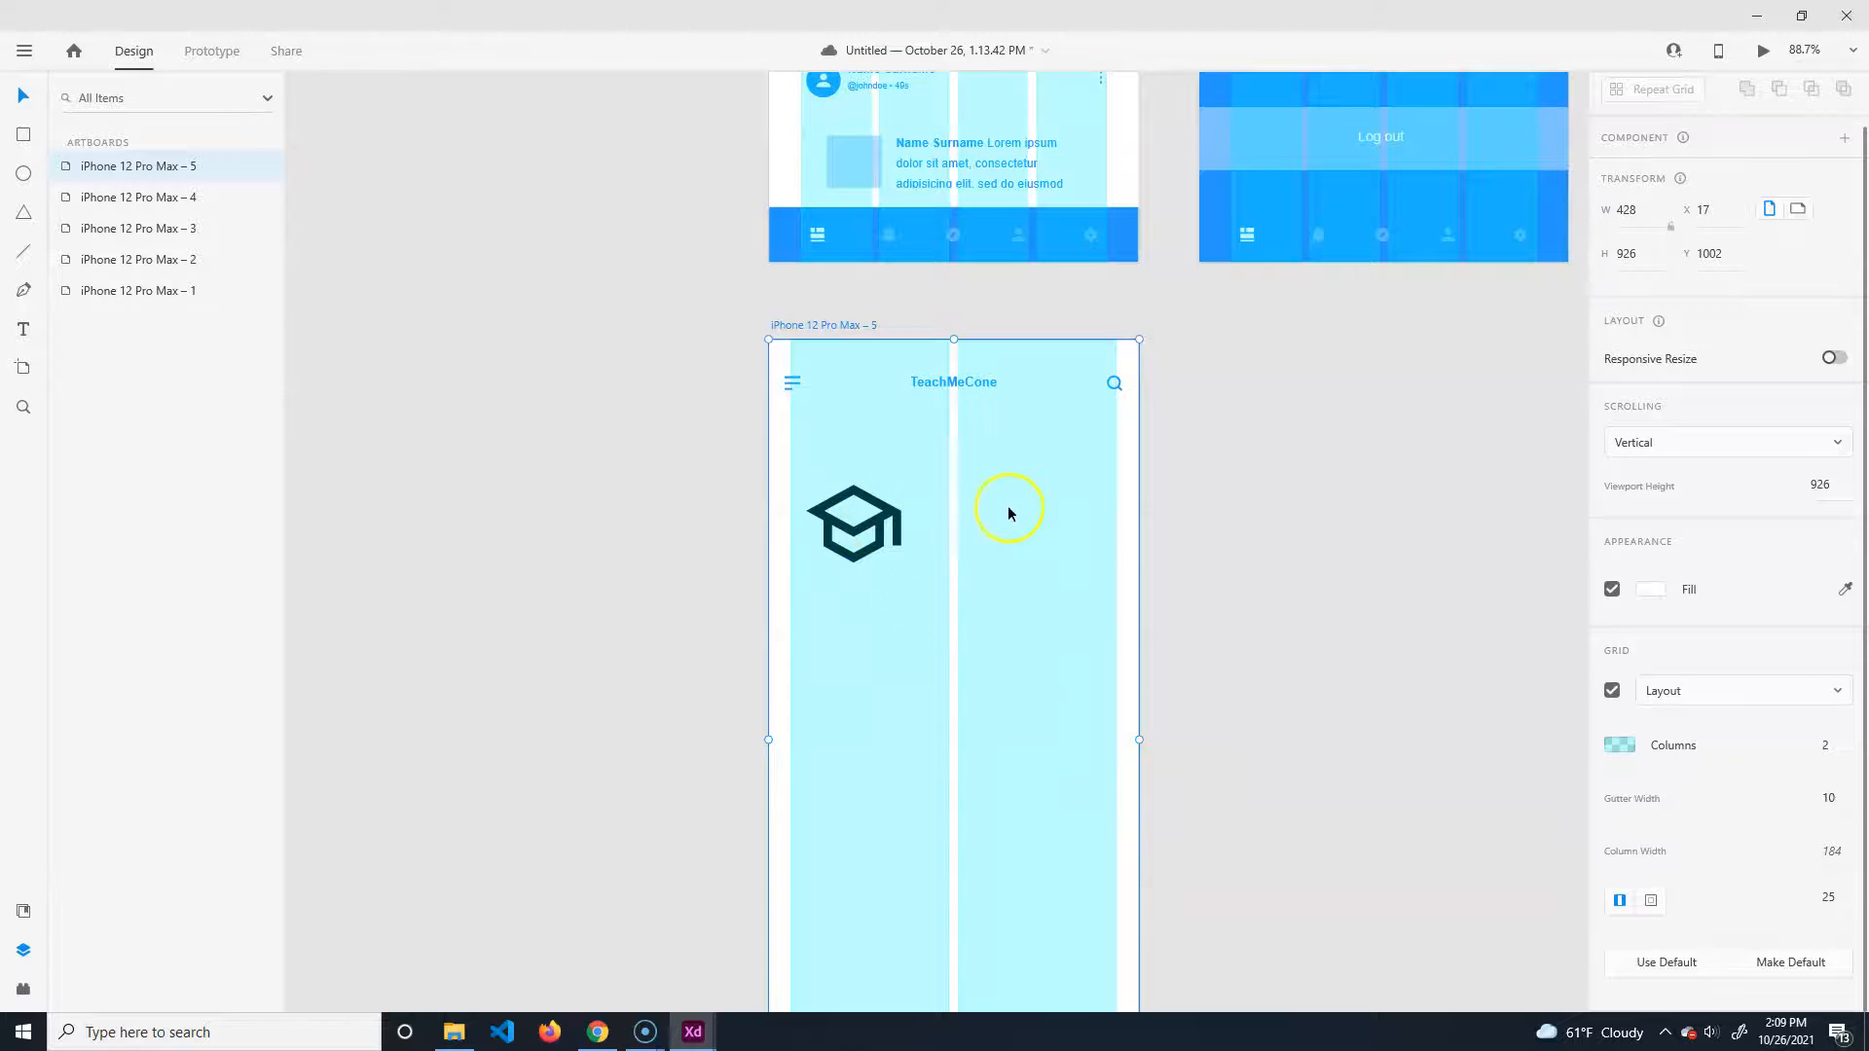
Draw a rectangle of about 184 by 164 across the first column over the school icon, with round joins and corner radius 5.
mouse_move(856, 528)
left_mouse_down()
mouse_move(886, 520)
mouse_move(863, 553)
left_mouse_up()
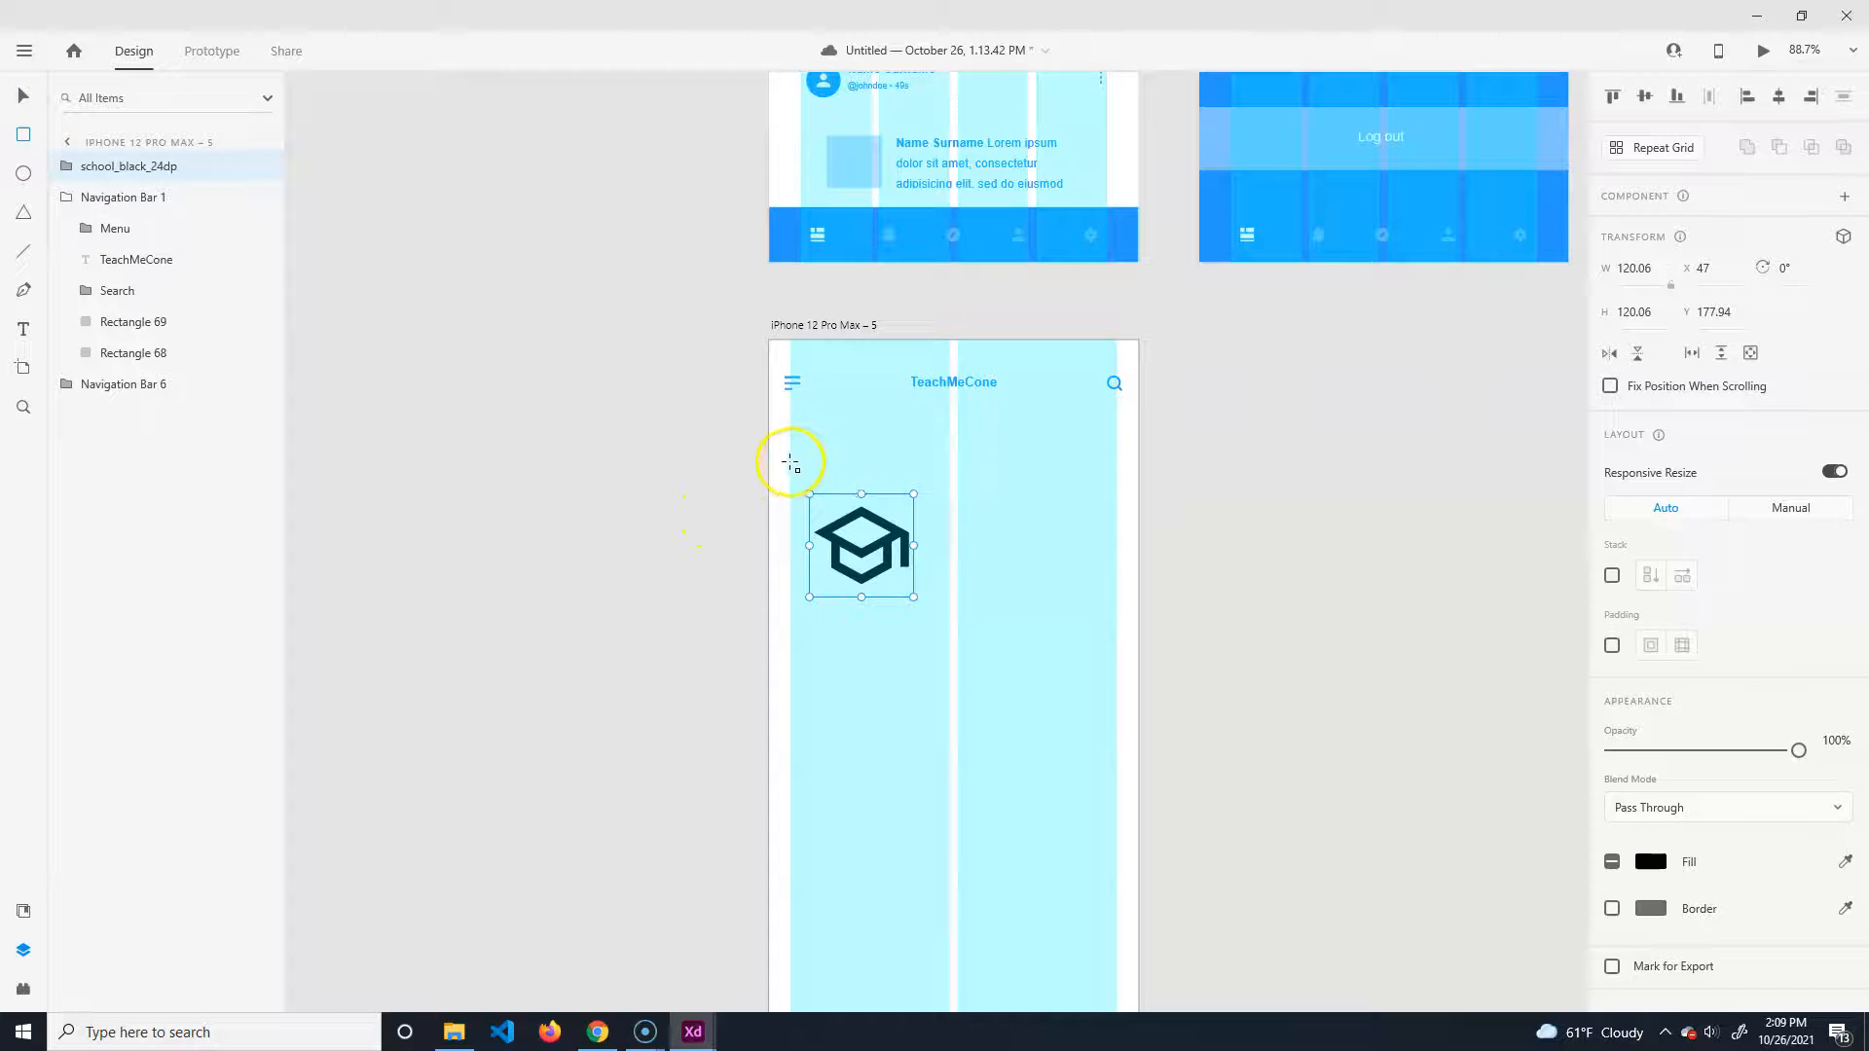
mouse_move(789, 462)
left_mouse_down()
mouse_move(947, 626)
mouse_move(949, 603)
left_mouse_up()
scroll(1732, 934, "down", 2)
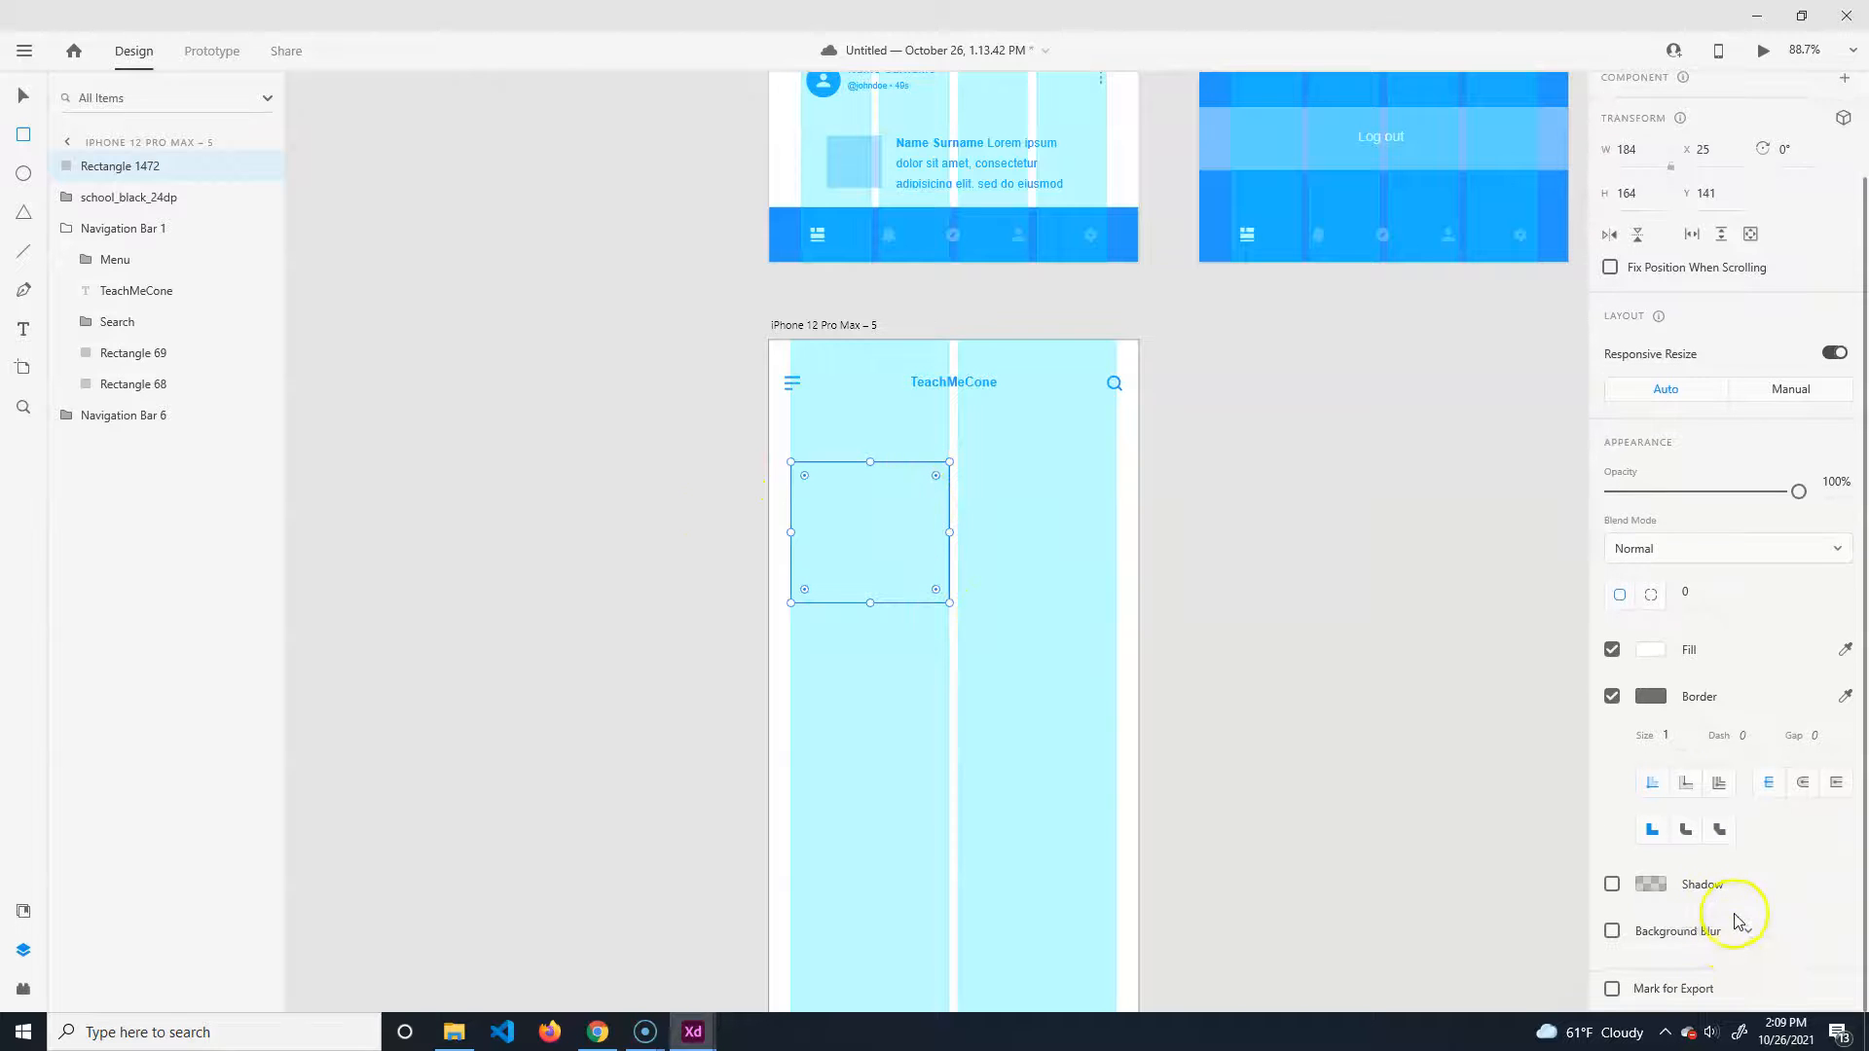
left_click(1686, 829)
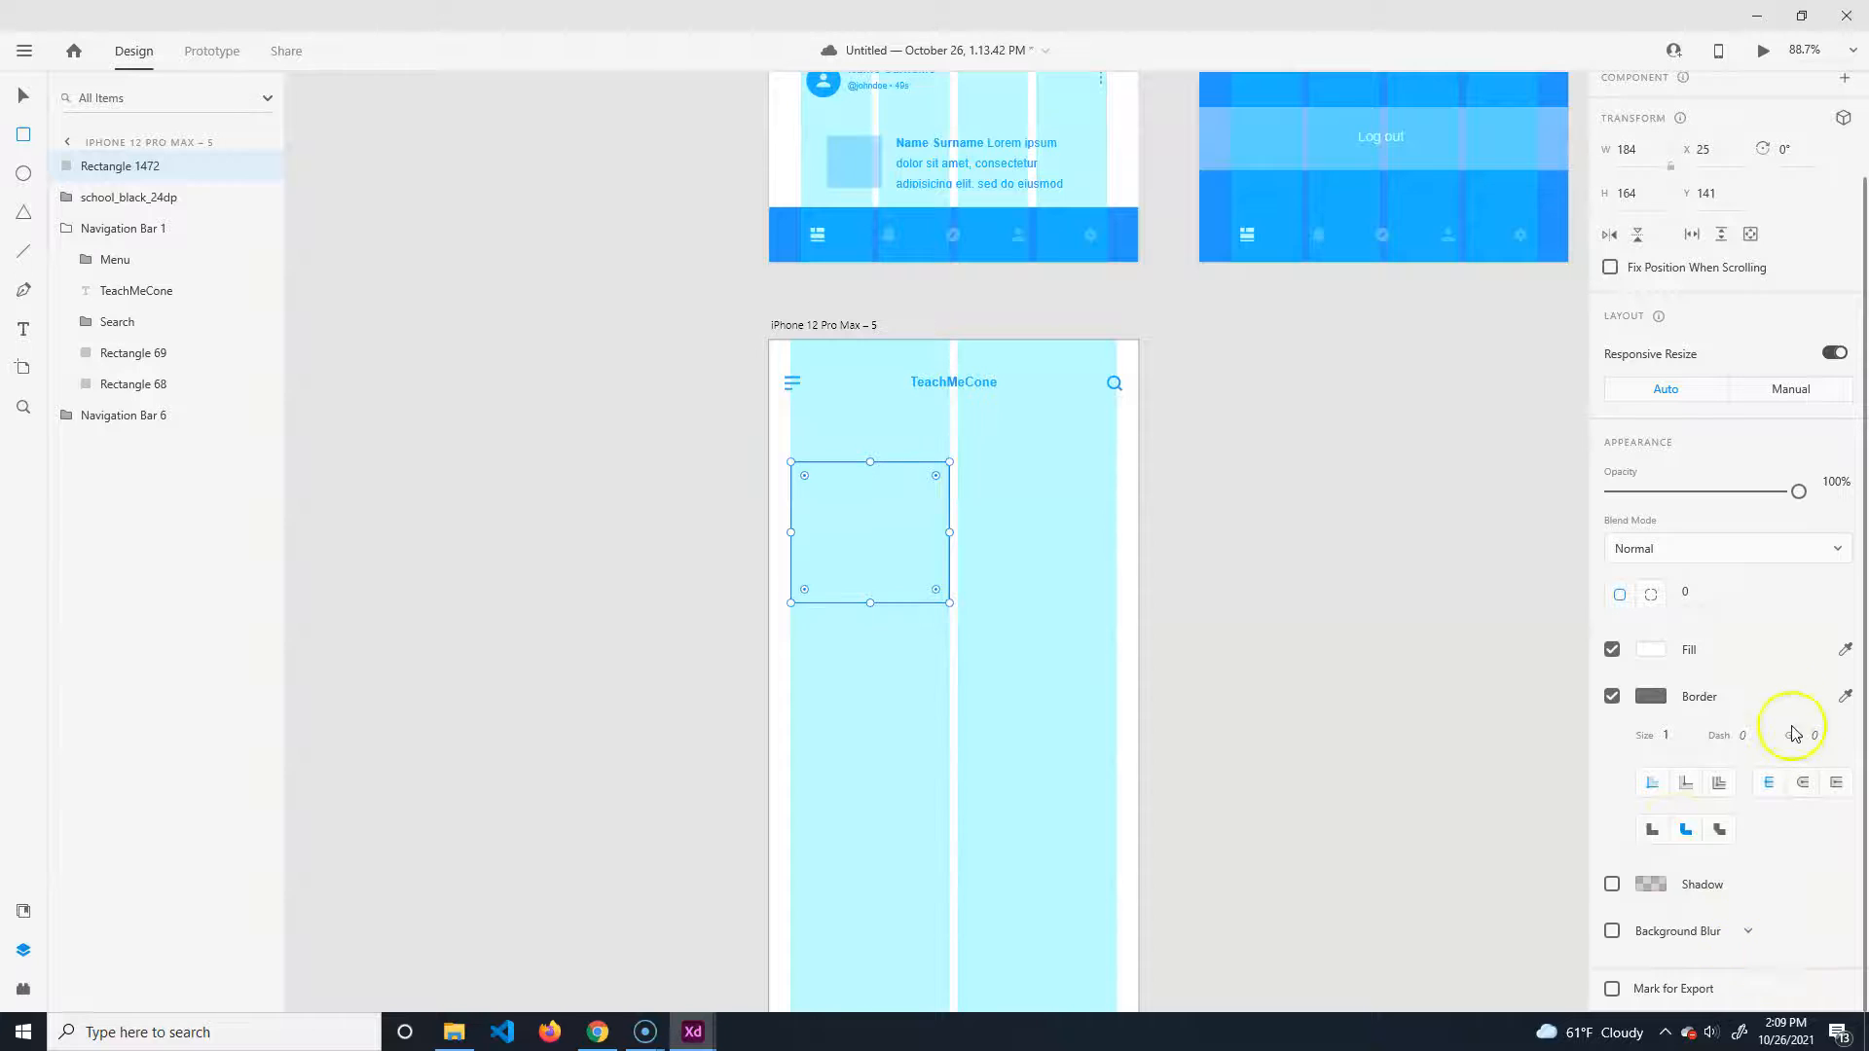
left_click(1651, 595)
left_click(1617, 596)
left_click(1690, 594)
type("5")
key("Return")
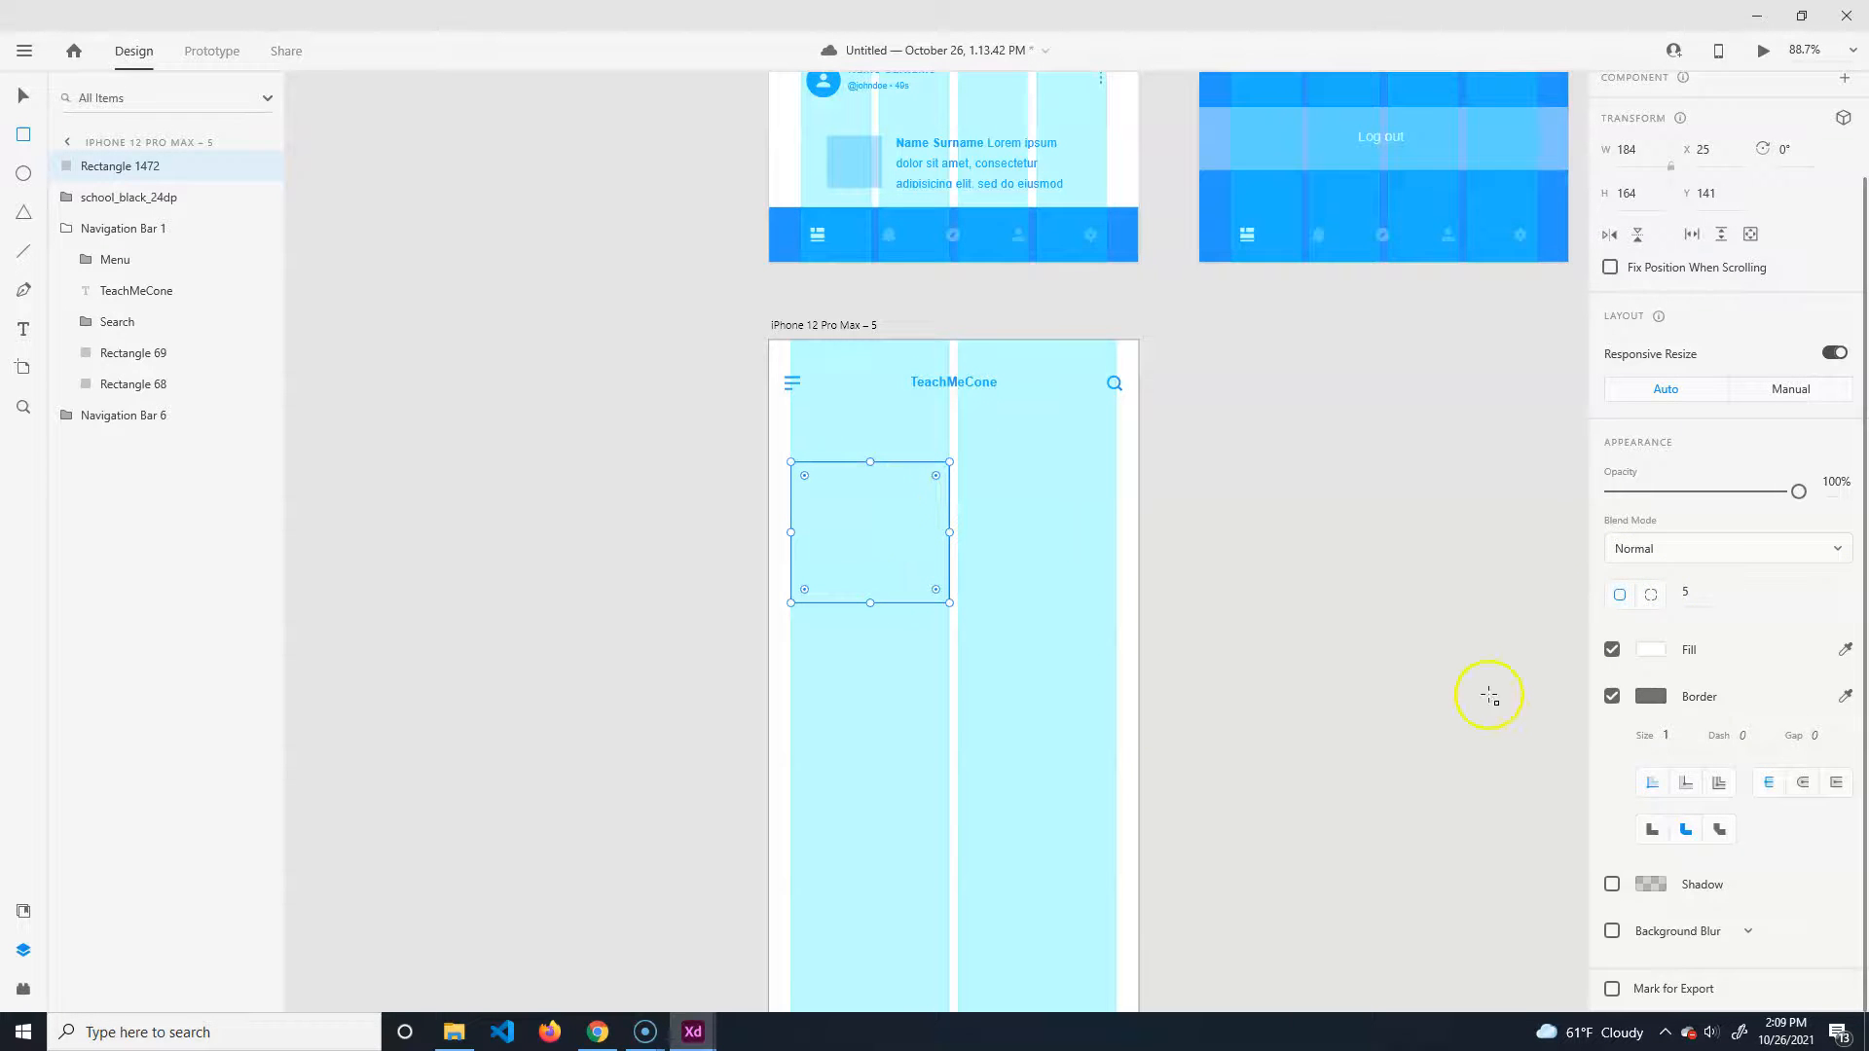
Fill the rectangle with the blue #2699FB sampled from the menu screen's bottom navigation bar.
left_click(1651, 649)
left_click(1581, 737)
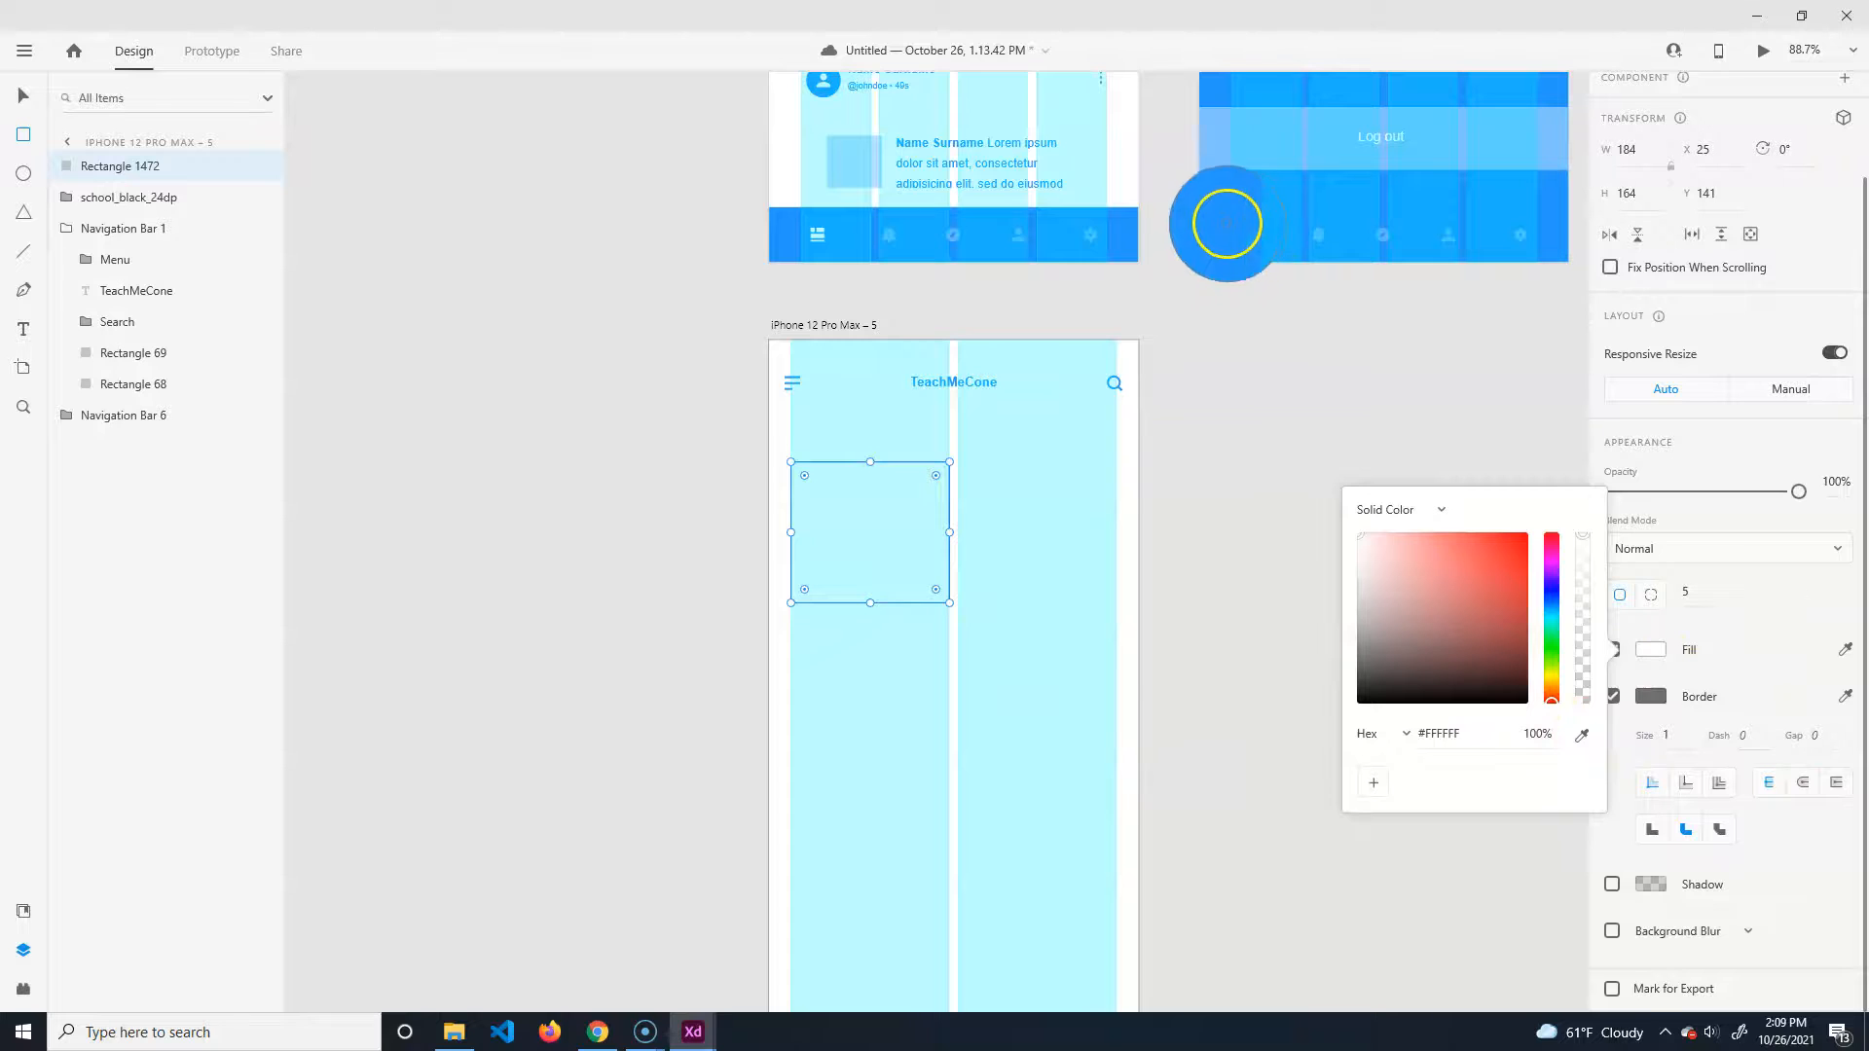
left_click(1222, 221)
left_click(820, 532)
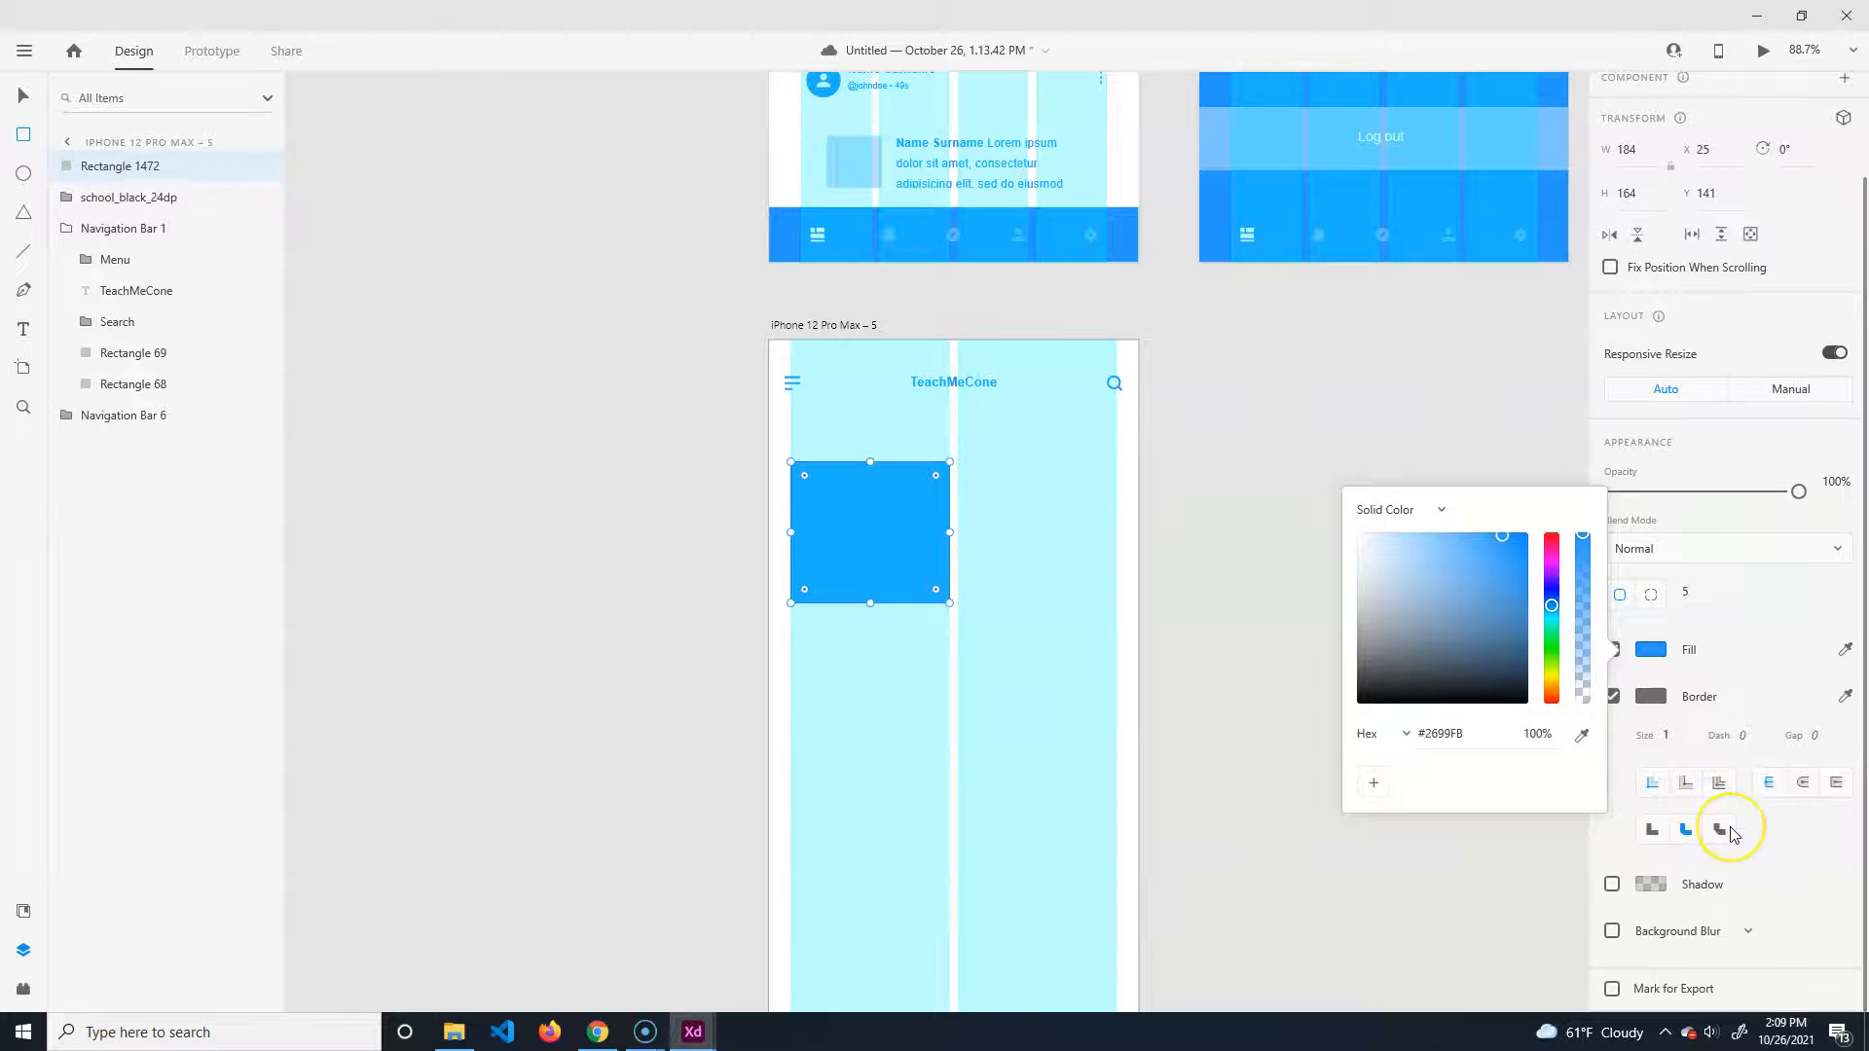
left_click(1299, 764)
left_click(1760, 460)
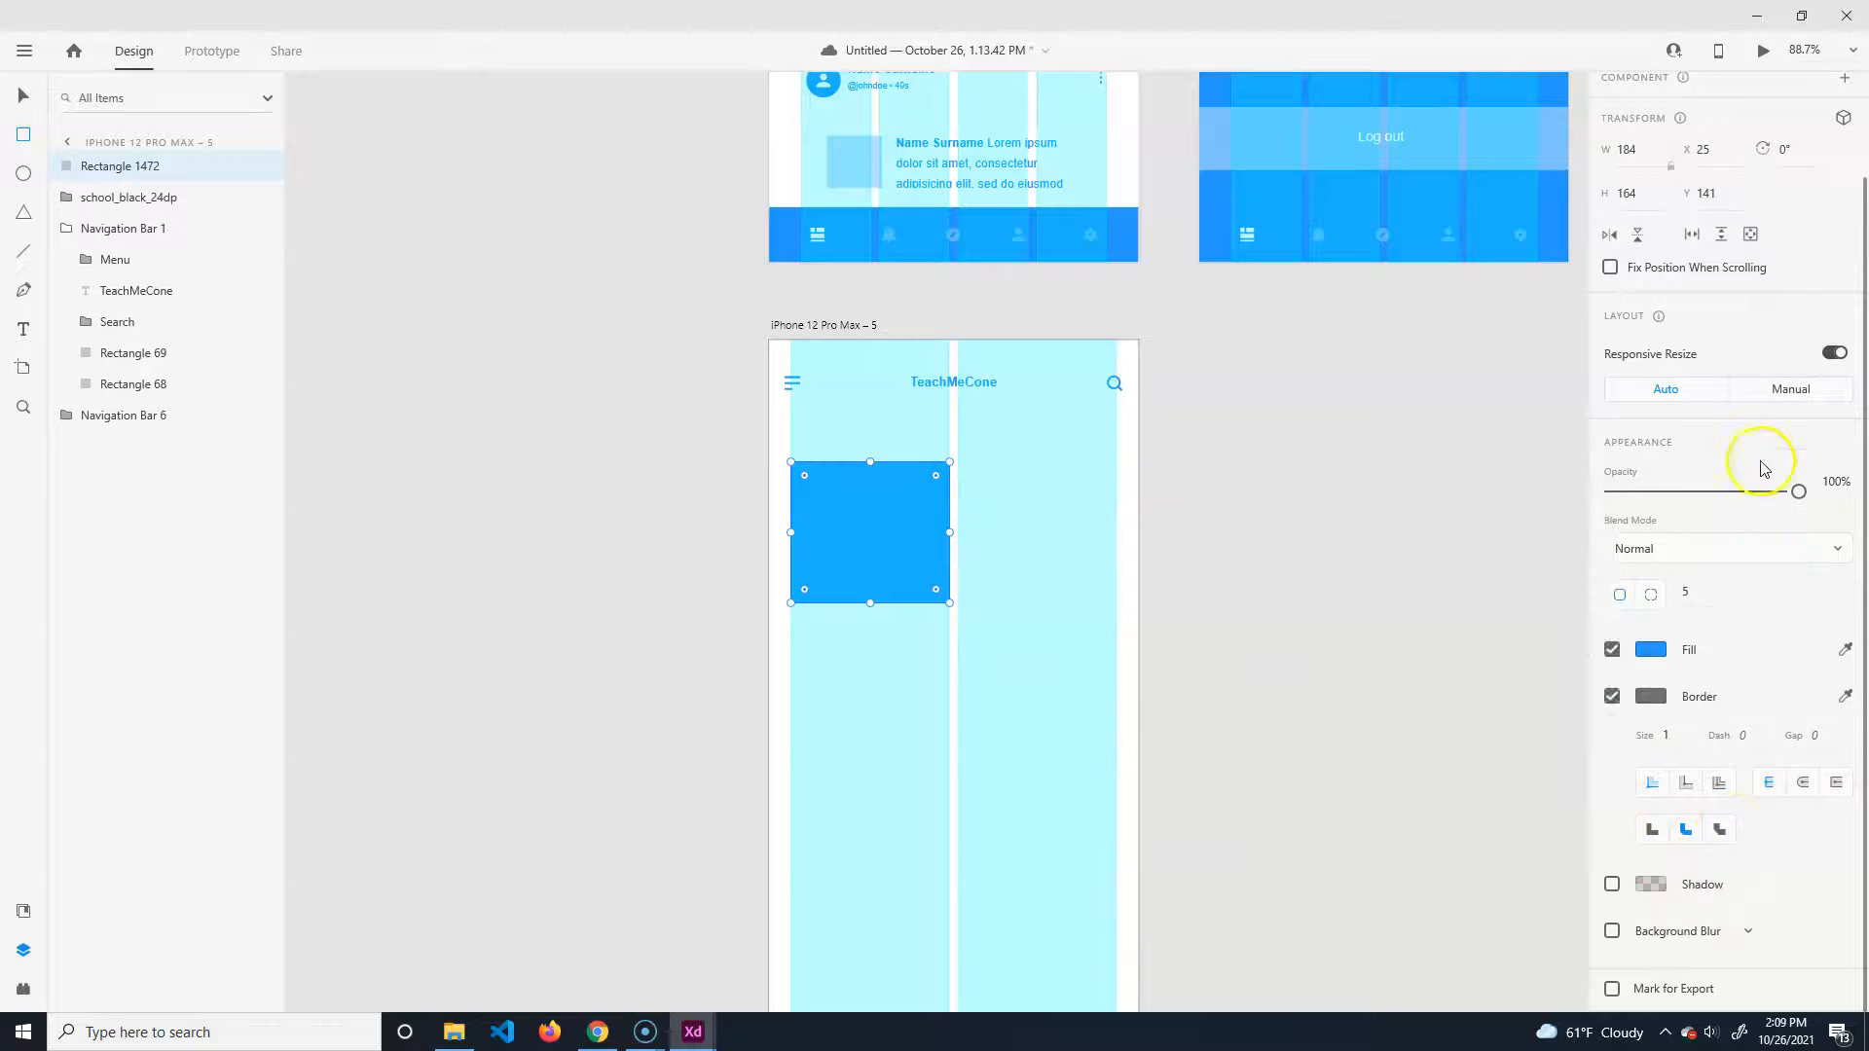
Remove the blue rectangle's border and enable its shadow with X 0, Y 3 and blur 6.
left_click(1612, 697)
left_click(870, 503)
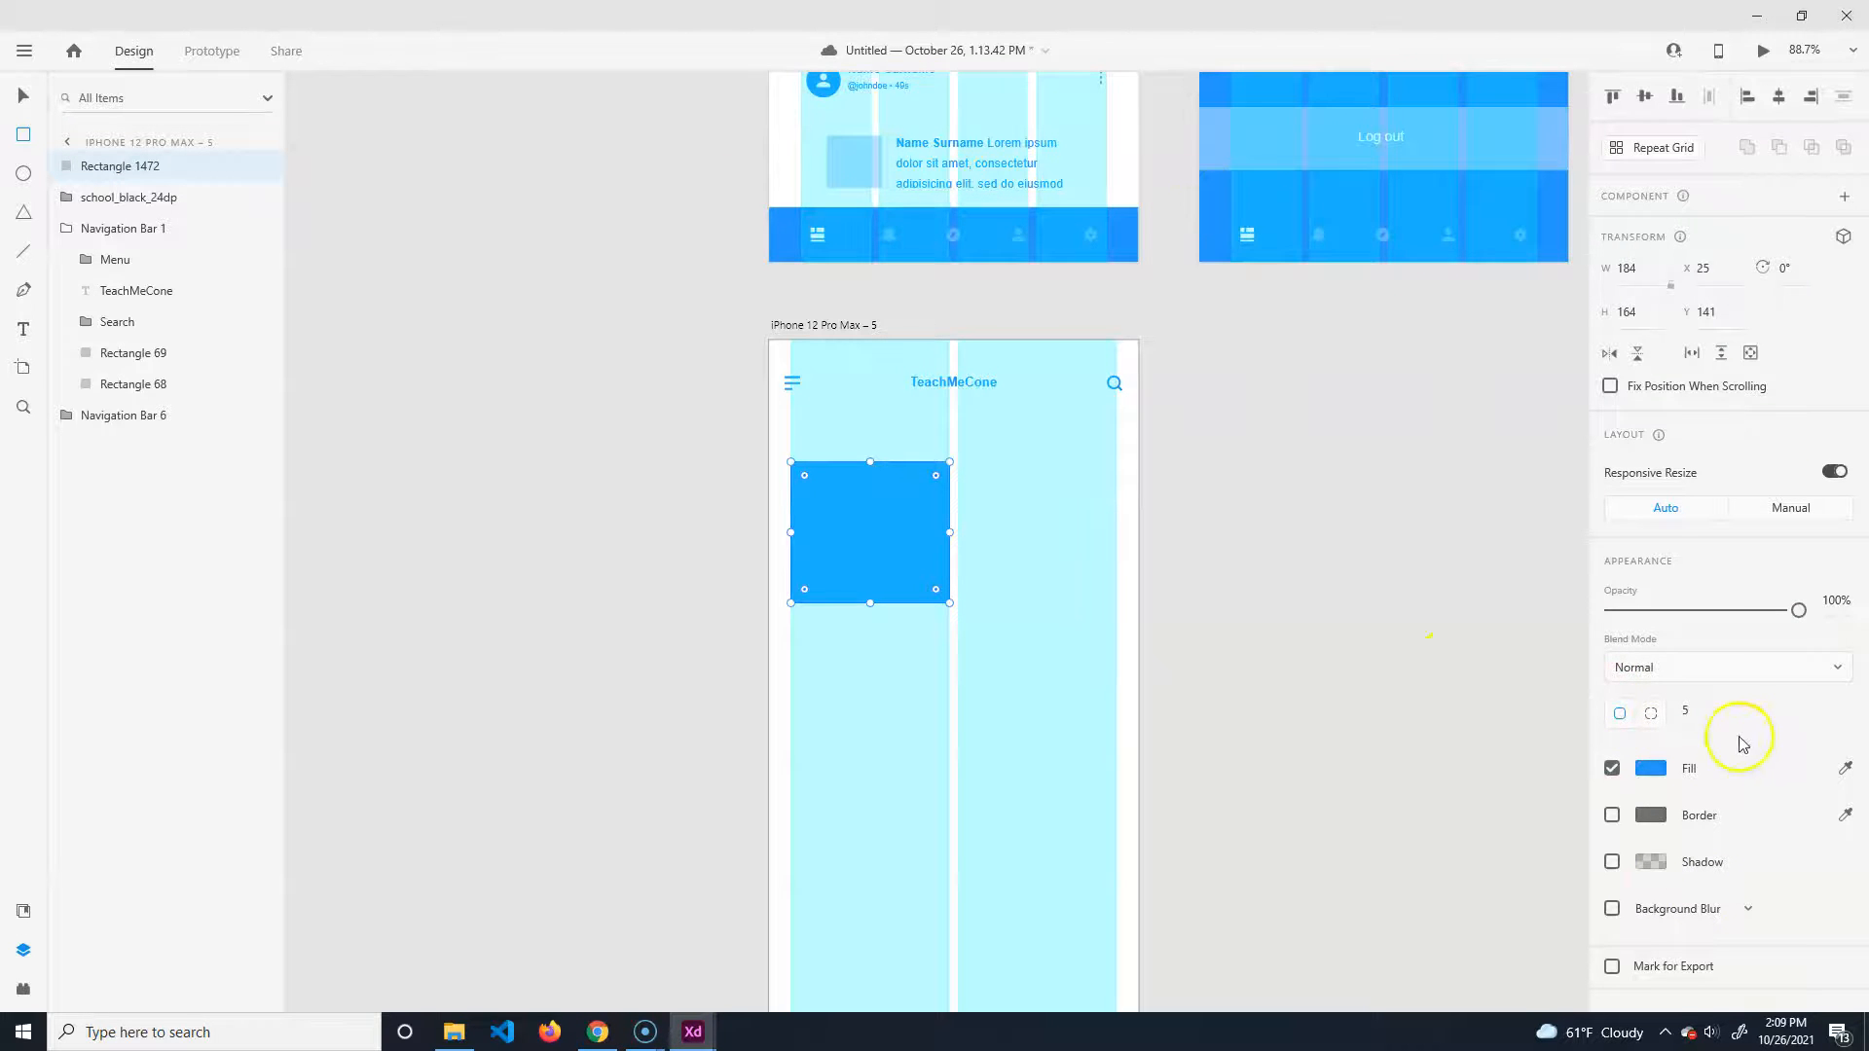
left_click(1611, 862)
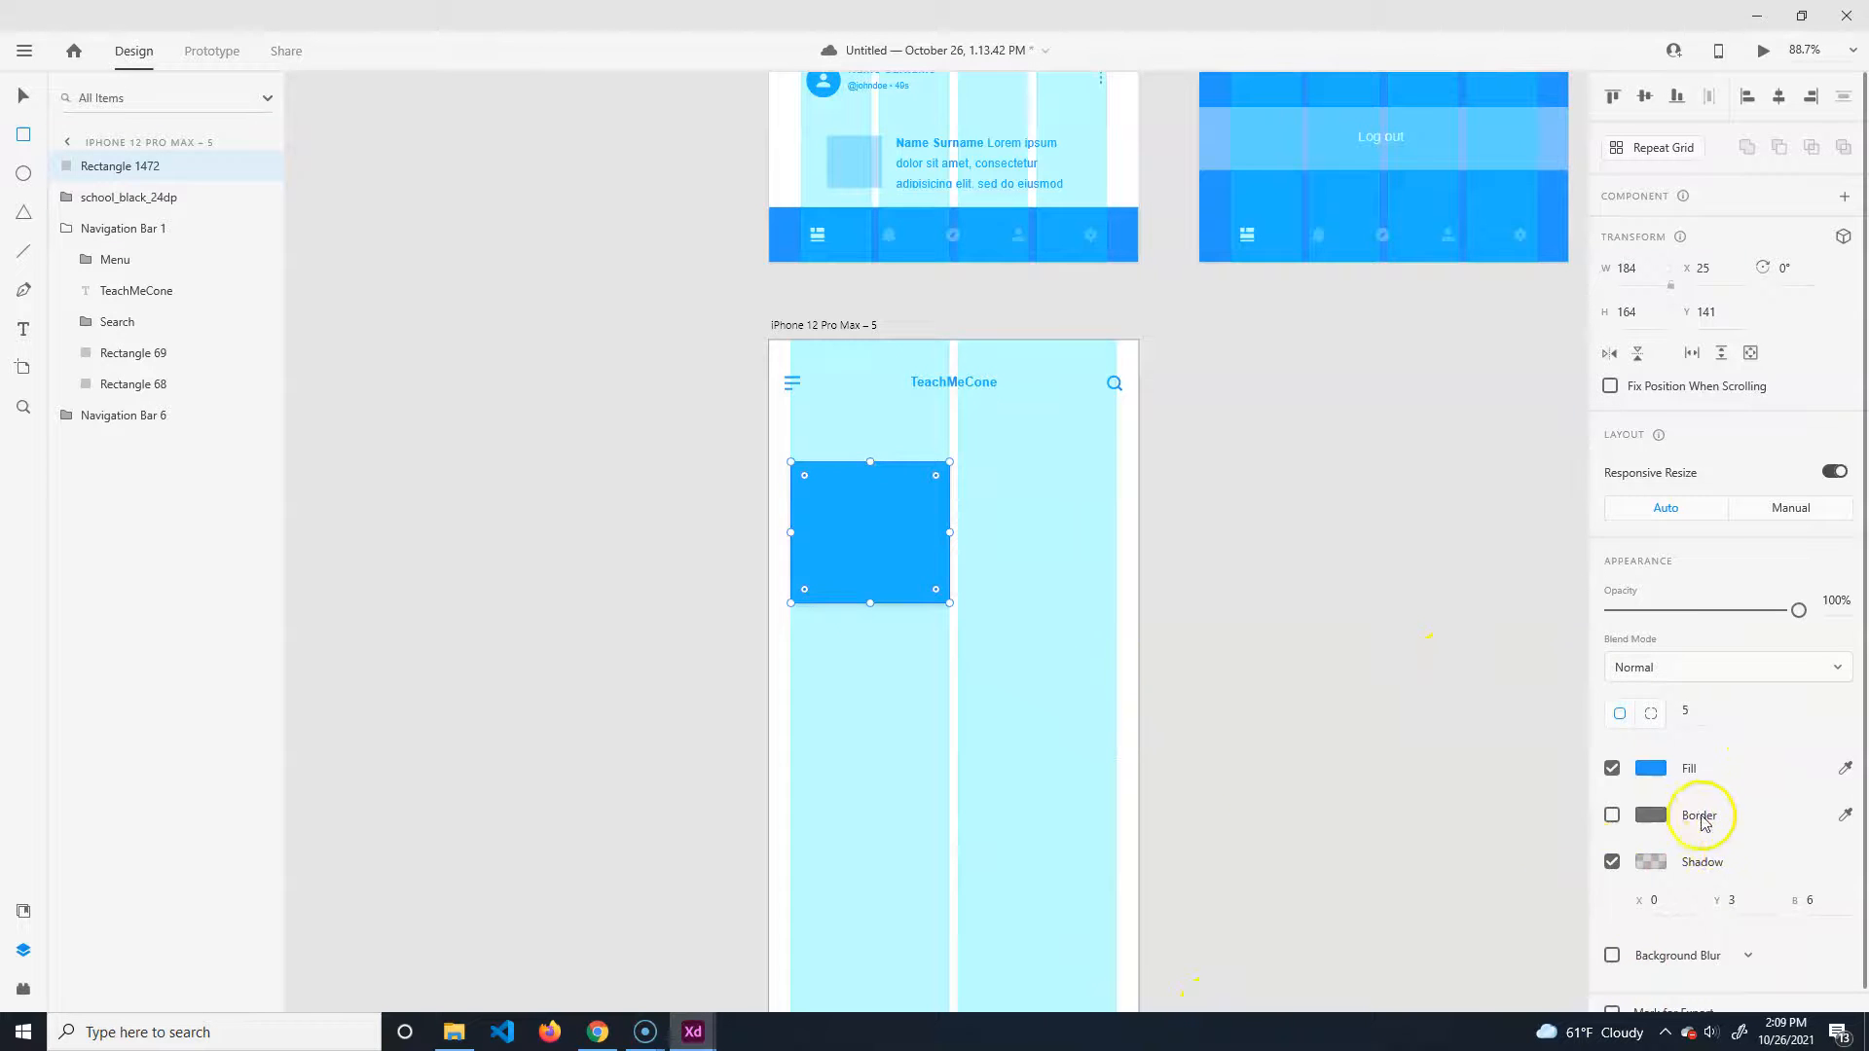
scroll(1697, 813, "down", 1)
scroll(1689, 700, "up", 1)
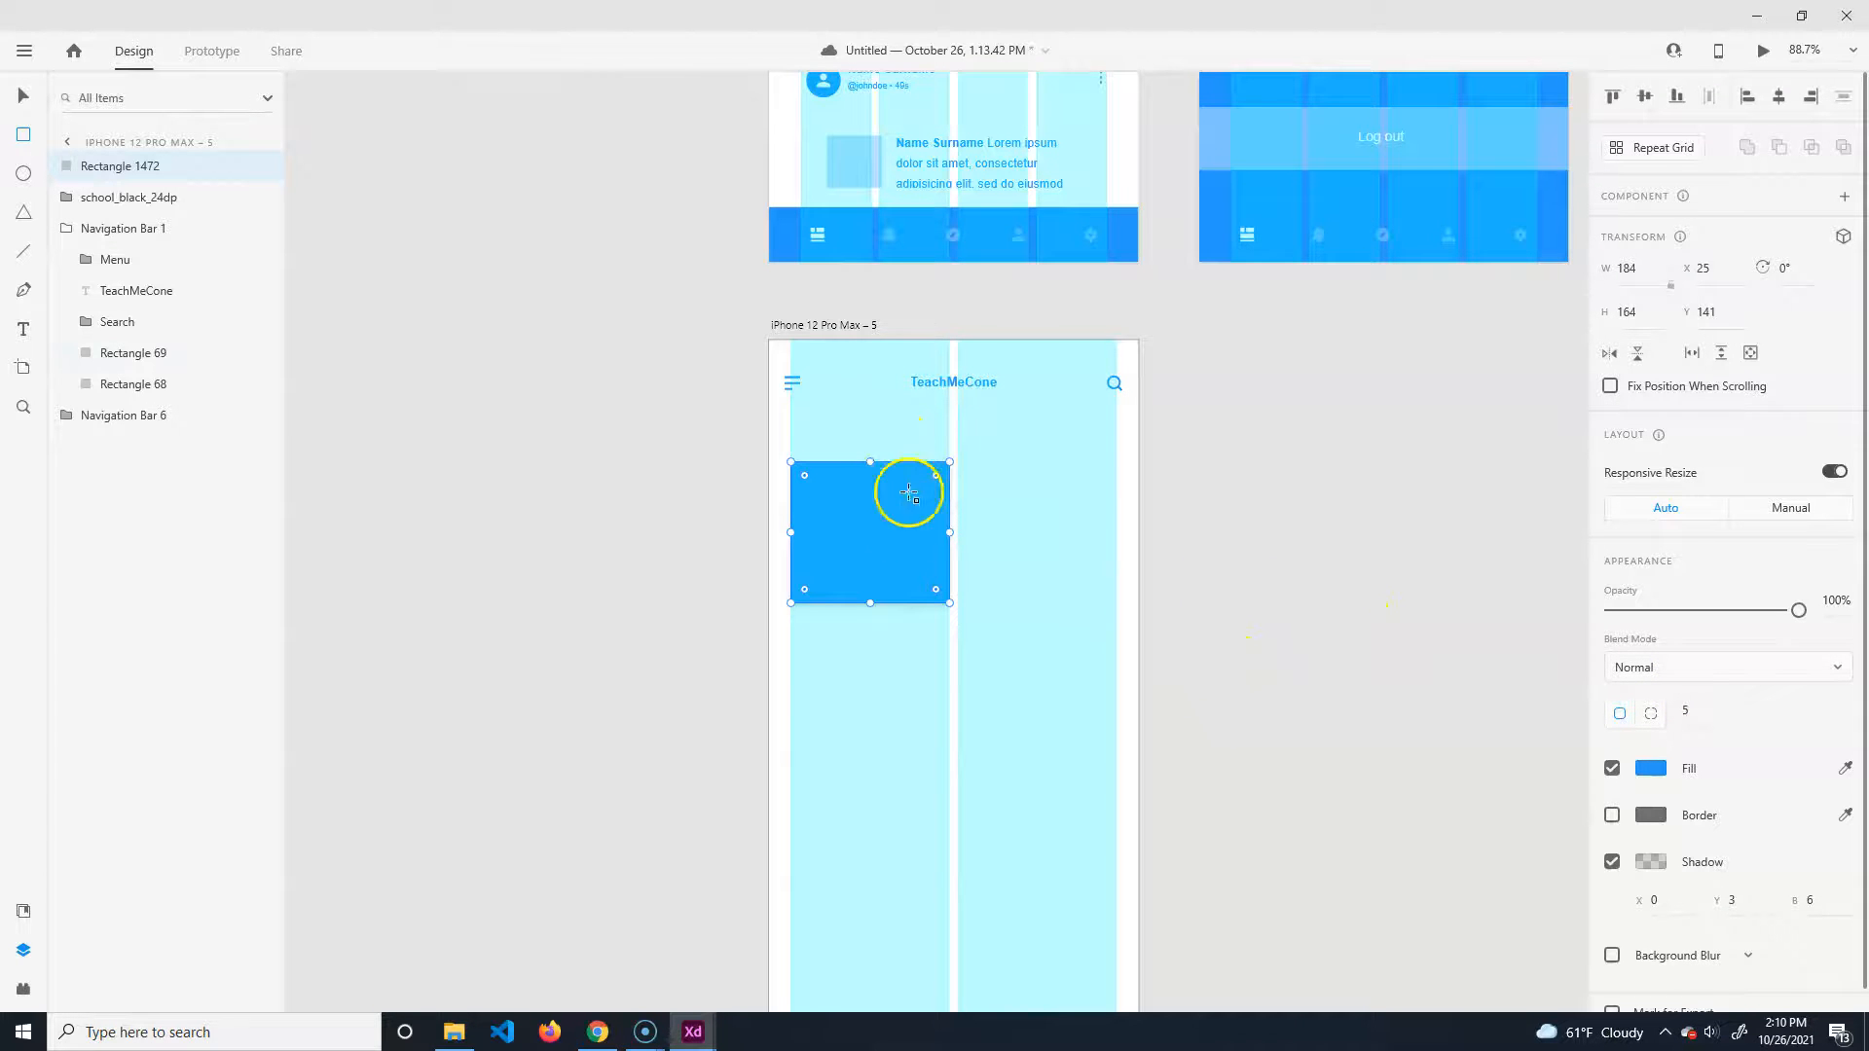
Move the school_black_24dp layer above Rectangle 1472 in the layer order.
left_click(119, 197)
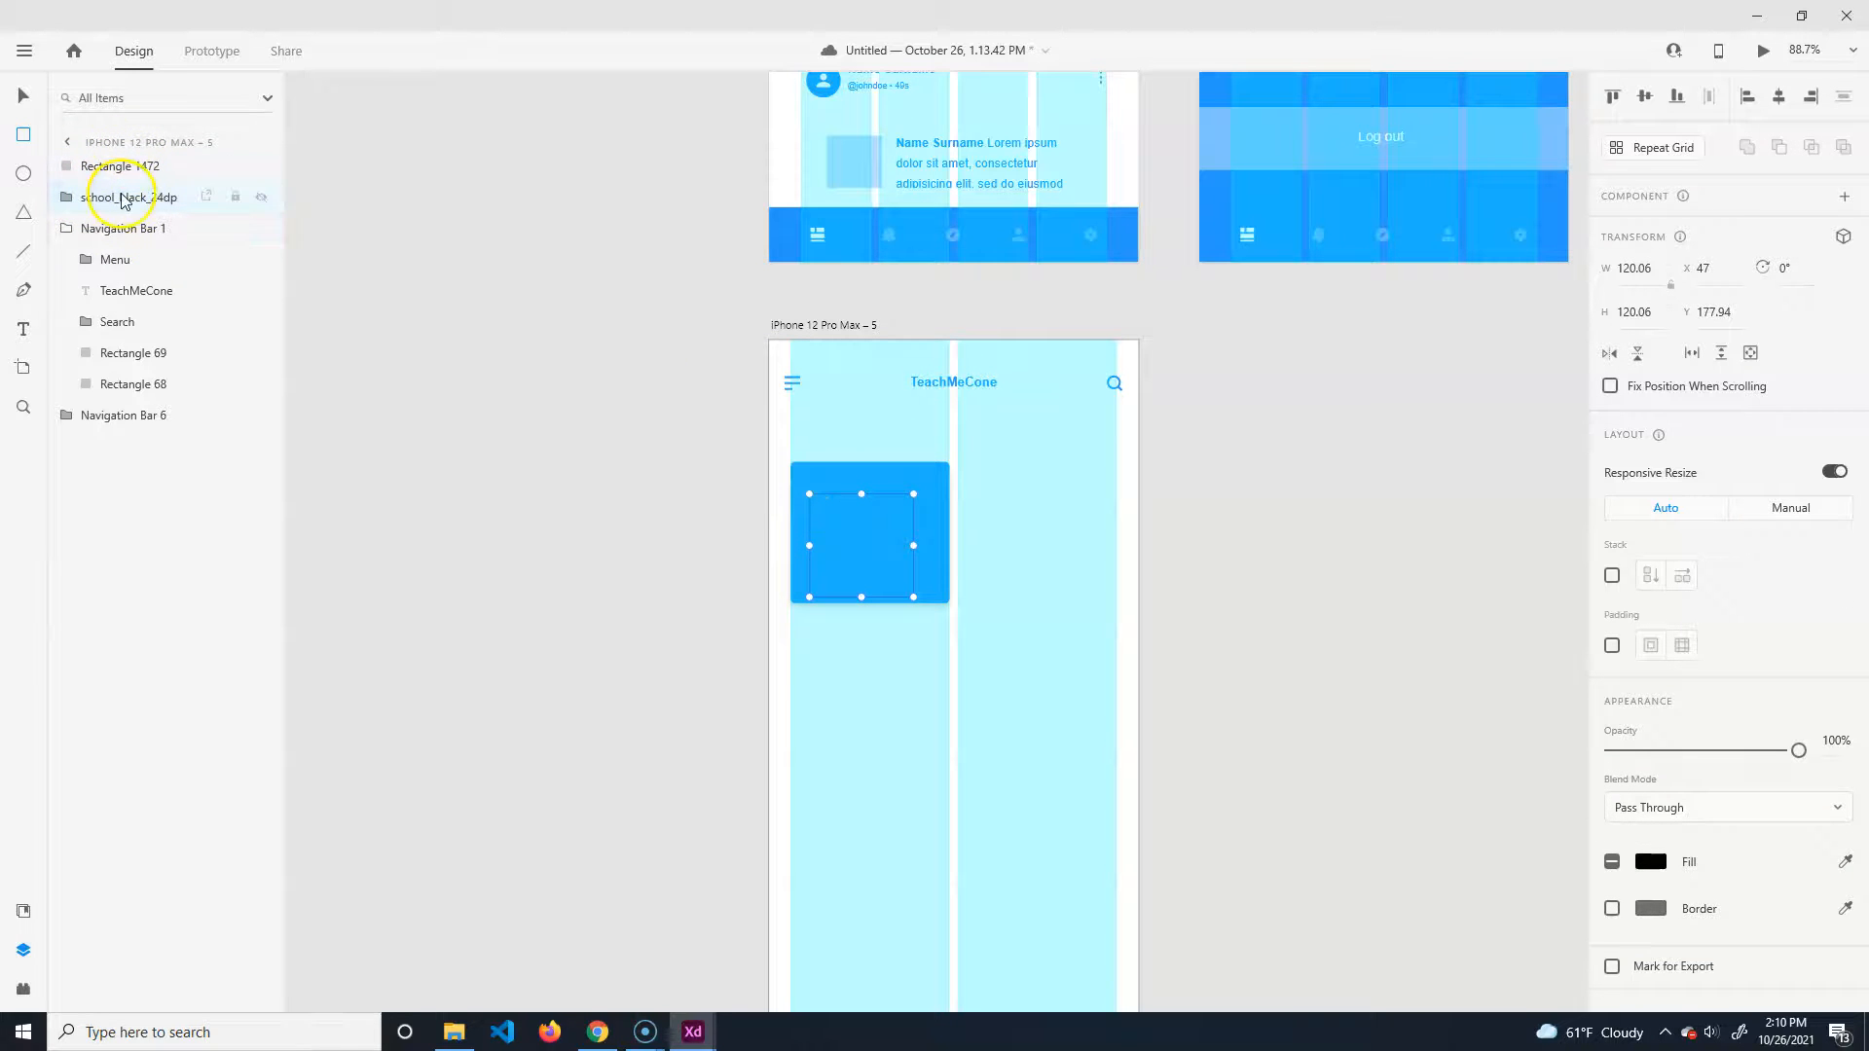
left_click_drag(115, 194, 120, 167)
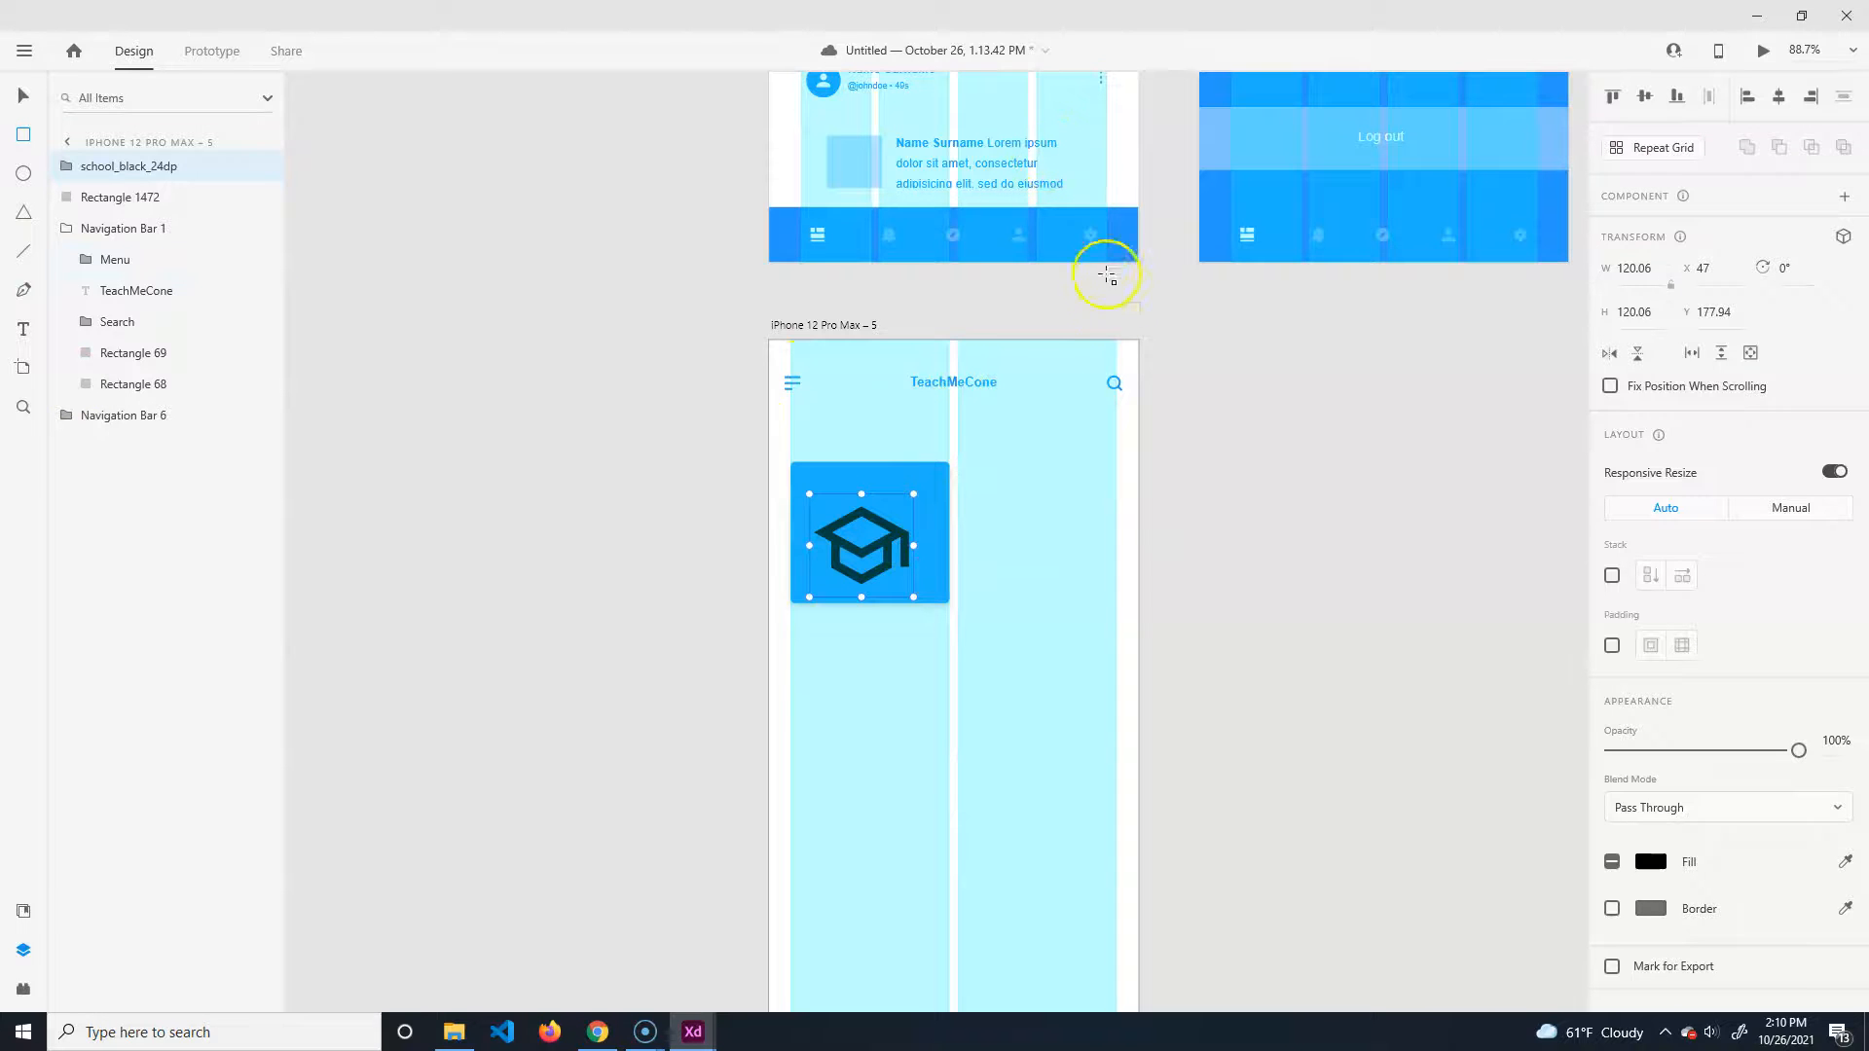
Collapse the Navigation Bar 1 group and lock both Navigation Bar 1 and Navigation Bar 6.
left_click(80, 227)
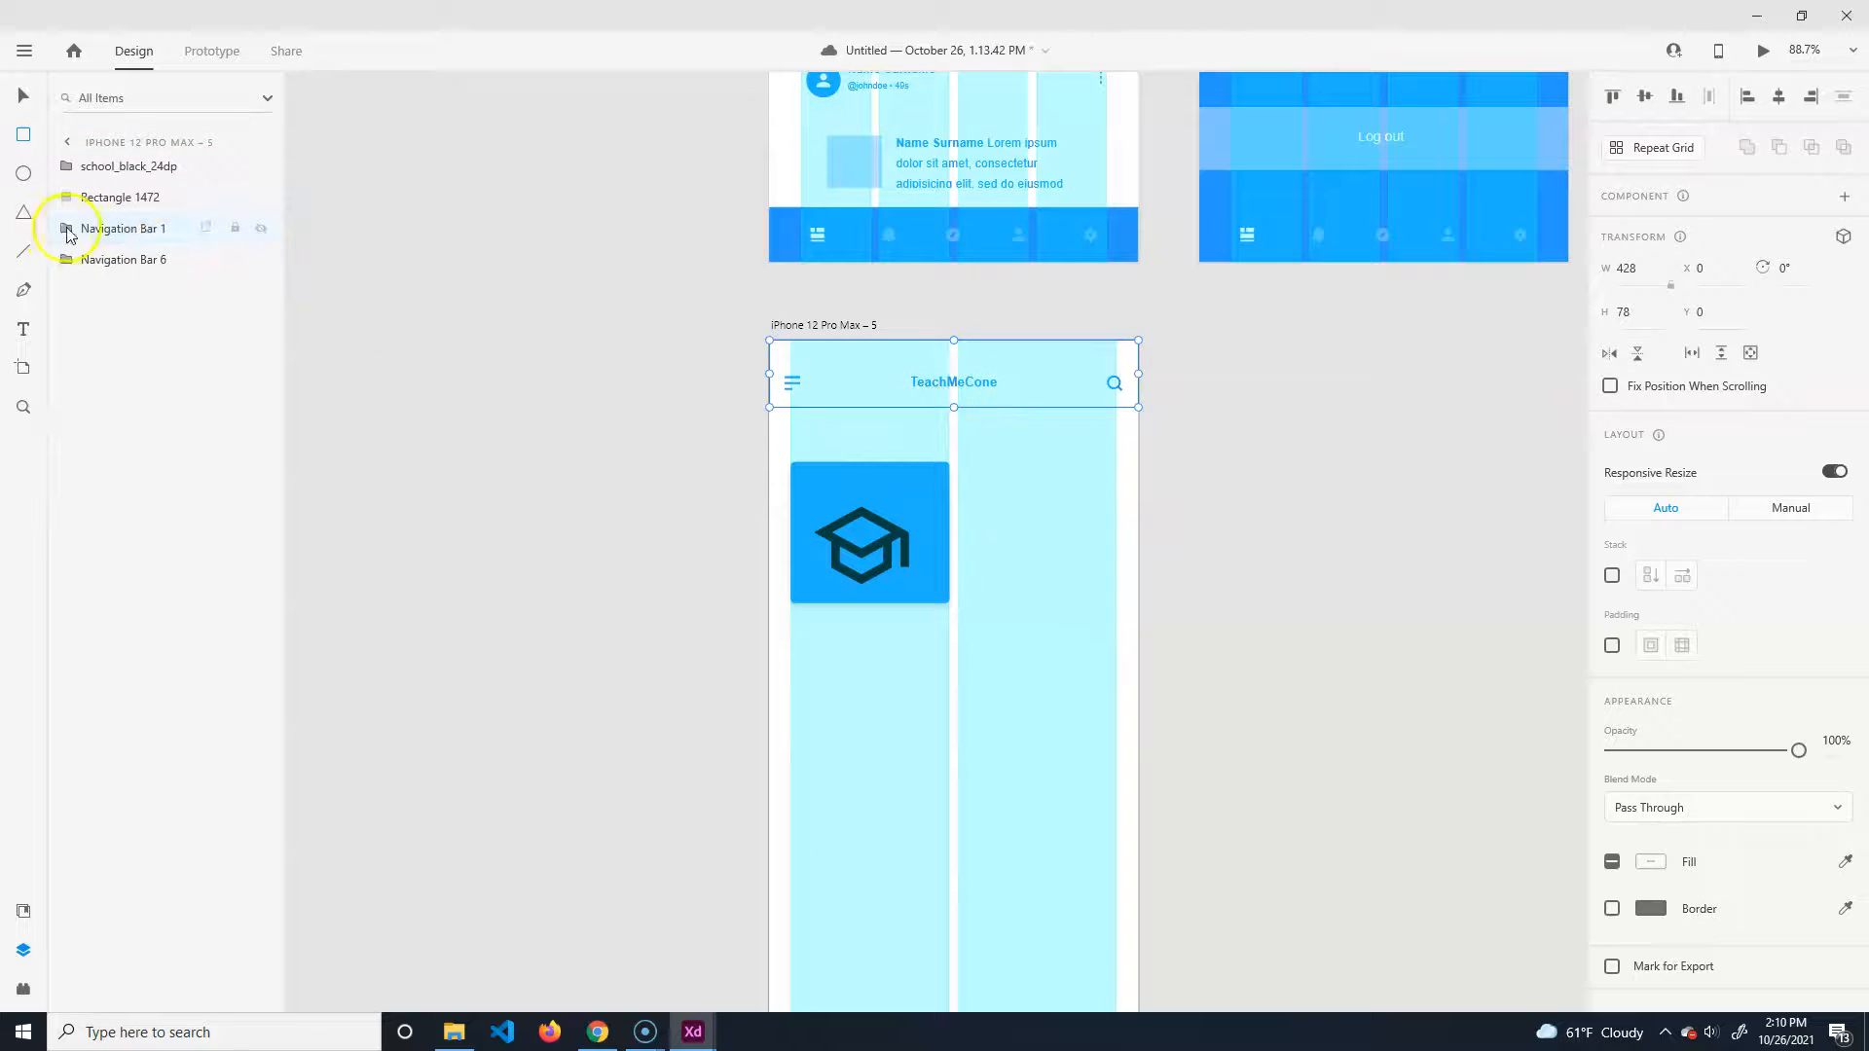
left_click(58, 228)
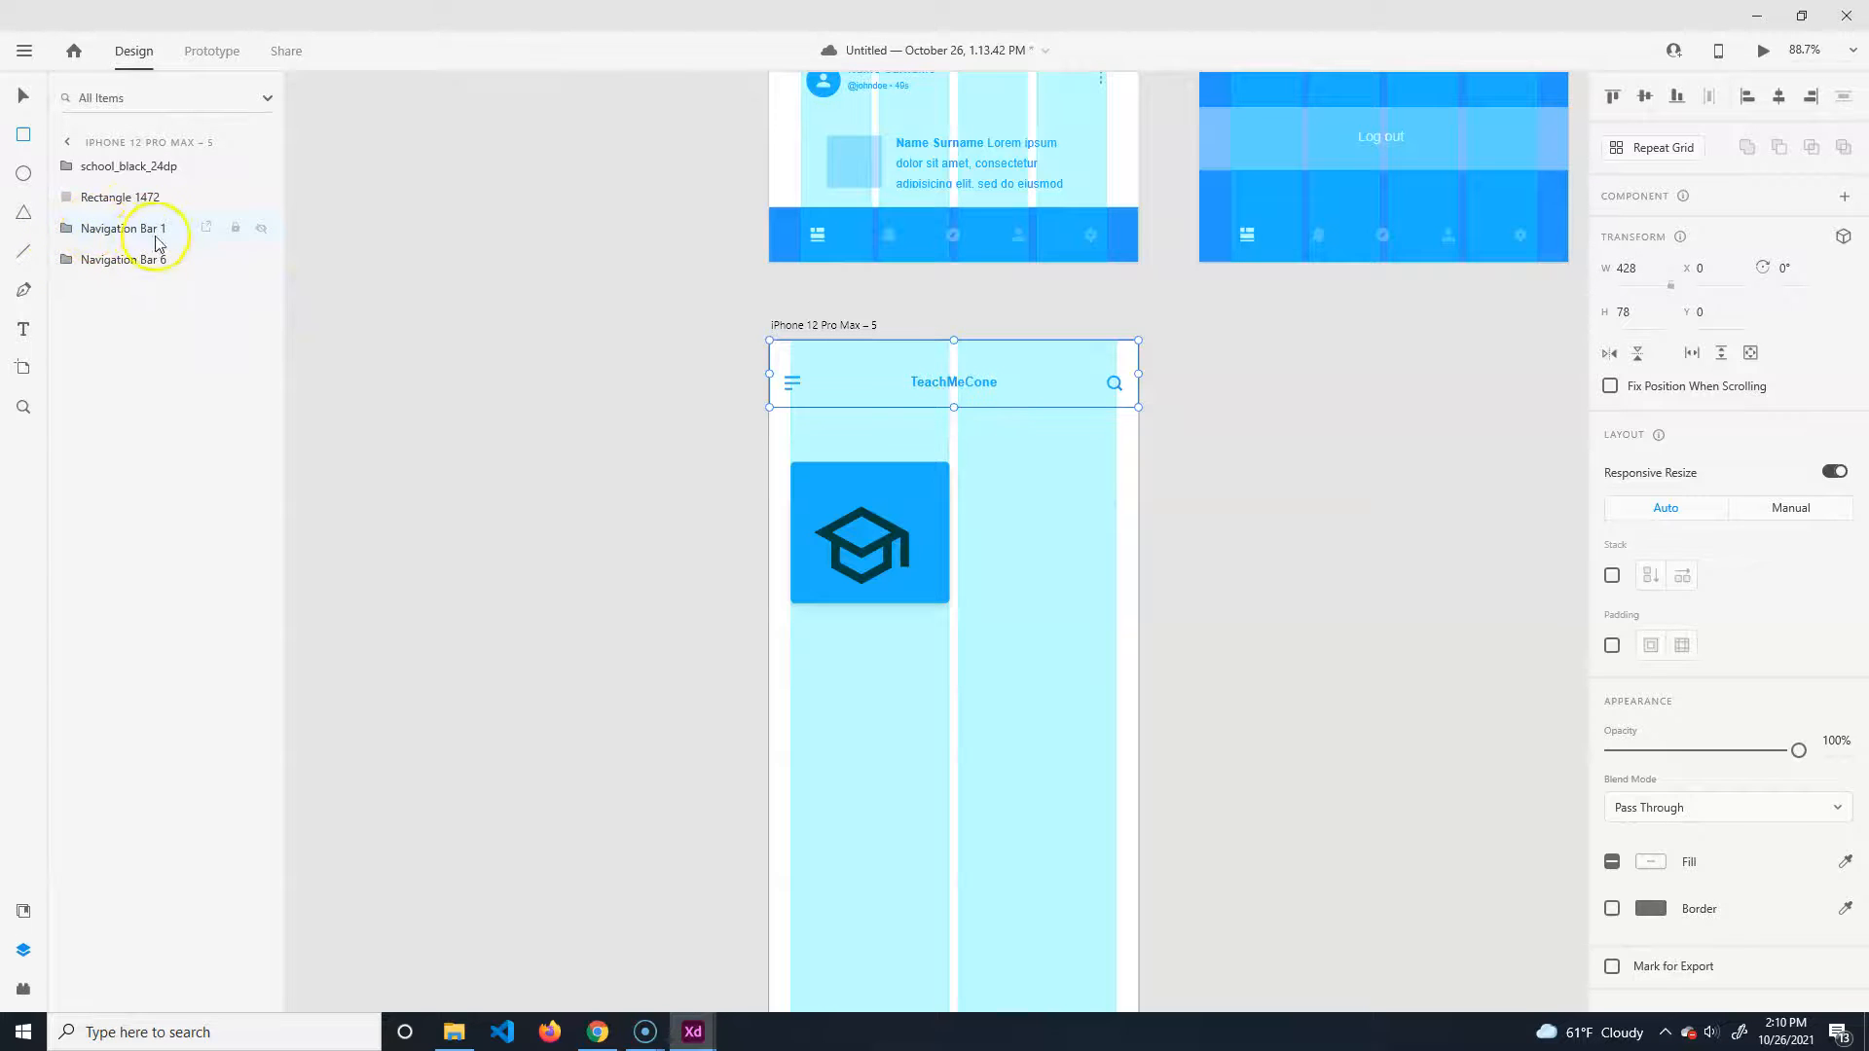
right_click(110, 230)
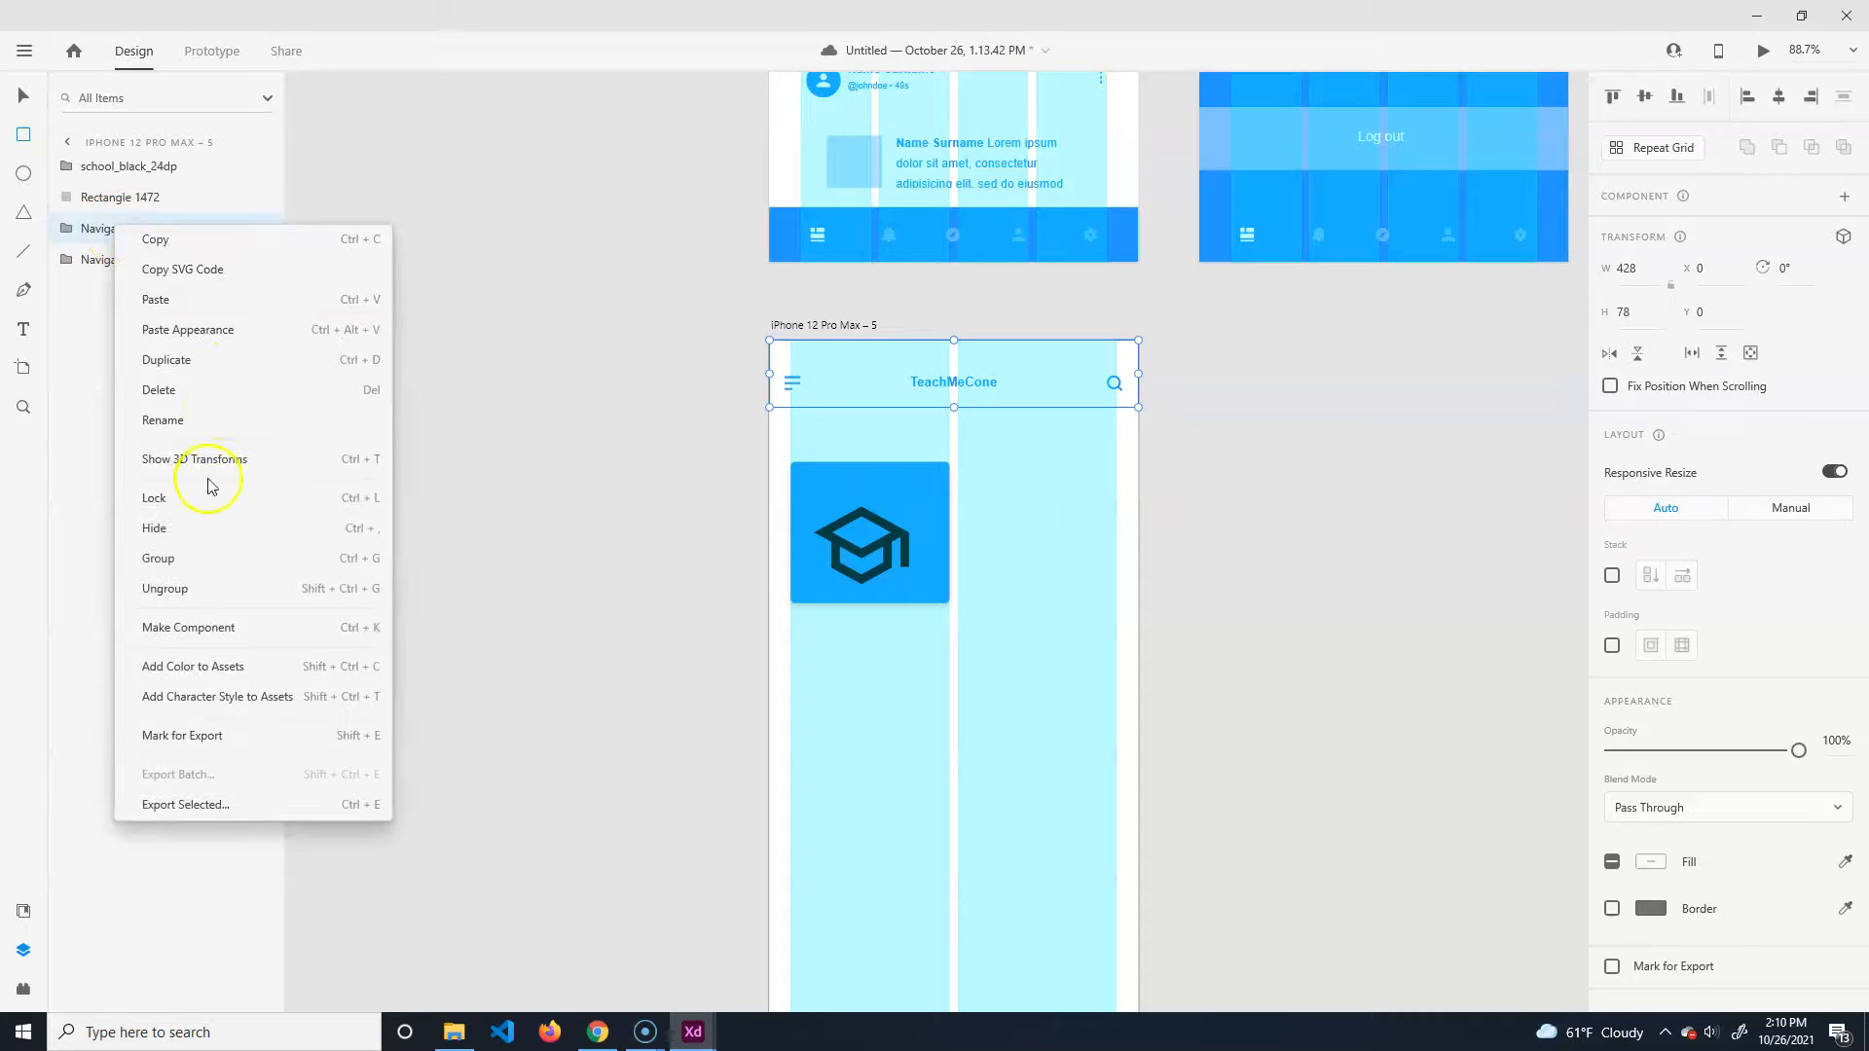
left_click(184, 497)
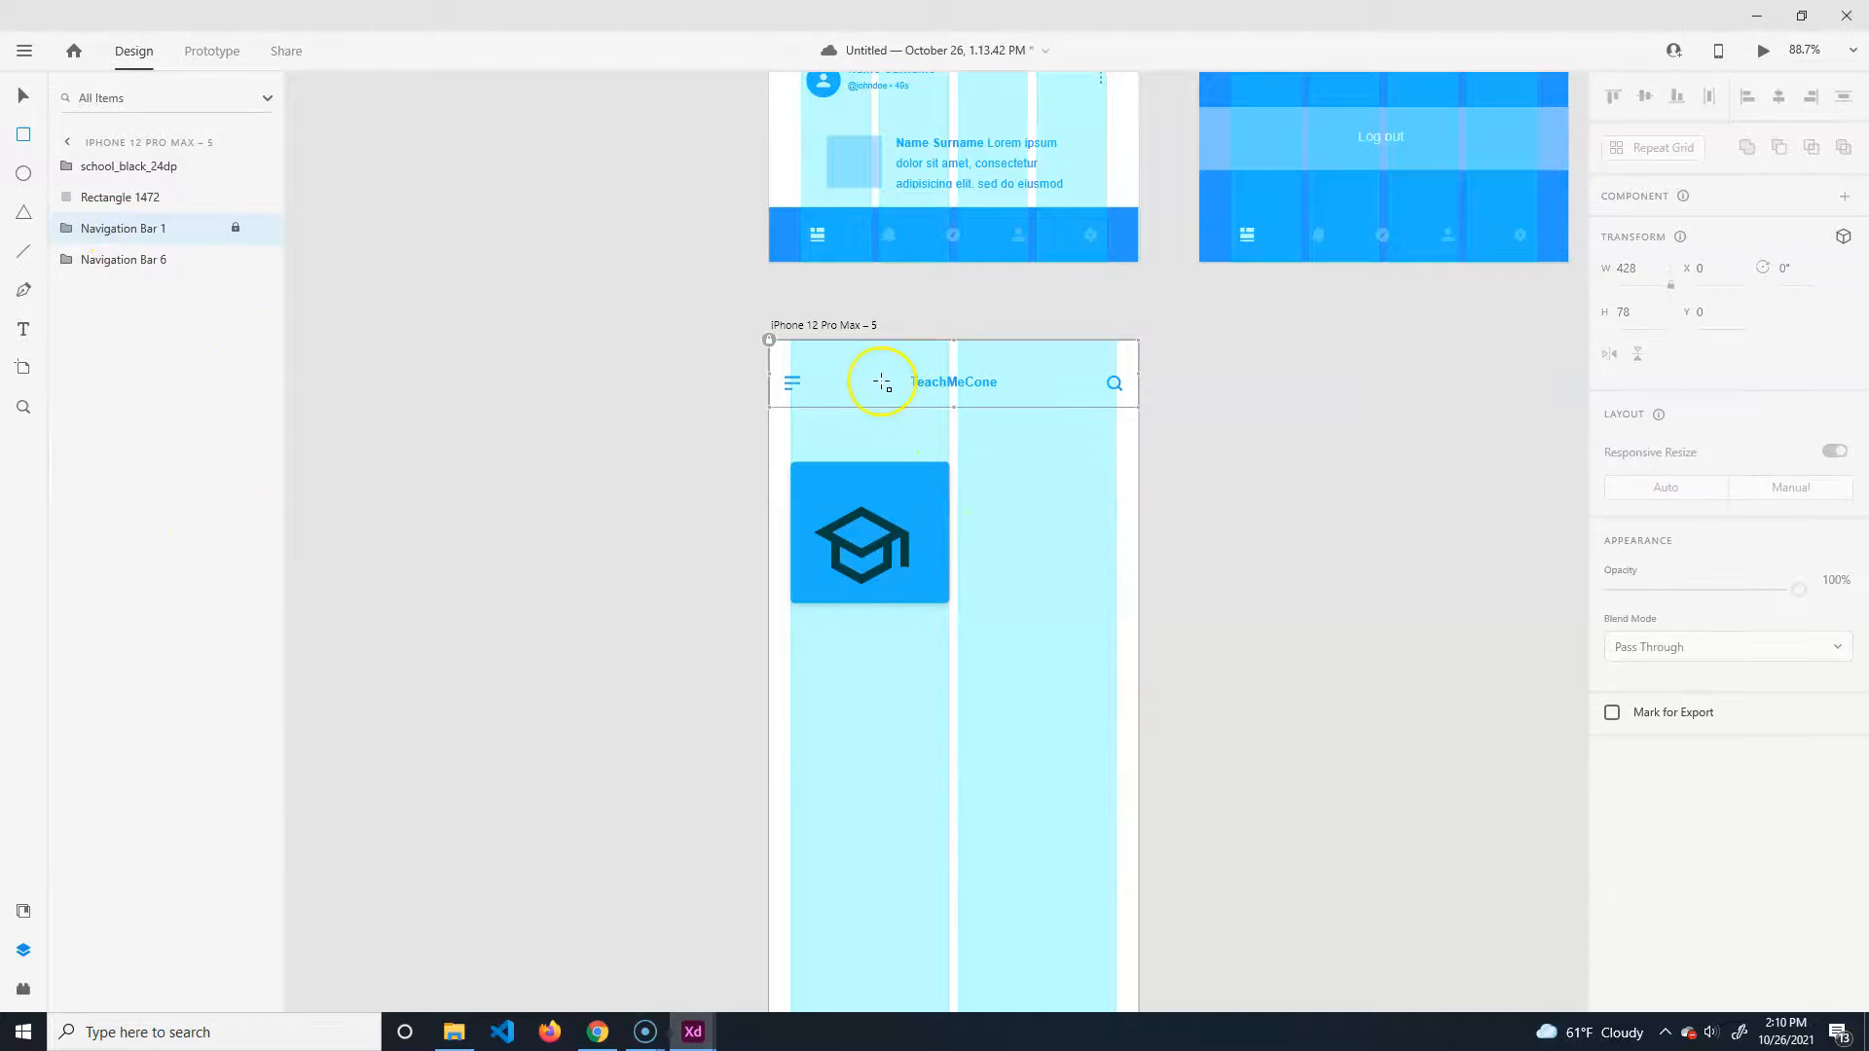
left_click(124, 259)
scroll(939, 697, "down", 4)
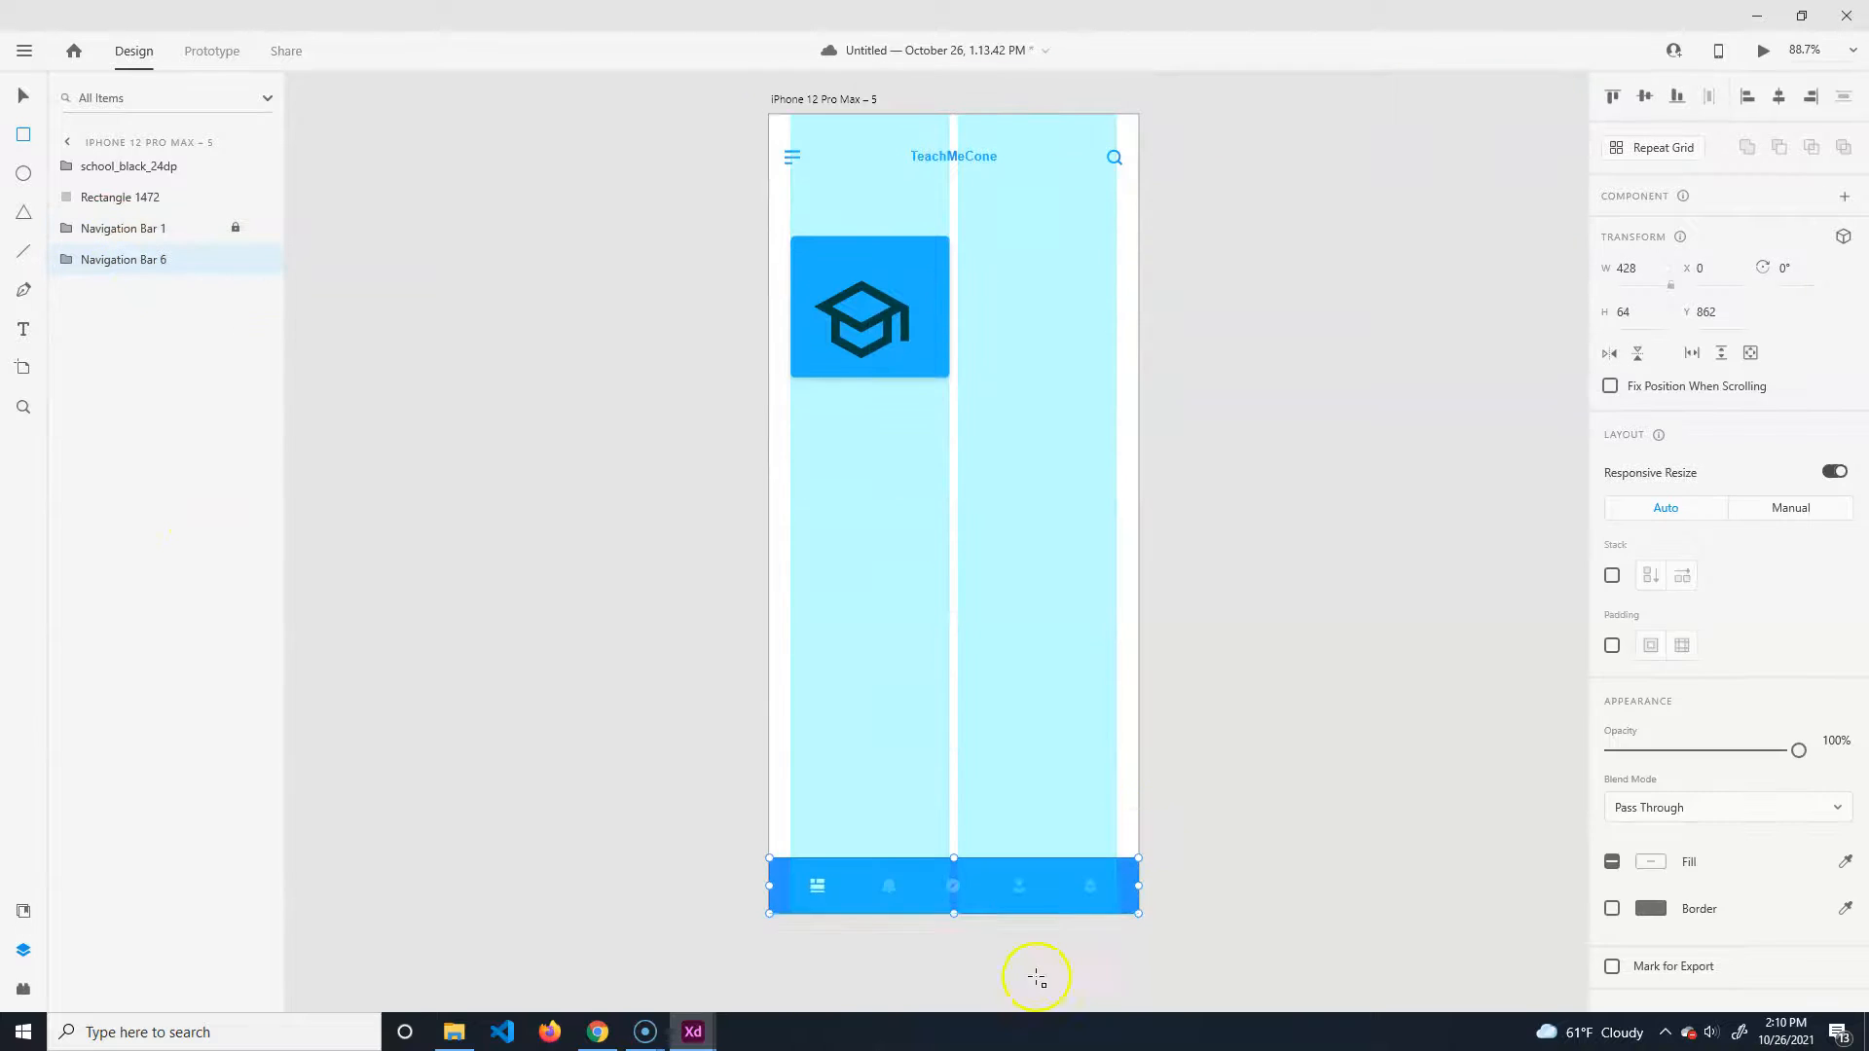
right_click(117, 265)
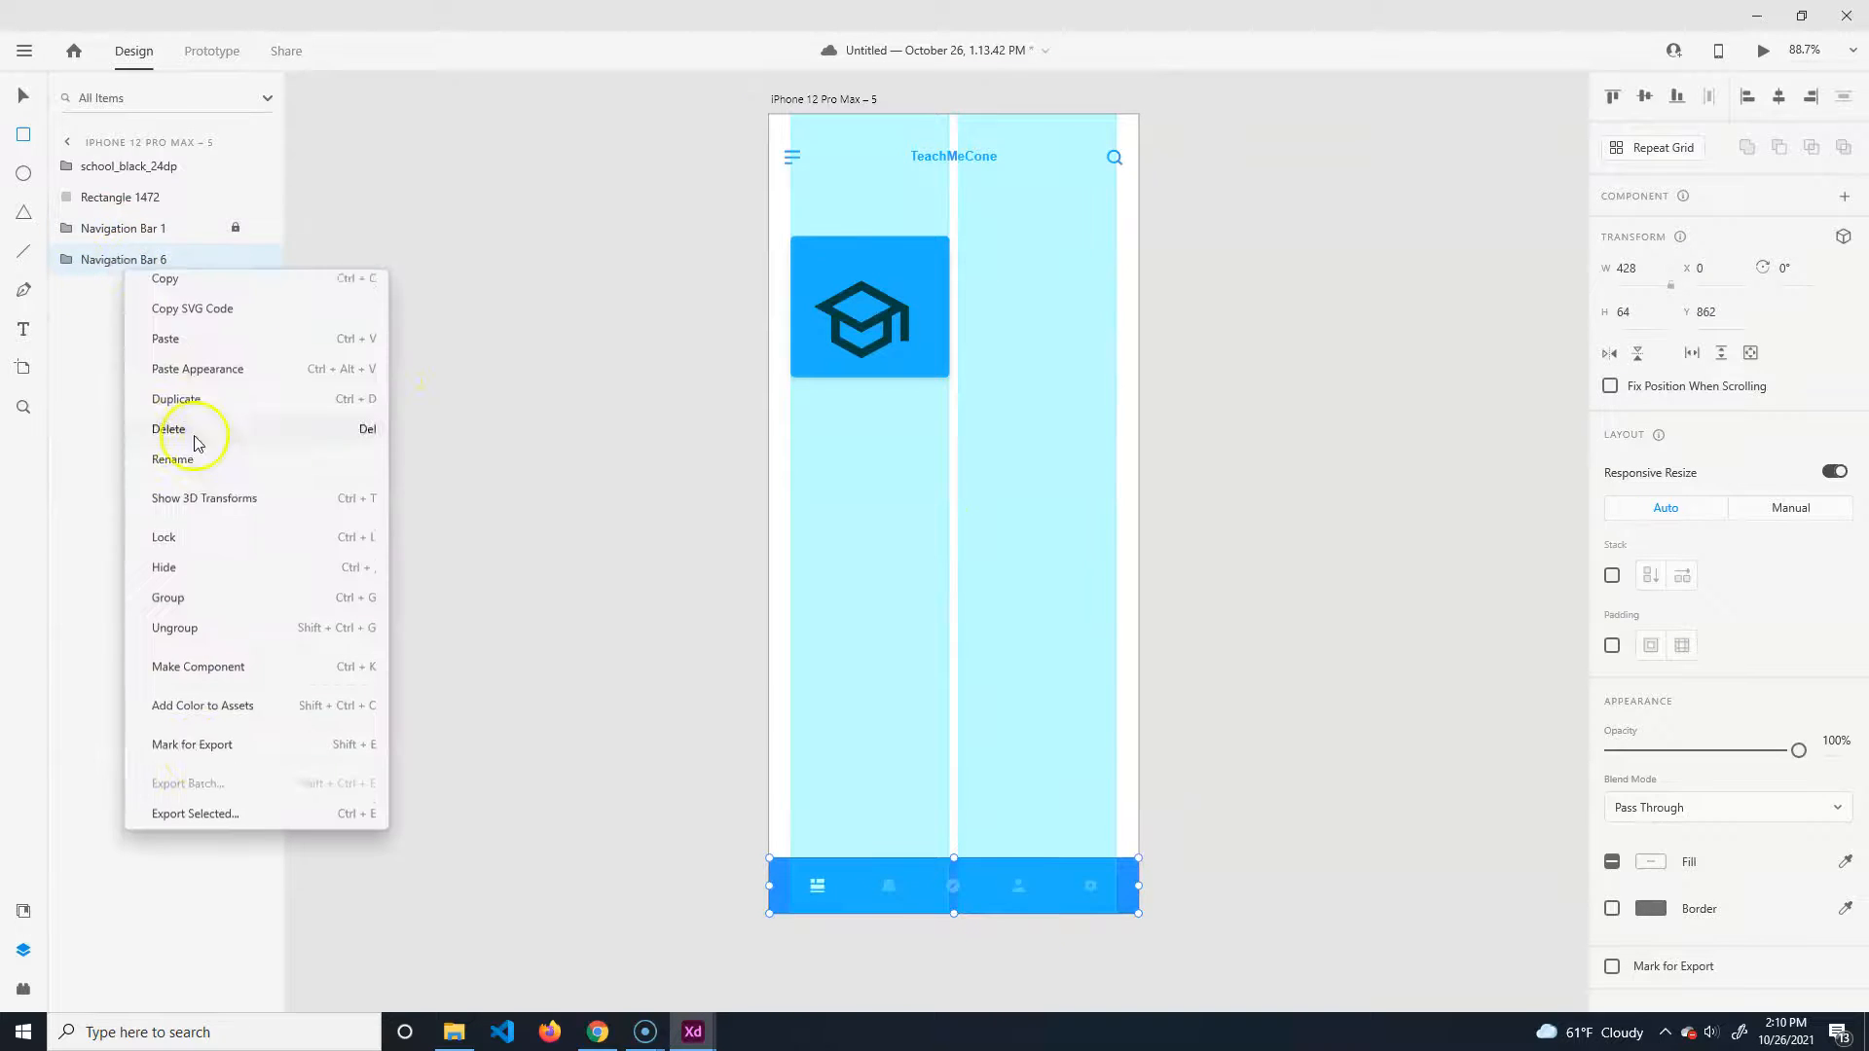
left_click(184, 542)
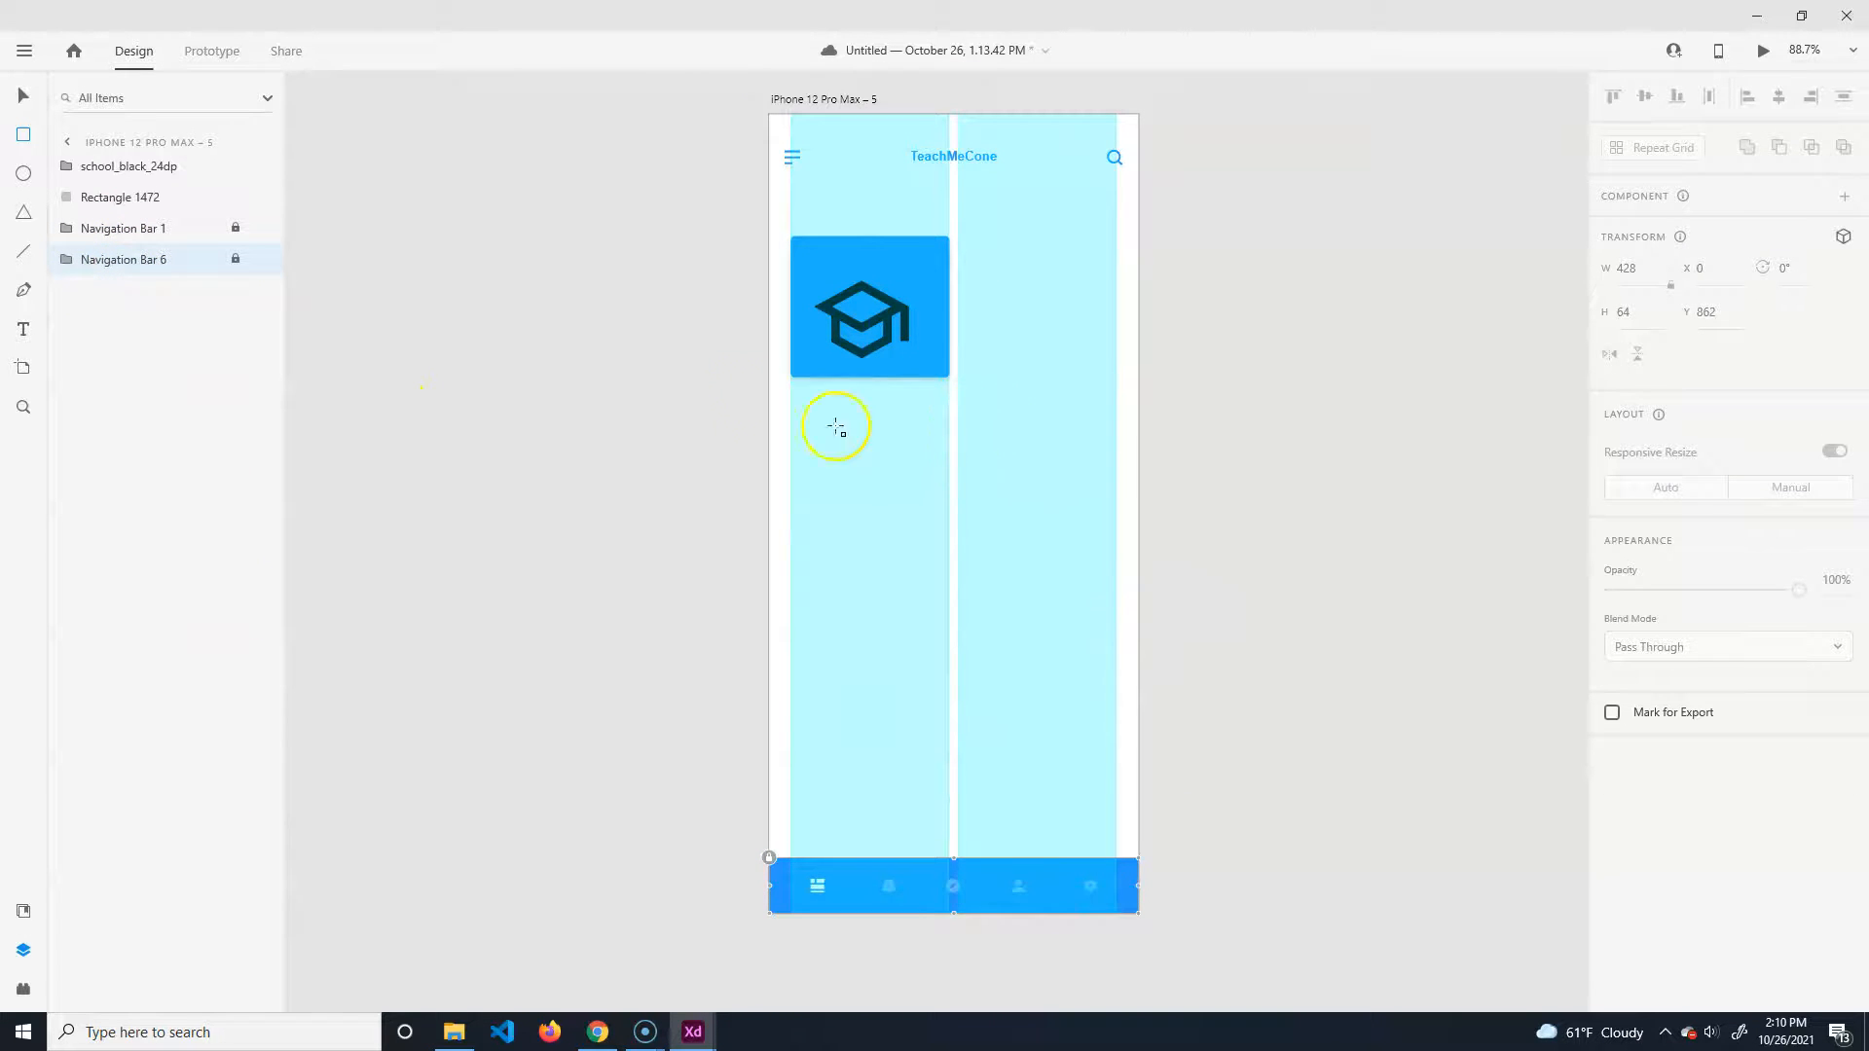
Move the school icon to the upper part of the blue card and change its fill to white, #FFFFFF.
left_click(23, 95)
left_click_drag(882, 324, 864, 290)
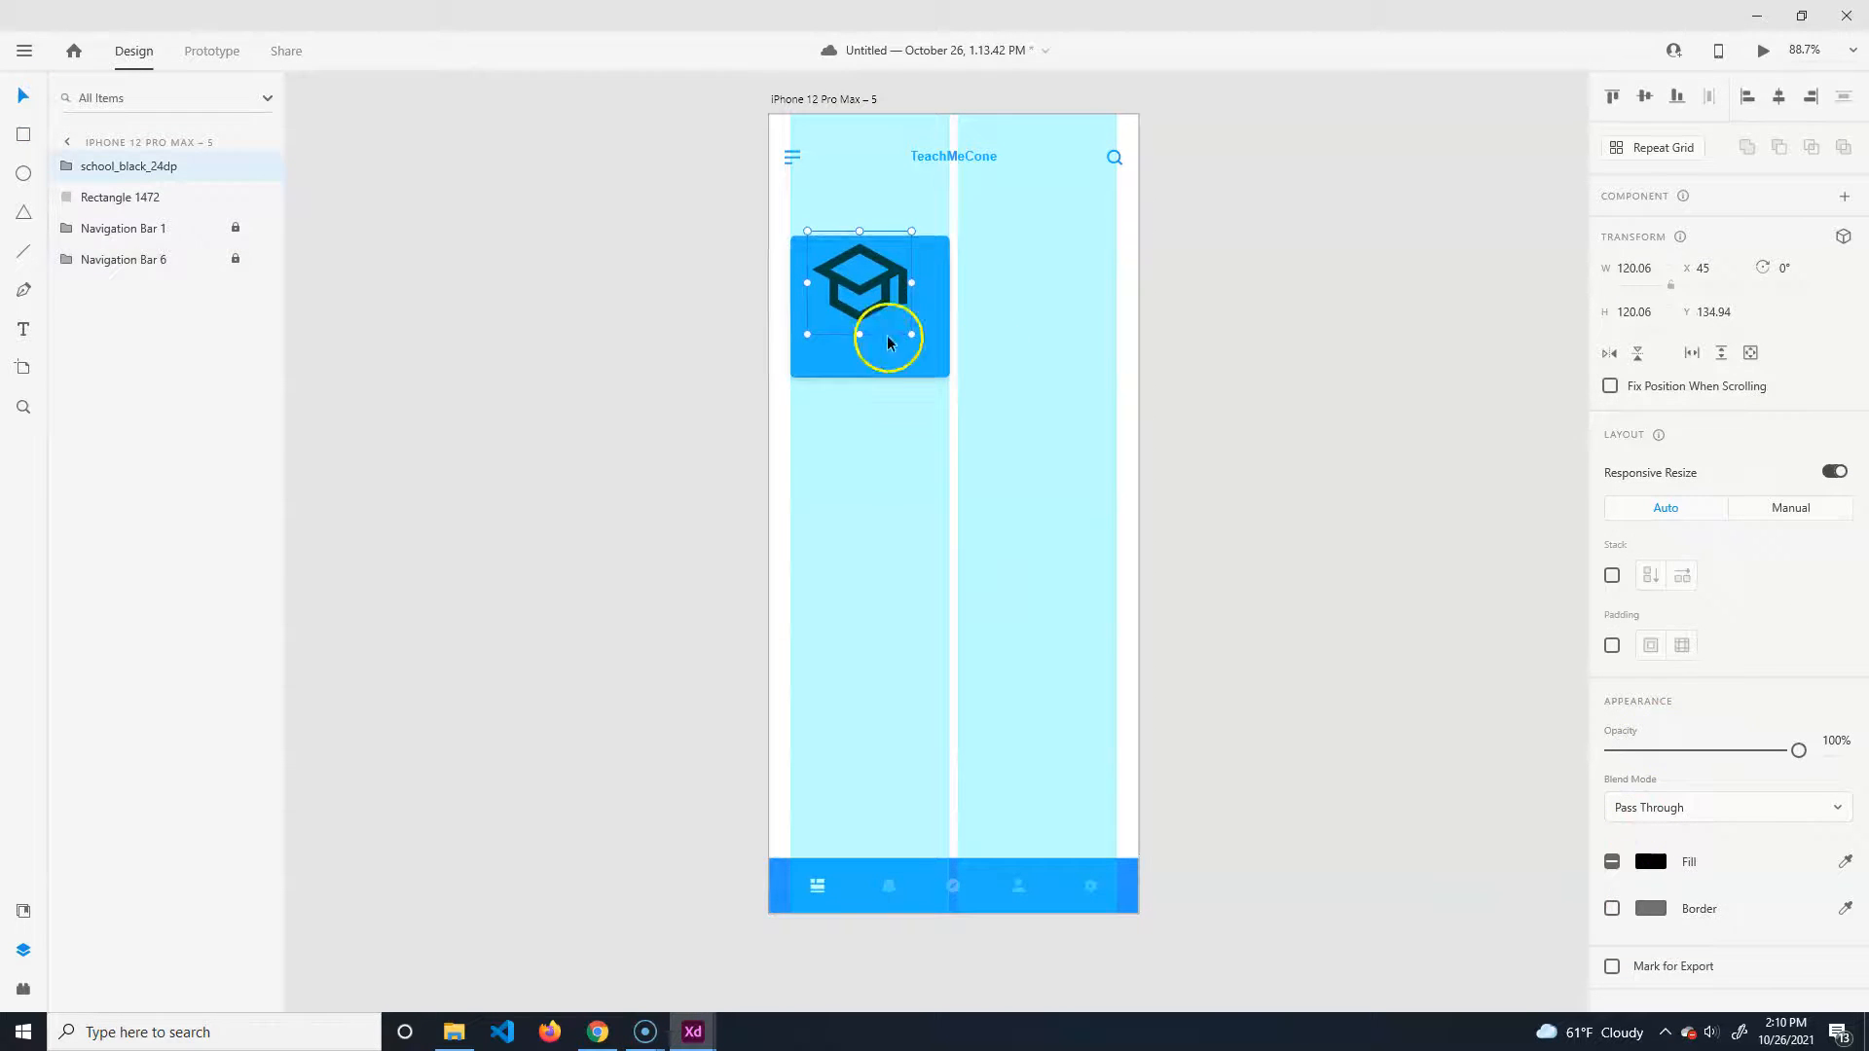
double_click(868, 280)
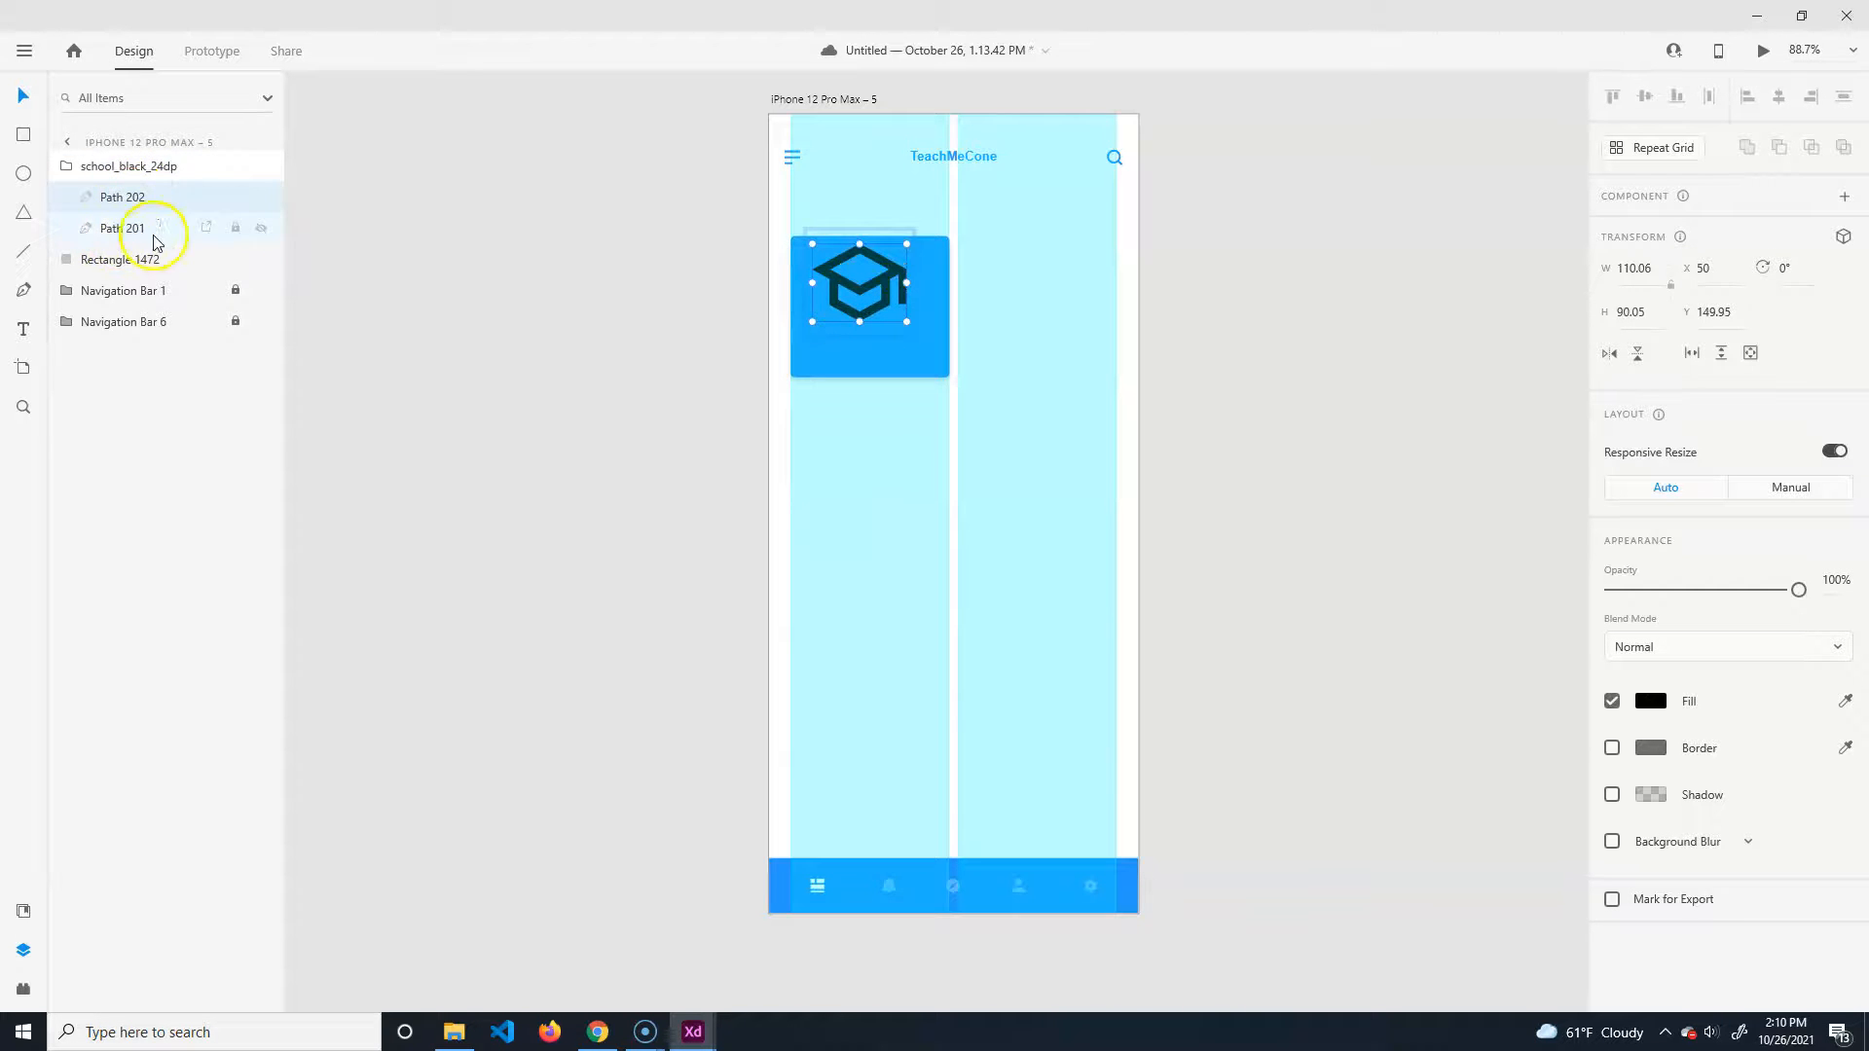
left_click(1651, 701)
left_click(1467, 703)
left_click_drag(1467, 702, 1292, 597)
left_click(863, 253)
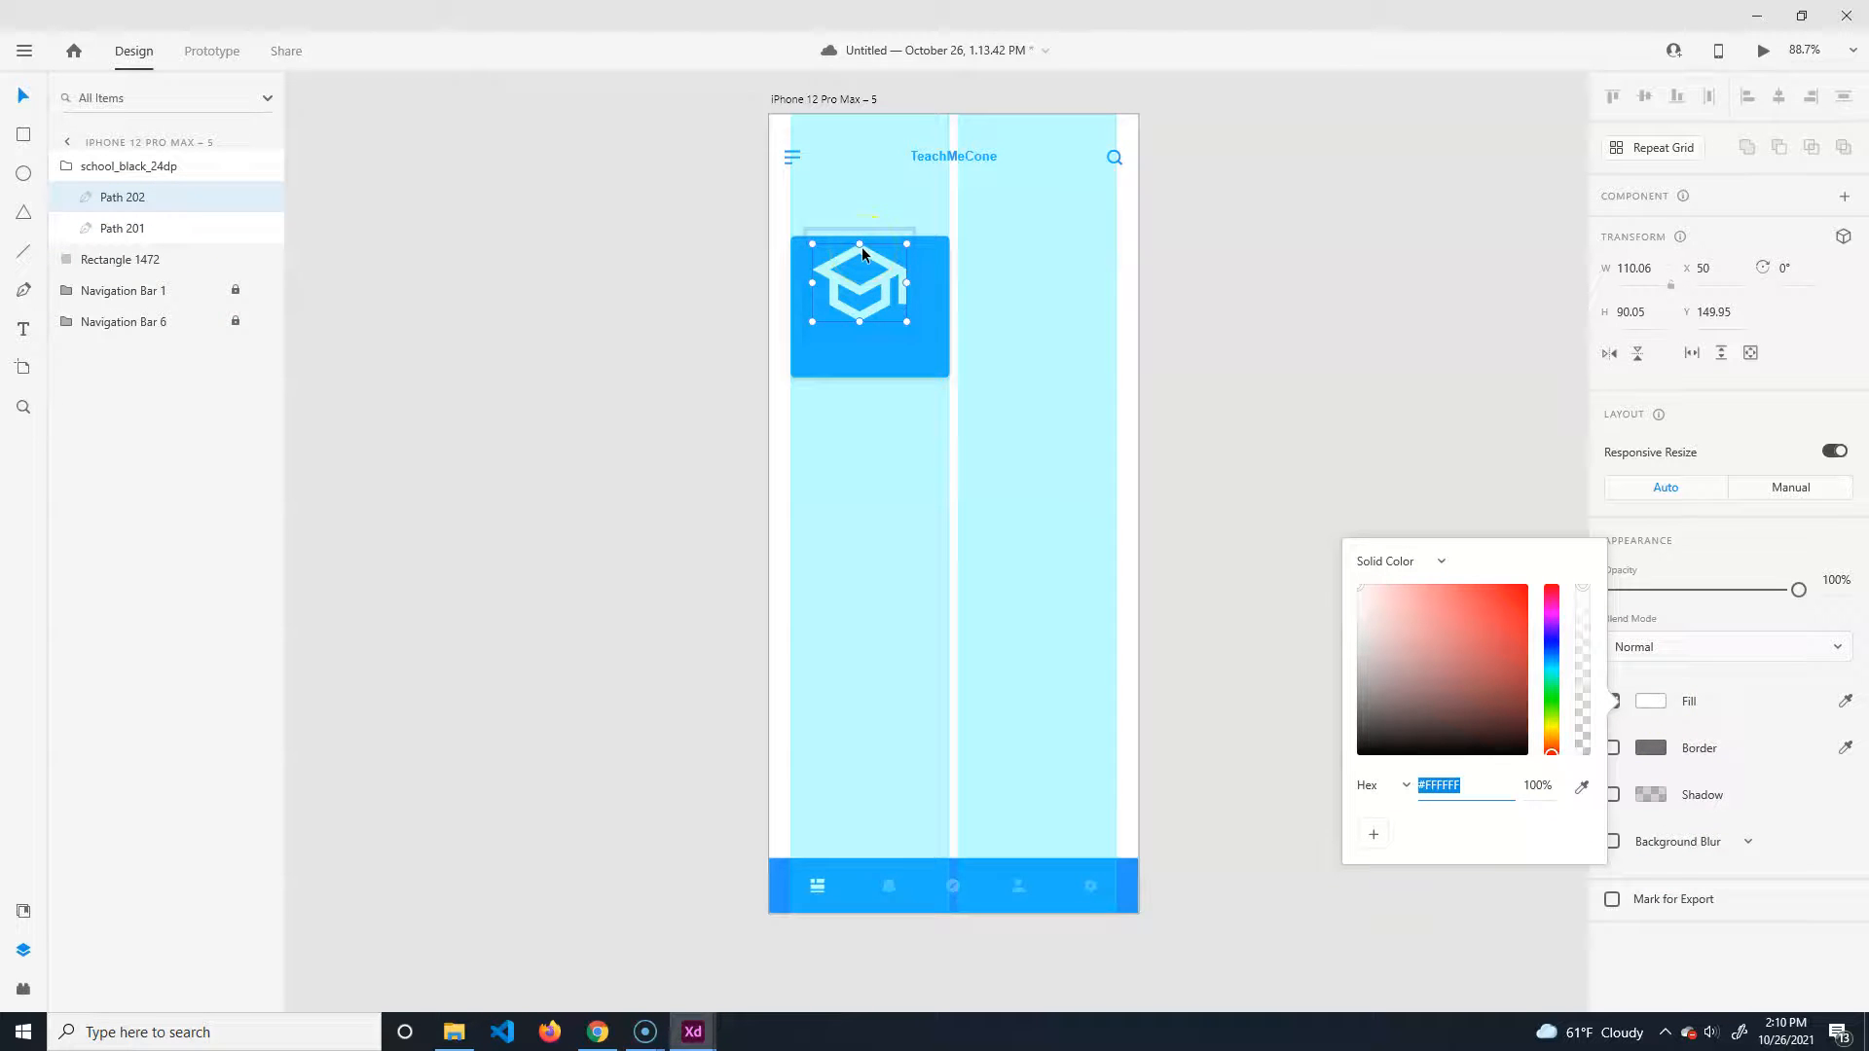
left_click(1271, 329)
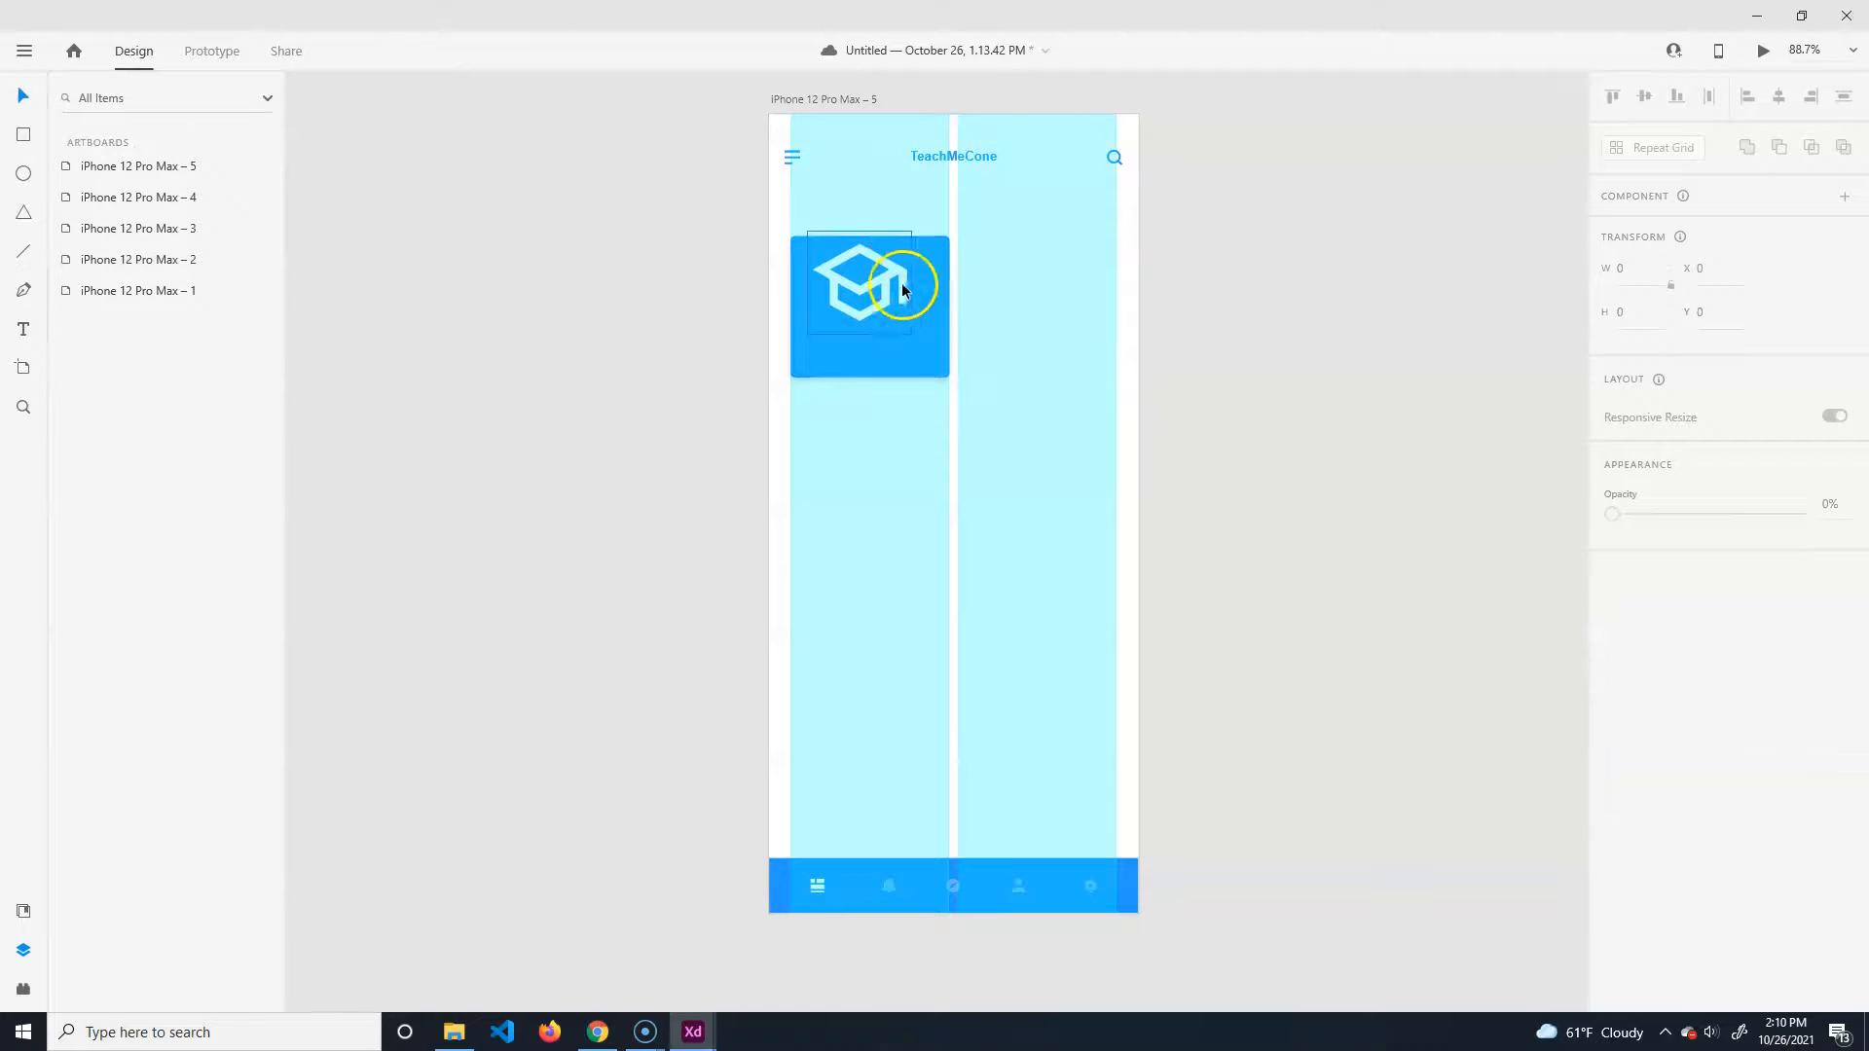
Center the school icon horizontally on the blue card and scale it down slightly.
left_click_drag(892, 276, 897, 271)
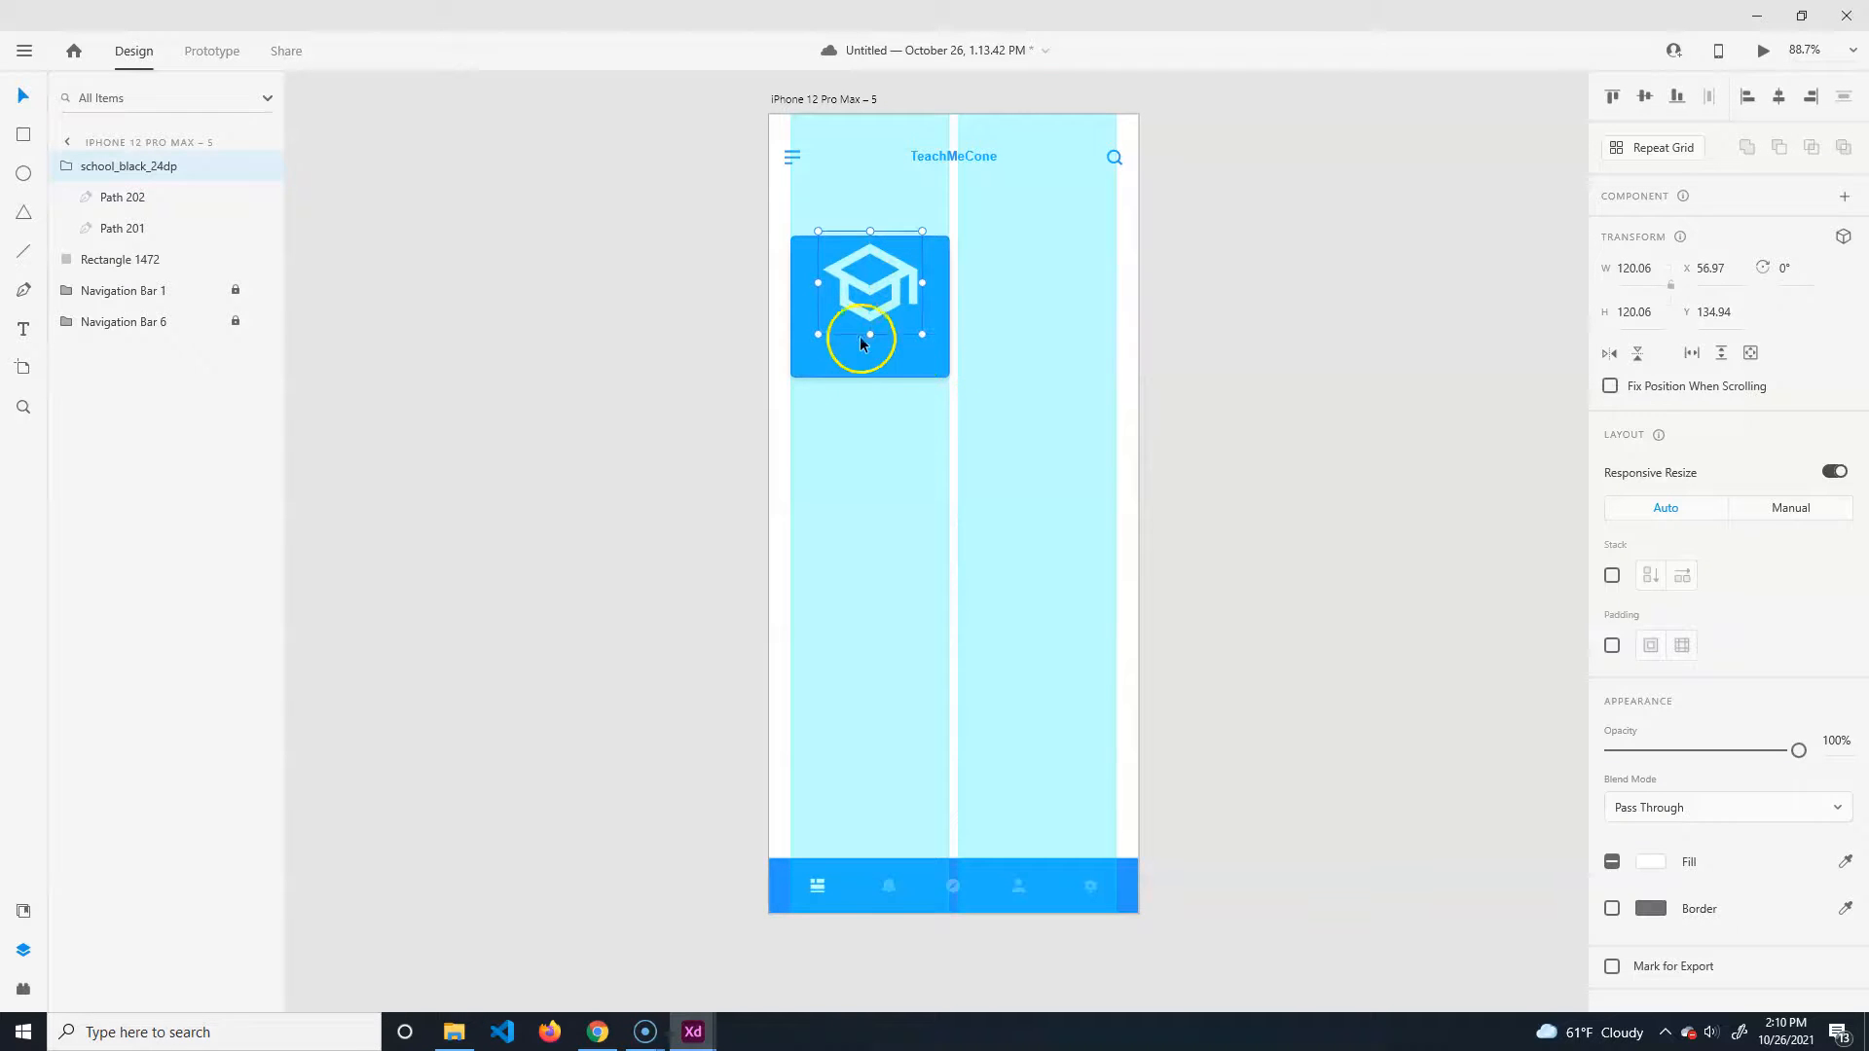
left_click_drag(818, 333, 878, 276)
left_click(565, 417)
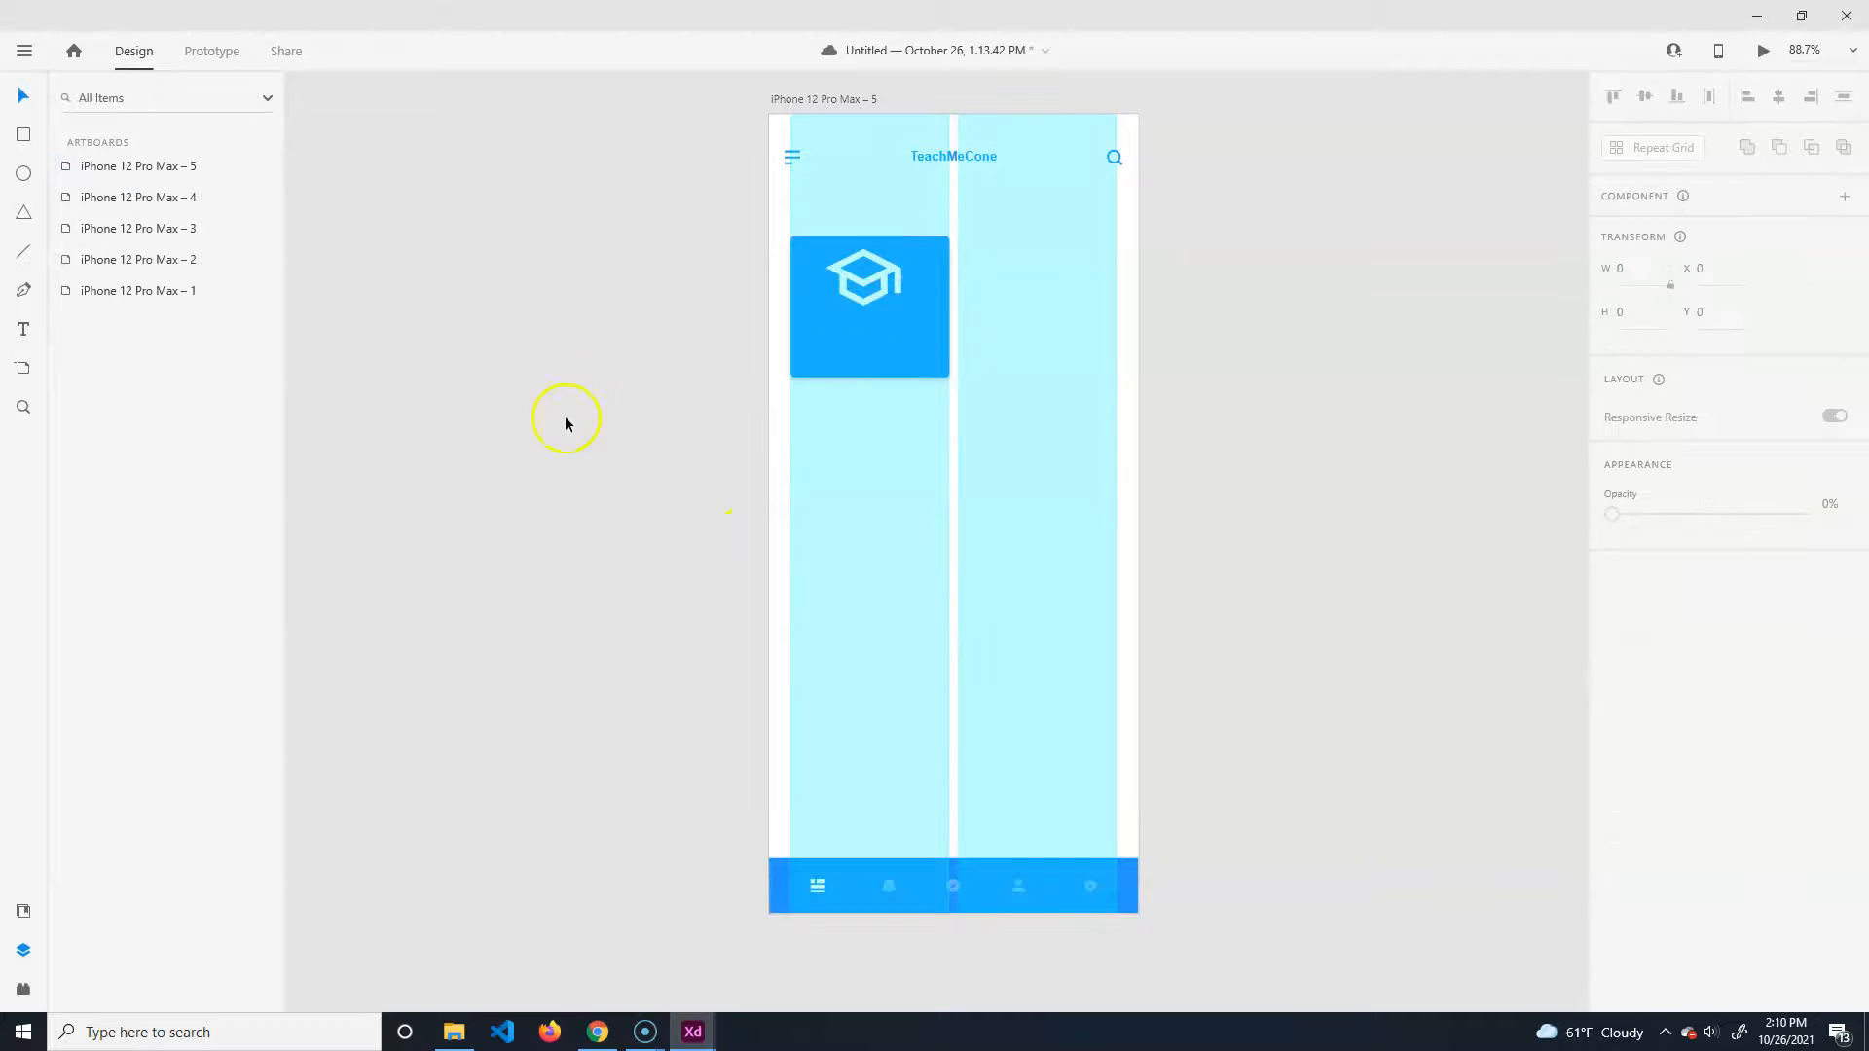
left_click(25, 332)
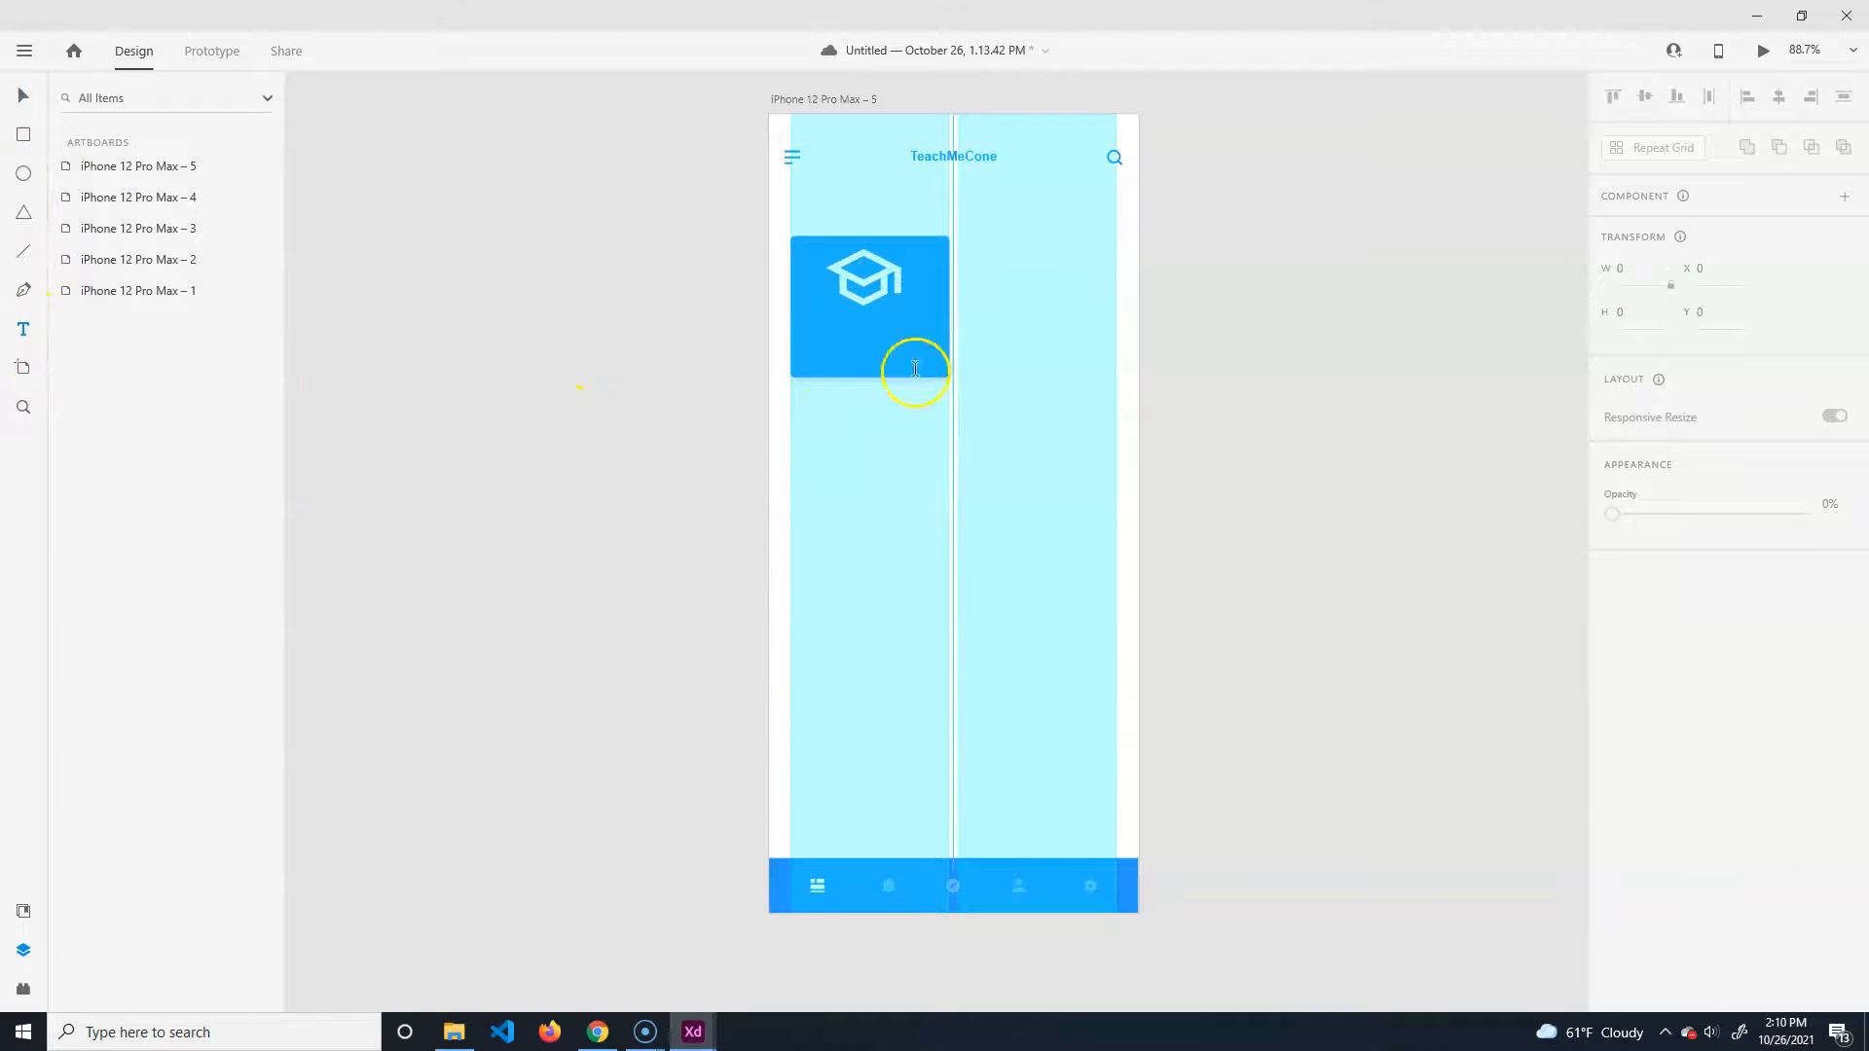
left_click(863, 330)
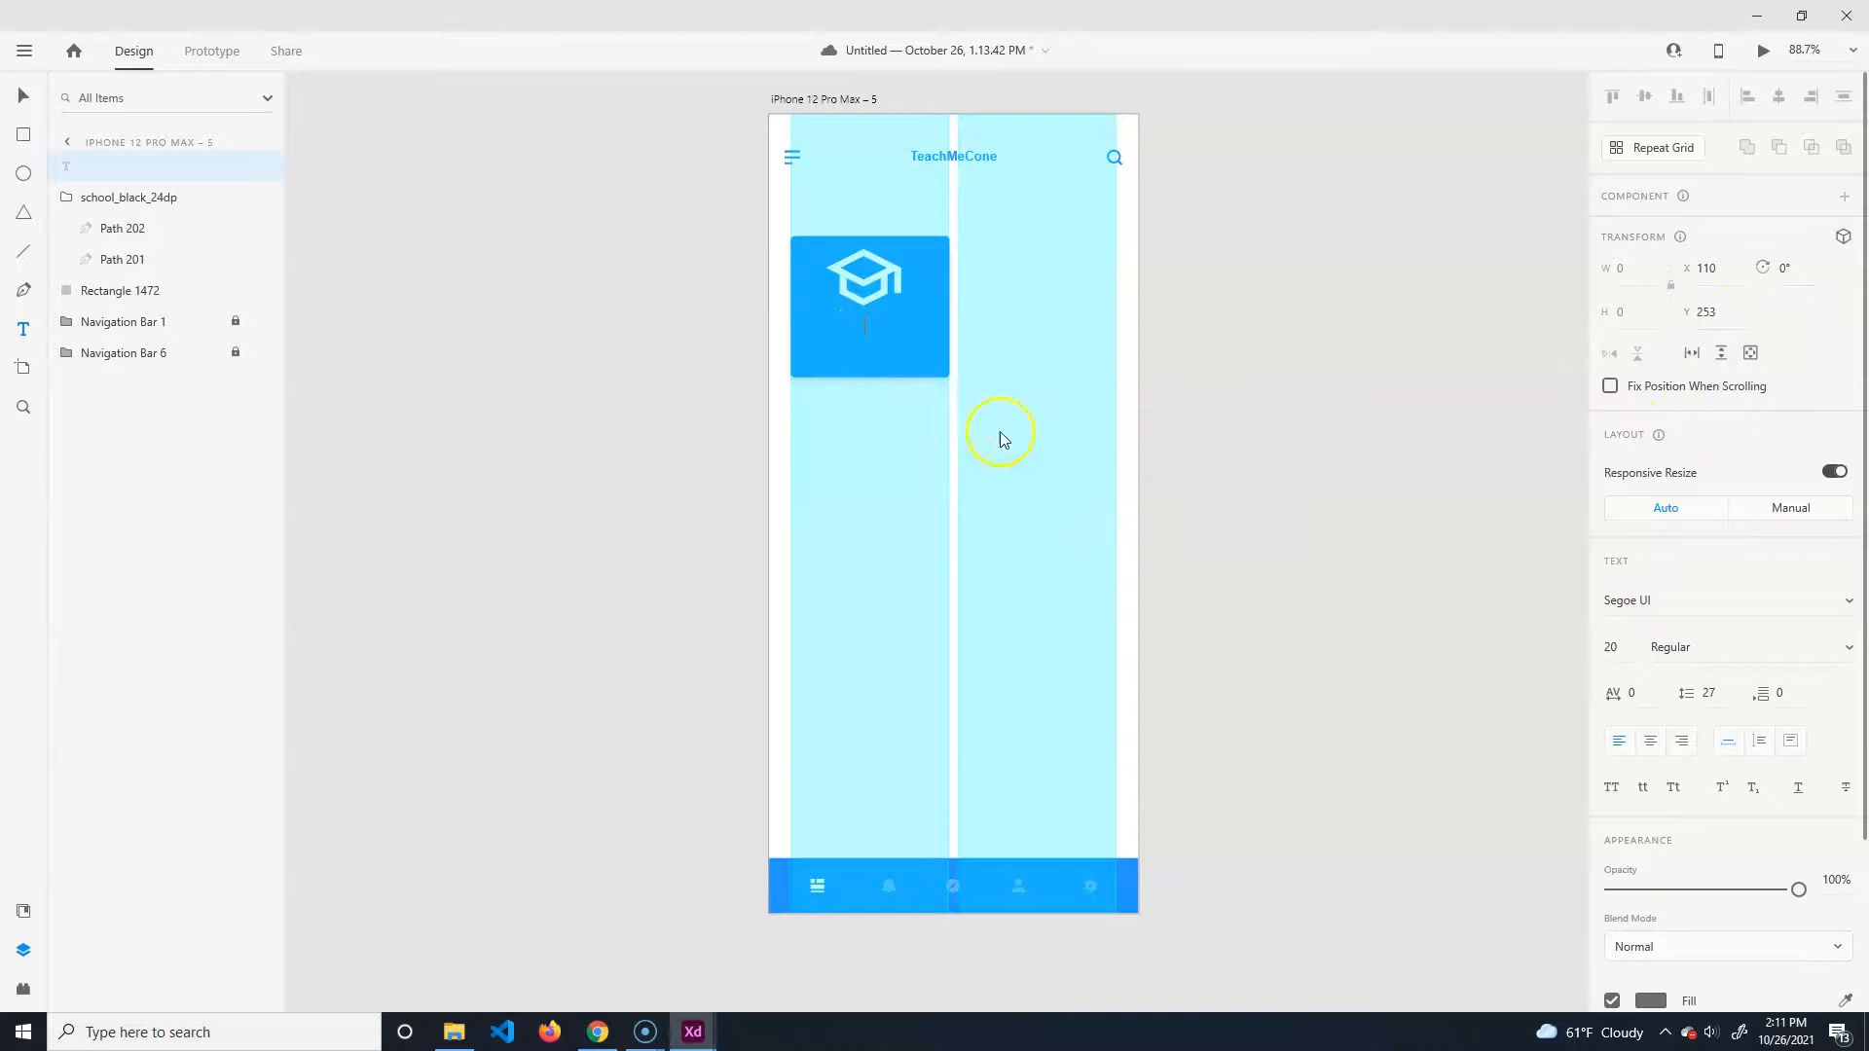
scroll(1665, 779, "down", 2)
left_click(1651, 790)
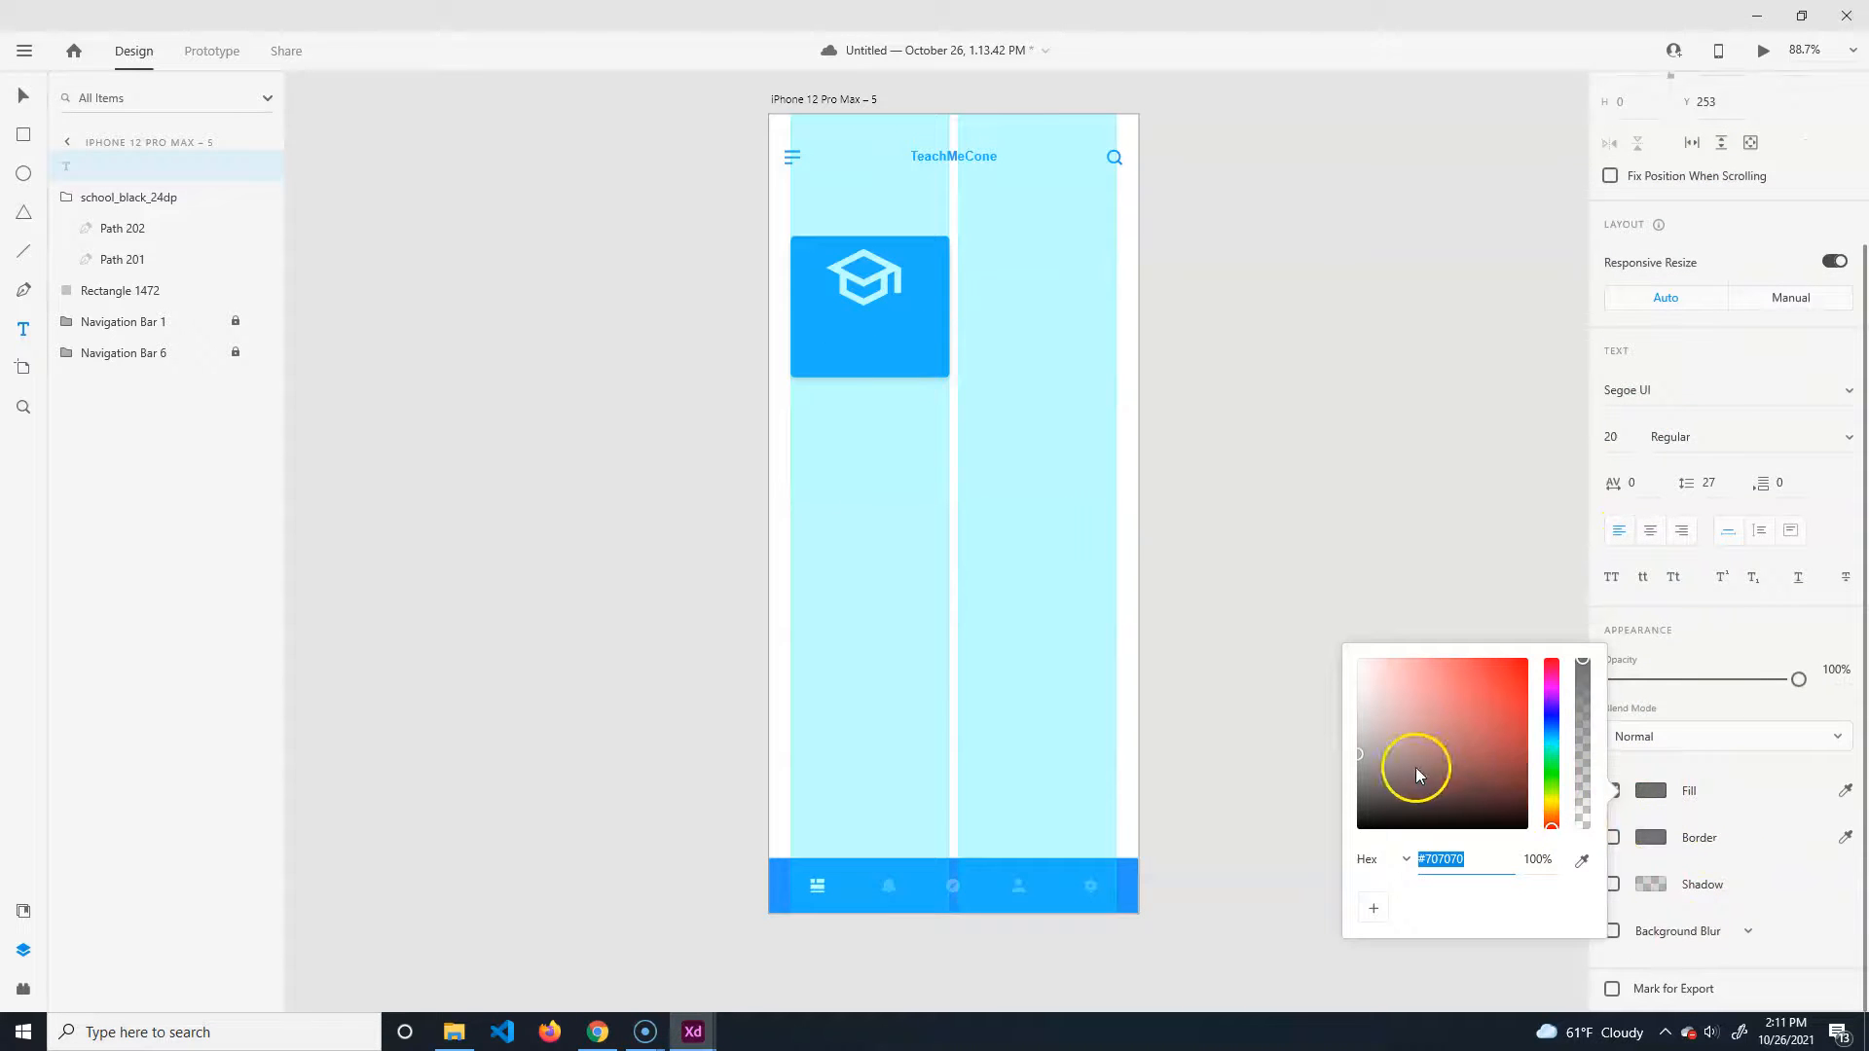
left_click(849, 336)
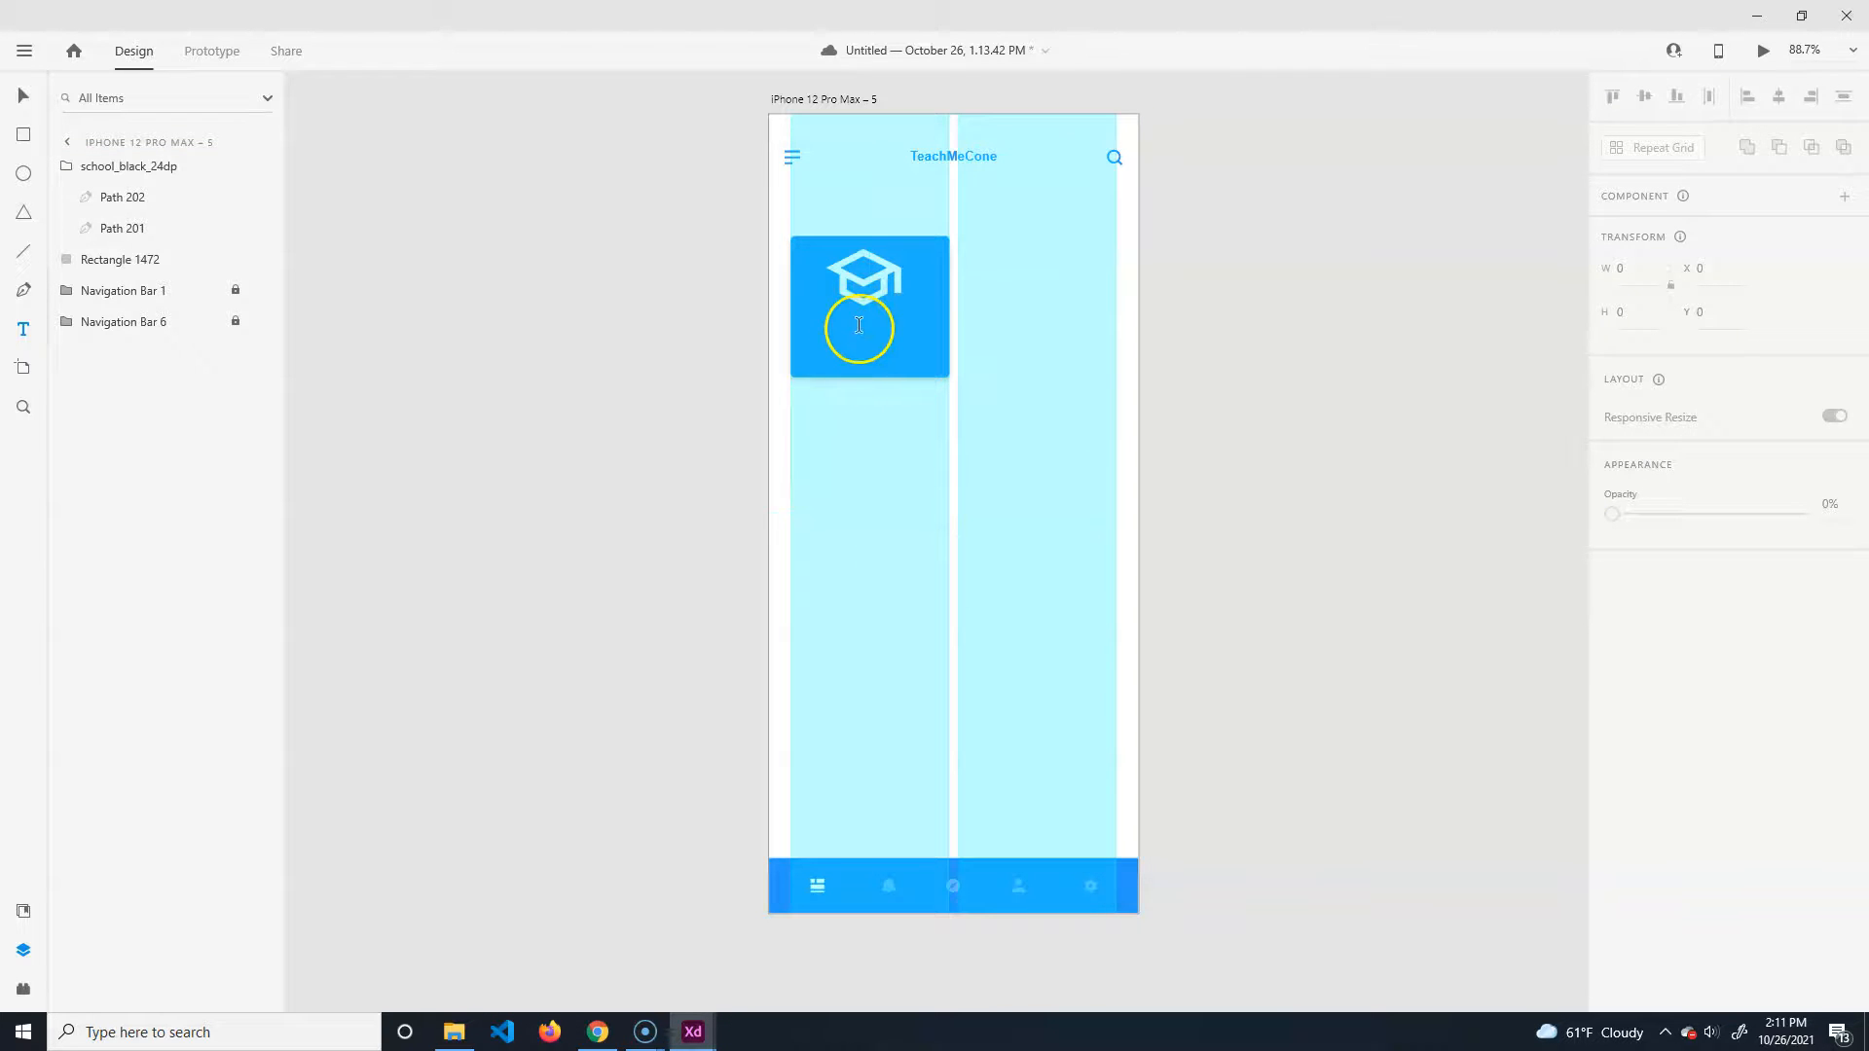
left_click(21, 93)
left_click(21, 331)
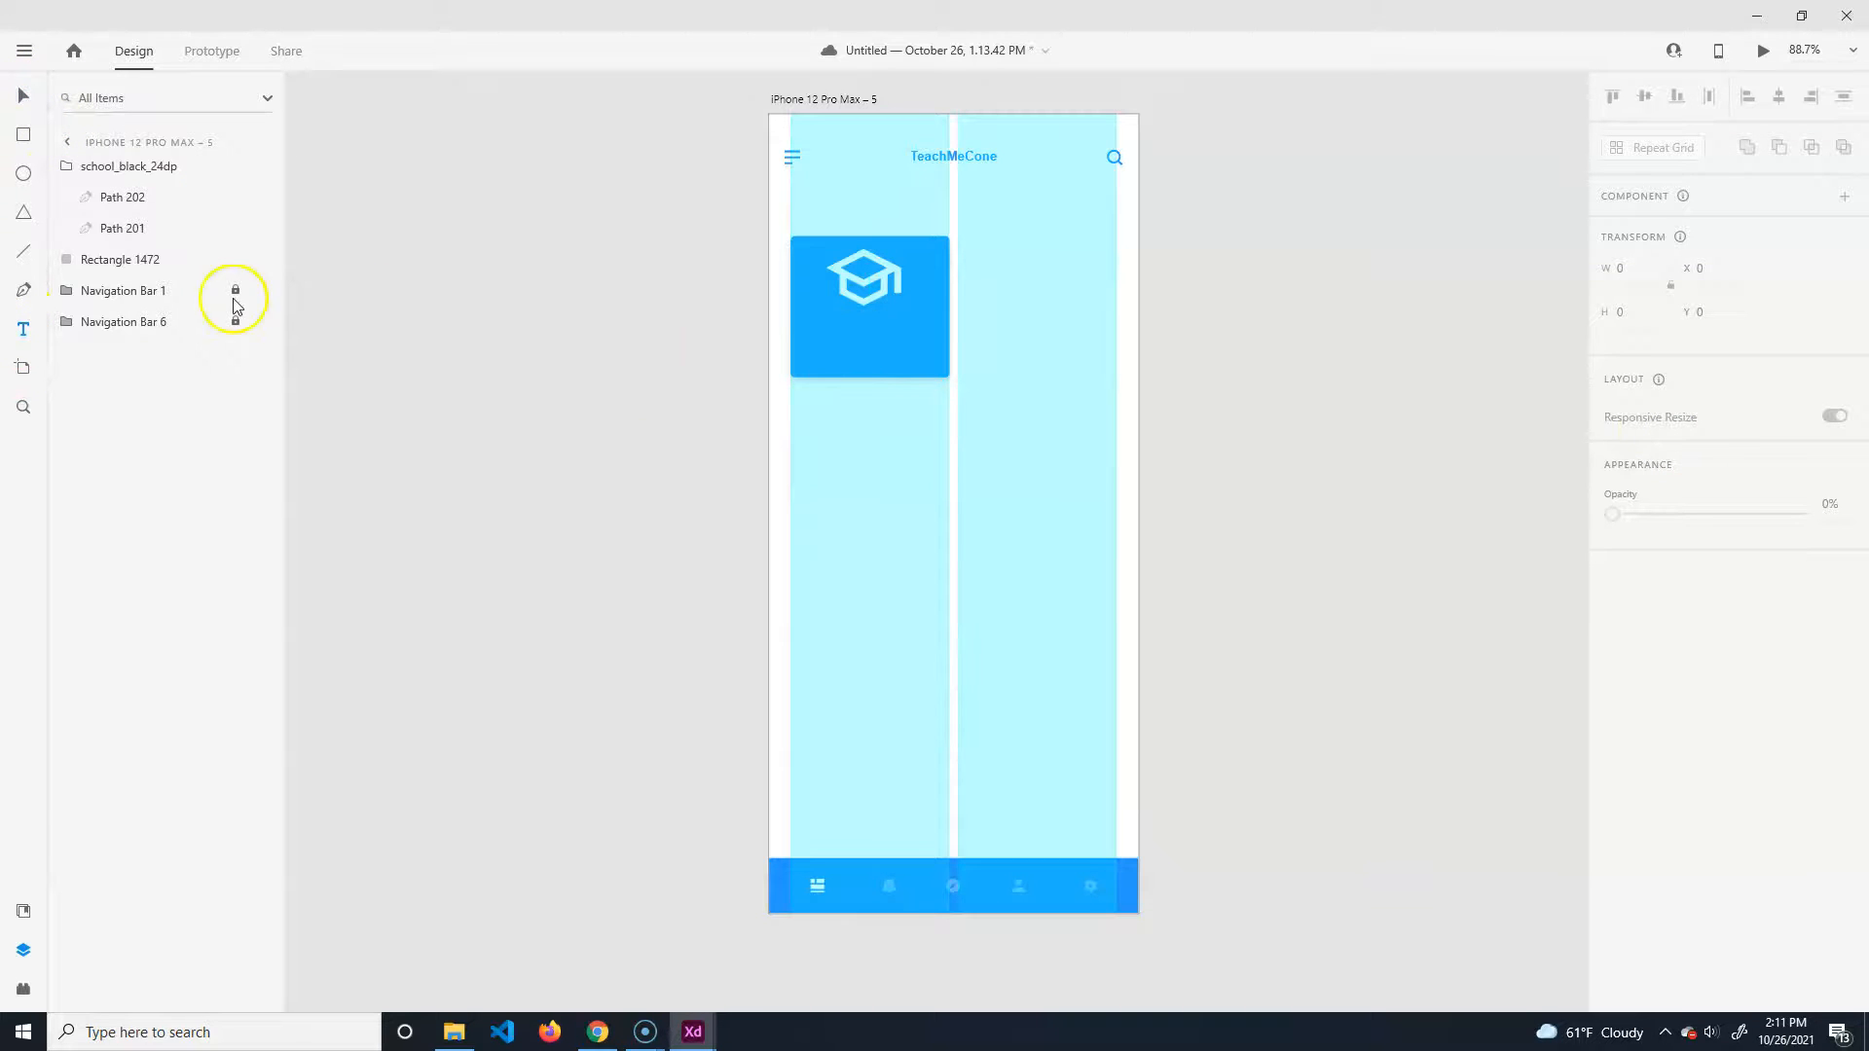
Add the text "Course" in the first column of the artboard, below the blue card.
left_click(840, 538)
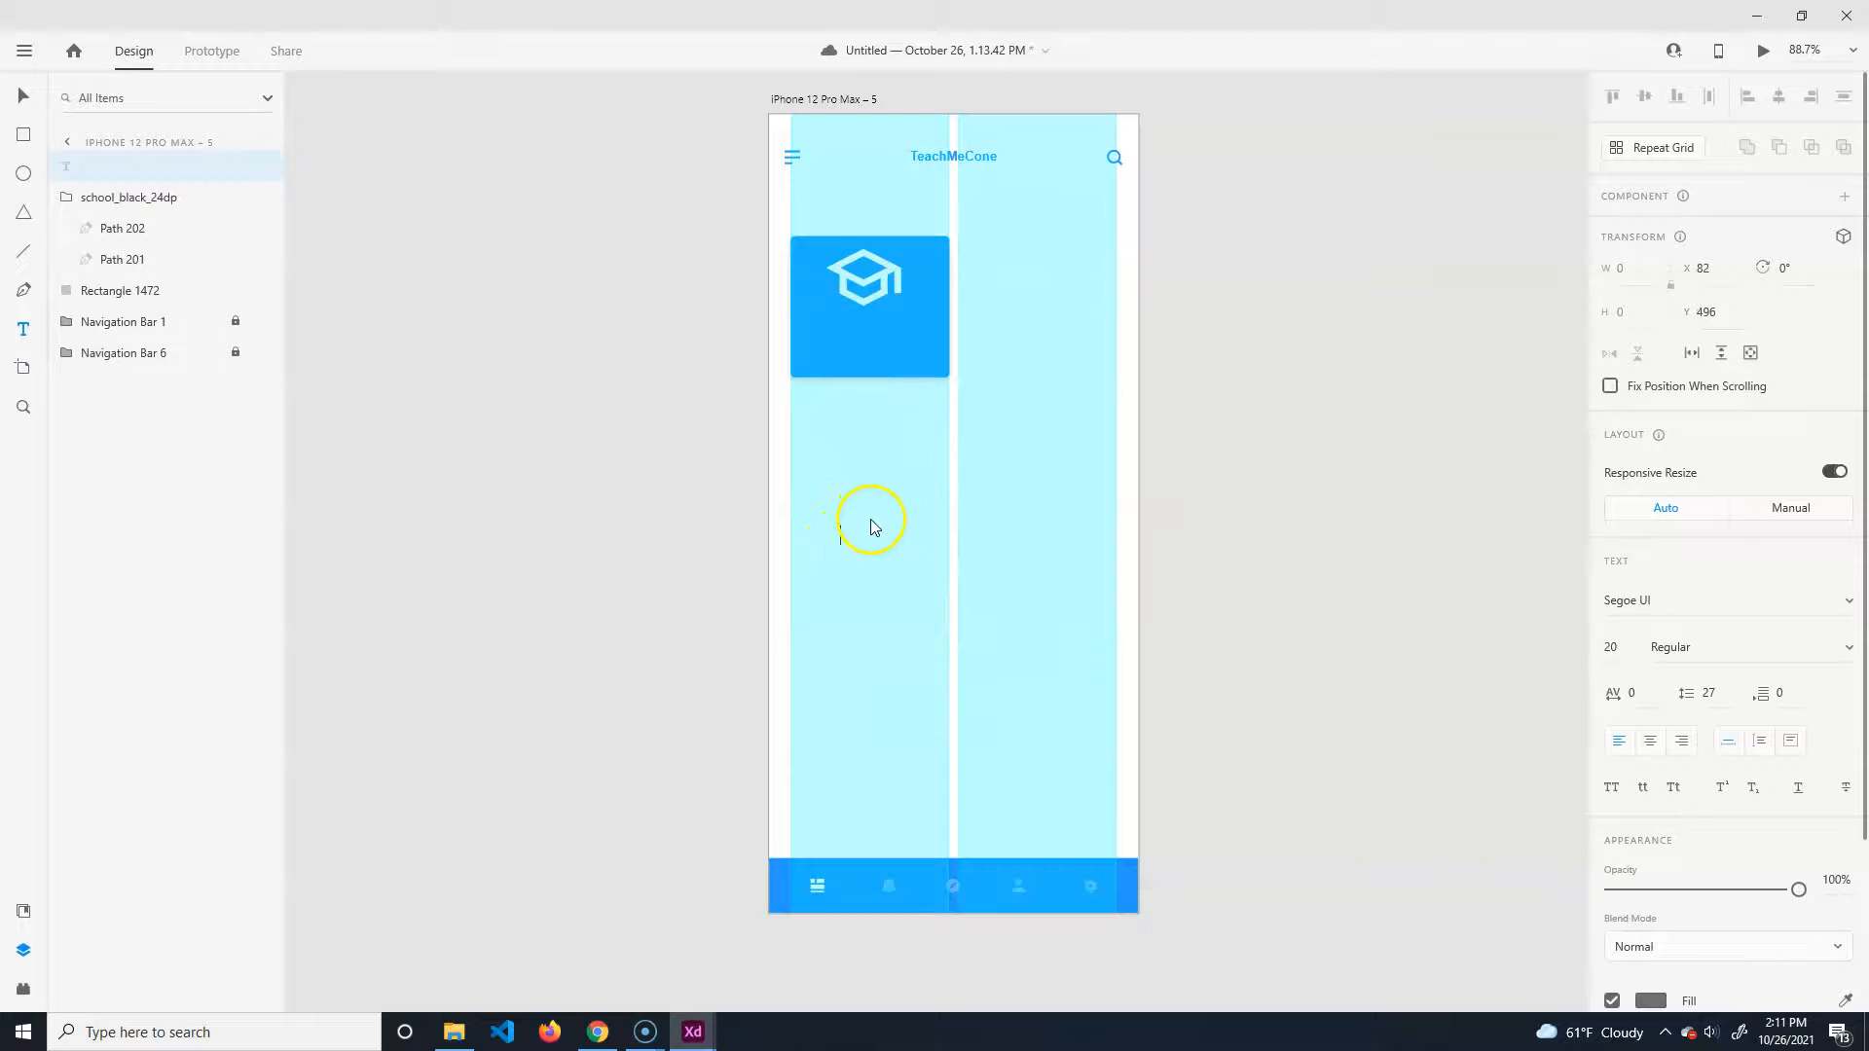
left_click(86, 170)
left_click(821, 490)
type("cour")
left_click(1012, 487)
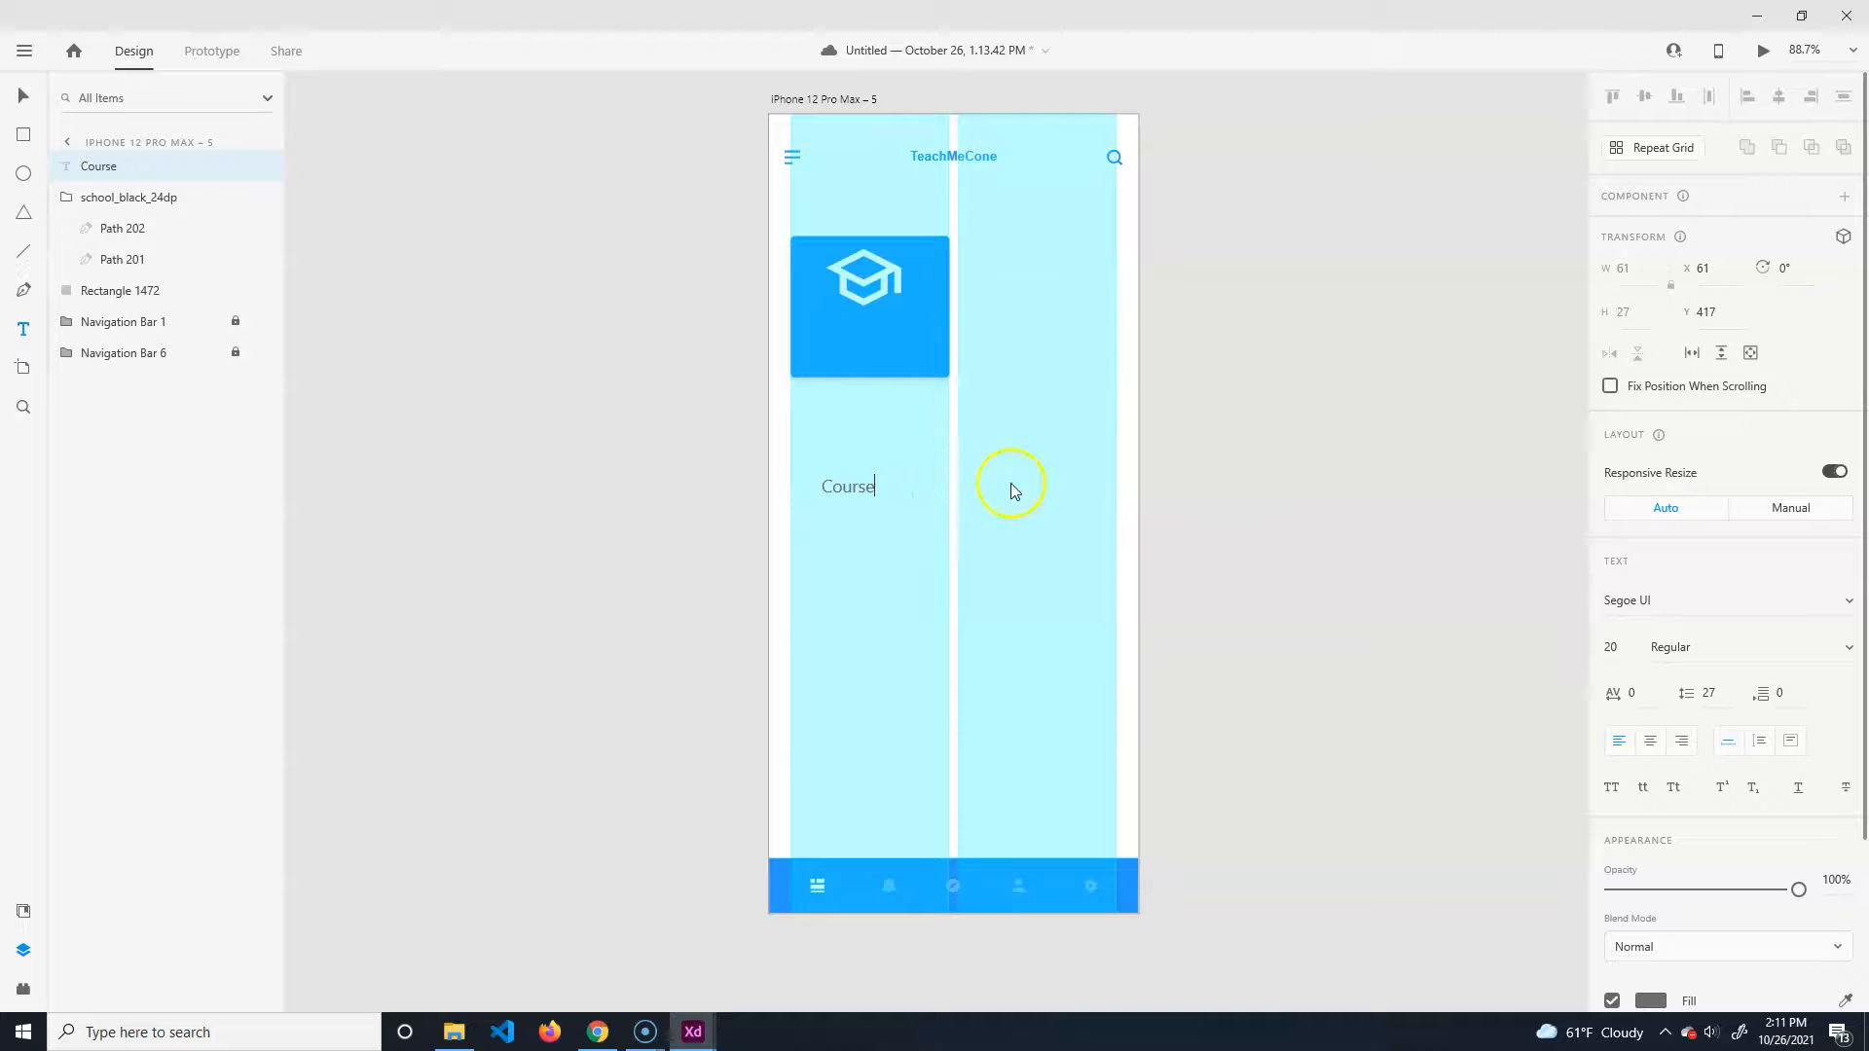
Complete the text below the blue card so it reads "Course Name".
type("NaMEW")
key("BackSpace")
key("BackSpace")
key("BackSpace")
type("ME")
key("BackSpace")
key("BackSpace")
type("me")
Change the fill of the whole "Course Name" text to white, #FFFFFF.
left_click_drag(927, 486, 776, 483)
scroll(1645, 807, "down", 2)
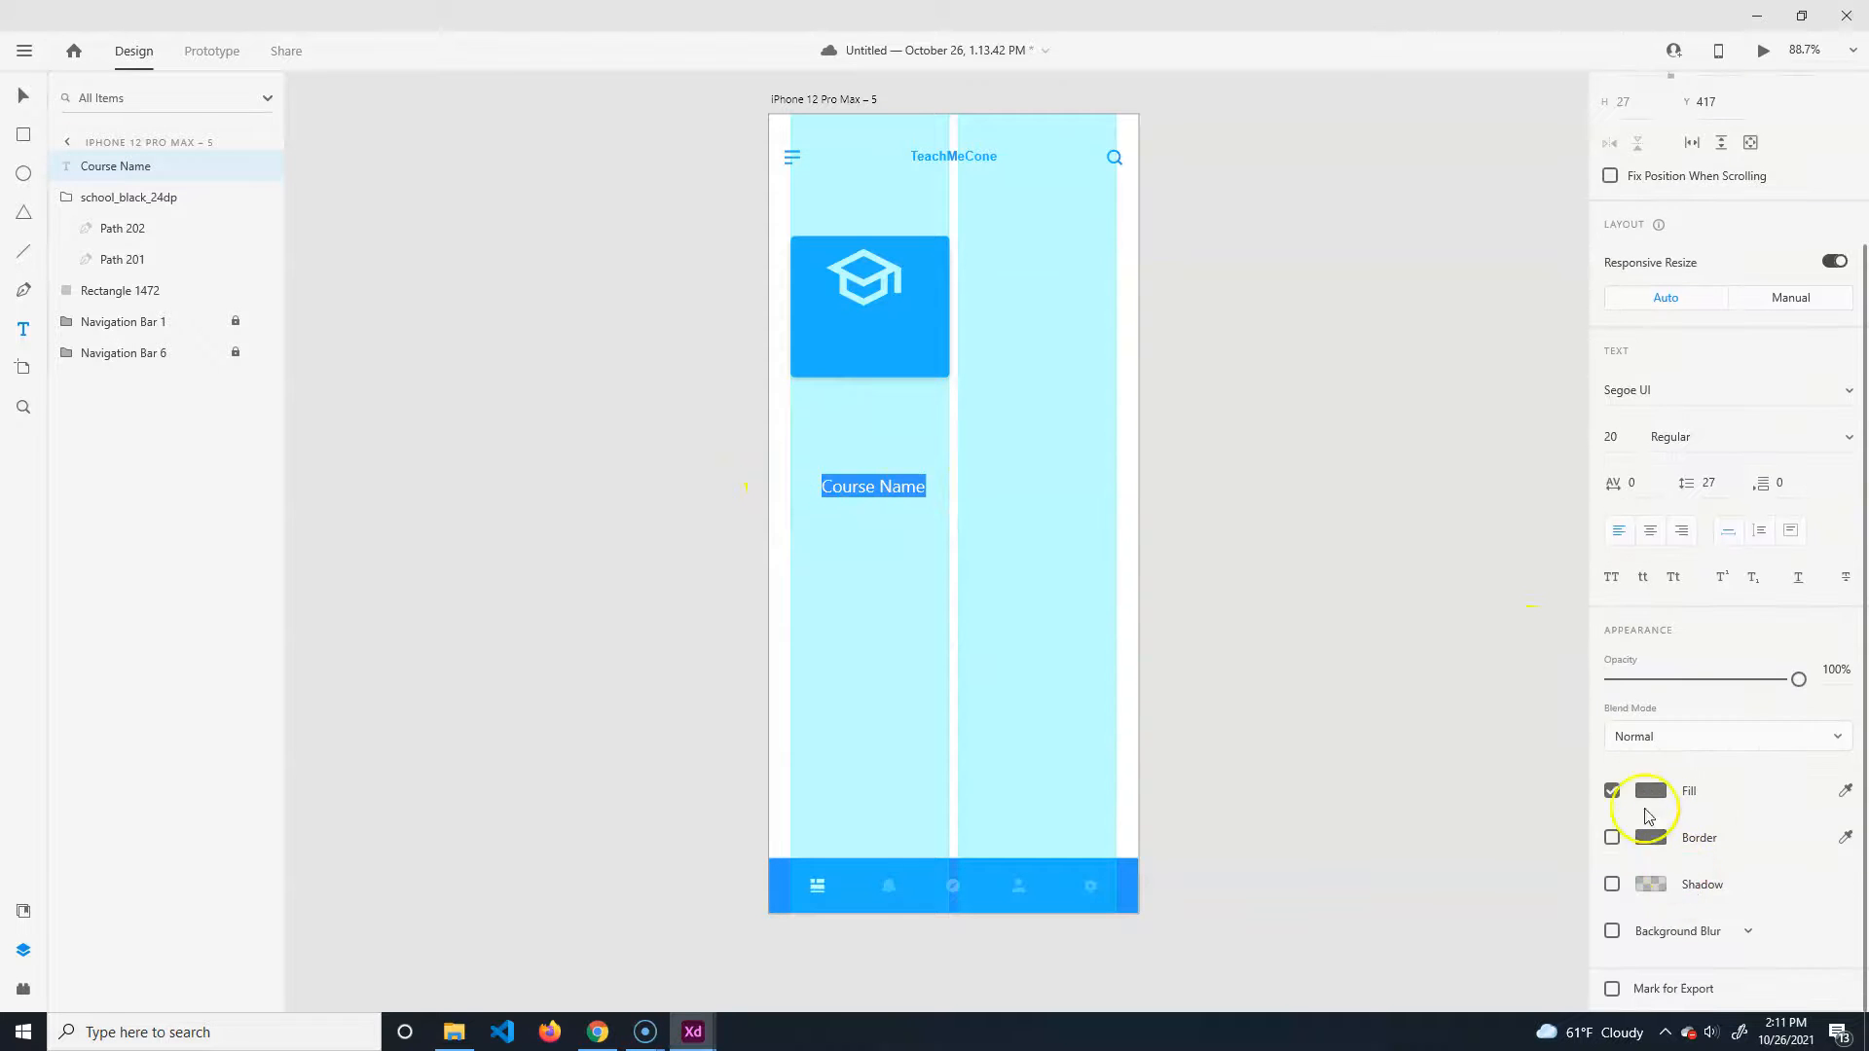
left_click(1648, 813)
left_click_drag(1381, 776, 1310, 626)
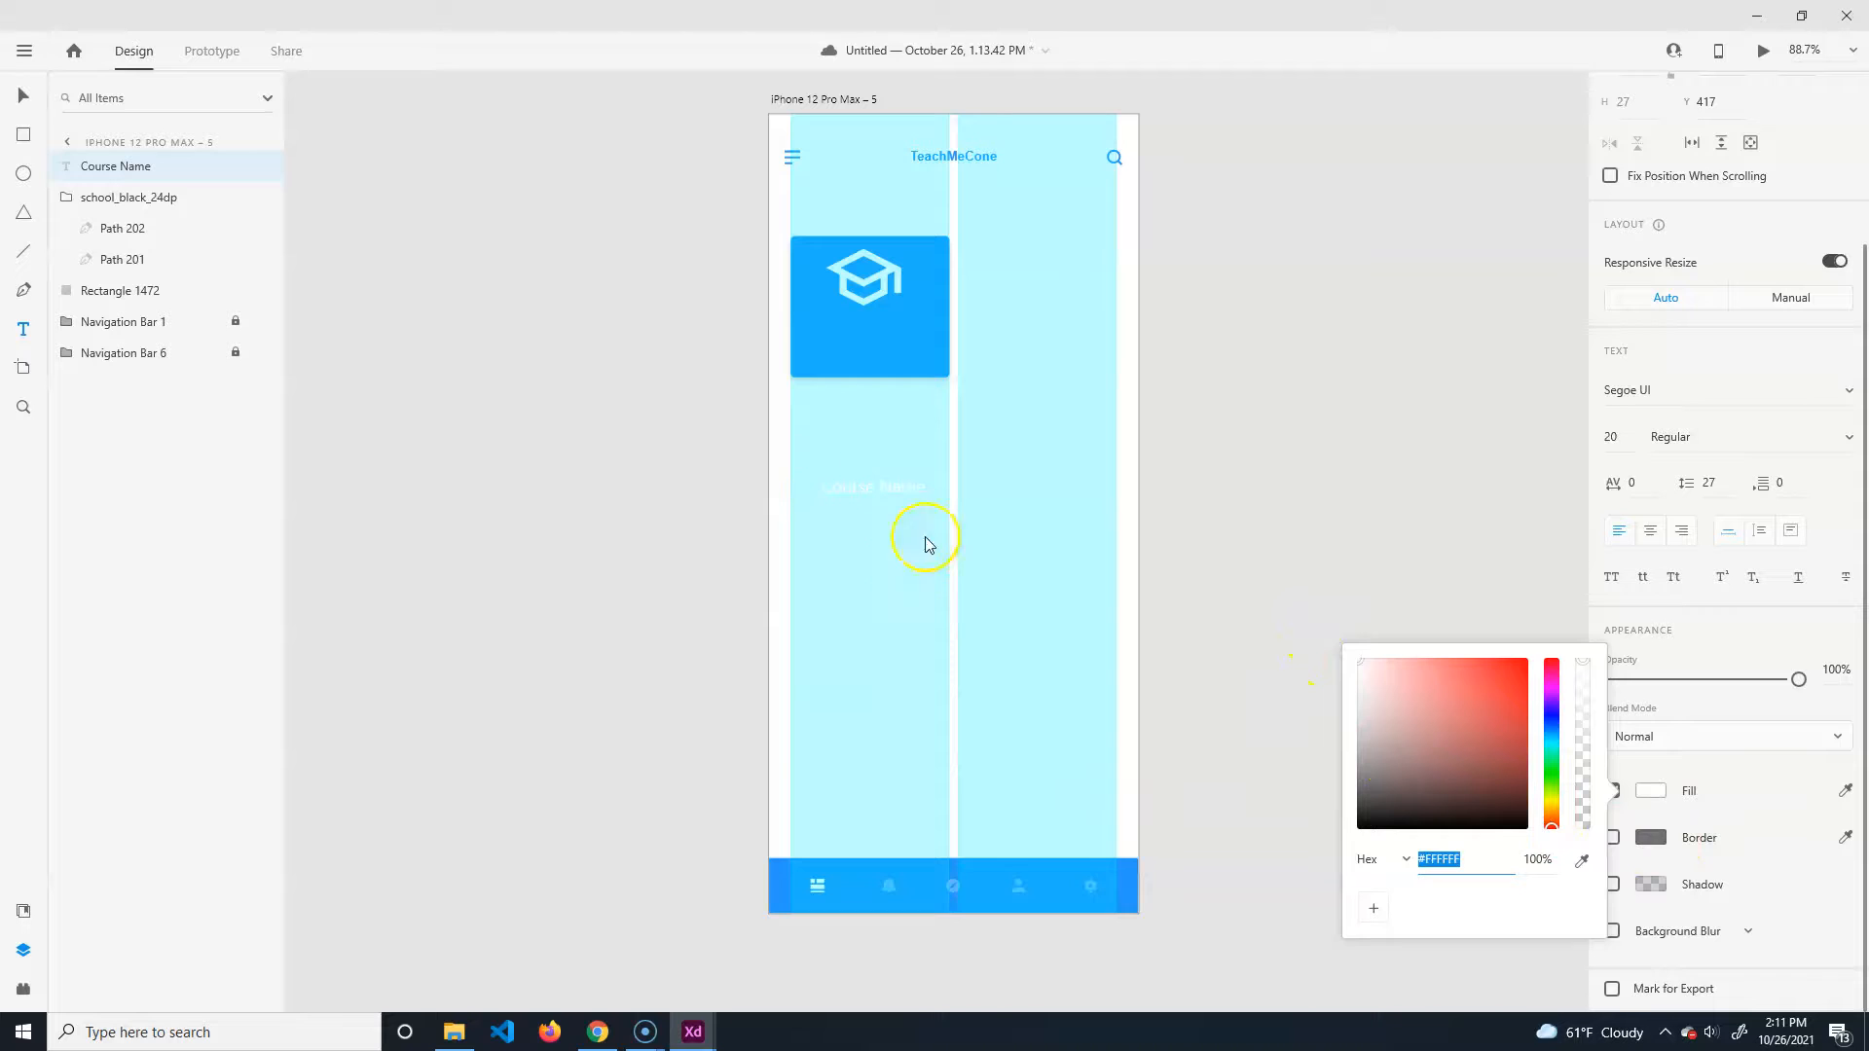
left_click(1717, 661)
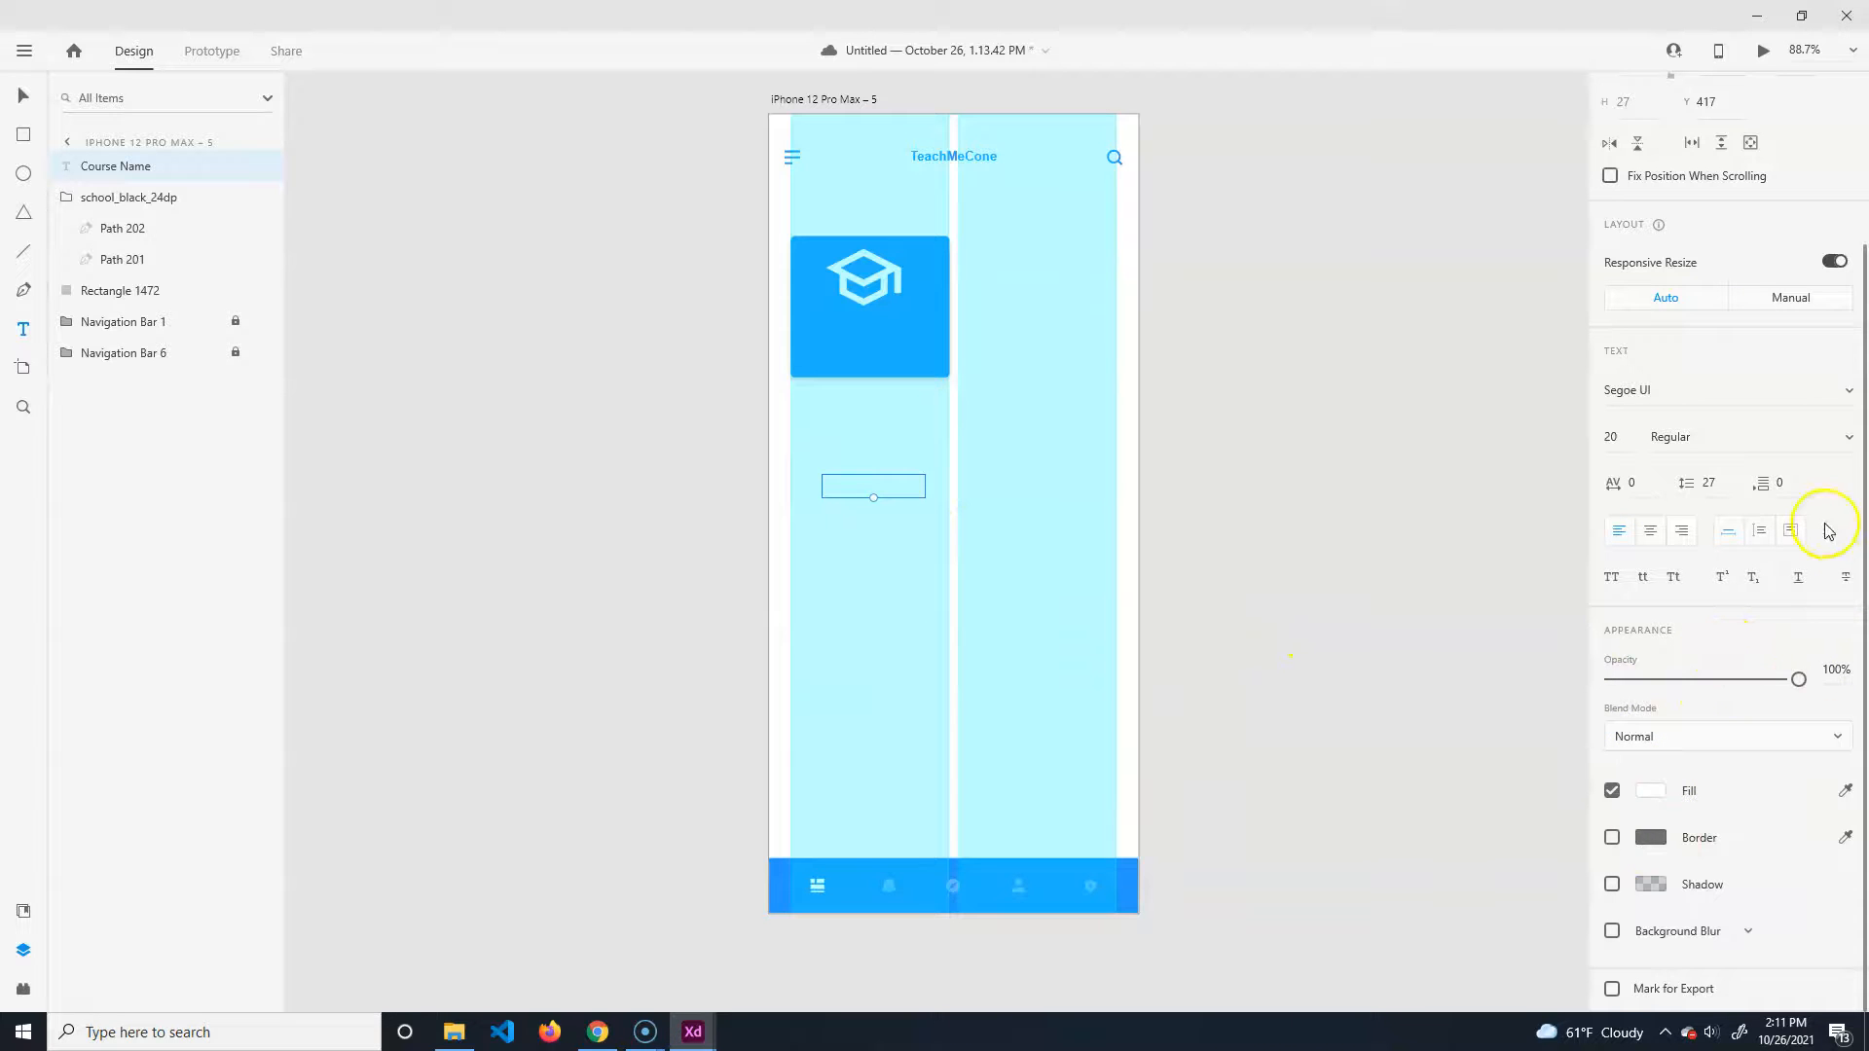
Center-align the "Course Name" text and set its font size to 16.
left_click(1650, 530)
left_click(1629, 440)
type("16")
key("Return")
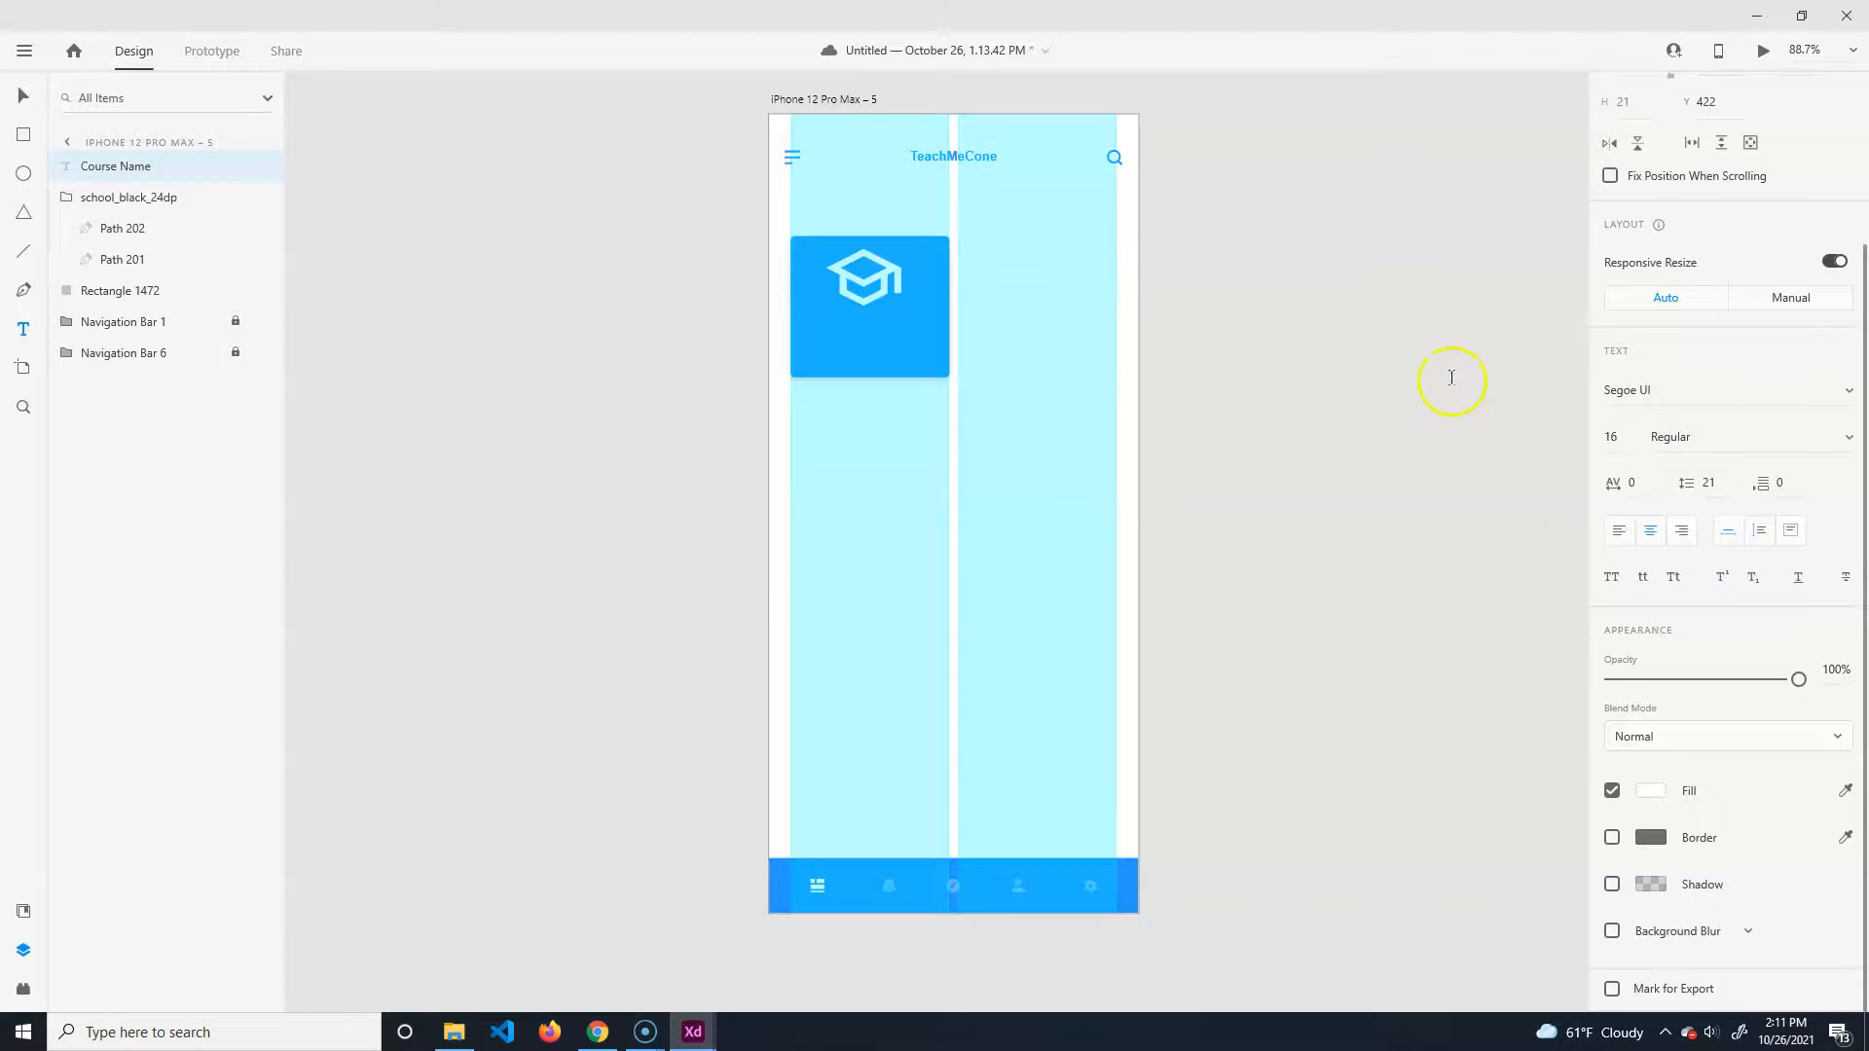
Set the "Course Name" font size to 20 and move the text onto the blue card, centered below the school icon.
left_click(1632, 439)
left_click(1611, 437)
type("20")
key("Return")
left_click_drag(867, 482, 897, 332)
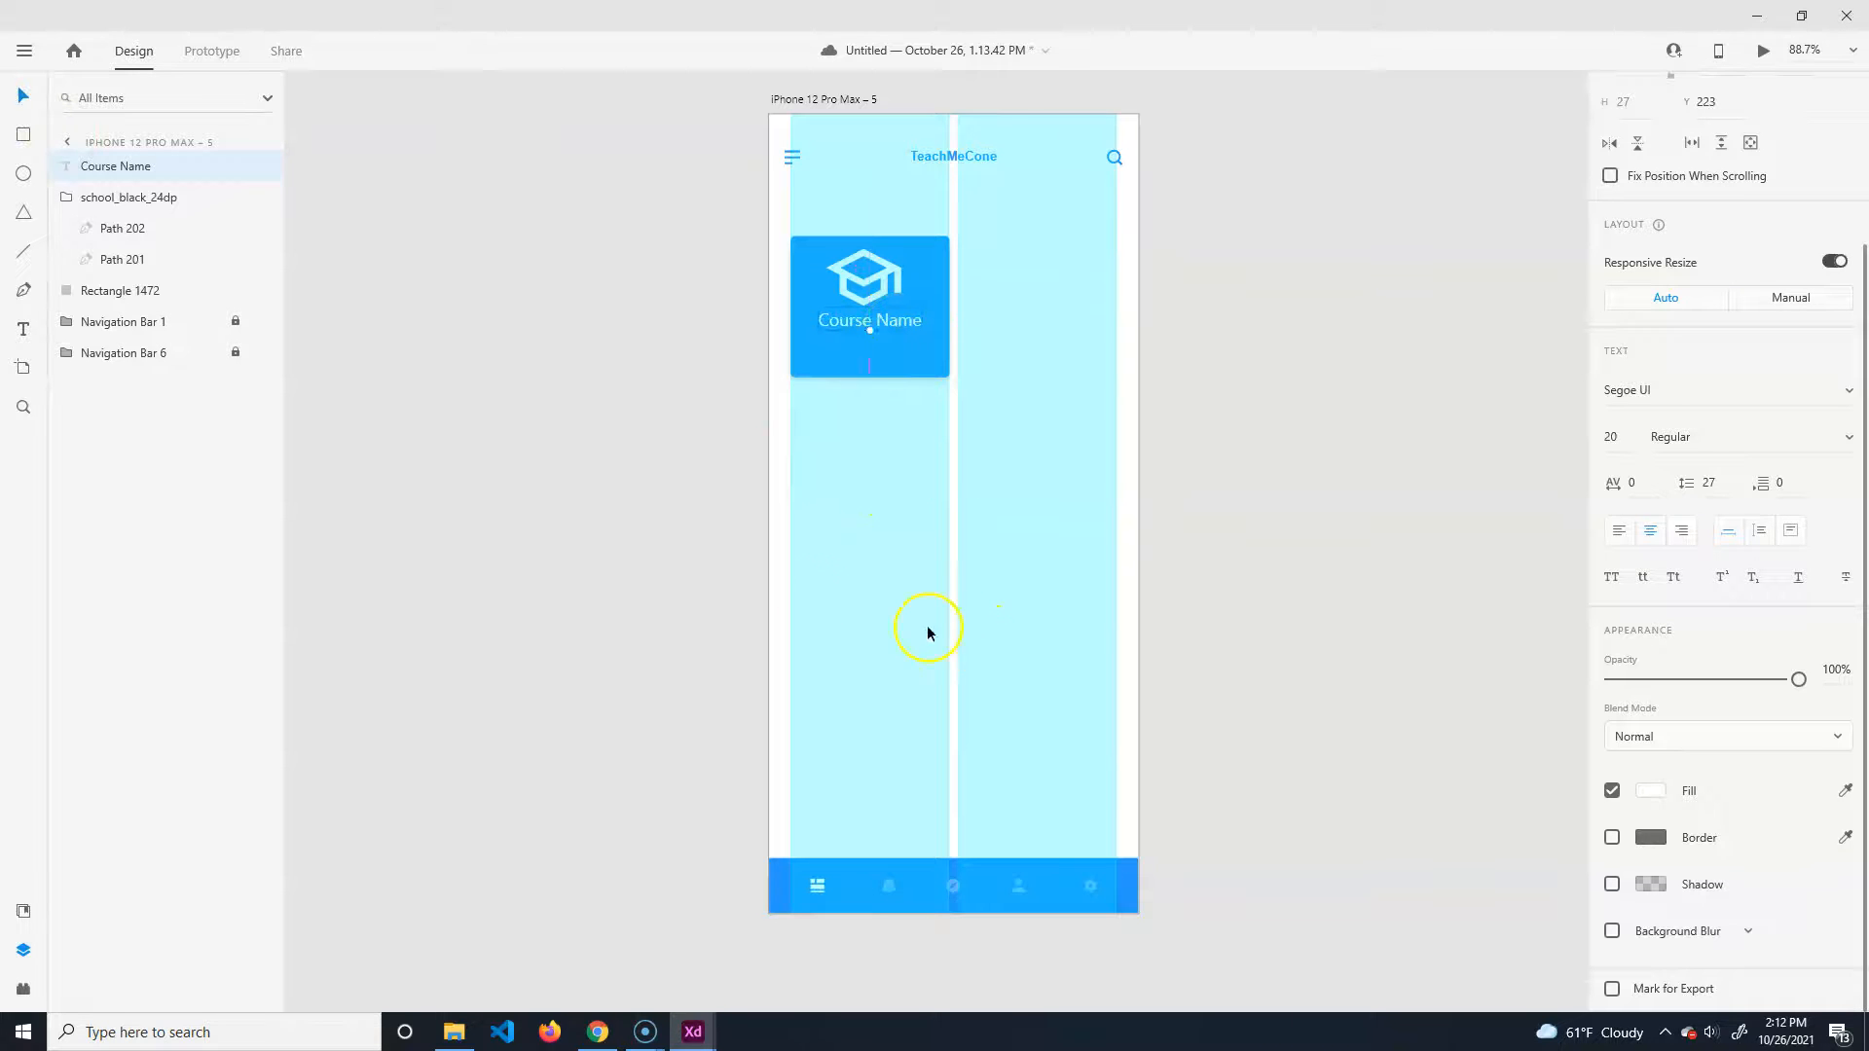
left_click(597, 465)
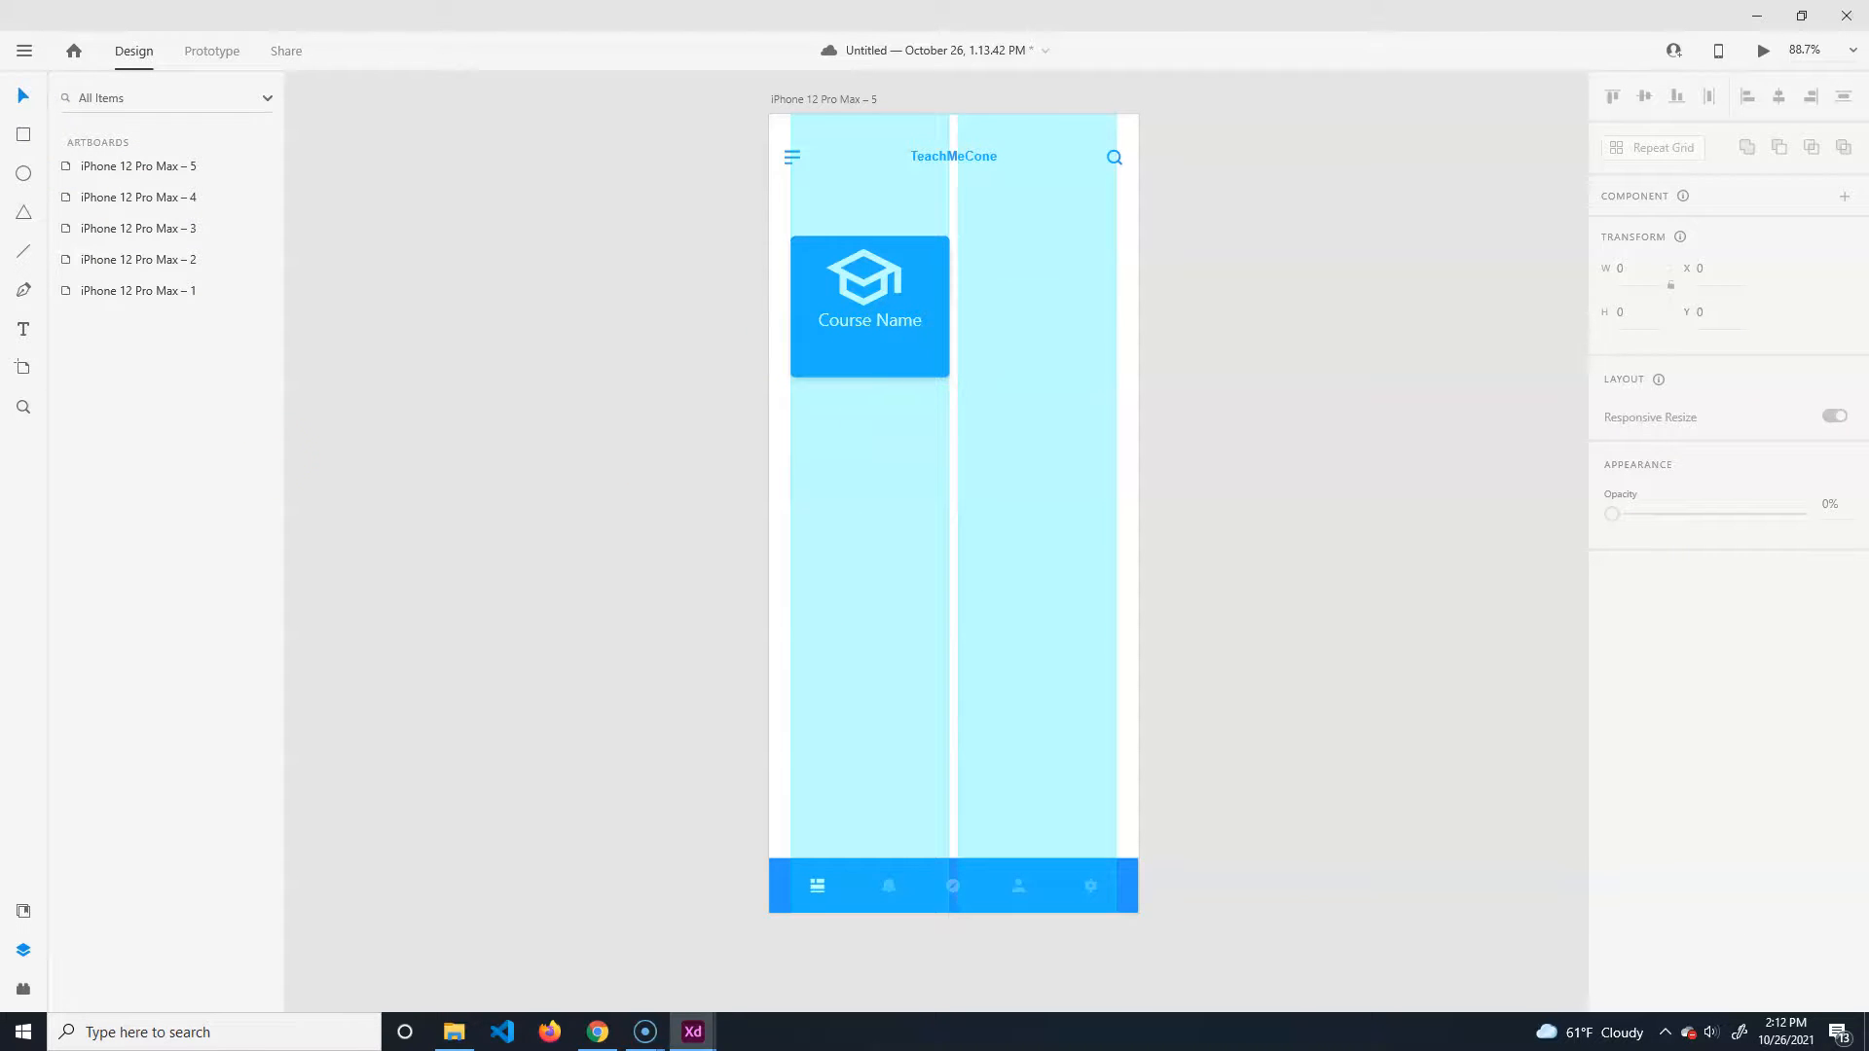
left_click(27, 331)
left_click(806, 512)
type("zxczxczxczxczxczxczxczxczxczxczxczxcz")
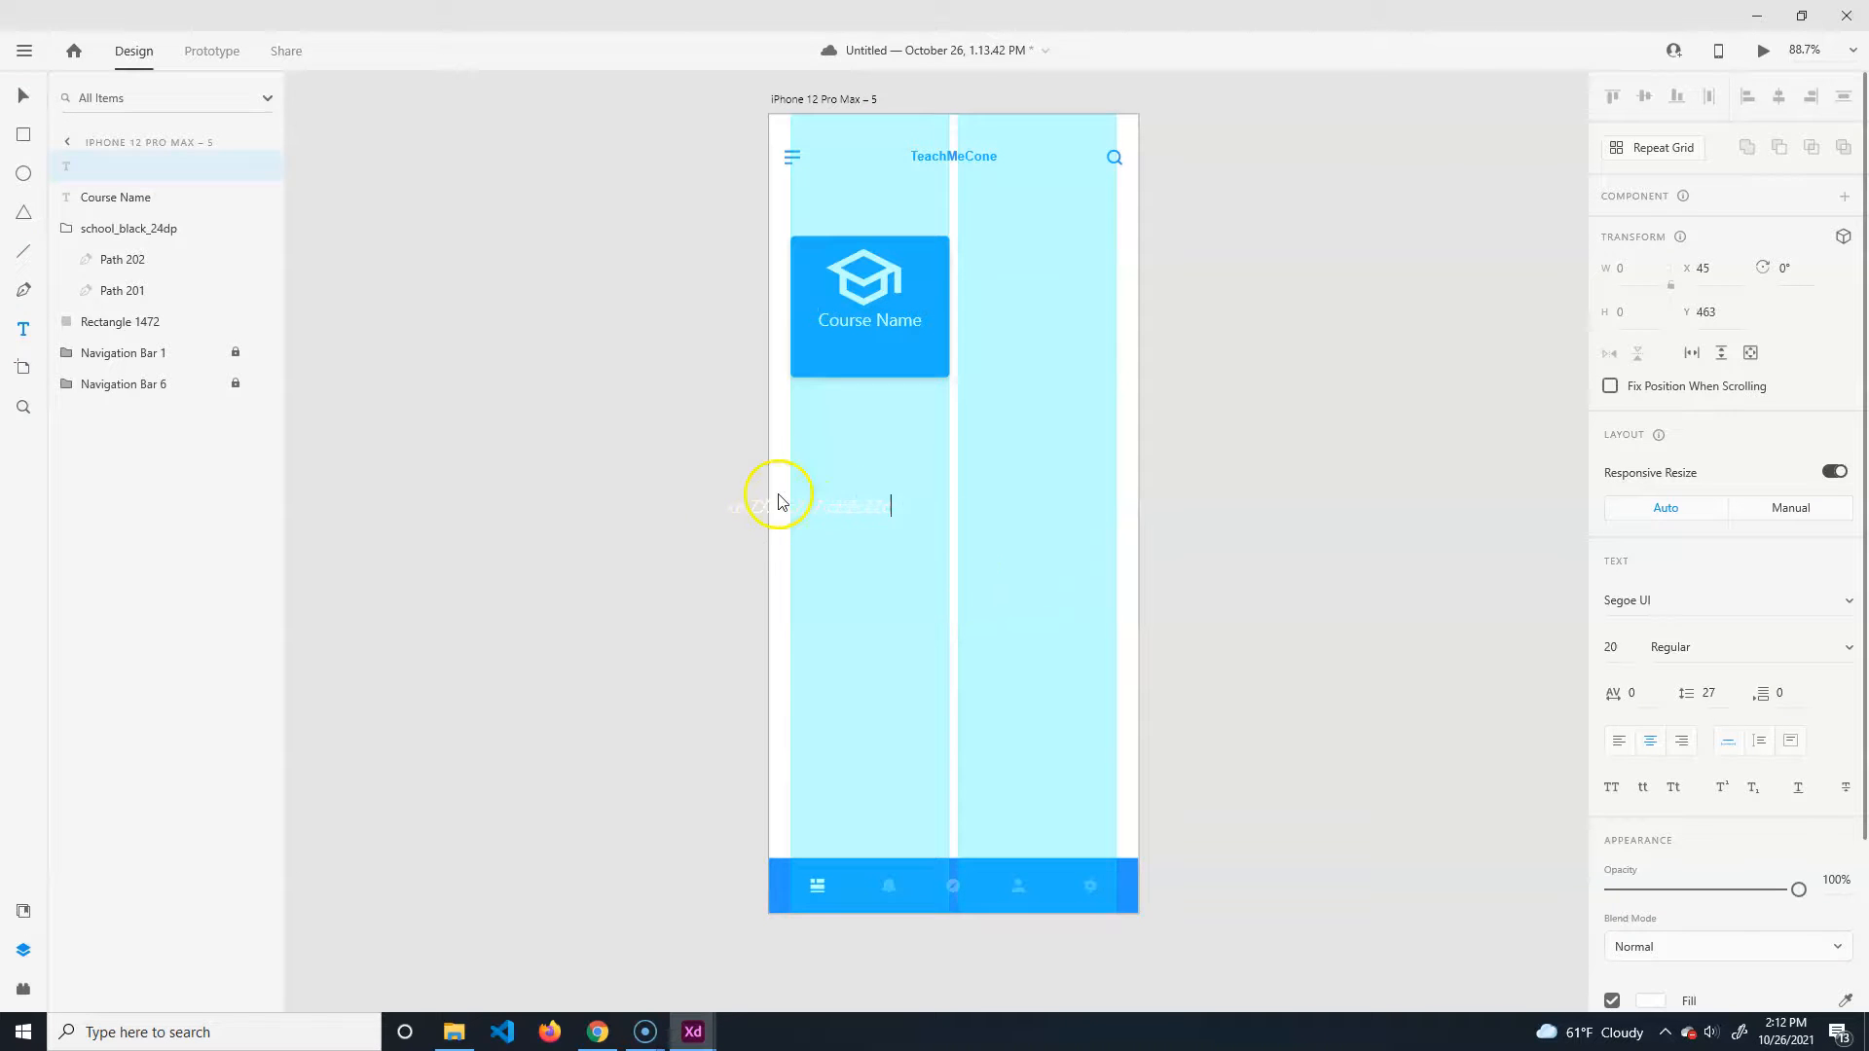
left_click(1620, 744)
type("zxczxczxczxczxczxczxcz")
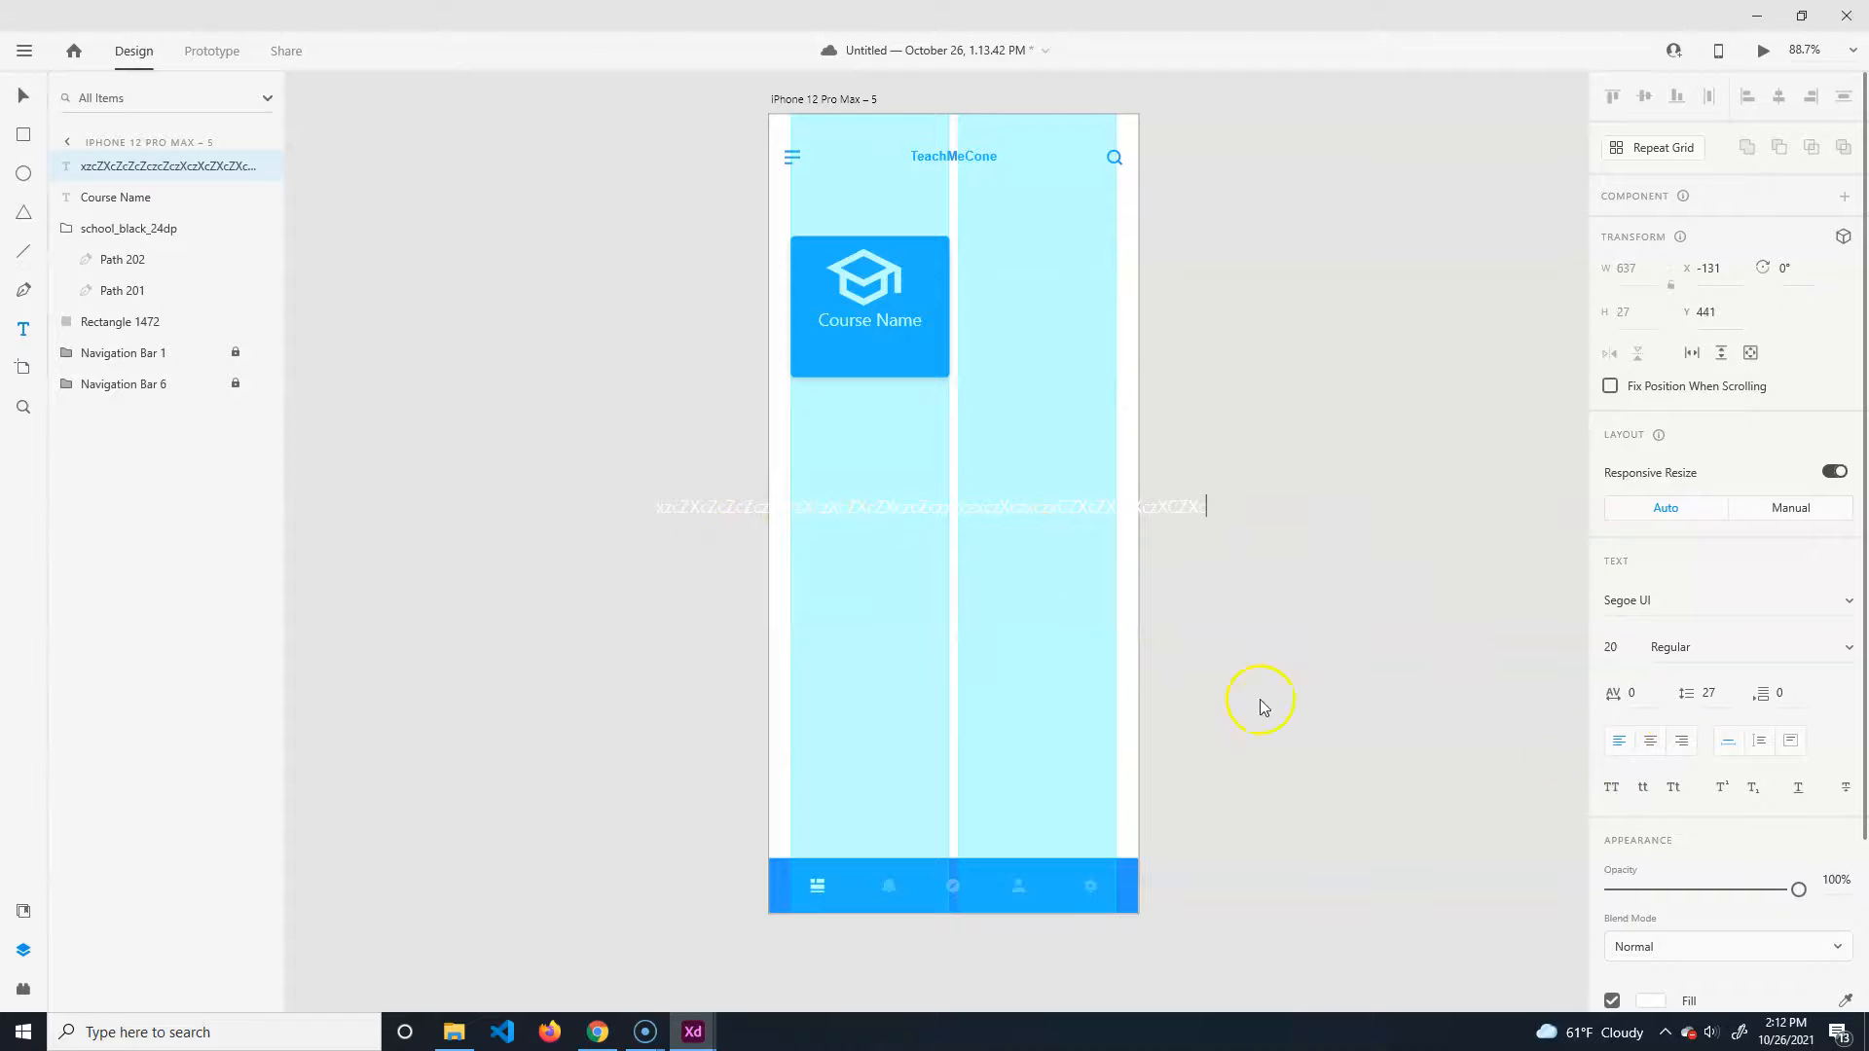
left_click(22, 97)
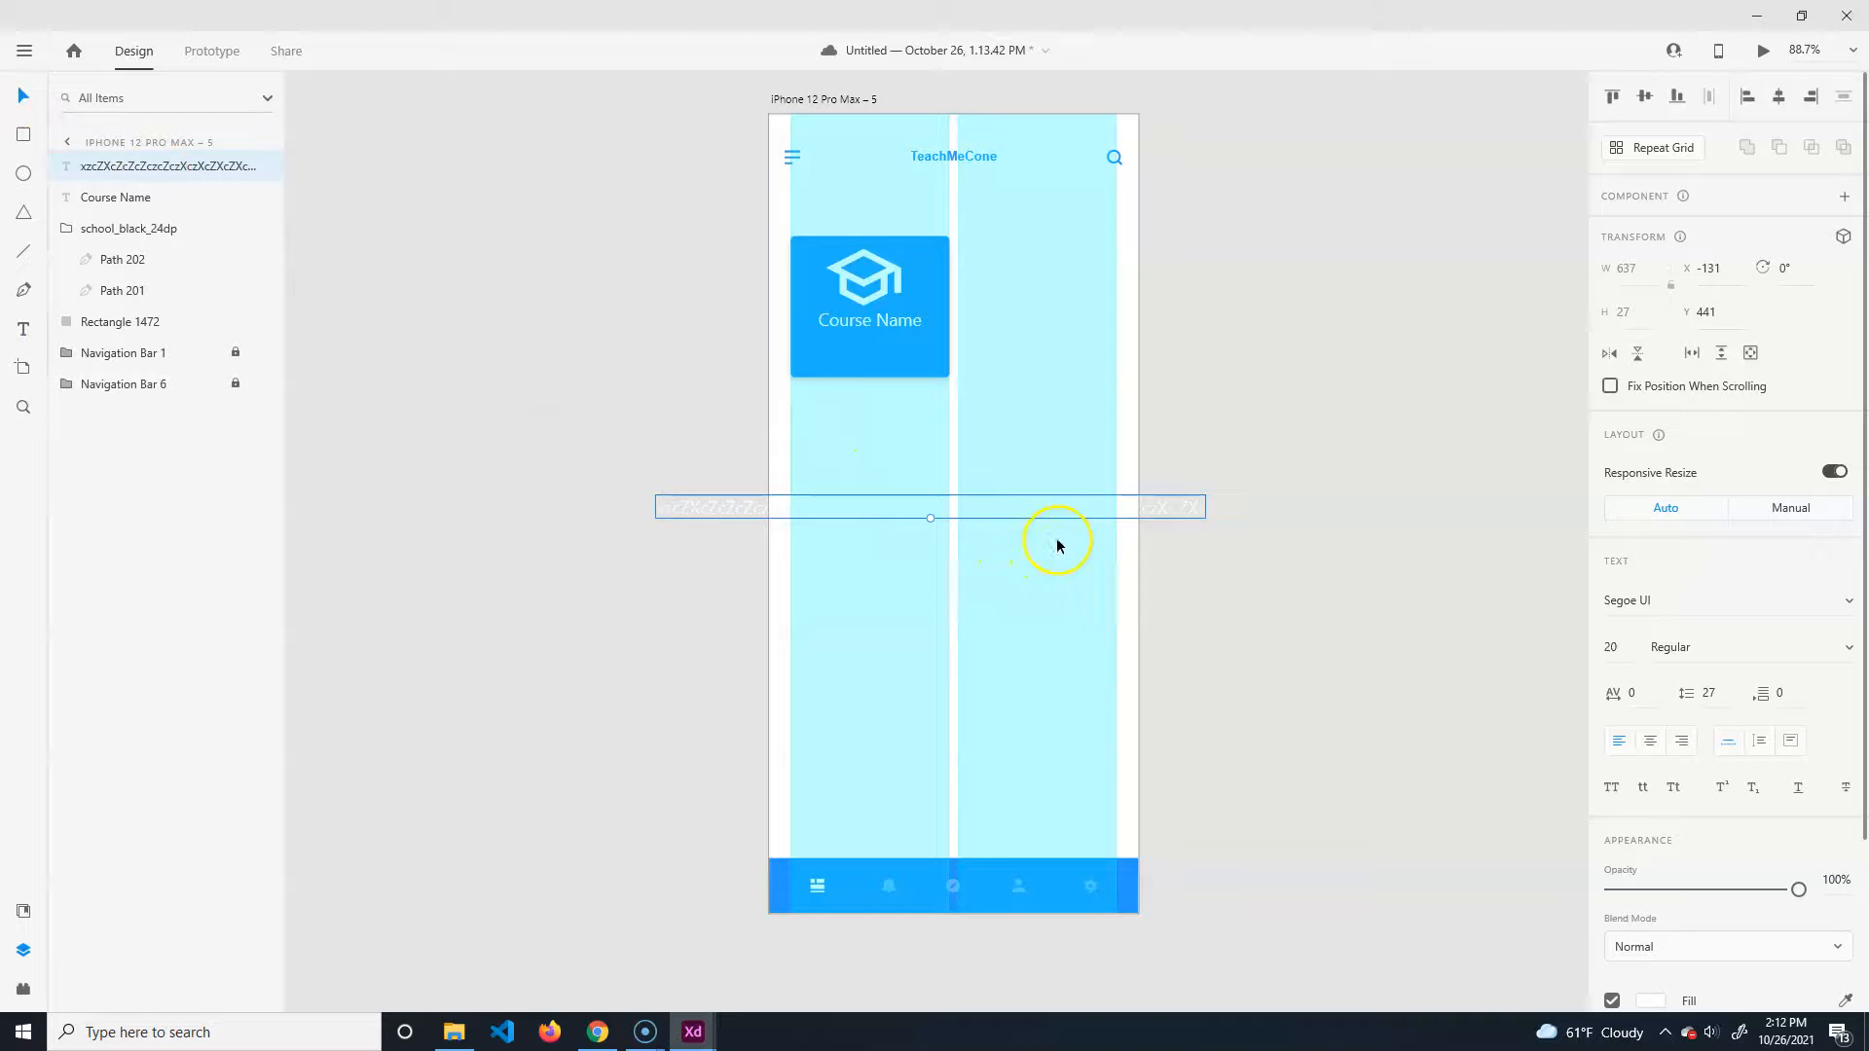
key("Delete")
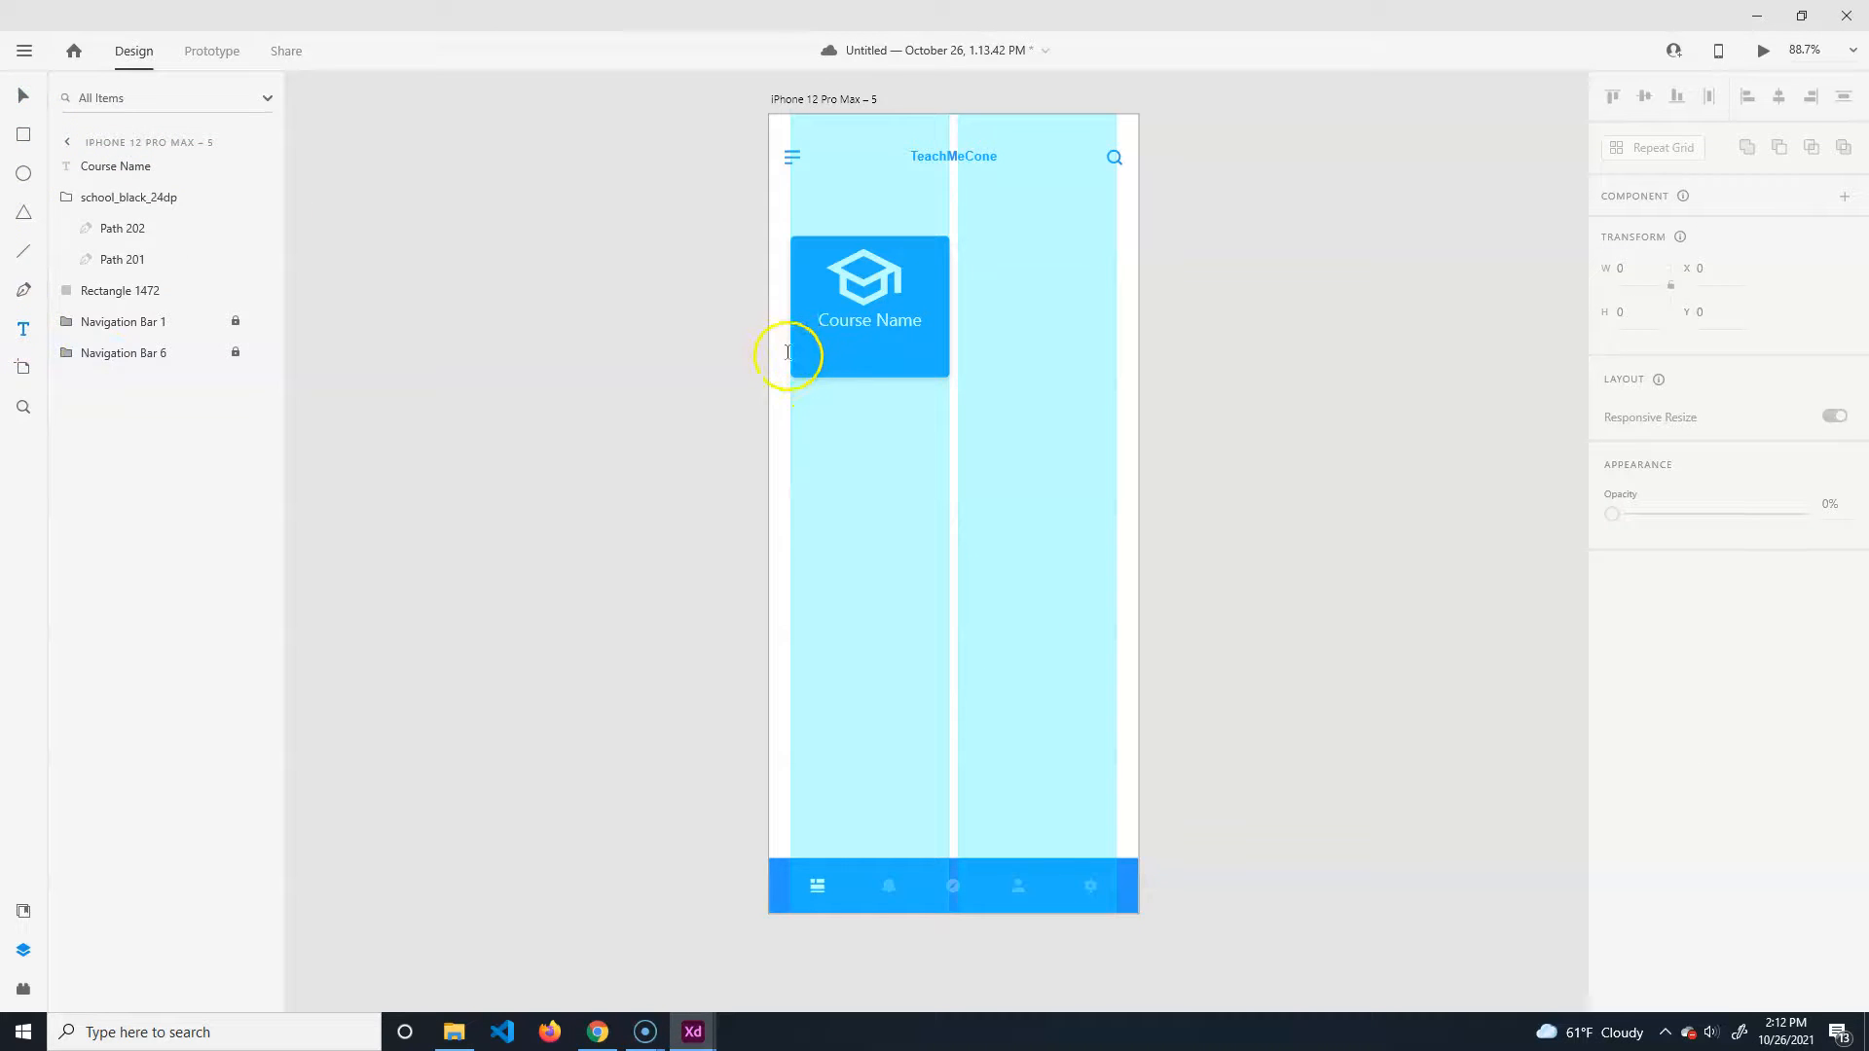
left_click_drag(790, 477, 953, 539)
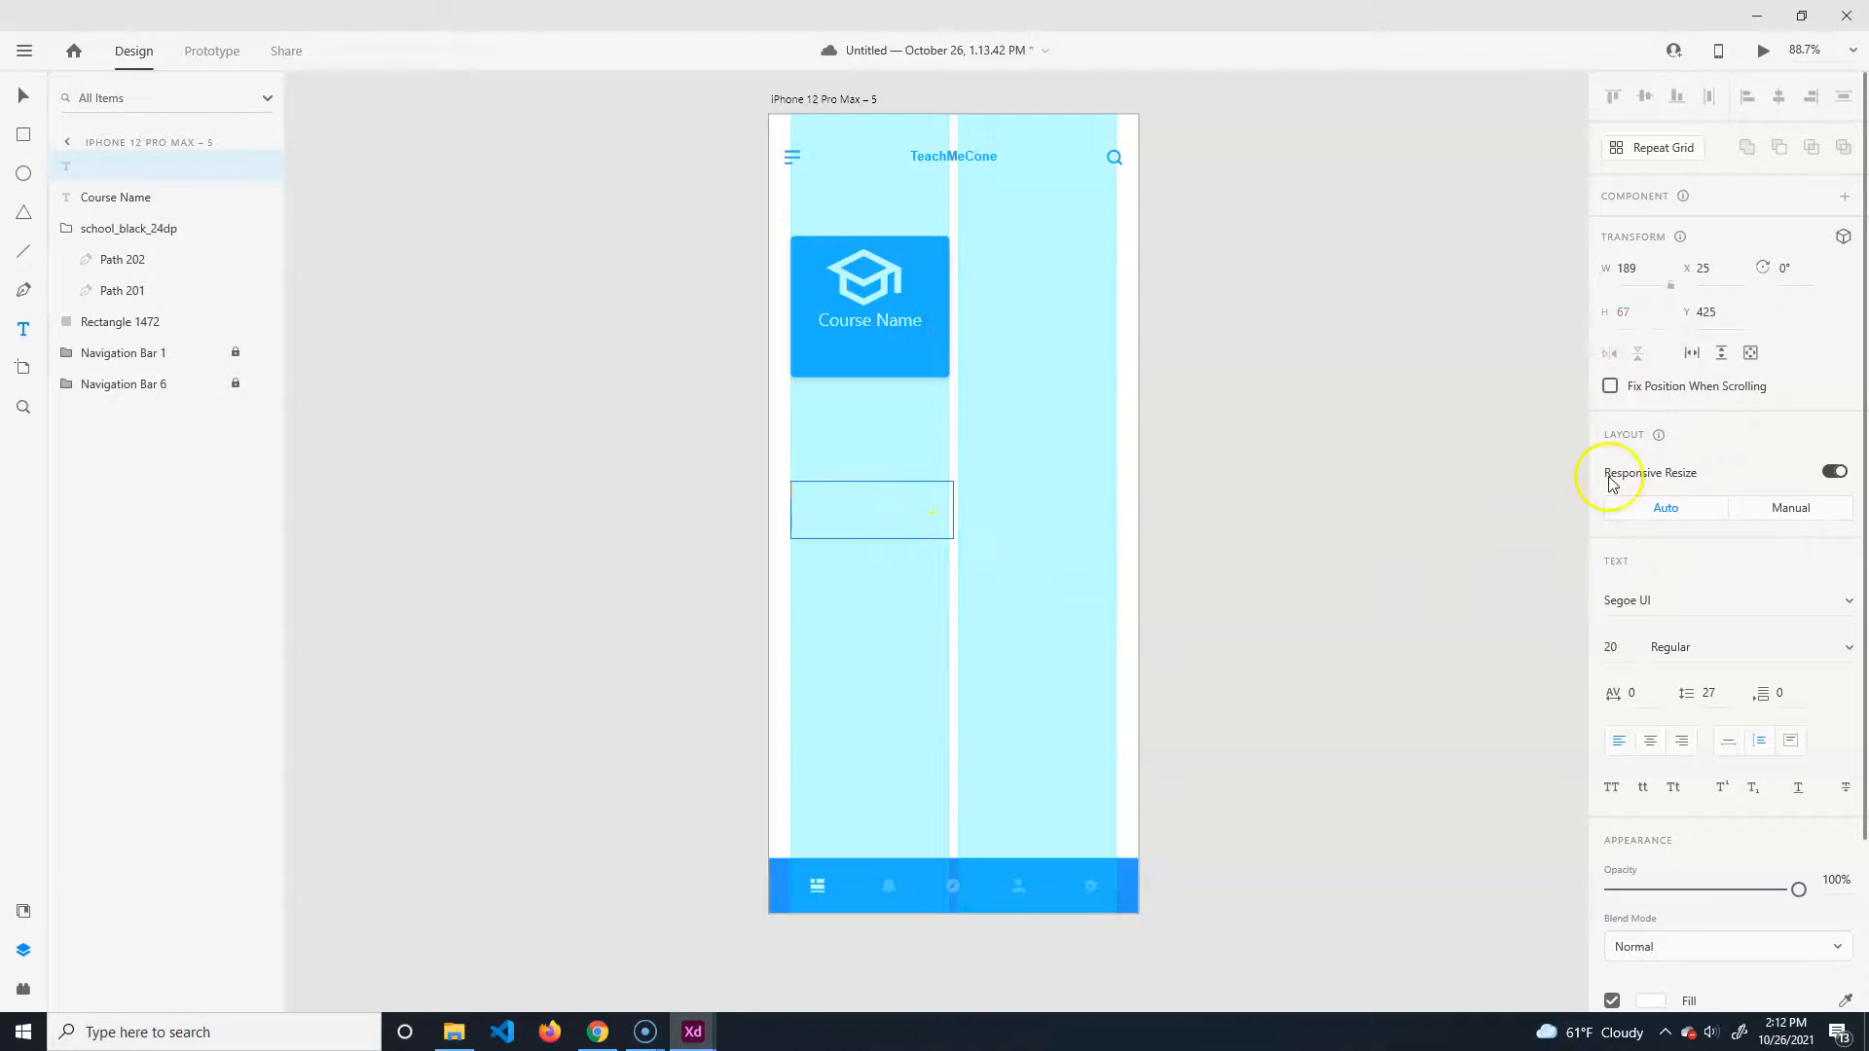
left_click(1616, 644)
left_click(868, 512)
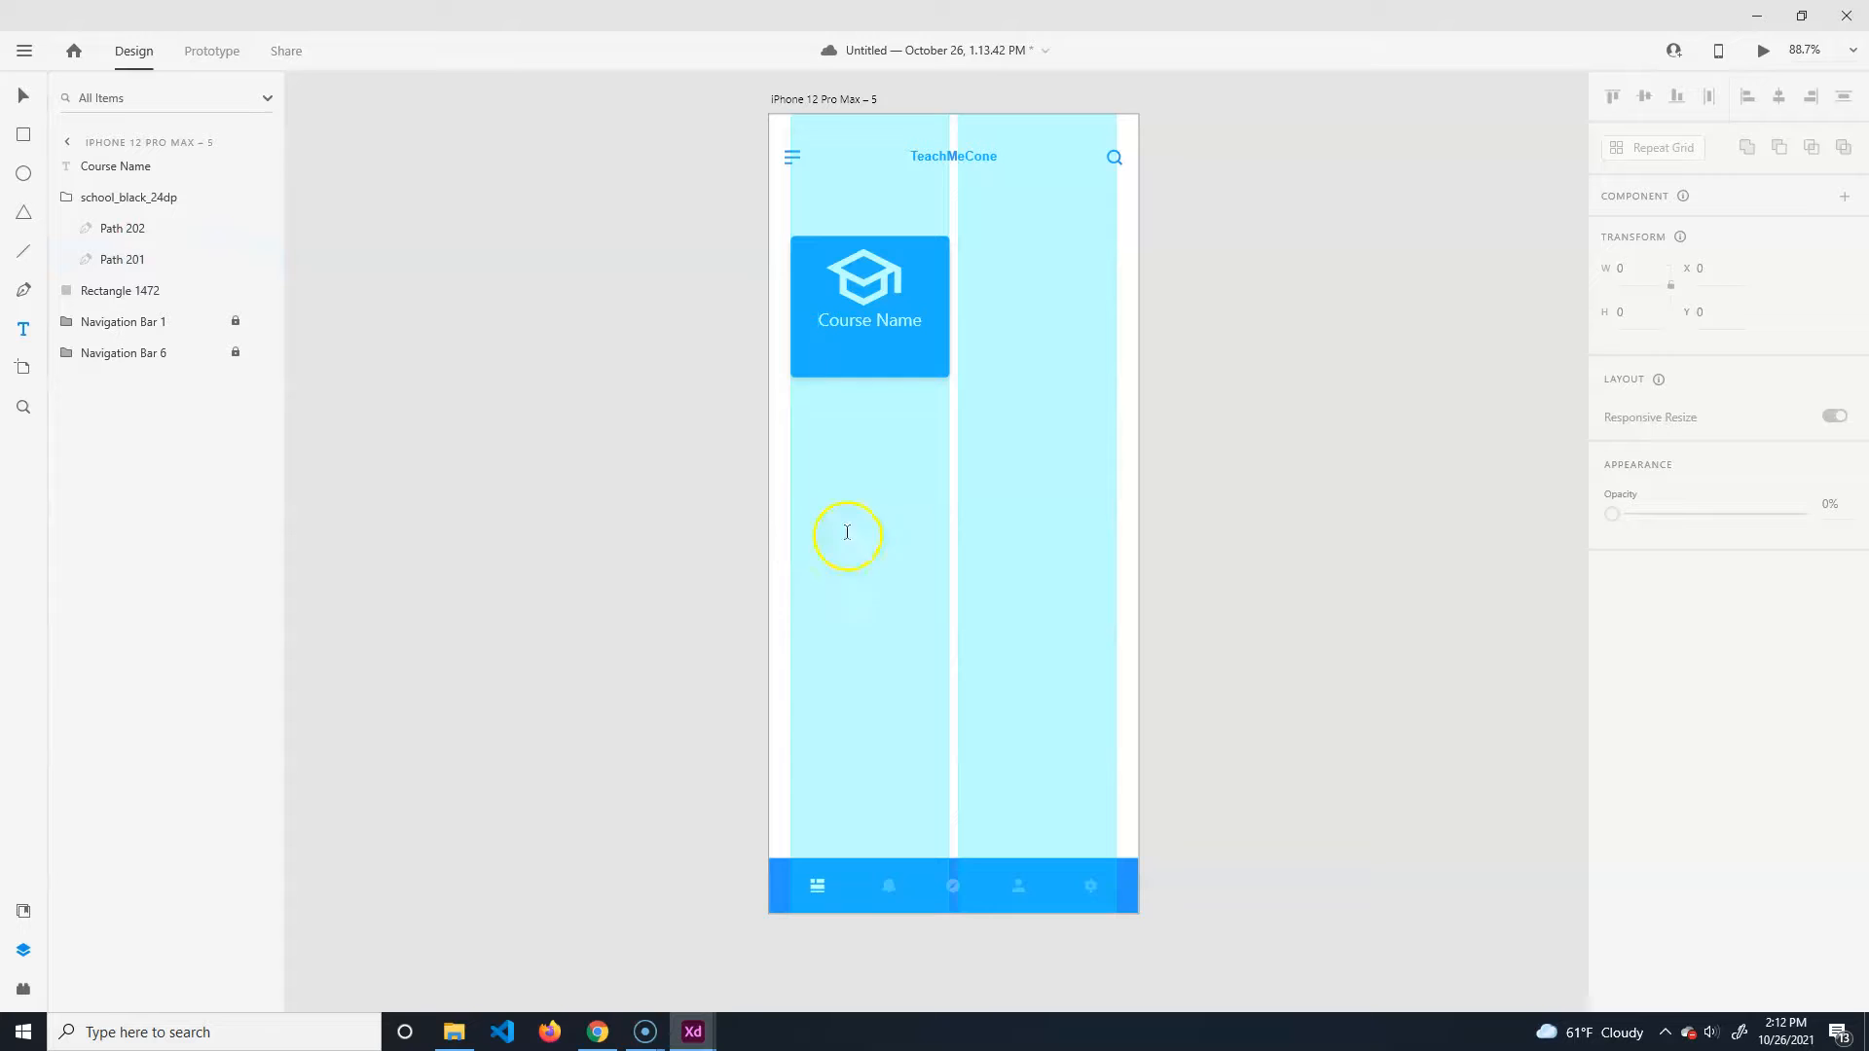
Create a column-wide text area about 184 wide below the card, with font size 12 and several lines of filler text.
left_click_drag(791, 538, 949, 608)
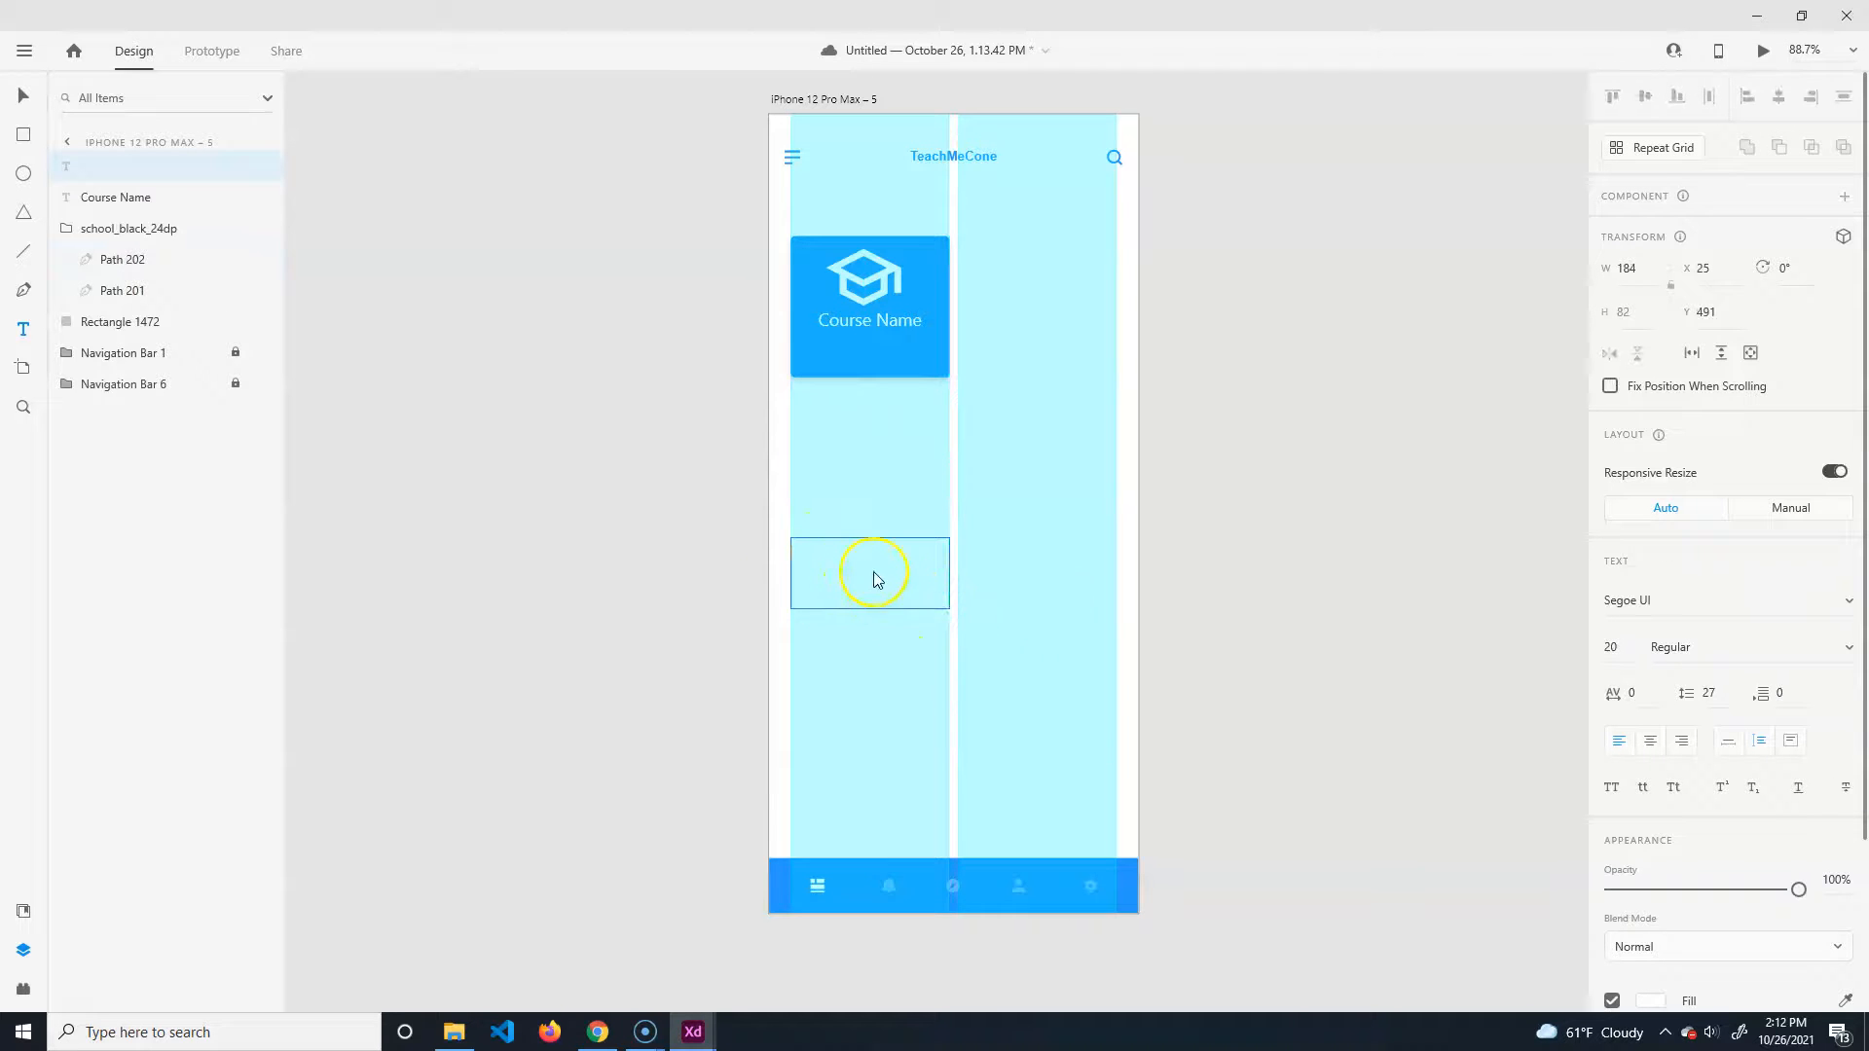
left_click(1608, 646)
double_click(1608, 646)
key("Return")
type("Dsdf asdfasdfasdf")
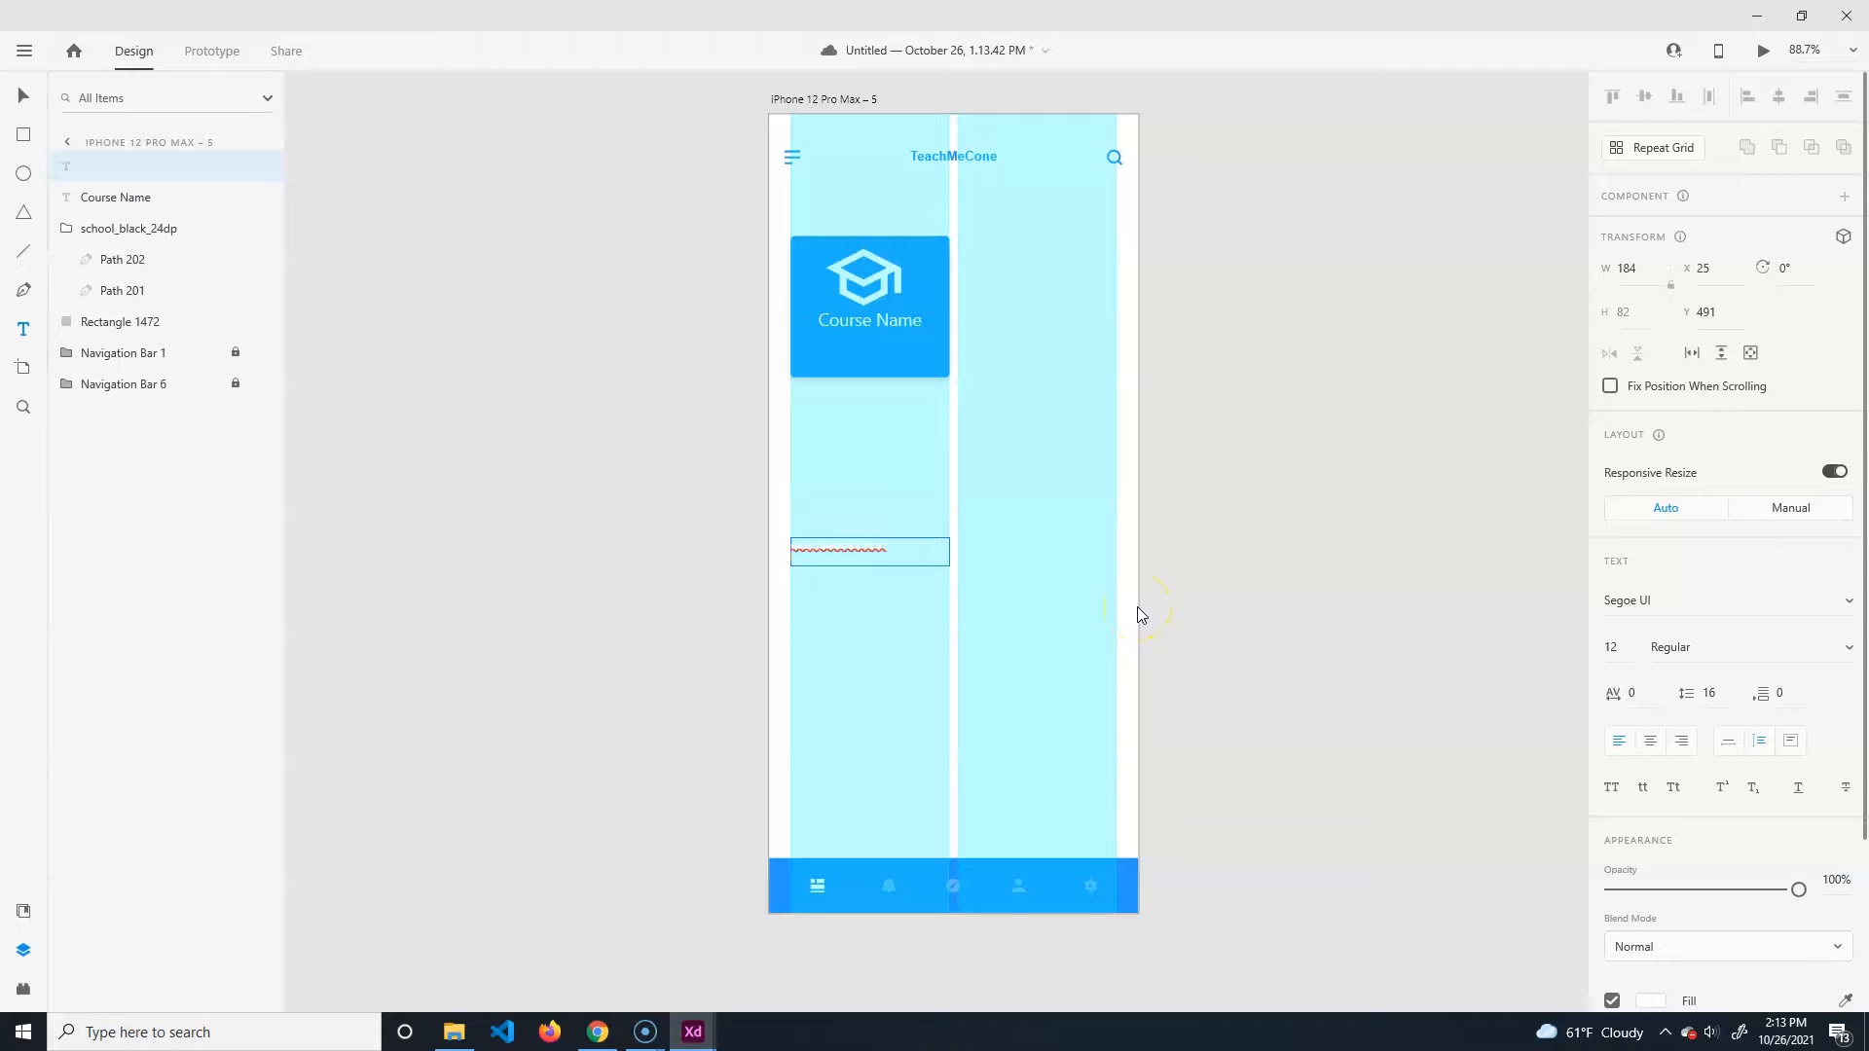
type("dfasdfasd asdfasdfas asdfasdf asdfasdfasfasdf asdfasdfasdf asd")
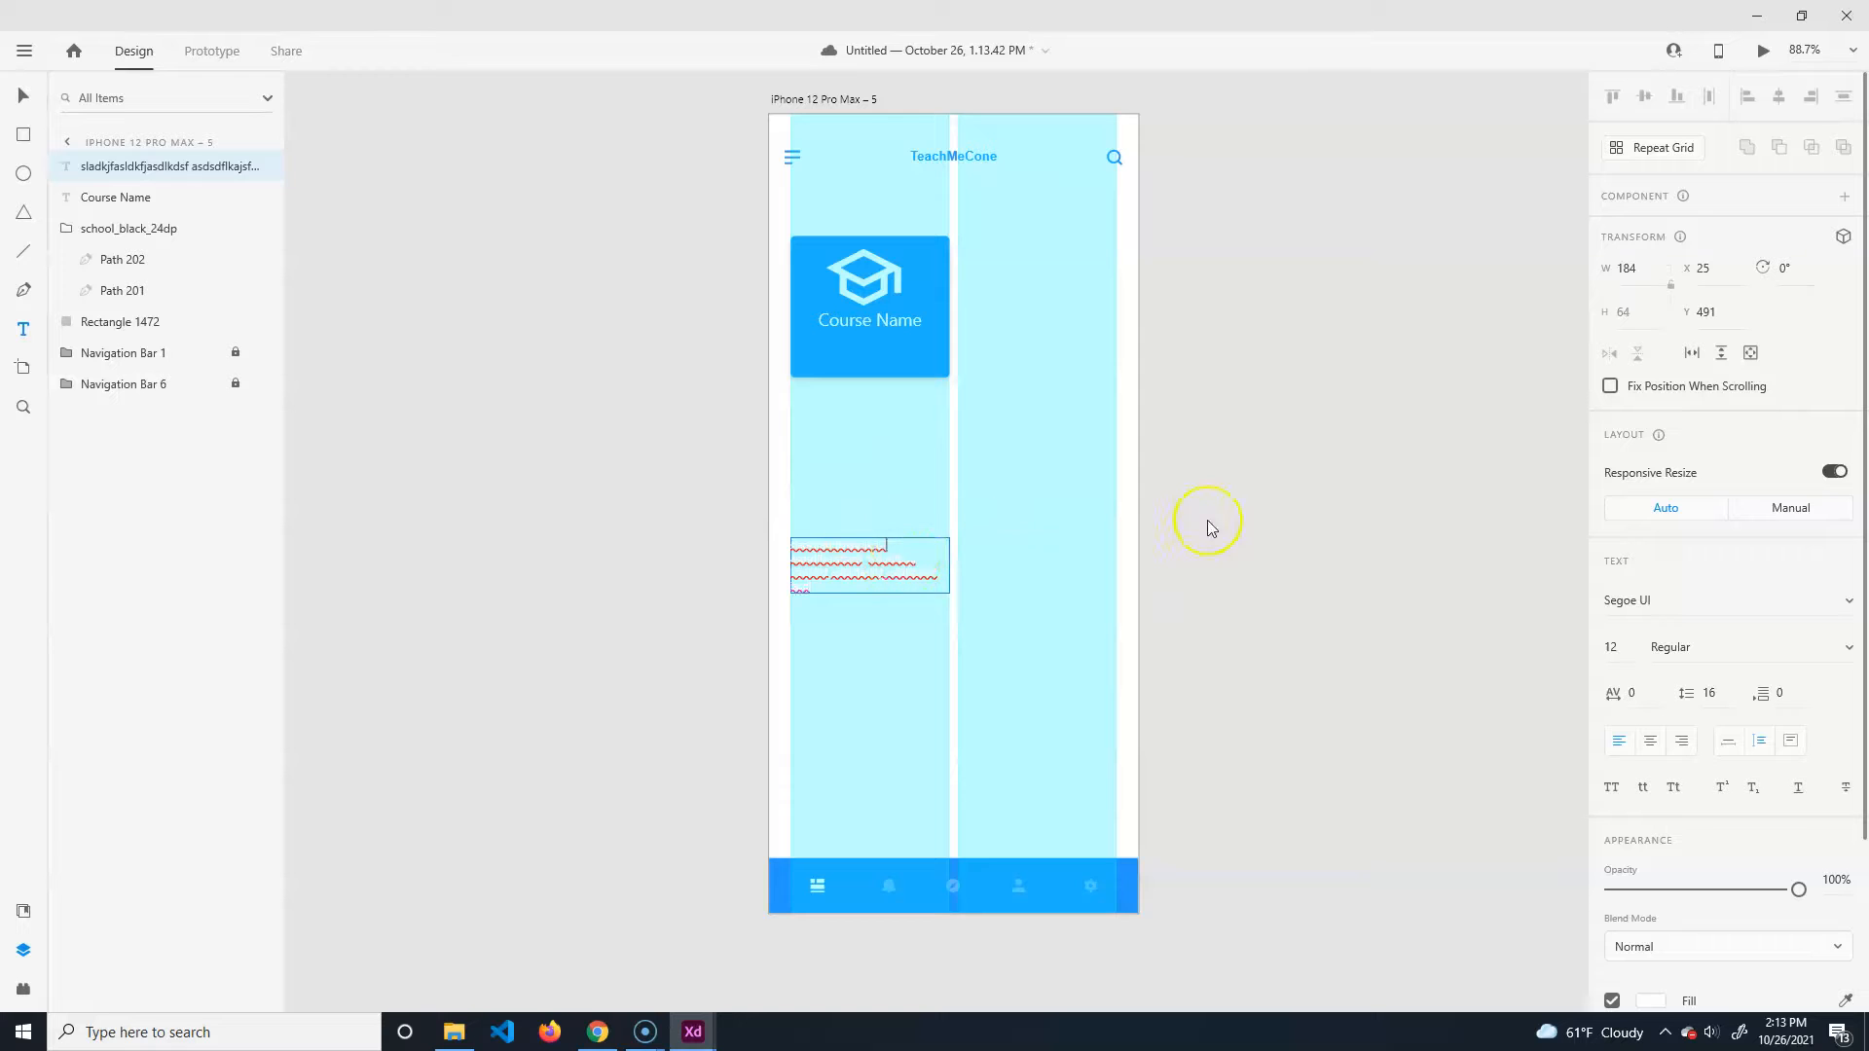
key("BackSpace")
key("BackSpace")
key("BackSpace")
Place the filler text on the blue card below "Course Name" and fit its box to about 166 by 48.
left_click(23, 95)
left_click_drag(887, 573, 867, 373)
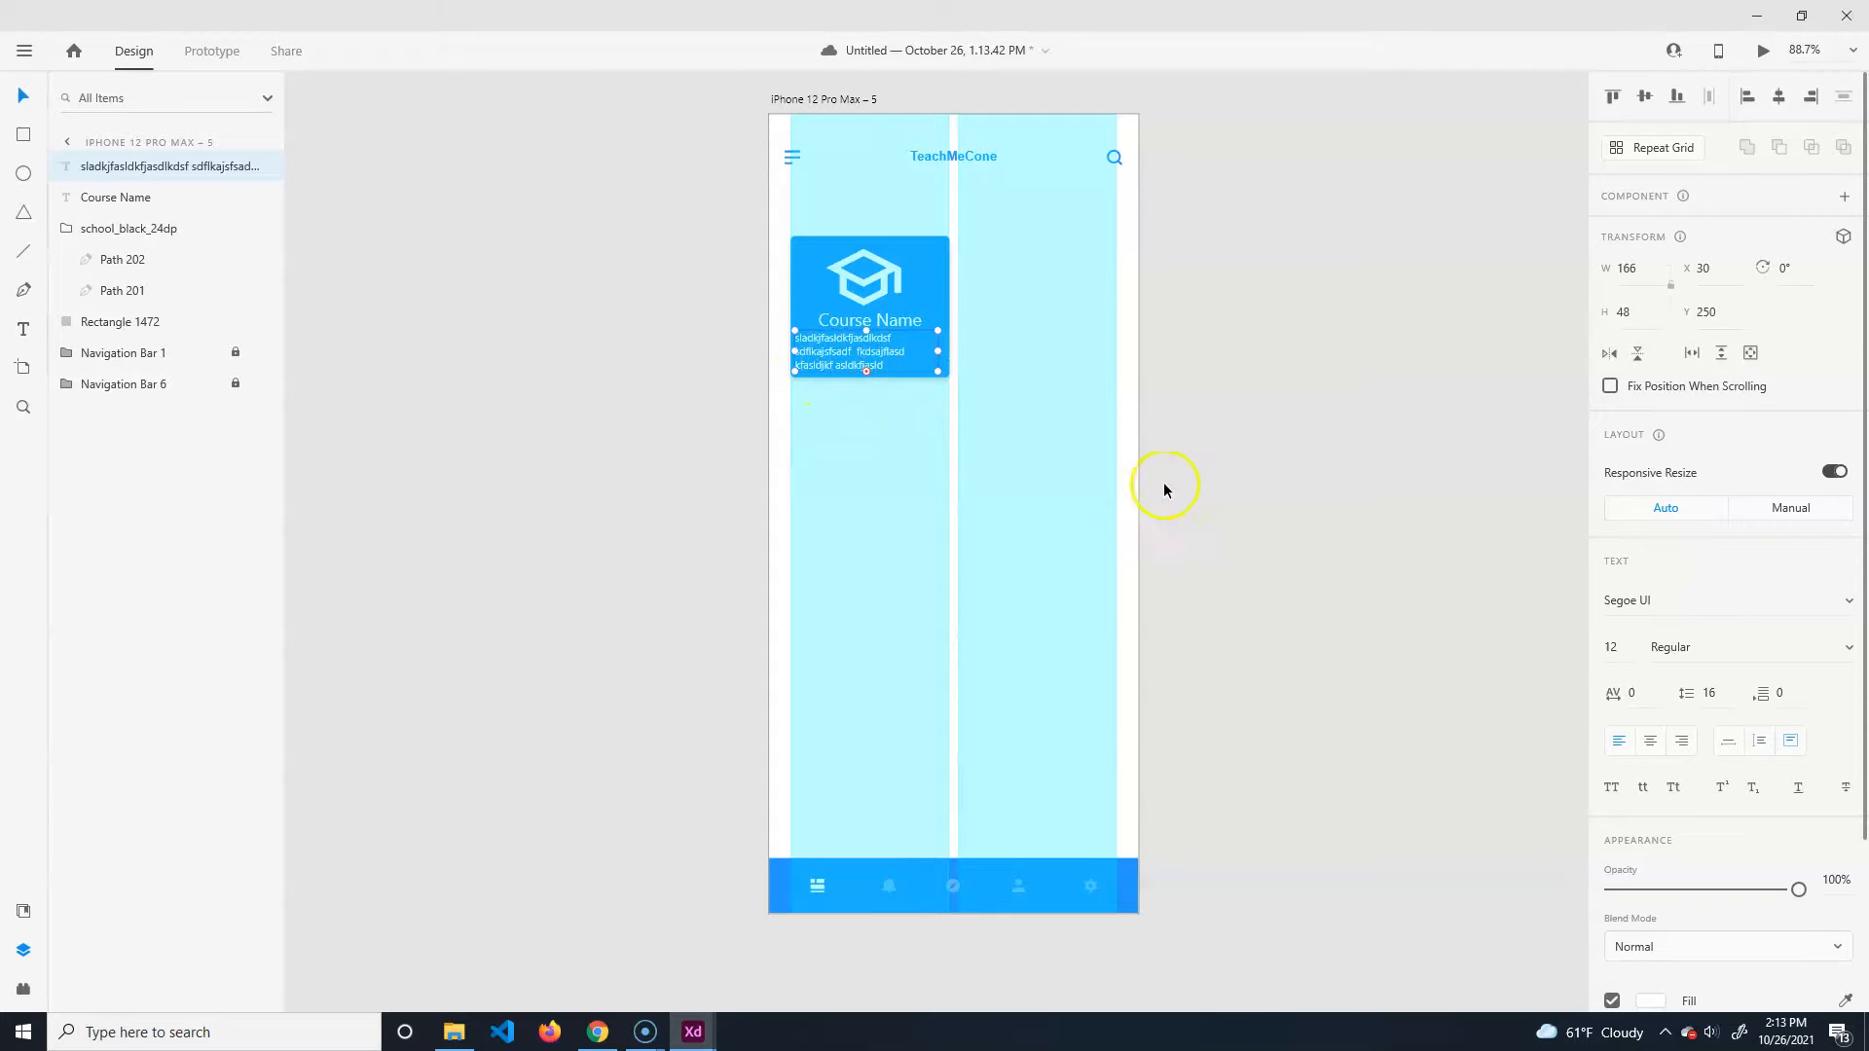
left_click(1393, 701)
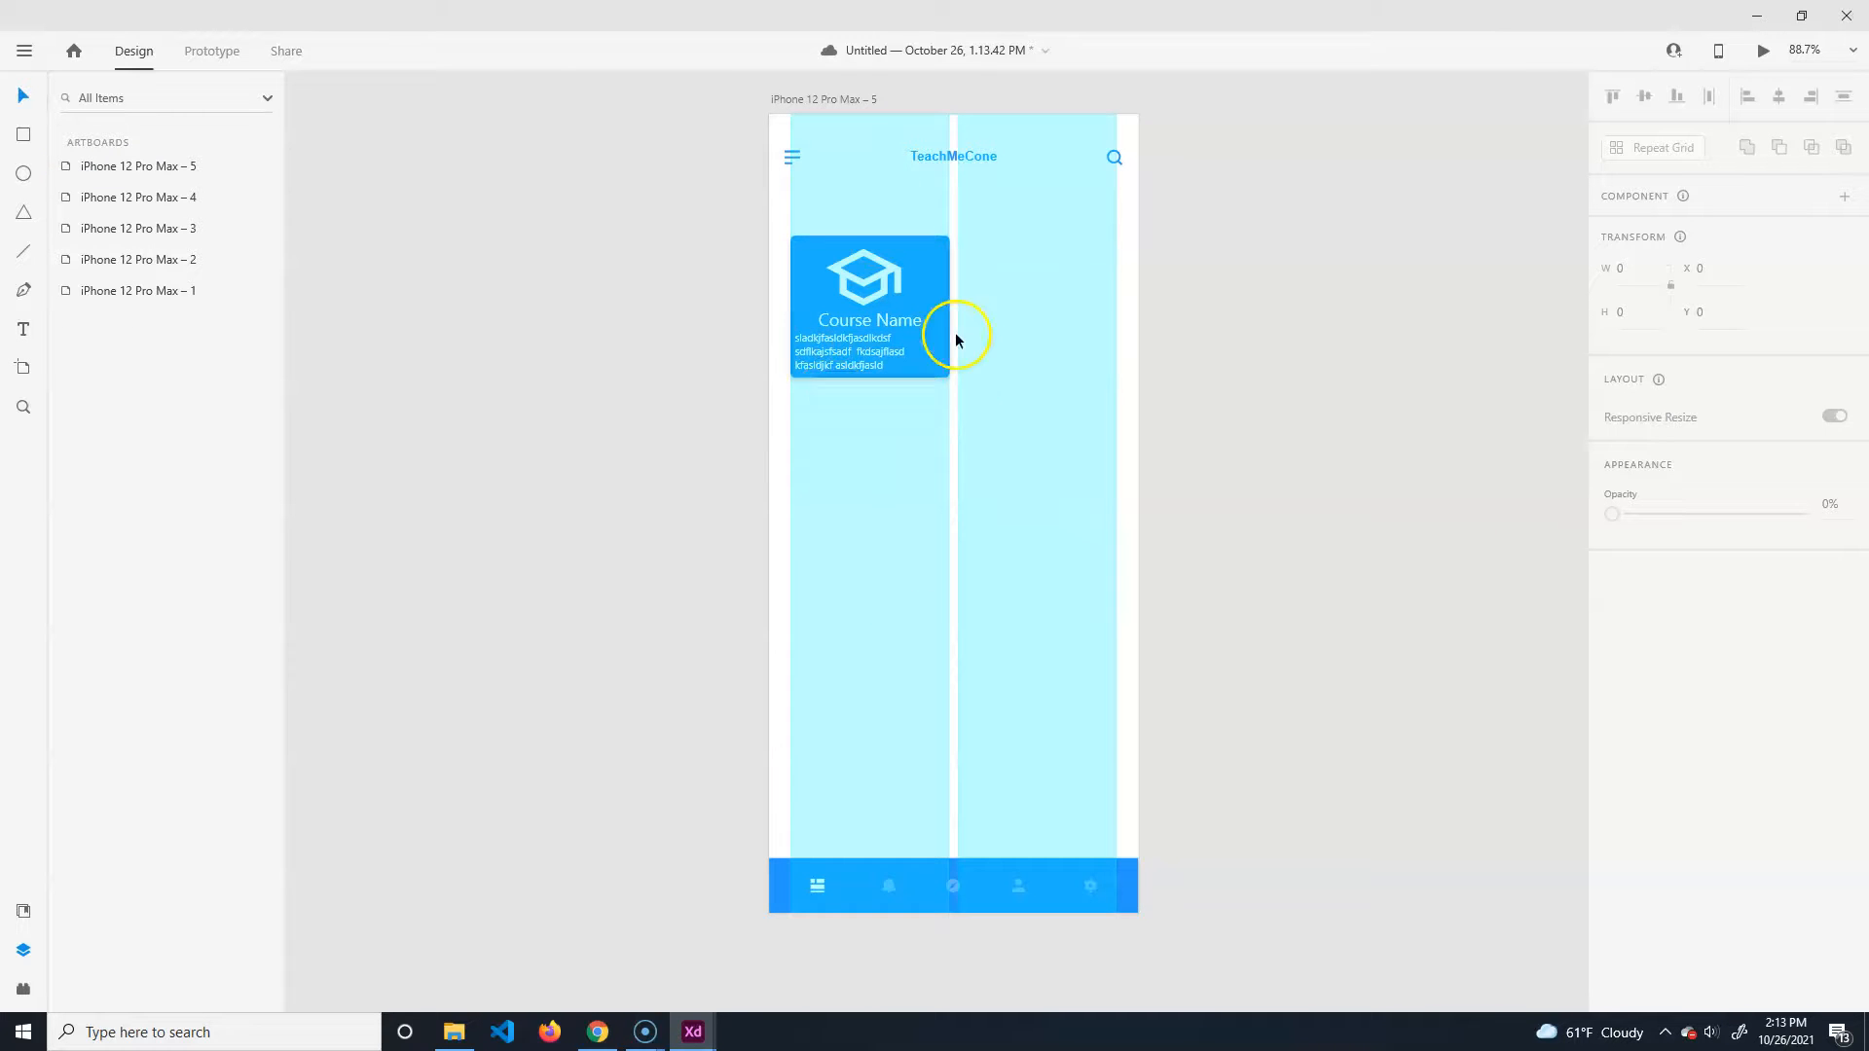
Center the filler text horizontally relative to the blue card.
left_click(854, 368)
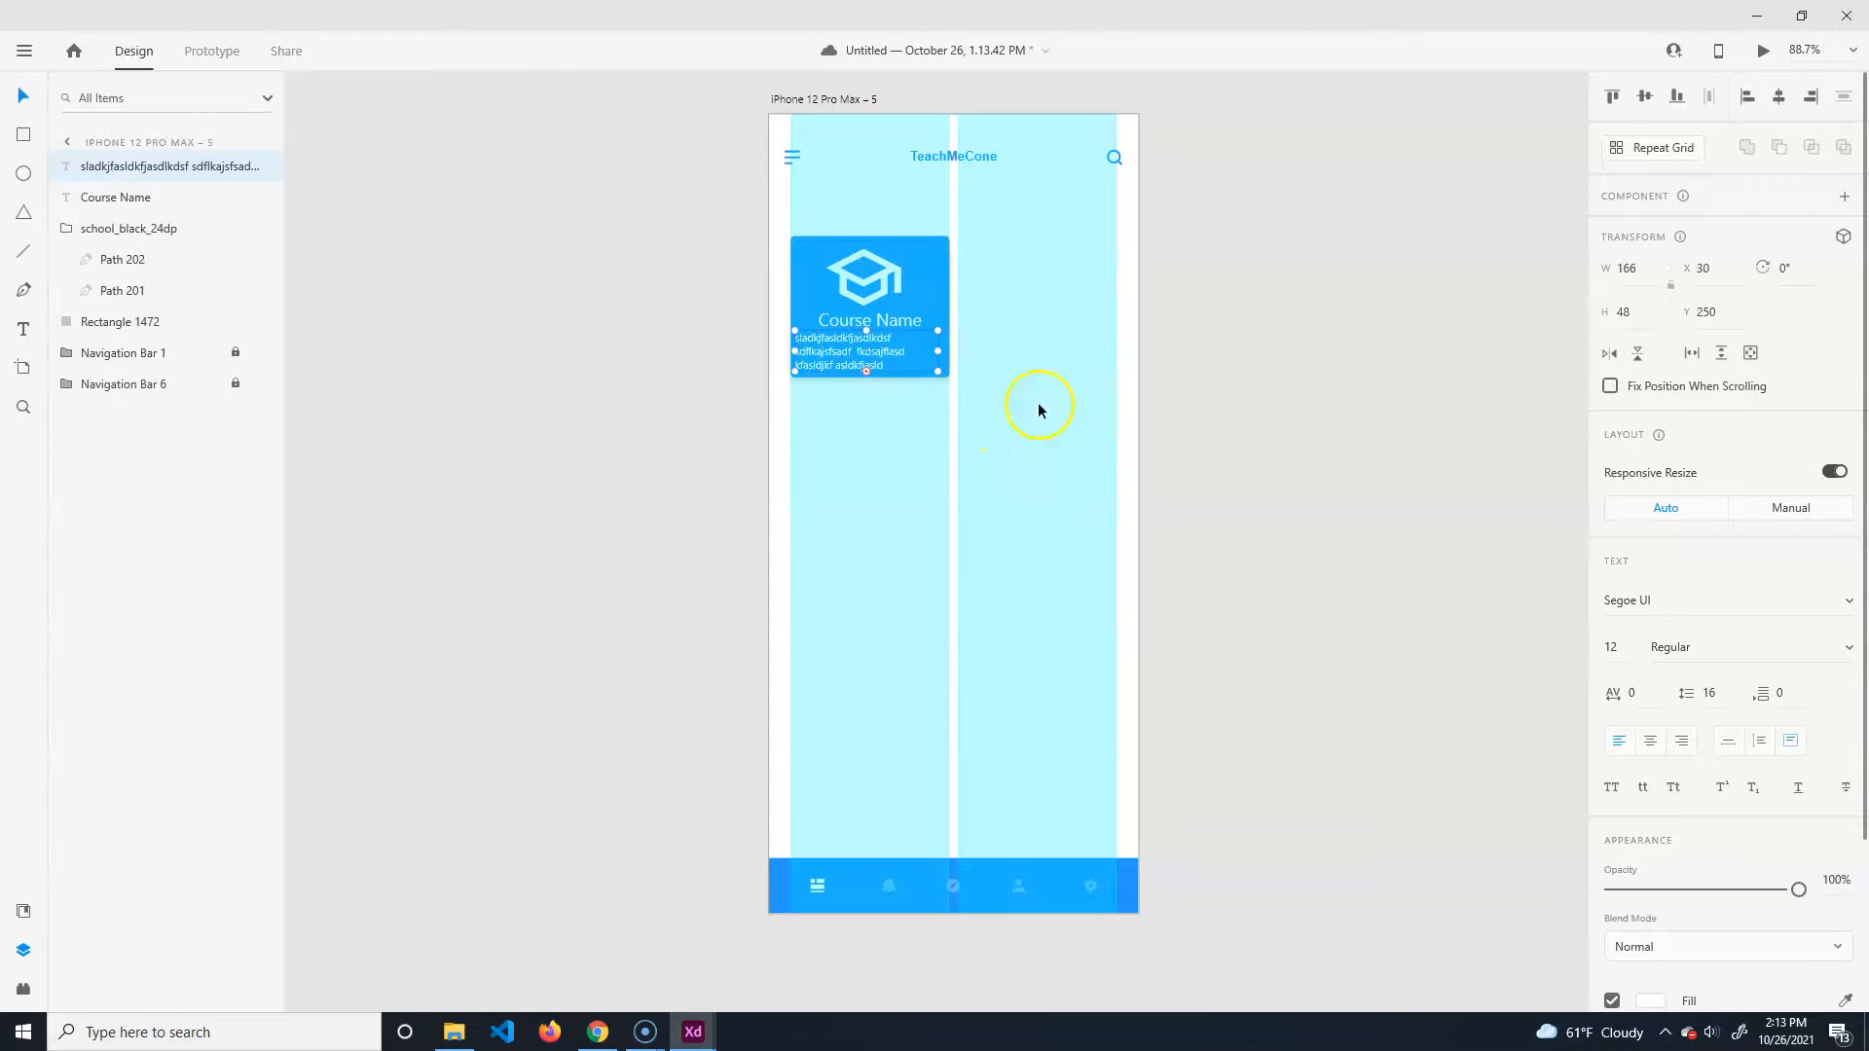
left_click(1780, 99)
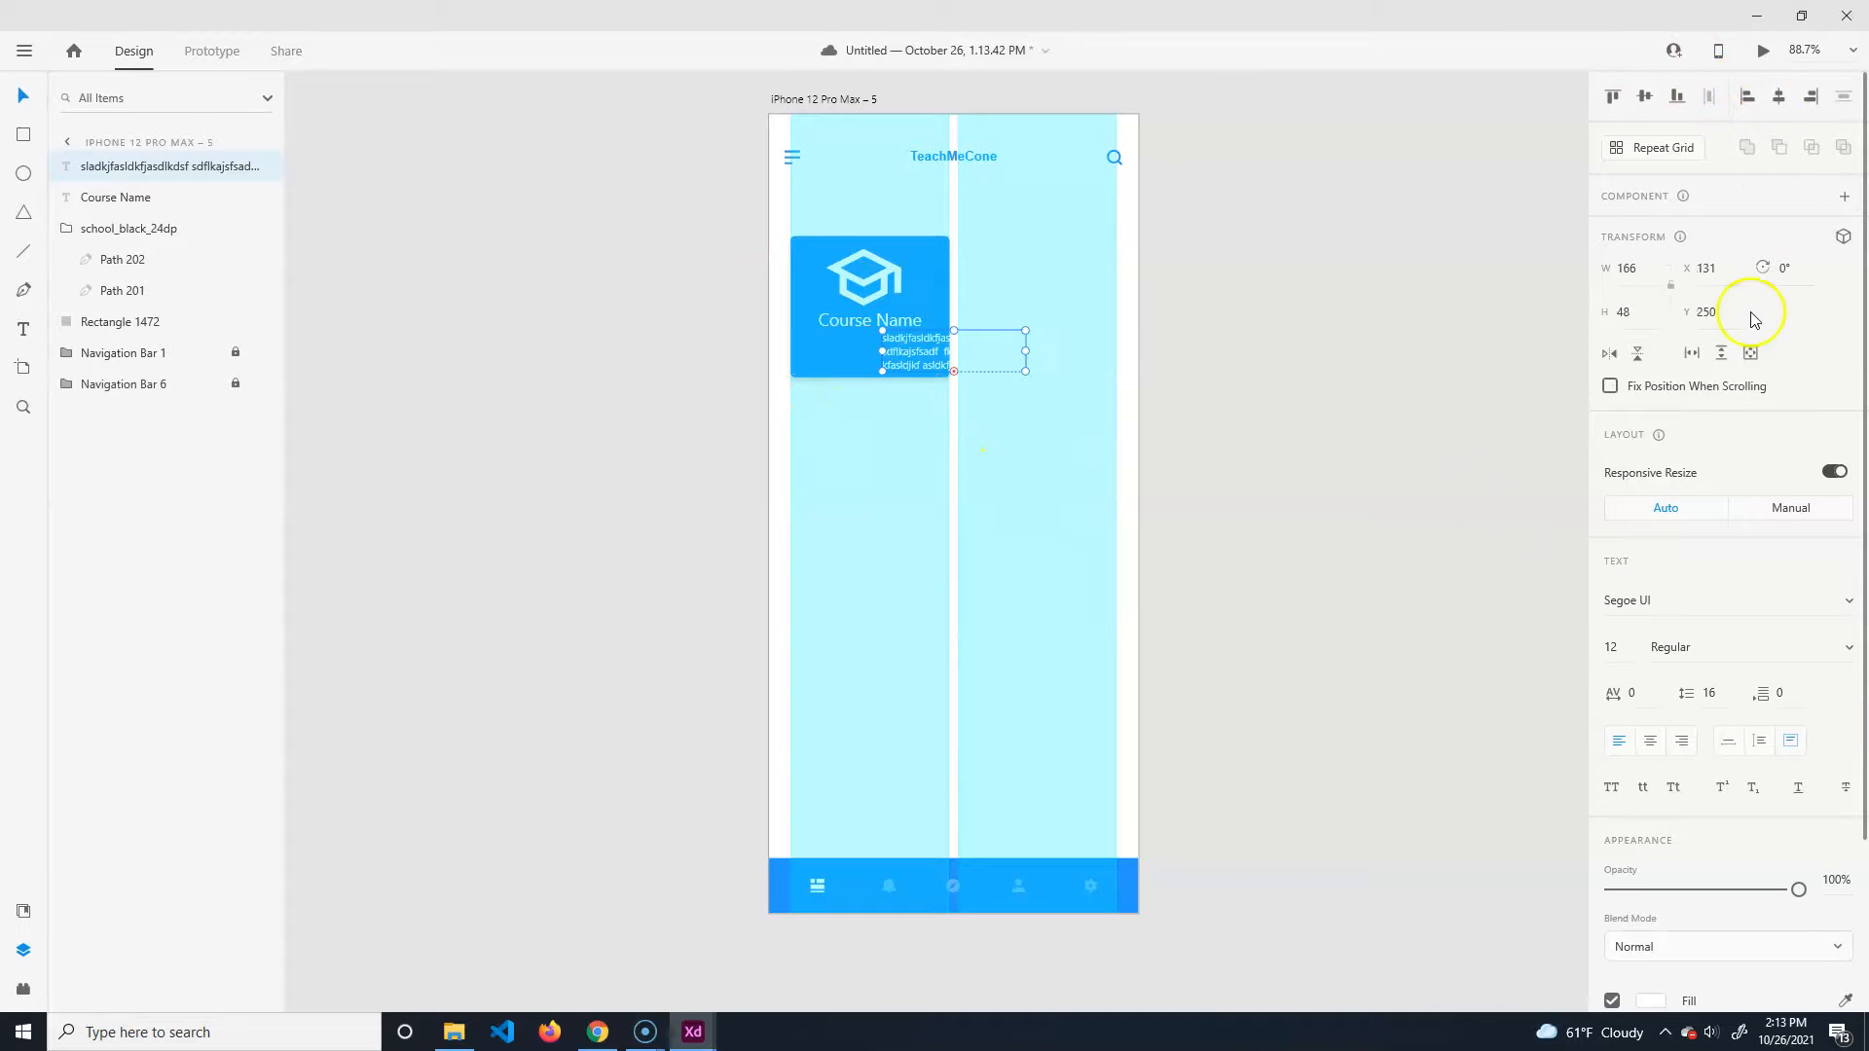
left_click_drag(913, 358, 835, 358)
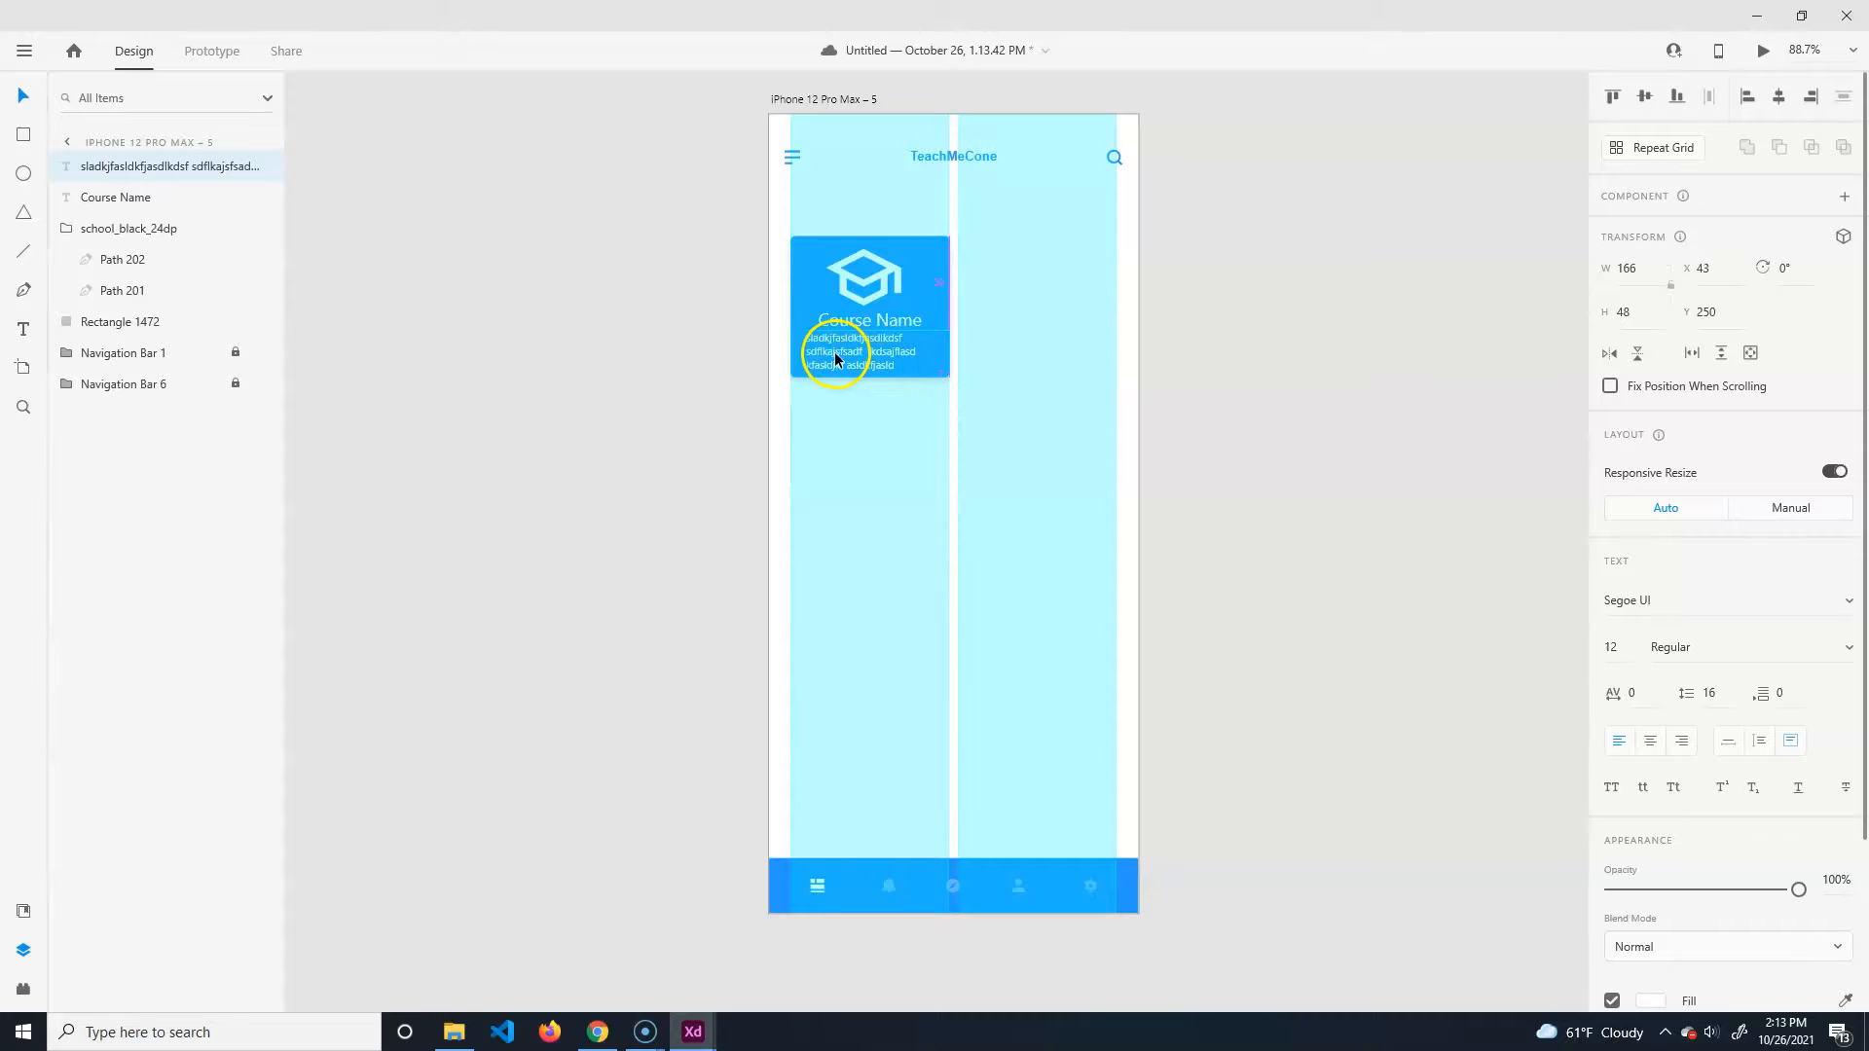
left_click(814, 259, "shift")
left_click(1781, 98)
left_click(701, 487)
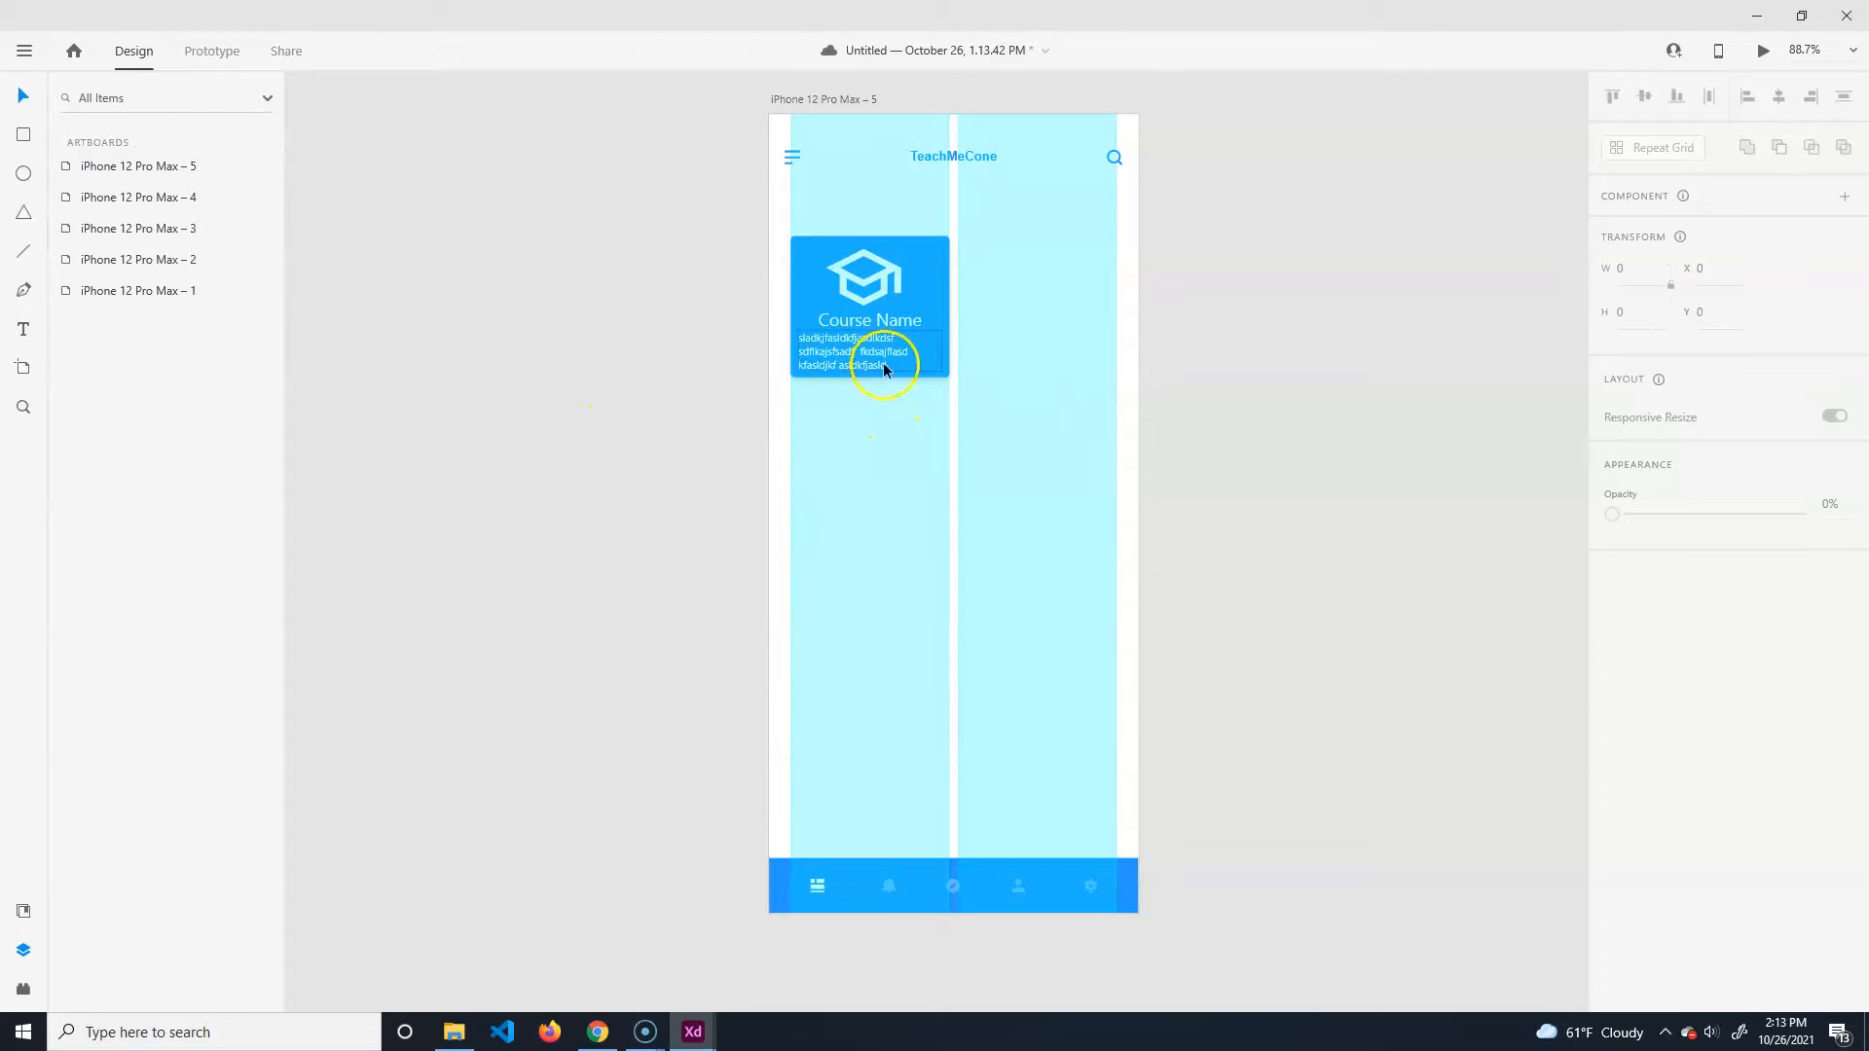
left_click(851, 354)
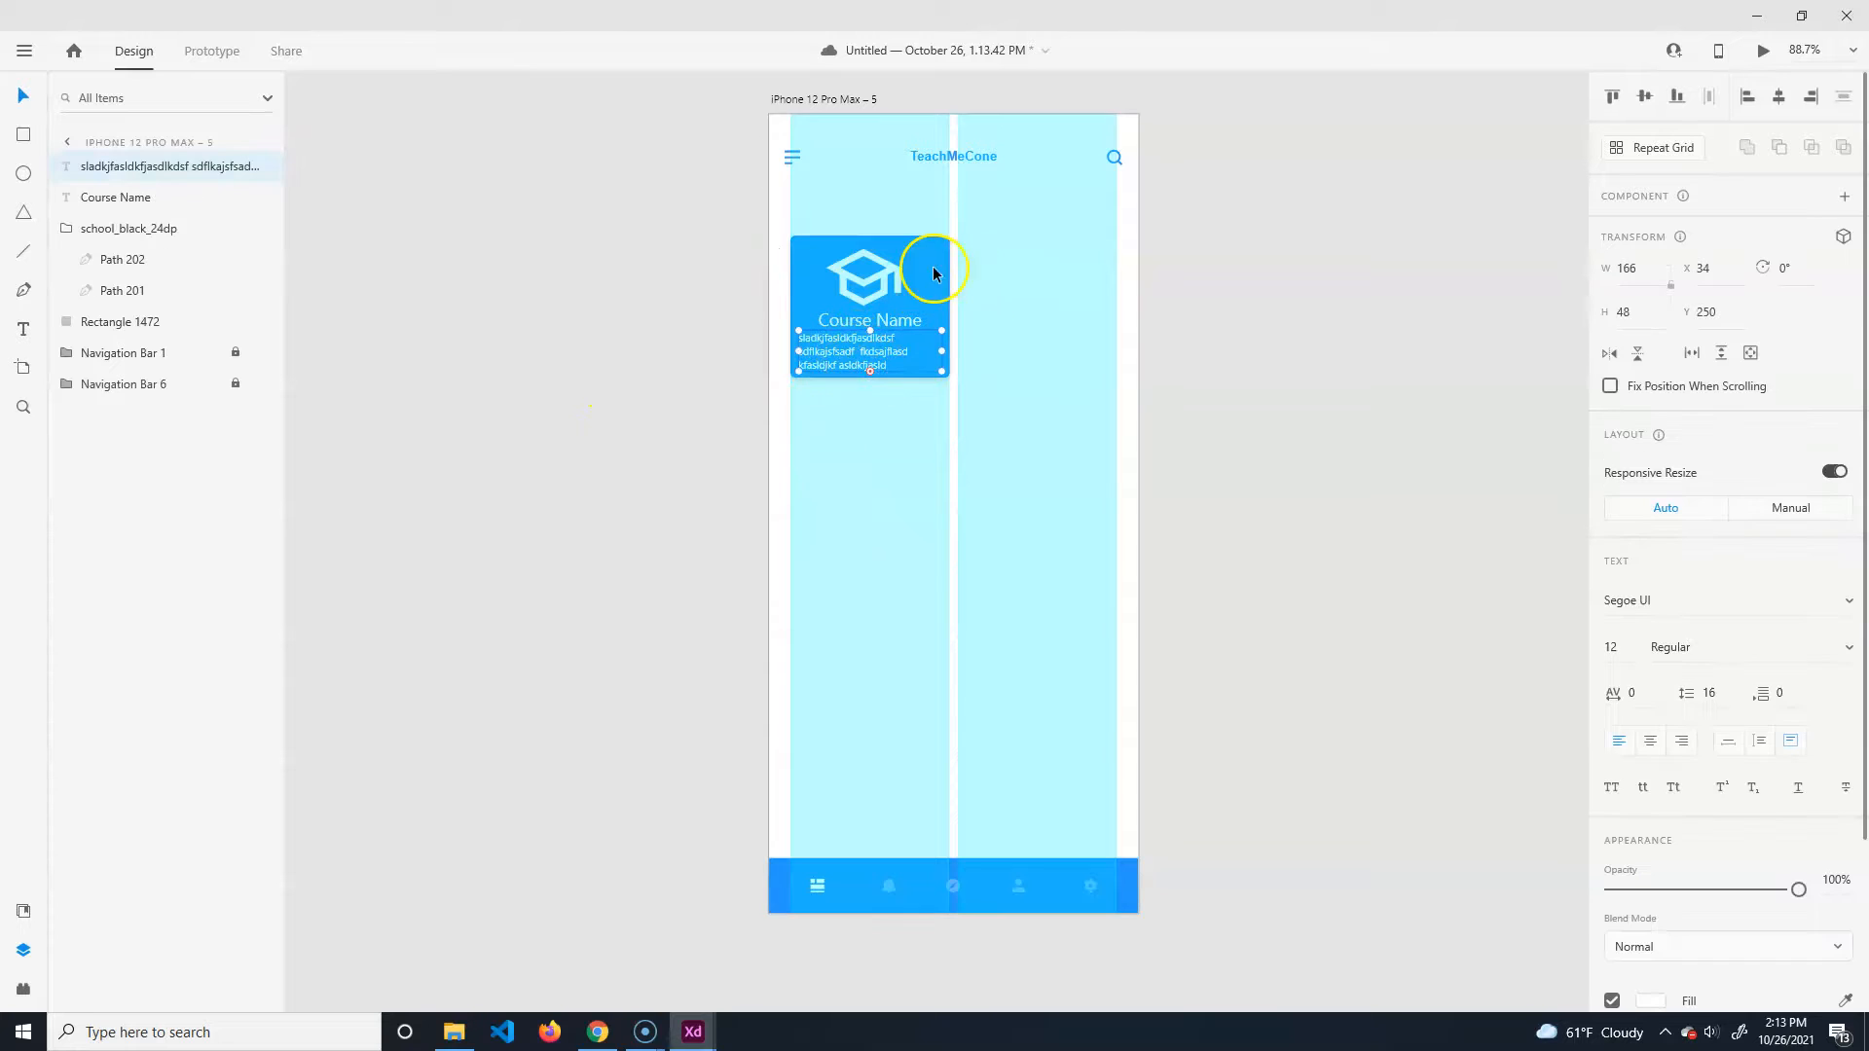
left_click(931, 255, "shift")
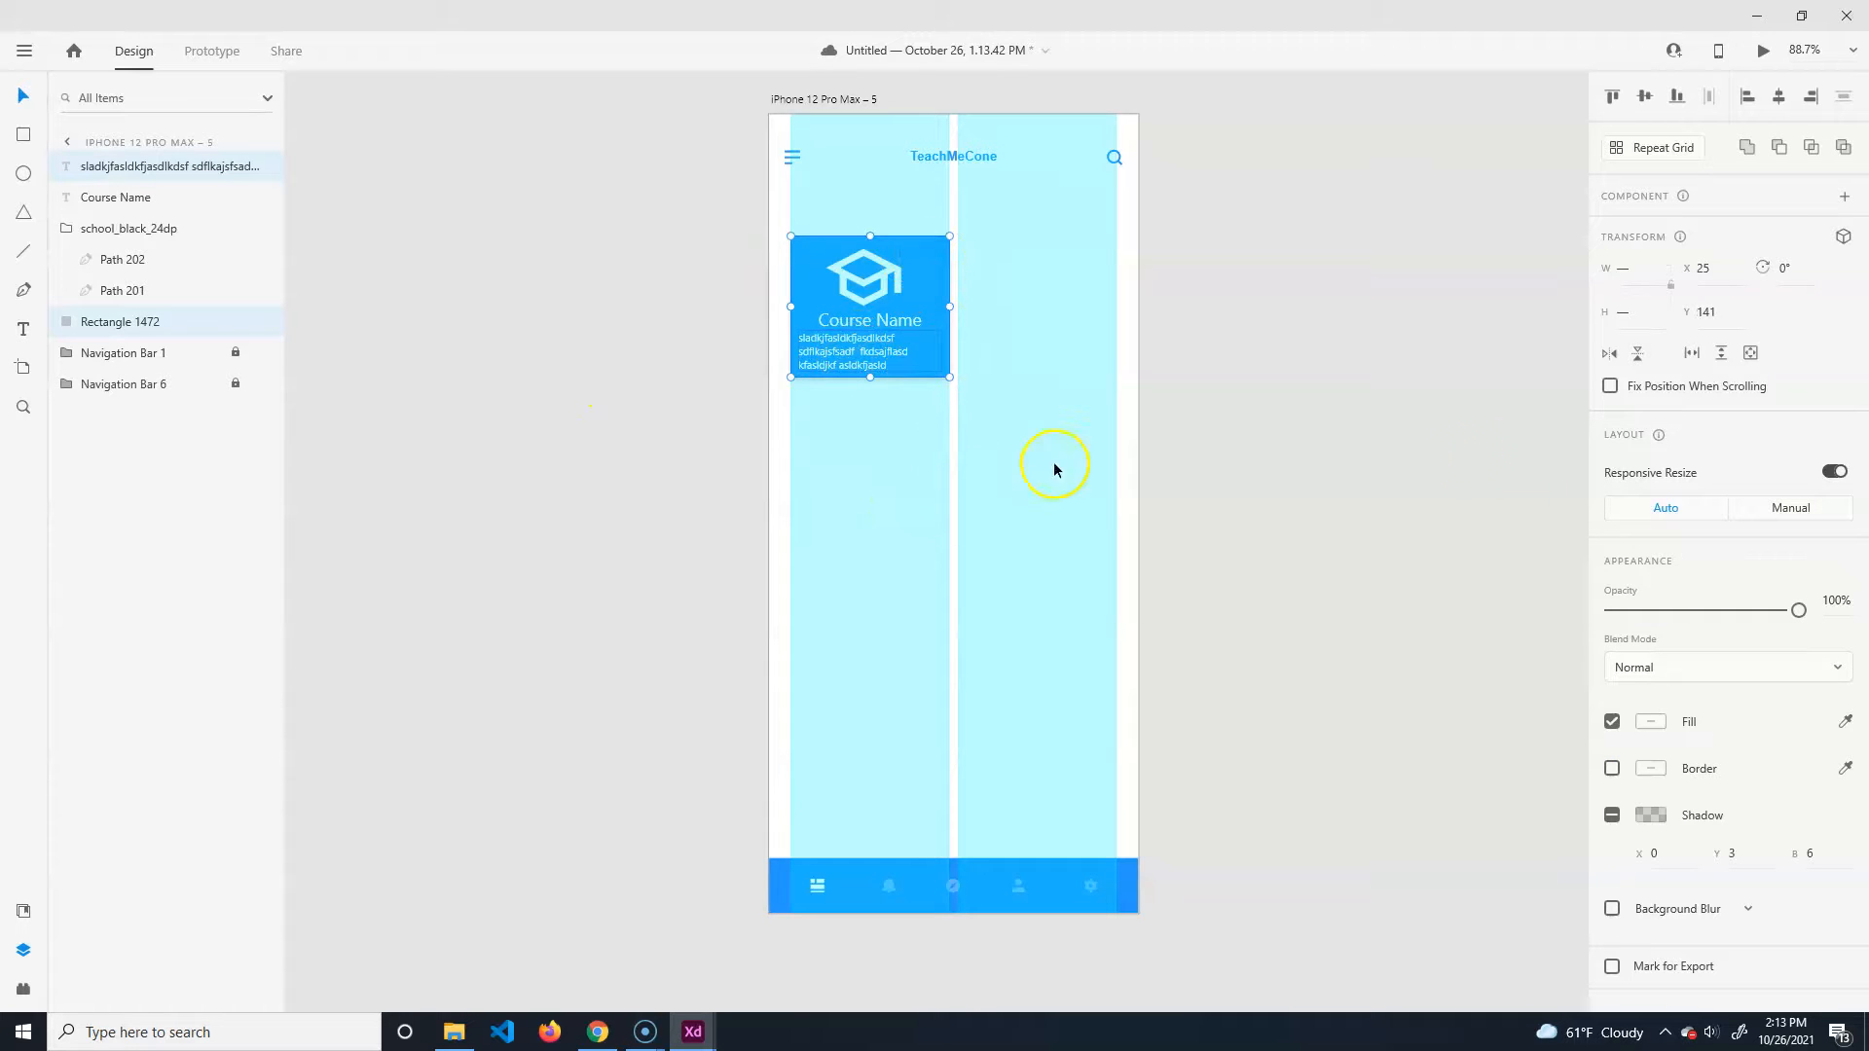
left_click(1305, 375)
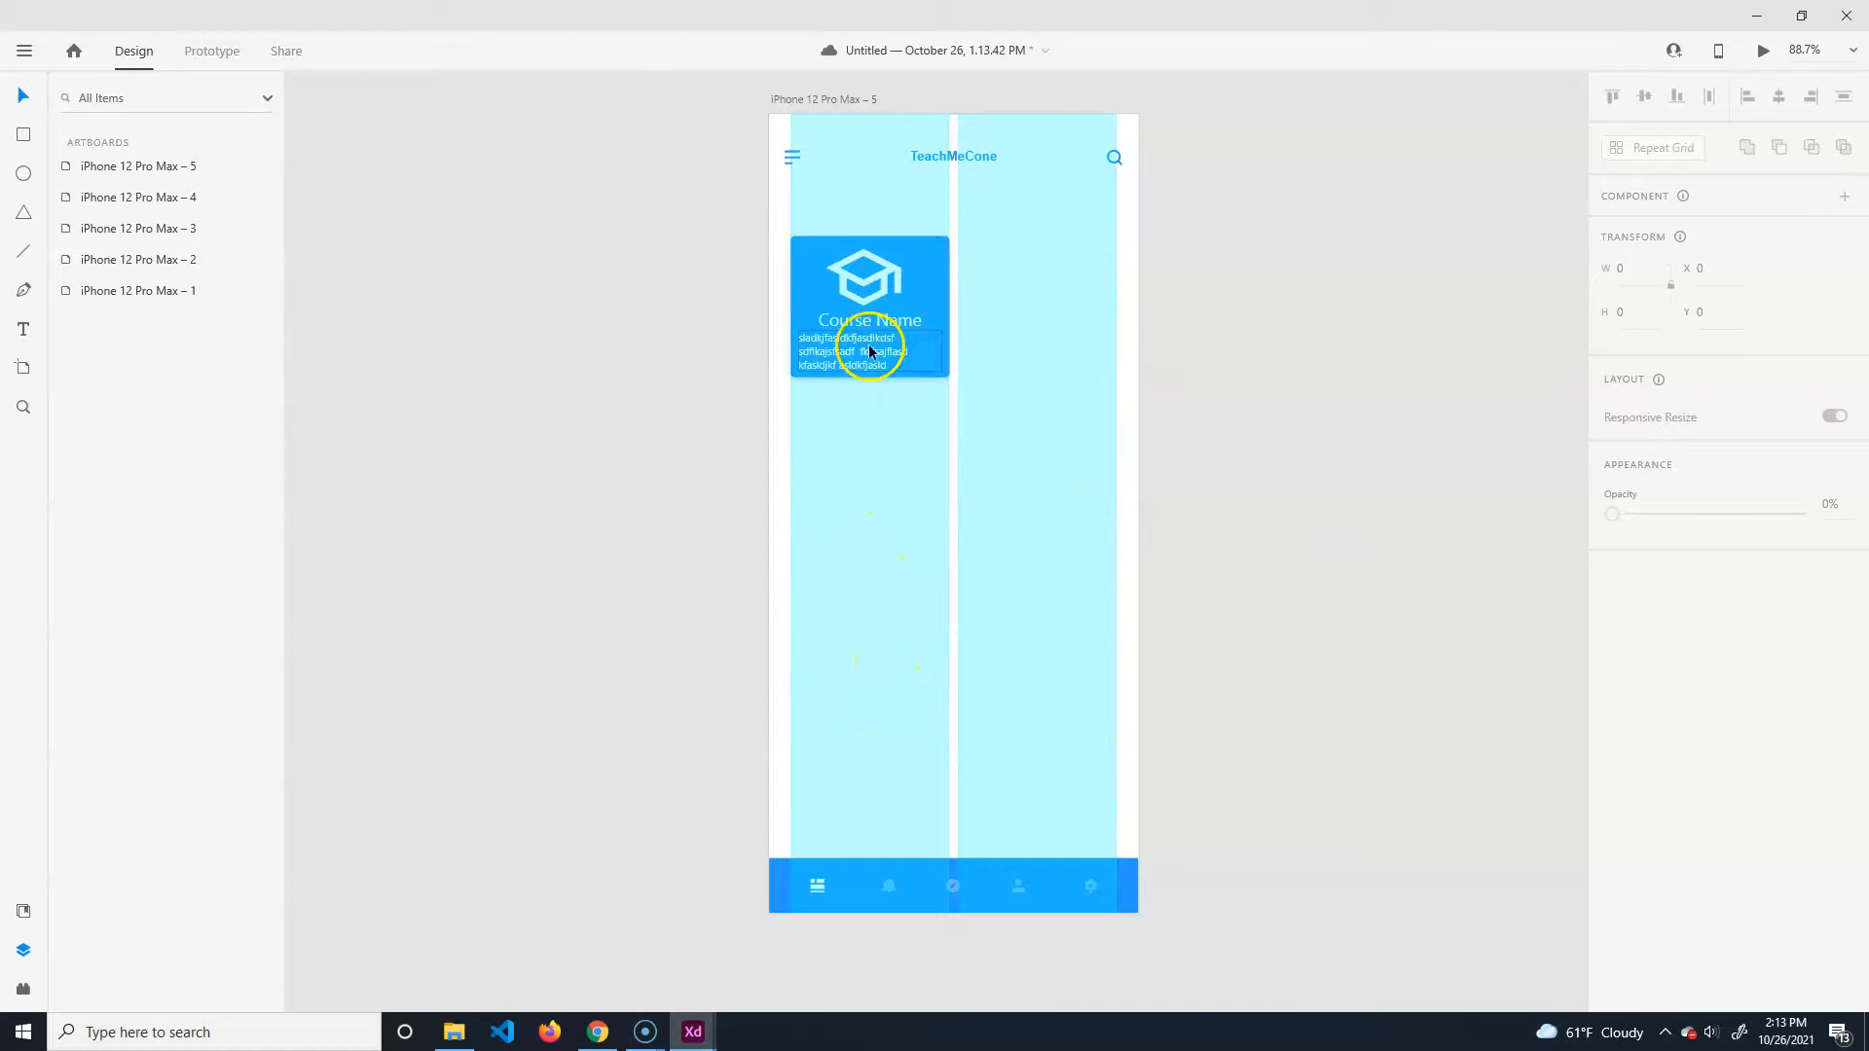
Turn the card with its icon and both texts into a Repeat Grid and extend it to three rows and two columns.
left_click_drag(684, 447, 1054, 217)
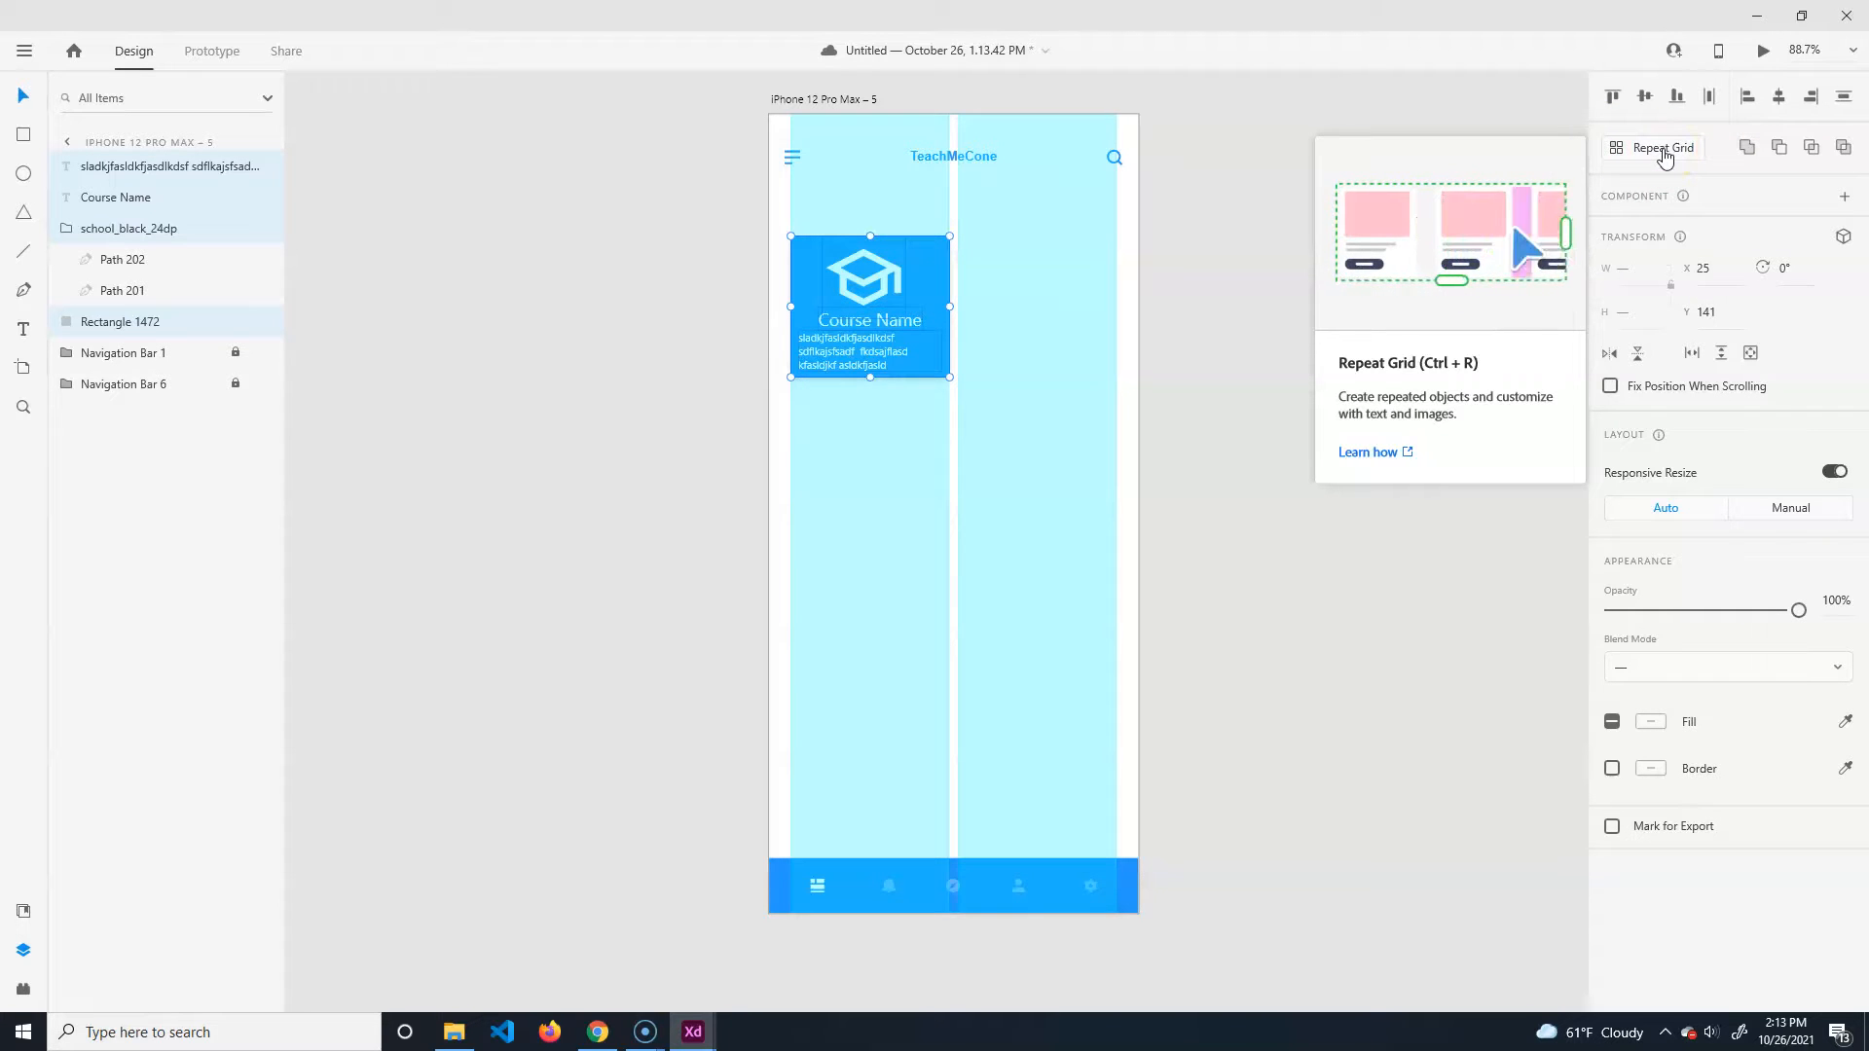
left_click(1664, 154)
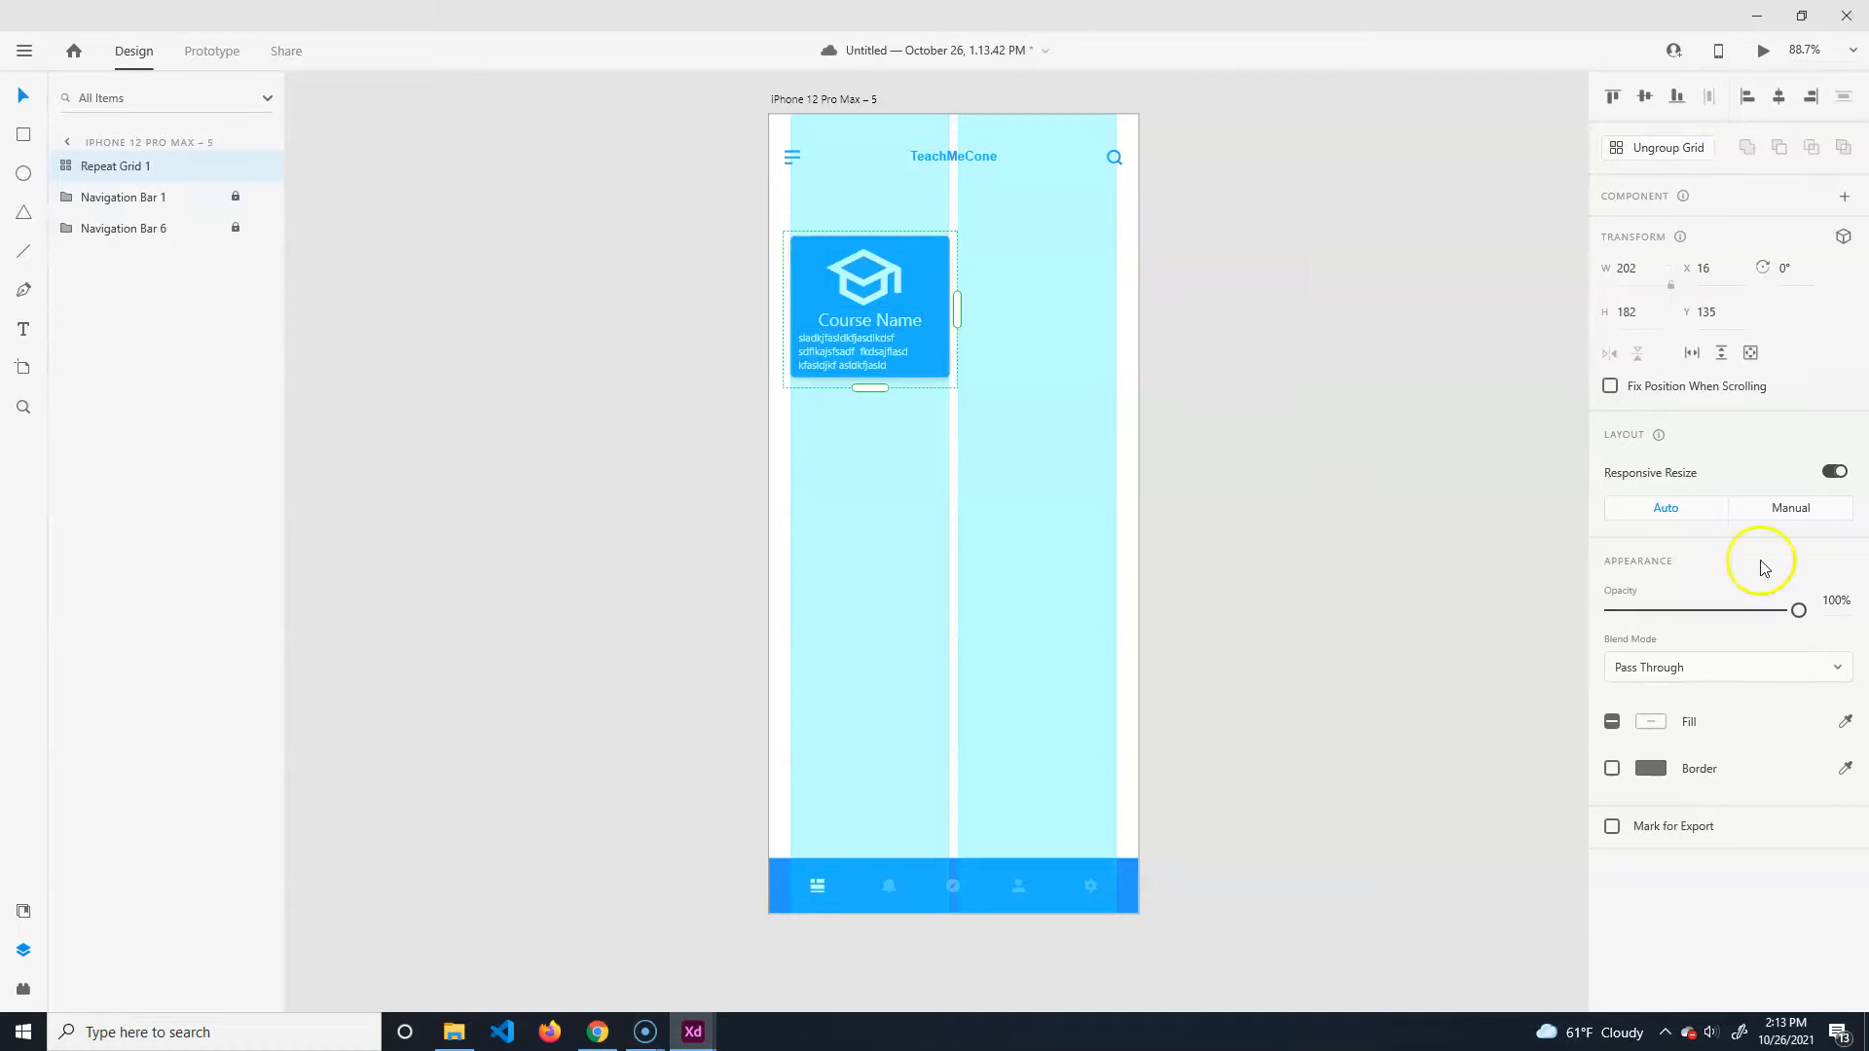
left_click(70, 144)
left_click(18, 915)
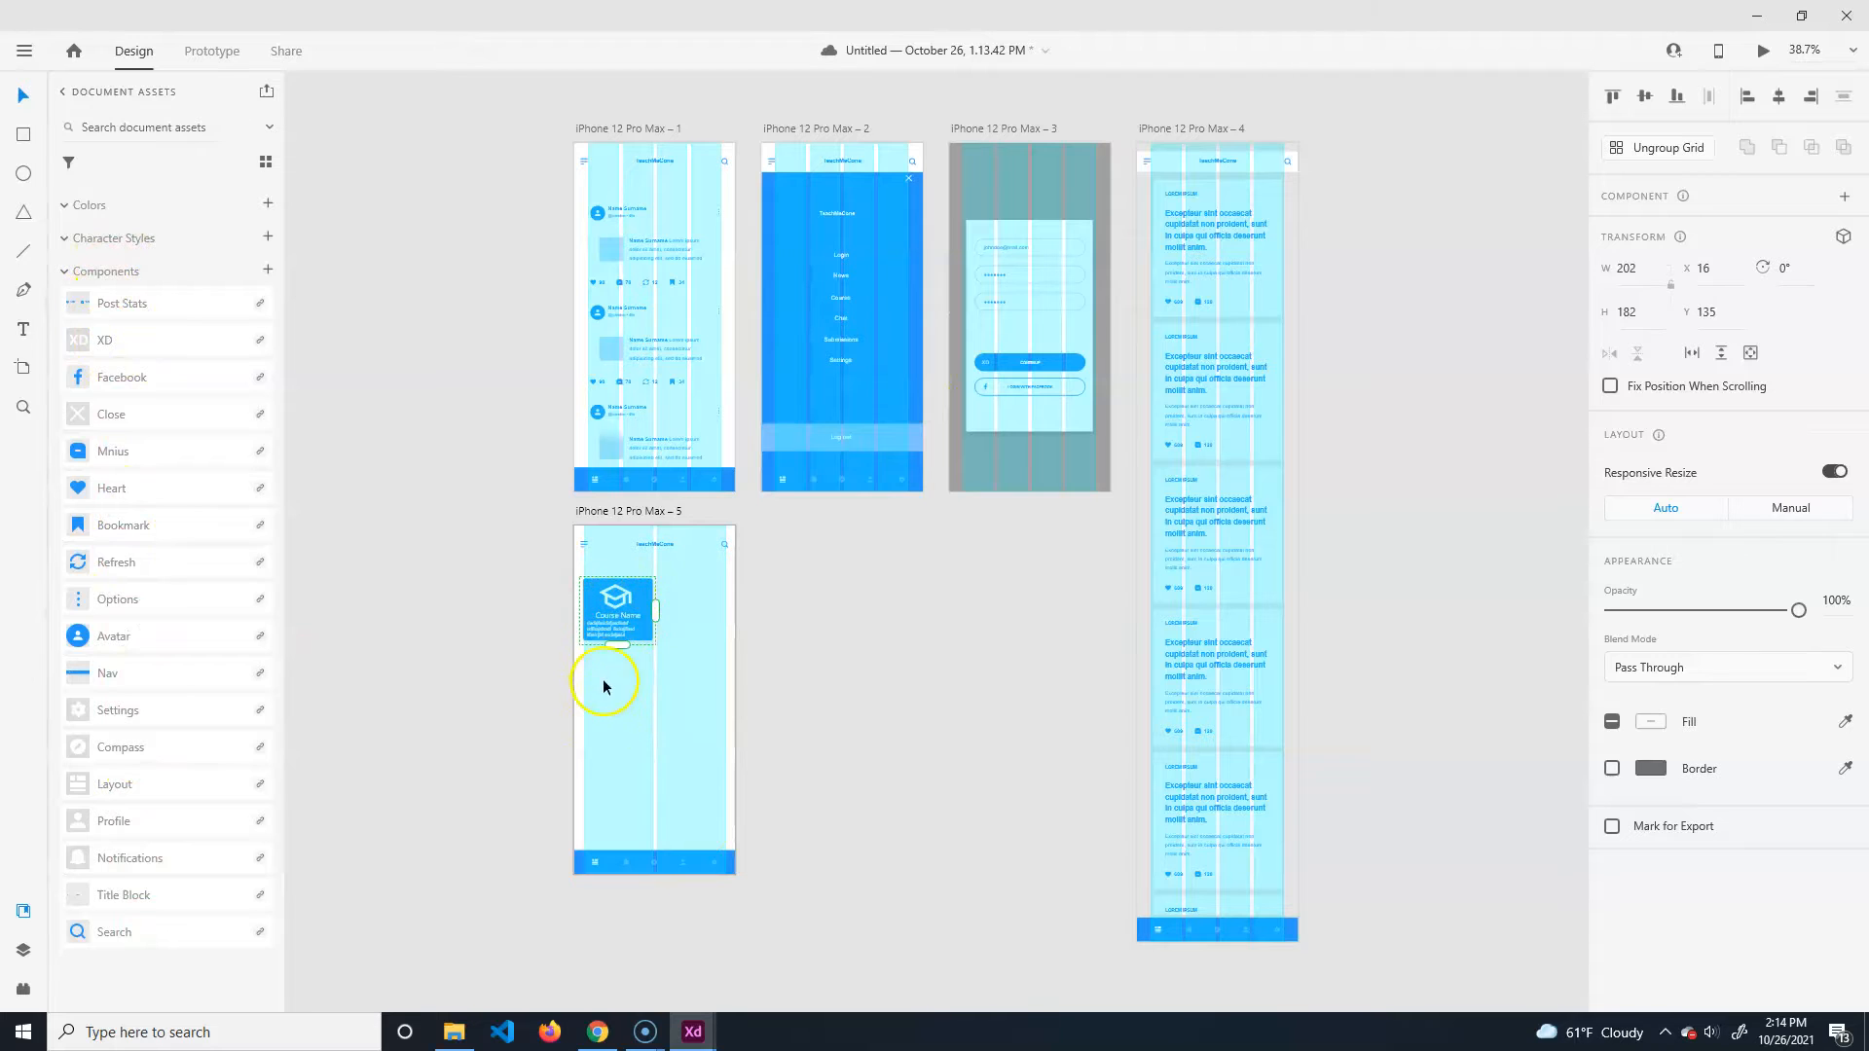
left_click_drag(615, 645, 618, 798)
left_click_drag(652, 681, 721, 692)
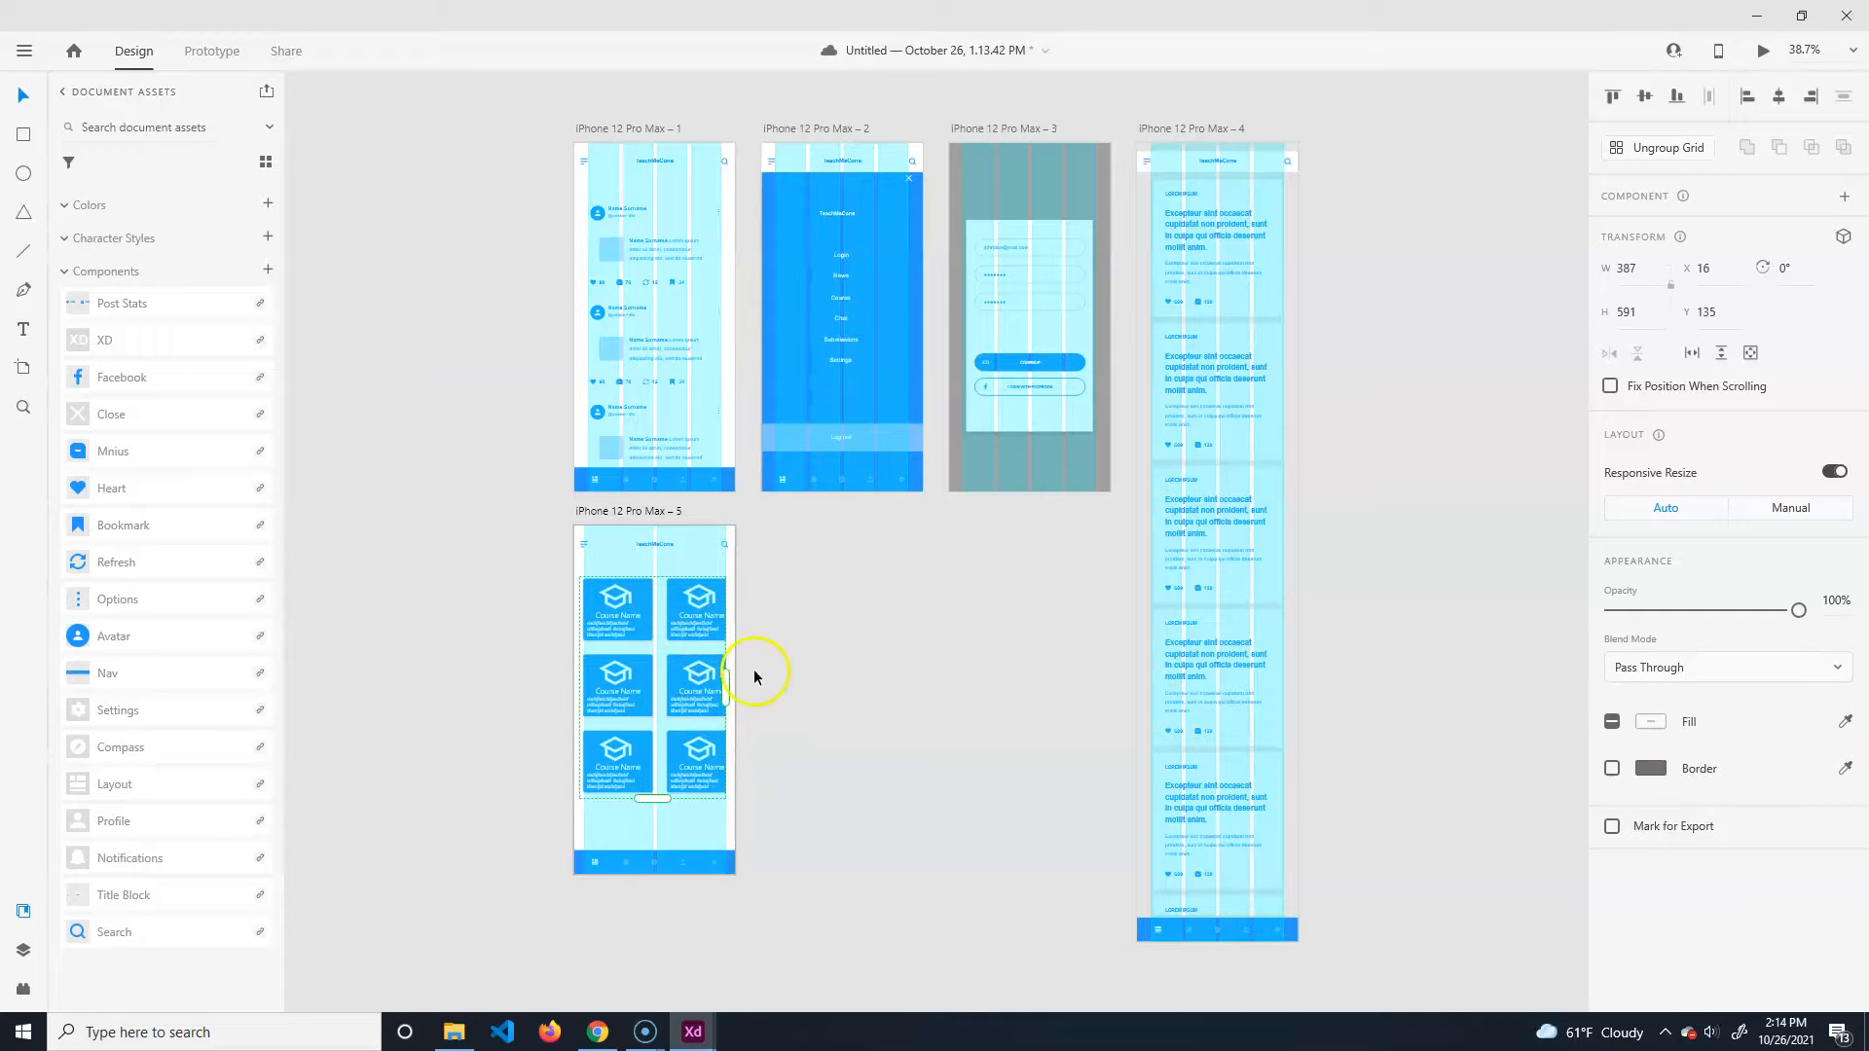
Narrow the gap between the card columns to match the layout gutter and widen the repeat grid to 387.
scroll(764, 671, "up", 5)
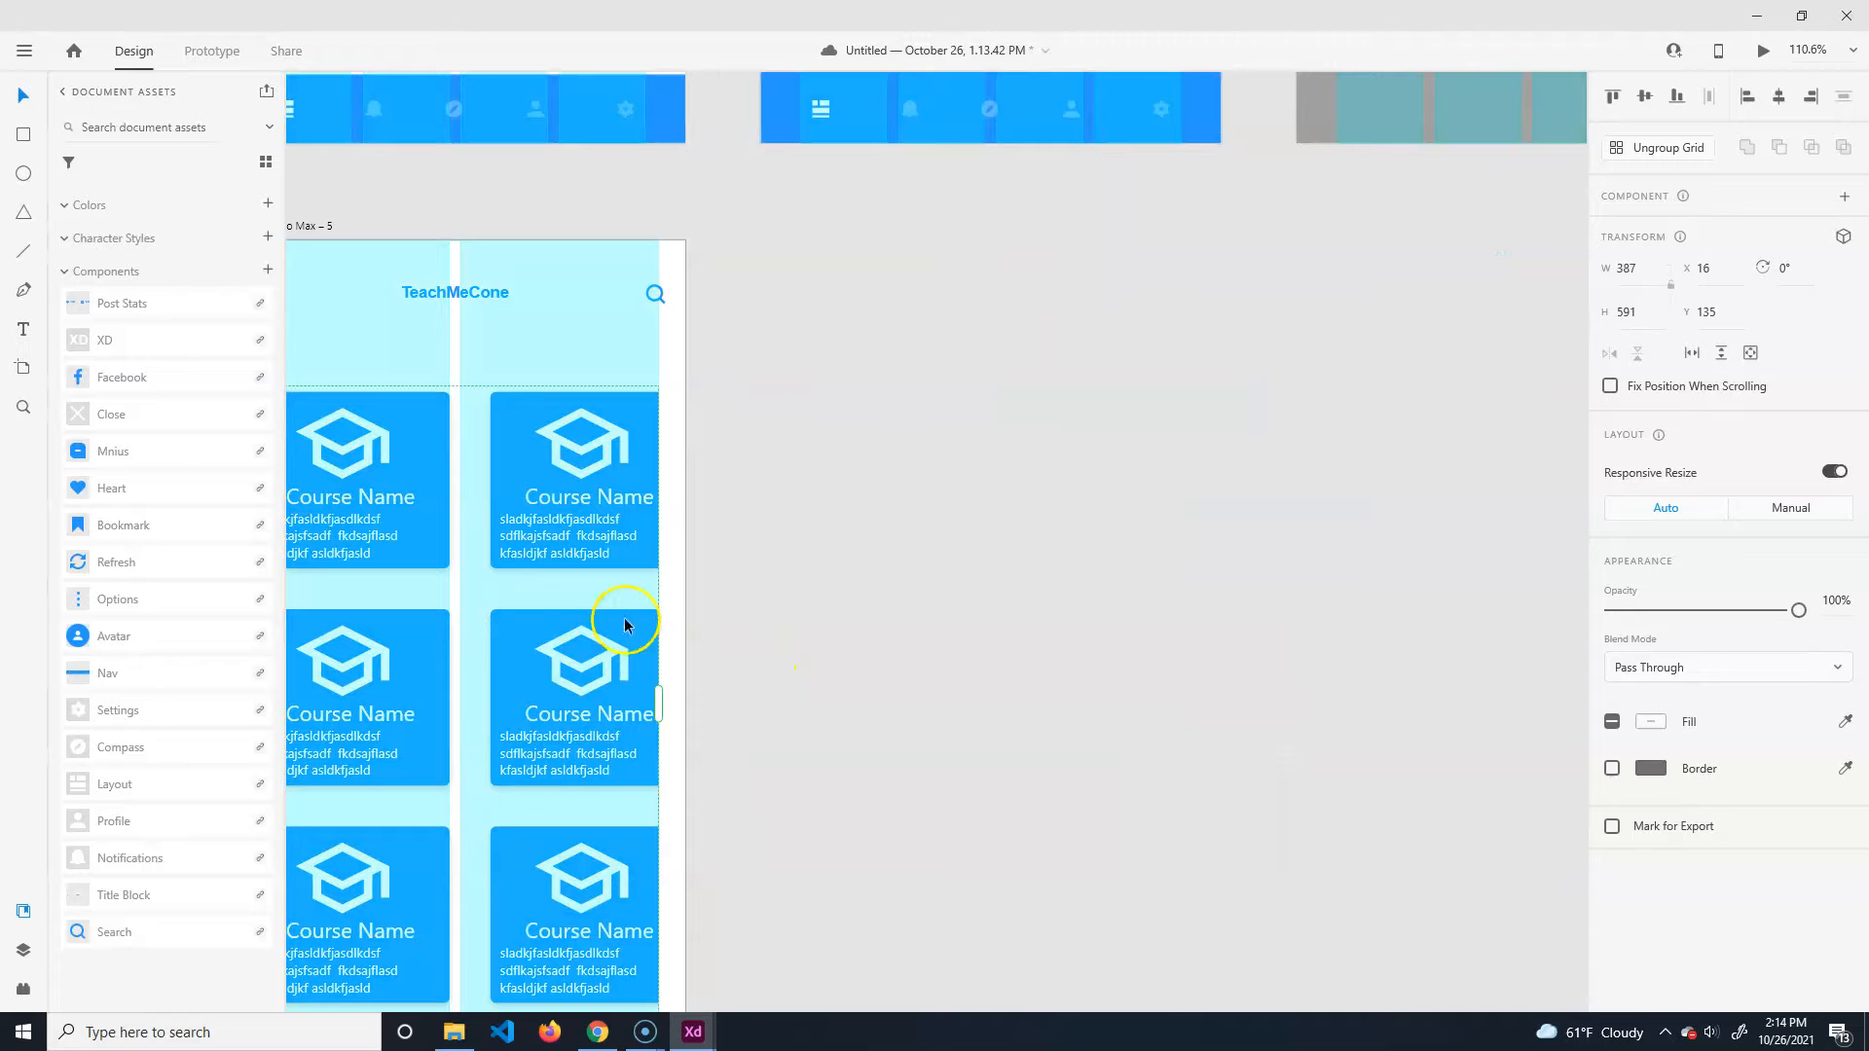
left_click_drag(502, 672, 716, 604)
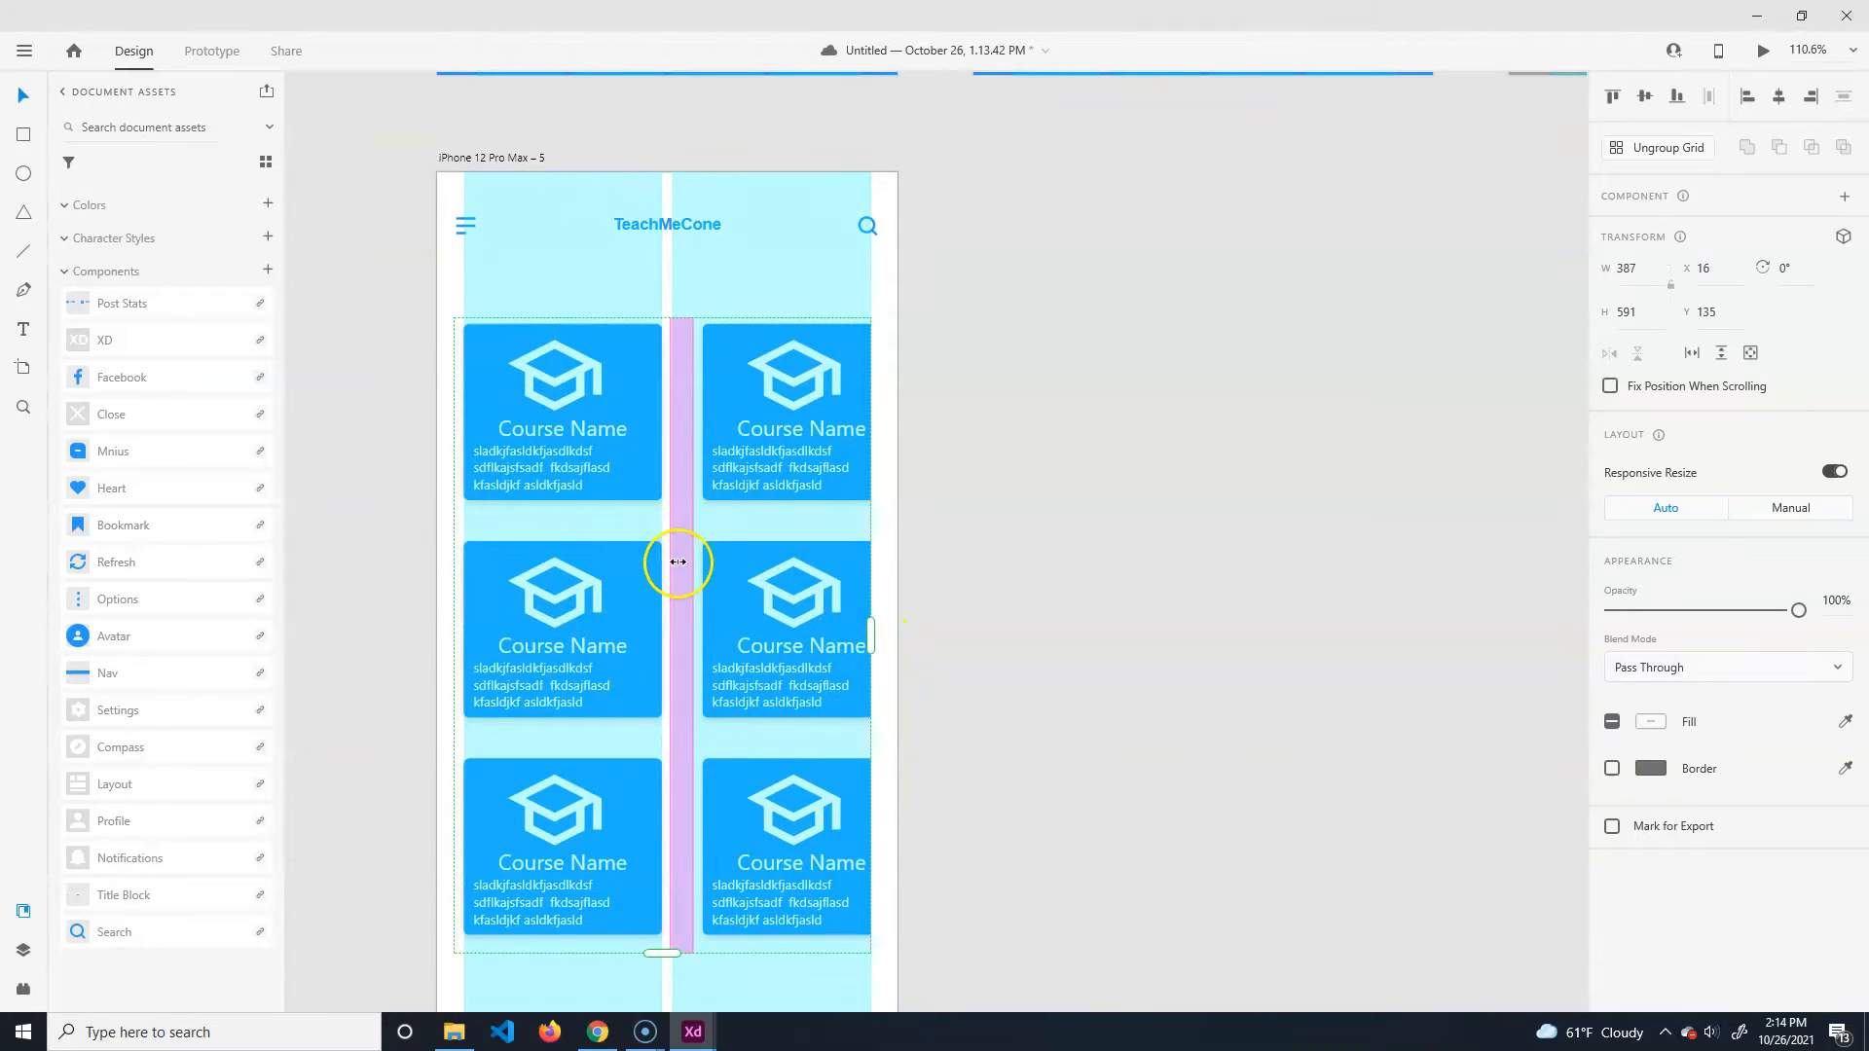
left_click_drag(692, 574, 662, 586)
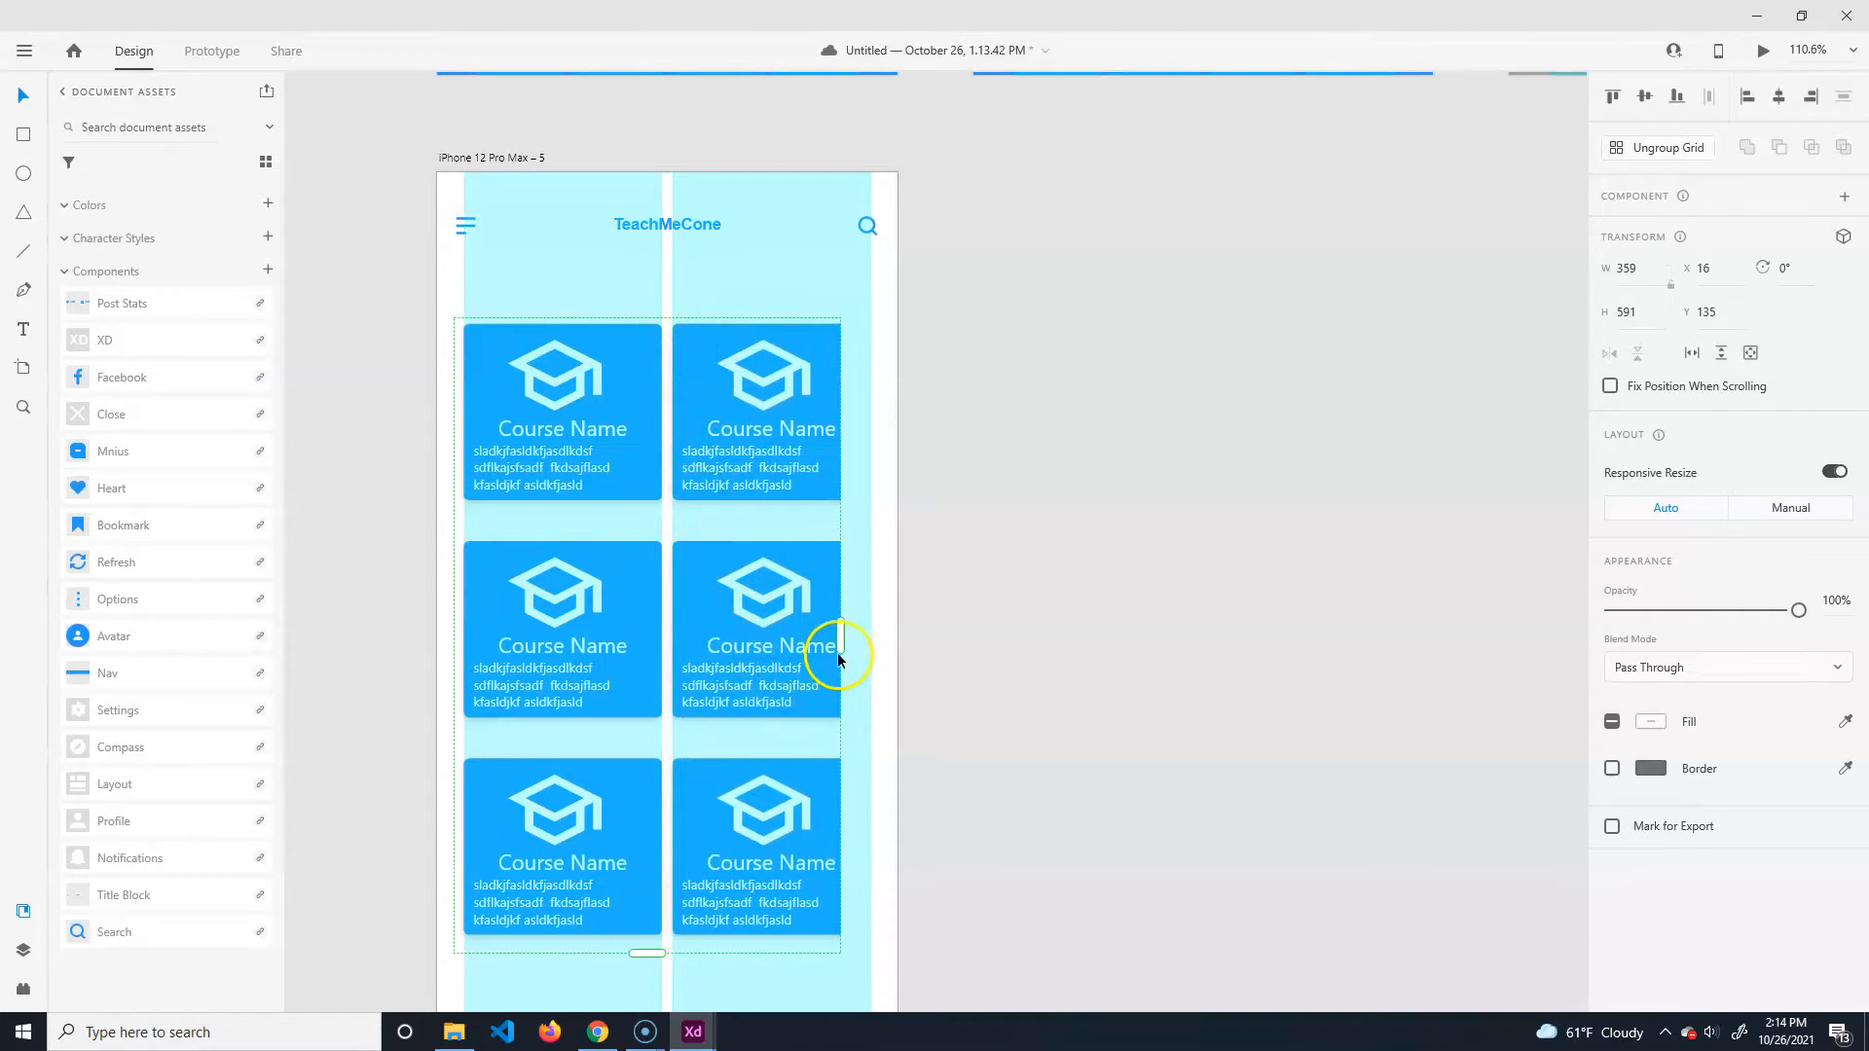
left_click_drag(843, 638, 869, 641)
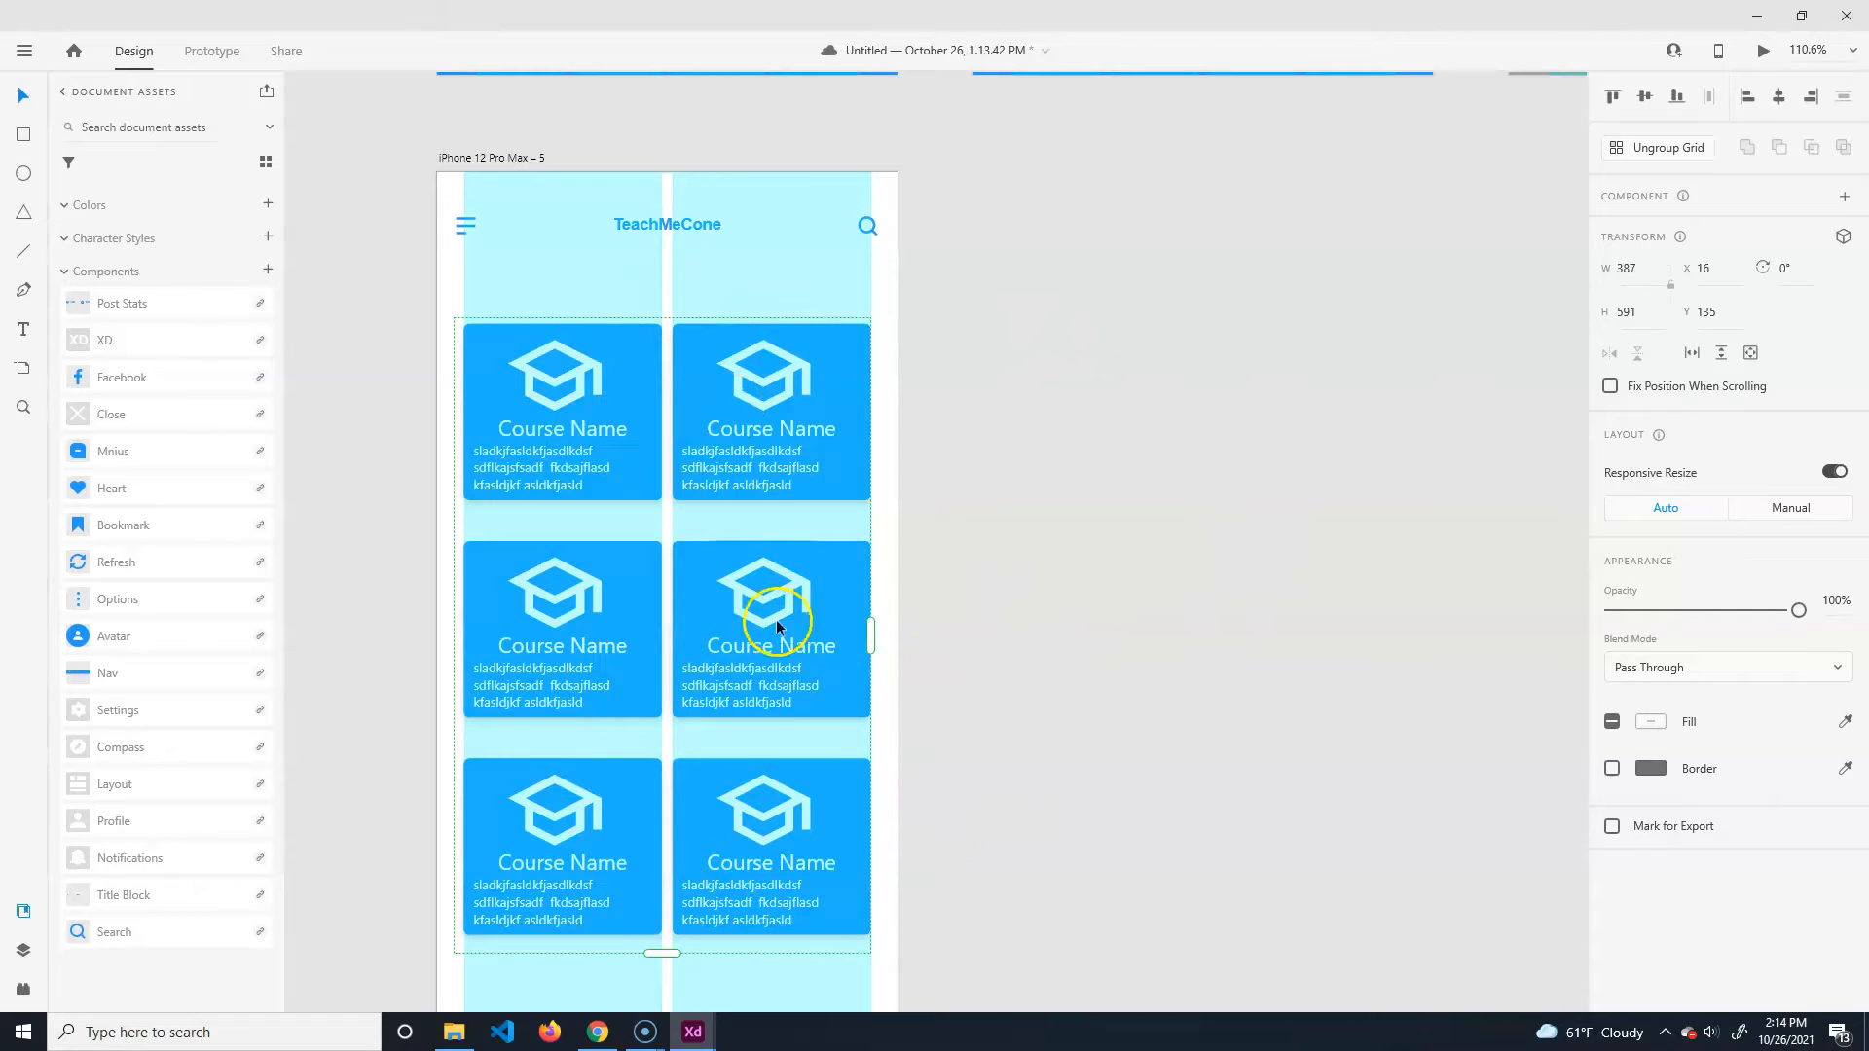
Reduce the vertical gap between the card rows and extend the repeat grid downward to a height of about 716.
left_click_drag(791, 748, 785, 705)
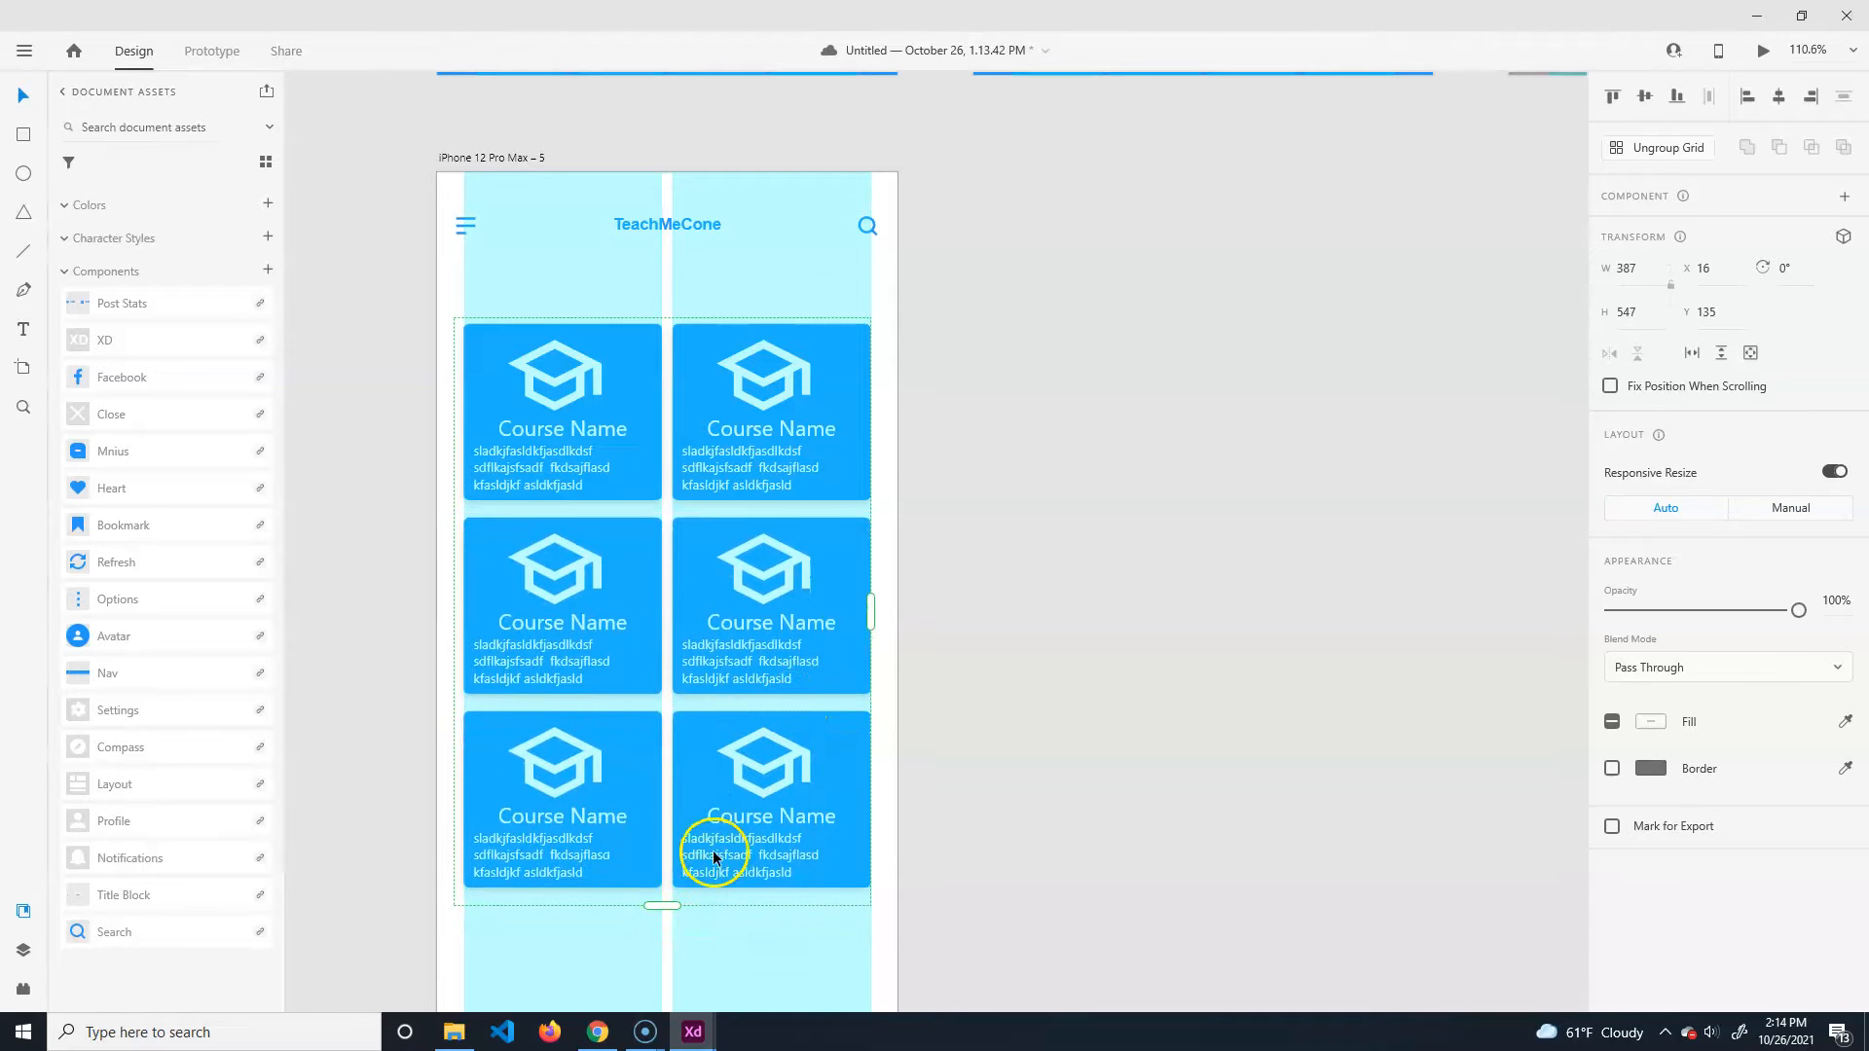
scroll(717, 855, "down", 2)
scroll(703, 842, "down", 1)
left_click_drag(660, 708, 680, 884)
scroll(1095, 808, "up", 2)
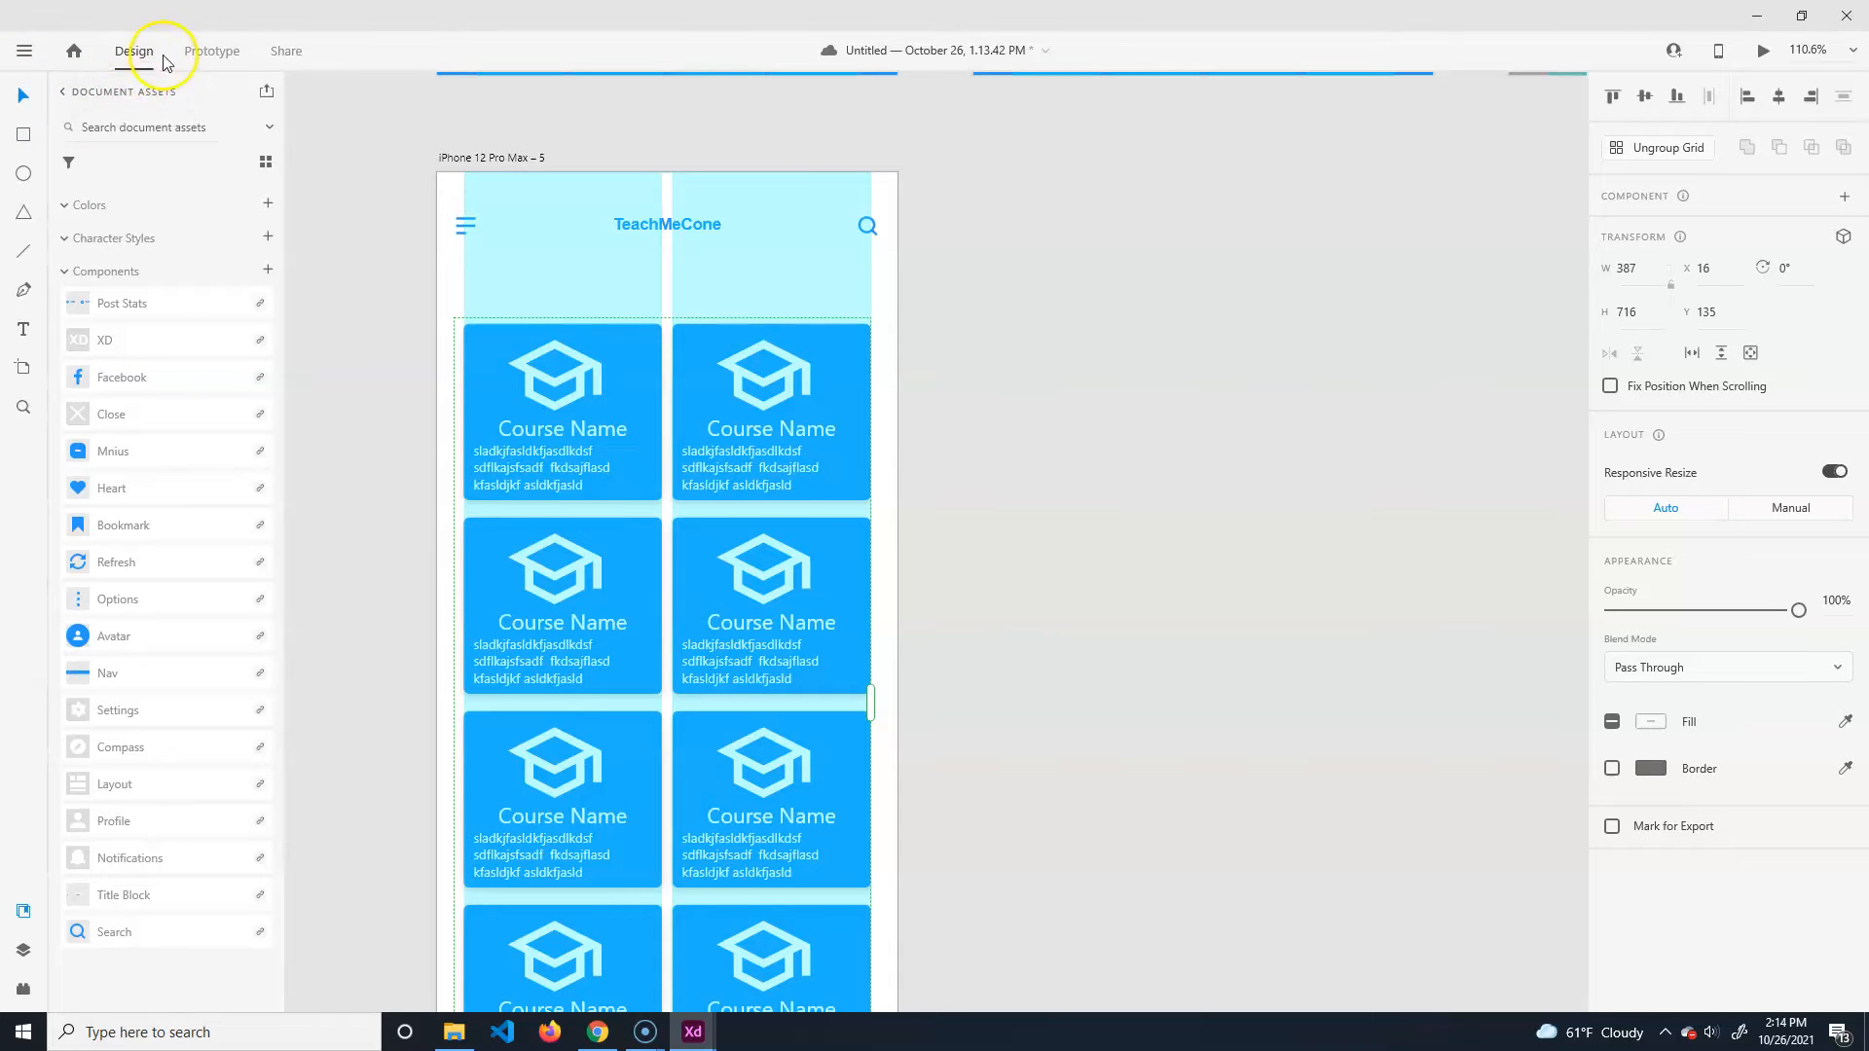
In prototype mode, link the menu's Course item to the course-card screen iPhone 12 Pro Max – 5 with a tap-triggered transition.
left_click(206, 51)
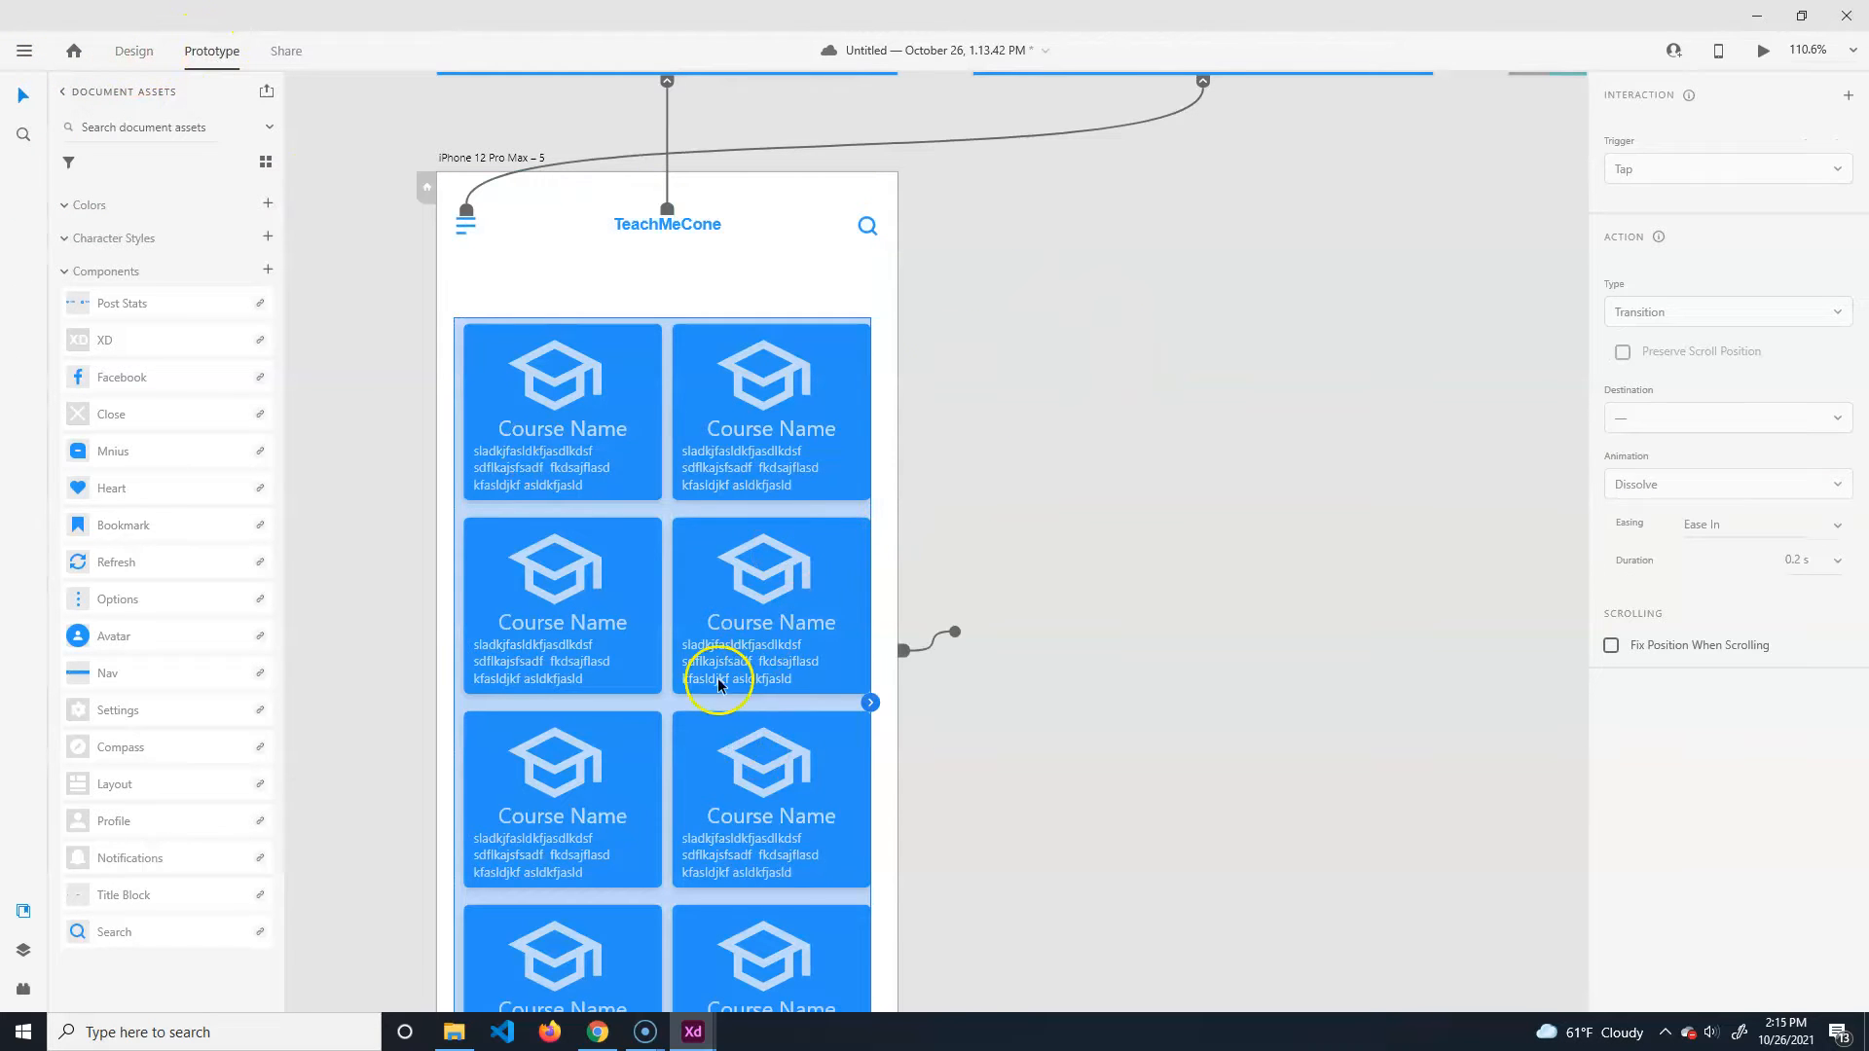
scroll(1308, 314, "up", 8)
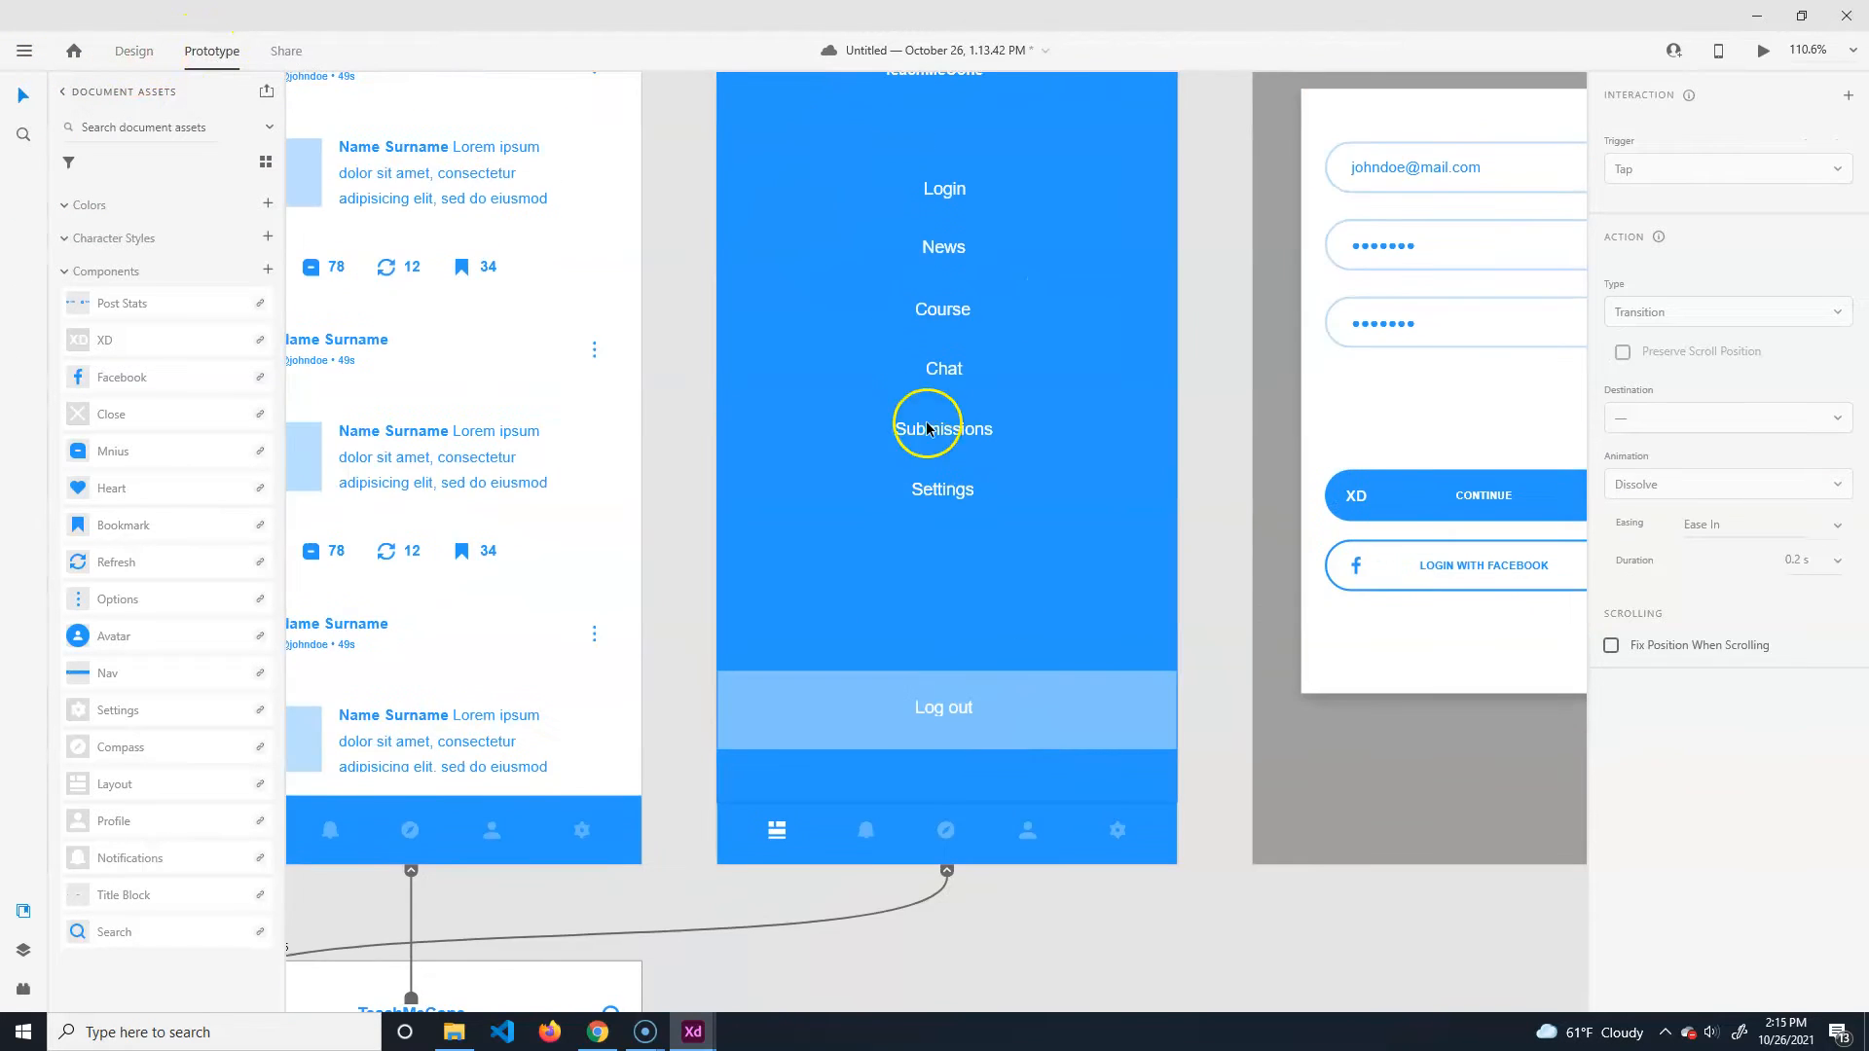
left_click(942, 310)
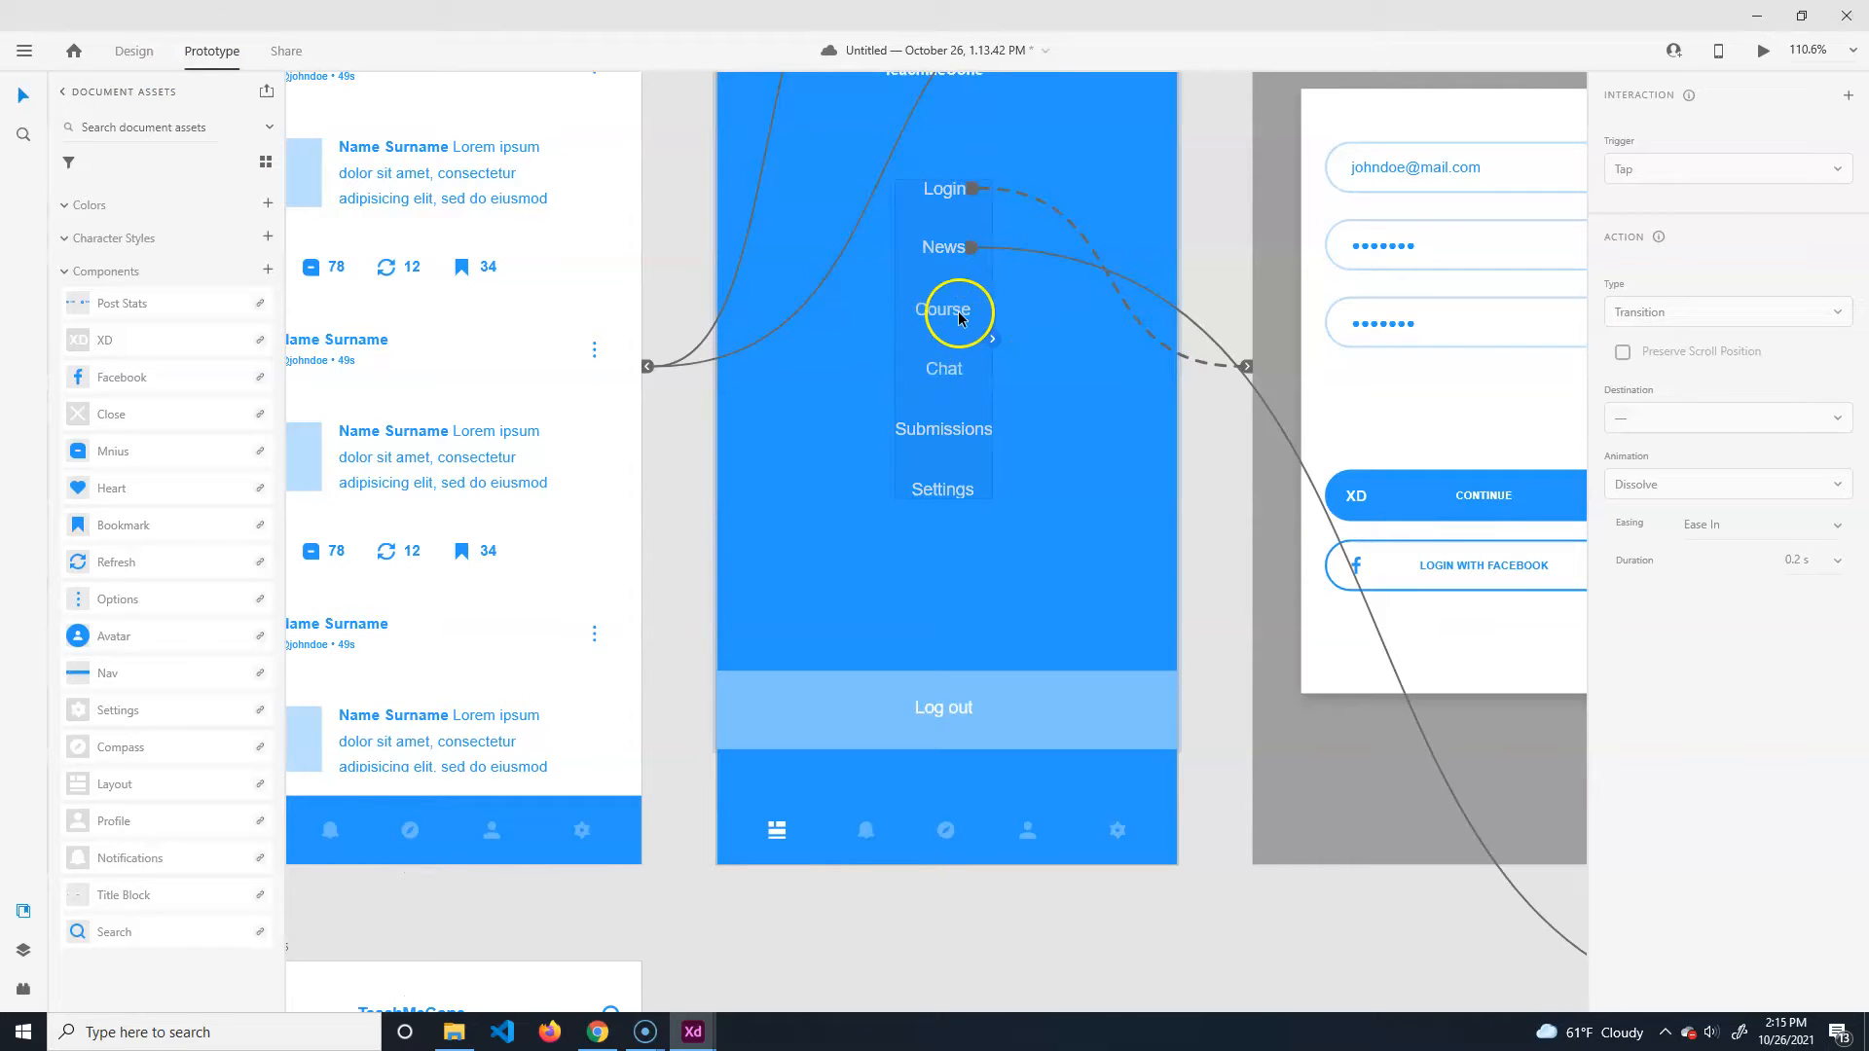
left_click_drag(973, 310, 504, 981)
left_click_drag(946, 898, 1090, 253)
left_click_drag(991, 611, 1126, 902)
left_click_drag(1158, 537, 1134, 930)
left_click_drag(1384, 422, 739, 762)
left_click_drag(1178, 633, 934, 467)
left_click_drag(575, 669, 1286, 313)
left_click_drag(680, 625, 1173, 282)
left_click_drag(985, 710, 914, 287)
left_click_drag(1418, 125, 925, 560)
left_click_drag(1232, 533, 884, 968)
mouse_move(735, 998)
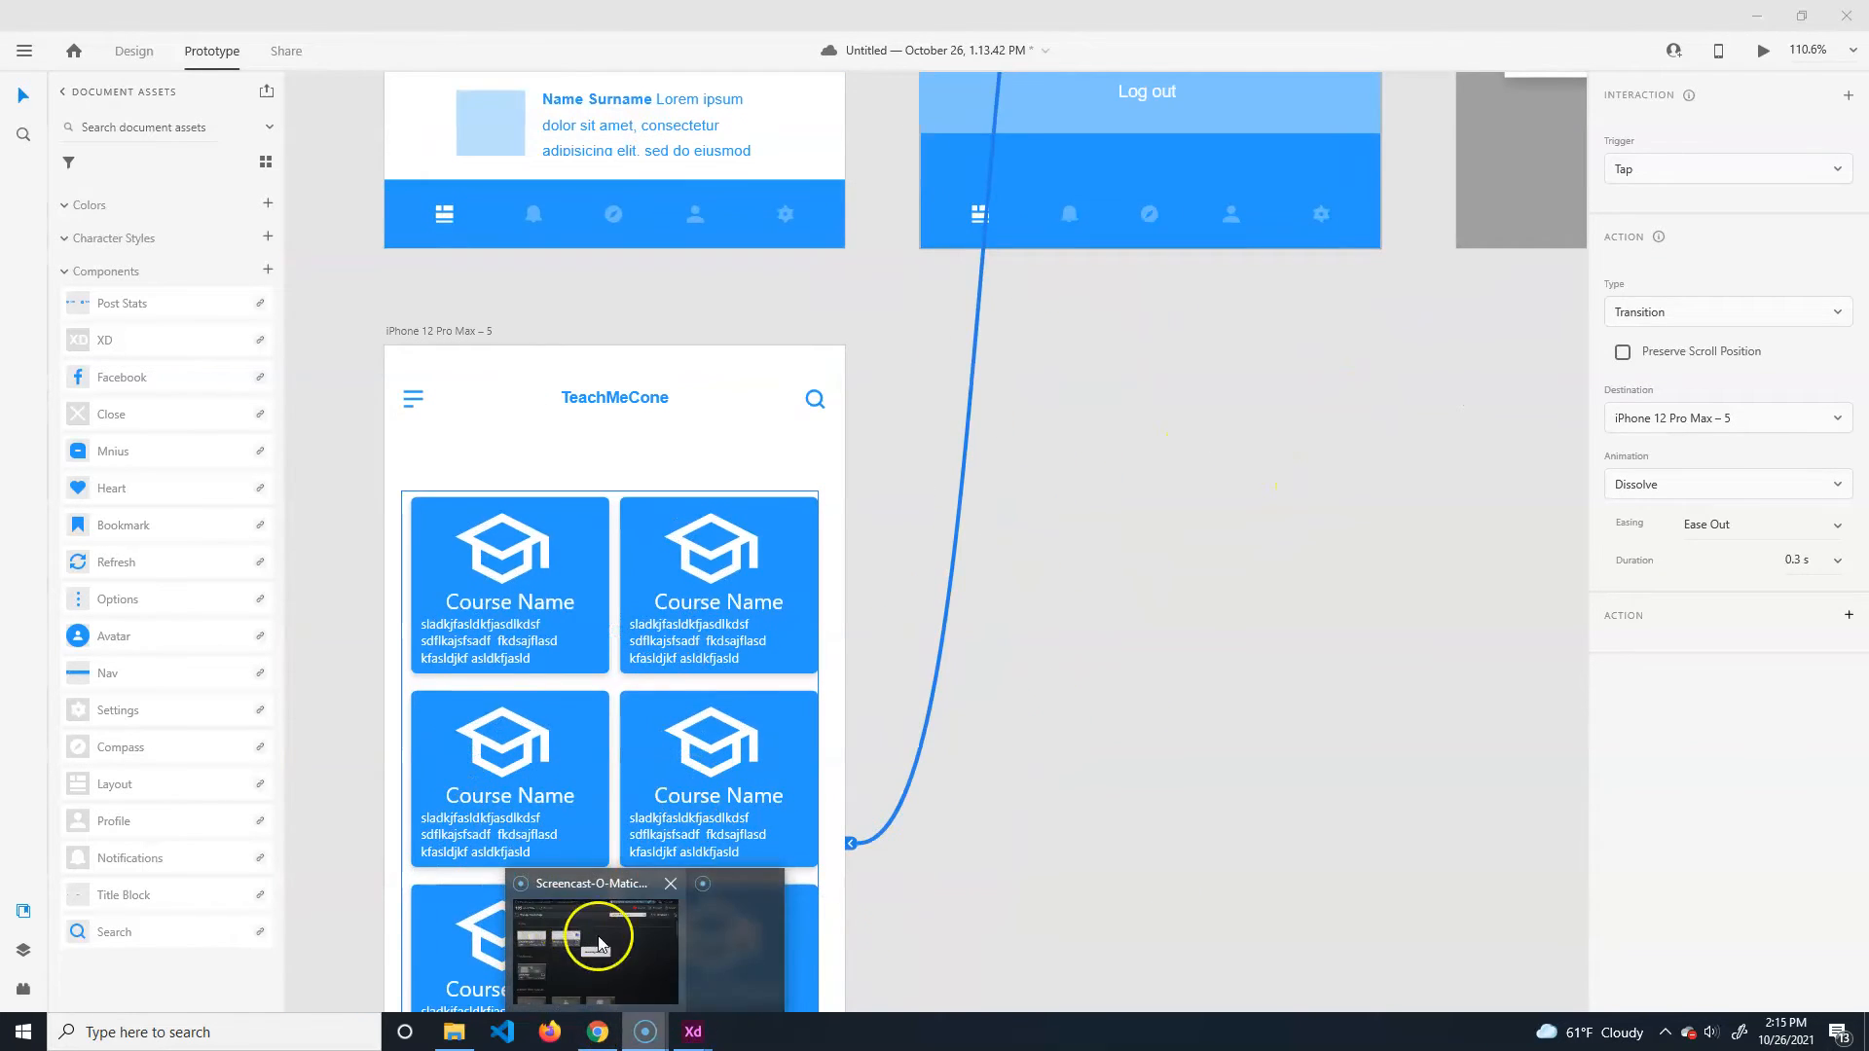
left_click(944, 808)
left_click_drag(1237, 646, 1295, 691)
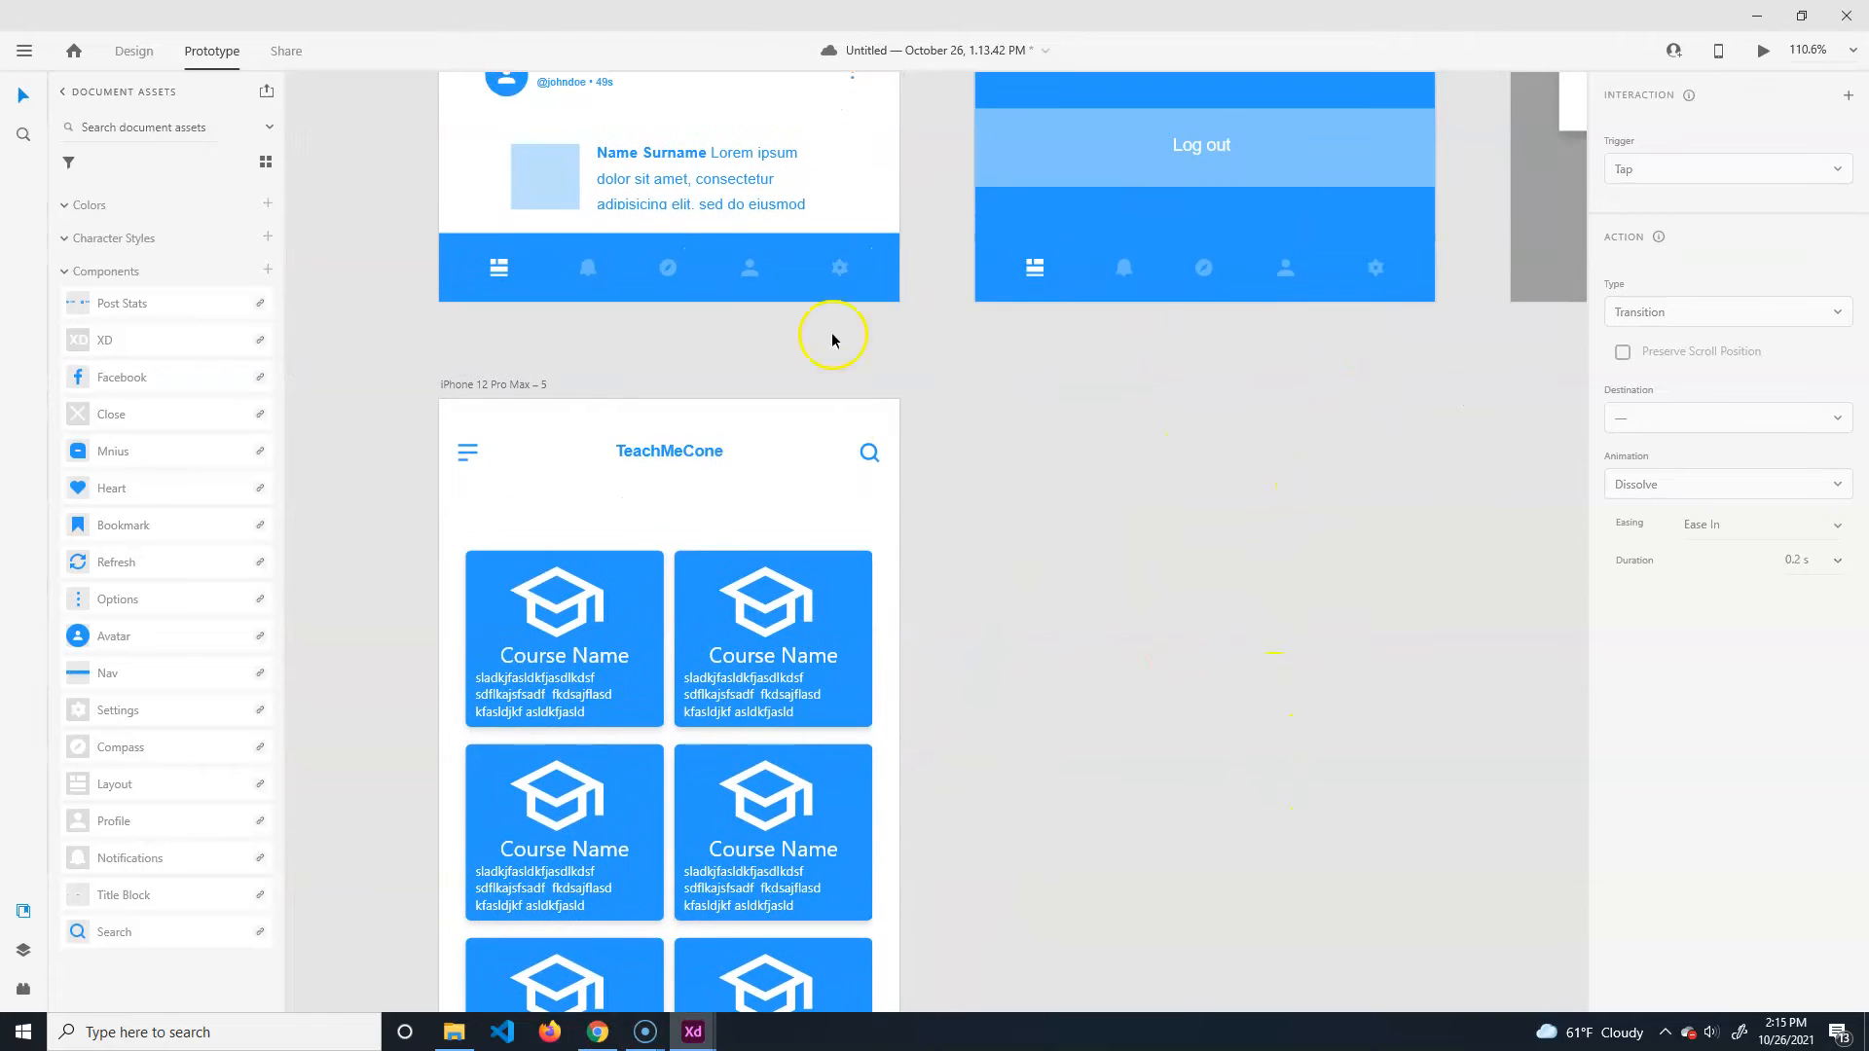
Preview the prototype by going from the menu to the course screen, reopening and closing the menu, and close the preview.
left_click(1764, 51)
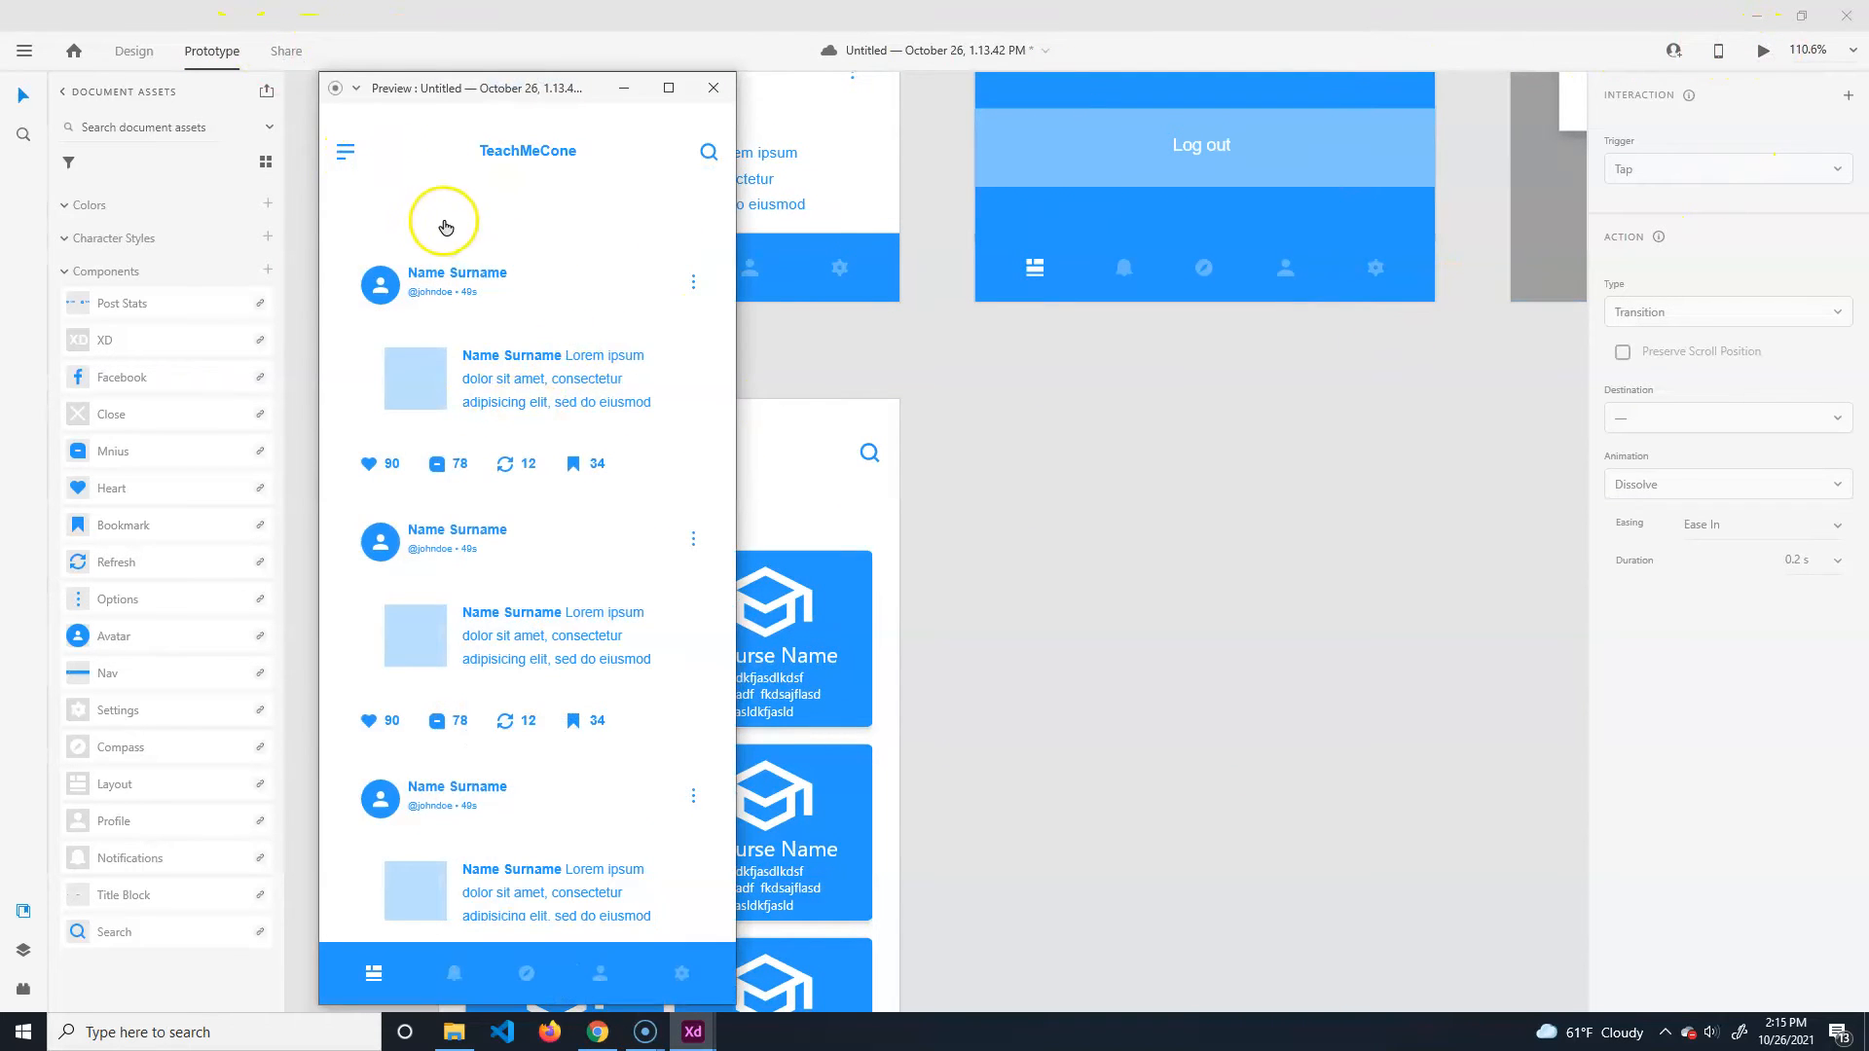
left_click(344, 153)
left_click(530, 493)
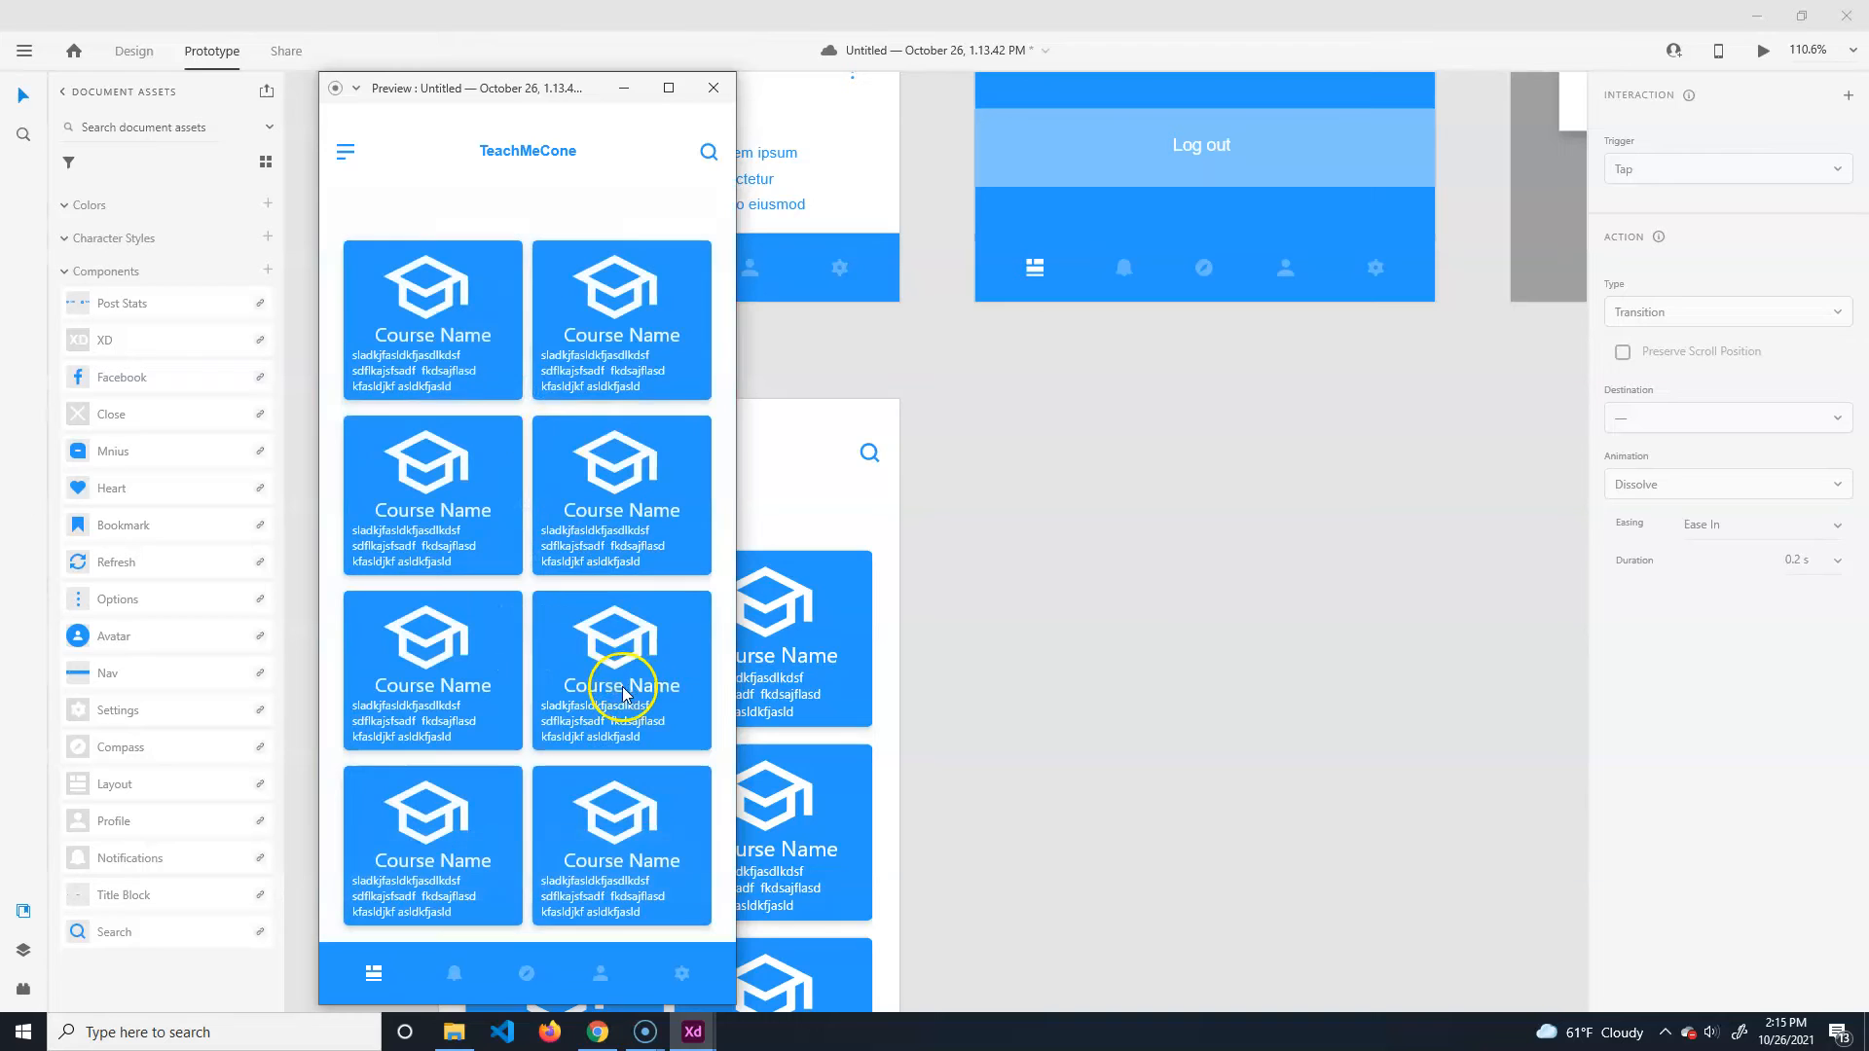
left_click(637, 640)
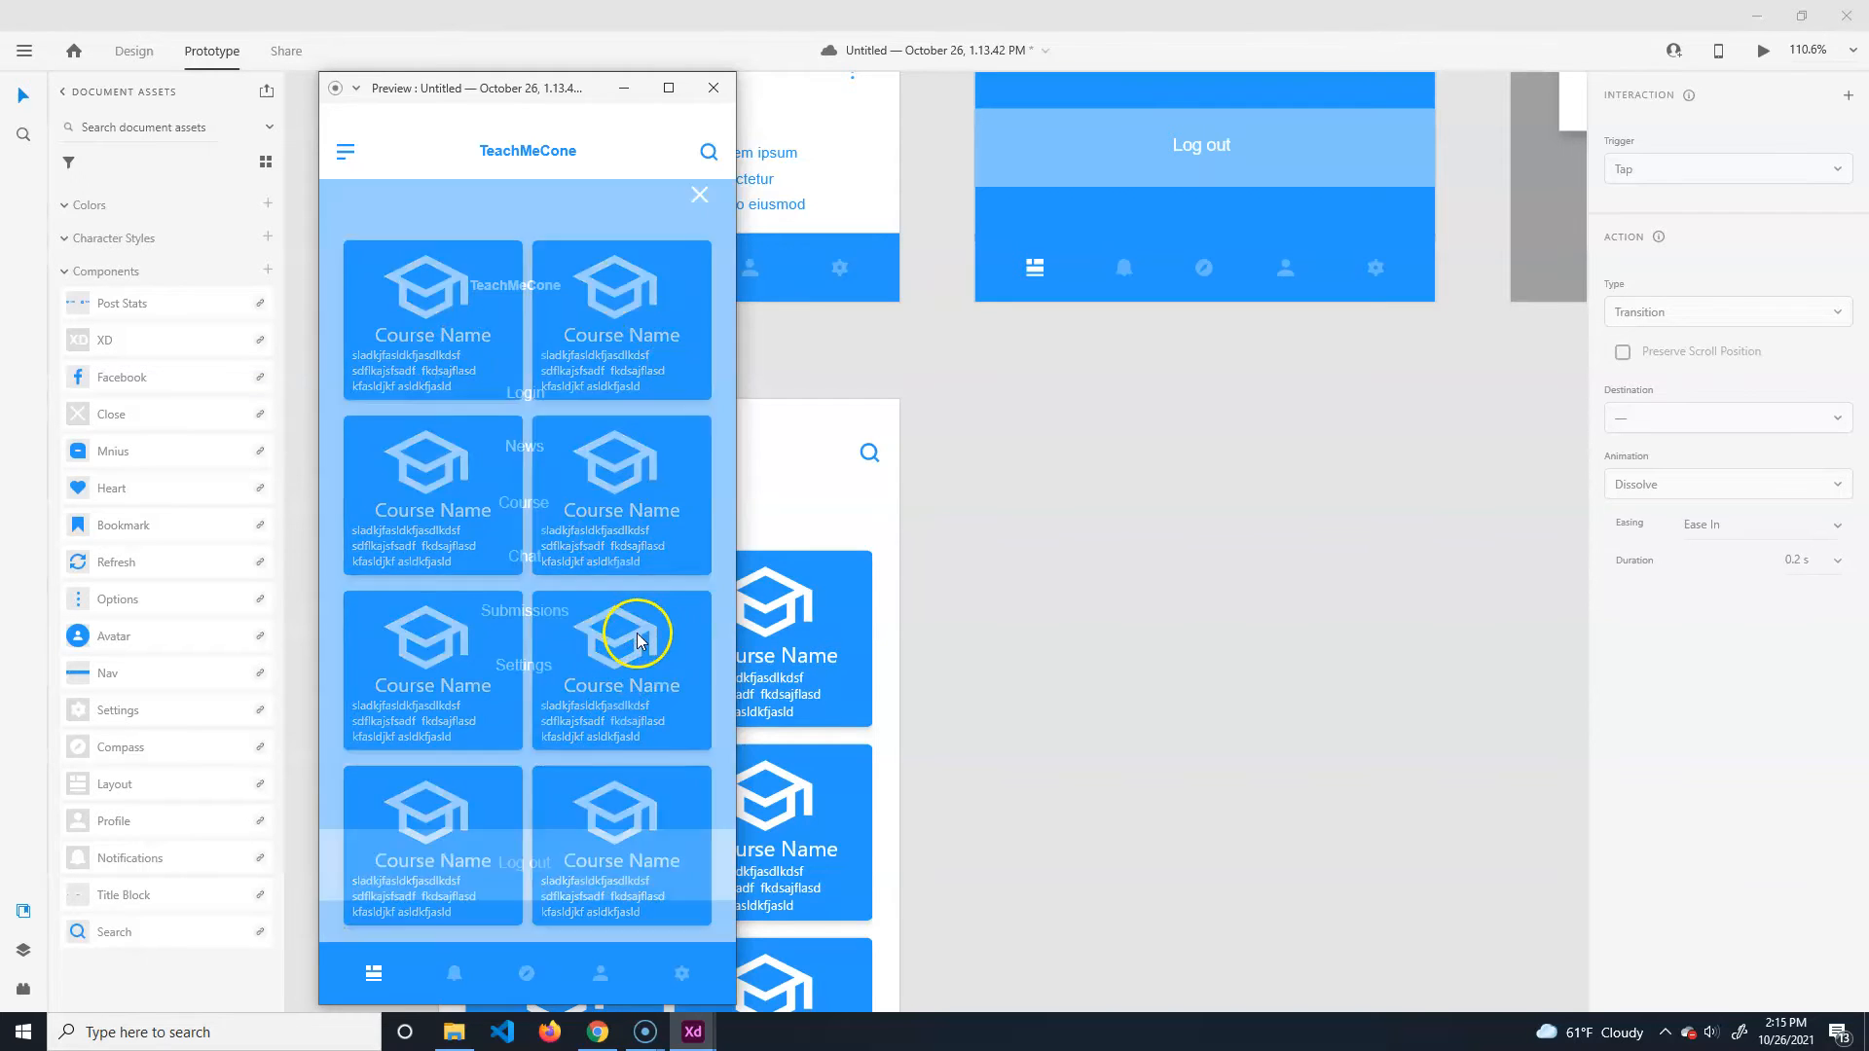
left_click(700, 198)
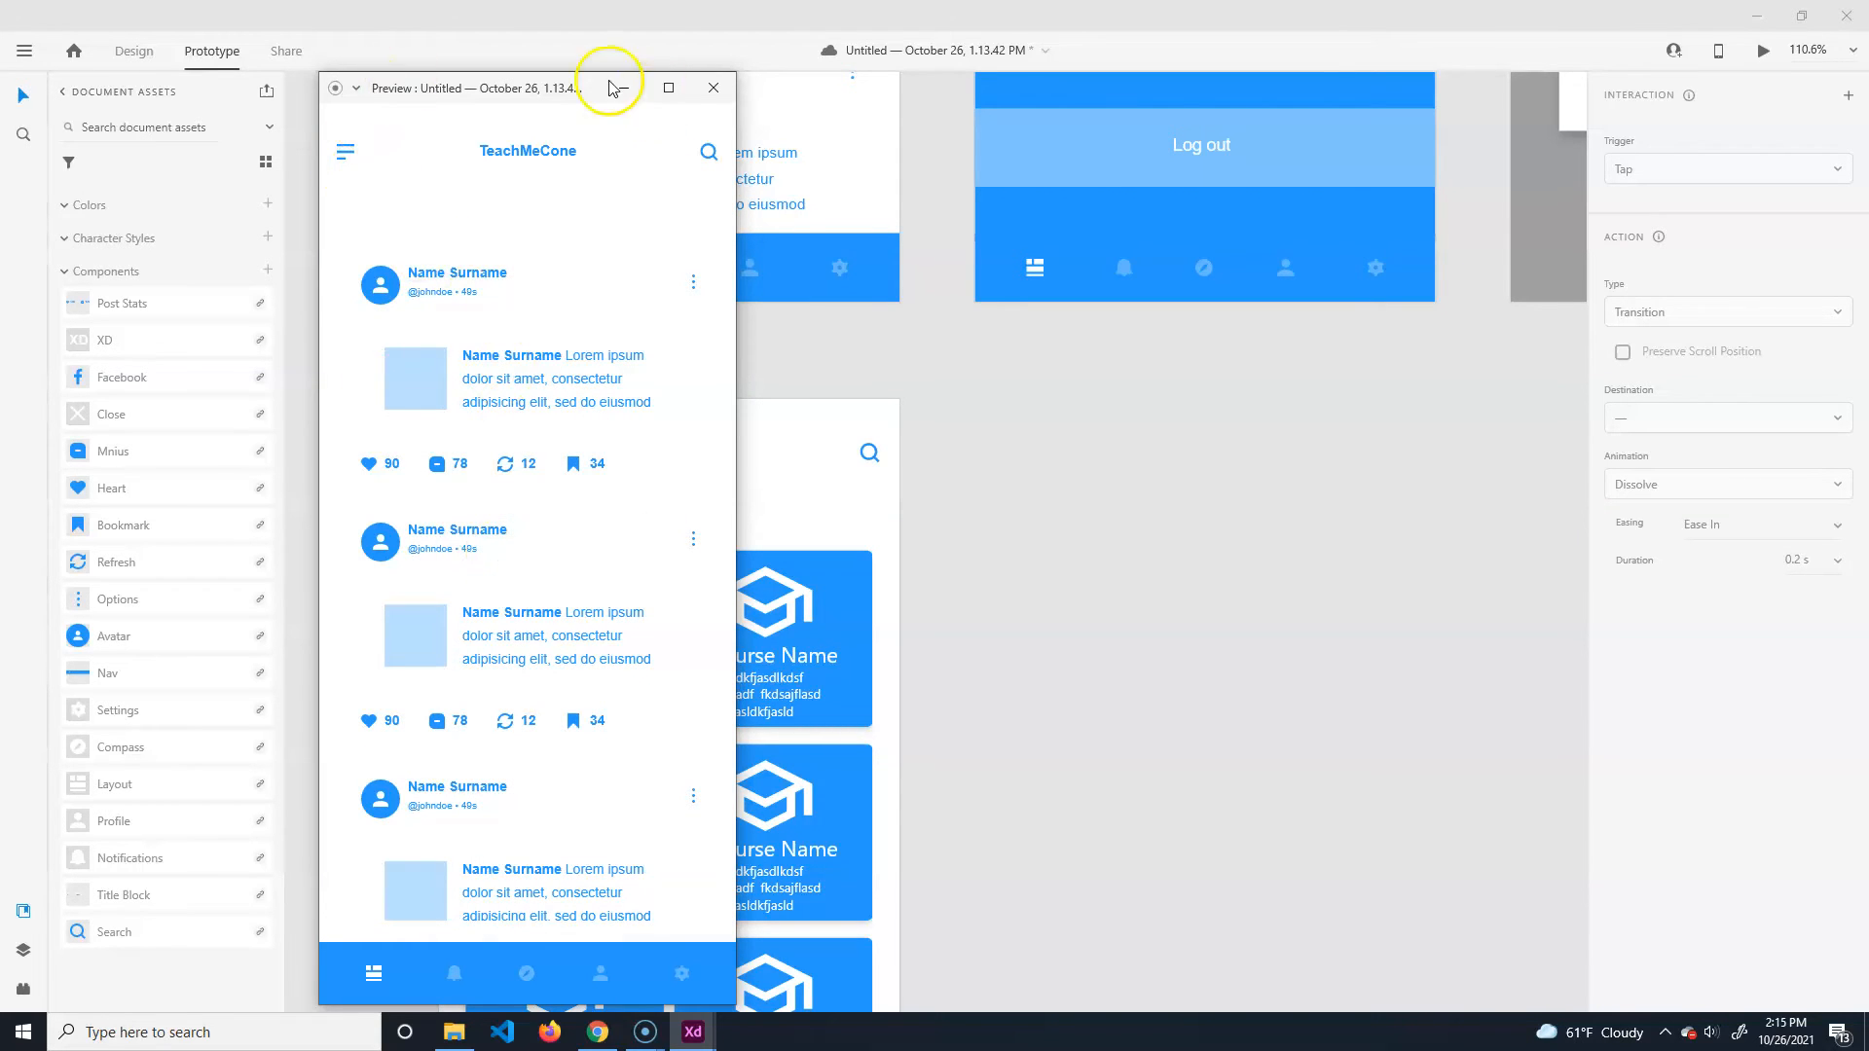
left_click(714, 88)
left_click_drag(952, 532, 321, 531)
left_click_drag(983, 549, 730, 881)
left_click_drag(1431, 444, 1361, 591)
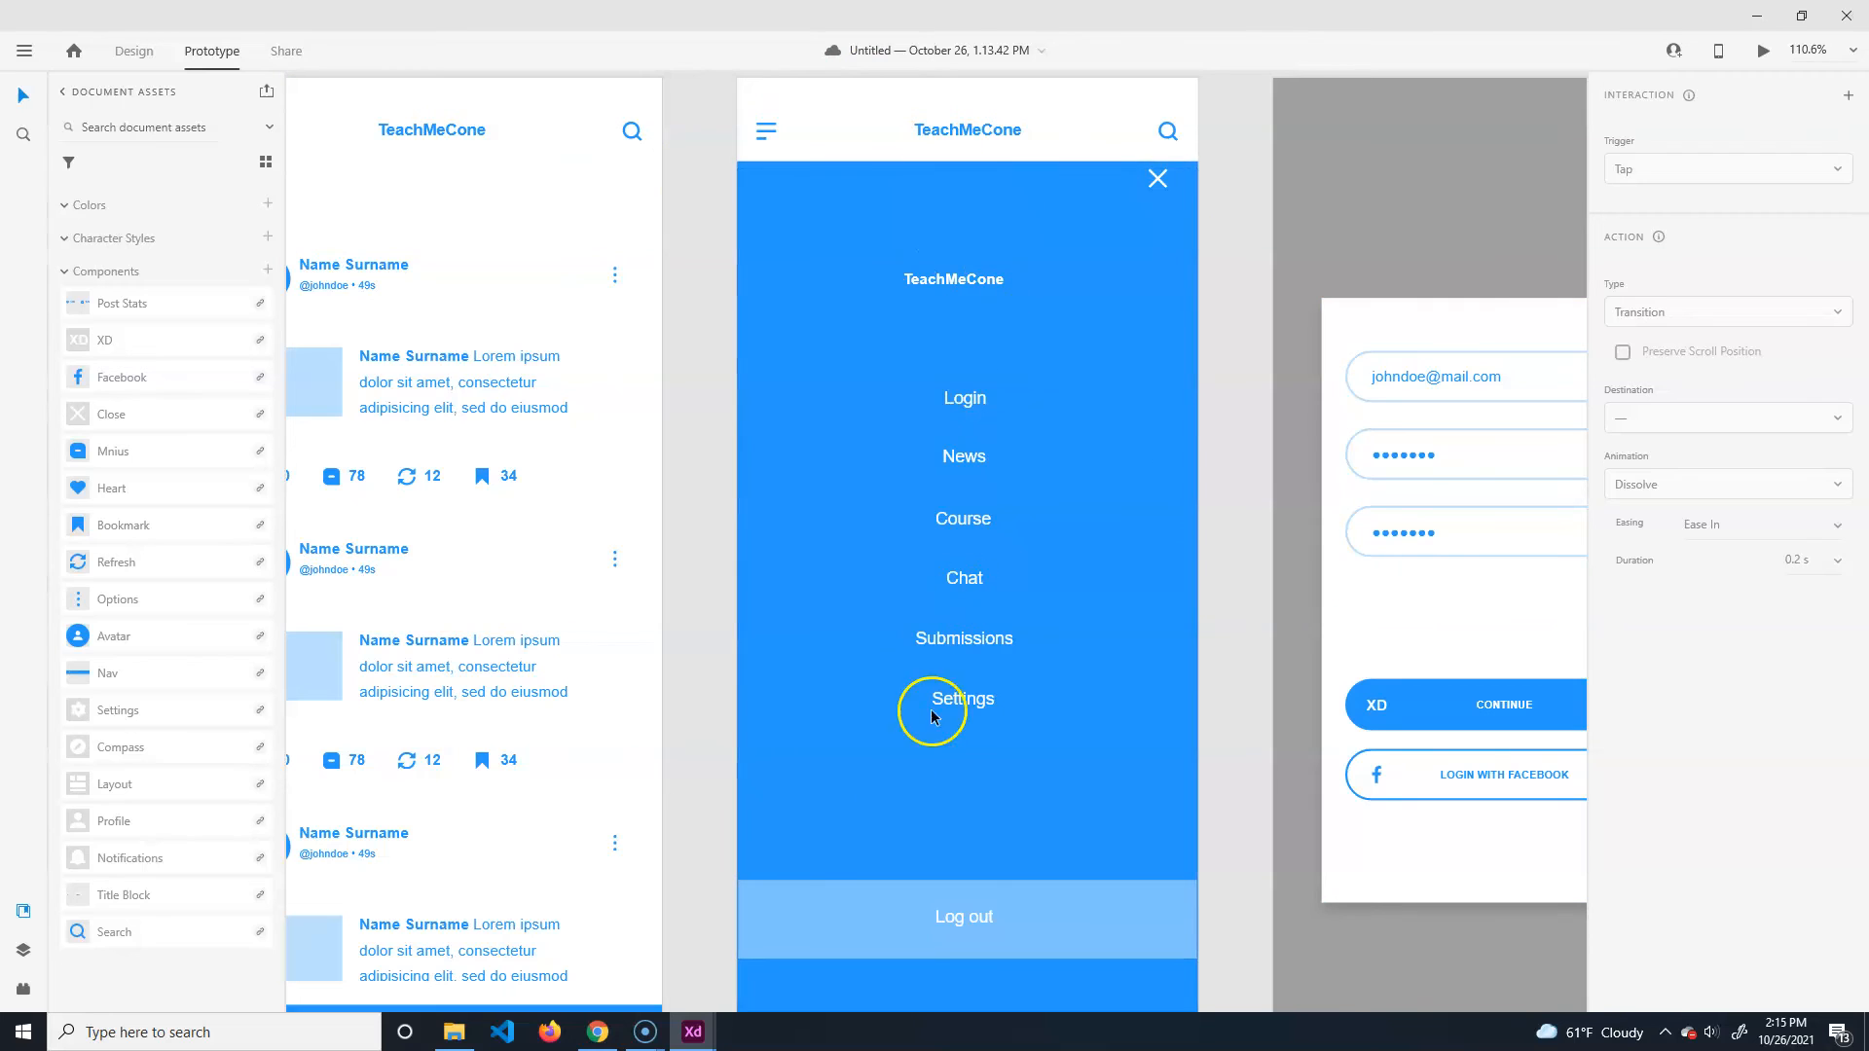
left_click_drag(554, 782, 893, 356)
left_click_drag(575, 572, 666, 204)
left_click_drag(823, 531, 763, 293)
left_click(709, 332)
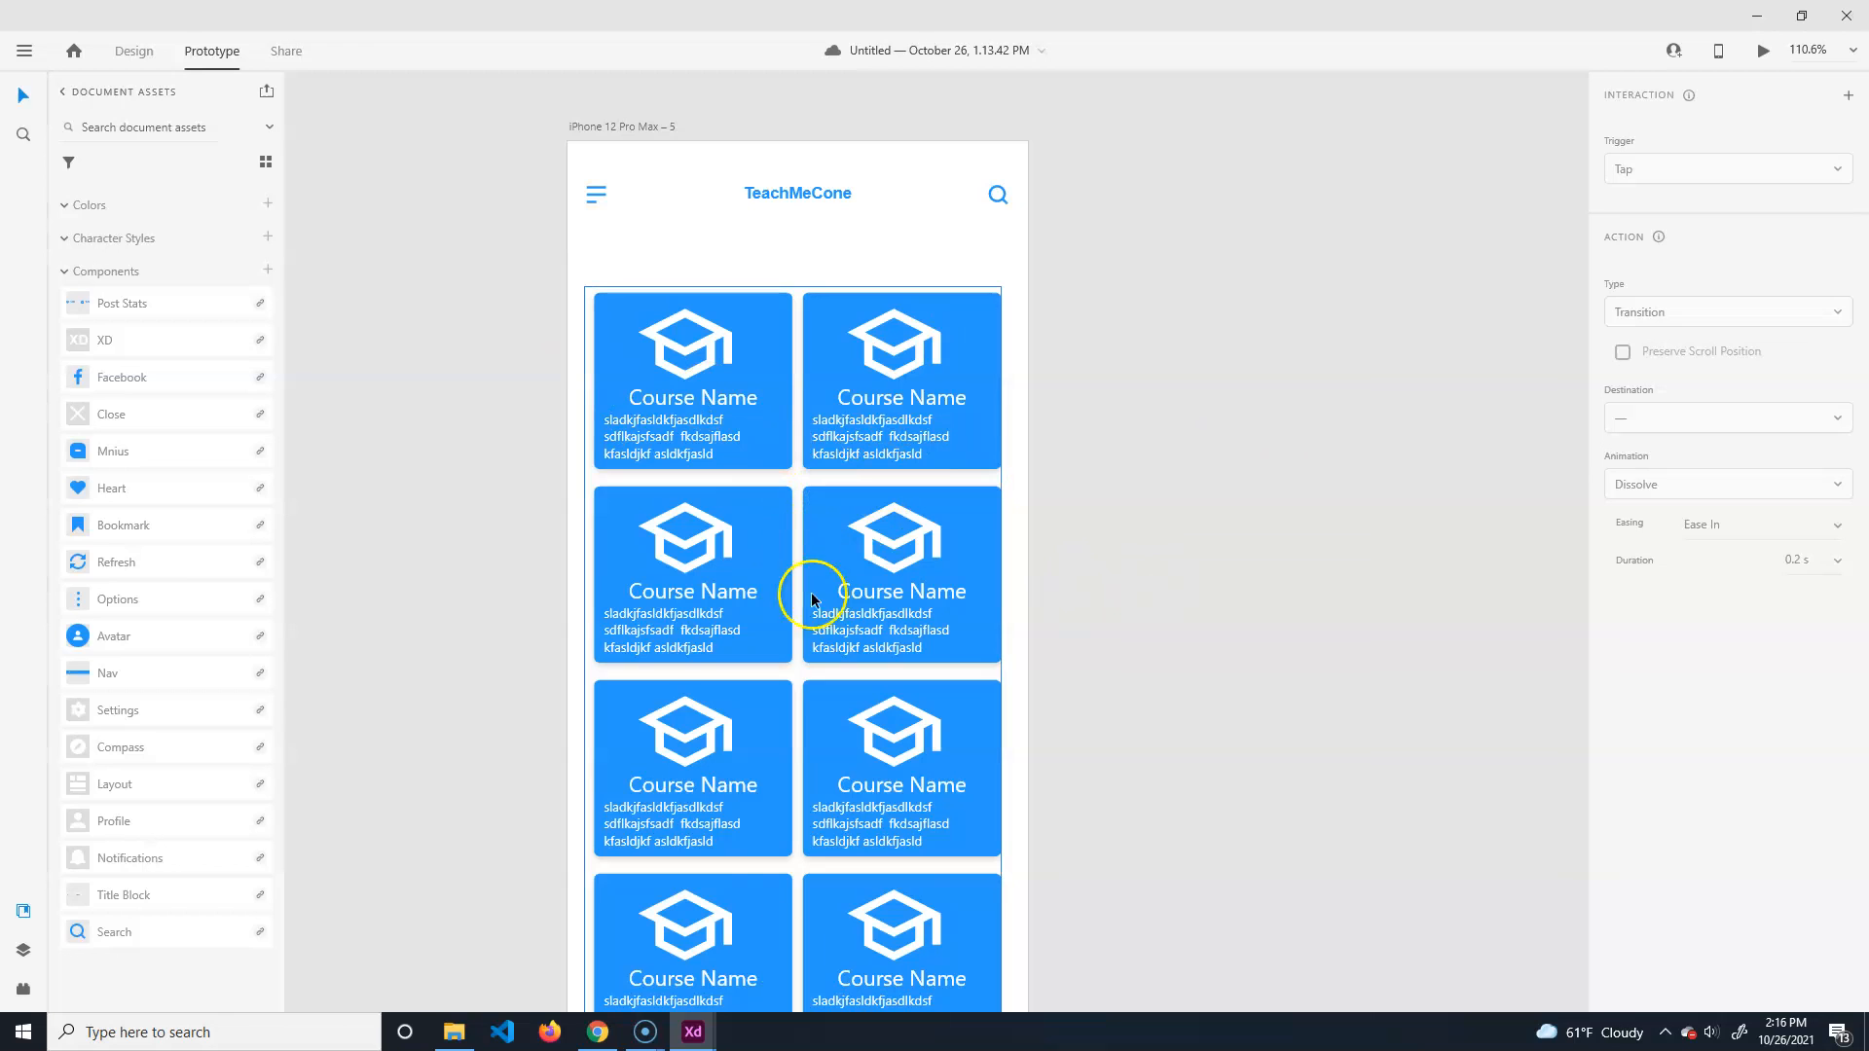
left_click(645, 1032)
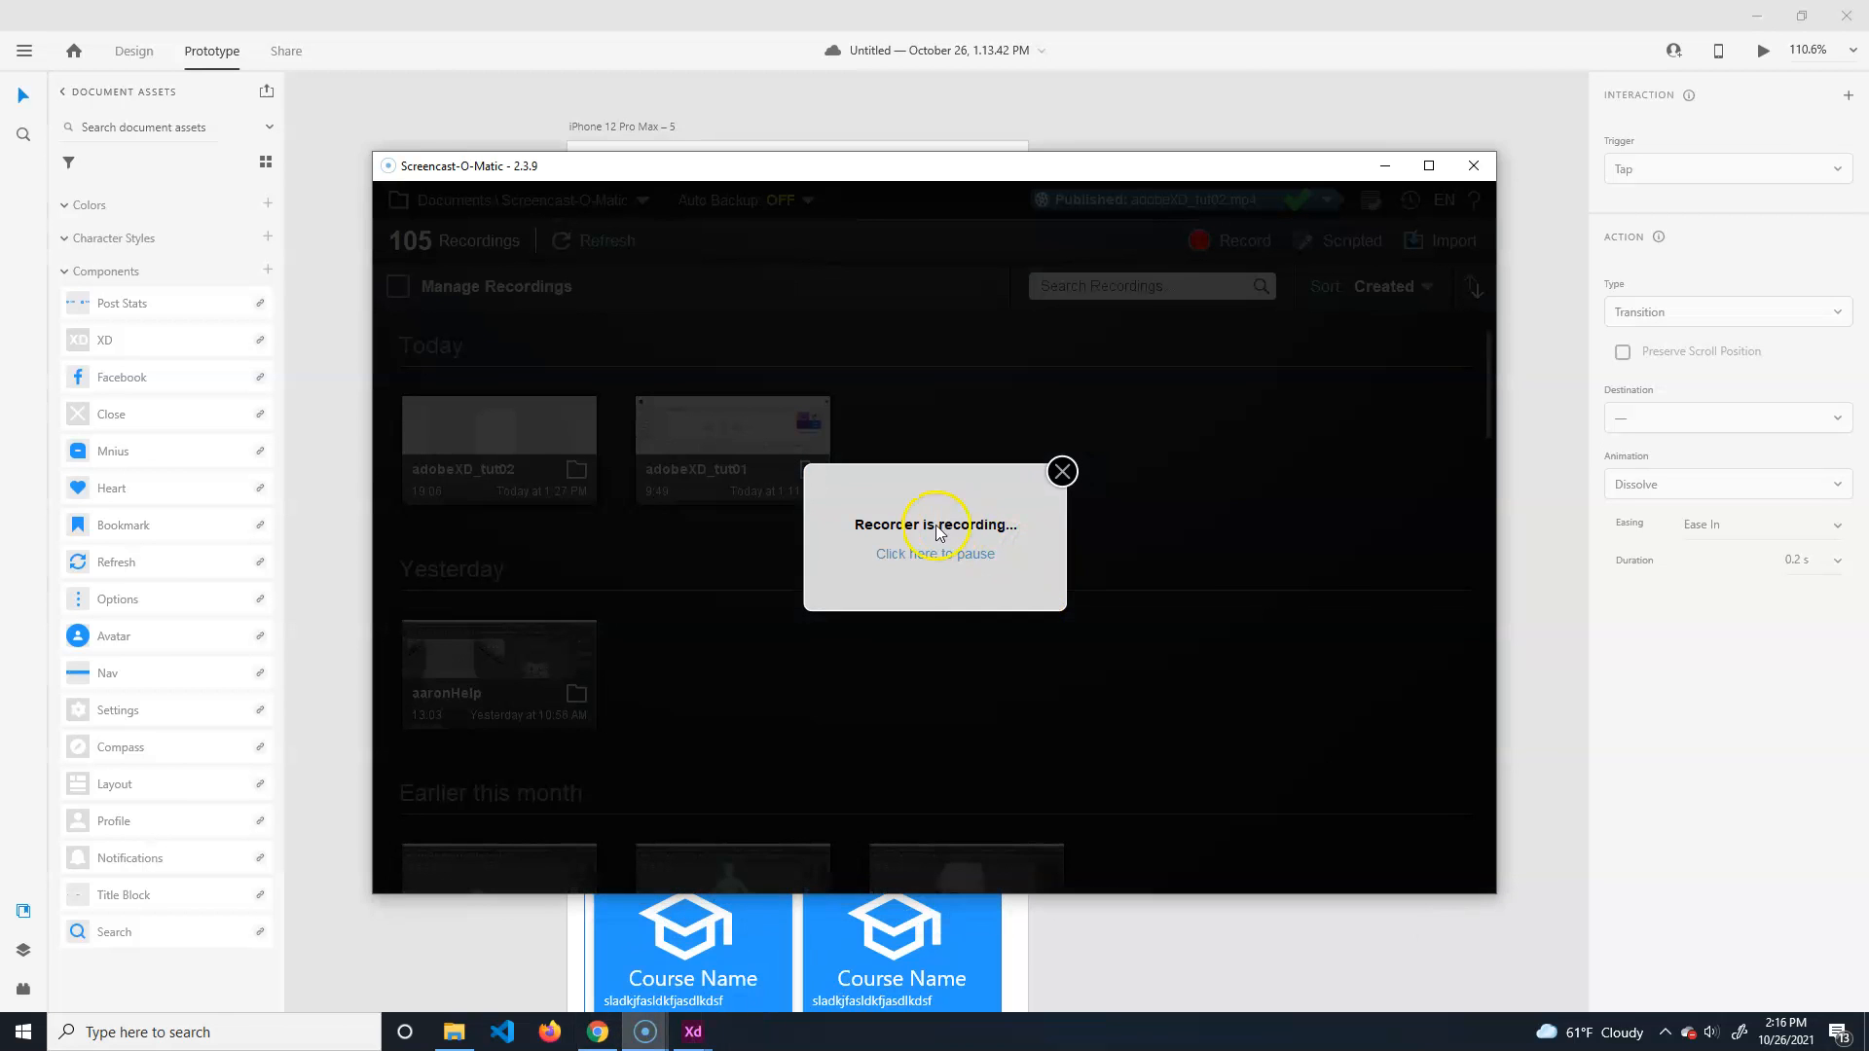